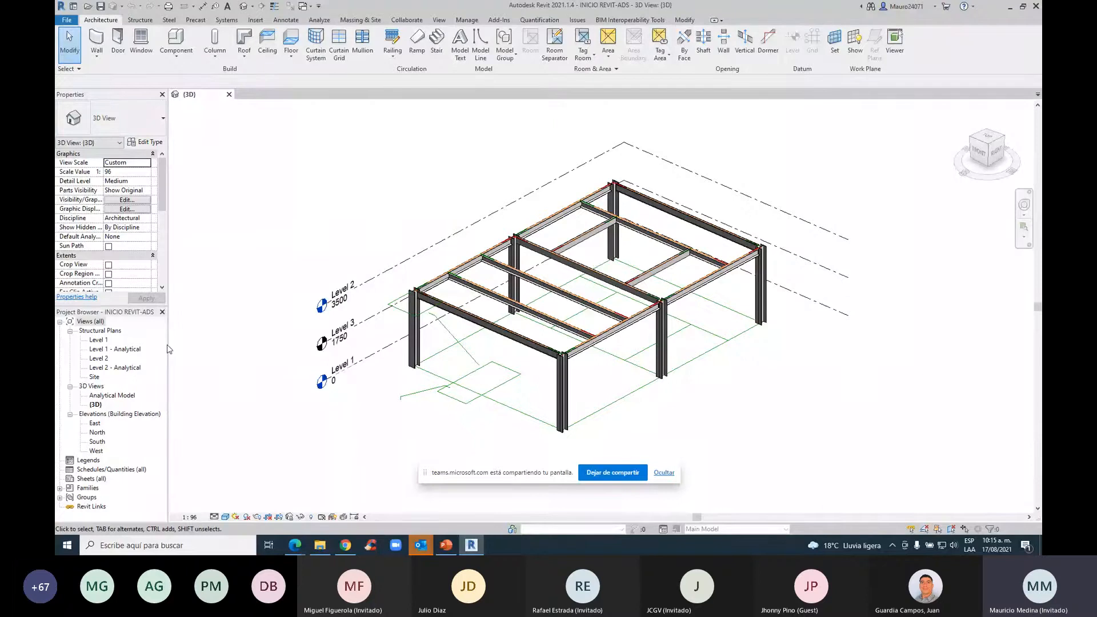
Widen the docked Properties and Project Browser palettes so their entries are fully readable
left_click_drag(169, 348, 233, 318)
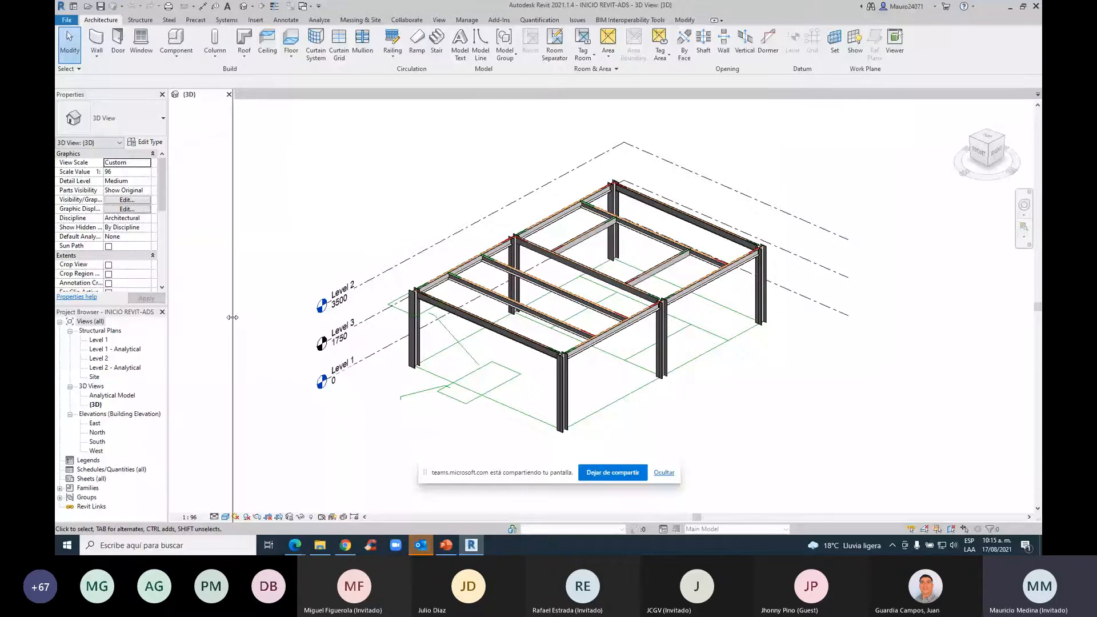
left_click_drag(231, 318, 232, 314)
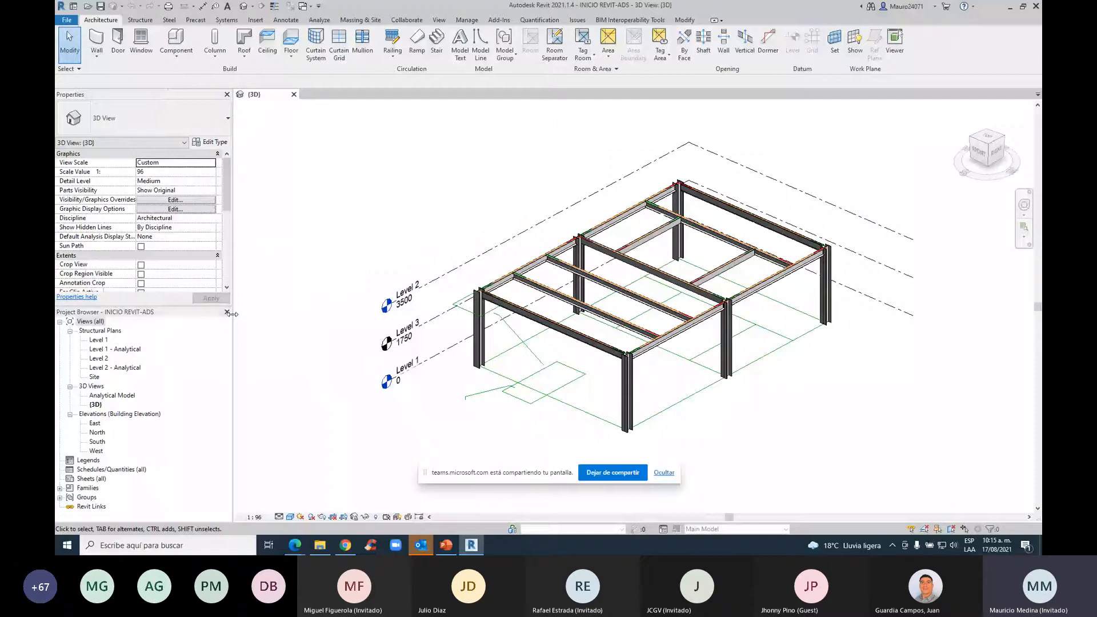
Inspect the properties of the middle front column and the adjoining MC girder in the 3D view
scroll(719, 319, "up", 2)
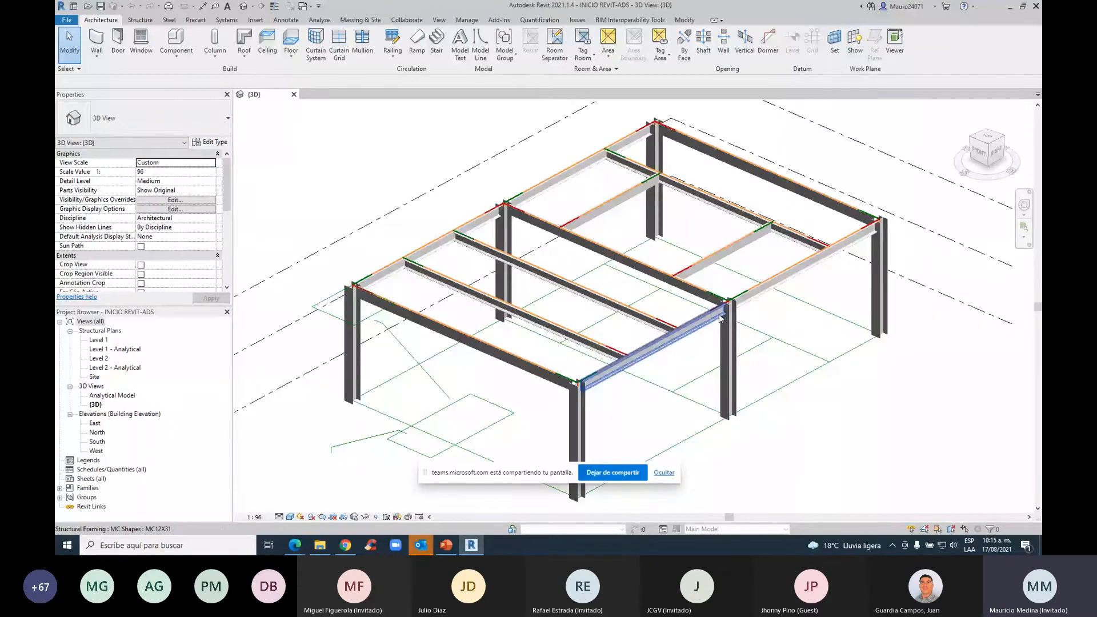
scroll(720, 318, "up", 2)
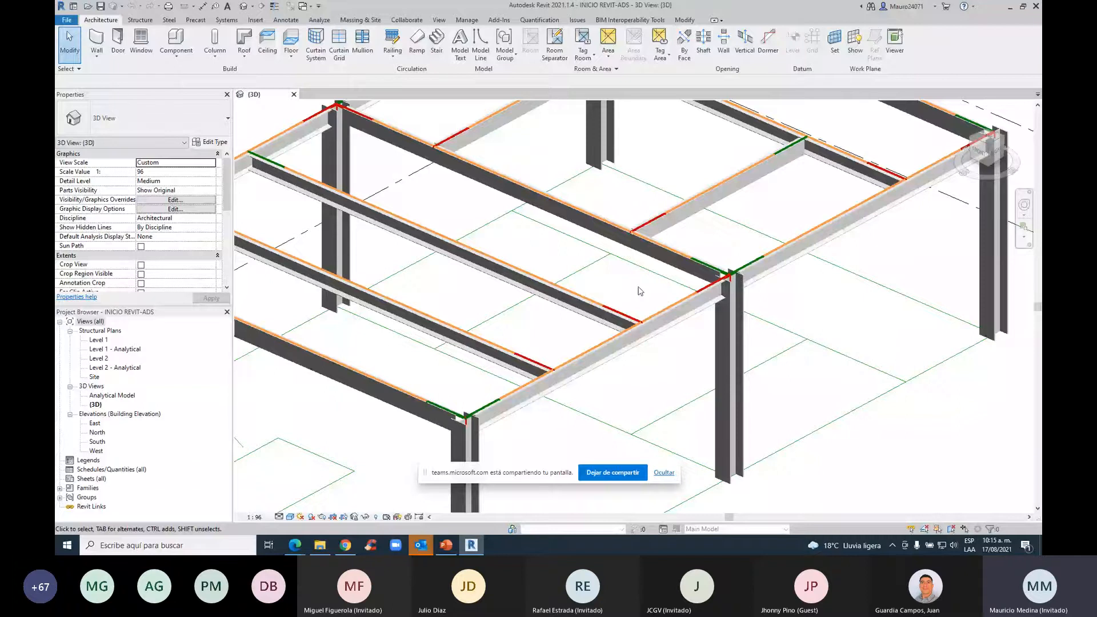
middle_click_drag(639, 291, 633, 297)
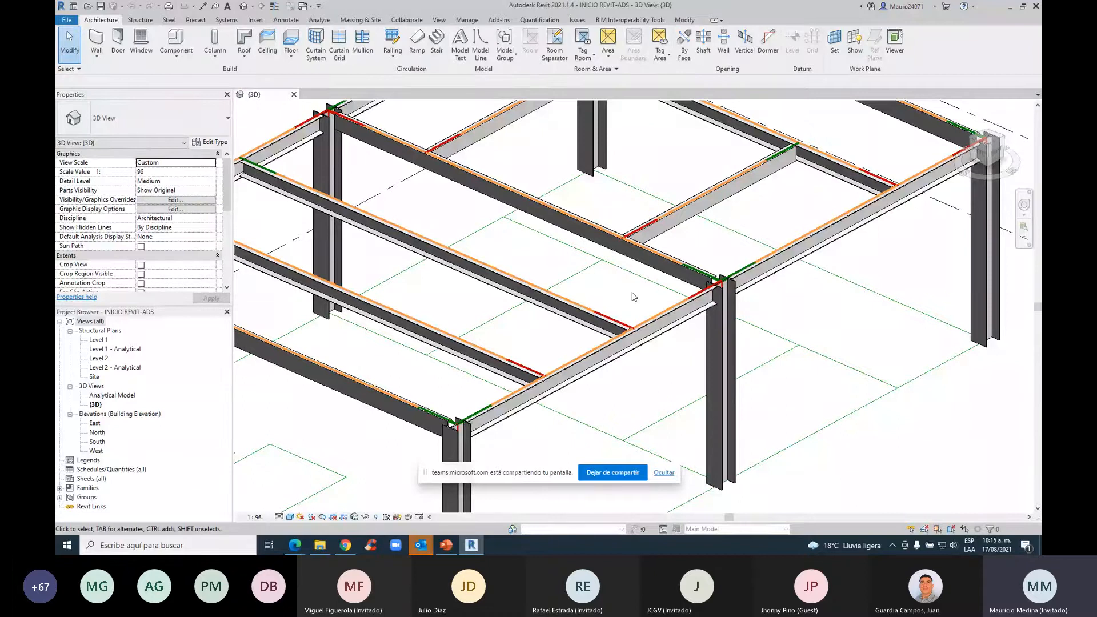
left_click(722, 323)
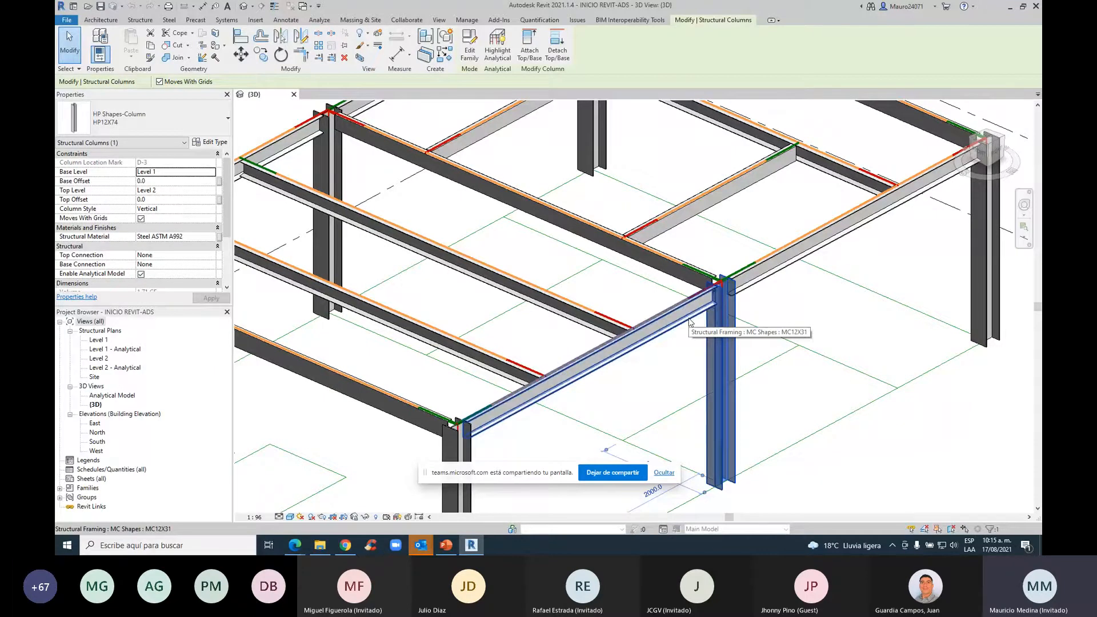
left_click(690, 322)
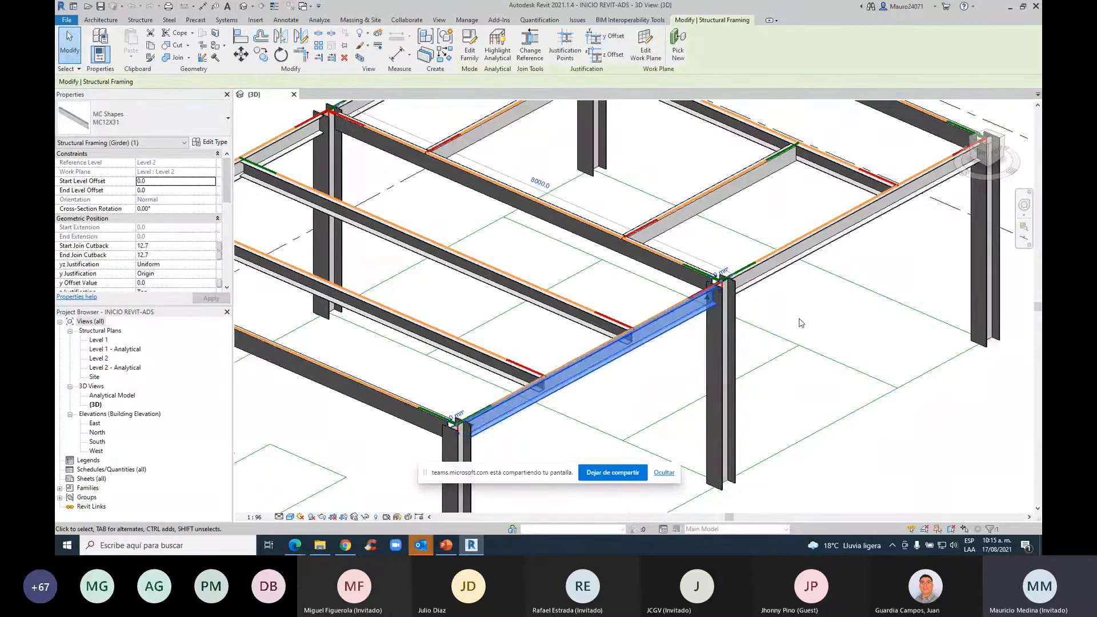
left_click(801, 323)
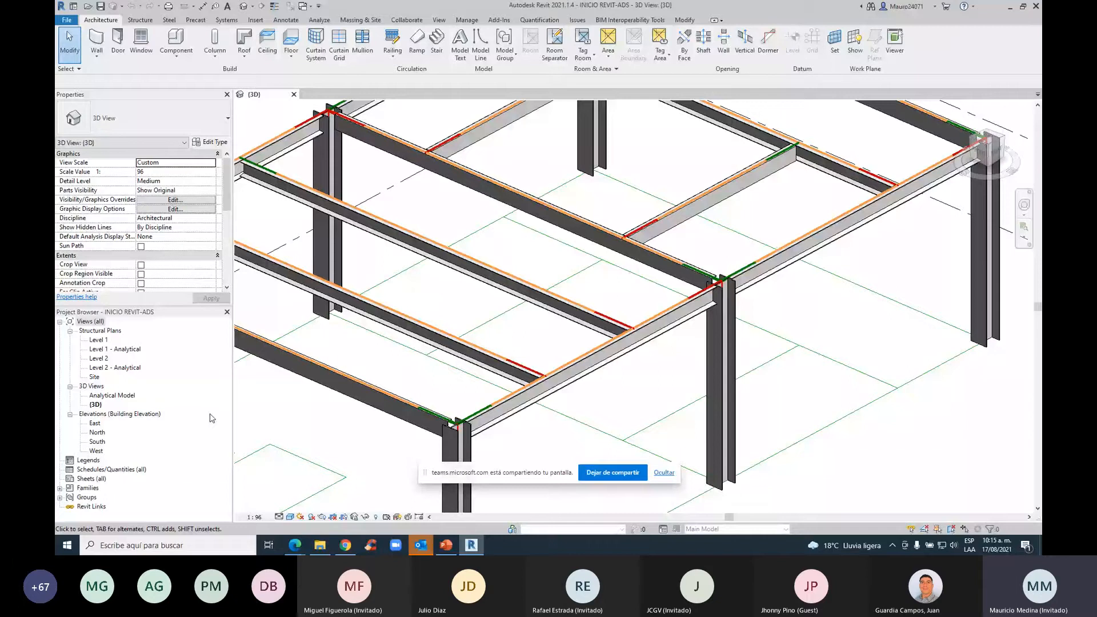
Open the Analytical Model 3D view, inspect one of the intermediate analytical beams, and close that view
double_click(112, 395)
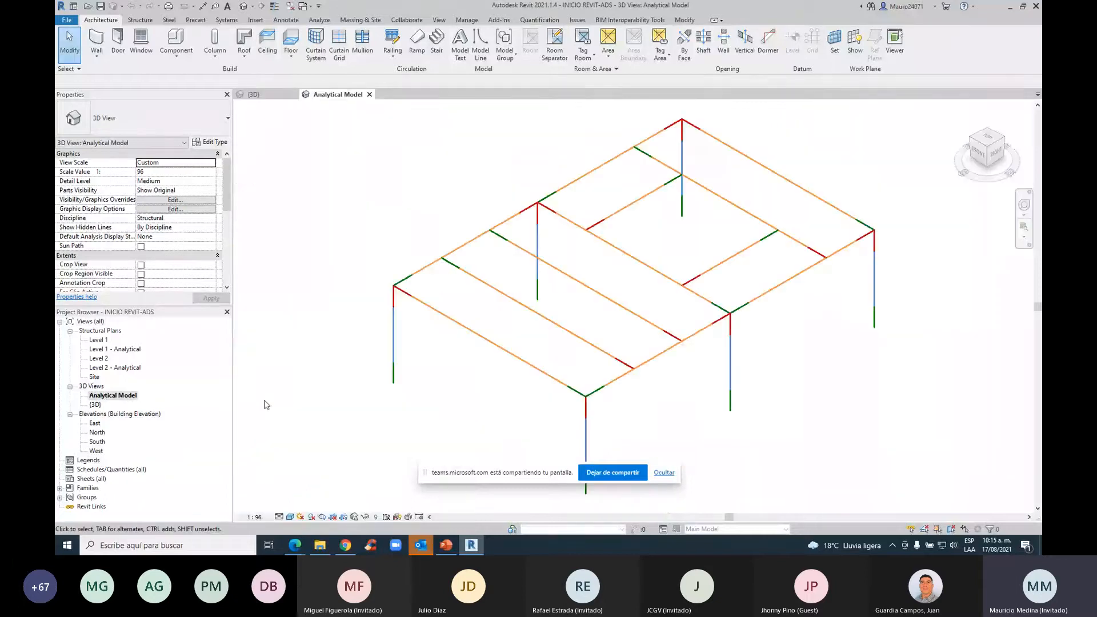
scroll(699, 421, "down", 2)
scroll(698, 421, "up", 1)
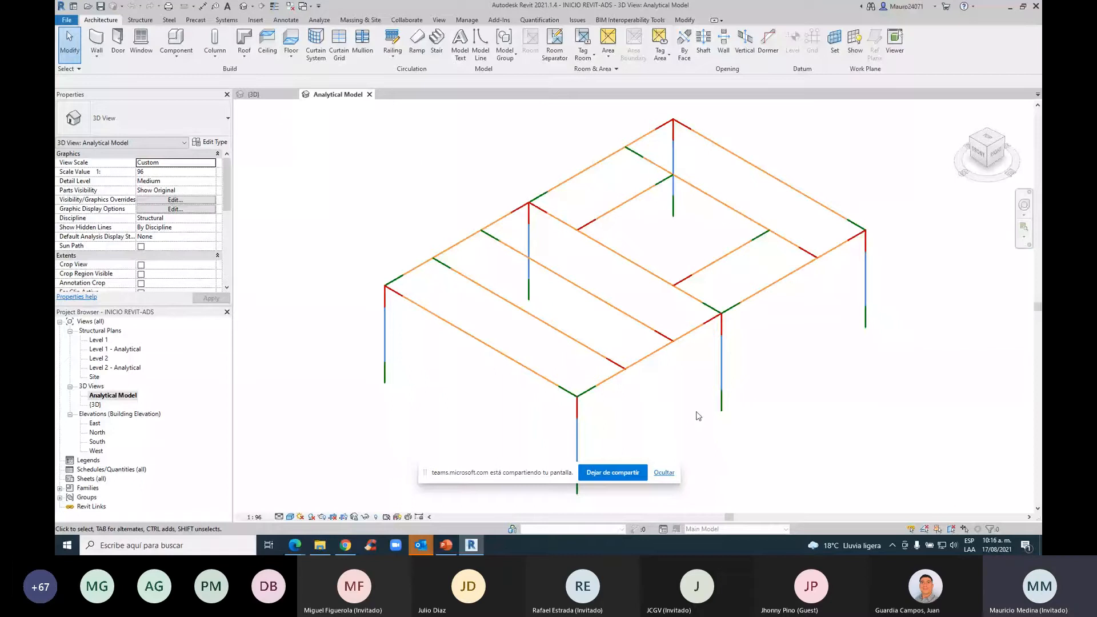
left_click(625, 361)
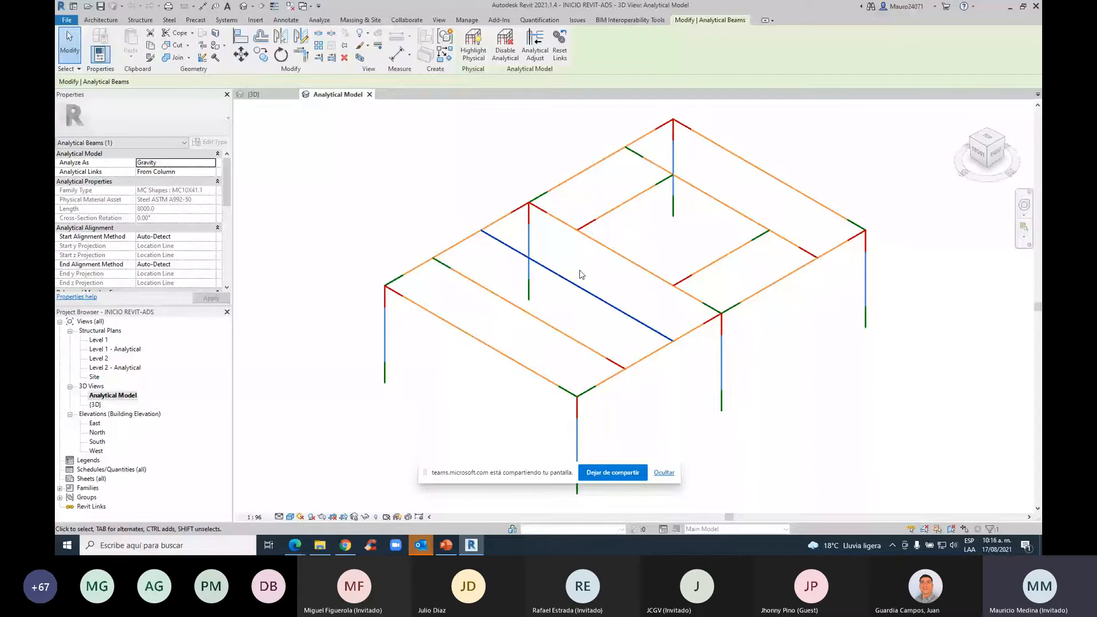
left_click(628, 284)
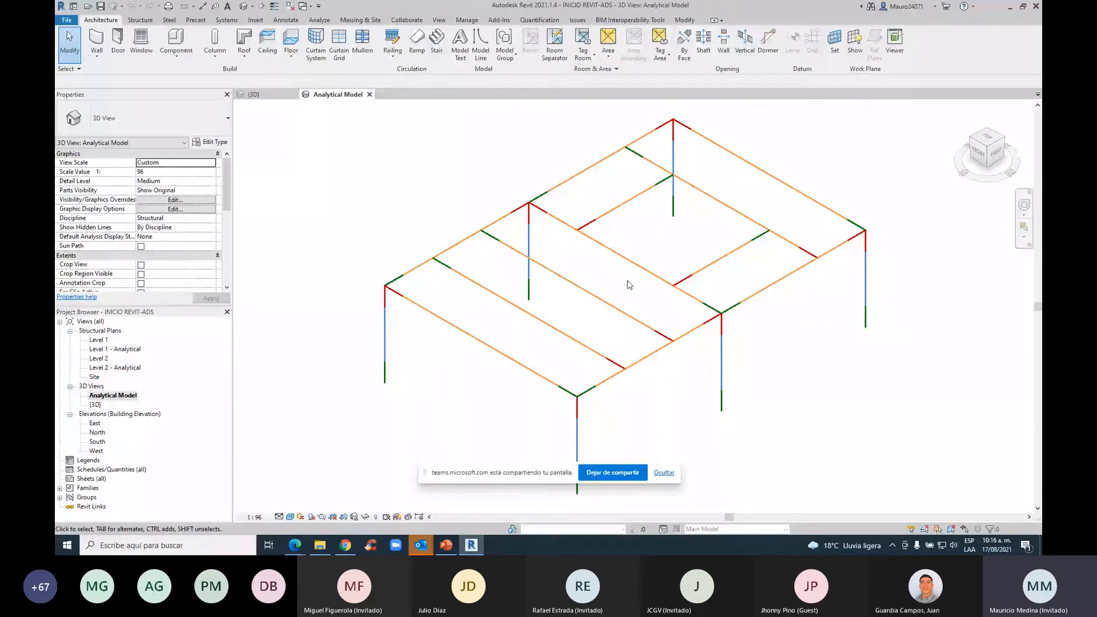
left_click(369, 95)
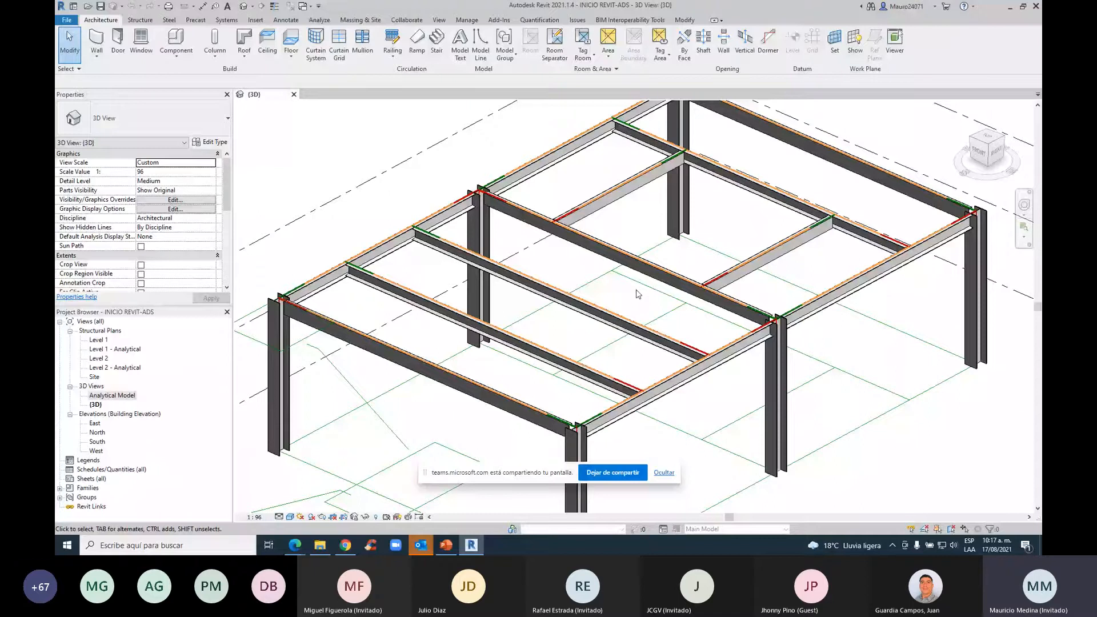
Browse the Steel structural framing families available for loading, previewing LH-Series Bar Joist and S-American Standard and checking the AISC 14.1 folder
scroll(638, 295, "down", 2)
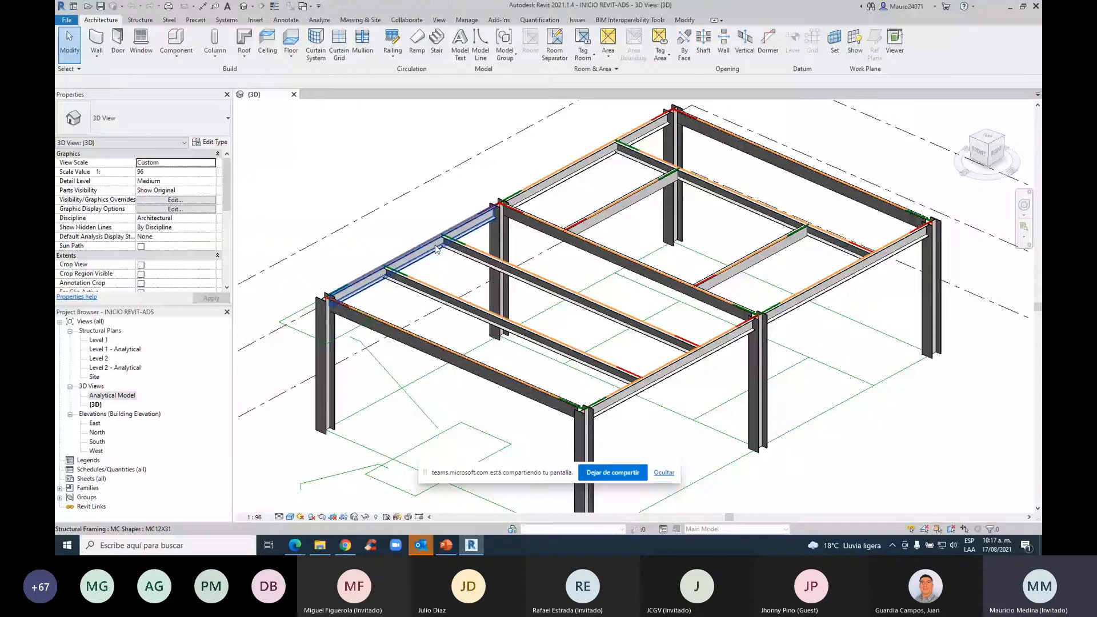
double_click(436, 248)
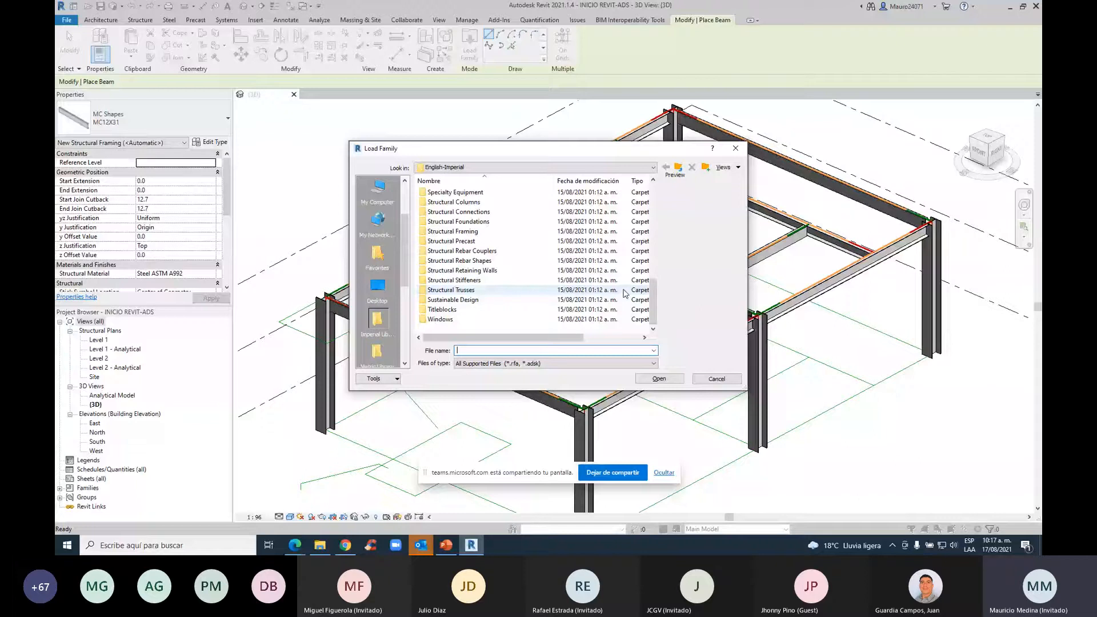
double_click(453, 232)
double_click(448, 221)
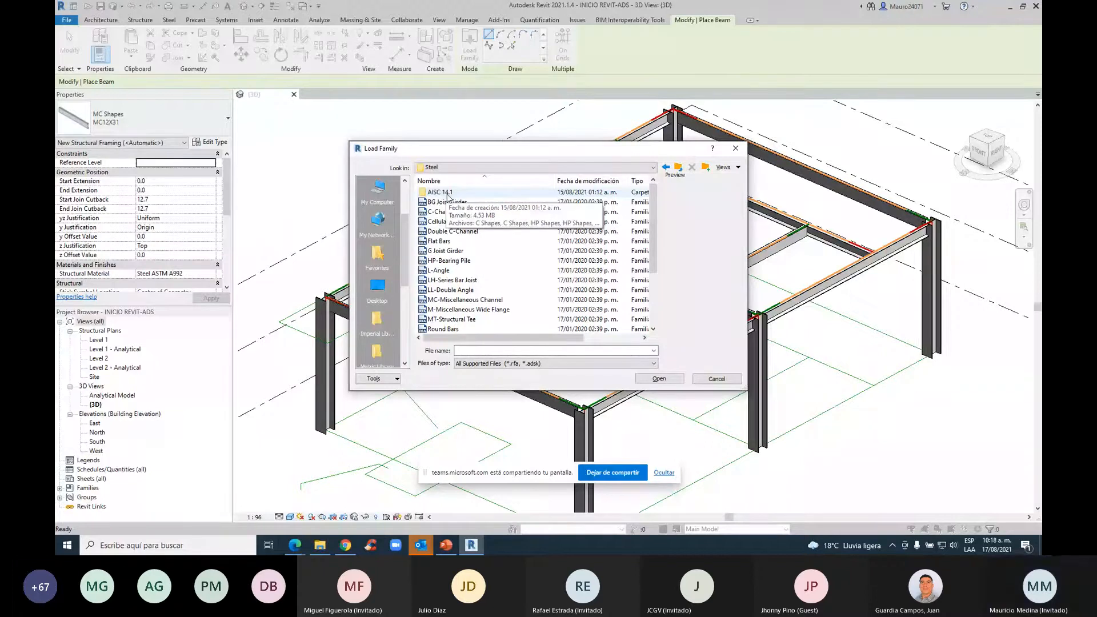
left_click(450, 281)
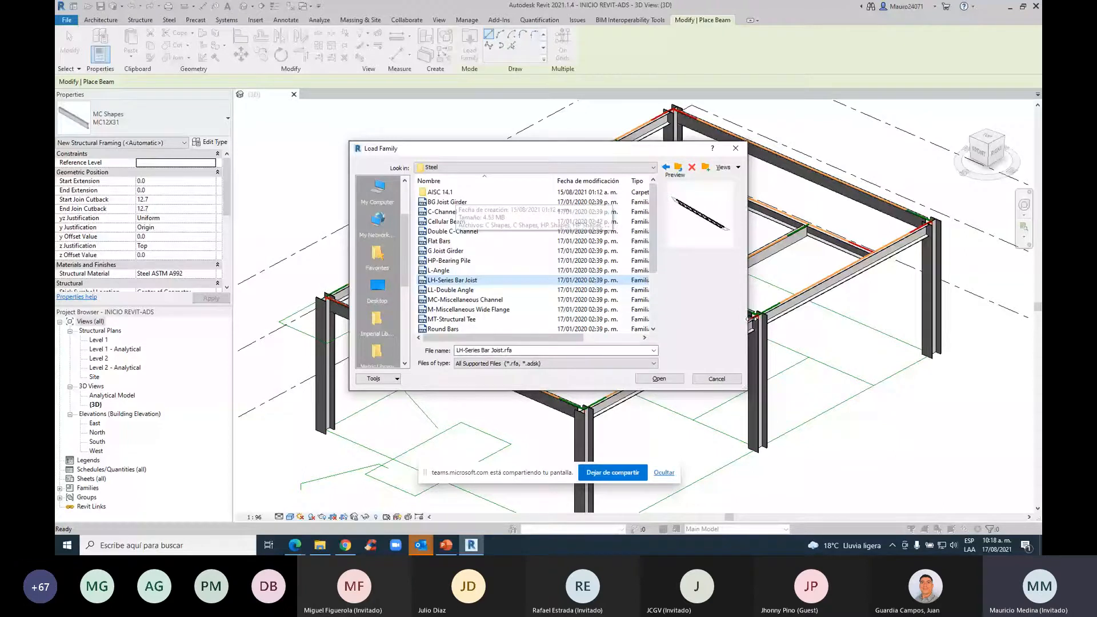
left_click(468, 193)
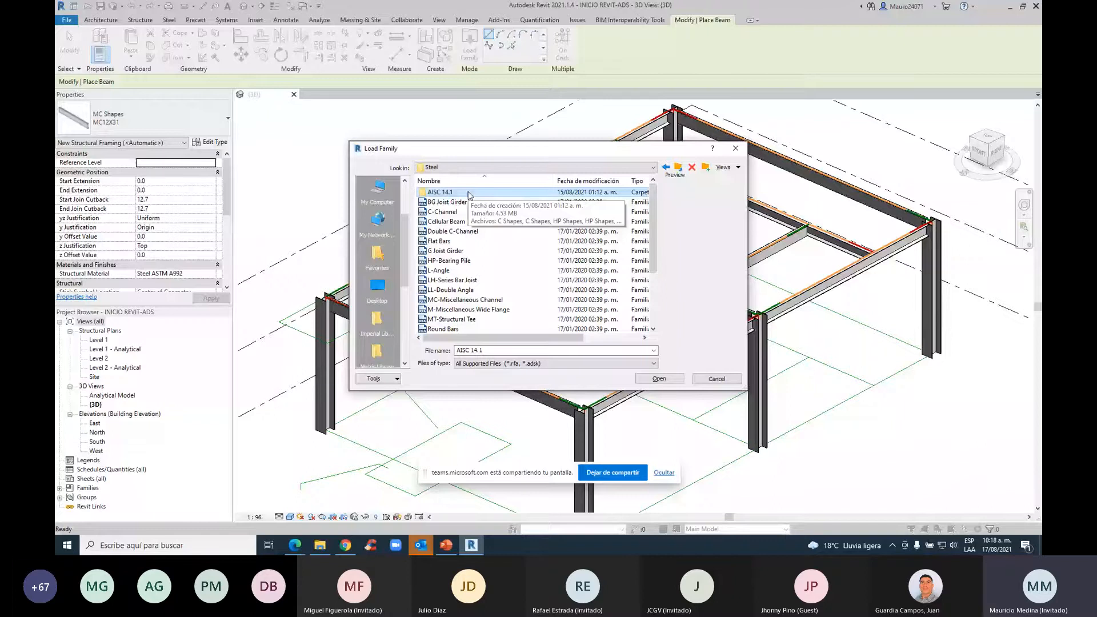
left_click_drag(486, 149, 302, 98)
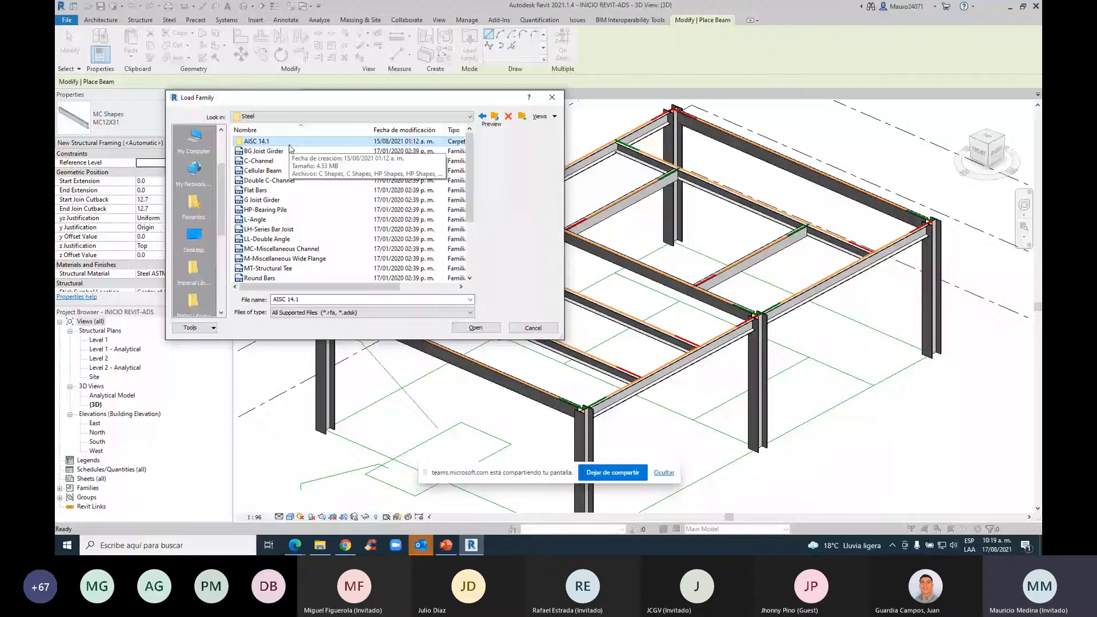
scroll(290, 147, "down", 3)
left_click(270, 210)
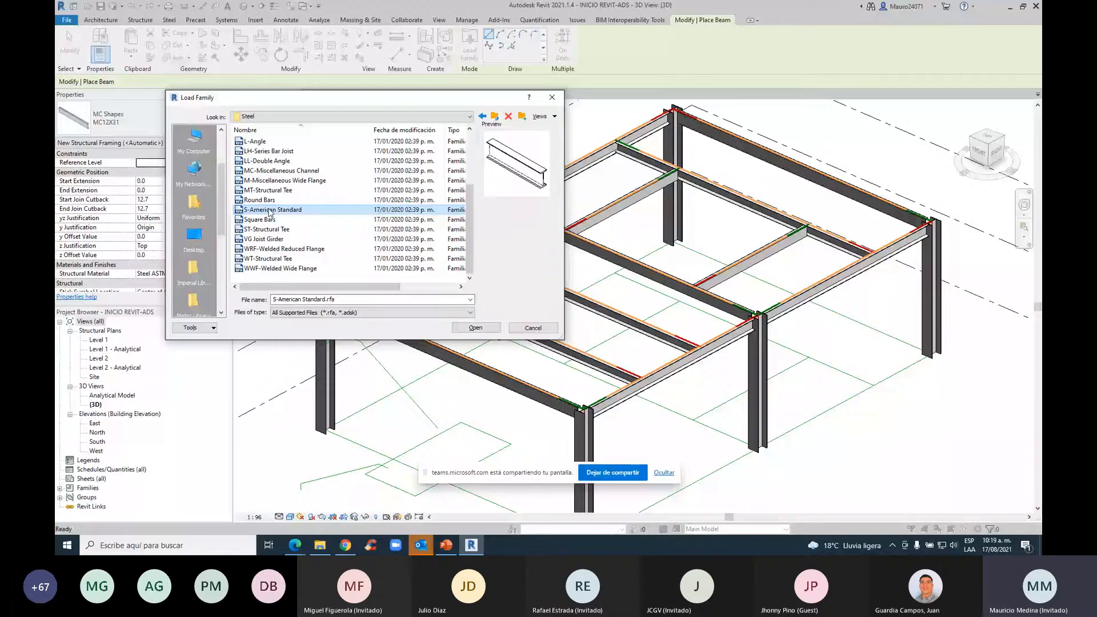
scroll(271, 211, "up", 3)
left_click(286, 142)
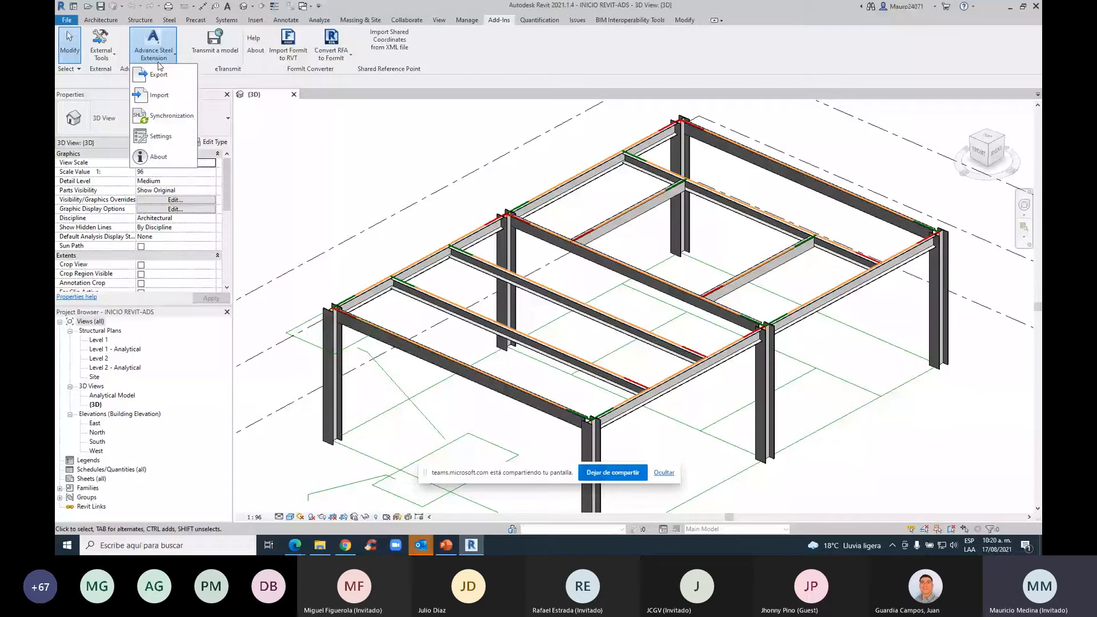
Review the Advance Steel export format and country library options with US chosen, without exporting
left_click(164, 96)
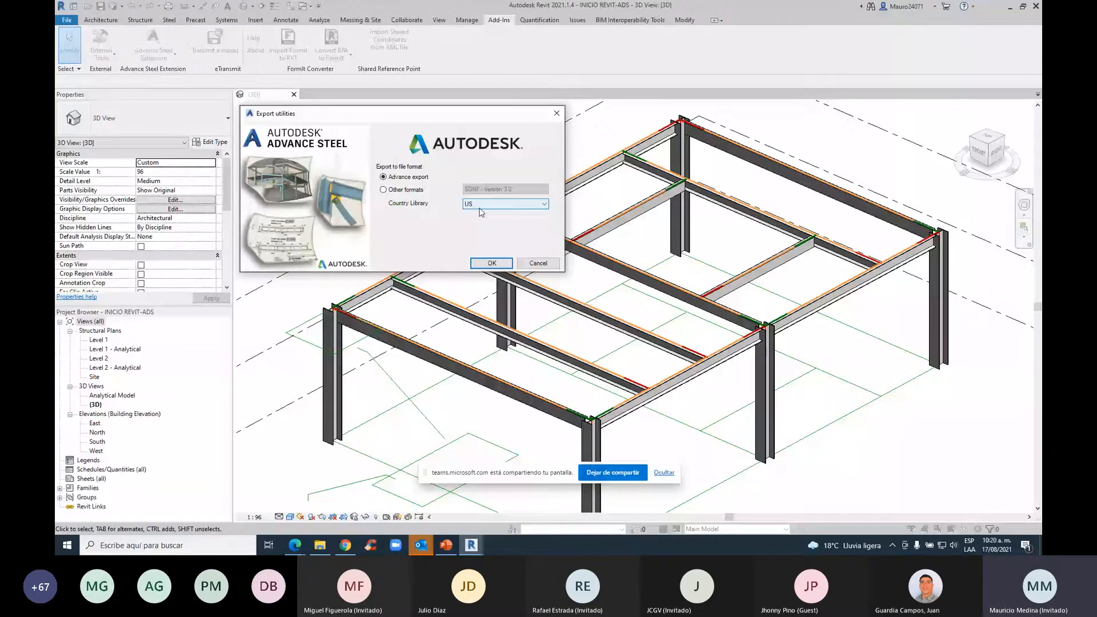
left_click(481, 205)
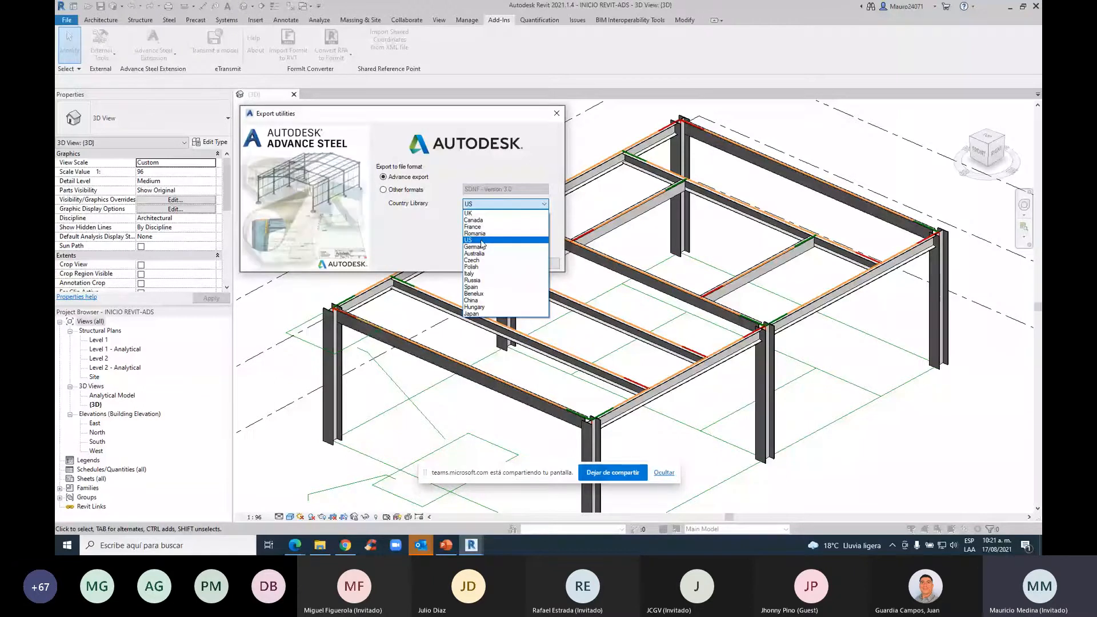
left_click(481, 241)
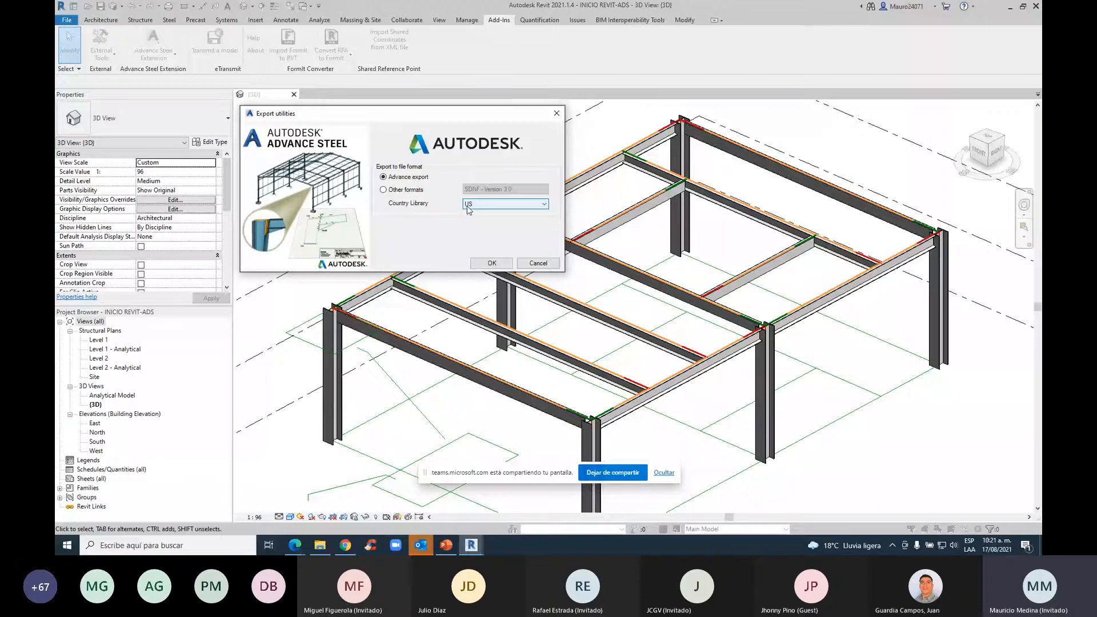
left_click(470, 205)
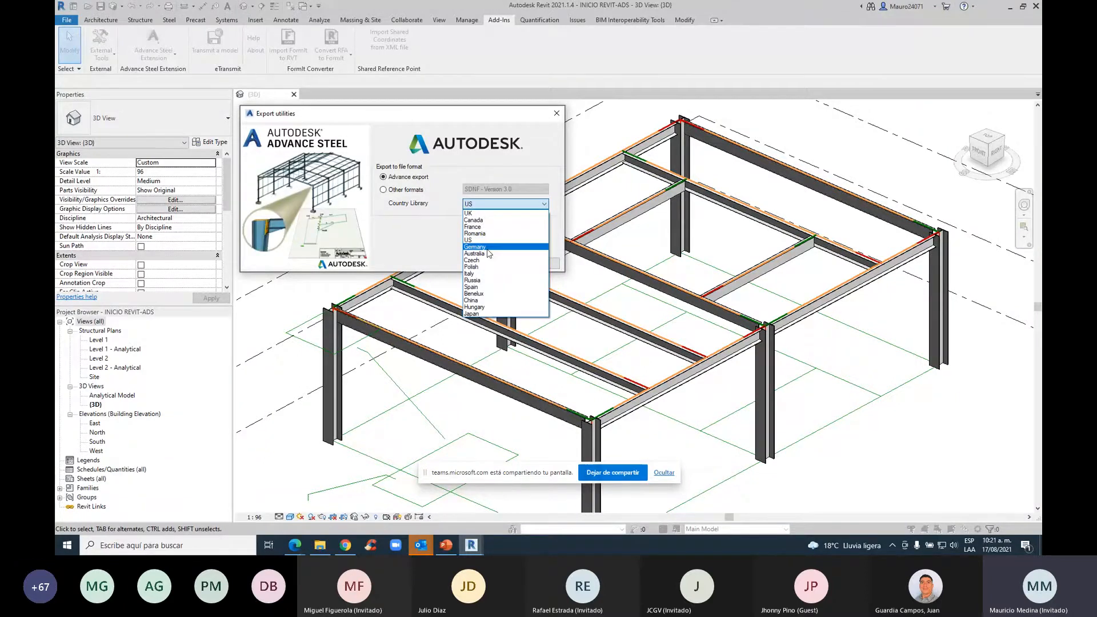
left_click(484, 240)
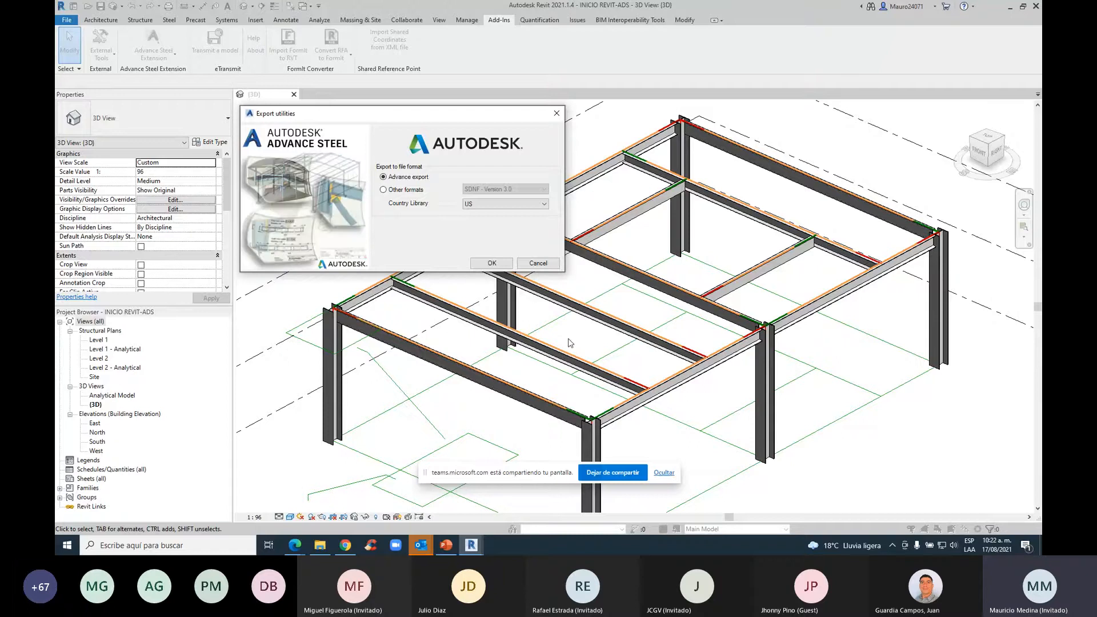
left_click(538, 264)
Review the Advance Steel extension settings for view-based export, grids and beam cutbacks, discarding any changes
left_click(153, 46)
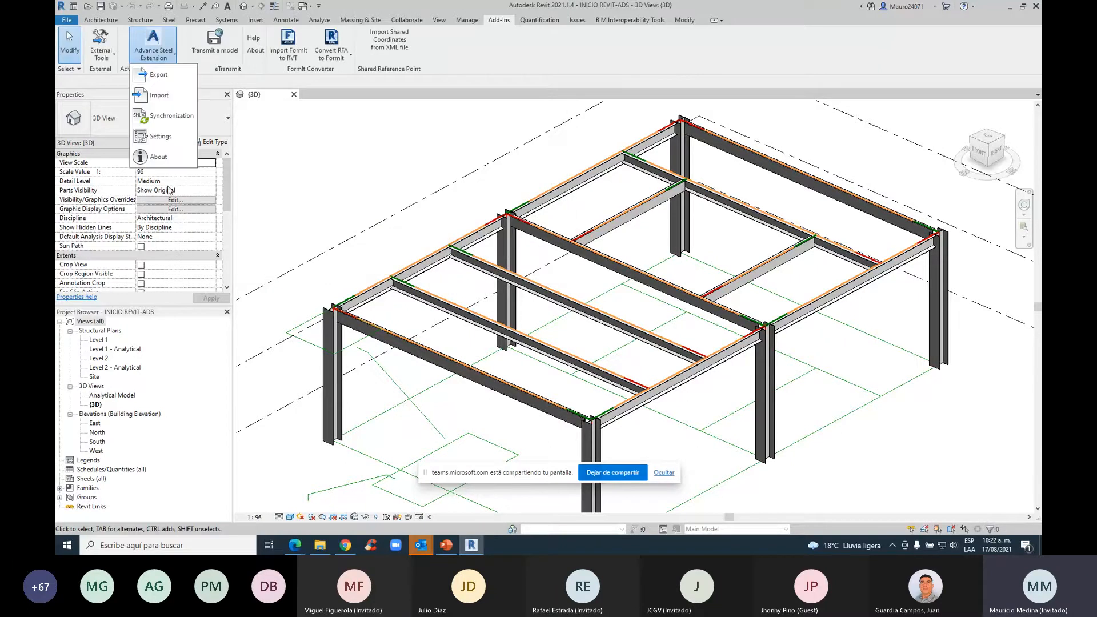
left_click(161, 135)
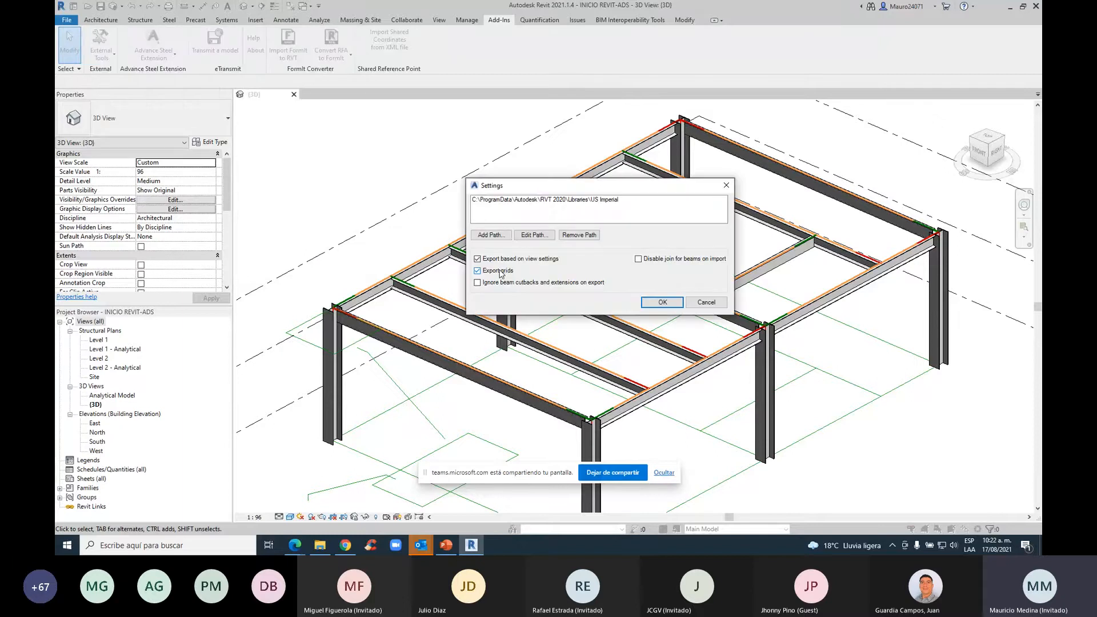
left_click(492, 282)
left_click(540, 261)
left_click(478, 259)
left_click(478, 259)
left_click(704, 302)
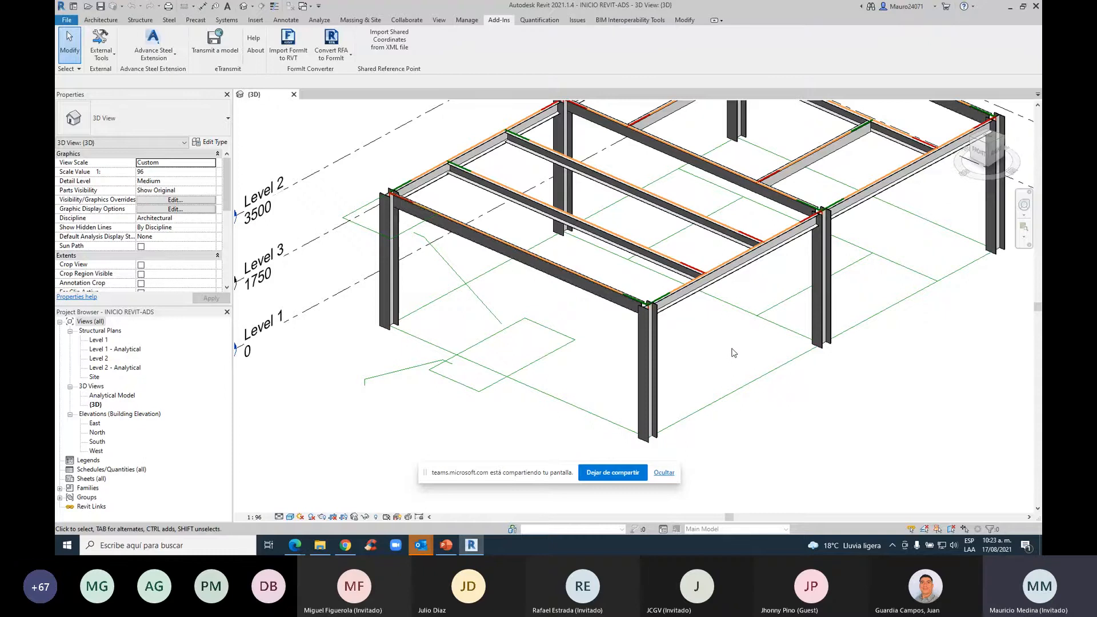
Export the steel structure to Advance Steel as an SMLX file, adding 01 to the file name INICIO REVIT-ADS
scroll(734, 352, "down", 4)
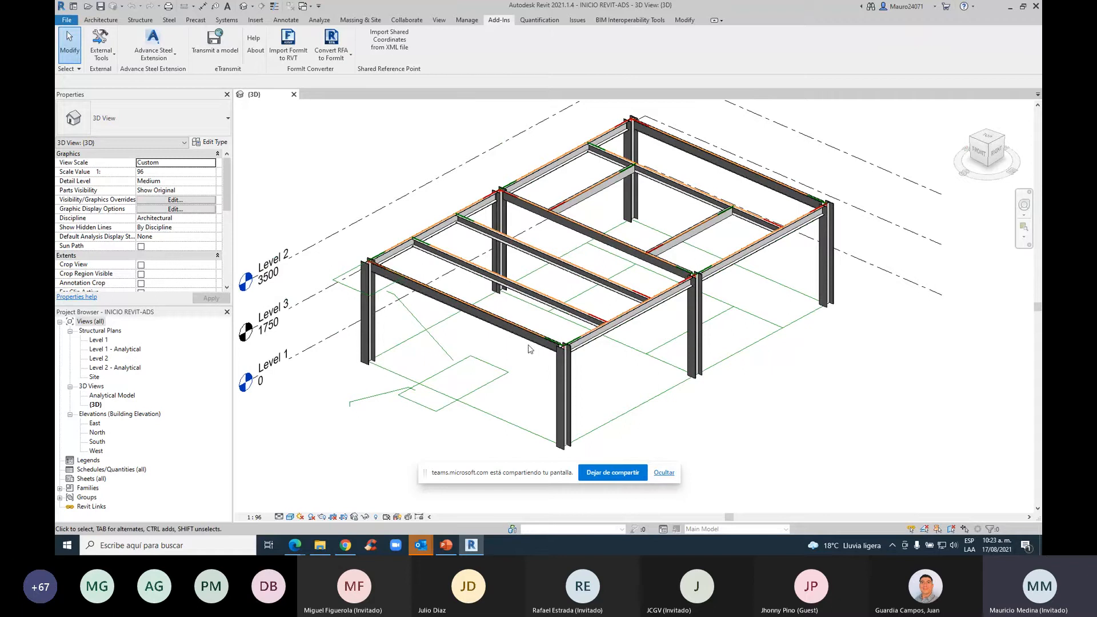
left_click(141, 61)
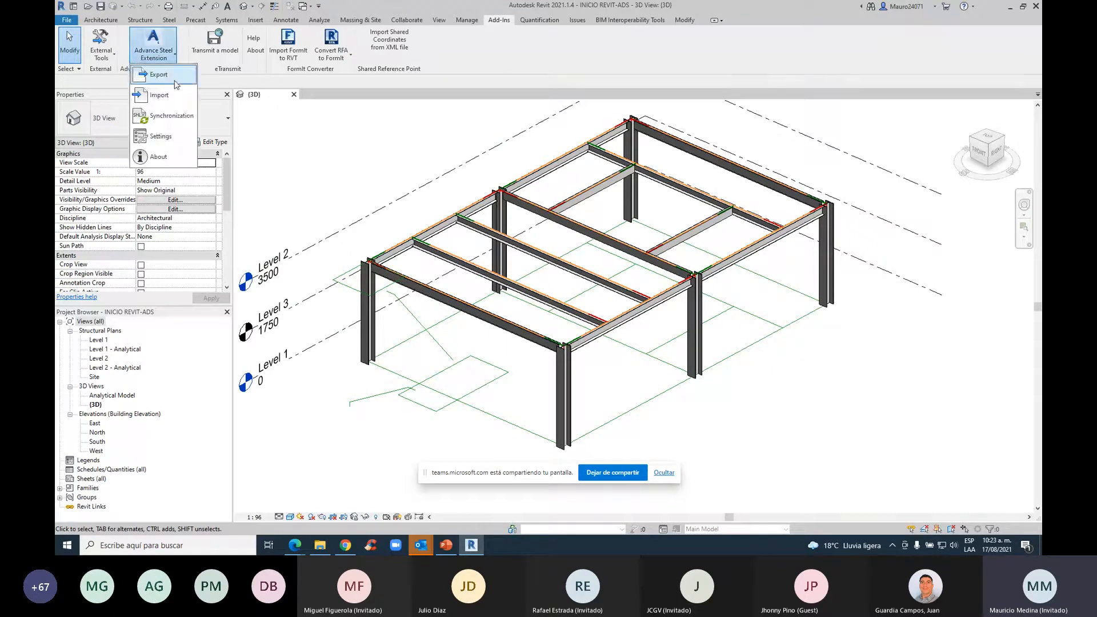
left_click(155, 75)
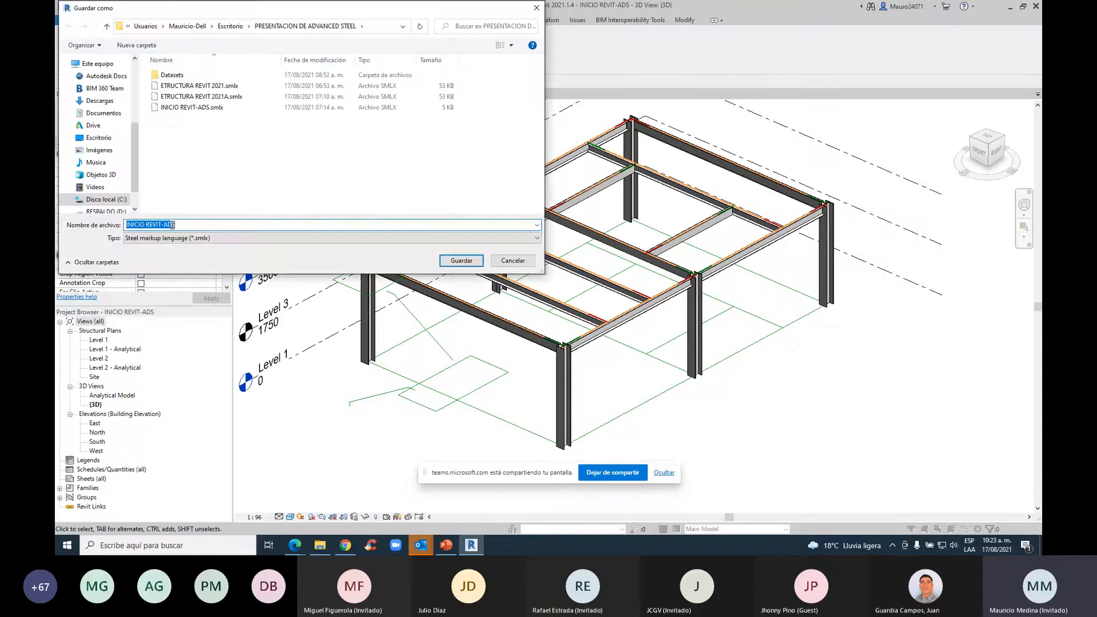
left_click(186, 222)
type("01")
left_click(449, 260)
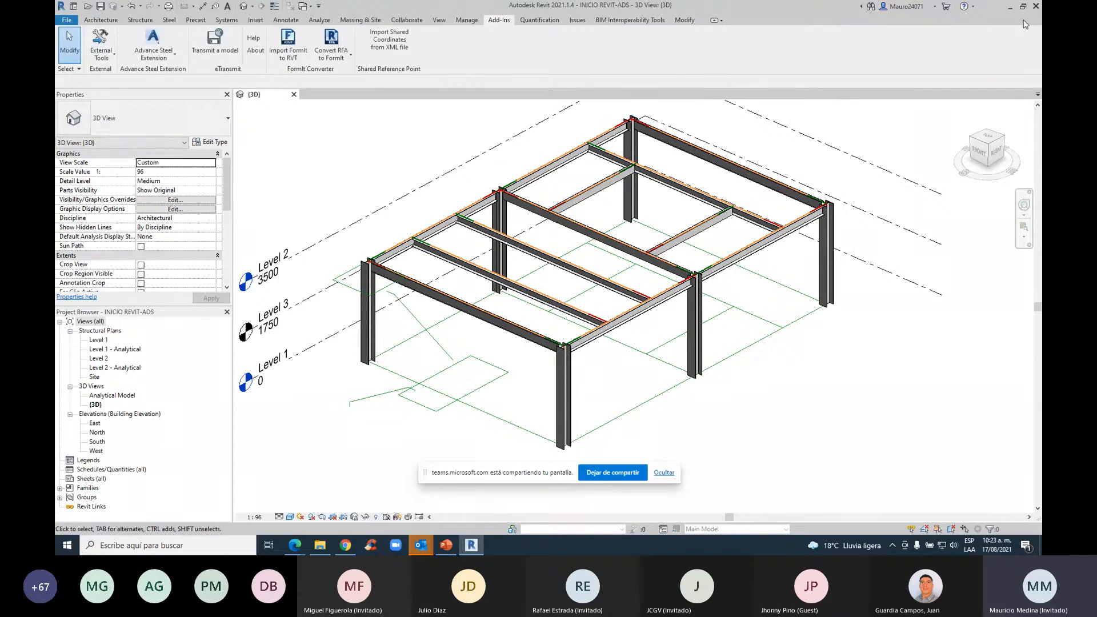
Start Advance Steel 2021 and run it under the trial licence
key("super")
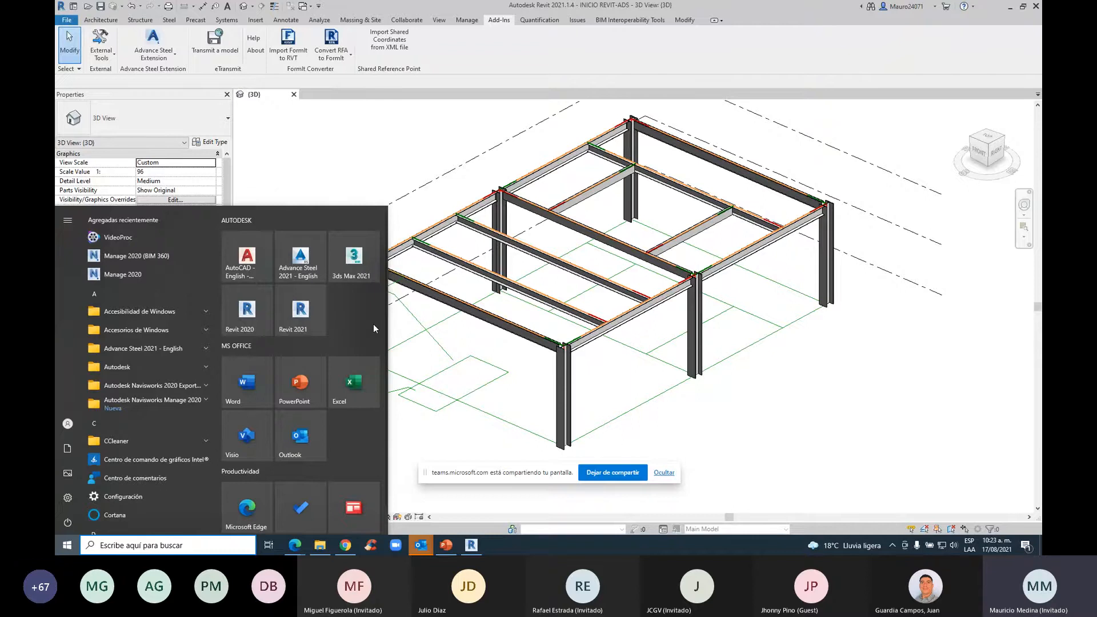
left_click(448, 332)
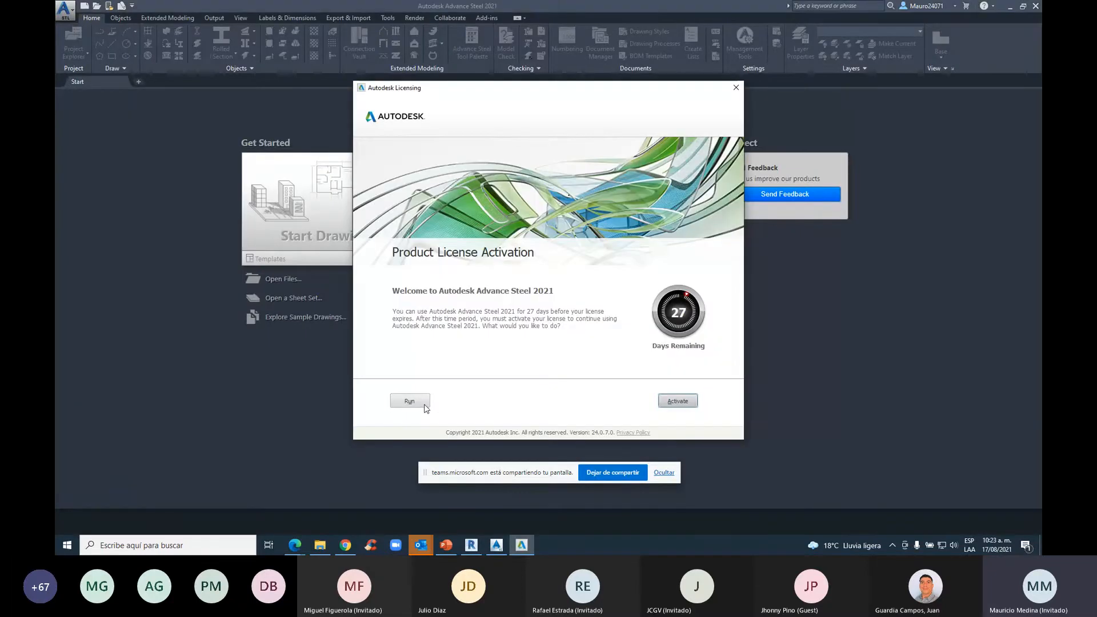
left_click(425, 404)
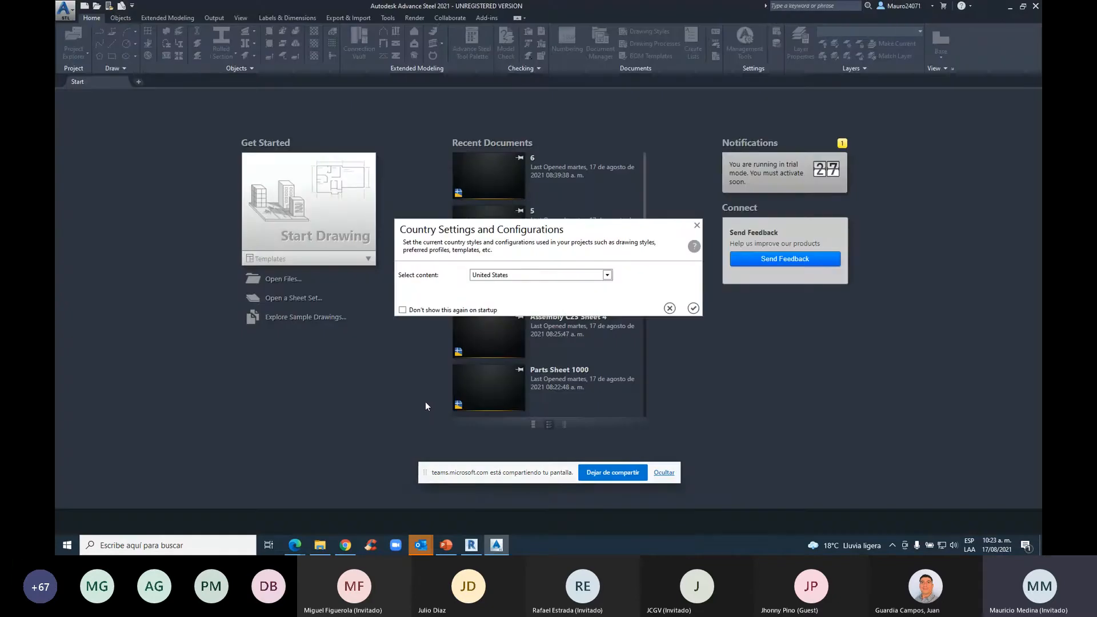
Check the available country content choices and accept the country settings with United States selected
left_click_drag(587, 232, 563, 211)
left_click(581, 253)
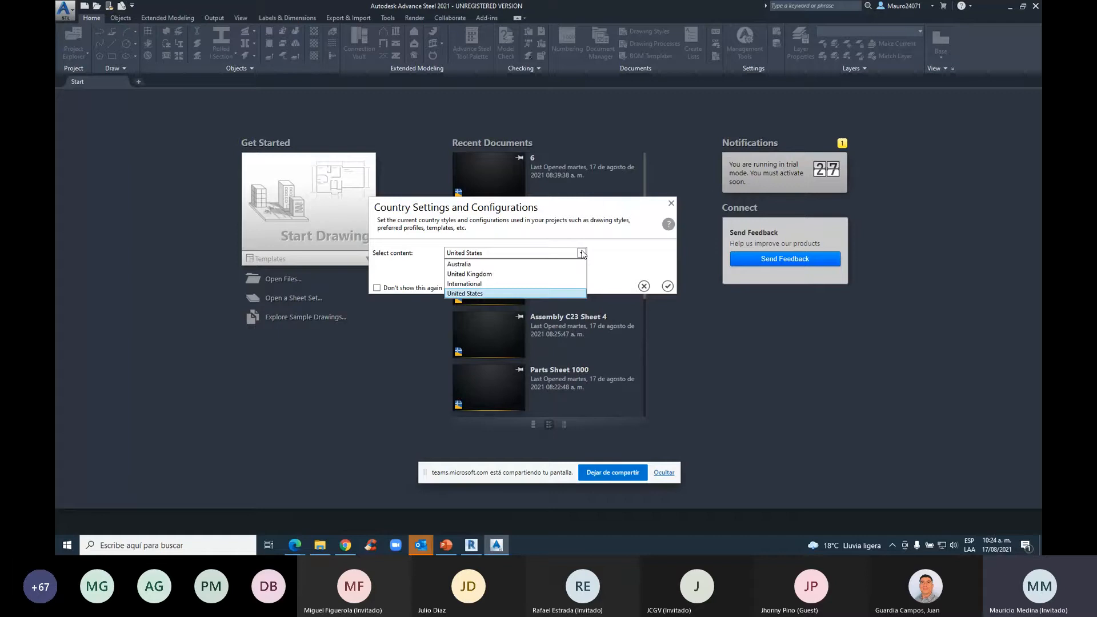
left_click(583, 253)
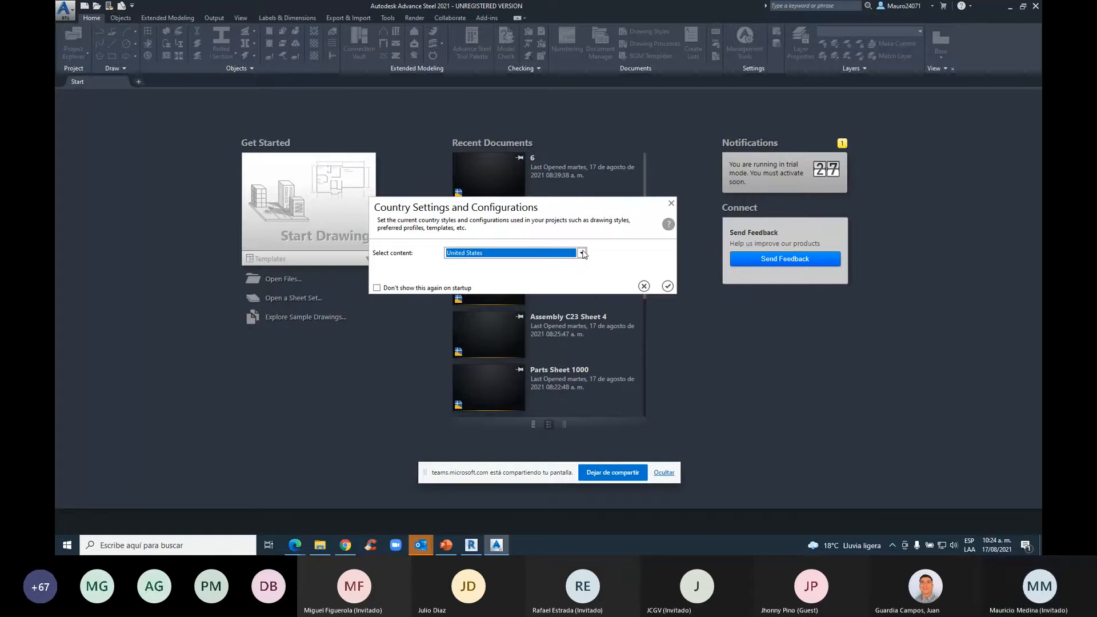
left_click(667, 286)
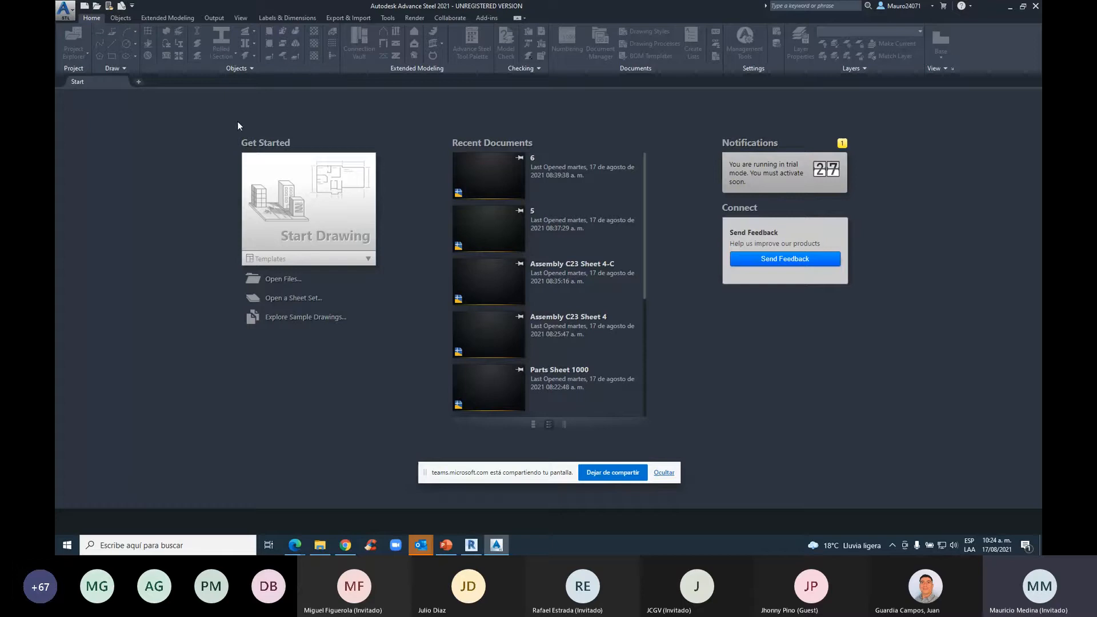
Create a drawing from the millimetre Advance Steel template and check the length unit in its project data without changes
left_click(368, 260)
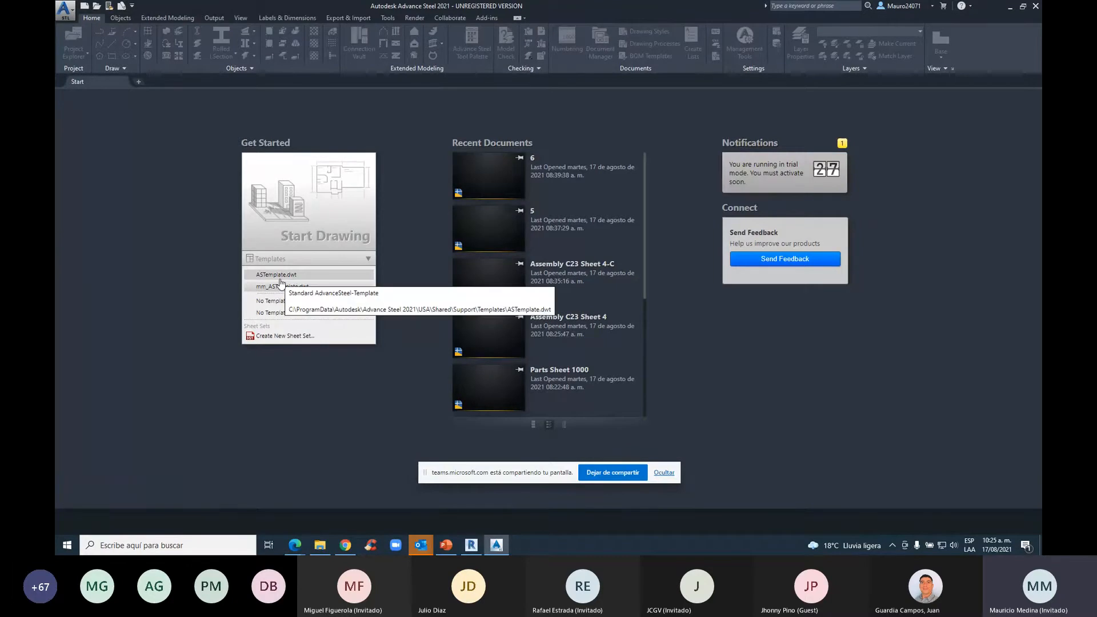
left_click(291, 290)
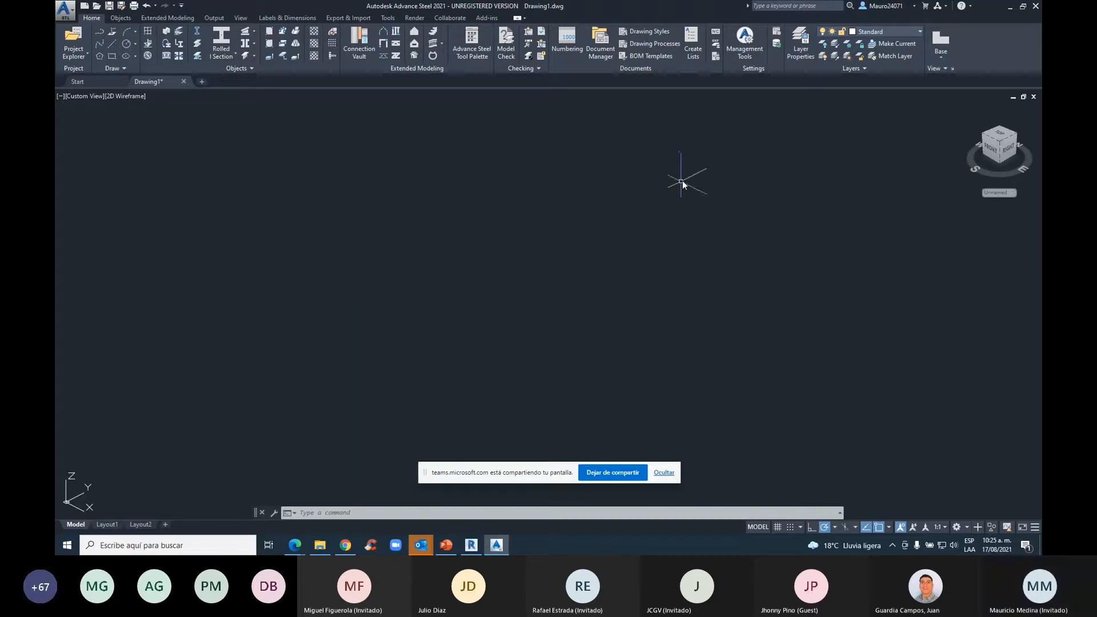
left_click(776, 36)
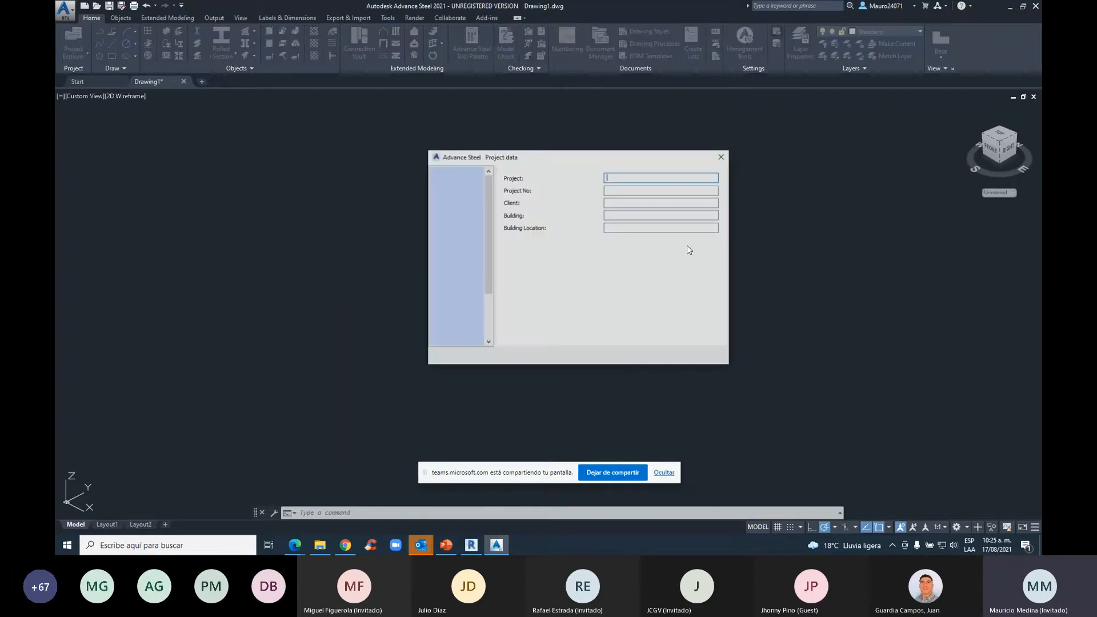
left_click(454, 235)
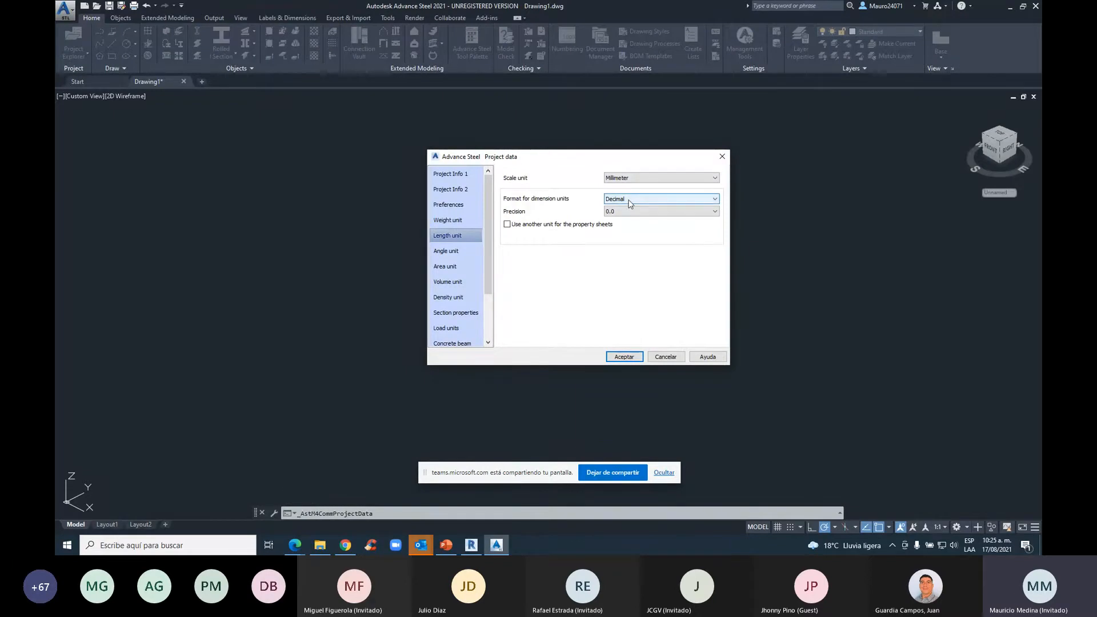
left_click(722, 157)
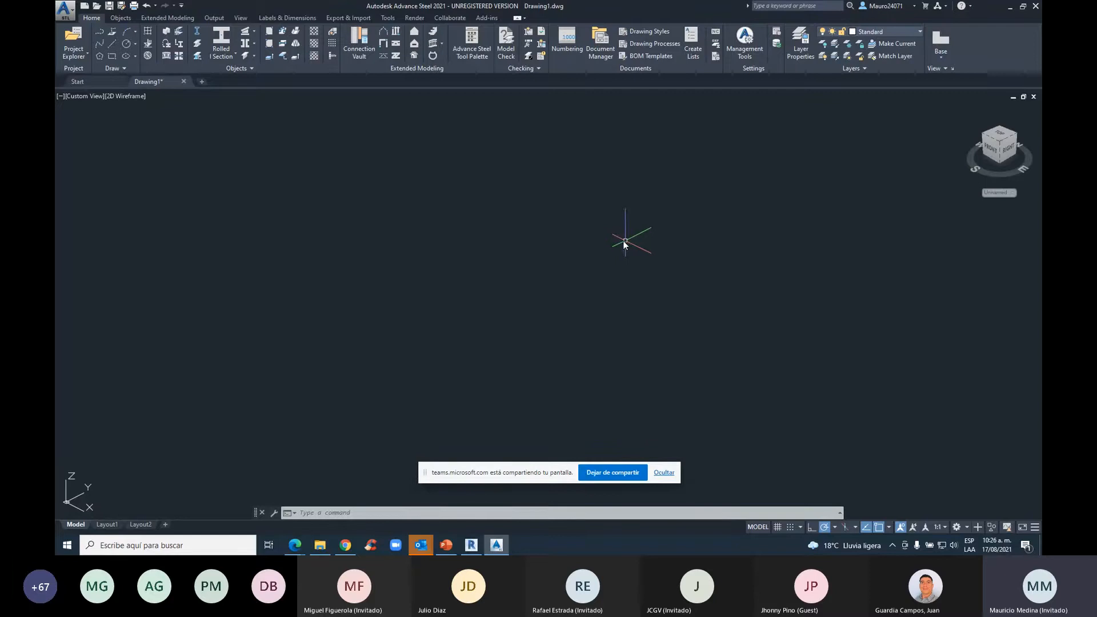
Open the Advance Steel Management Tools, look over the Defaults categories and bring up the Options settings
left_click(728, 57)
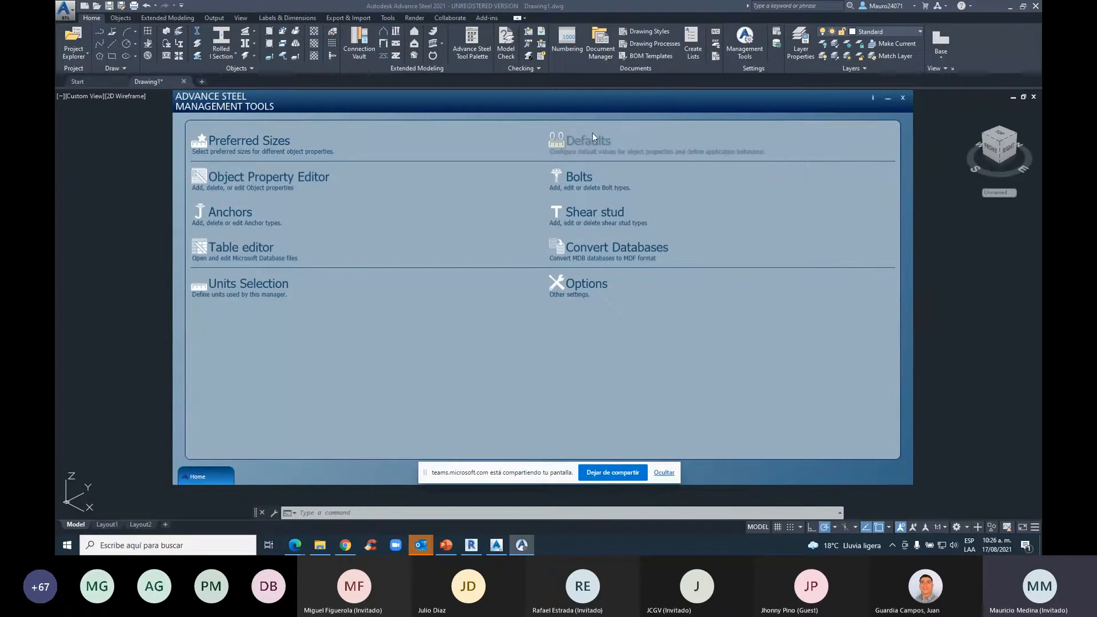
left_click(585, 146)
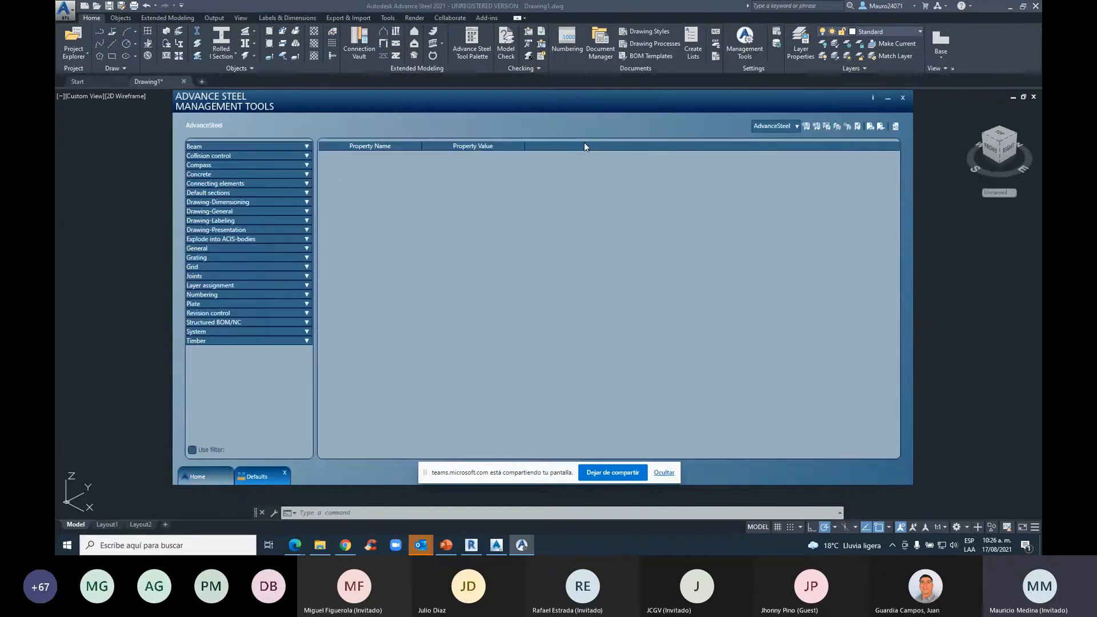
left_click(204, 476)
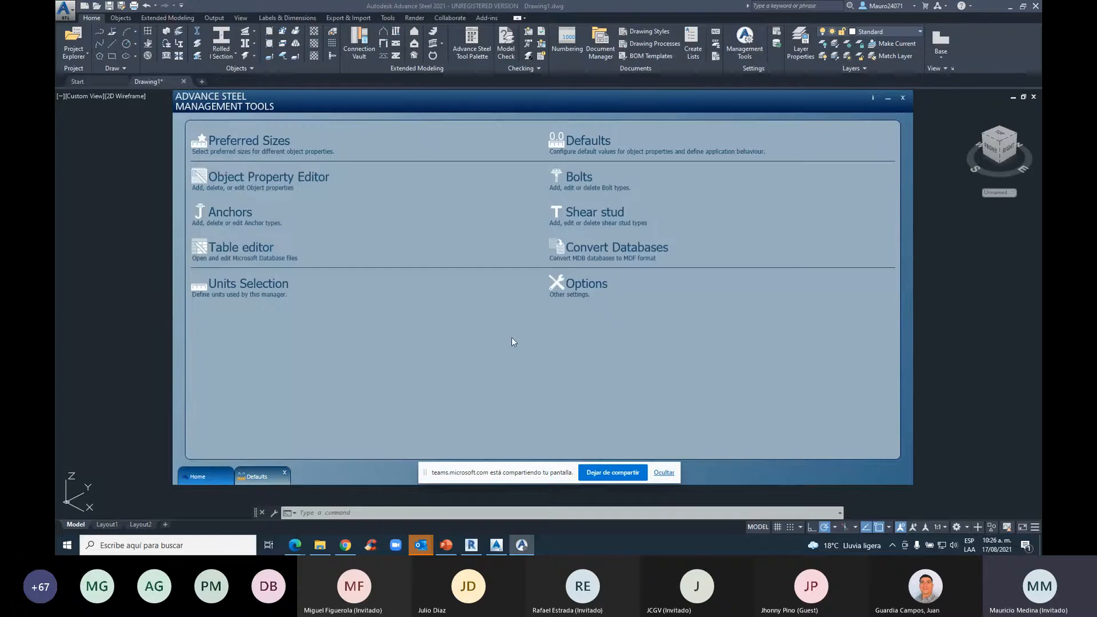
left_click(585, 285)
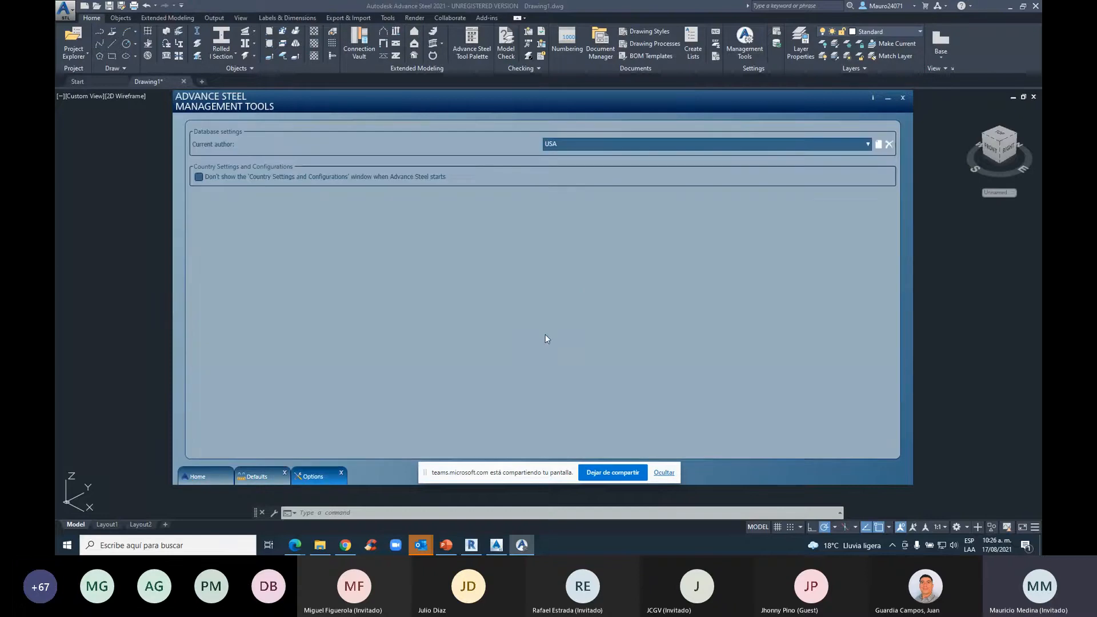
Switch the current database author to the custom personal entry and set it back to USA
left_click(866, 143)
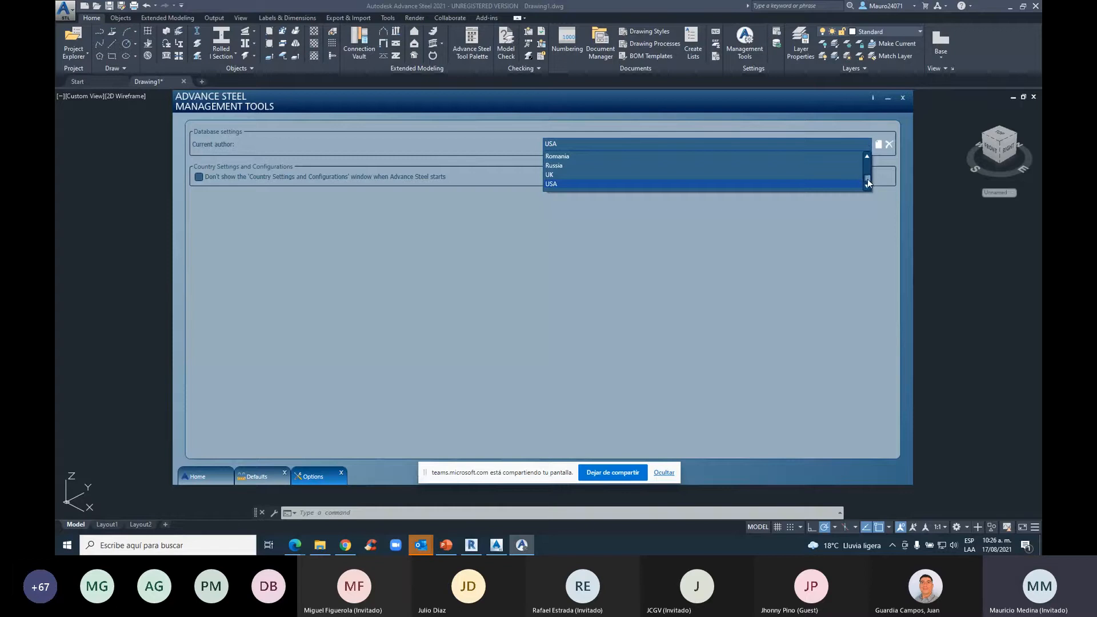
left_click_drag(867, 181, 865, 173)
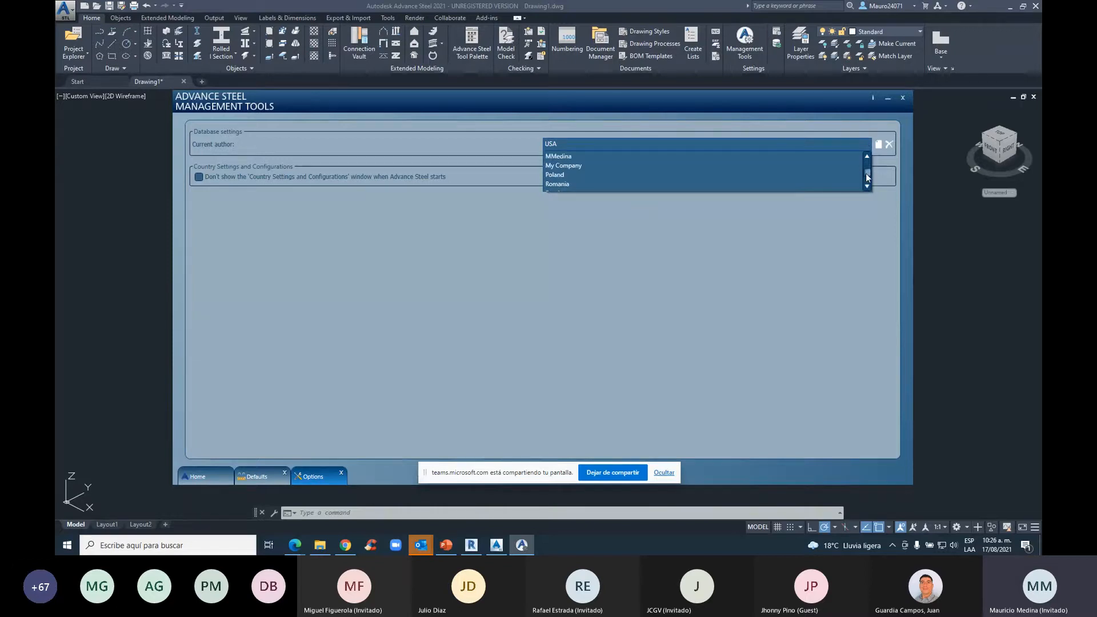
left_click(564, 171)
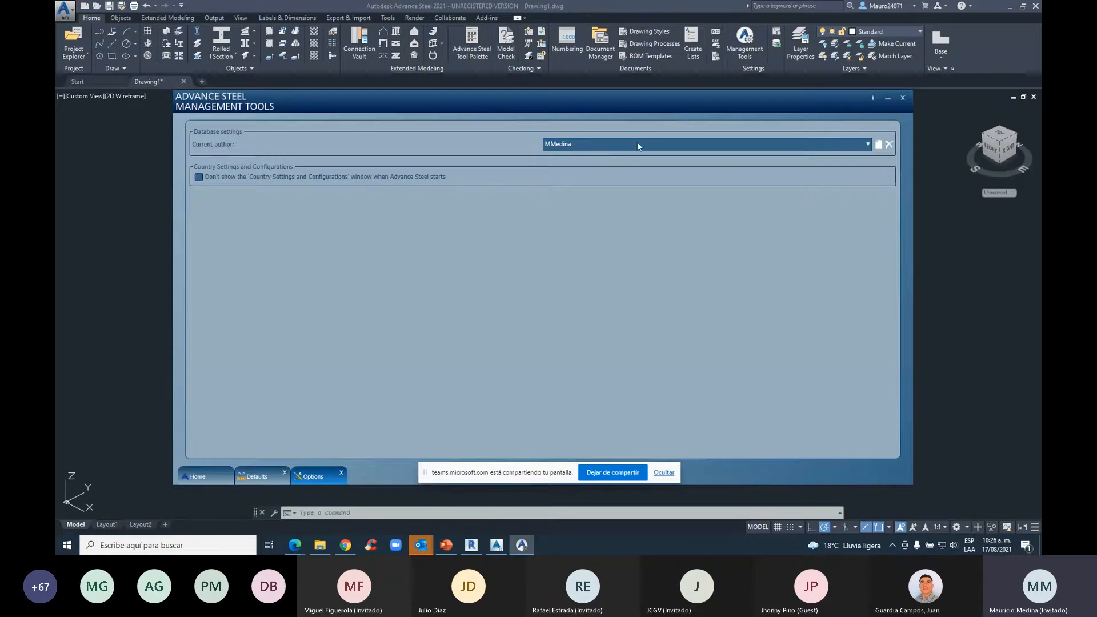
left_click(868, 146)
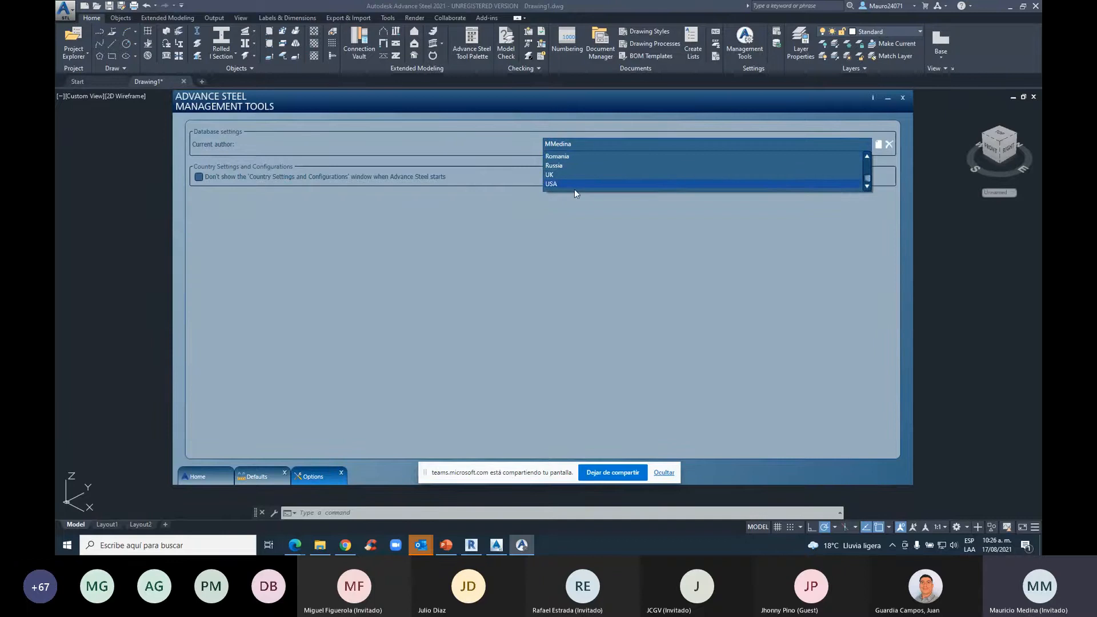
left_click(574, 190)
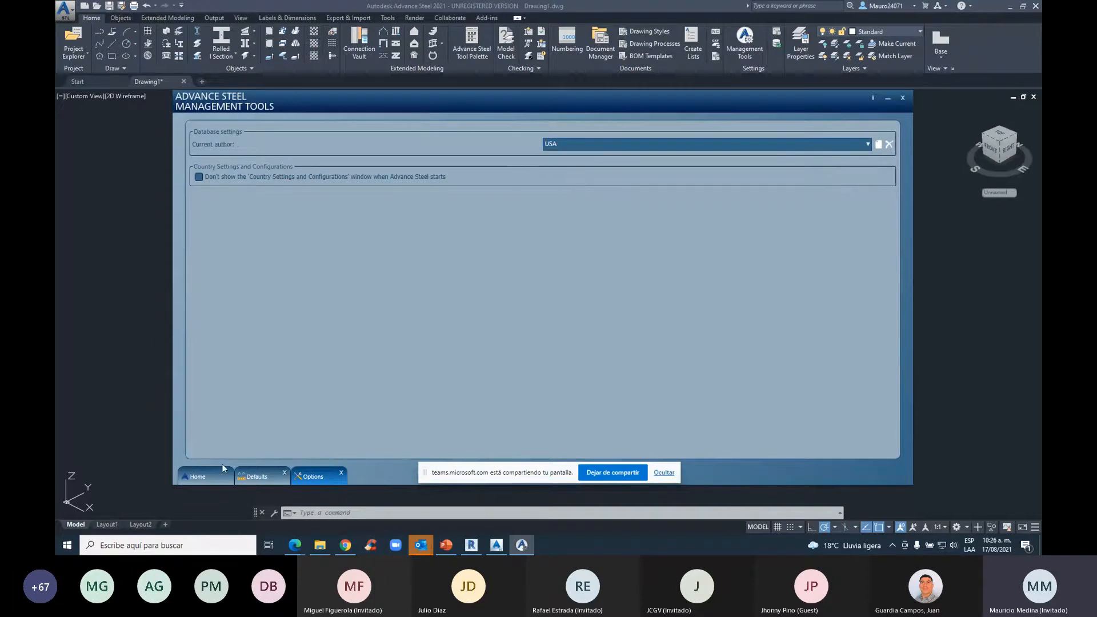
Examine the beam section Preferred Sizes for AISC 14.1 Angle identical, C Channels and M
left_click(200, 475)
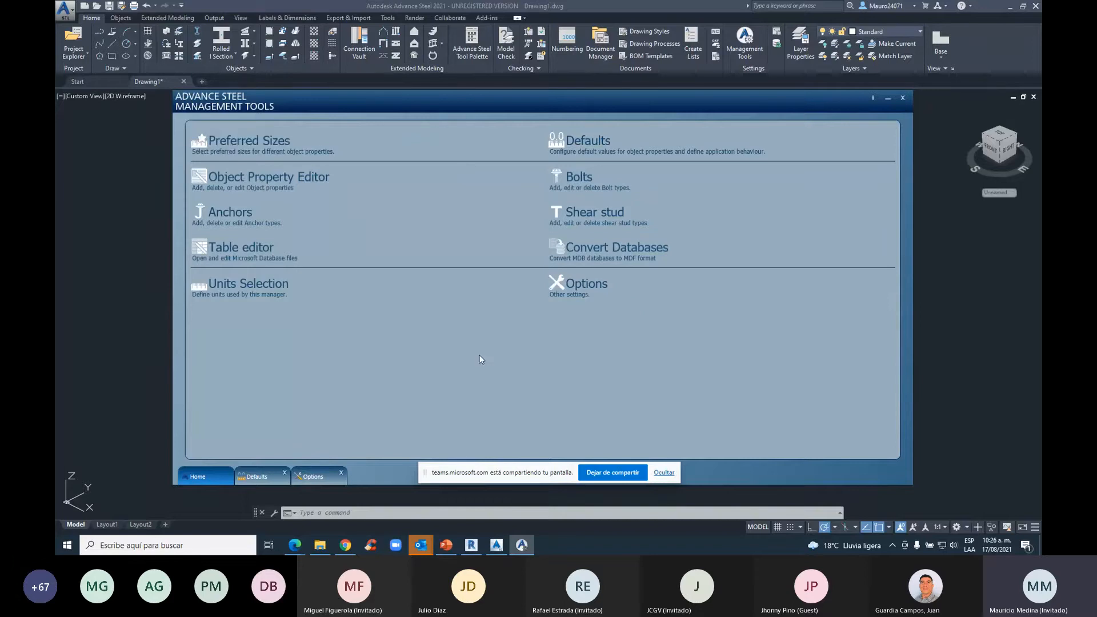
left_click(251, 142)
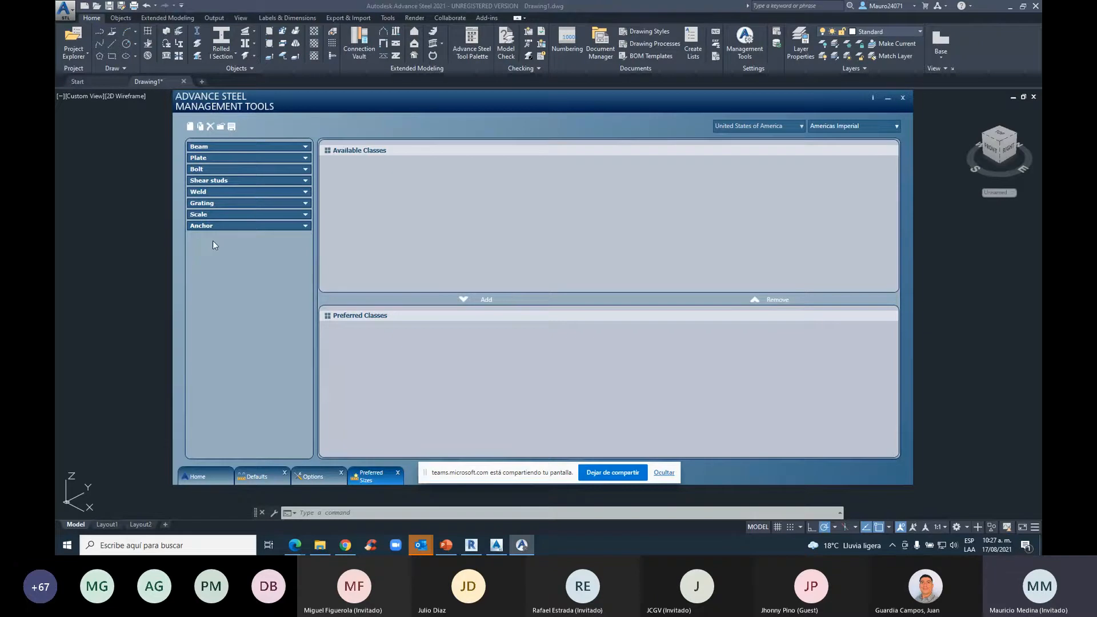
left_click(304, 148)
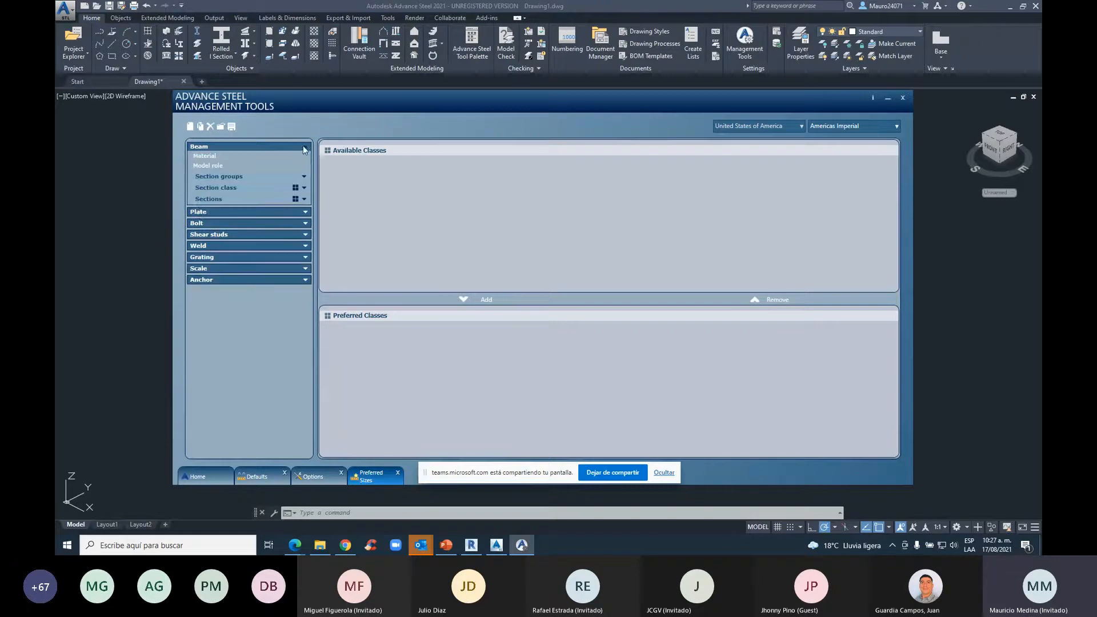
left_click(209, 200)
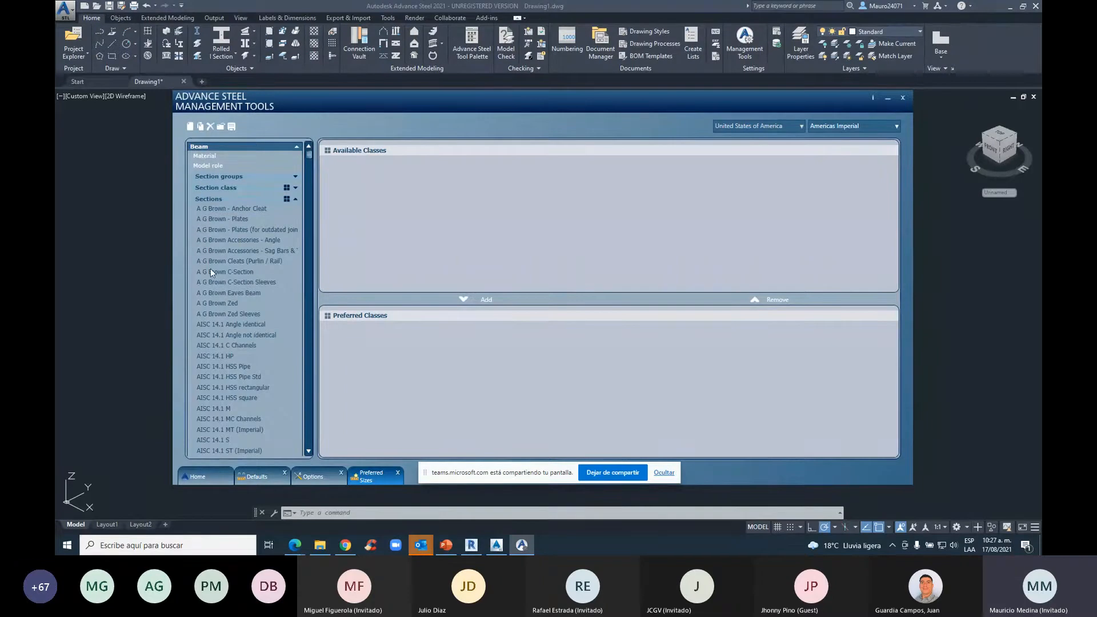
scroll(211, 269, "down", 4)
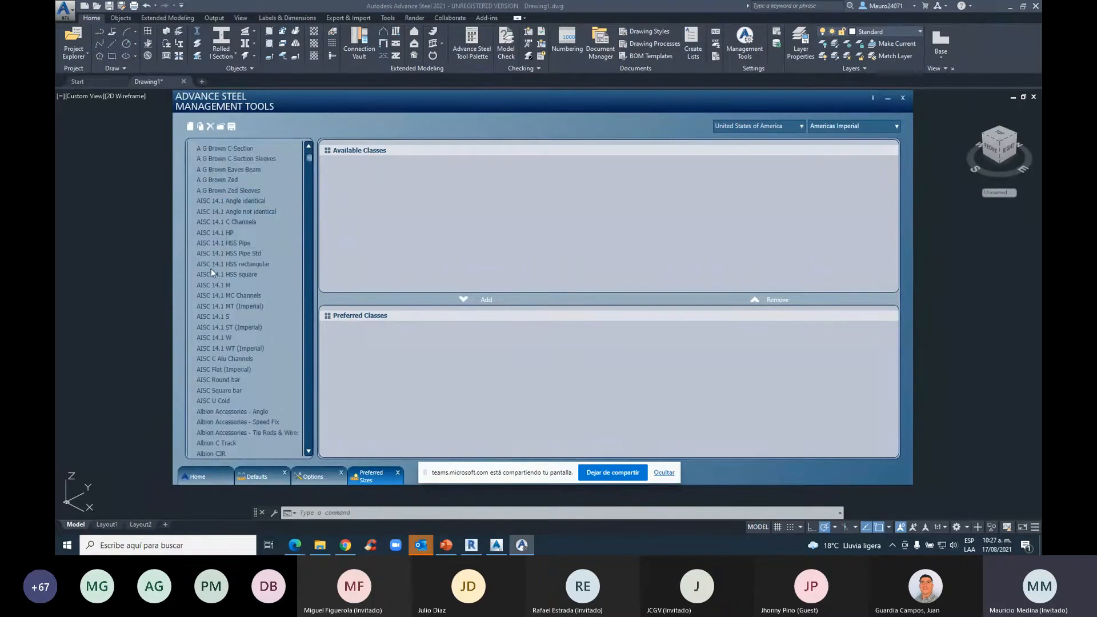
left_click(220, 201)
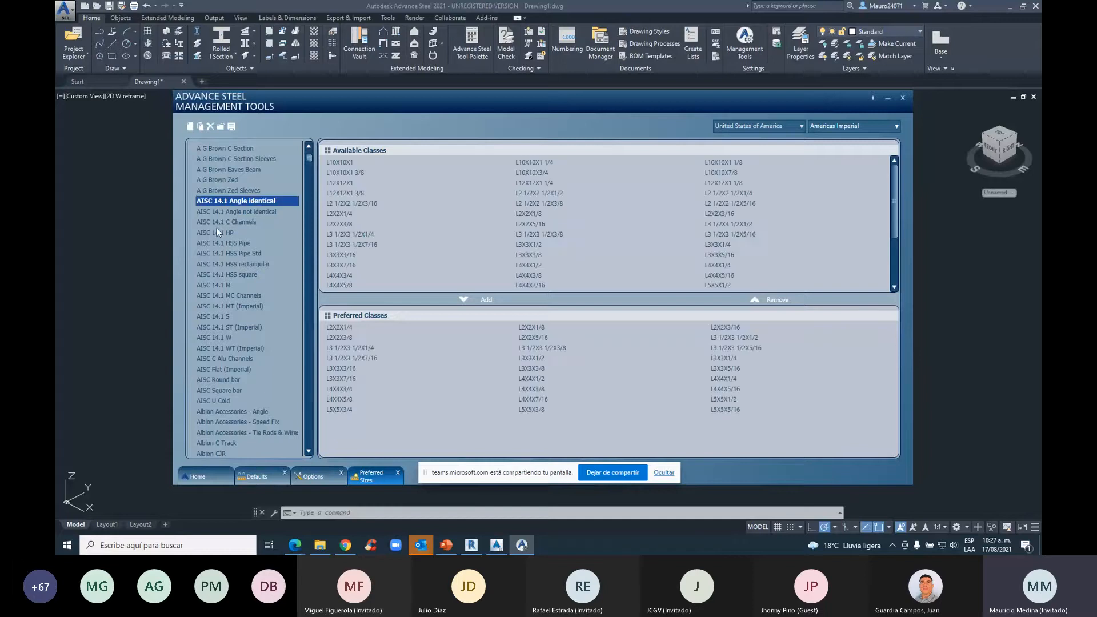
left_click(218, 222)
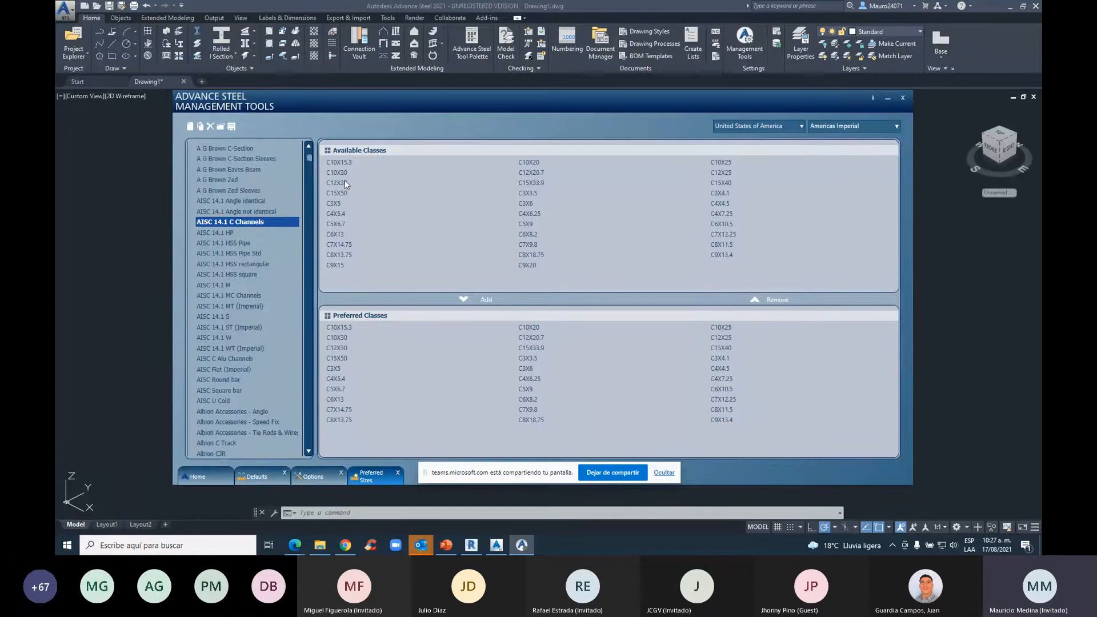
left_click(227, 284)
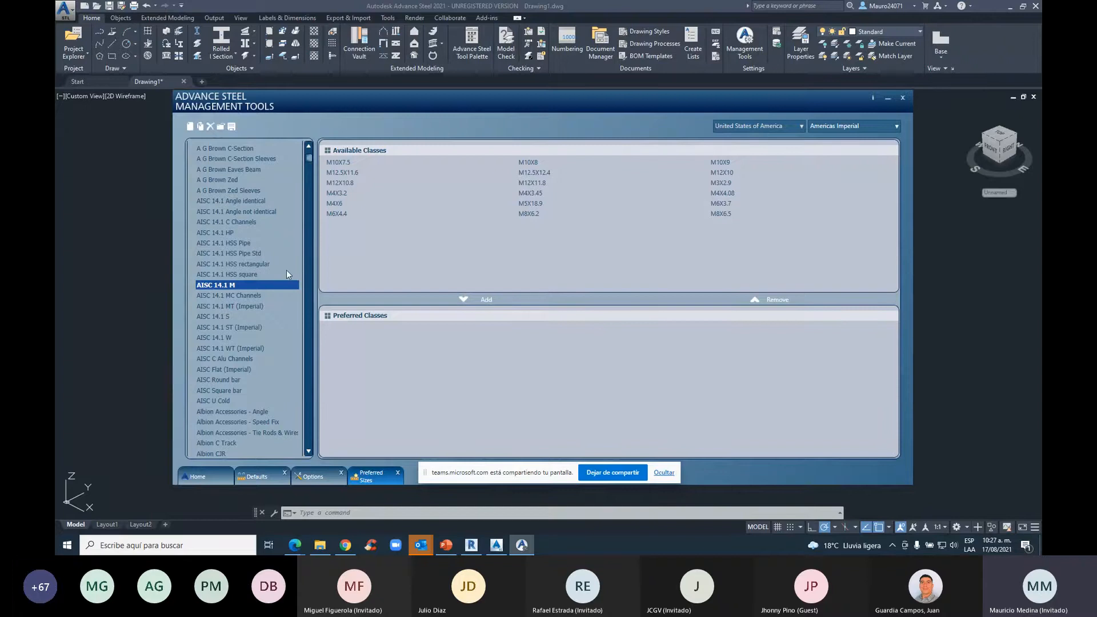
Add the Mexico IMCA CE sections from C102X10.79 through C203X17.11 to the preferred classes
scroll(255, 242, "down", 10)
scroll(266, 330, "down", 12)
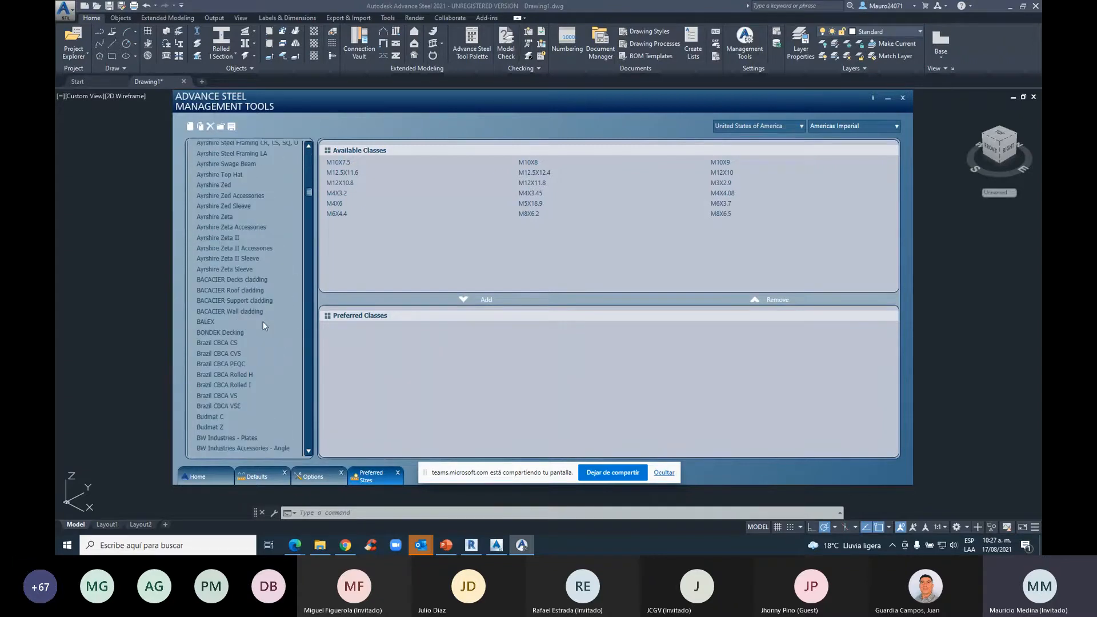
scroll(265, 320, "down", 5)
left_click_drag(311, 197, 303, 235)
scroll(301, 268, "down", 10)
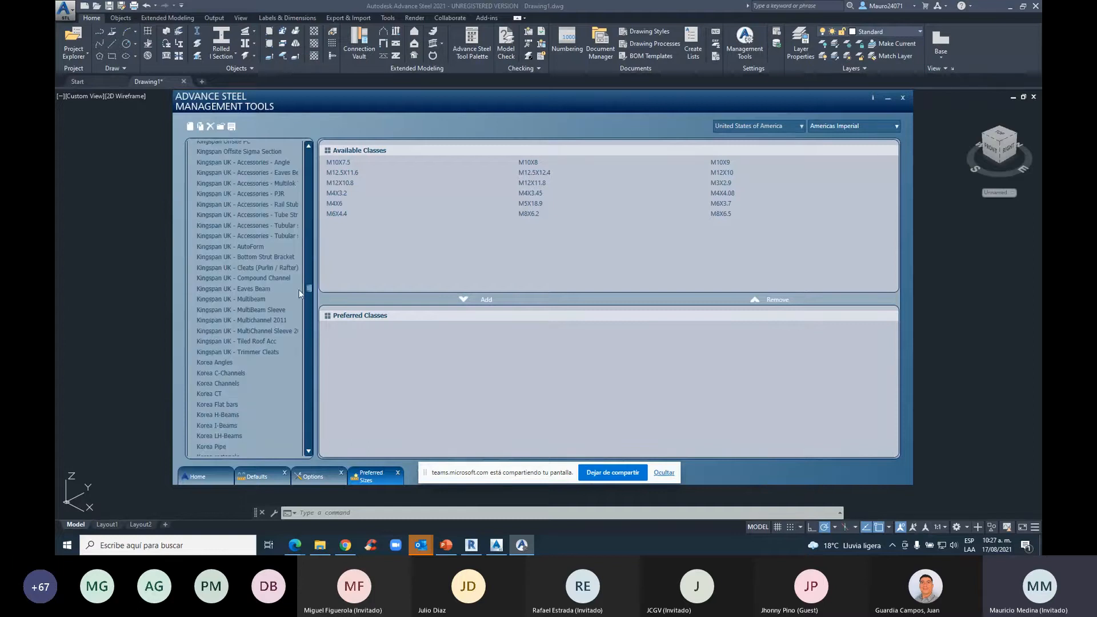
scroll(297, 306, "down", 15)
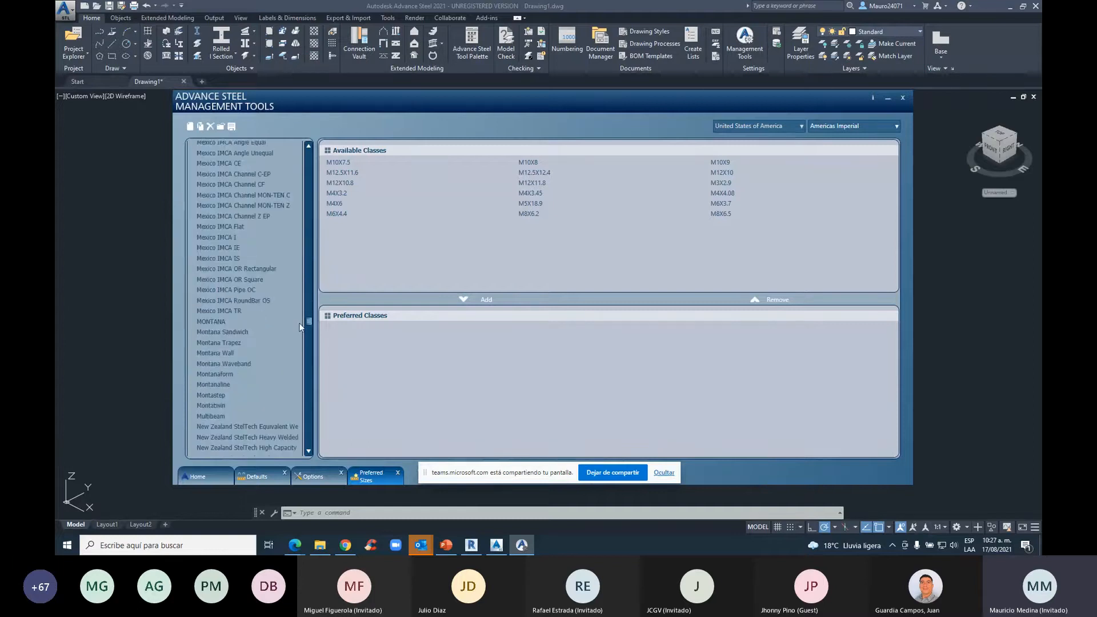
left_click(215, 221)
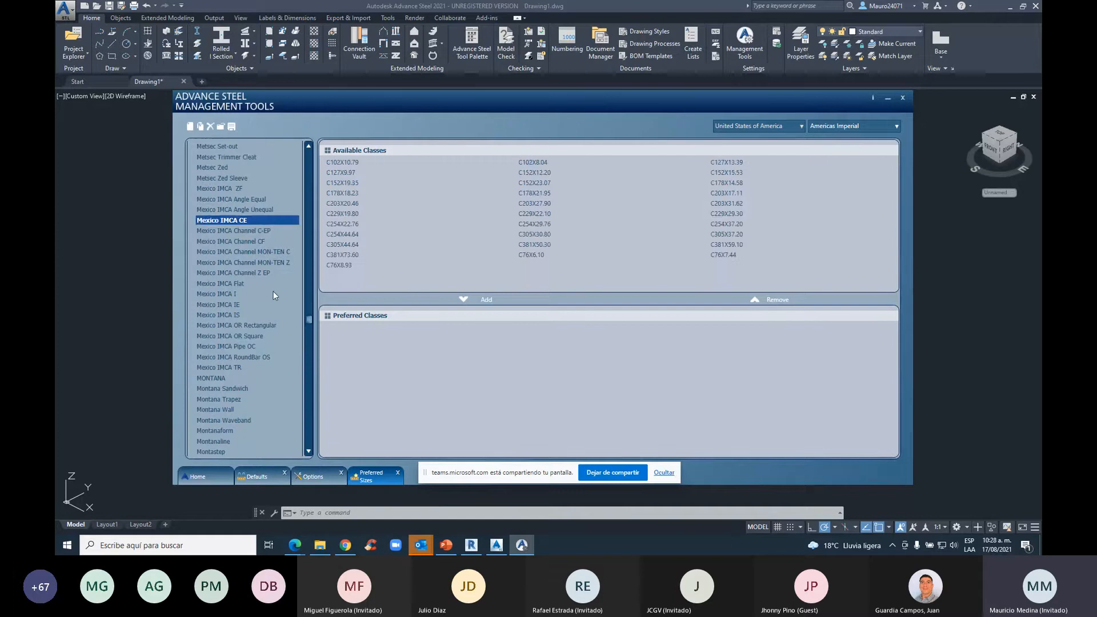
left_click(347, 162)
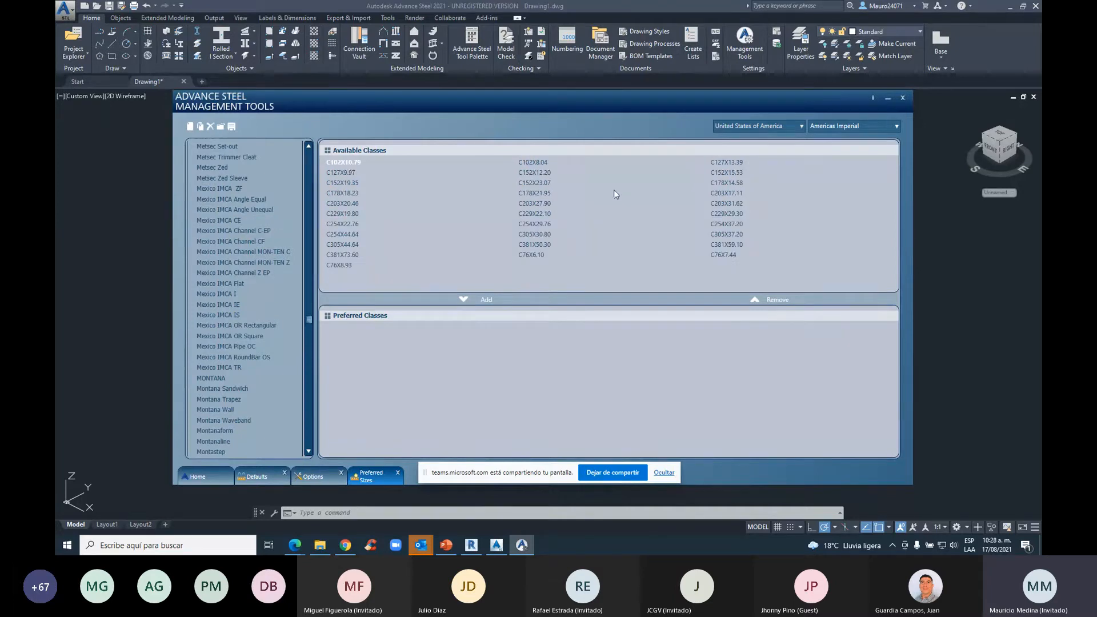
left_click(731, 193, "shift")
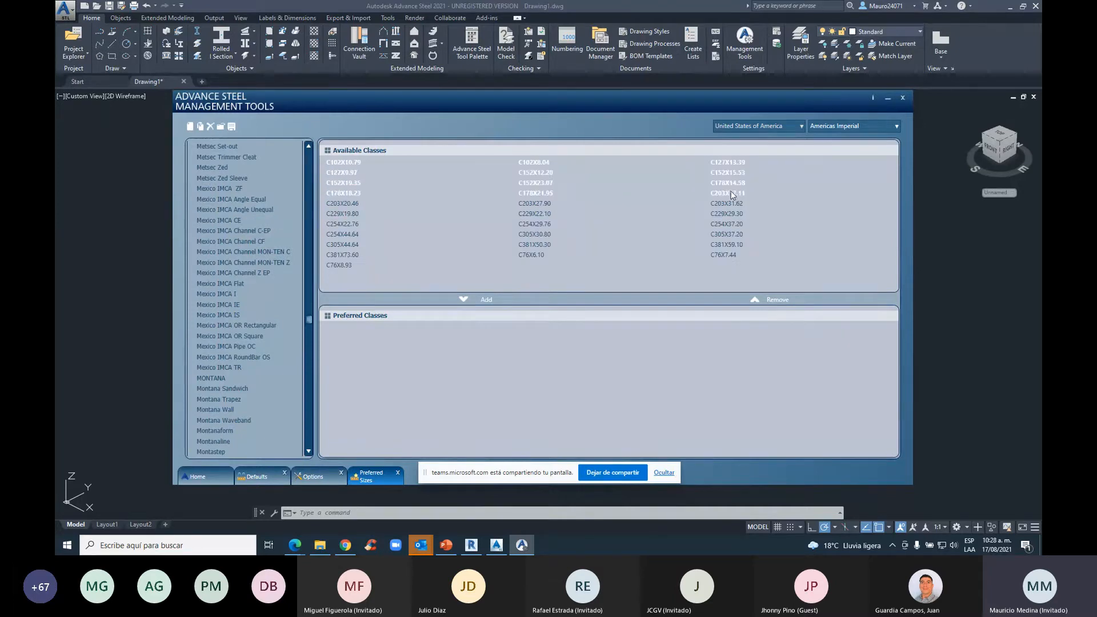
left_click(462, 299)
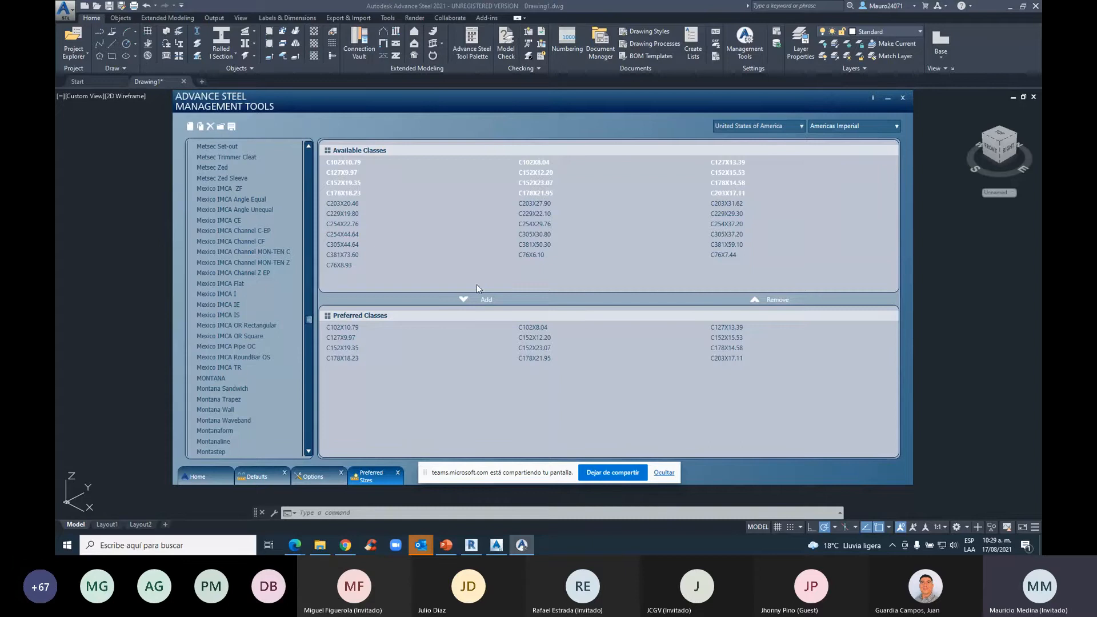
Look over the available MONTANA section sizes and the neighbouring section families, ending at the management tools overview
left_click(221, 378)
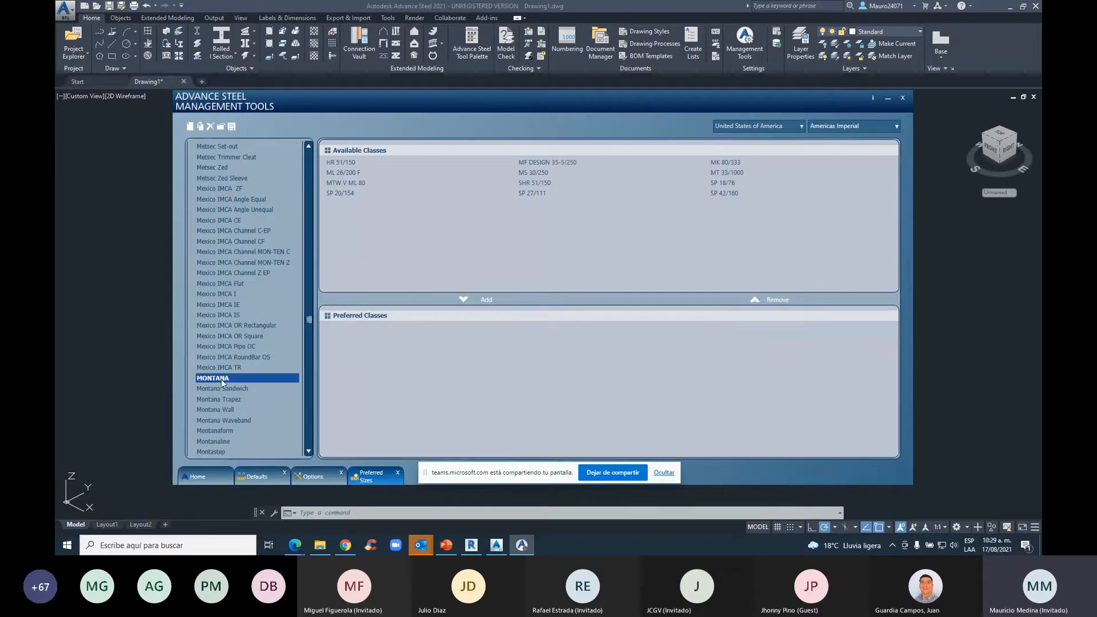
scroll(221, 389, "up", 10)
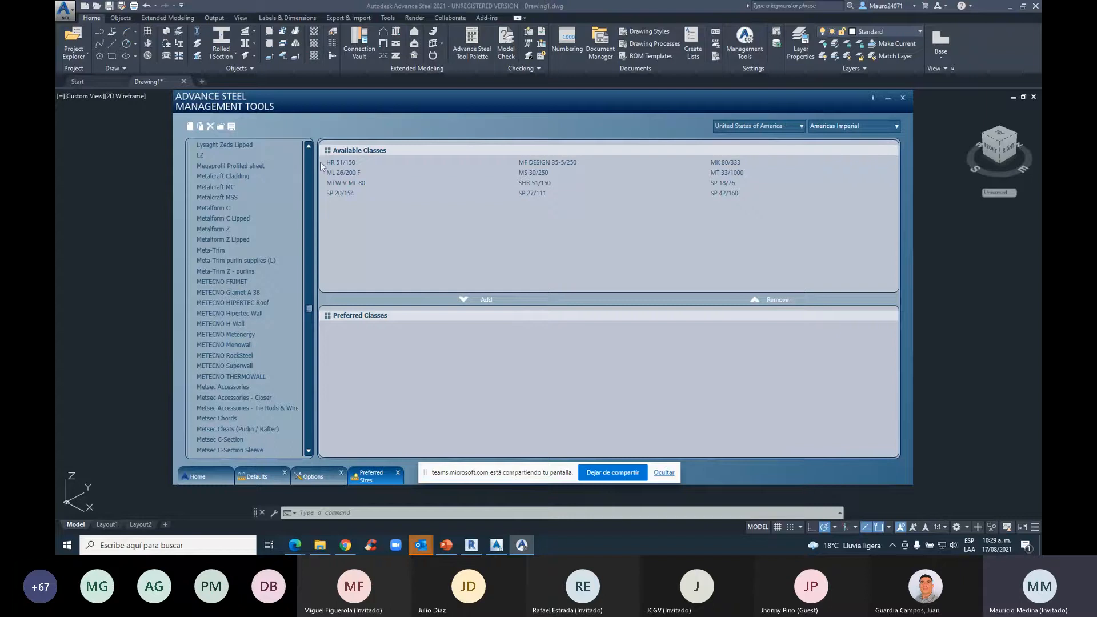
left_click(206, 476)
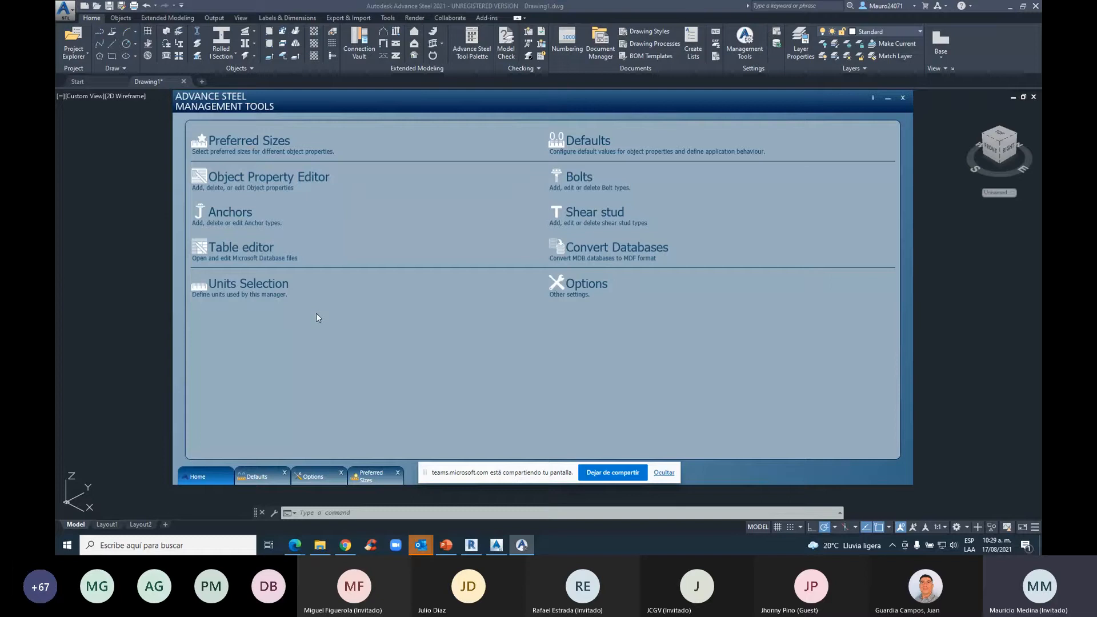
Examine the anchor definitions for Fischer FBN and French cane anchor, ending at the management tools overview
left_click(231, 213)
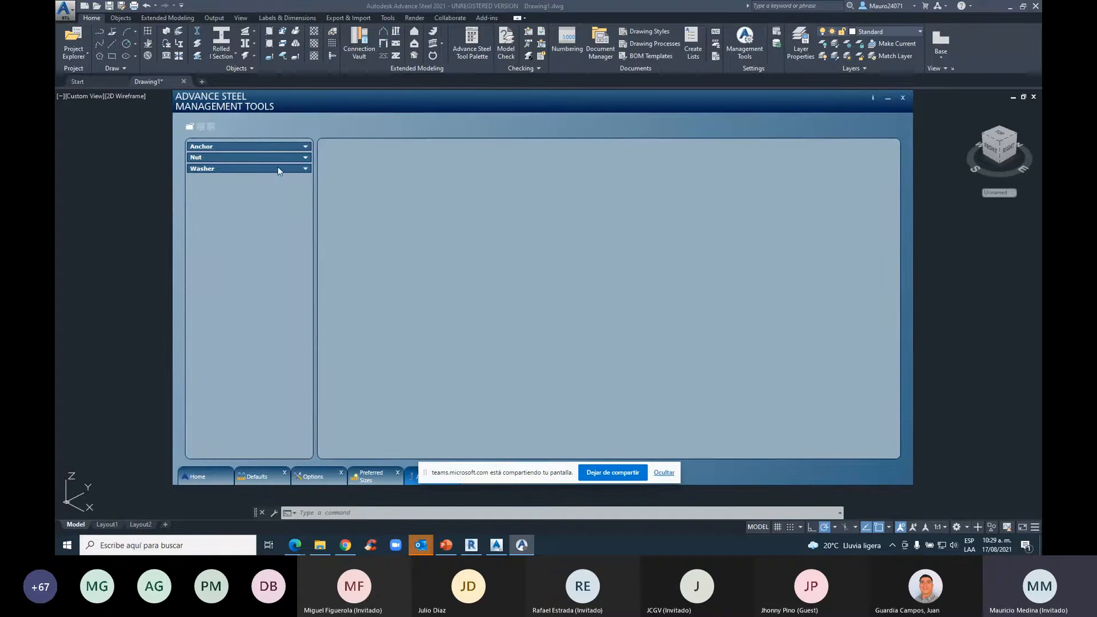
left_click(304, 151)
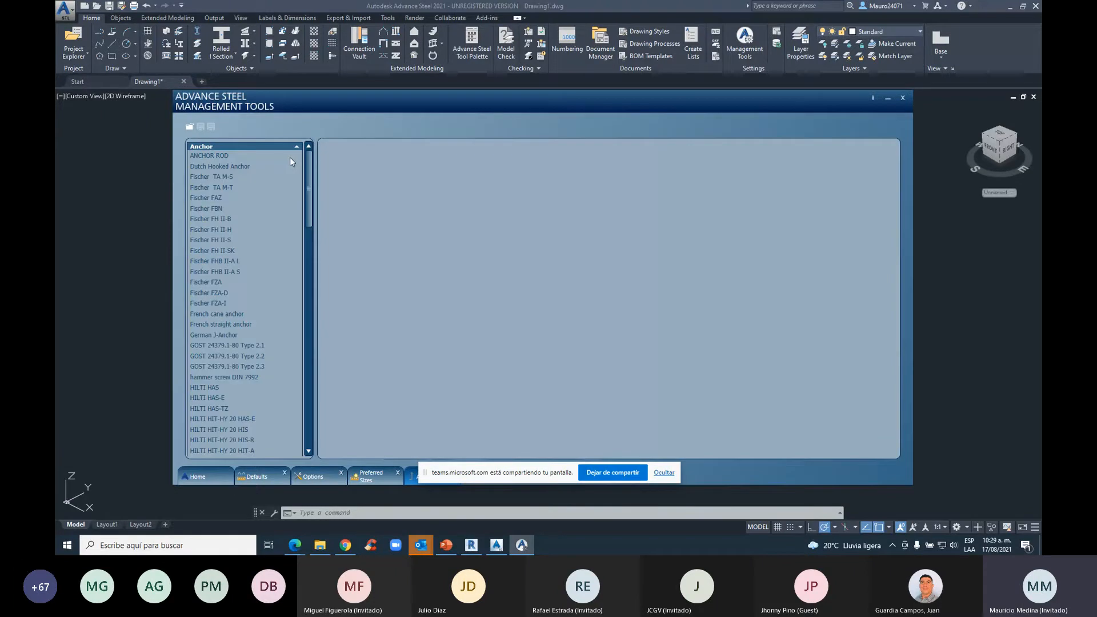
left_click(207, 207)
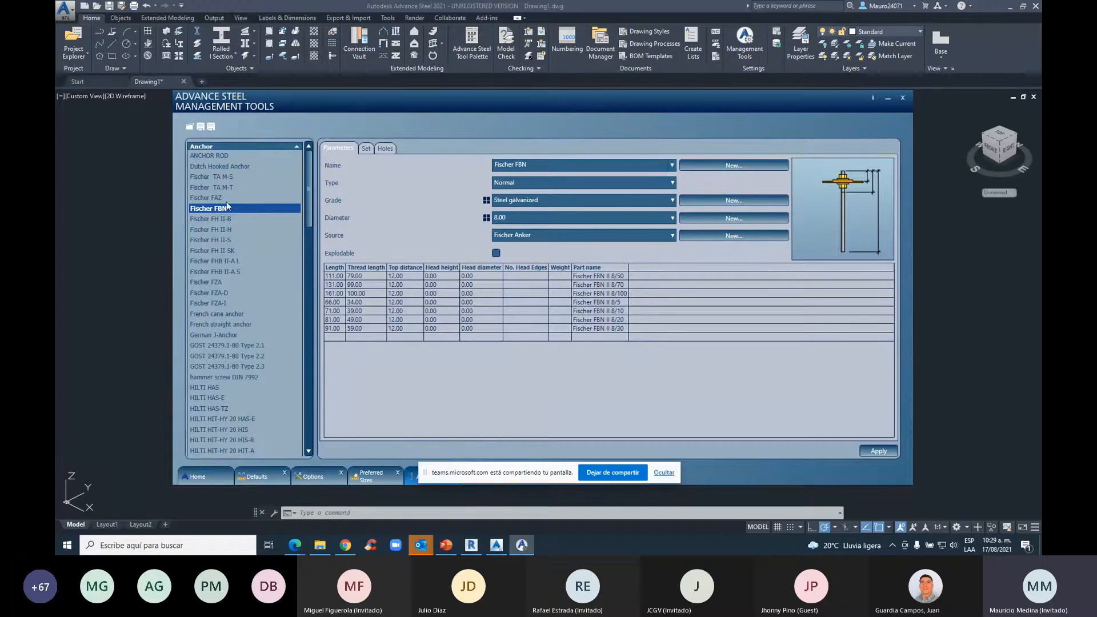
left_click(239, 314)
left_click(208, 477)
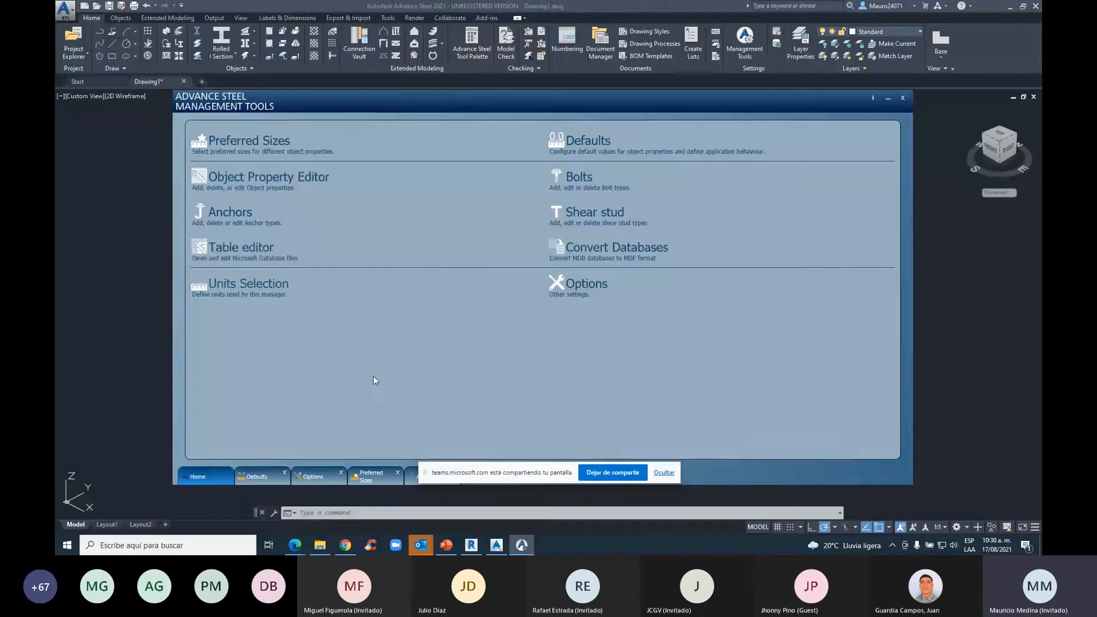
Close the Advance Steel Management Tools and return to the empty drawing
left_click_drag(425, 473, 774, 504)
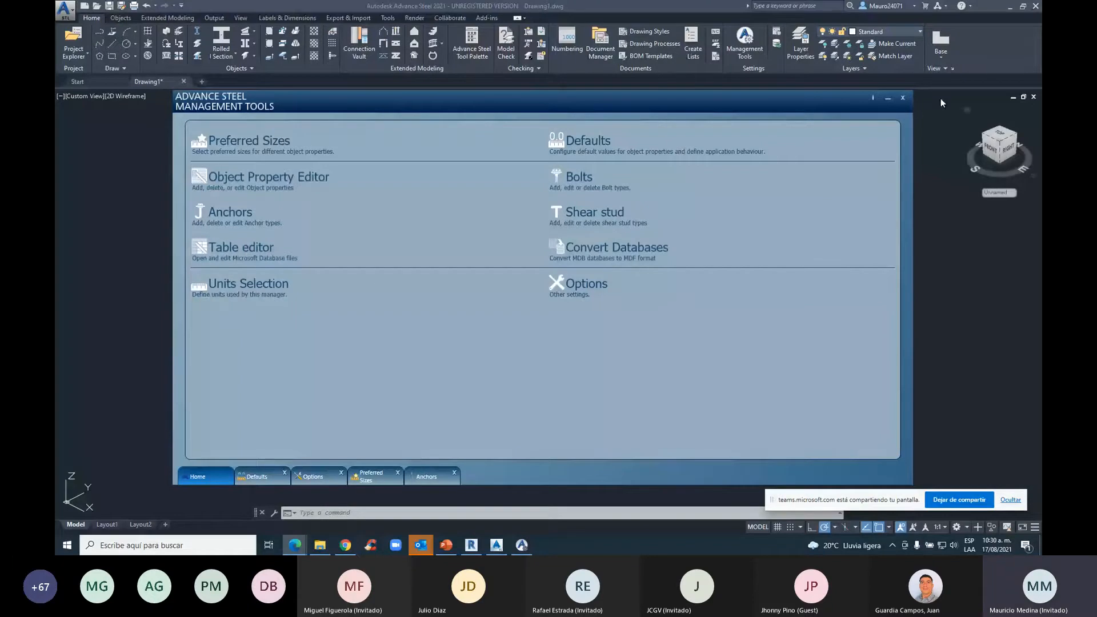
left_click(903, 98)
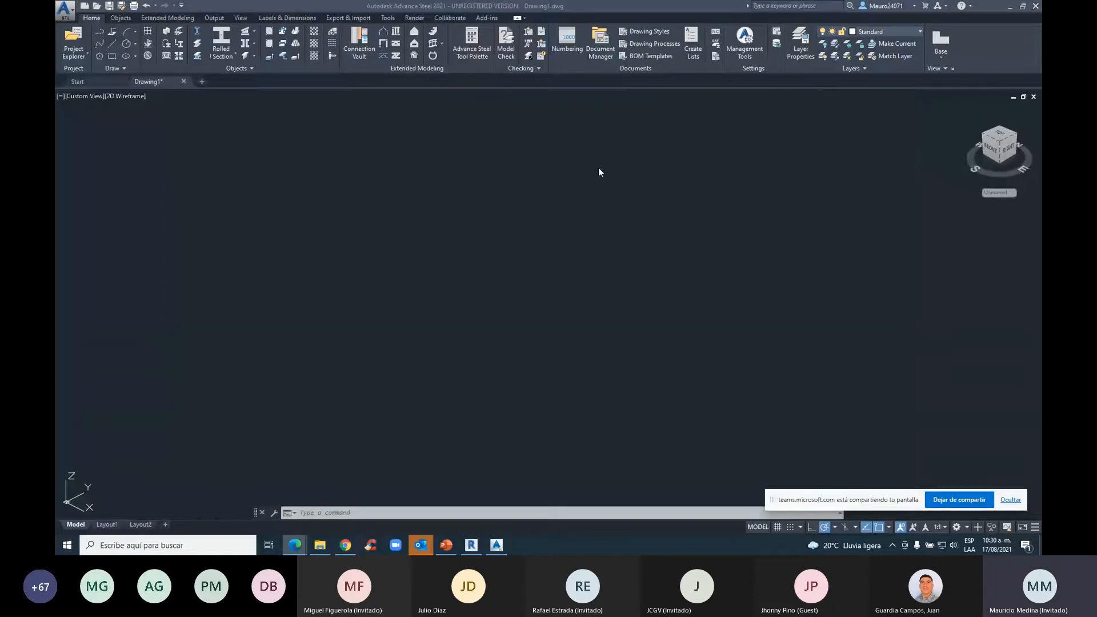
left_click(579, 208)
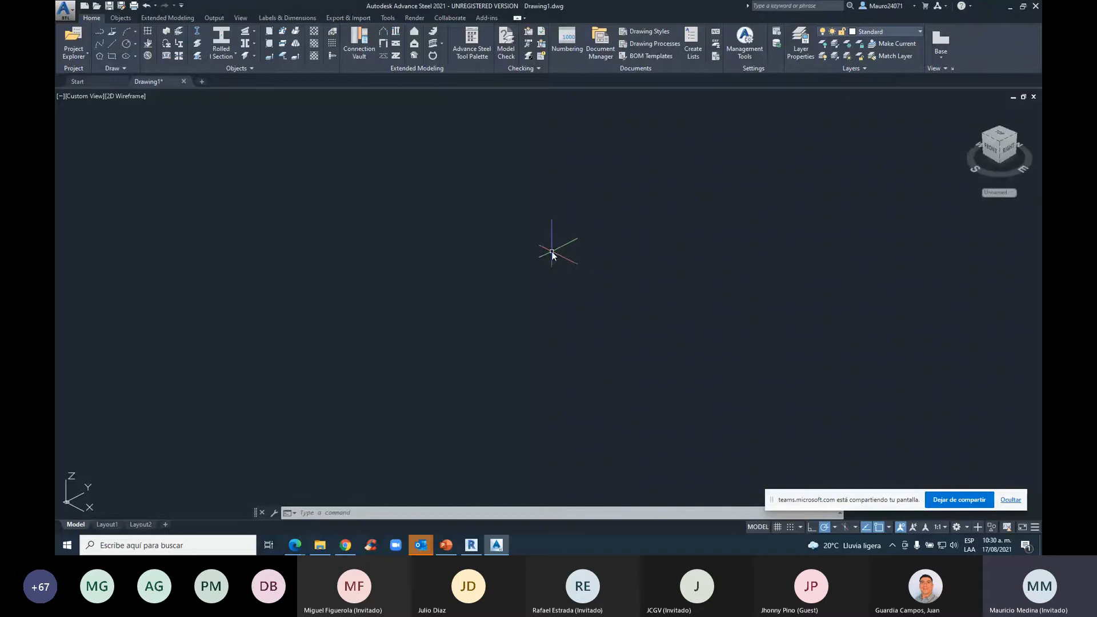
Import the Revit steel model from INICIO REVIT-ADS.smlx into the drawing
left_click(348, 18)
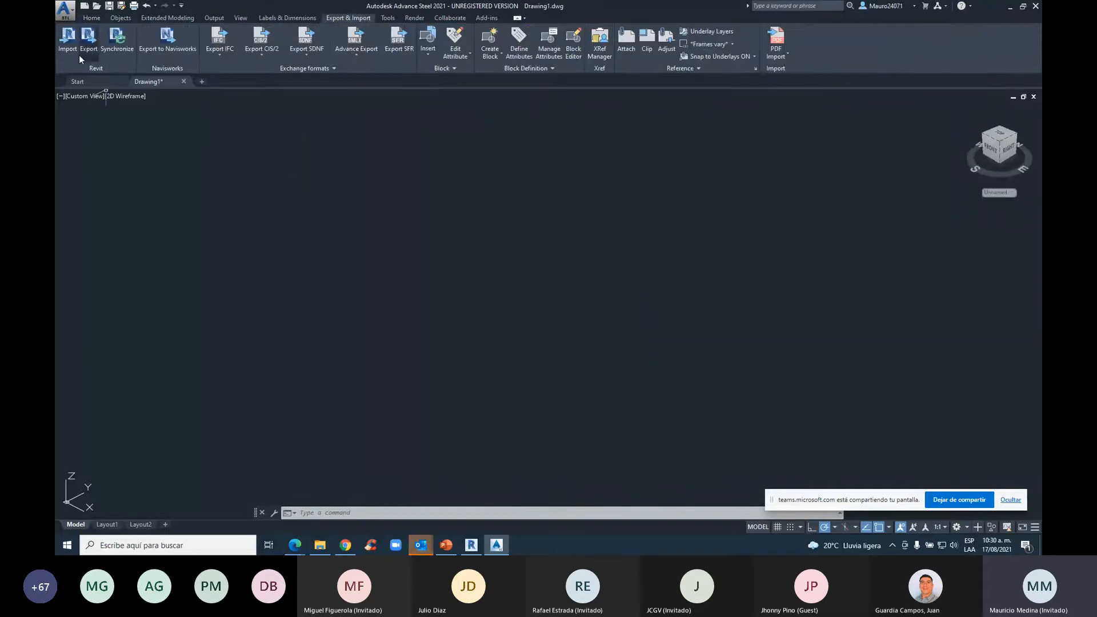
left_click(67, 40)
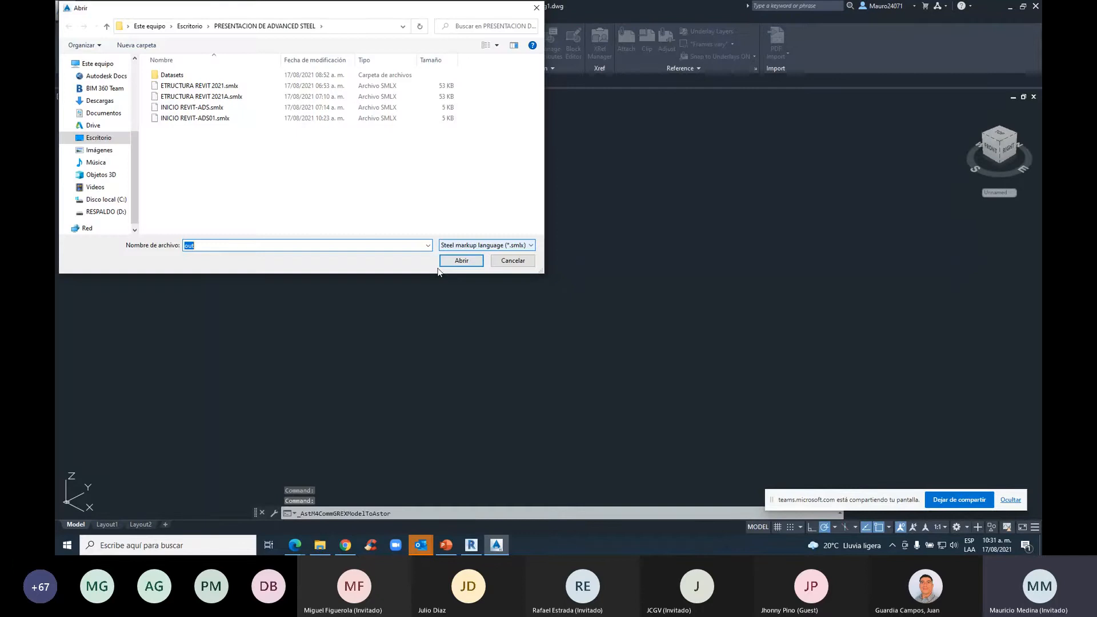
left_click(193, 108)
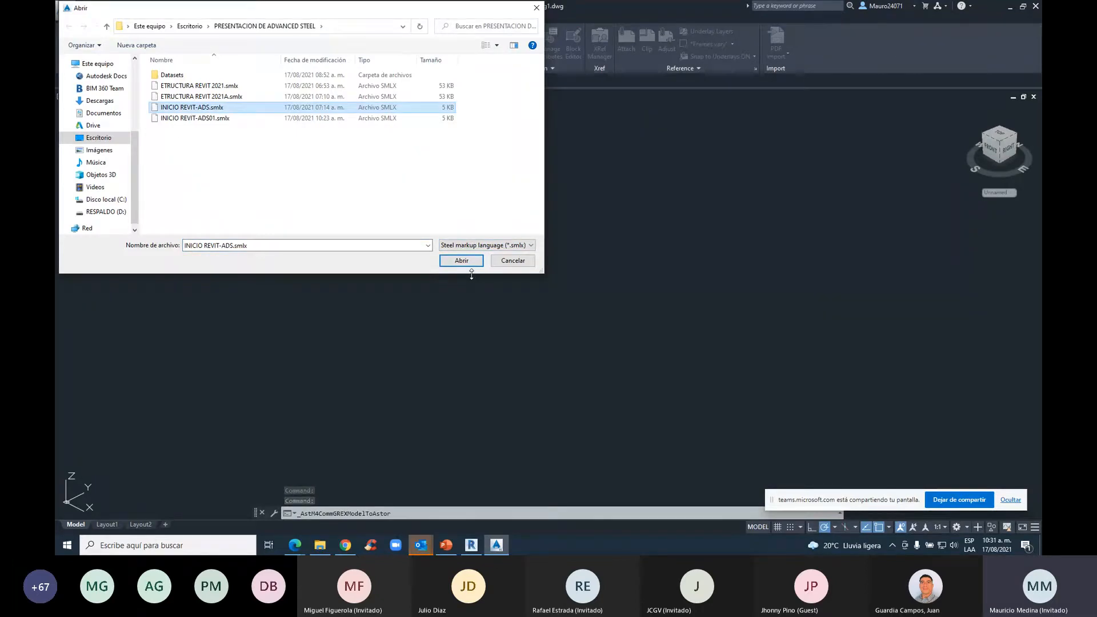
left_click(457, 262)
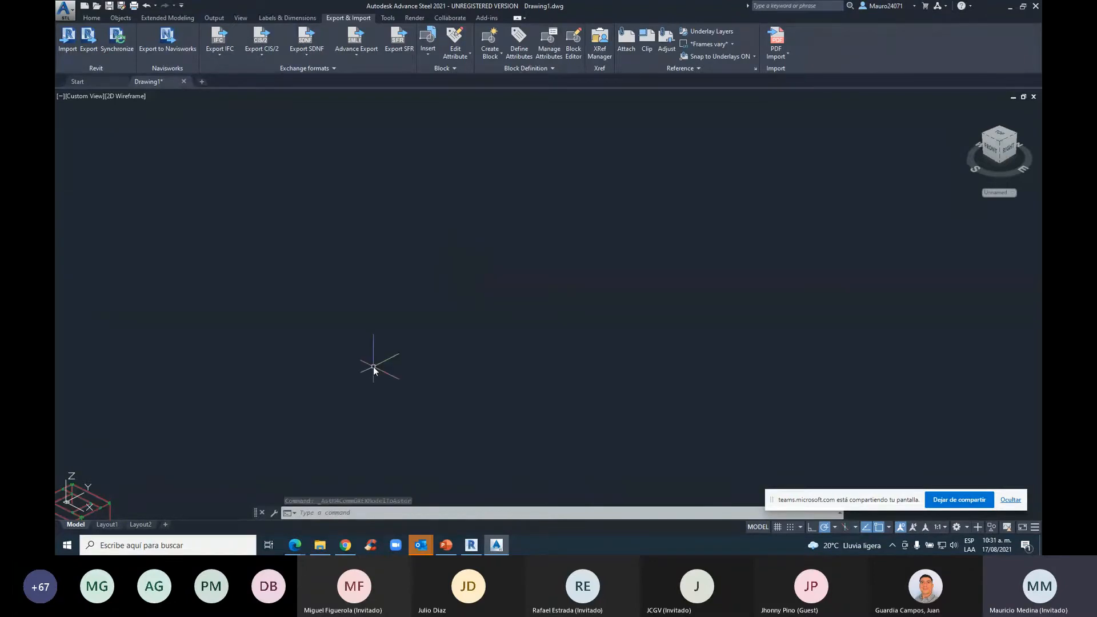
Look over the imported steel frame and open the Advance Properties of the front corner column to check its section
middle_click_drag(377, 371, 713, 258)
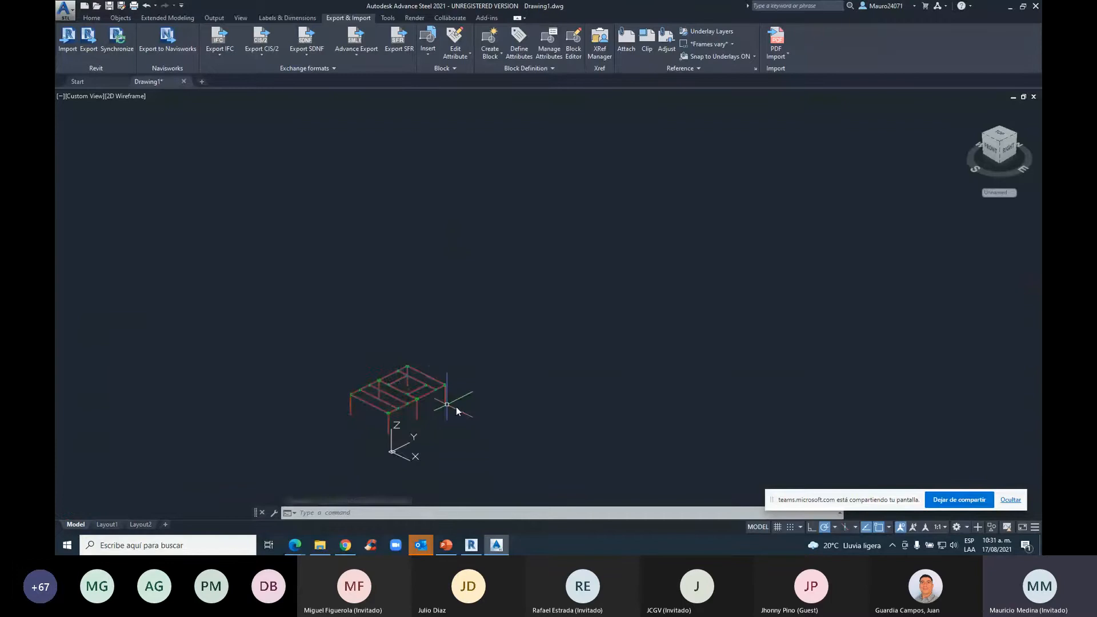
scroll(375, 415, "up", 8)
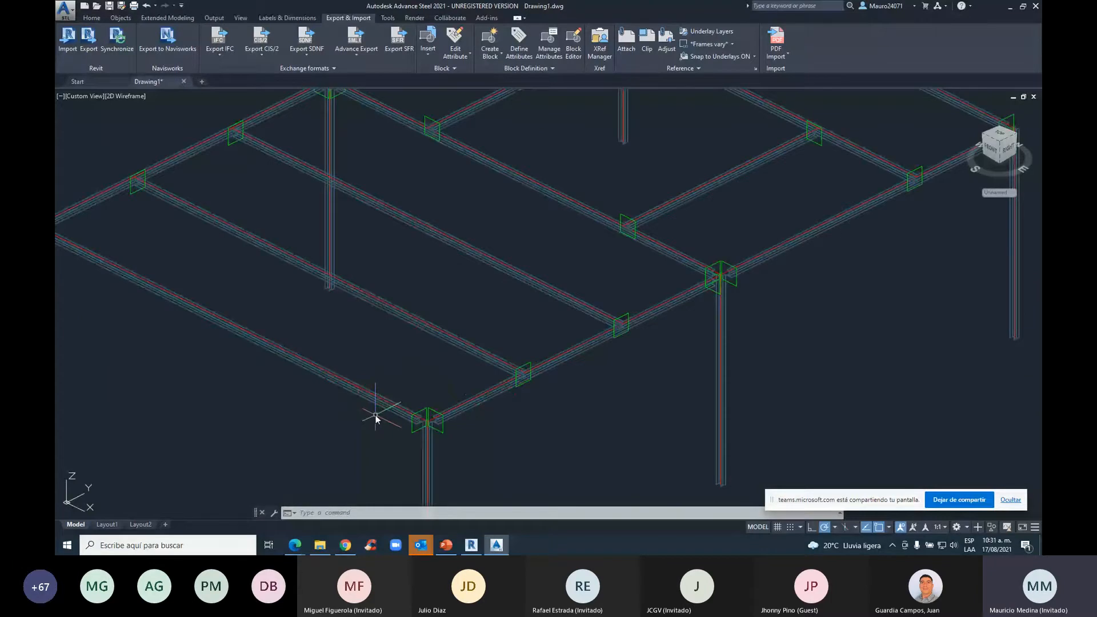
scroll(375, 415, "up", 2)
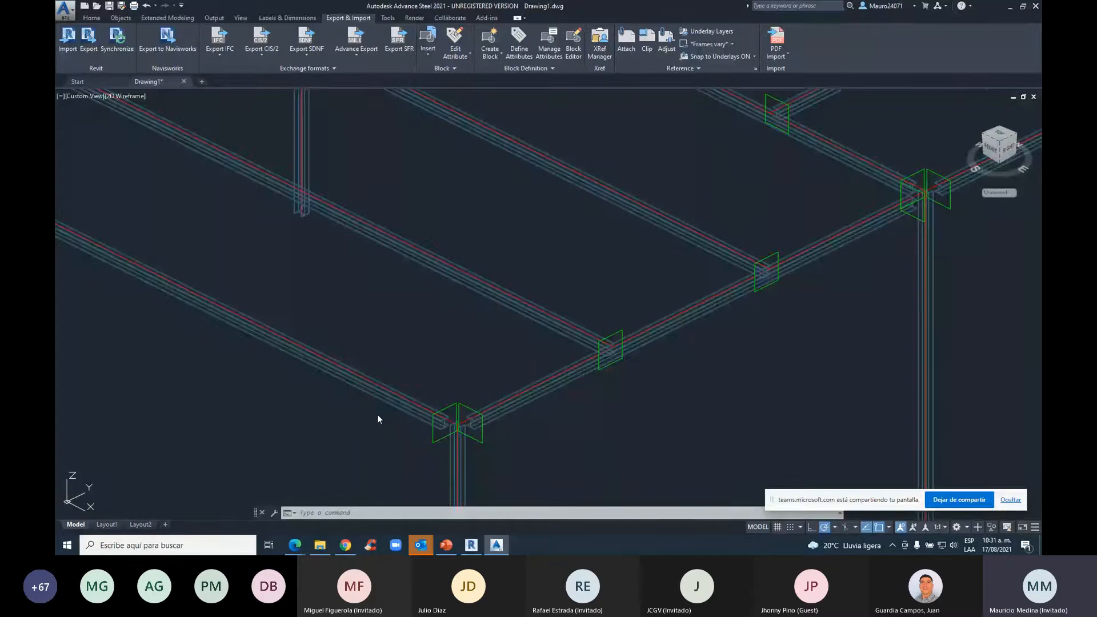
scroll(461, 341, "down", 2)
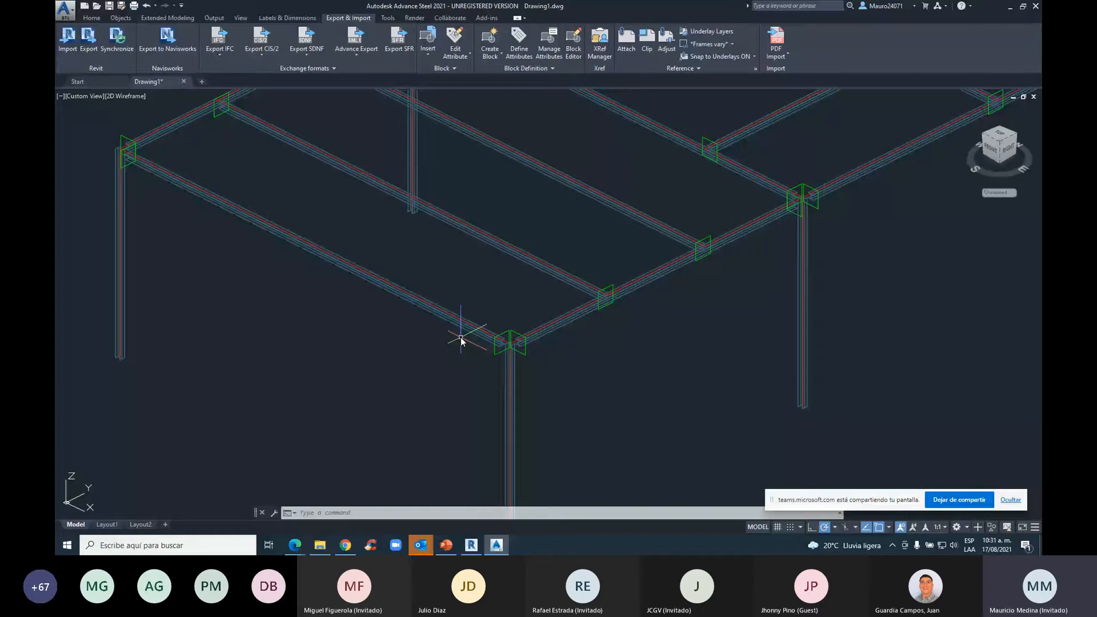
scroll(462, 342, "down", 2)
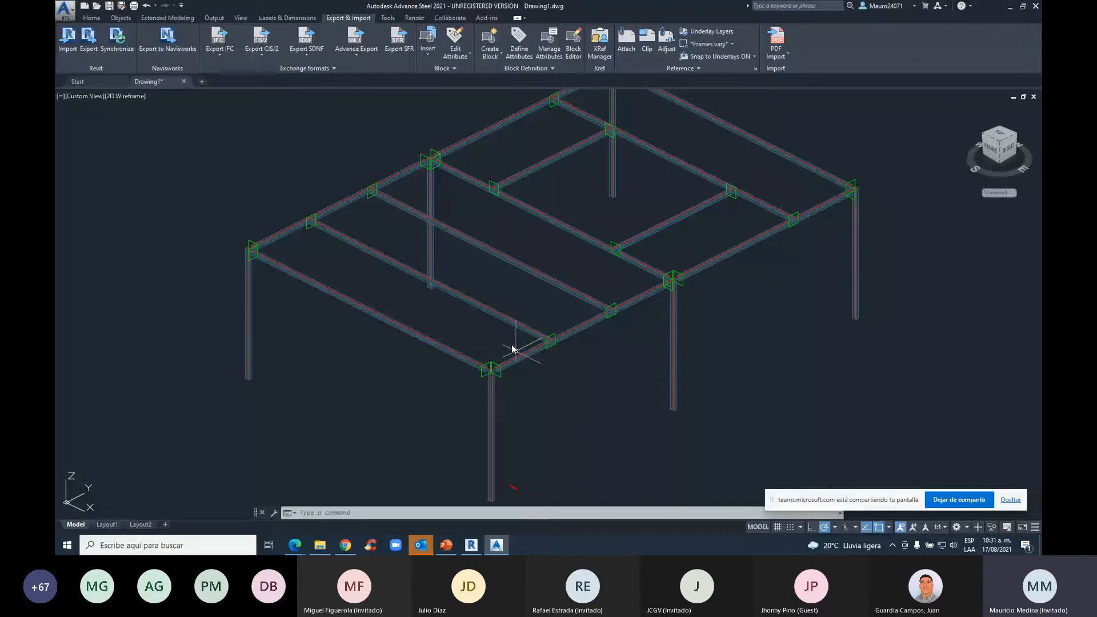
right_click(494, 396)
left_click(509, 219)
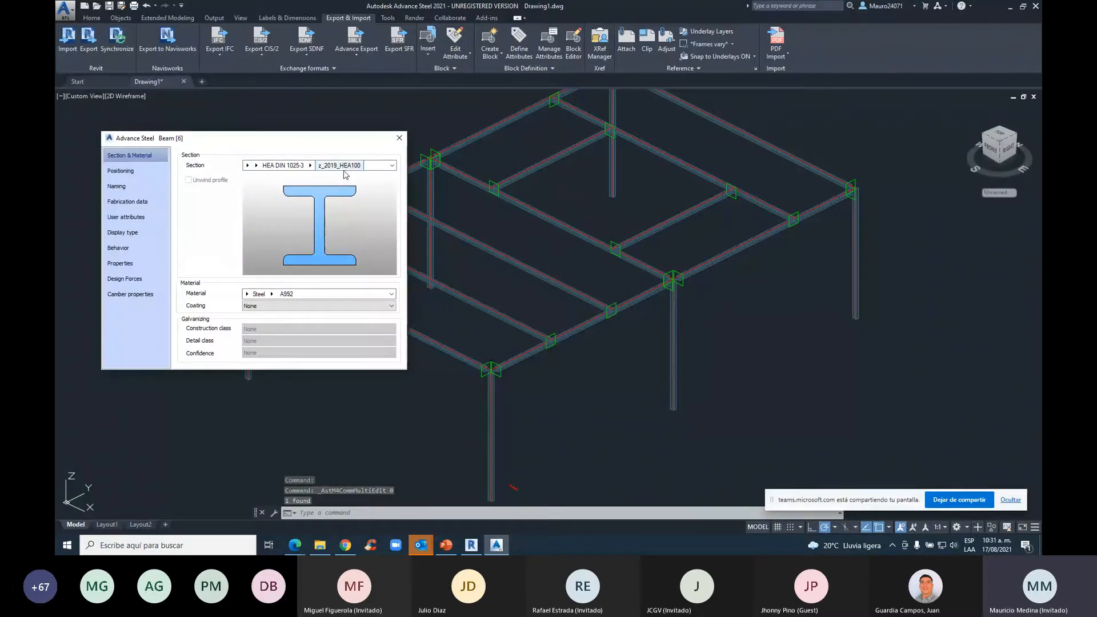
Switch to Revit to compare the front corner column's type, and return to Advance Steel to close the column's properties
left_click(472, 546)
left_click(568, 358)
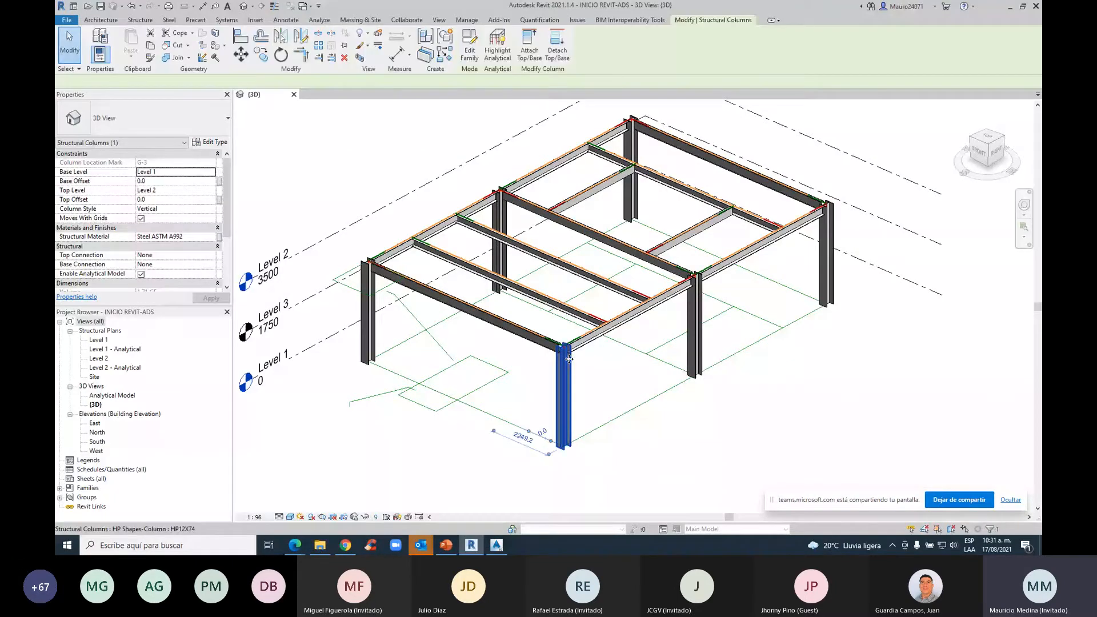
scroll(569, 359, "up", 3)
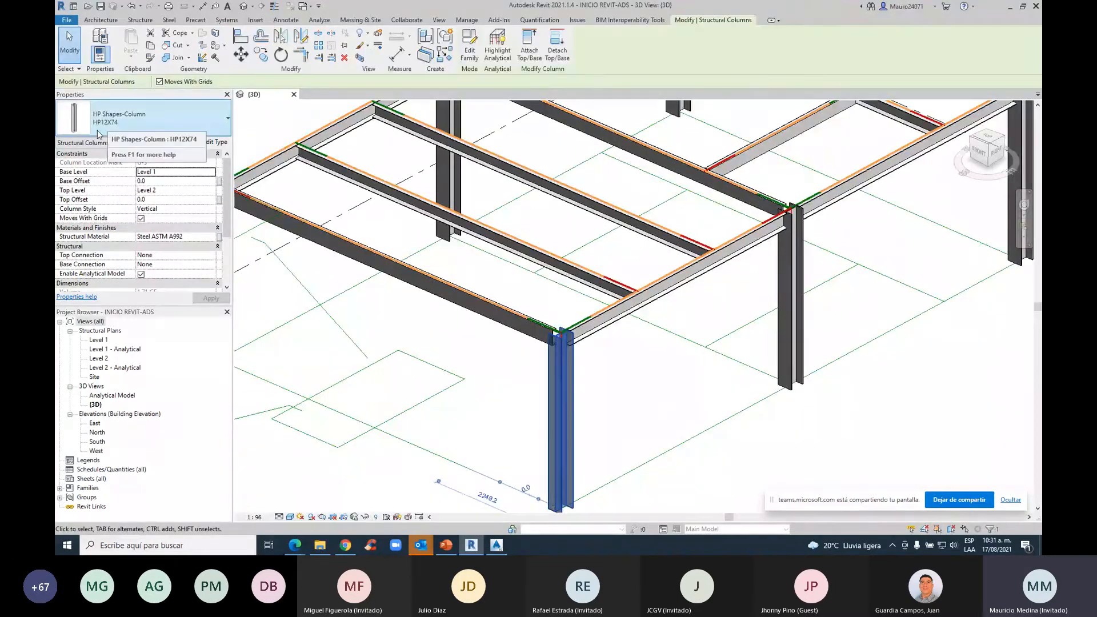
left_click(494, 547)
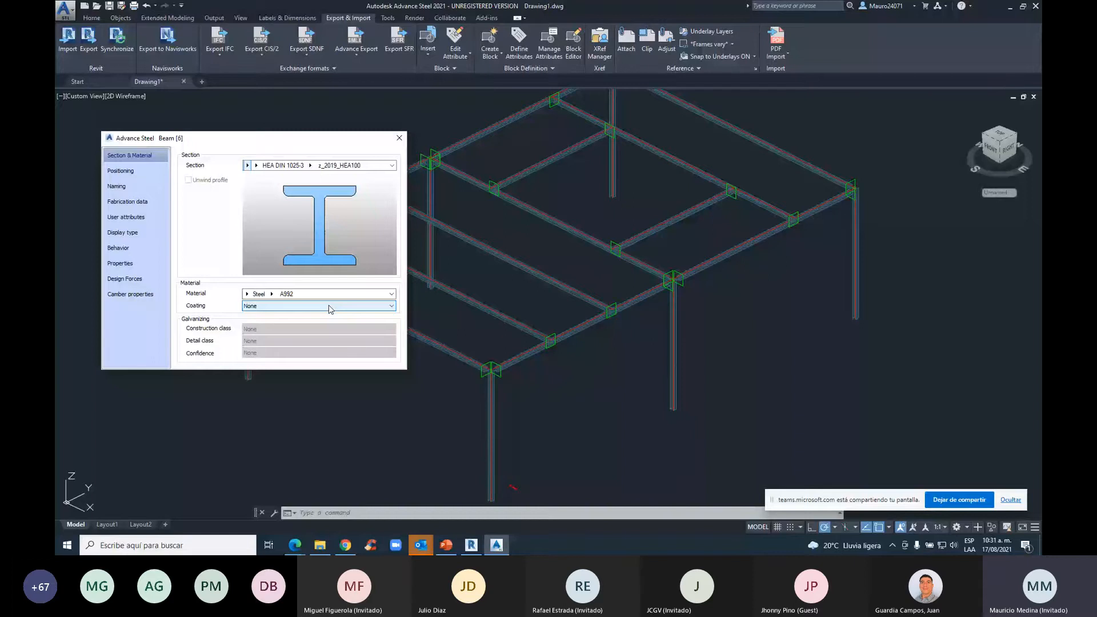
left_click_drag(325, 142, 374, 138)
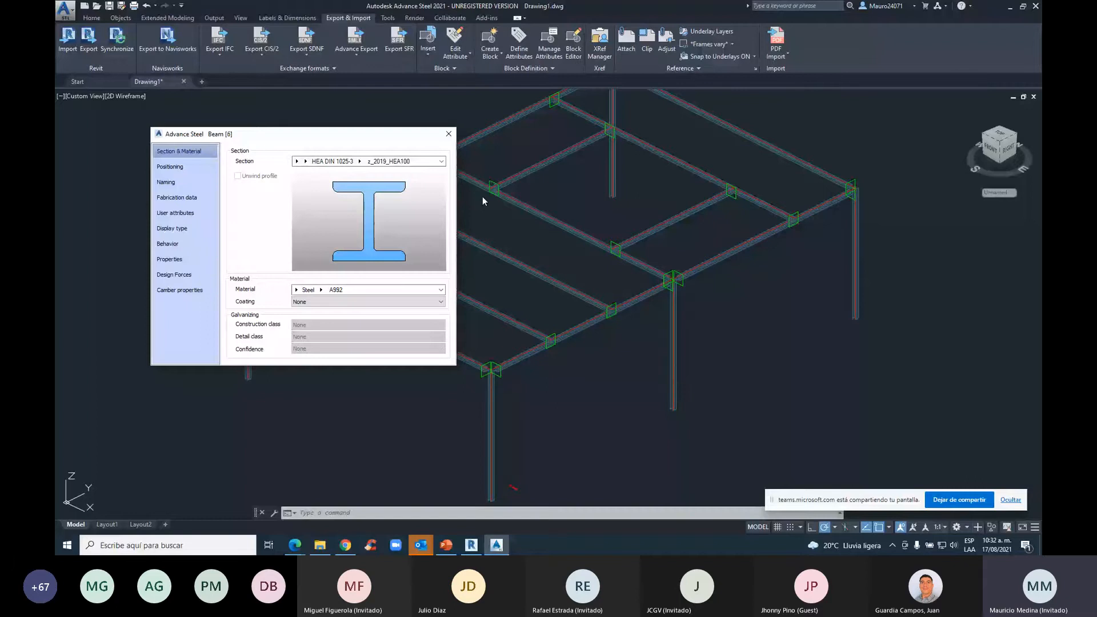
key("Escape")
Inspect the front corner joint up close and check the section and material of a member meeting there
scroll(520, 294, "down", 5)
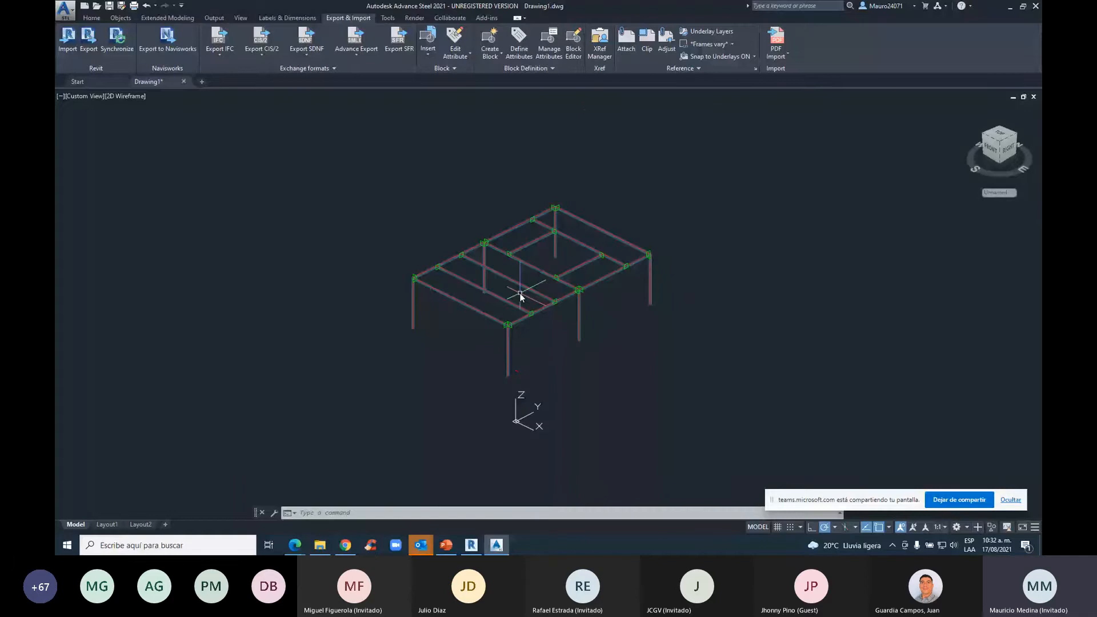
scroll(520, 293, "up", 4)
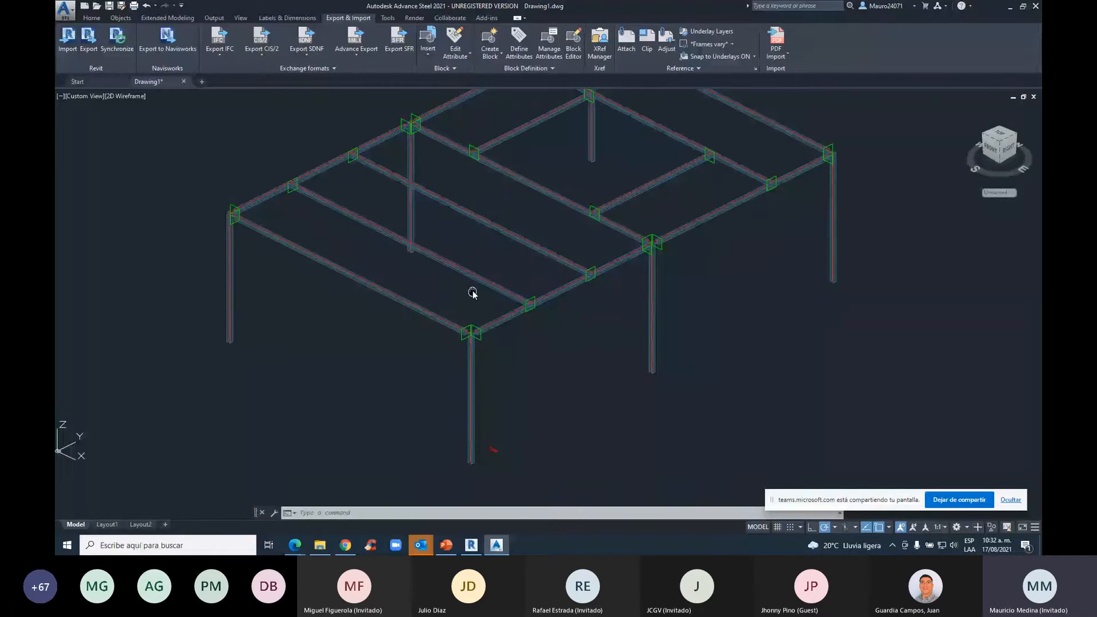
scroll(472, 293, "up", 6)
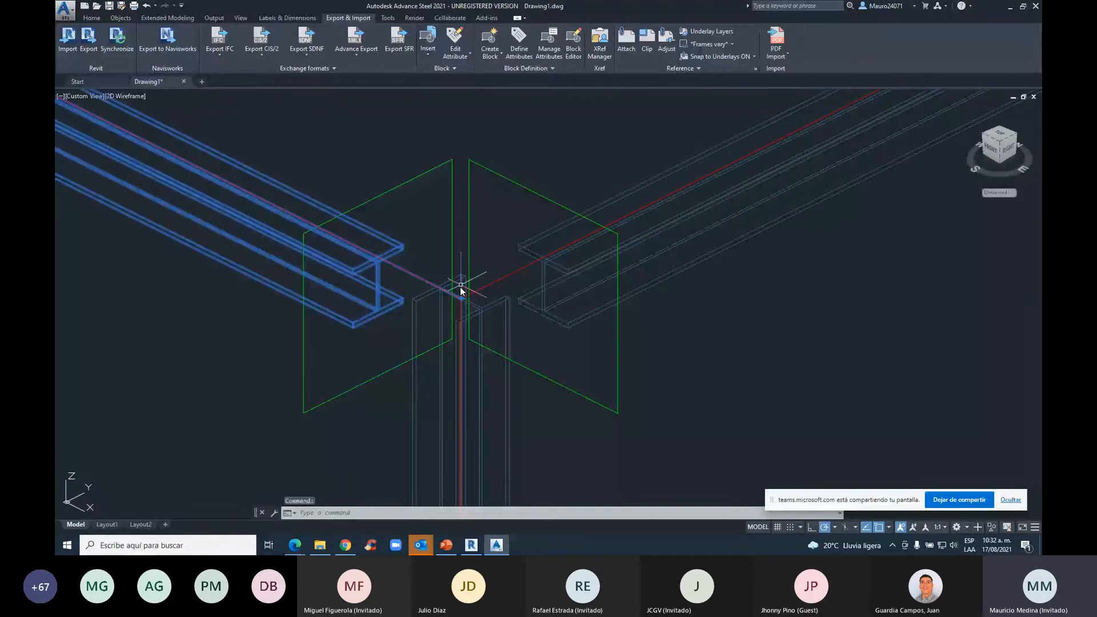
double_click(460, 287)
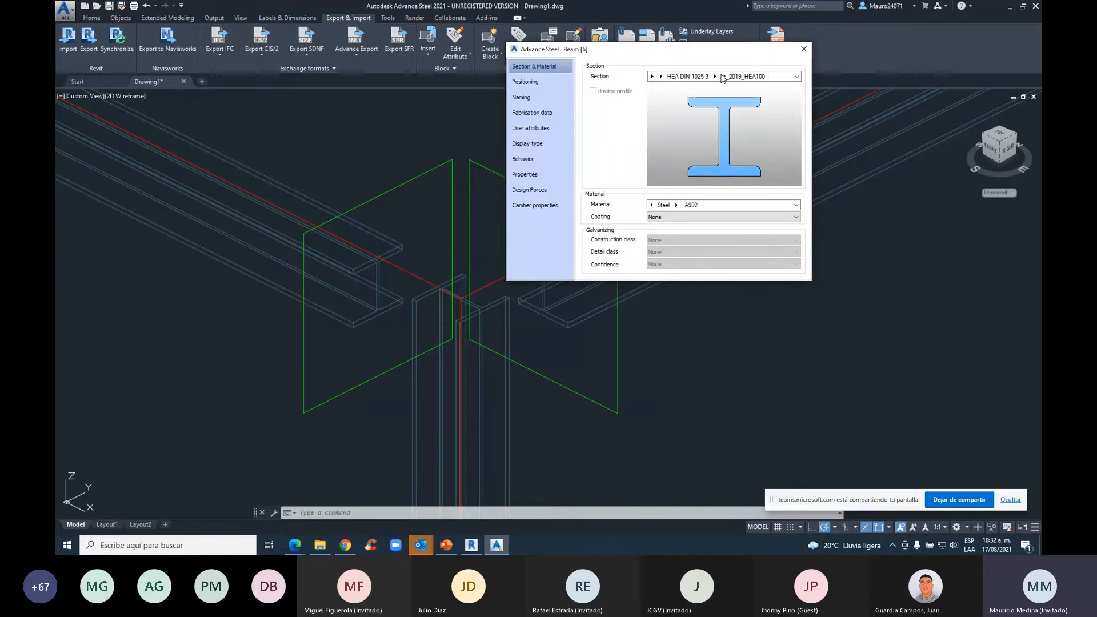
left_click(804, 50)
scroll(690, 351, "down", 6)
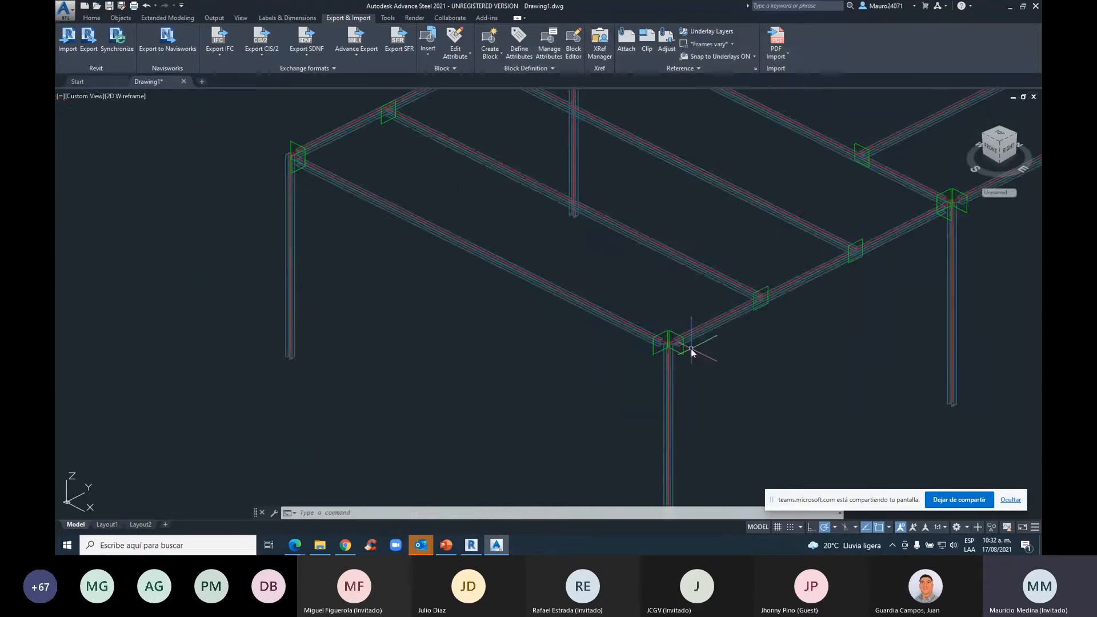
key("Escape")
key("Escape")
Select all six columns of the frame and open their shared Advance Properties
middle_click_drag(692, 352, 622, 362)
left_click(503, 323)
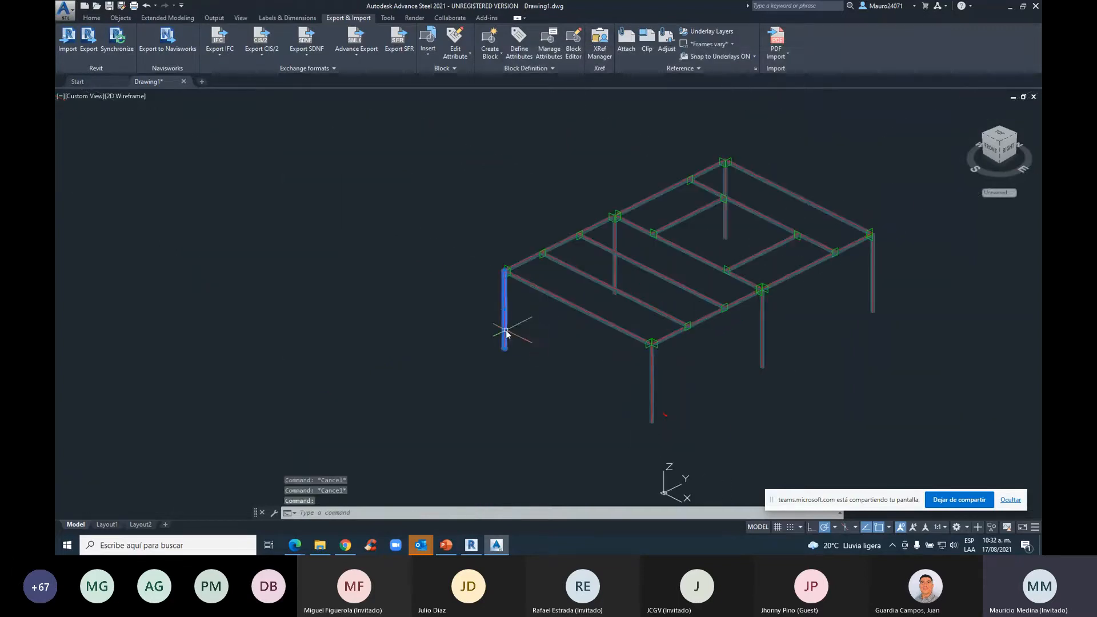
left_click(656, 384)
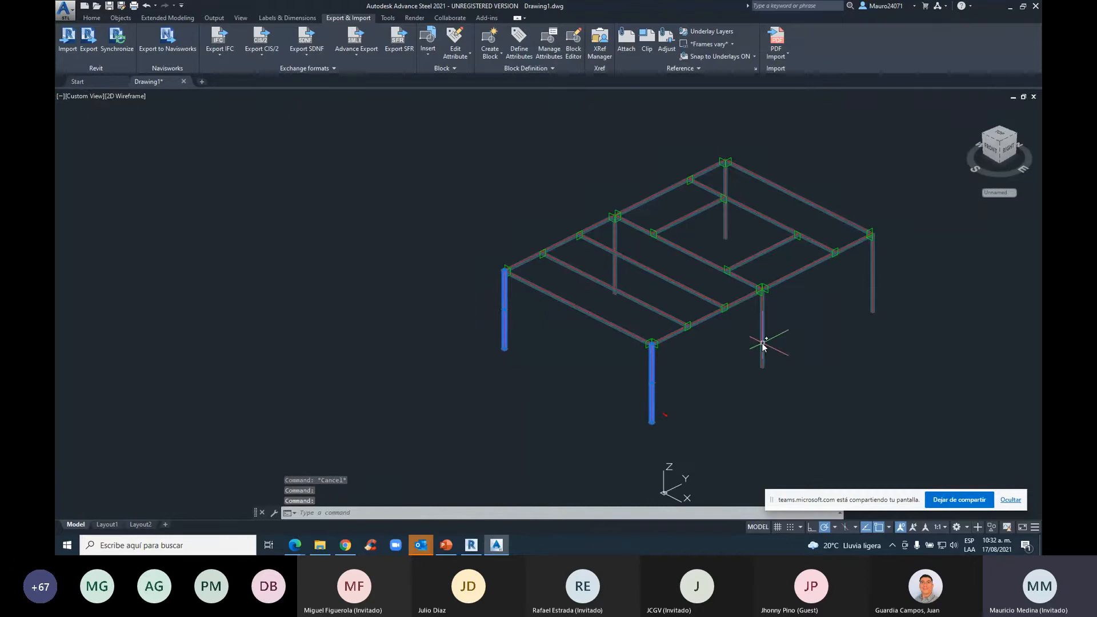
left_click(763, 345)
left_click(873, 284)
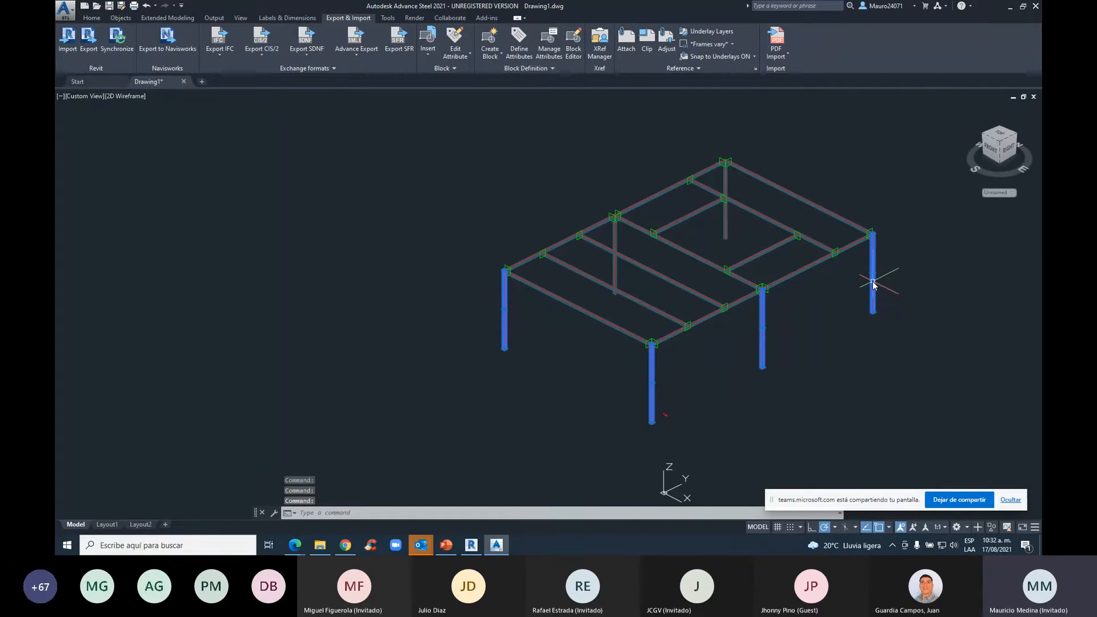
left_click(726, 231)
left_click(609, 283)
scroll(604, 284, "up", 4)
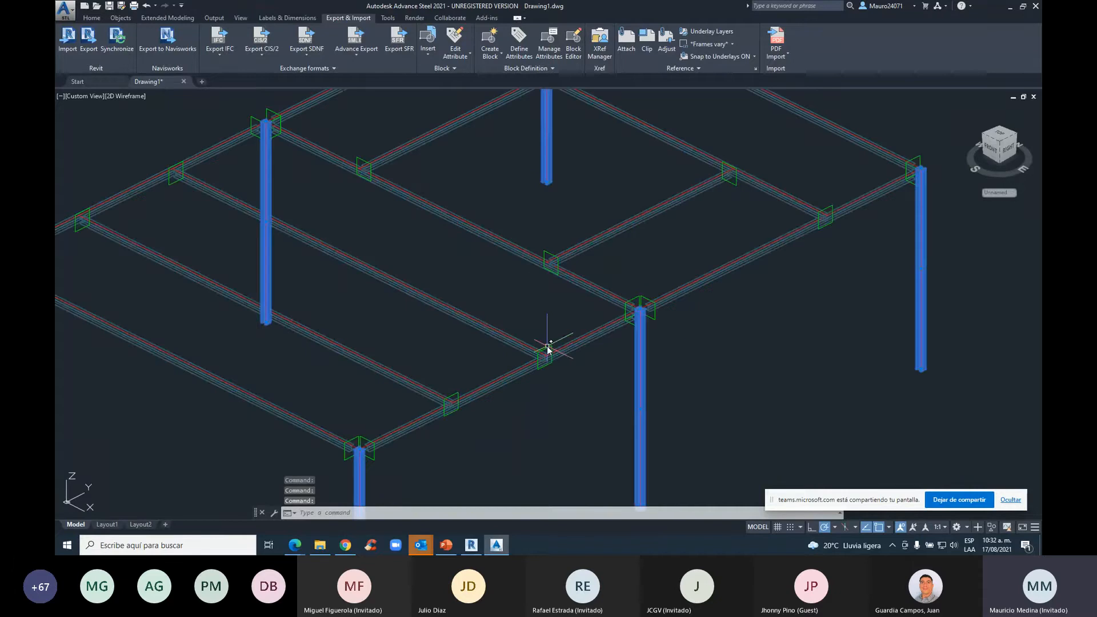
right_click(598, 383)
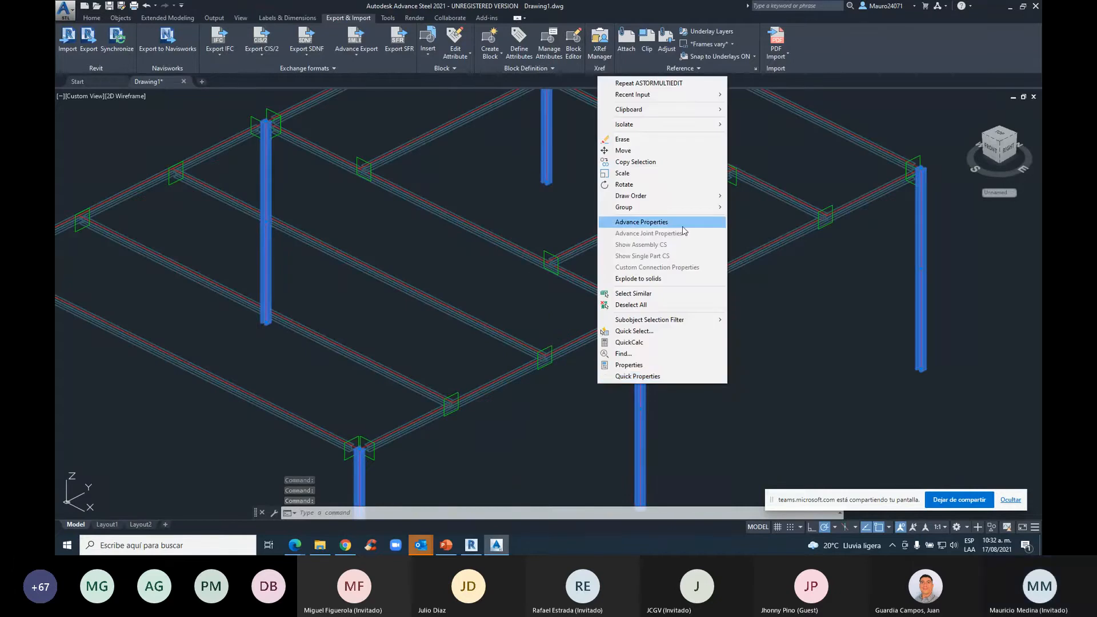
left_click(641, 222)
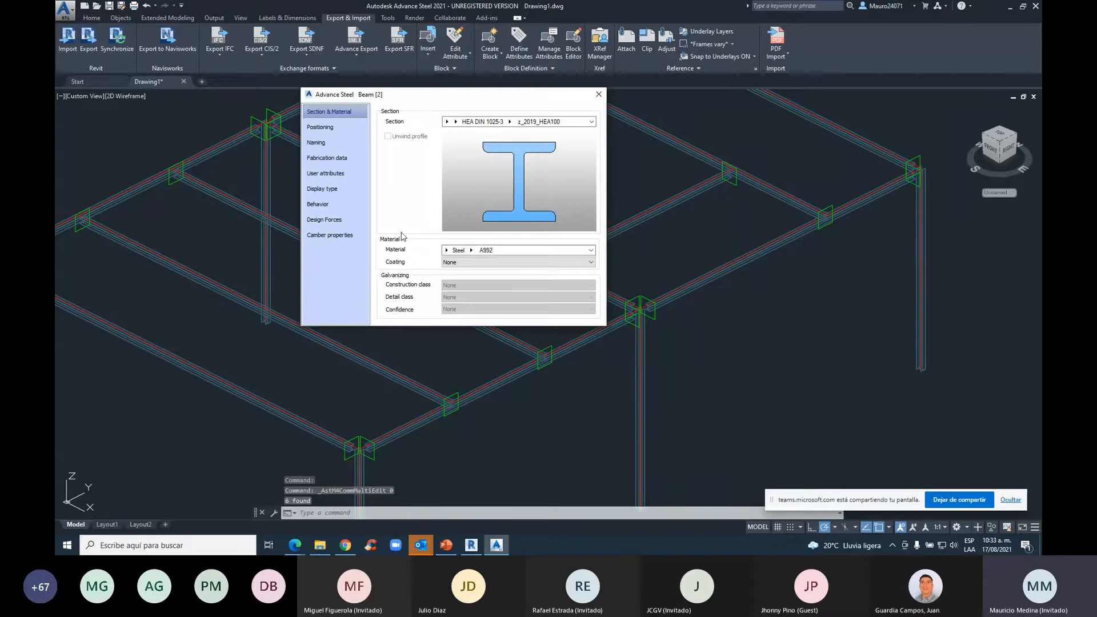
Look through the material categories and steel grades available for the selected columns
left_click(446, 251)
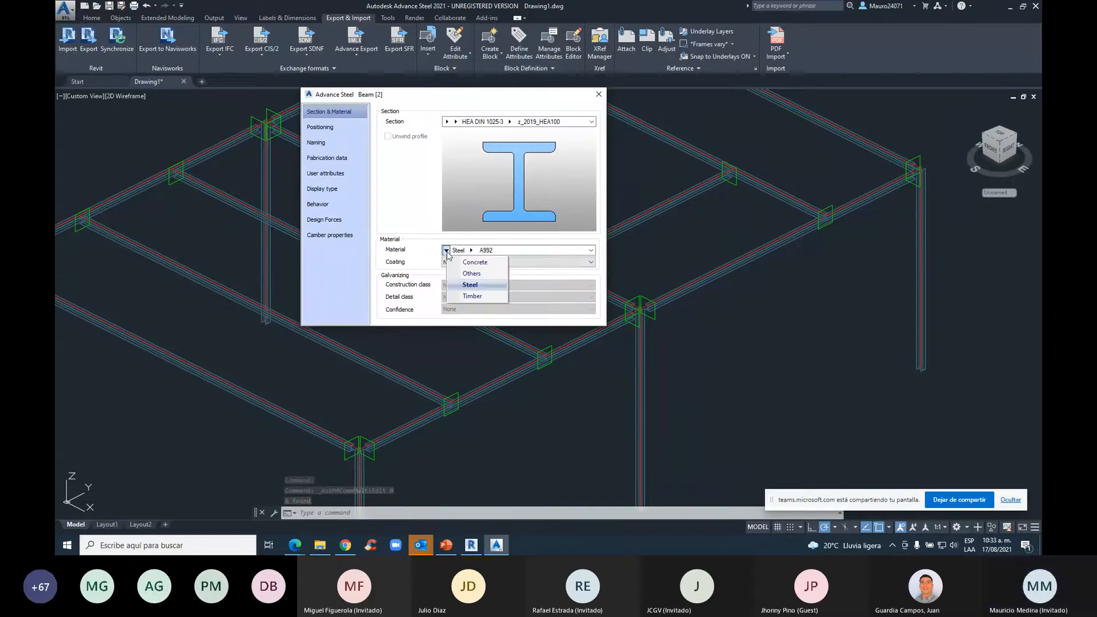
left_click(471, 250)
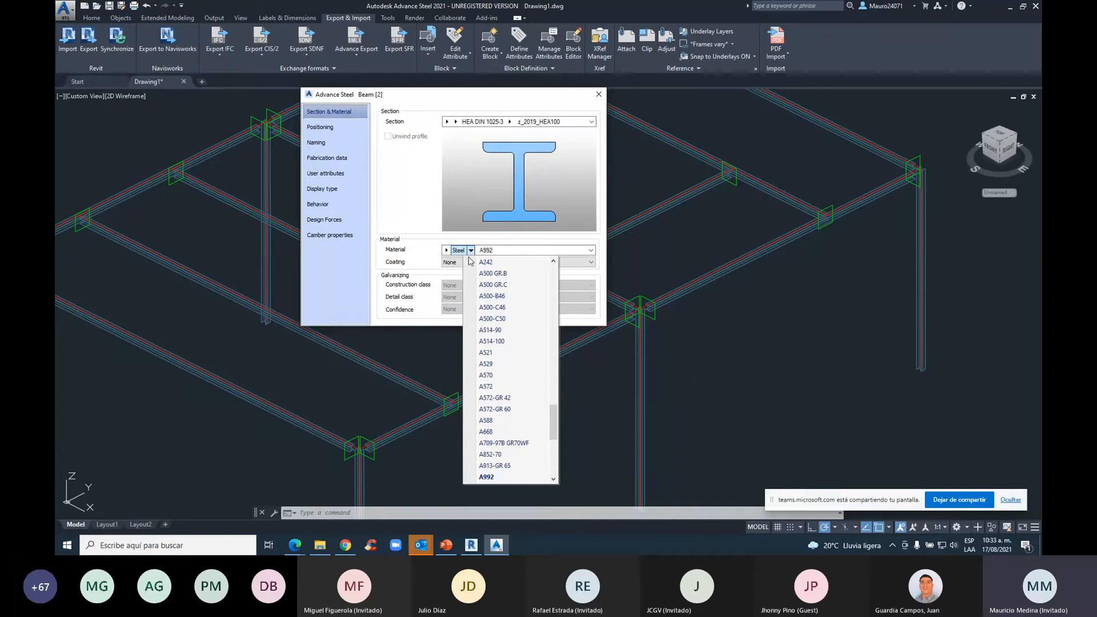
left_click(471, 251)
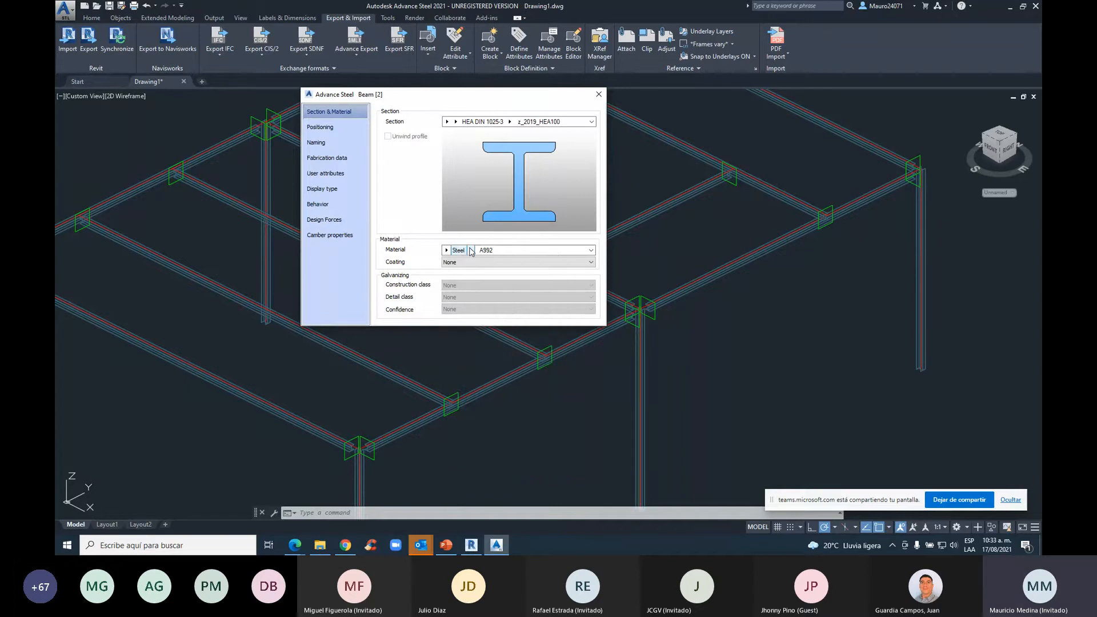
left_click(471, 250)
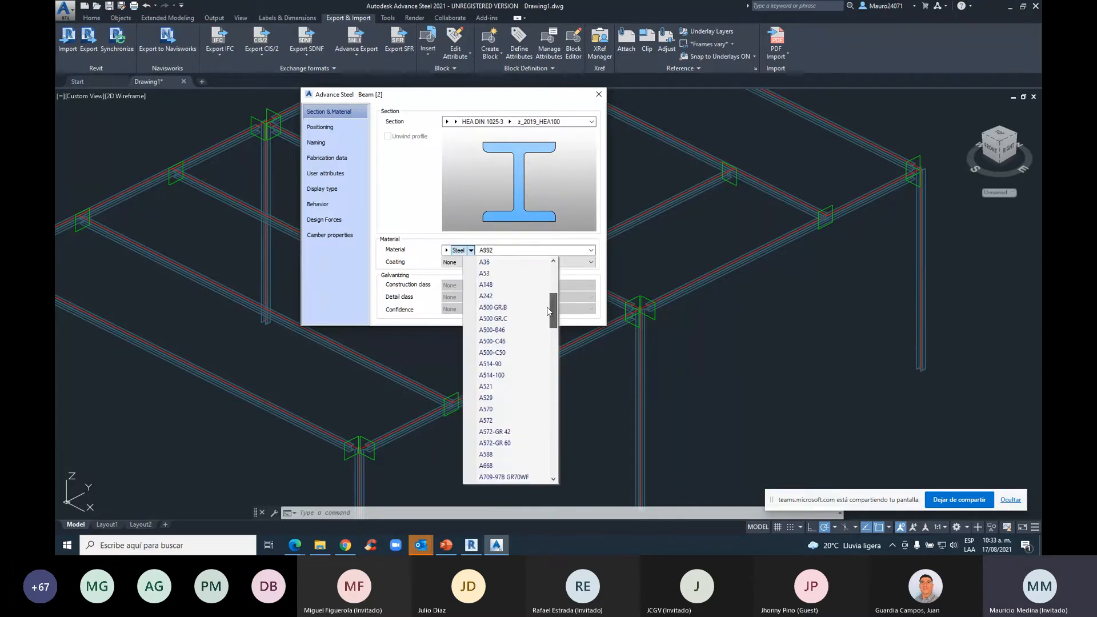
scroll(548, 311, "down", 2)
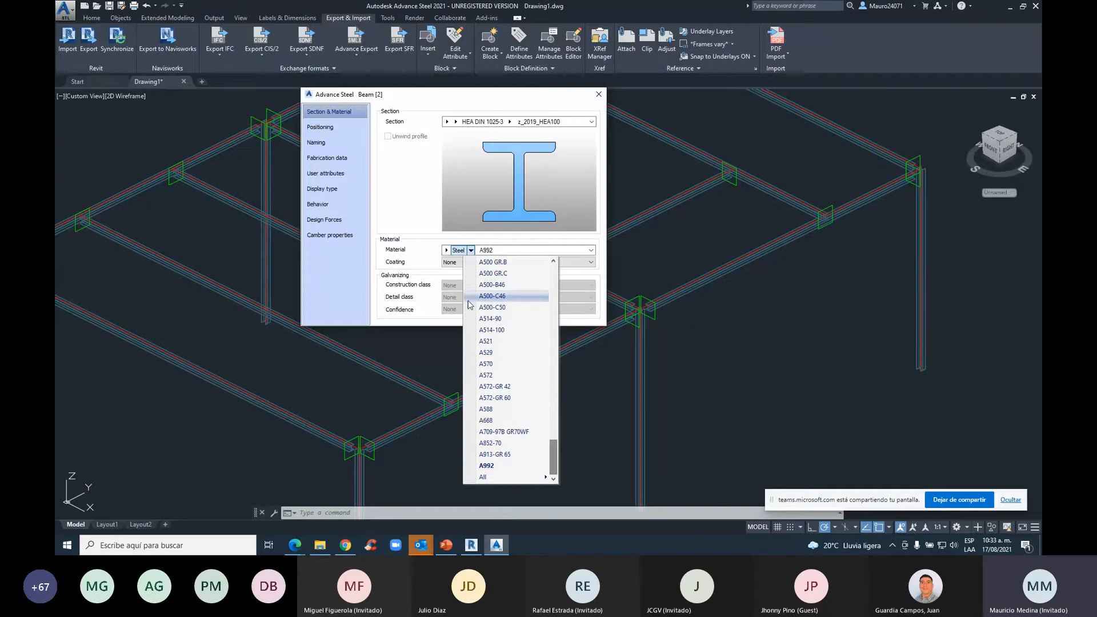
Browse the available section standards and change the six columns' section to AISC 14.1 W, size W12x16
left_click(456, 122)
left_click(455, 122)
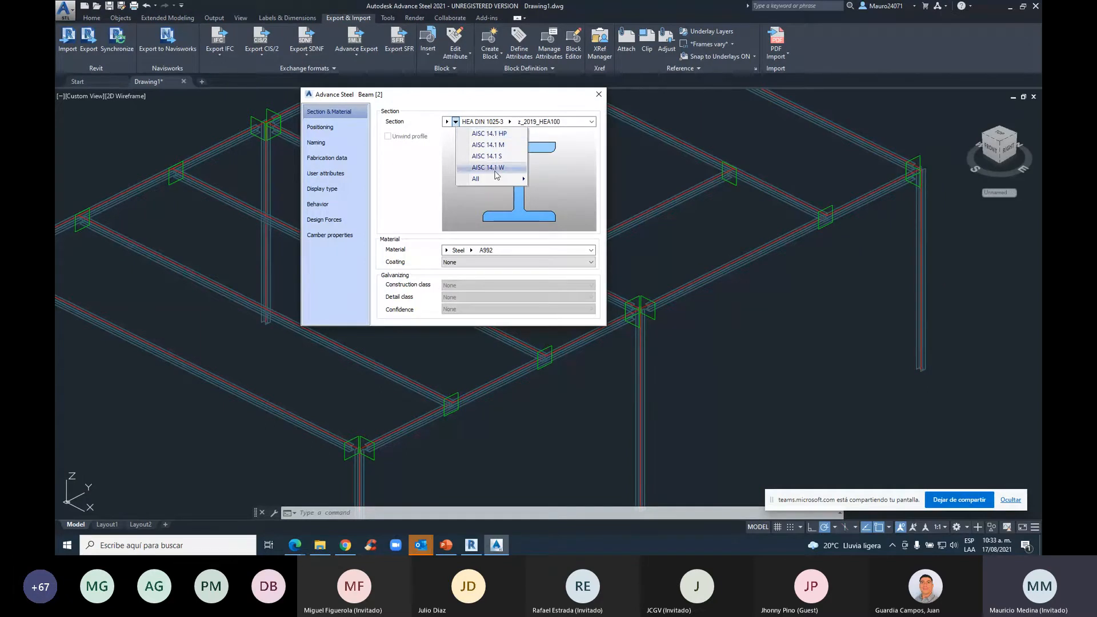
mouse_move(518, 182)
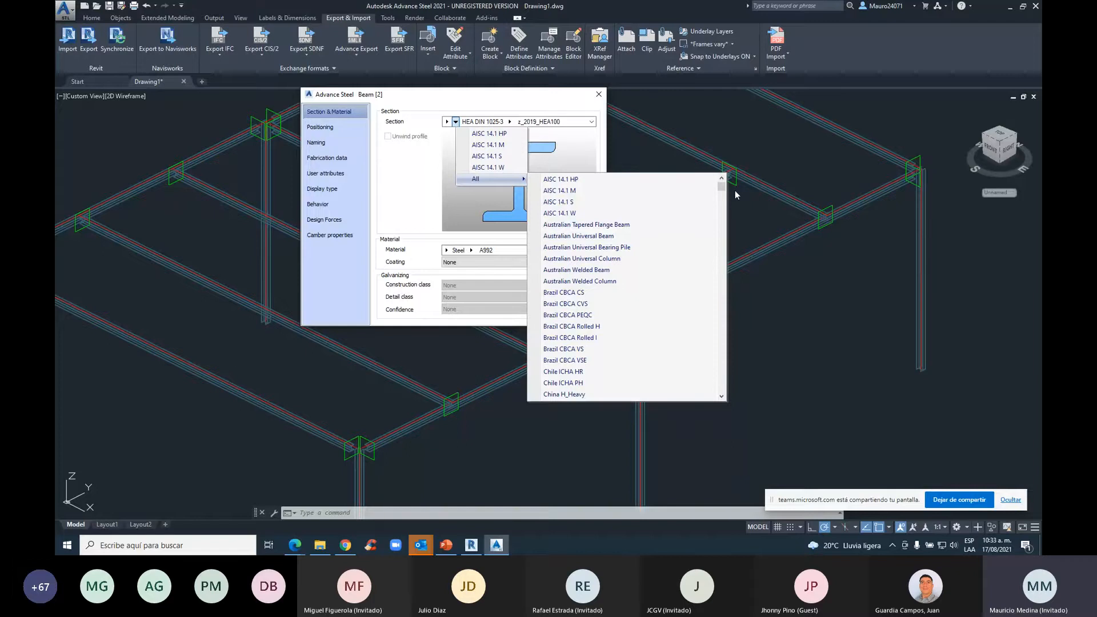
left_click_drag(722, 190, 720, 296)
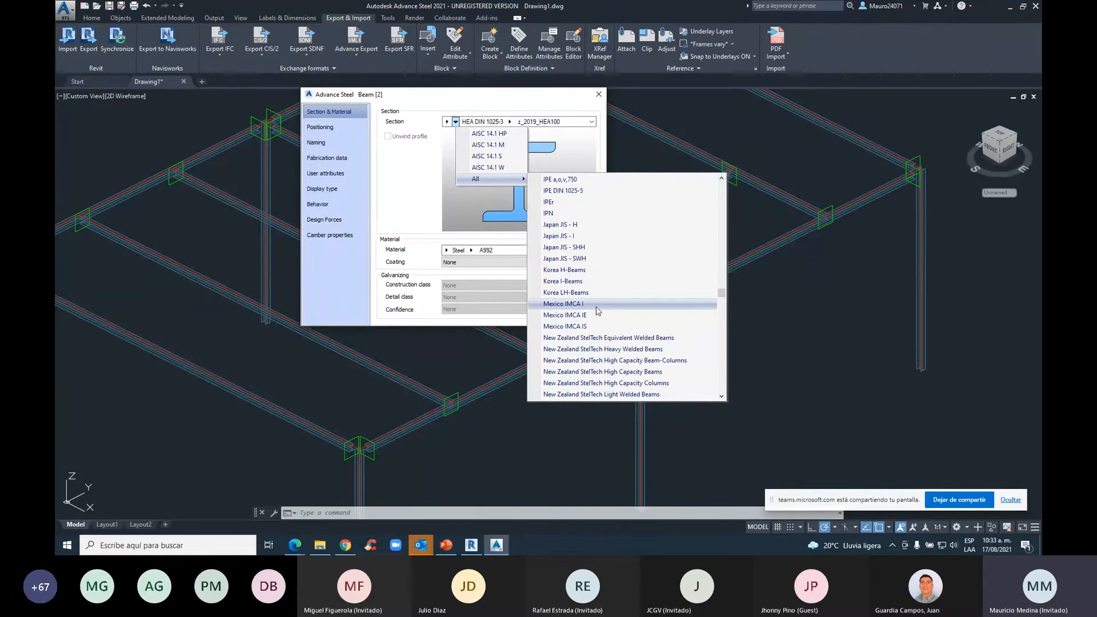
mouse_move(719, 290)
left_mouse_down()
mouse_move(718, 362)
mouse_move(713, 283)
left_mouse_up()
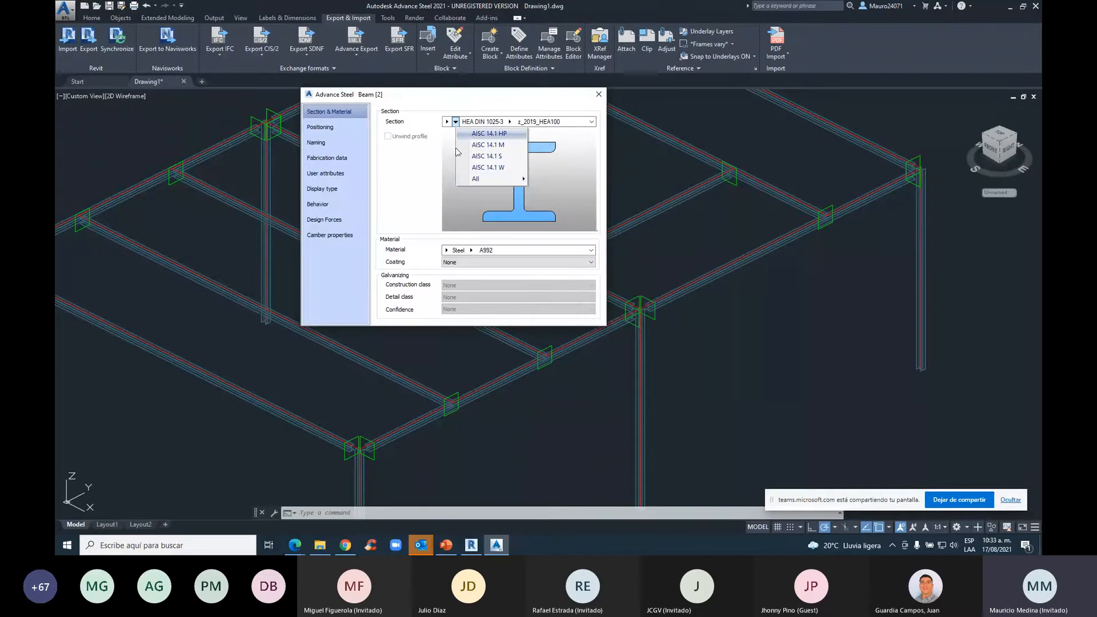
left_click(476, 168)
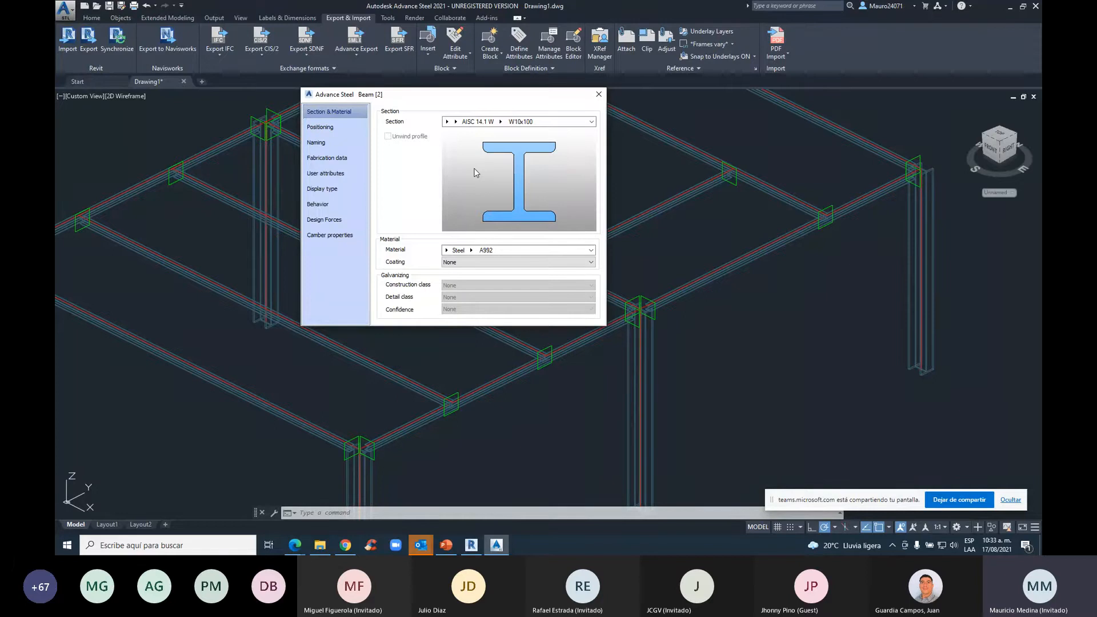
left_click(500, 121)
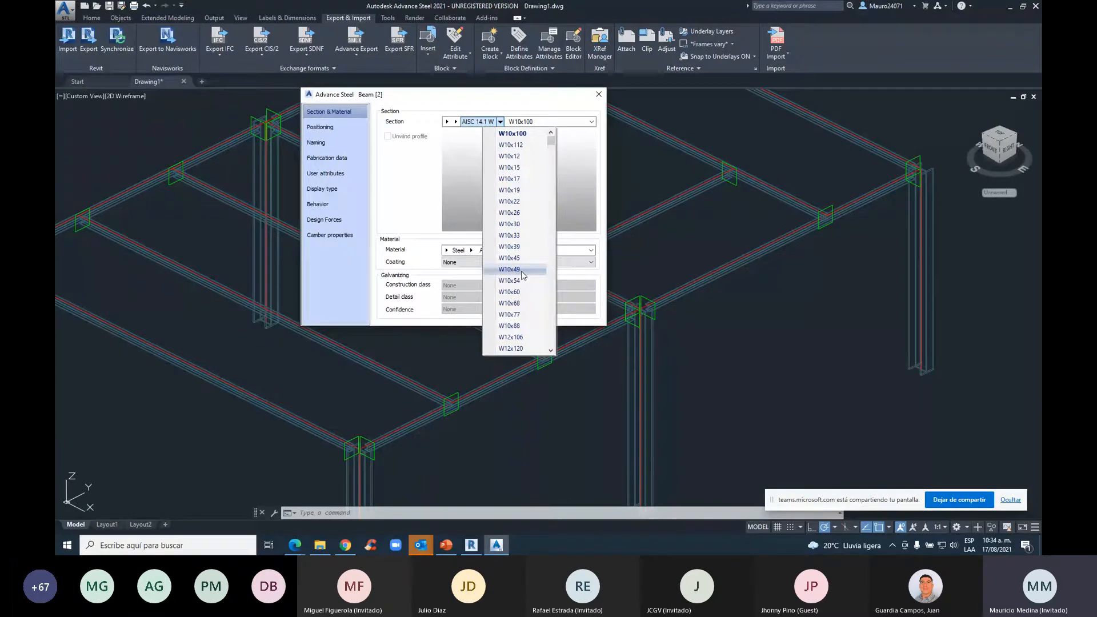
scroll(521, 275, "down", 3)
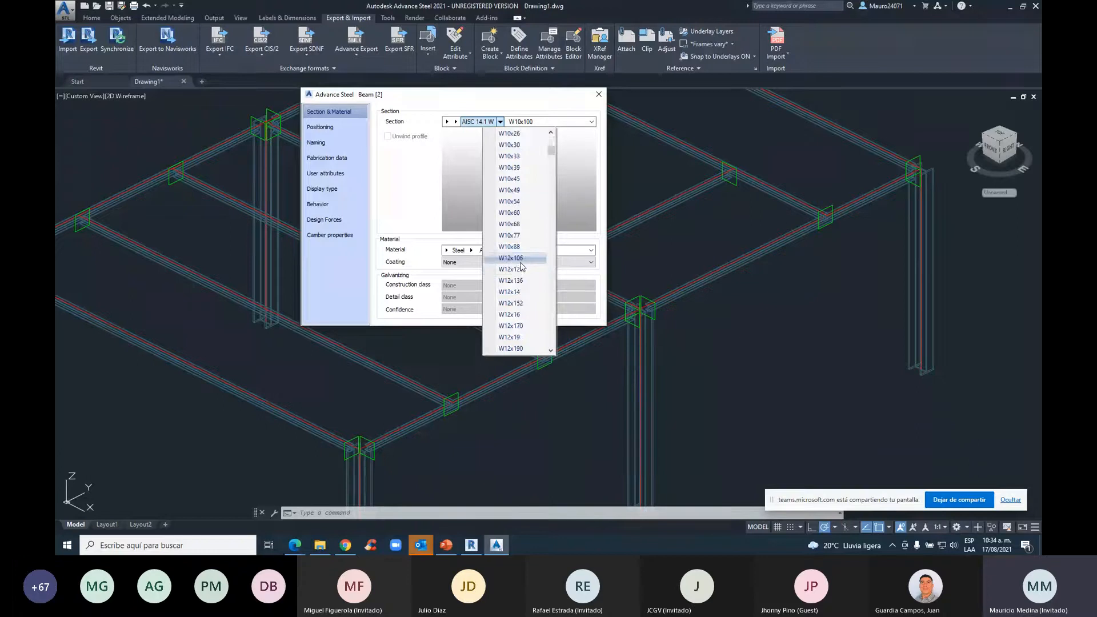
left_click(521, 275)
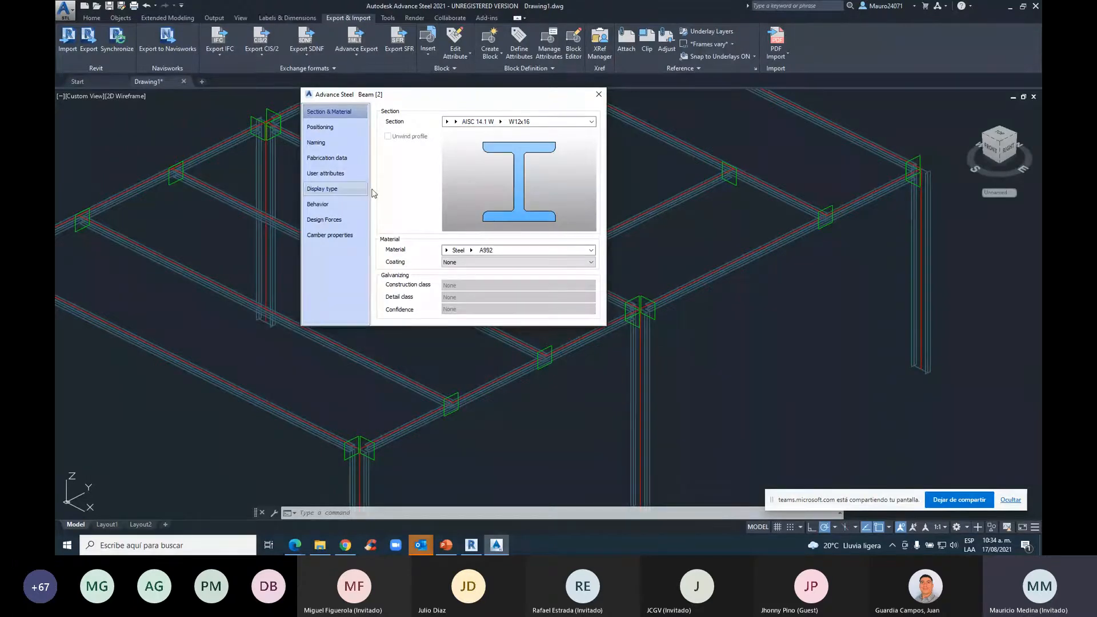
Set the columns' offset reference to the section centre, and look over their naming and camber properties before closing them
left_click(321, 128)
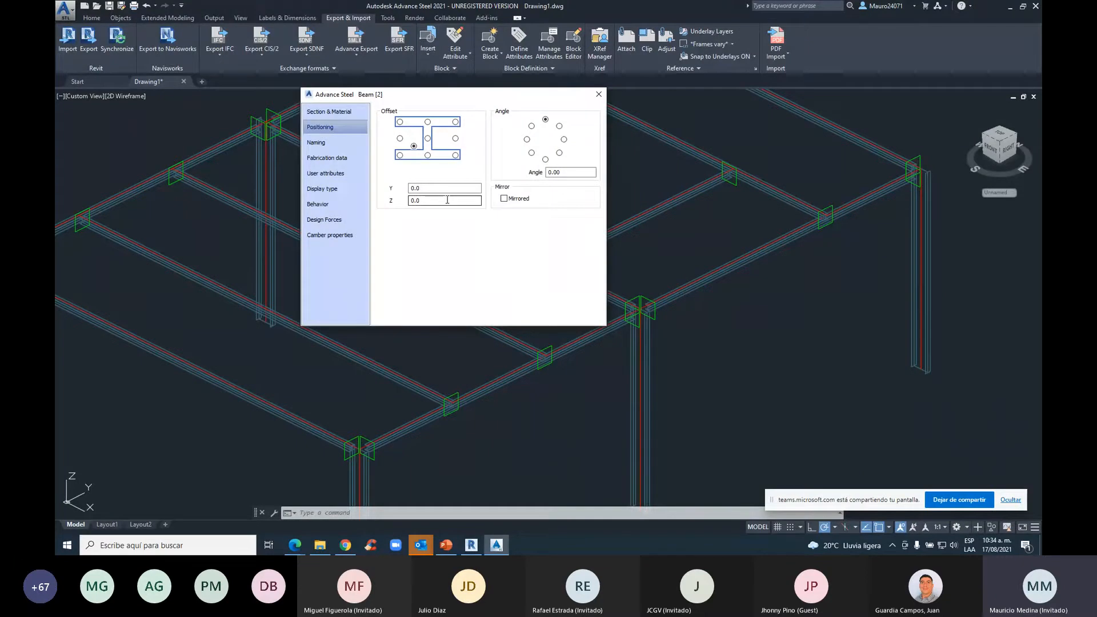
left_click(428, 139)
left_click(326, 142)
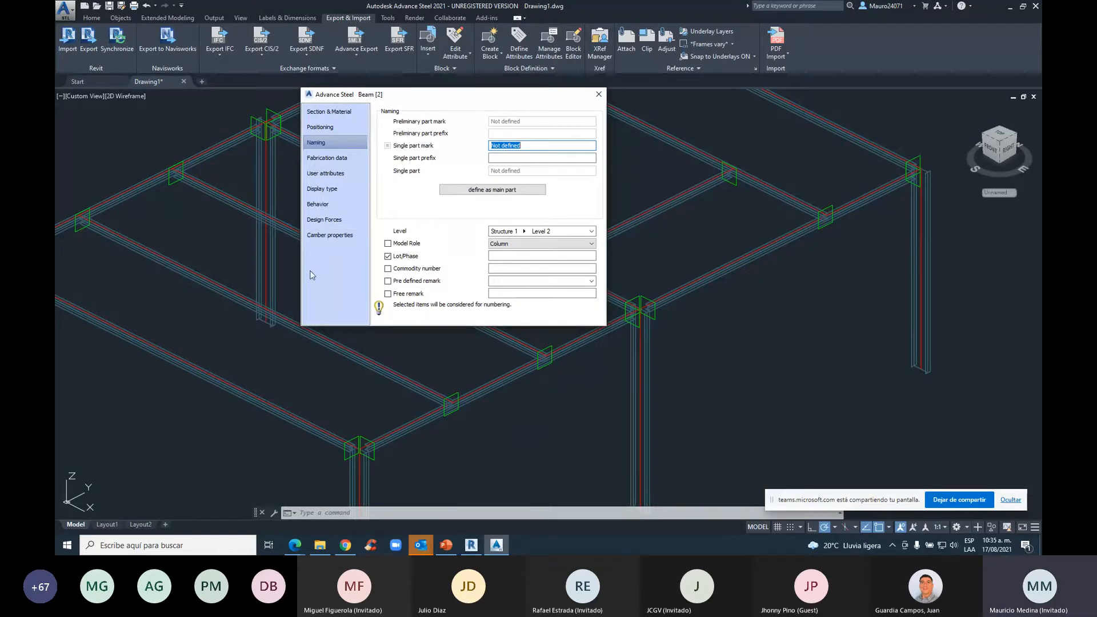
left_click(323, 235)
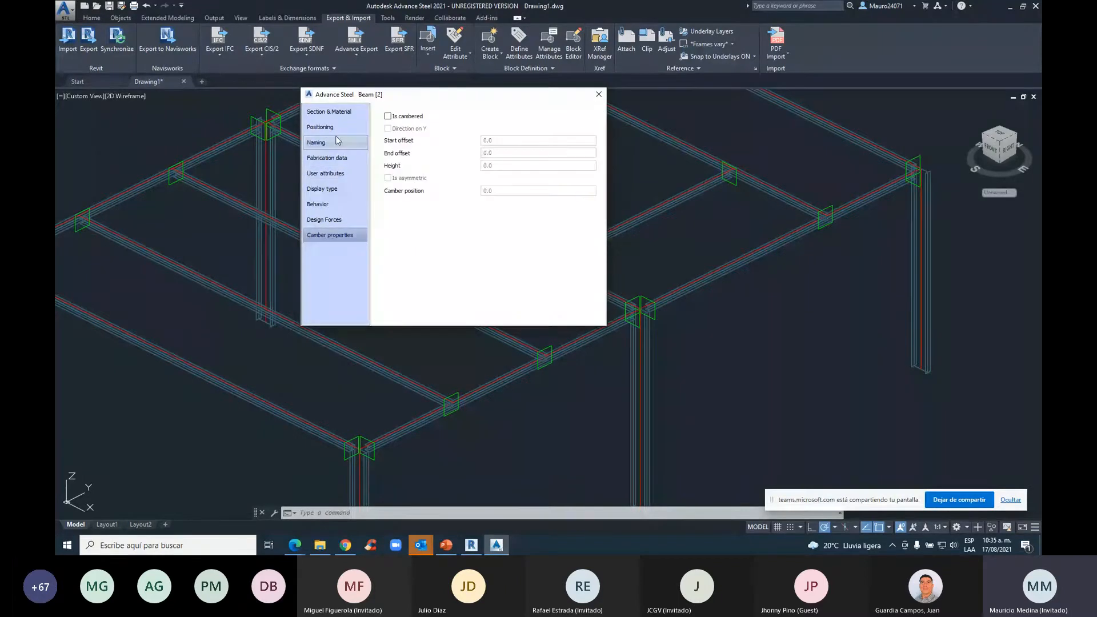
key("Escape")
key("Escape")
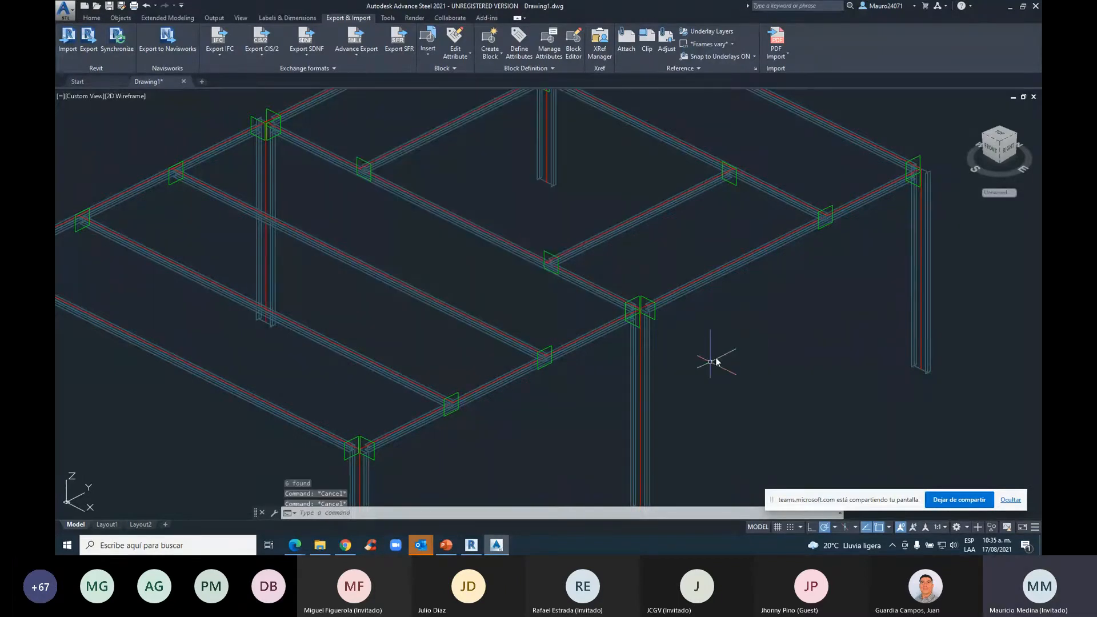
Examine the front corner column's weight, length and section dimensions in its Advance Properties
middle_click_drag(651, 351, 423, 360)
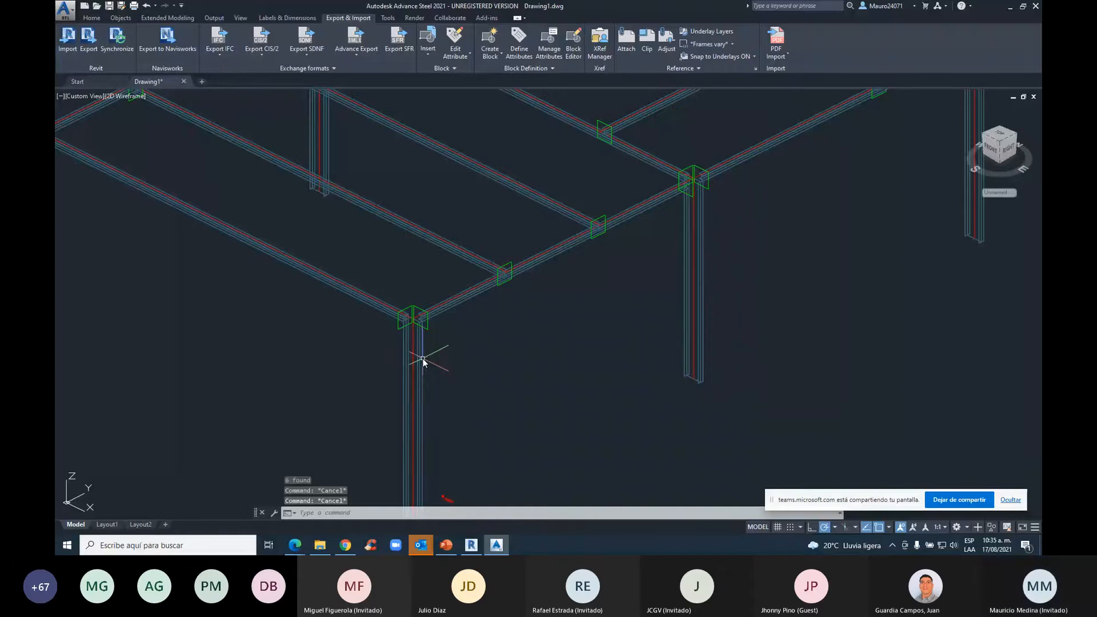
left_click(422, 359)
right_click(423, 359)
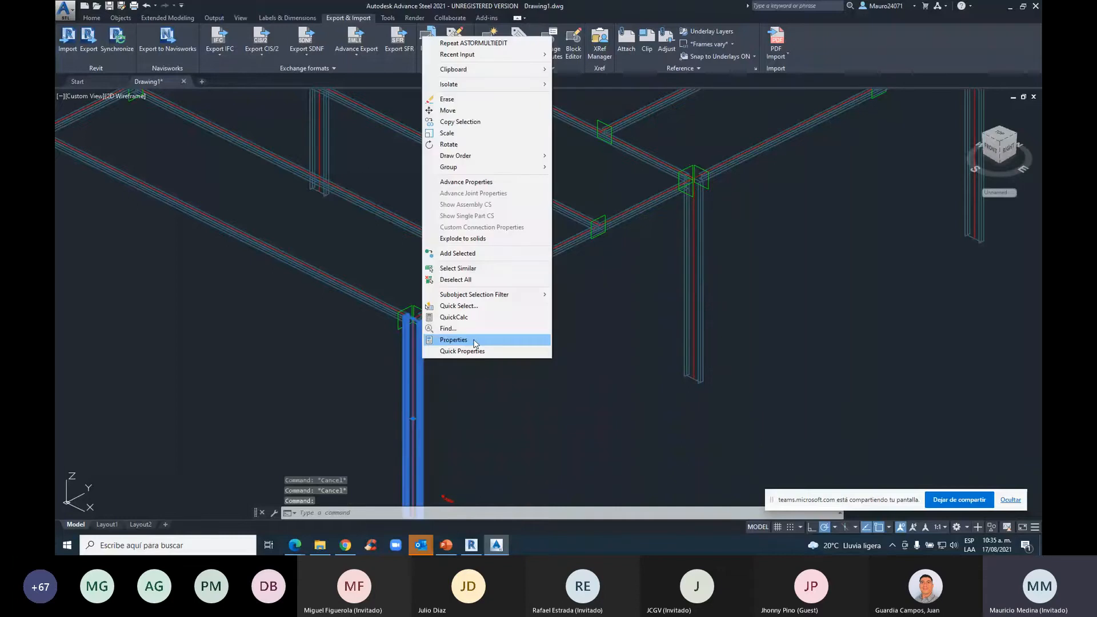
left_click(494, 183)
left_click(323, 220)
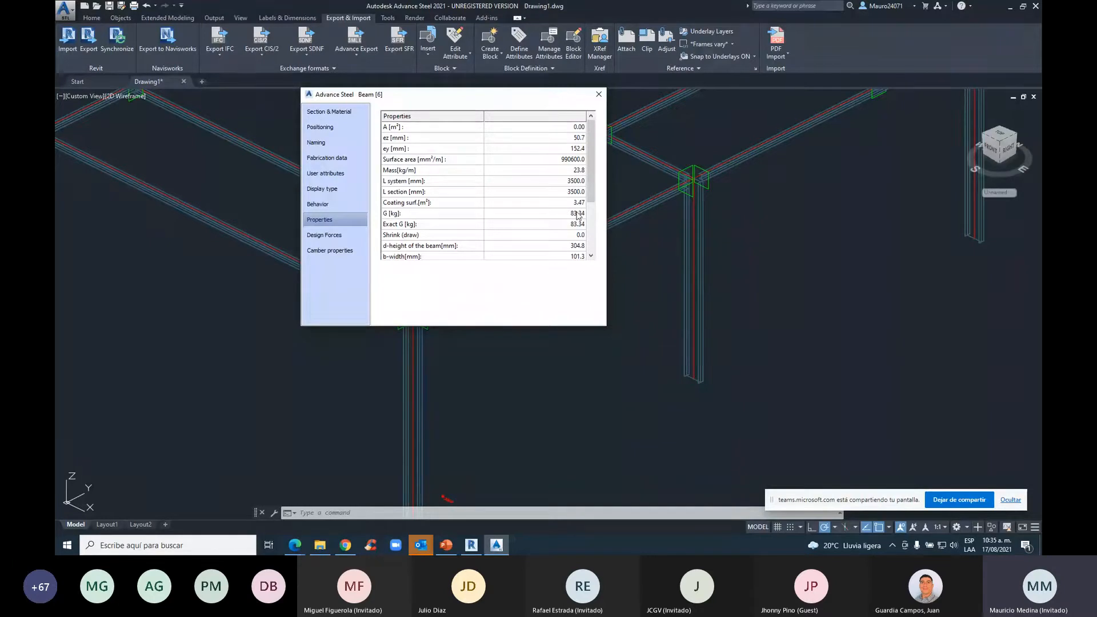
scroll(591, 209, "down", 1)
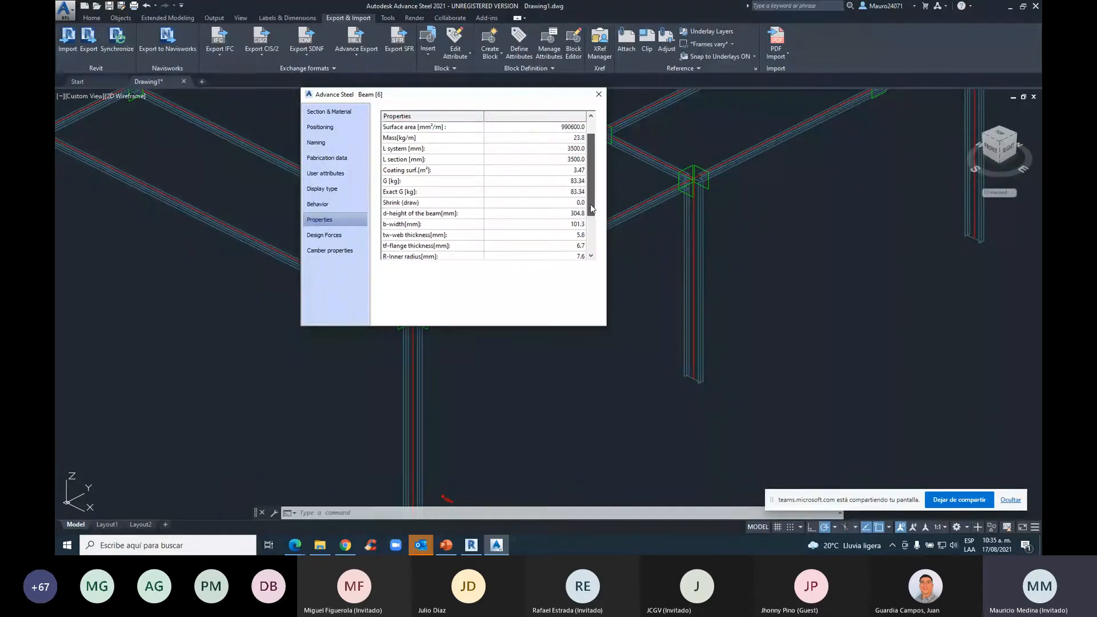
left_click_drag(591, 204, 592, 169)
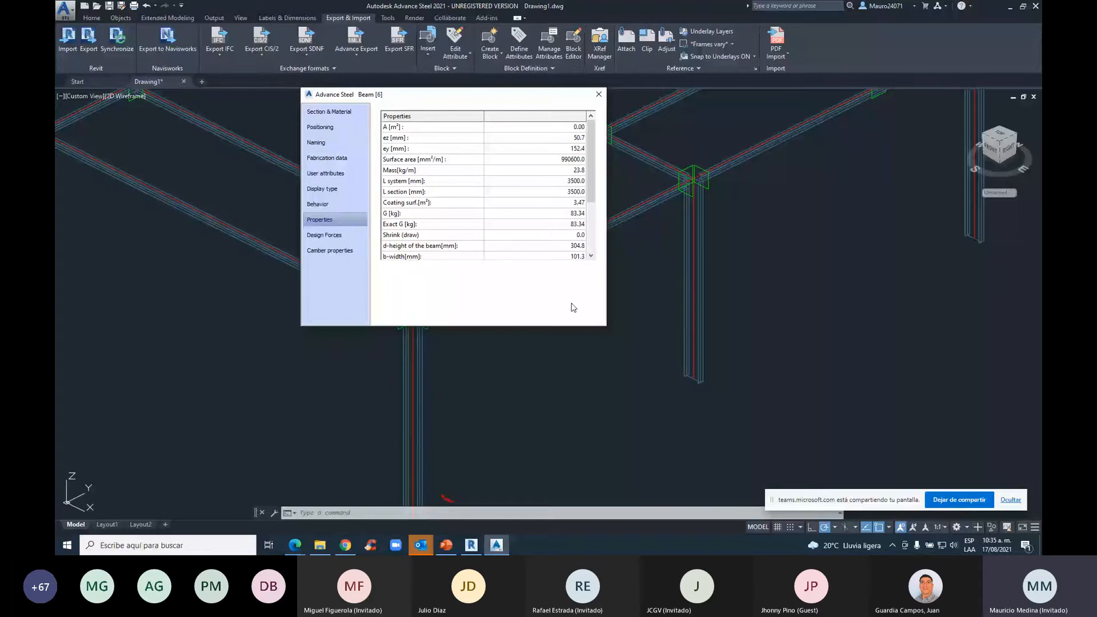
scroll(572, 200, "down", 2)
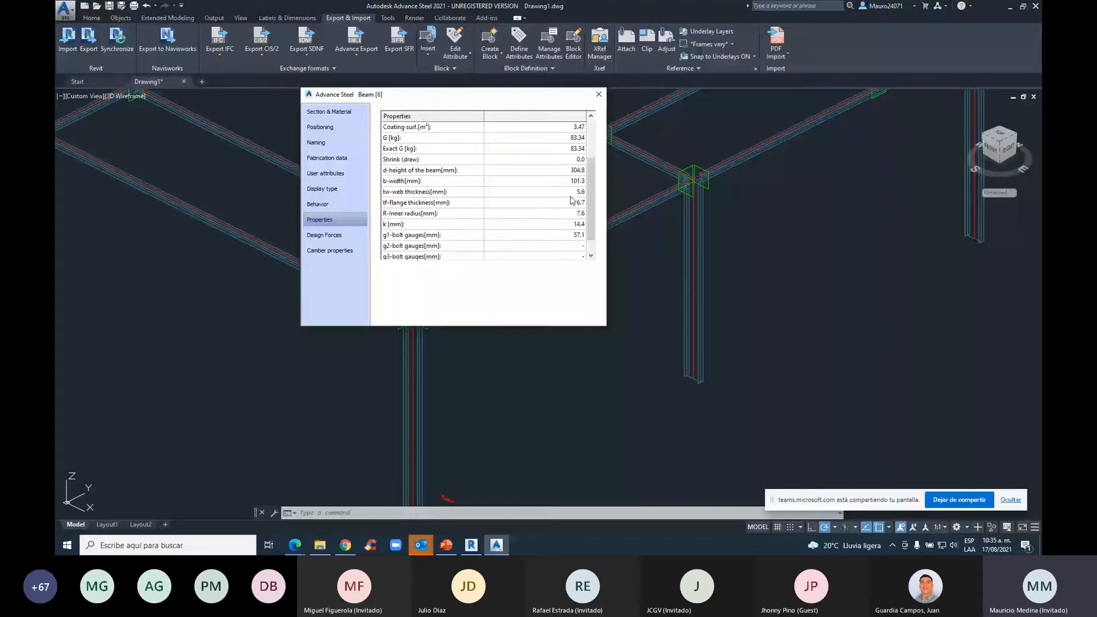
scroll(585, 215, "up", 2)
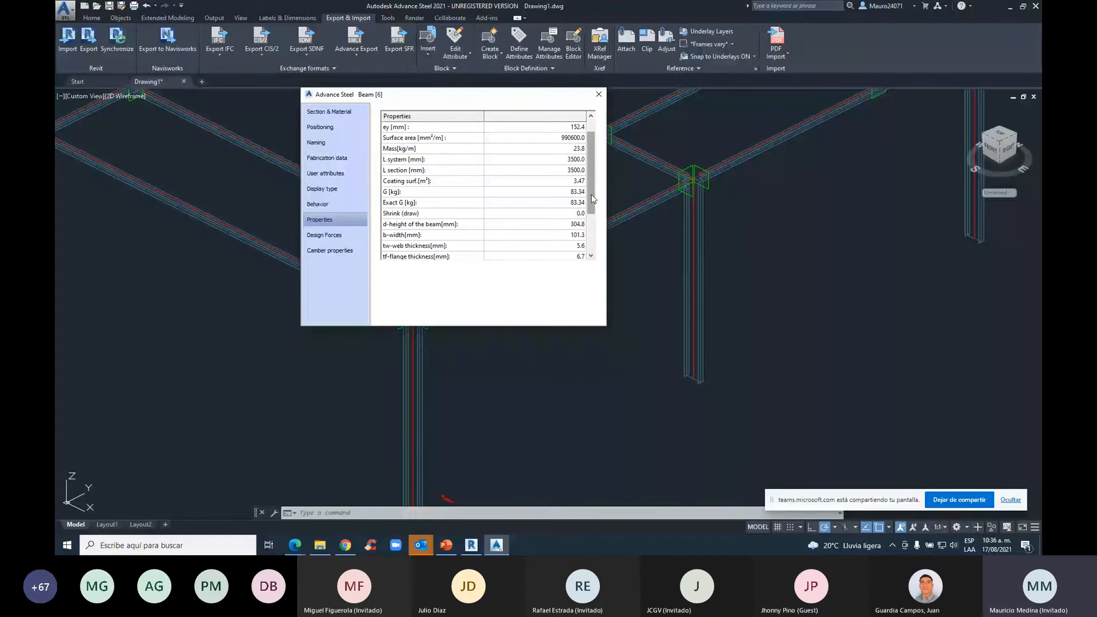
left_click(599, 95)
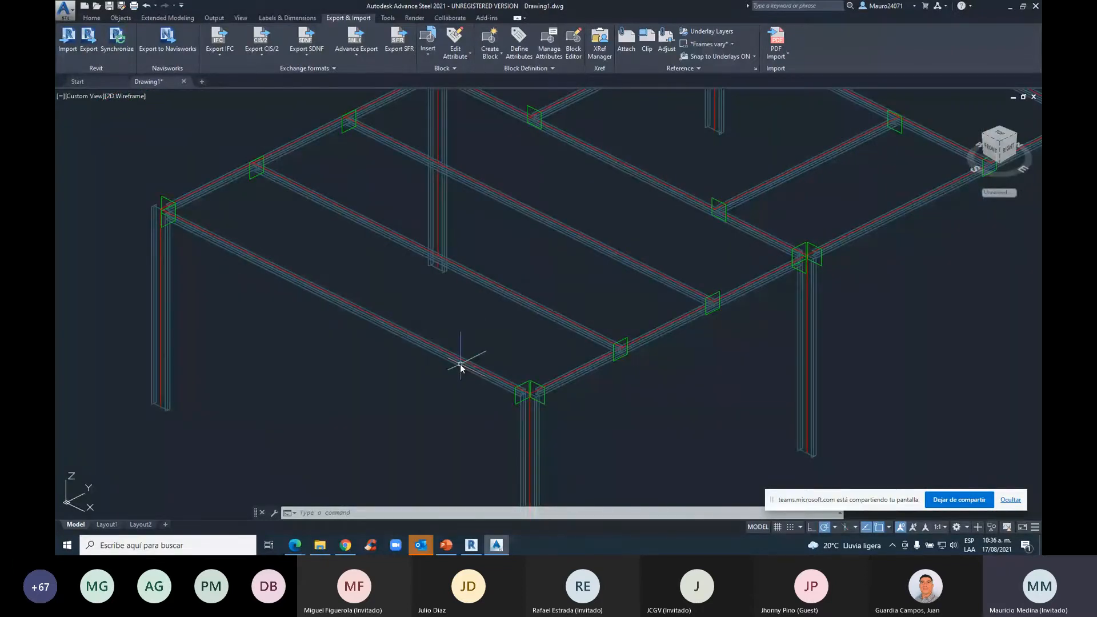
Select the six perimeter beams of the frame and open their Advance Properties
left_click(460, 364)
left_click(223, 184)
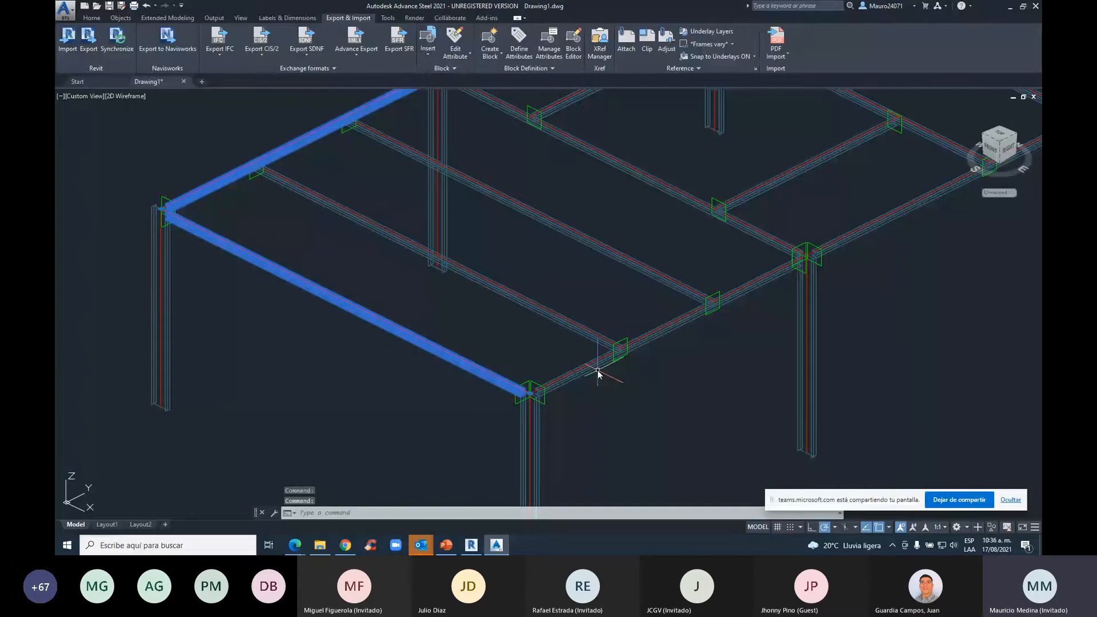
left_click(598, 371)
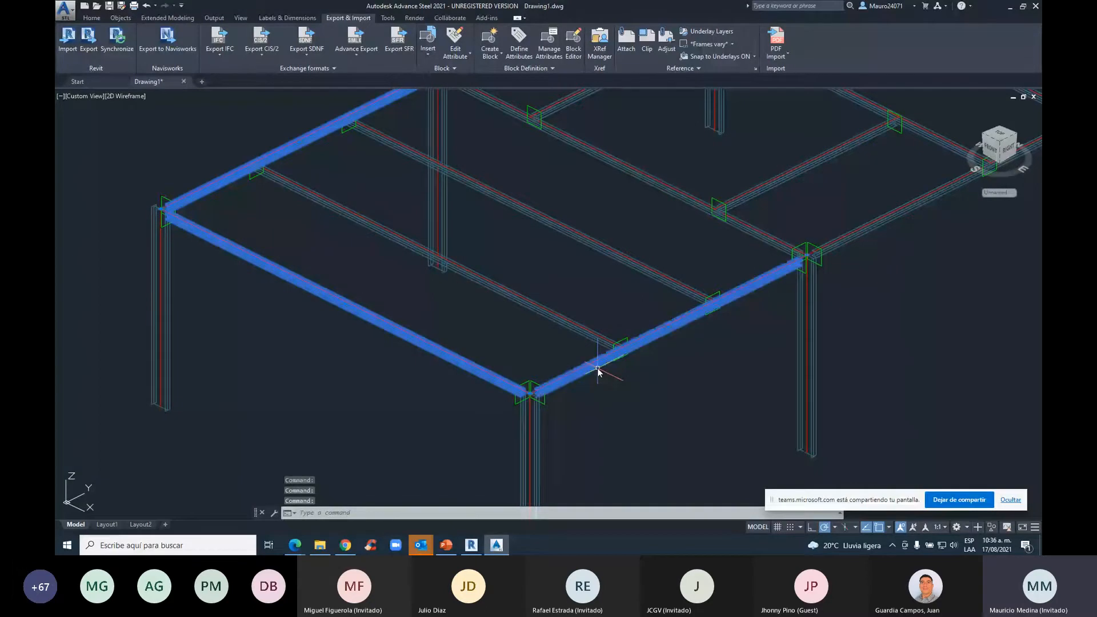
scroll(598, 371, "down", 3)
right_click(763, 219)
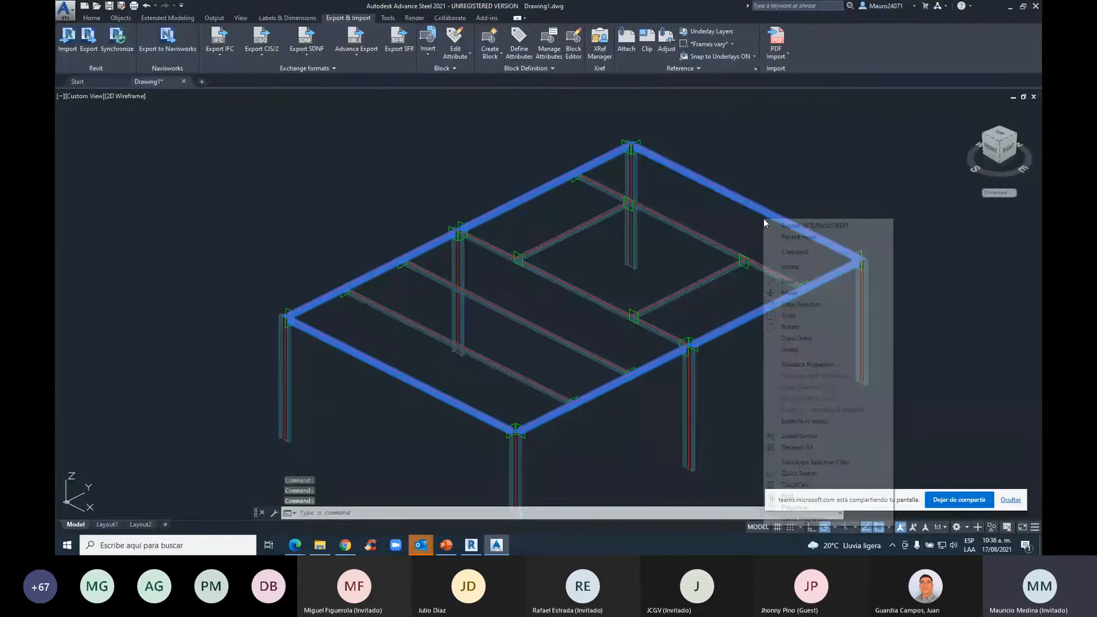
left_click(831, 366)
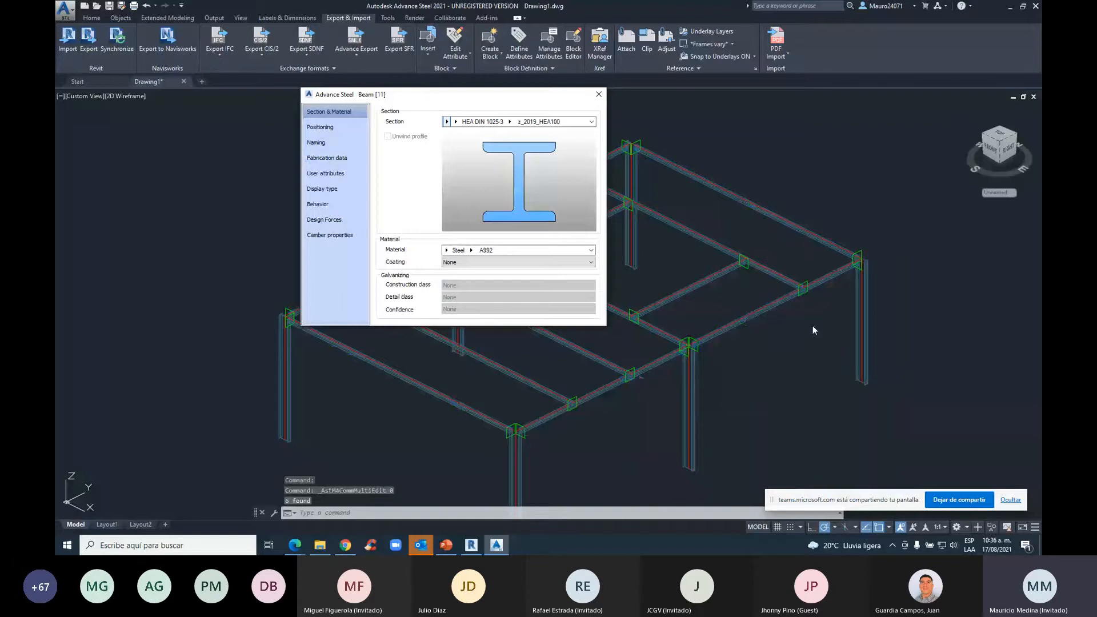
left_click_drag(519, 100, 356, 119)
Browse the available I-section standards and change the perimeter beams' section category to Channels
left_click(292, 141)
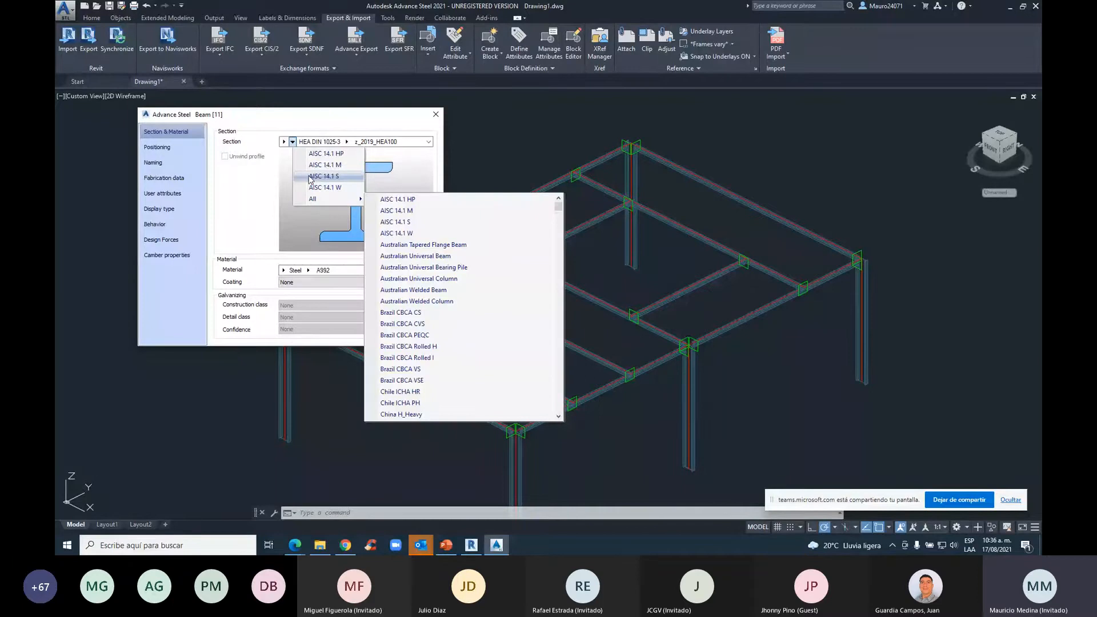
left_click(283, 142)
left_click(292, 142)
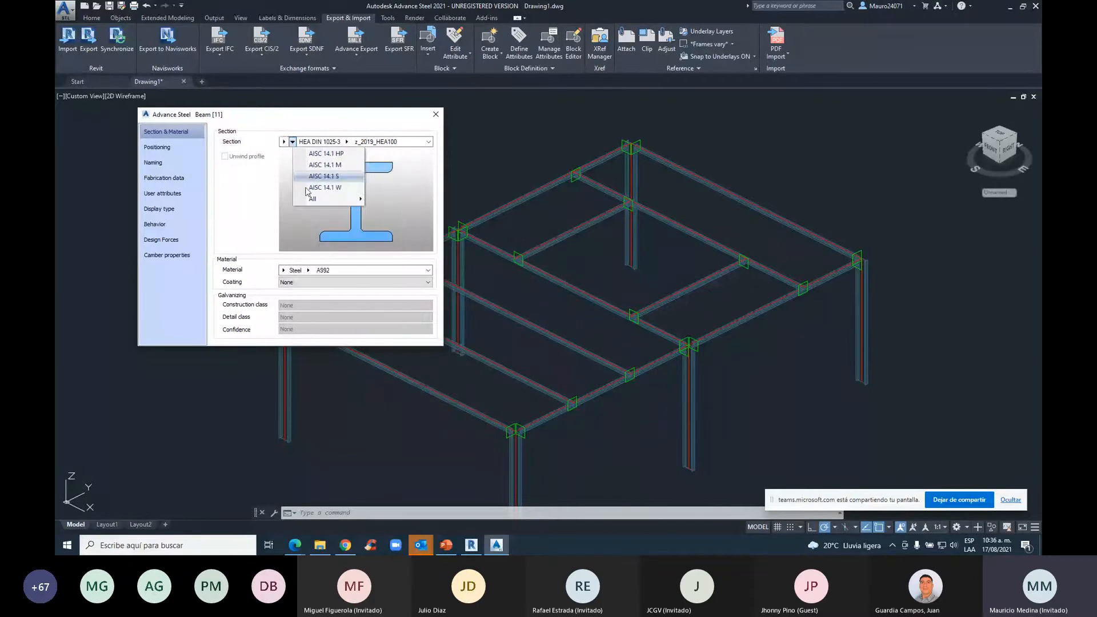
left_click(284, 142)
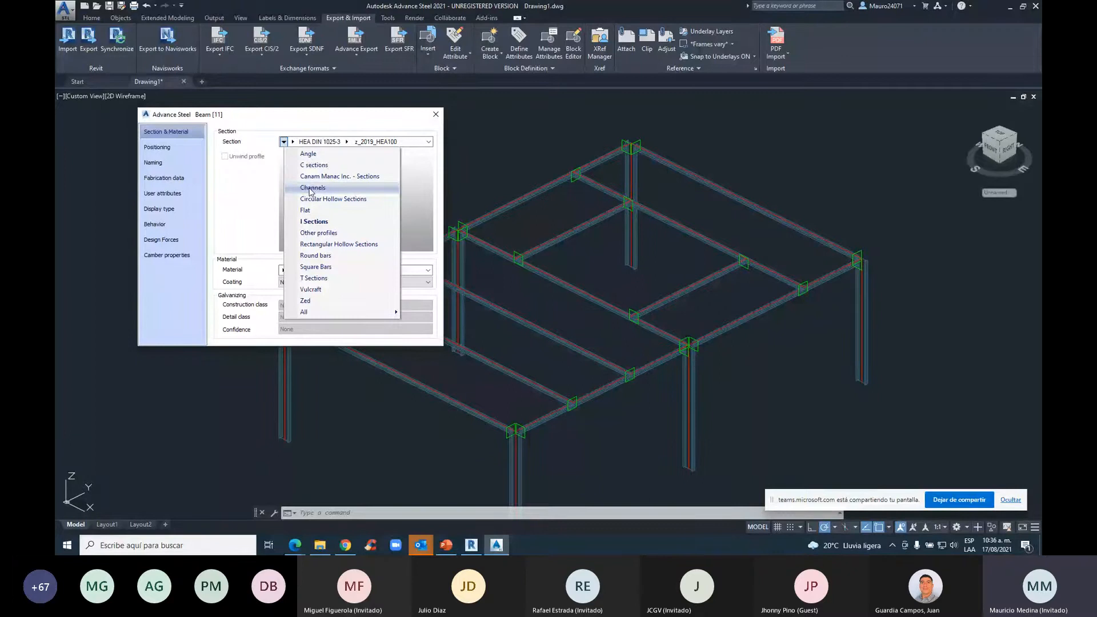
left_click(311, 189)
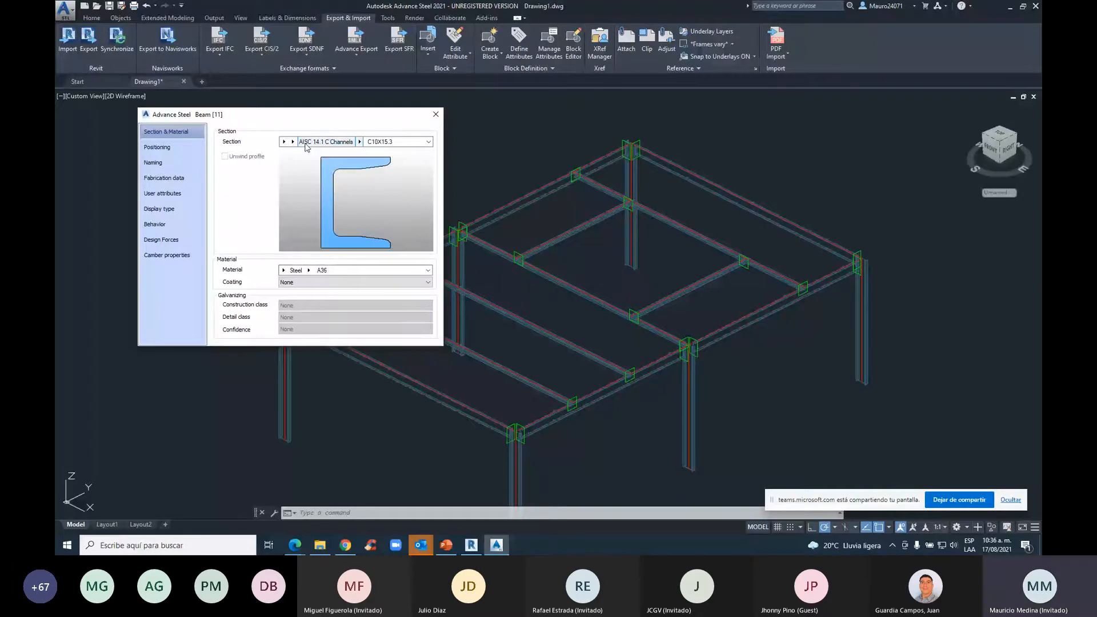
Change the perimeter beams to the UK Advance parallel flange channel standard, size UKPFC260x75x28, and close their properties
left_click(293, 142)
mouse_move(307, 177)
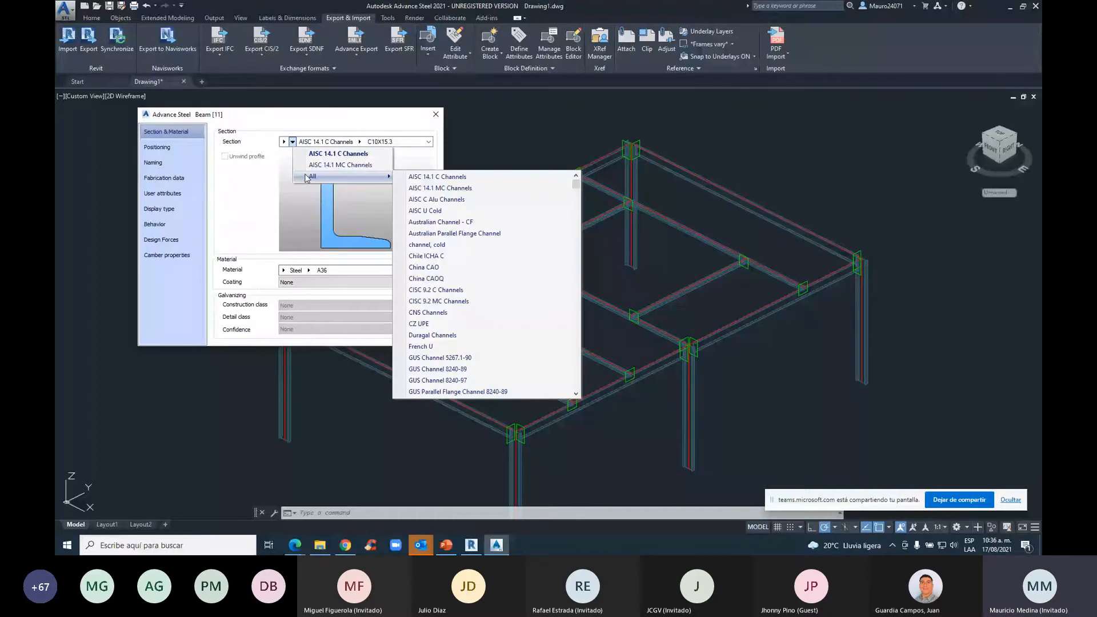
left_click(574, 295)
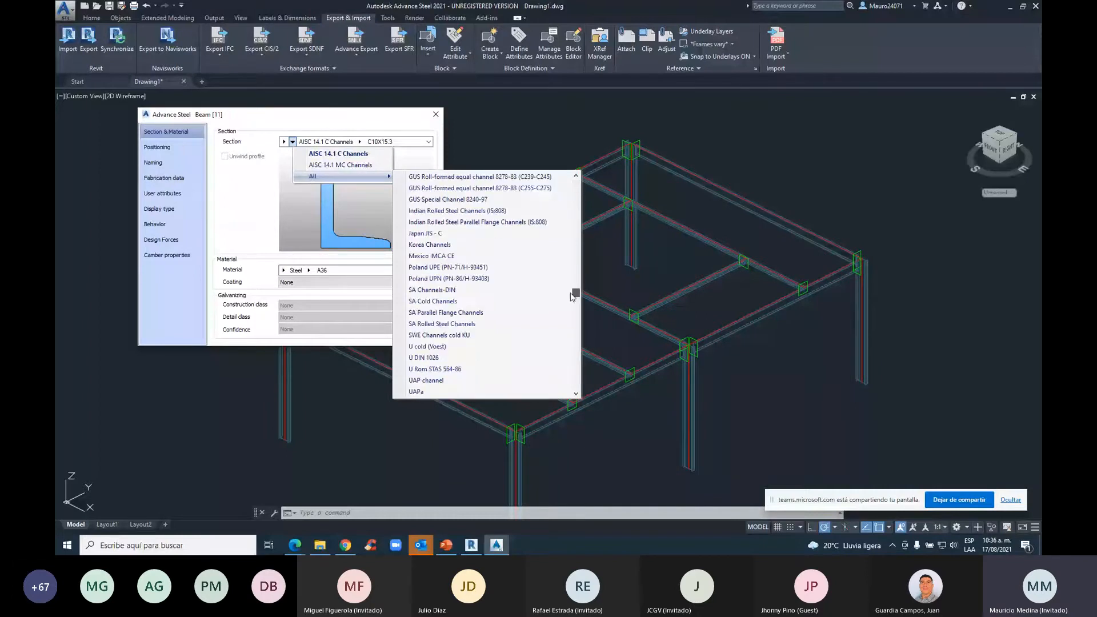
left_click(436, 306)
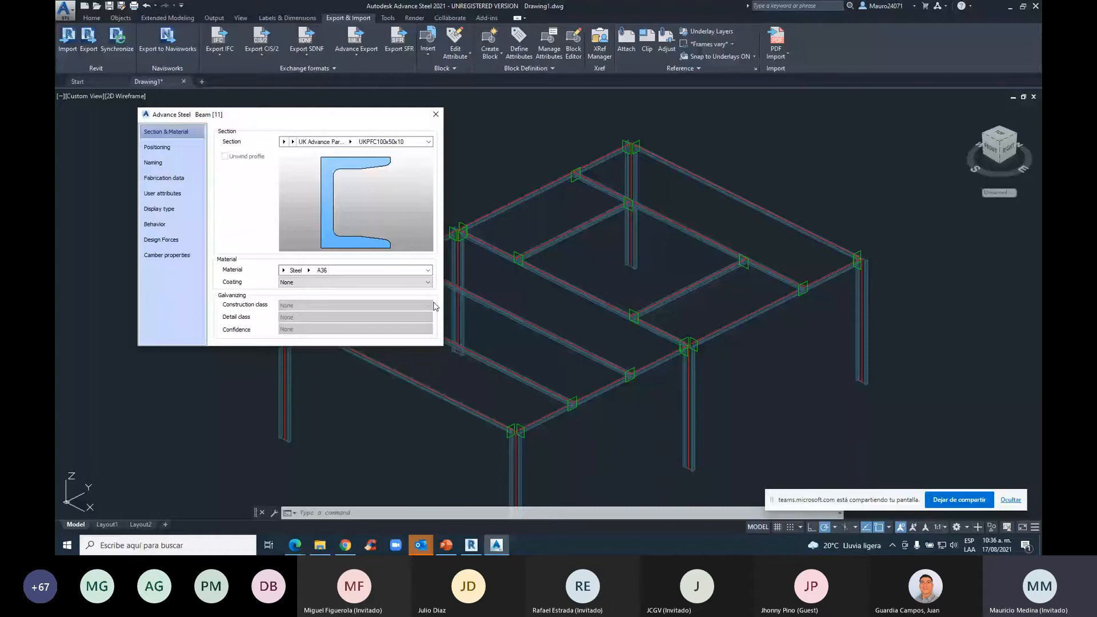
left_click(350, 142)
left_click(350, 142)
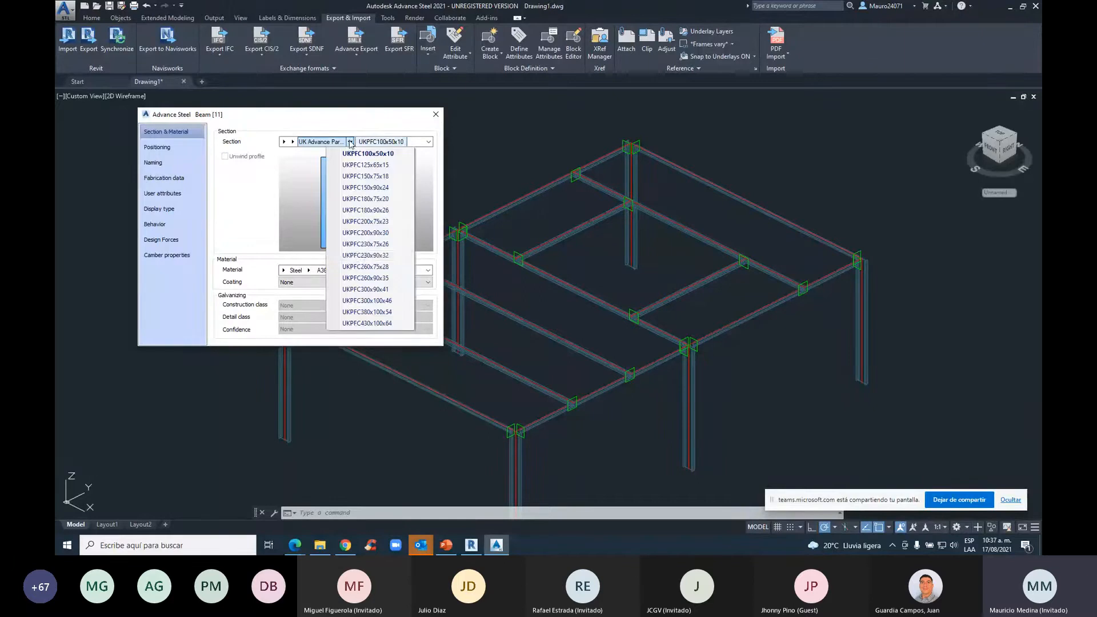
left_click(365, 267)
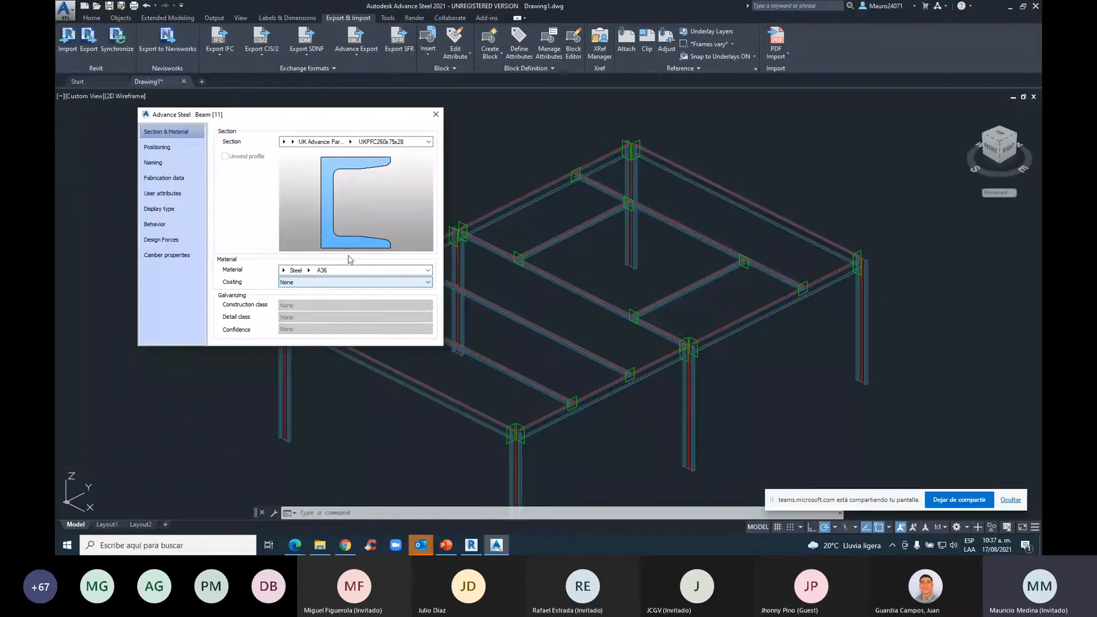
left_click(436, 114)
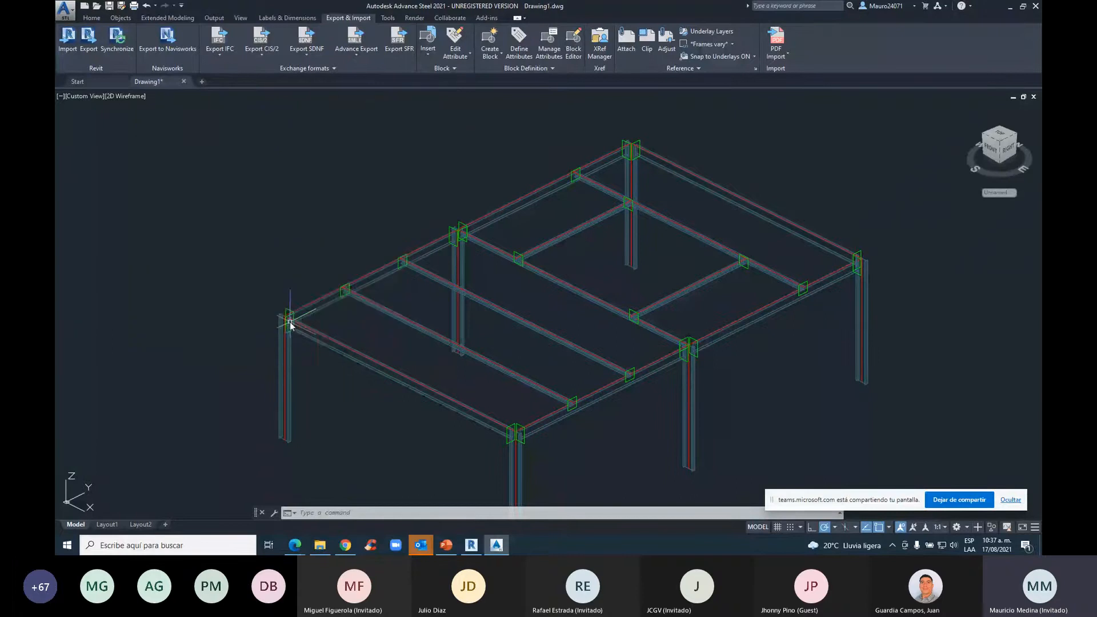
Examine how the channel beams meet the column at the far end of the short front side
scroll(283, 330, "up", 10)
scroll(347, 311, "down", 2)
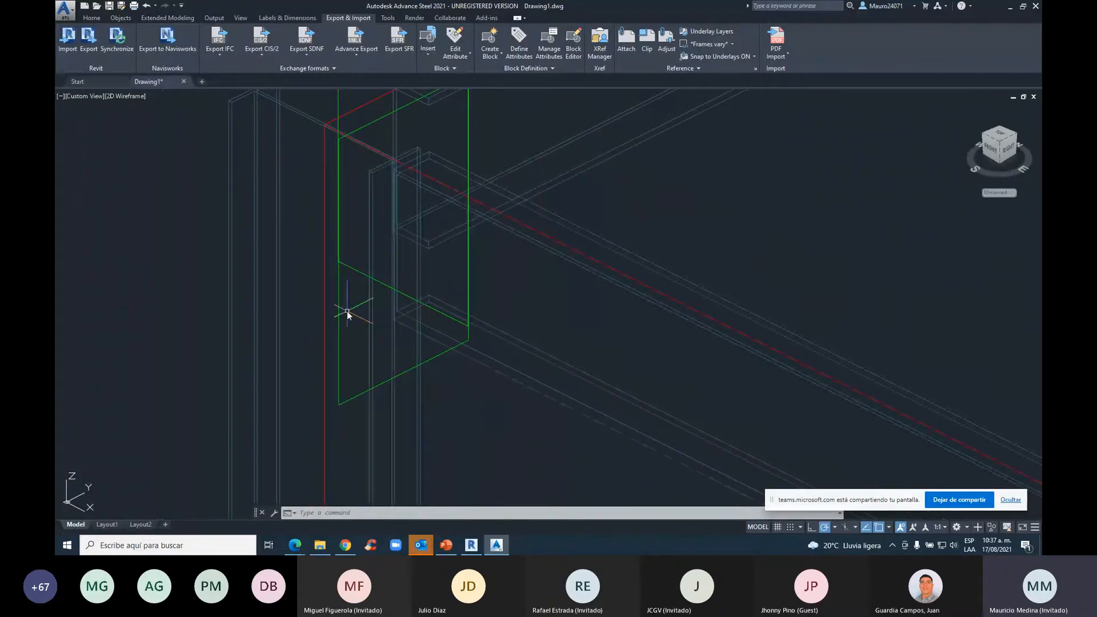
scroll(348, 310, "down", 2)
left_click(492, 267)
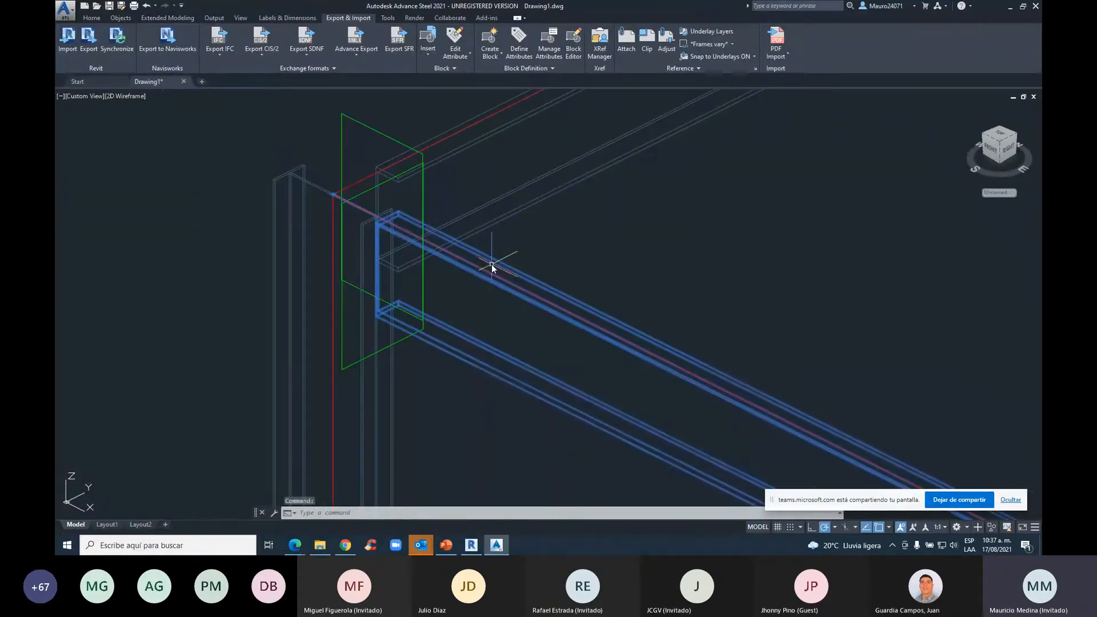
scroll(400, 242, "up", 2)
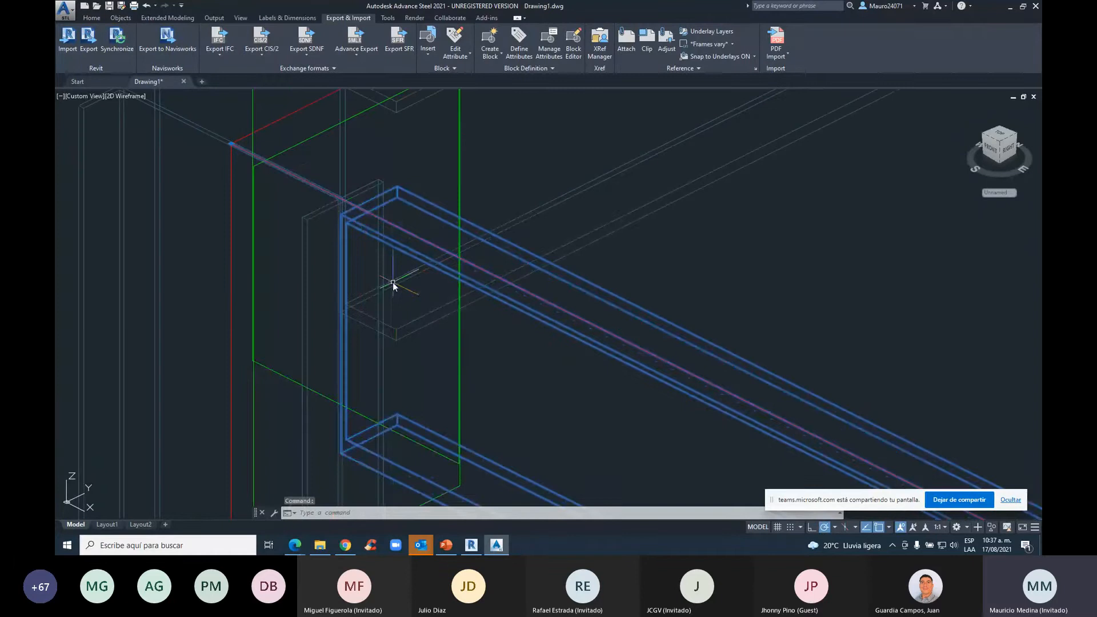
key("Escape")
key("Escape")
scroll(392, 282, "down", 5)
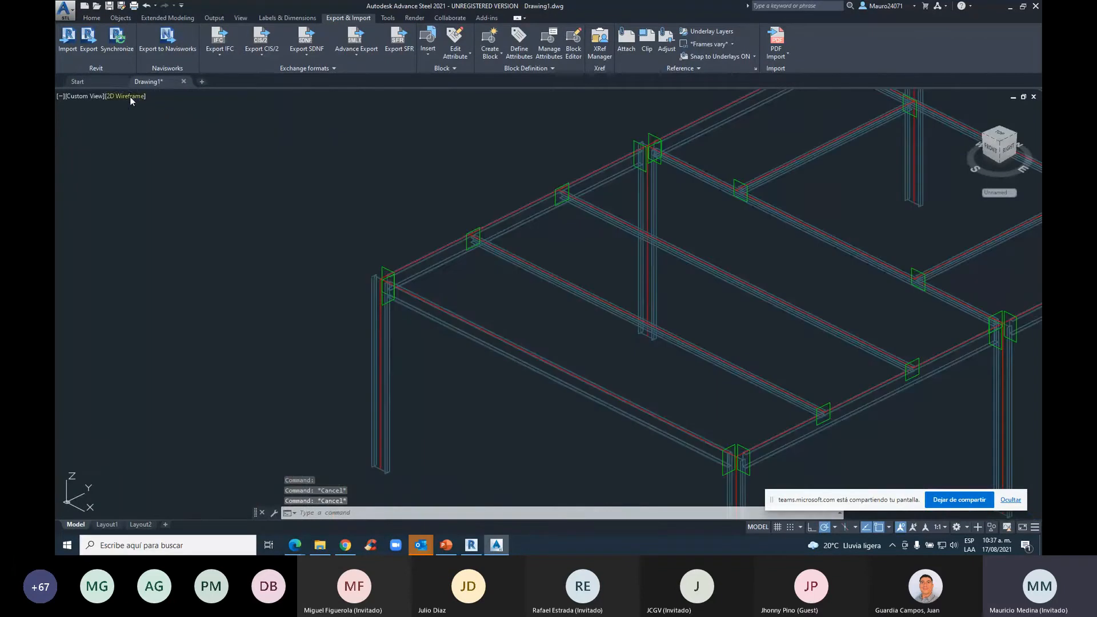
Switch the model display to the Conceptual visual style with the whole frame in view
left_click(129, 97)
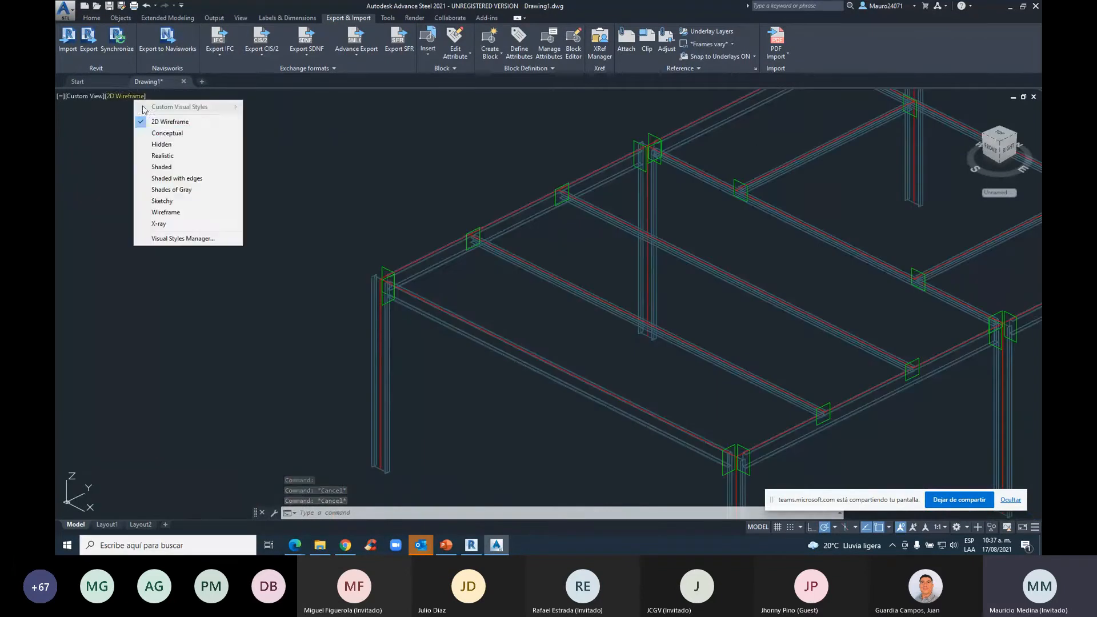
left_click(166, 133)
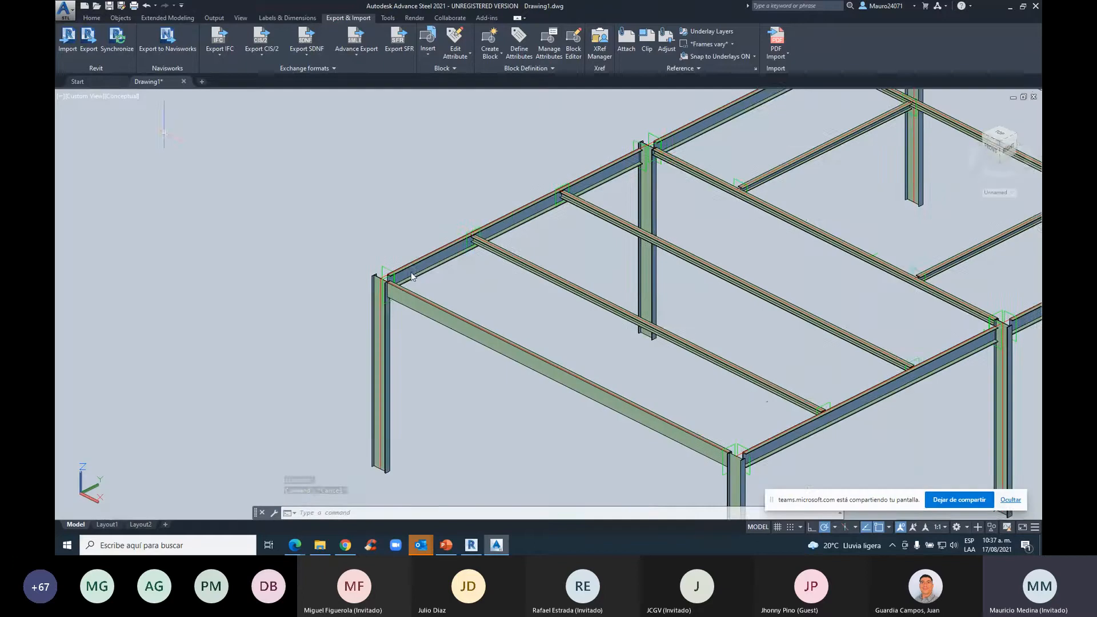
middle_click_drag(466, 342, 366, 300)
scroll(366, 300, "down", 2)
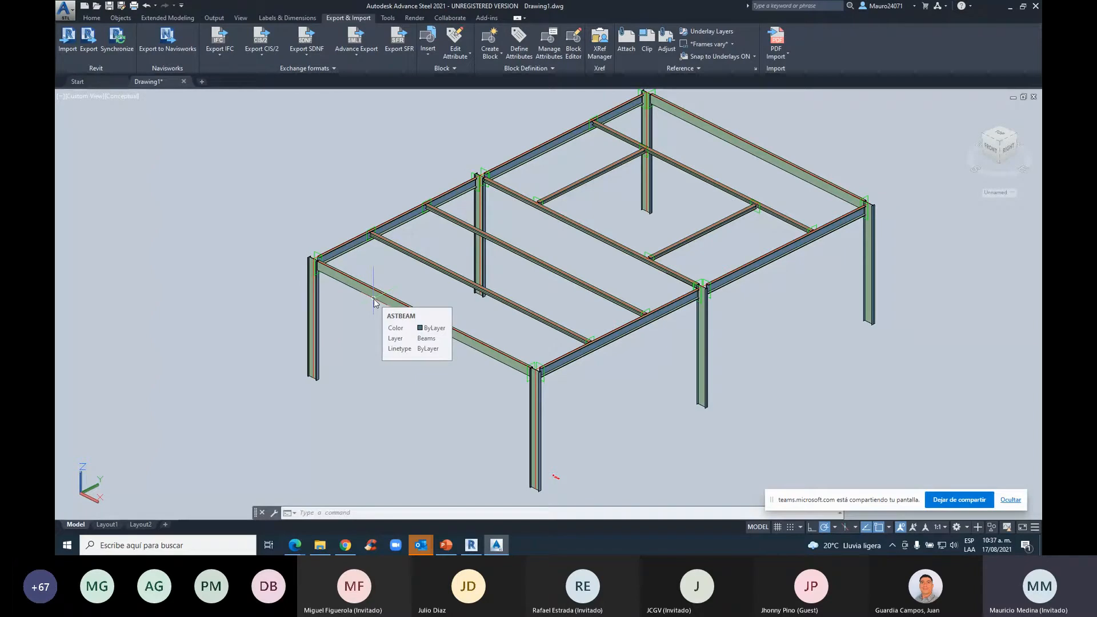
Select the two channel beams along the long side from the front corner column and set their positioning angle to 180
scroll(578, 374, "up", 5)
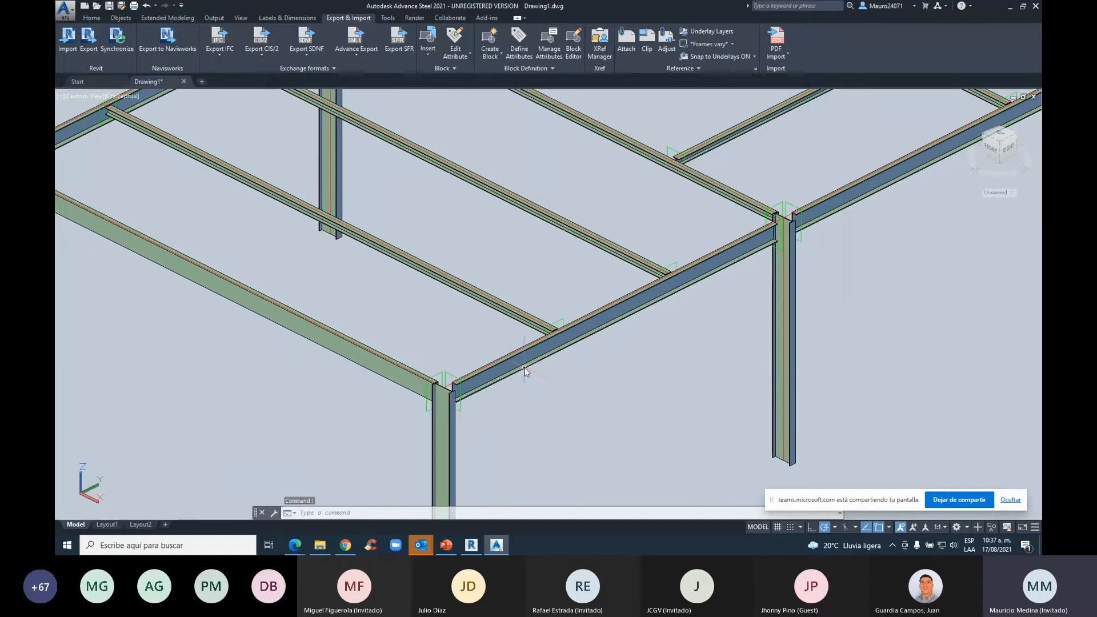
left_click(526, 371)
left_click(838, 214)
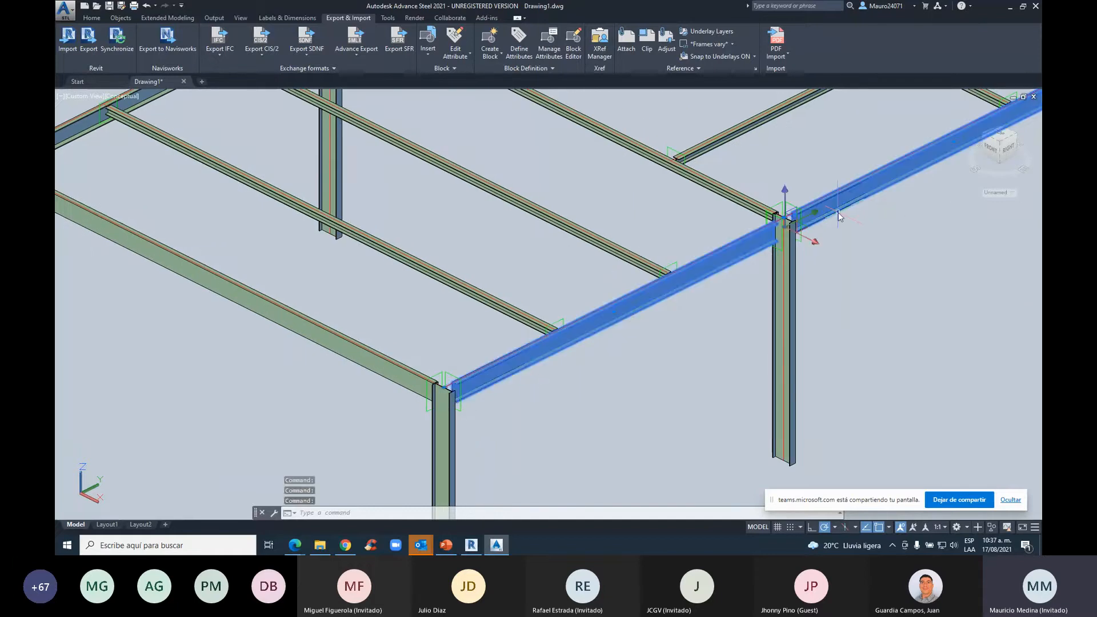
scroll(838, 214, "down", 5)
scroll(592, 350, "up", 2)
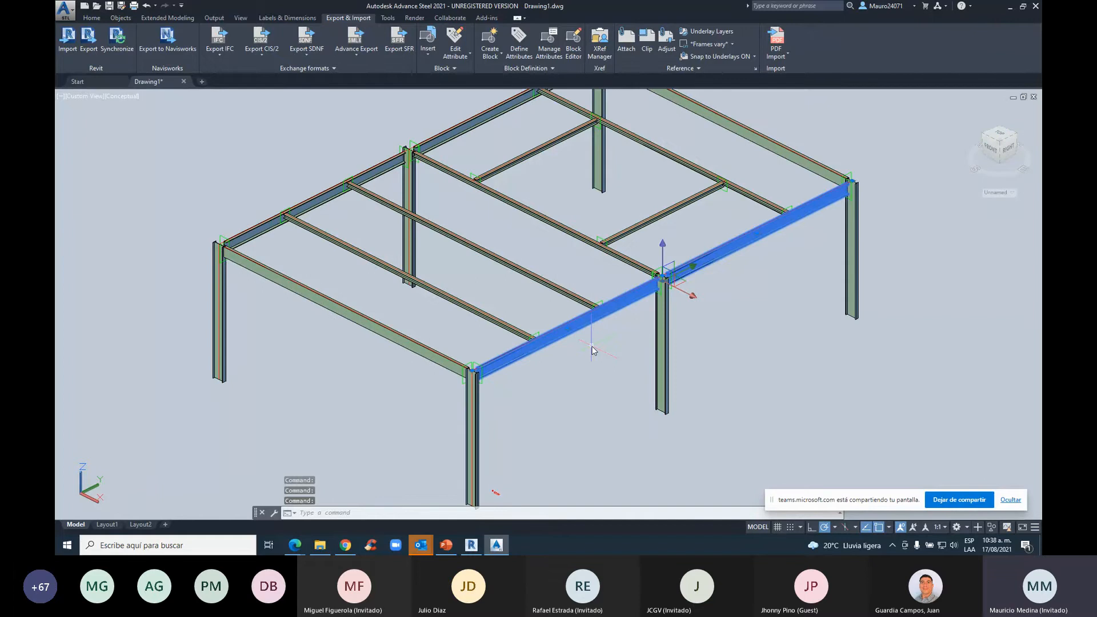
scroll(592, 350, "up", 3)
right_click(592, 348)
left_click(637, 183)
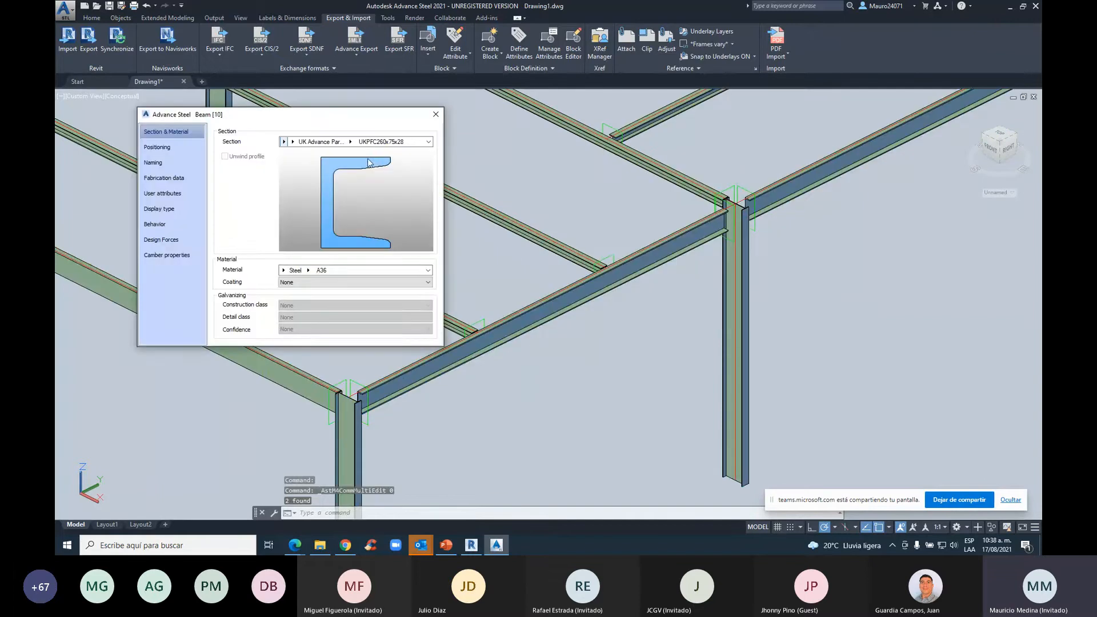
left_click(169, 132)
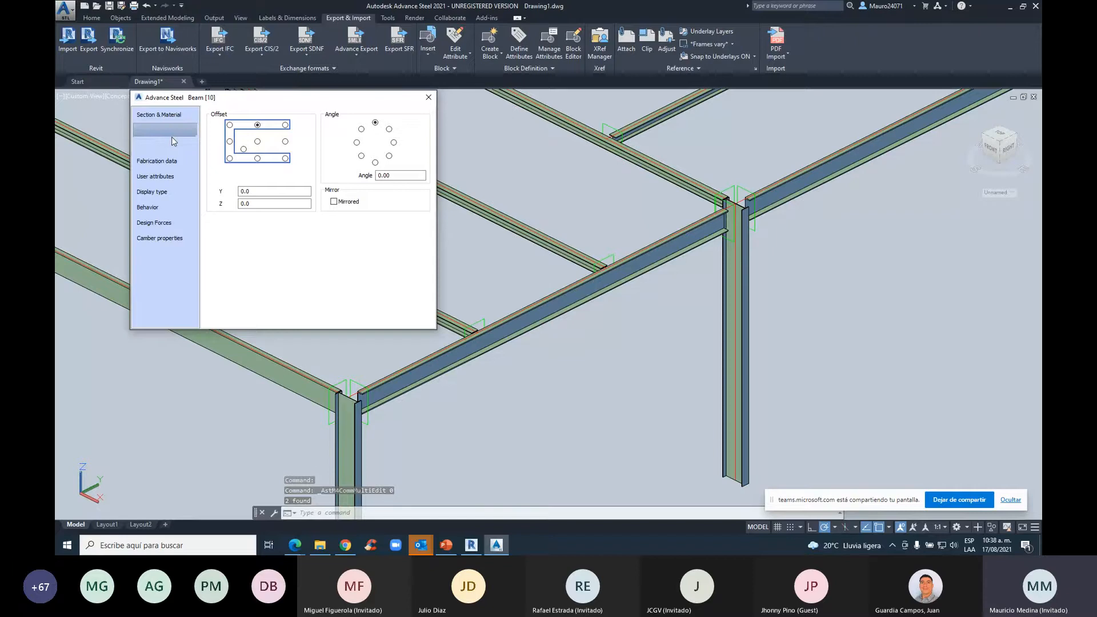
left_click(375, 163)
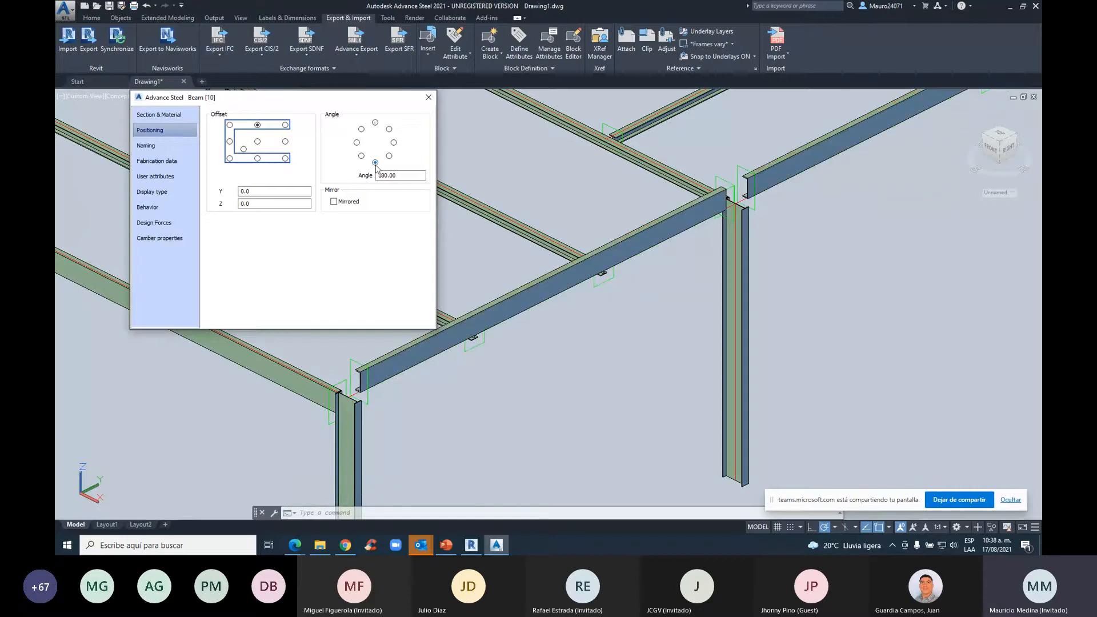
Set the two rotated channels' offset reference to the lower corner on the web side and inspect the front column joint
left_click(230, 159)
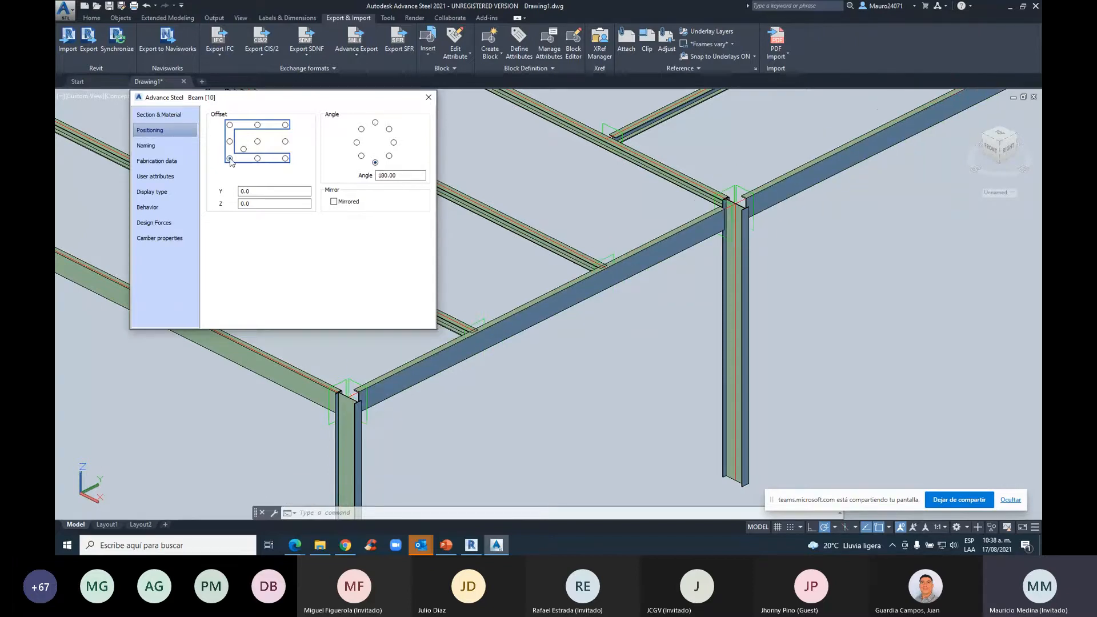
scroll(420, 396, "up", 2)
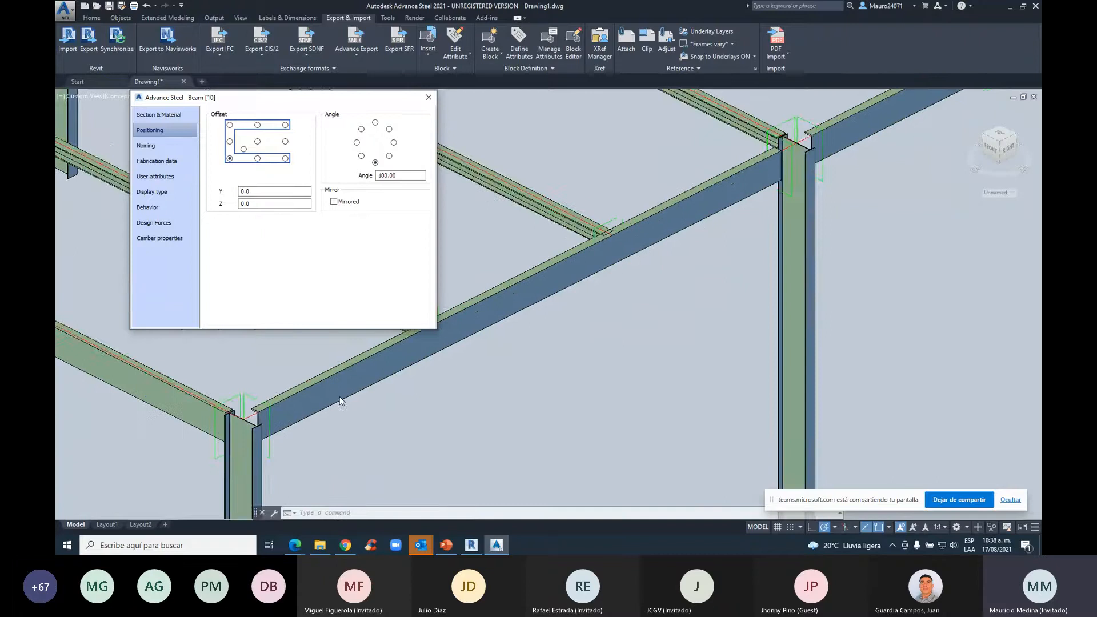
scroll(298, 398, "up", 2)
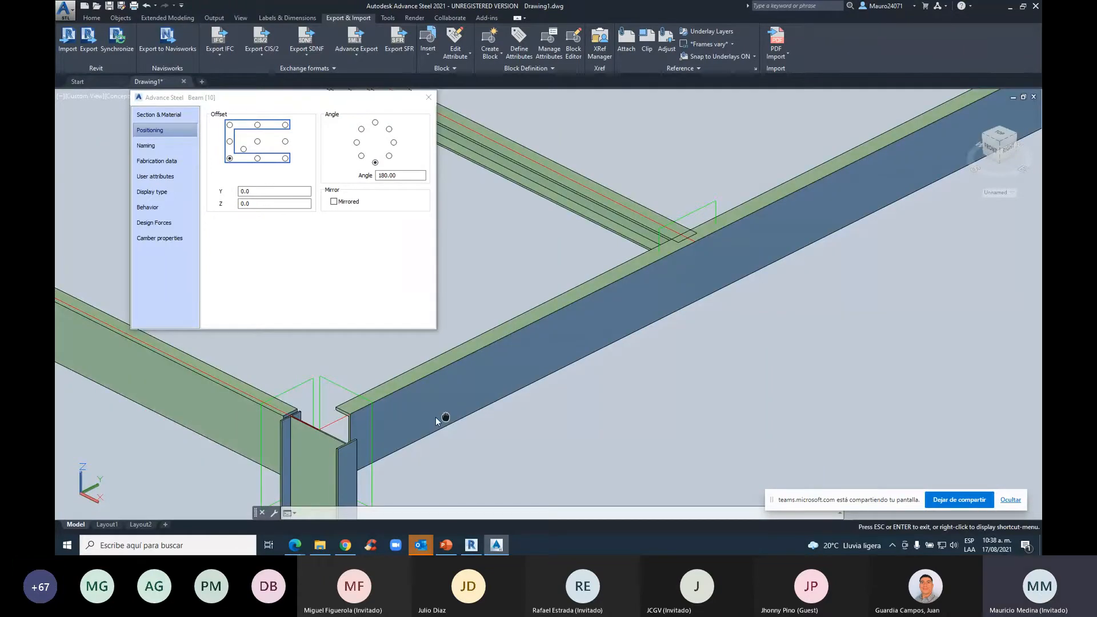
scroll(440, 421, "up", 2)
scroll(600, 360, "up", 2)
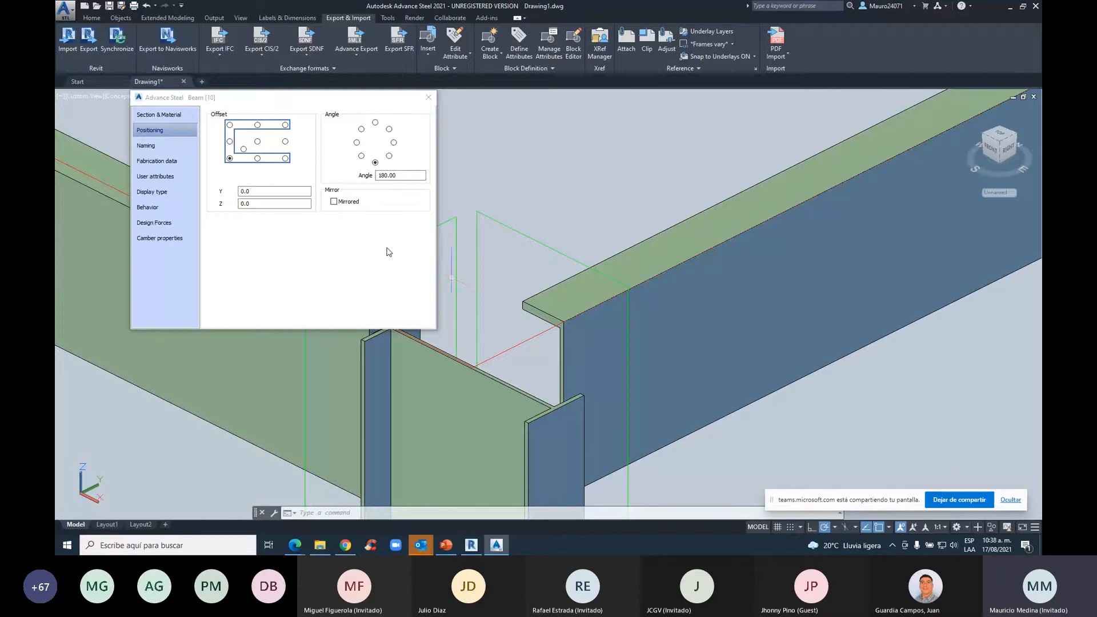
Try the web-middle and upper-flange centre offset points on the two channels, and return to the lower web-side corner
left_click(230, 141)
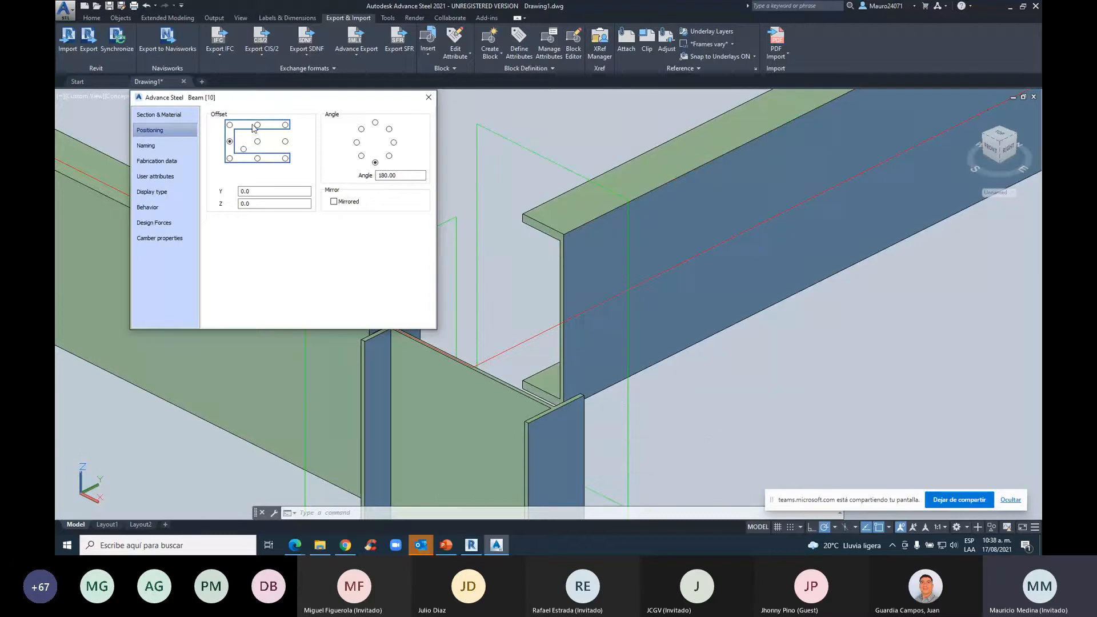
left_click(258, 126)
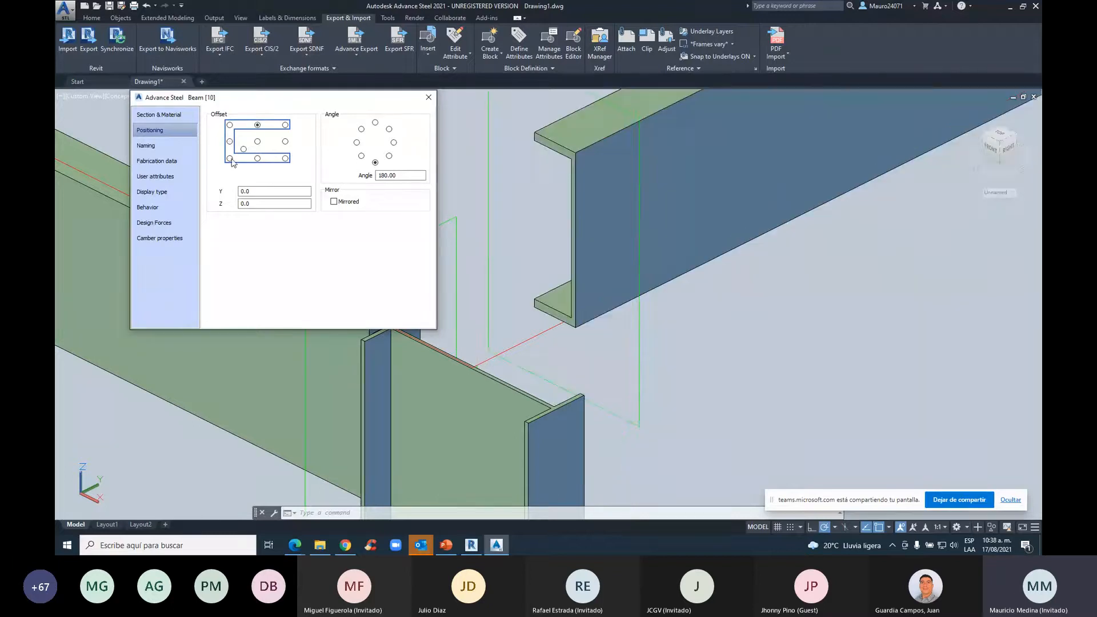
left_click(230, 158)
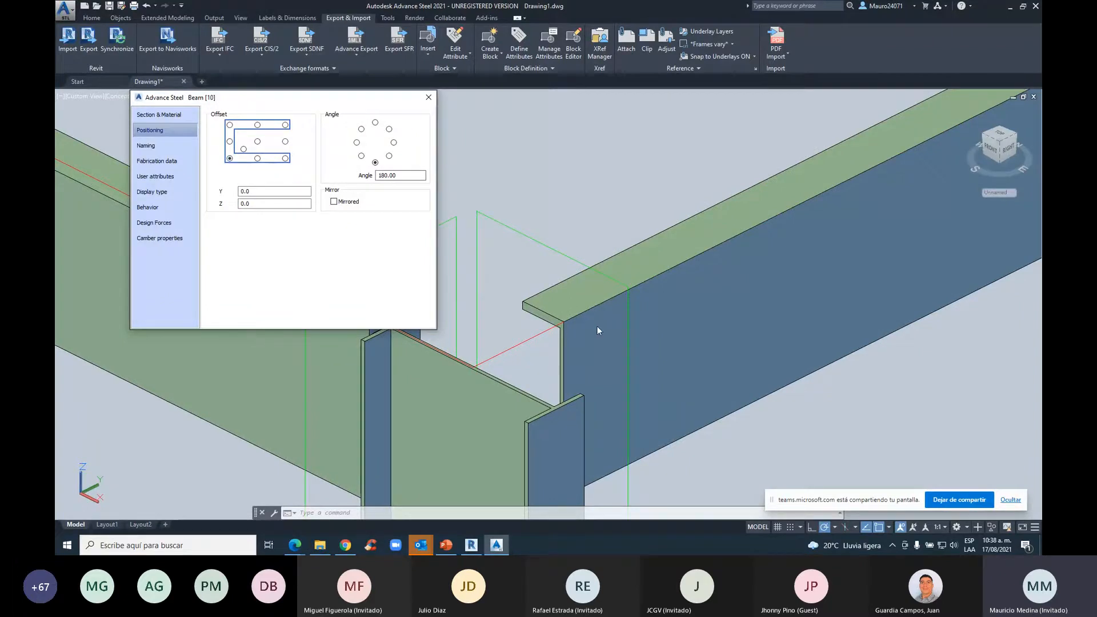
scroll(597, 326, "down", 5)
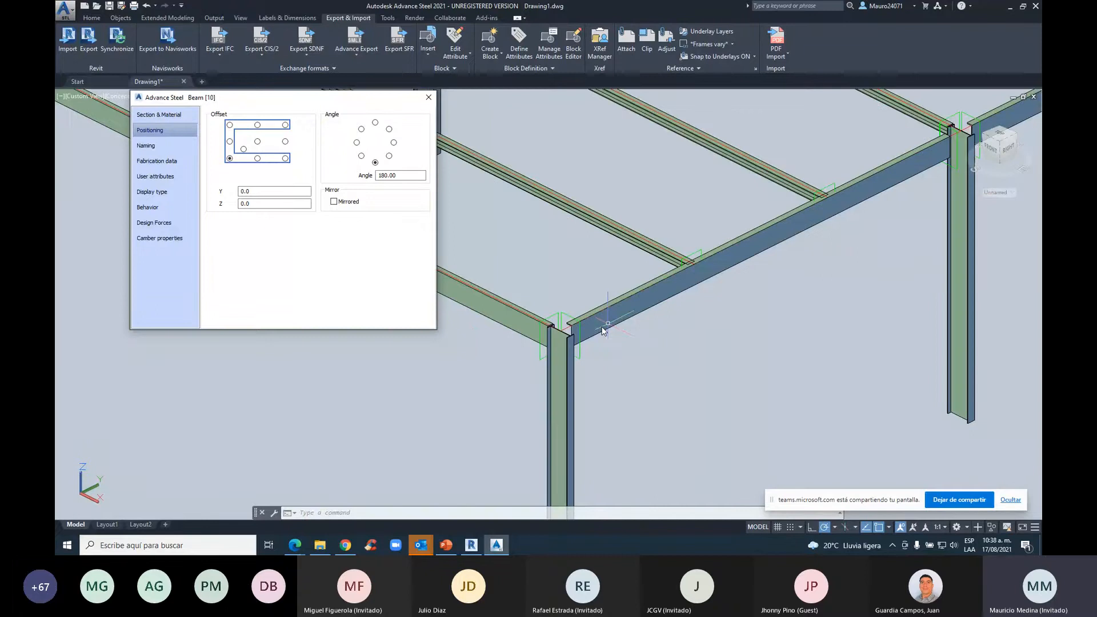
Close the properties of the two long-side channel beams and clear the selection
scroll(604, 329, "down", 3)
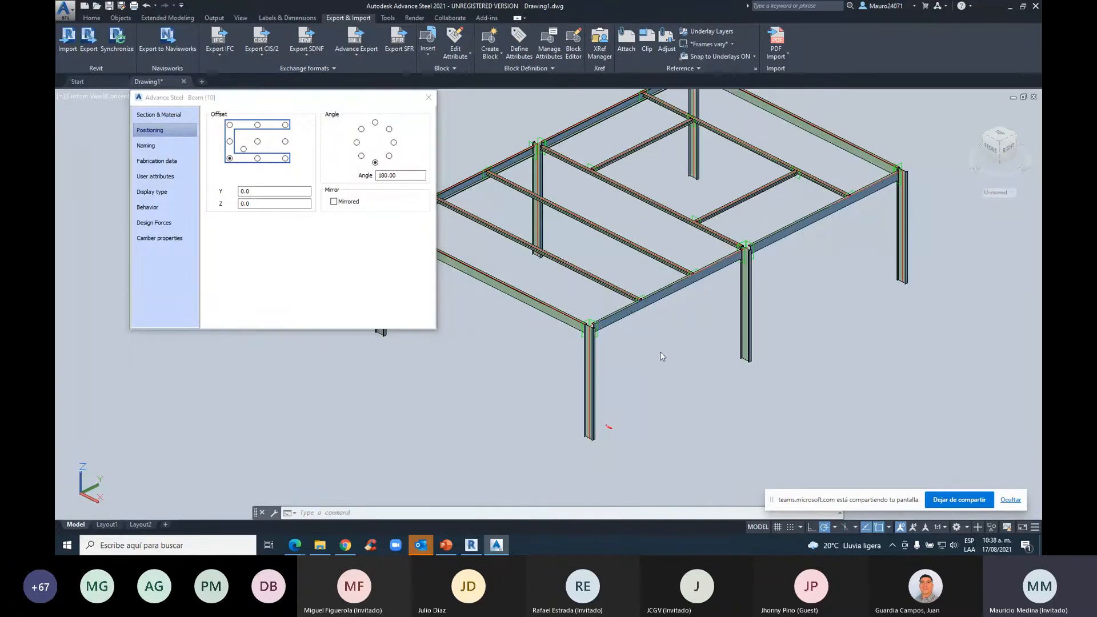
middle_click_drag(656, 359, 543, 340, "shift")
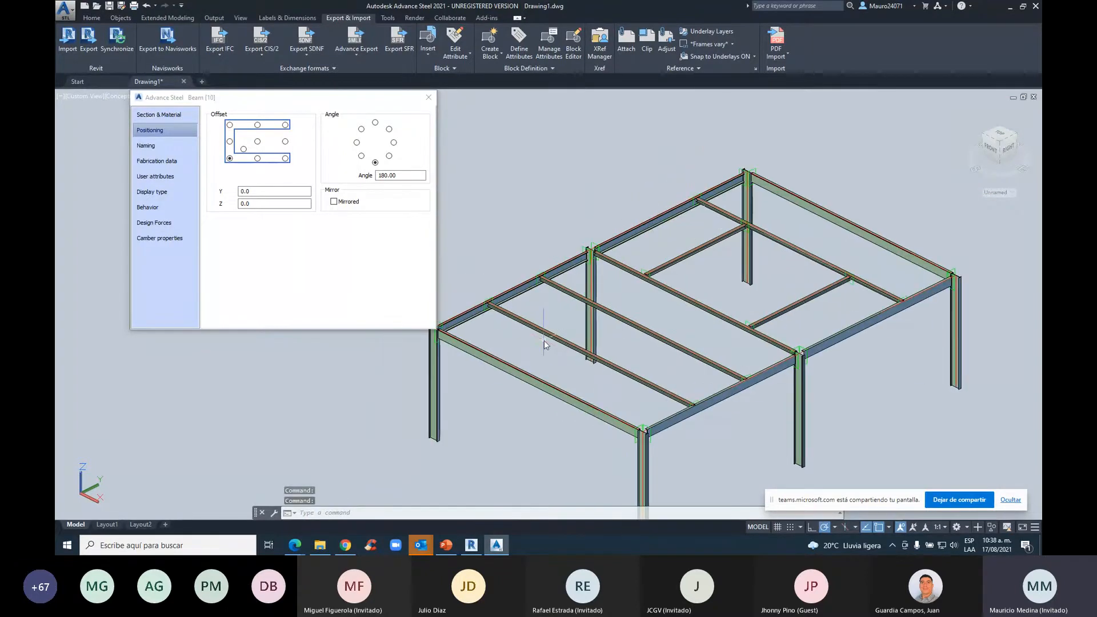
key("Escape")
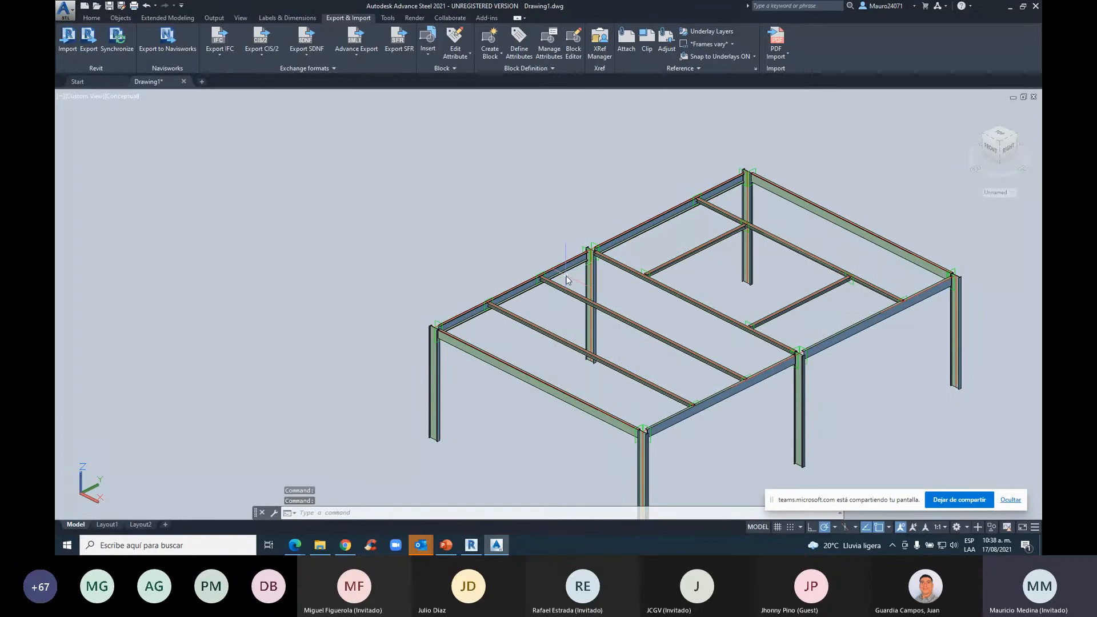
key("Escape")
key("Escape")
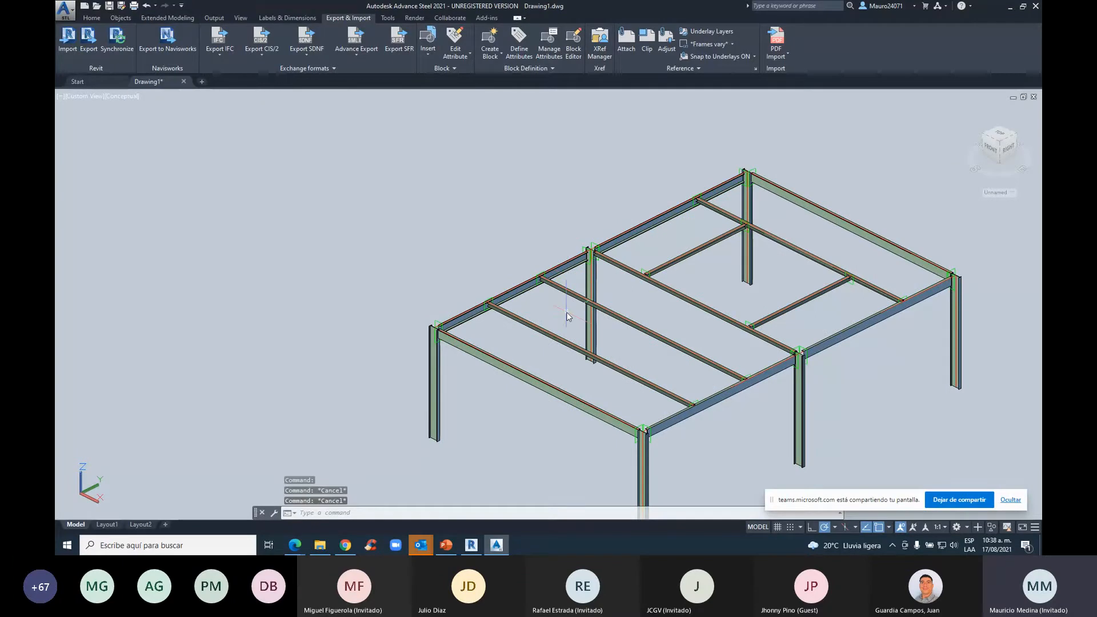
Change the four interior cross beams and the two short beams between them to the AISC 14.1 C Channels section C10X15.3
scroll(568, 316, "up", 3)
left_click(561, 371)
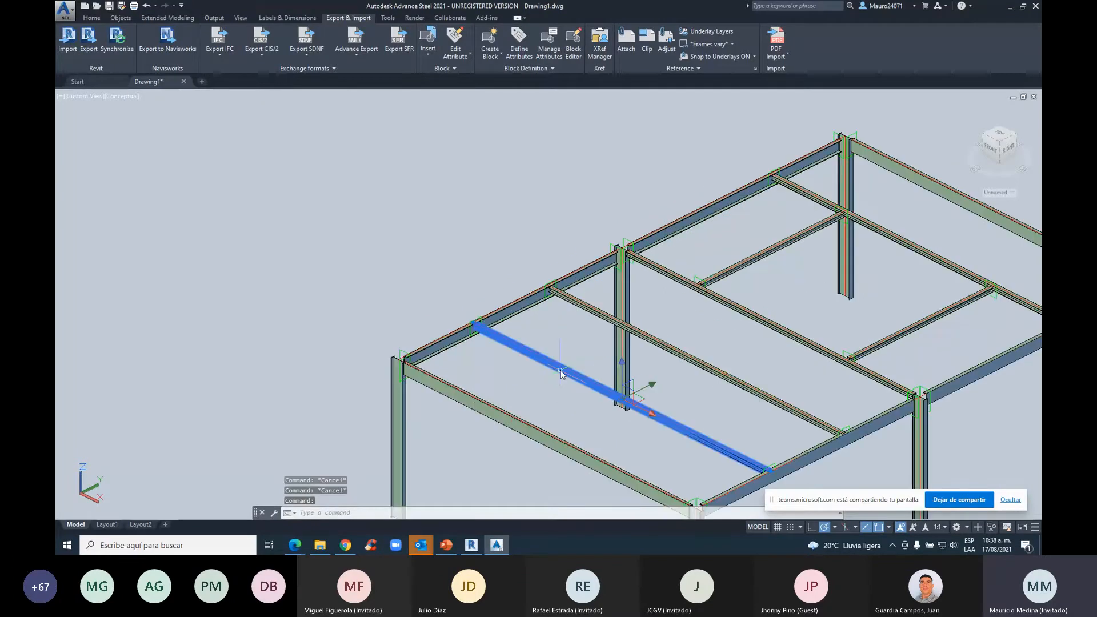
left_click(701, 371)
left_click(791, 338)
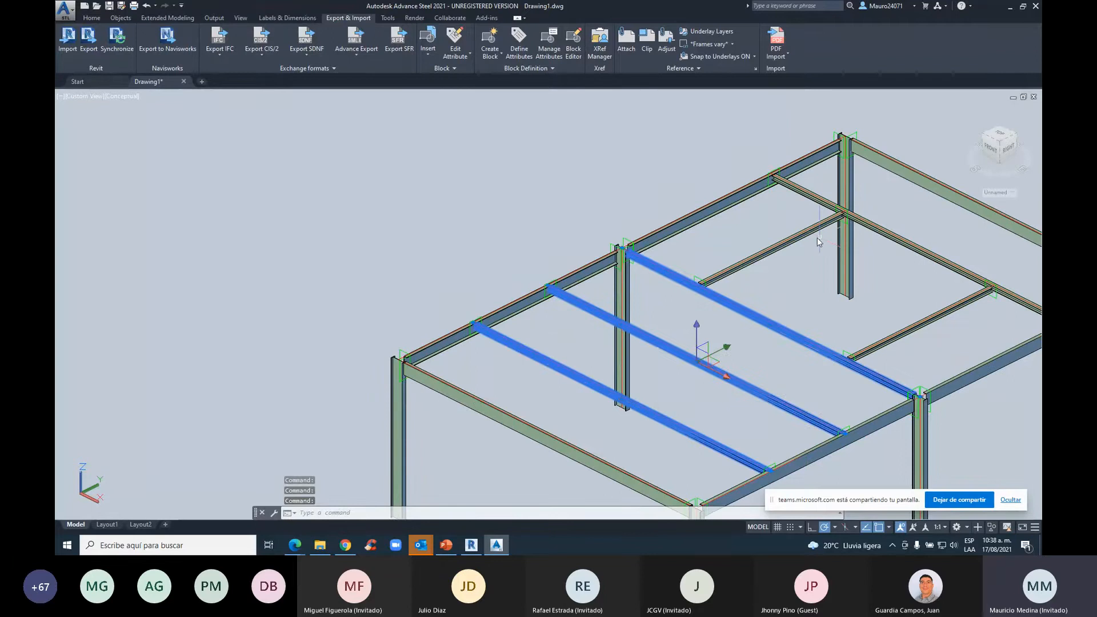
left_click(915, 252)
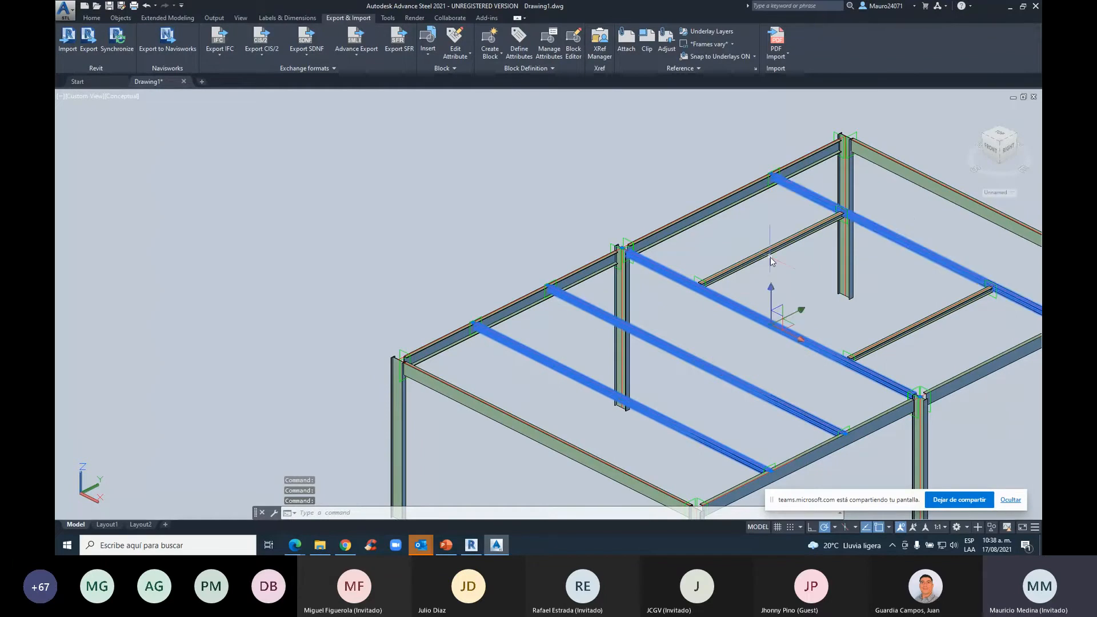
left_click(909, 344)
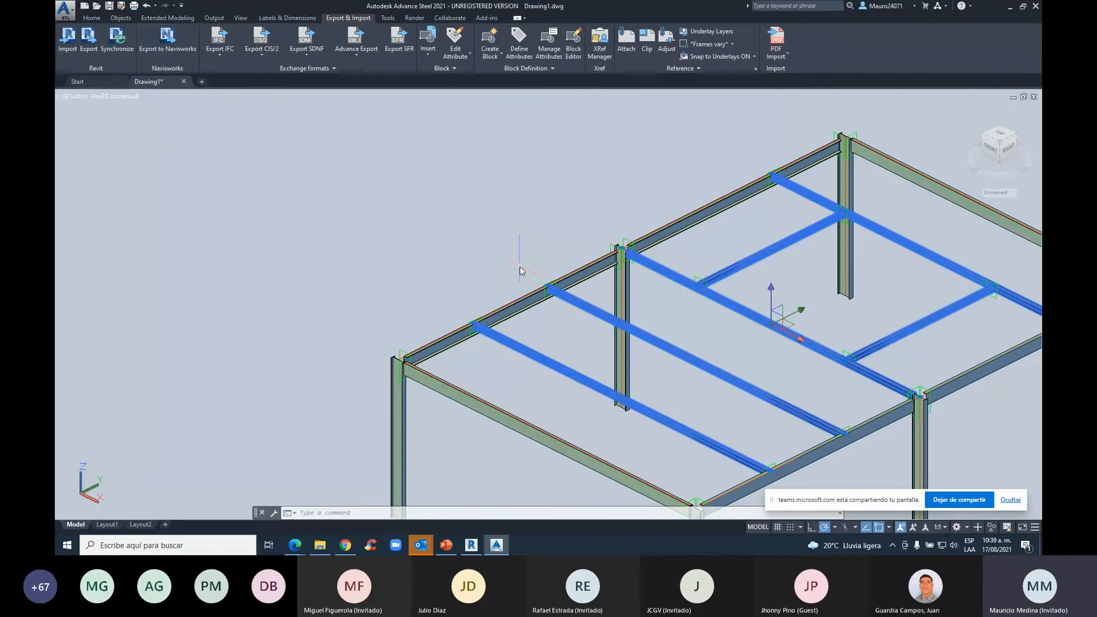
right_click(435, 228)
left_click(498, 372)
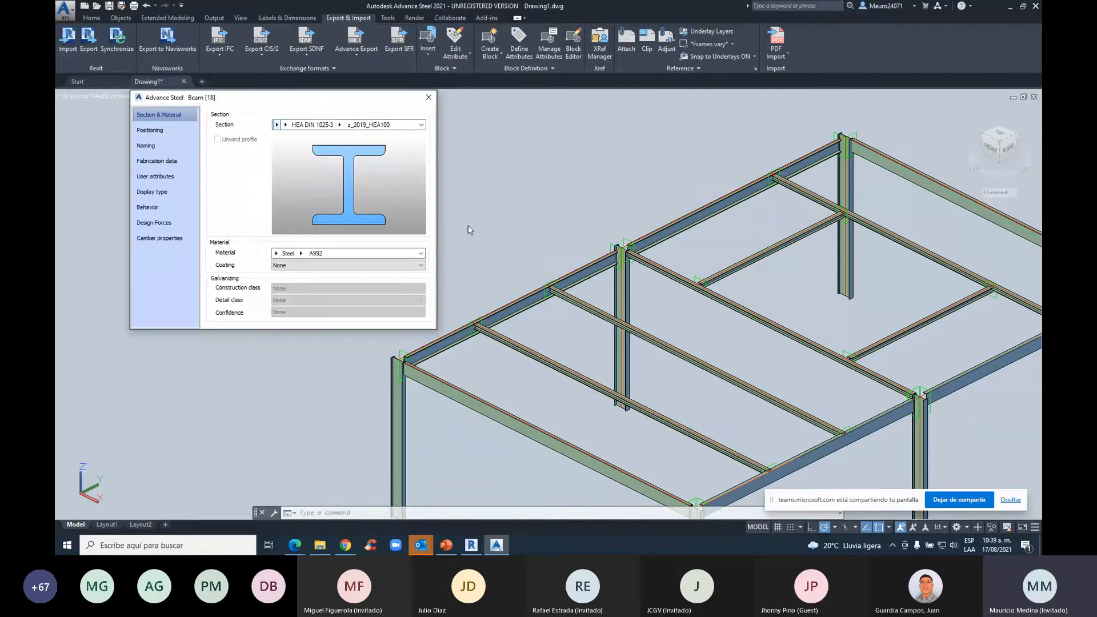
left_click(285, 124)
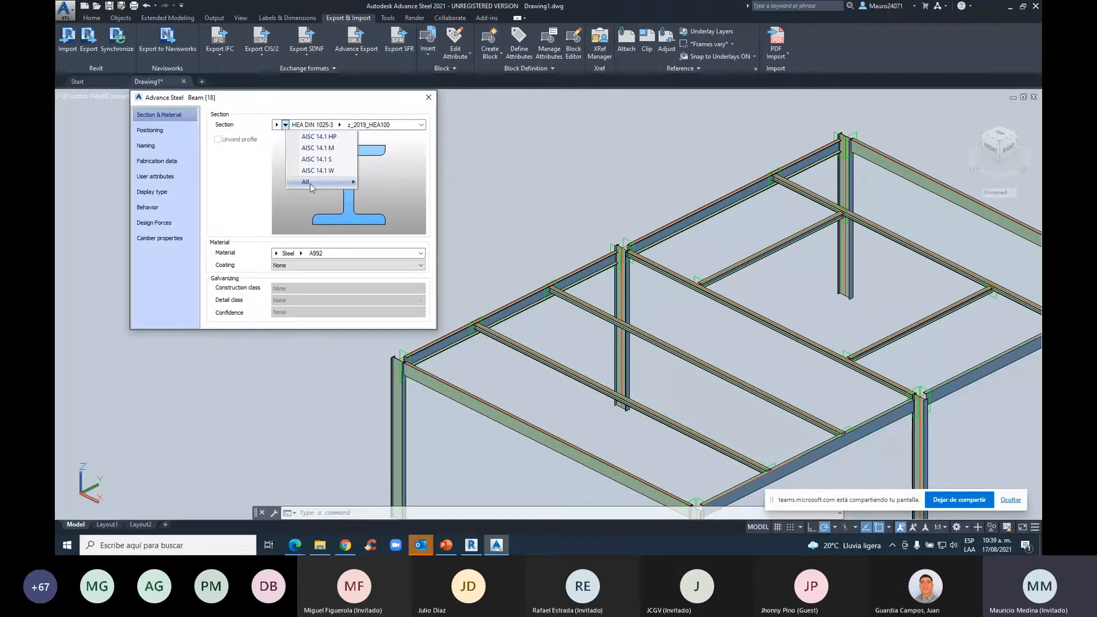
mouse_move(311, 187)
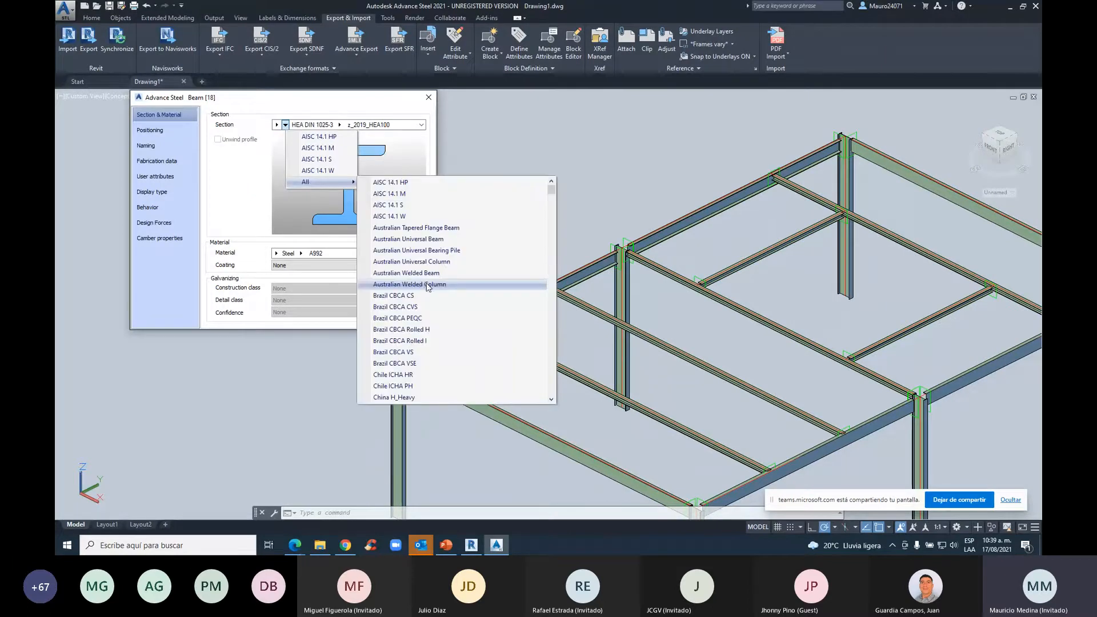
left_click(277, 125)
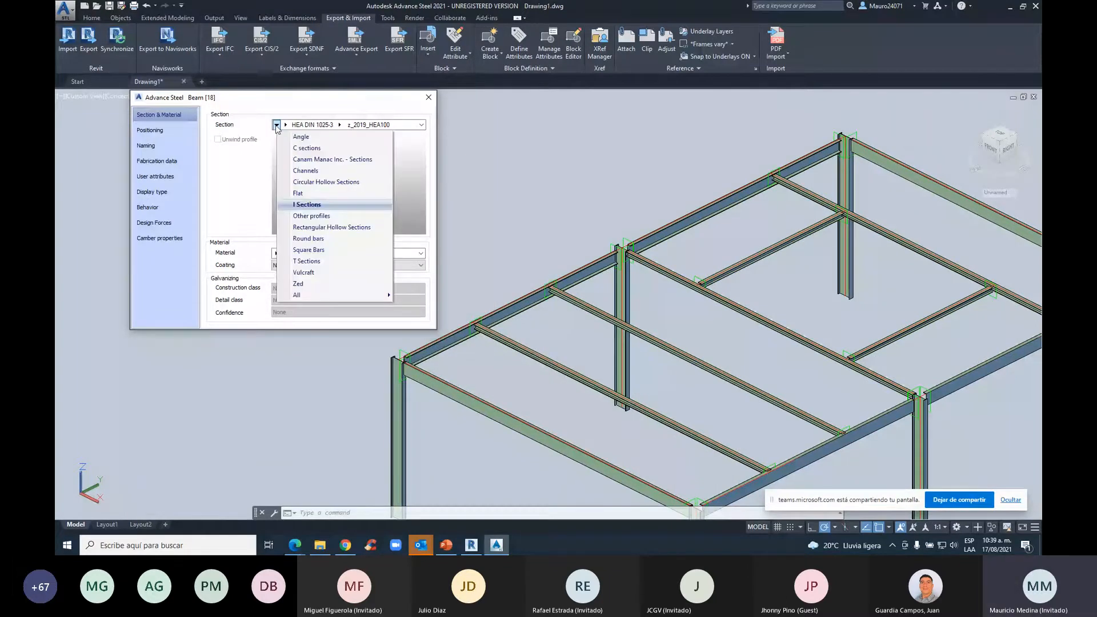
left_click(295, 170)
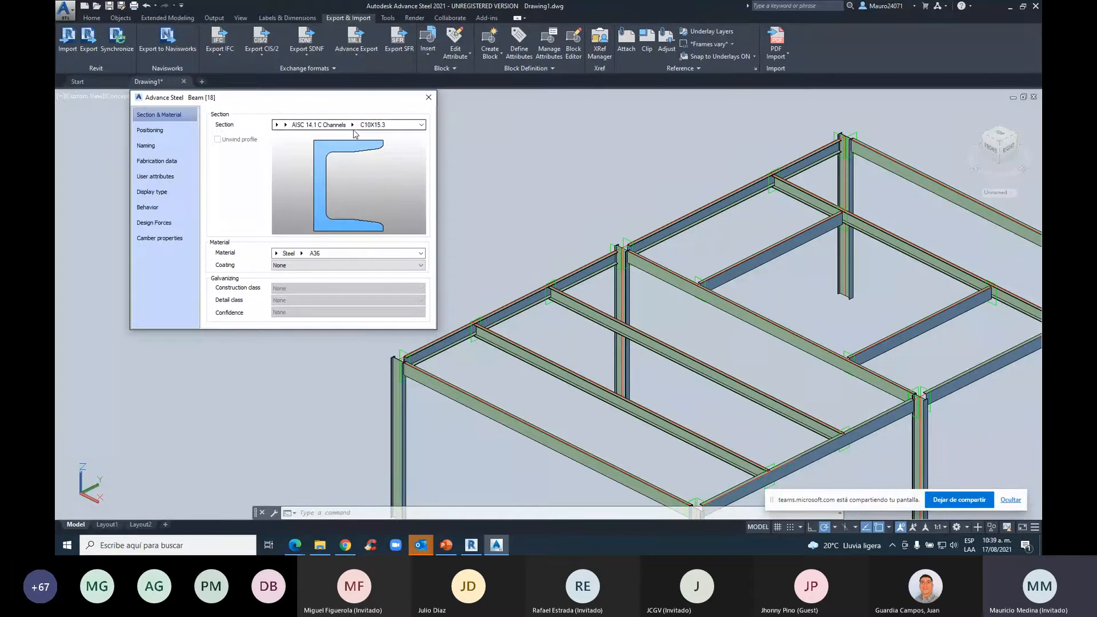
Review the available channel families and AISC 14.1 C channel sizes, and close the beam properties
left_click(285, 125)
left_click(297, 125)
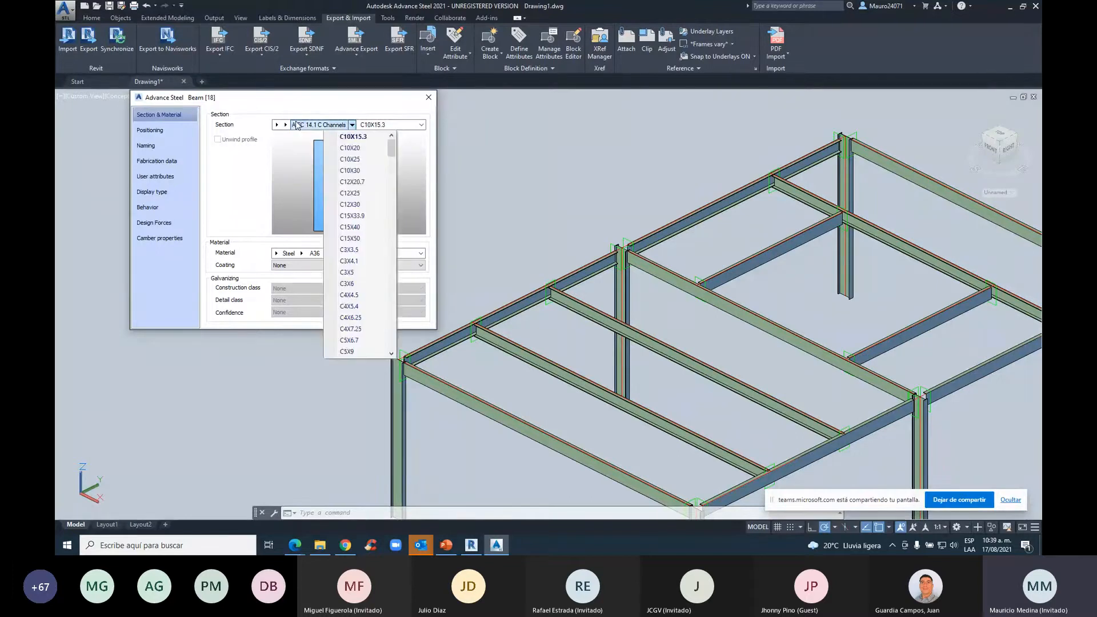
left_click(285, 125)
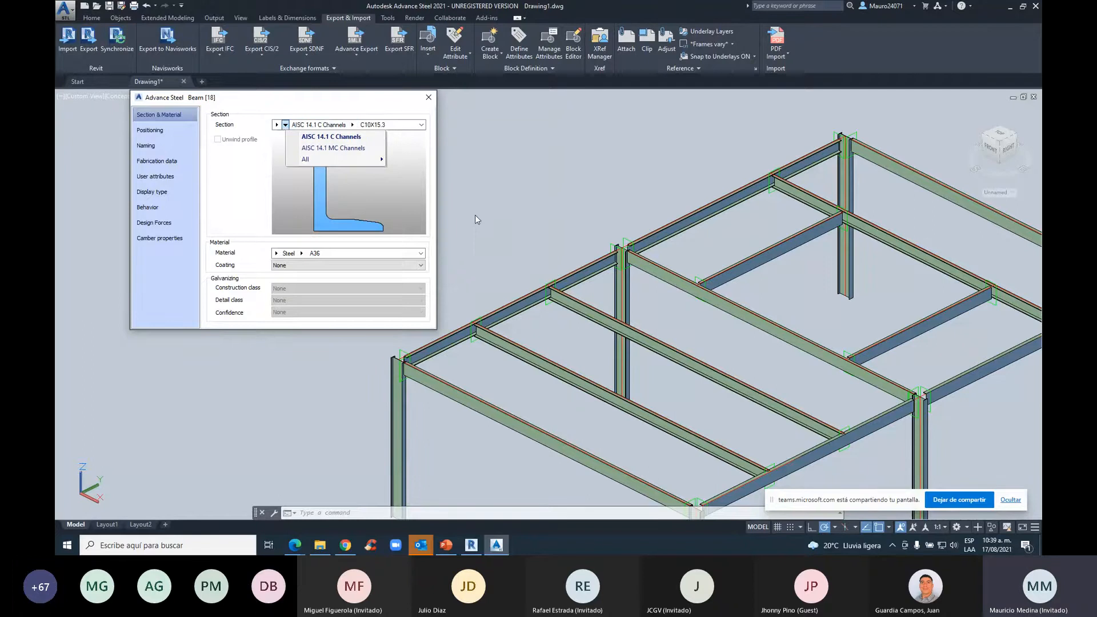
key("Escape")
key("Escape")
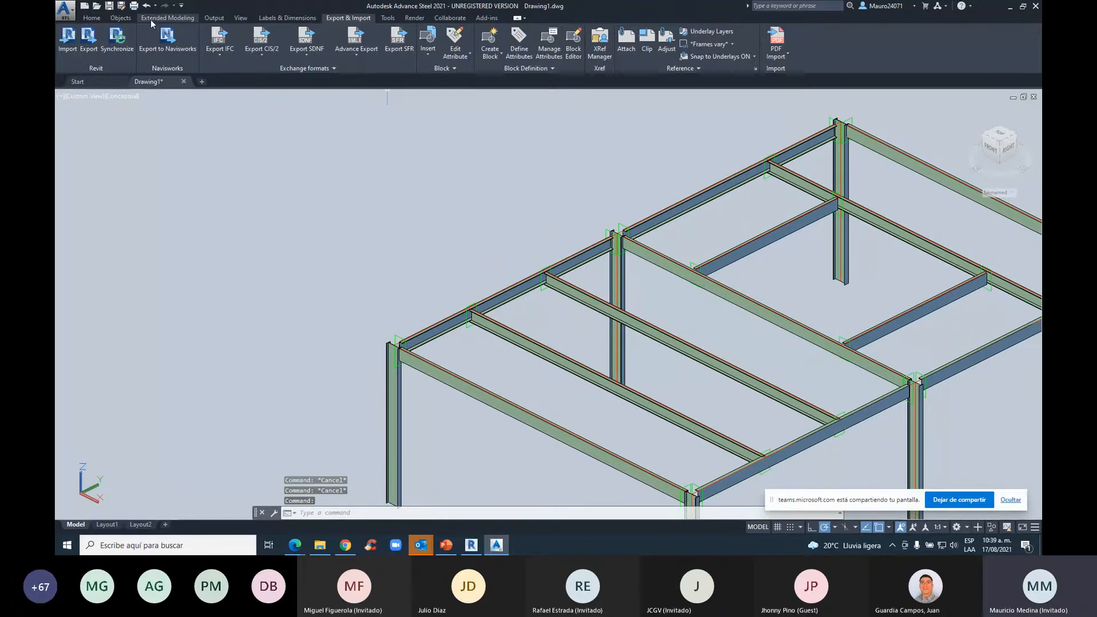
left_click(388, 18)
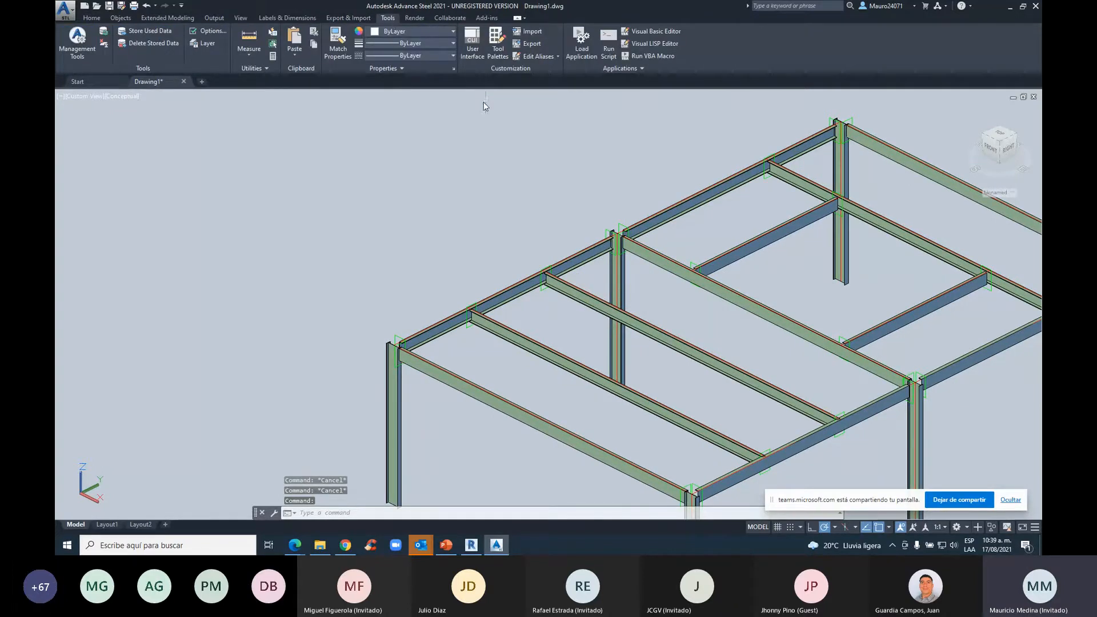
left_click(338, 44)
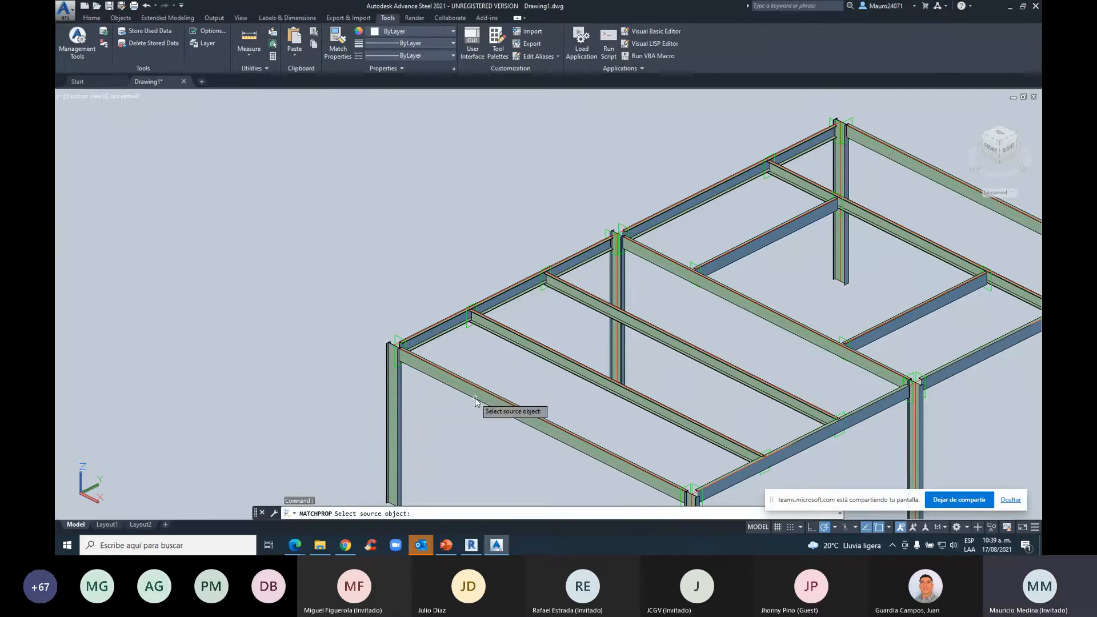
middle_click_drag(575, 321, 463, 305)
key("Escape")
key("Escape")
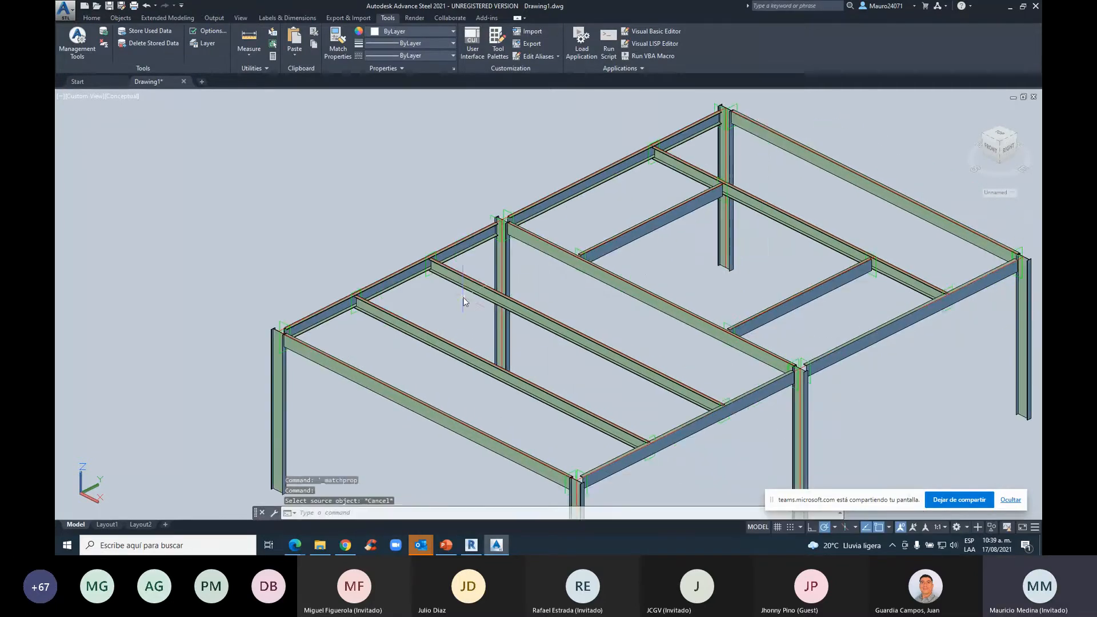
scroll(707, 285, "up", 4)
scroll(708, 286, "down", 4)
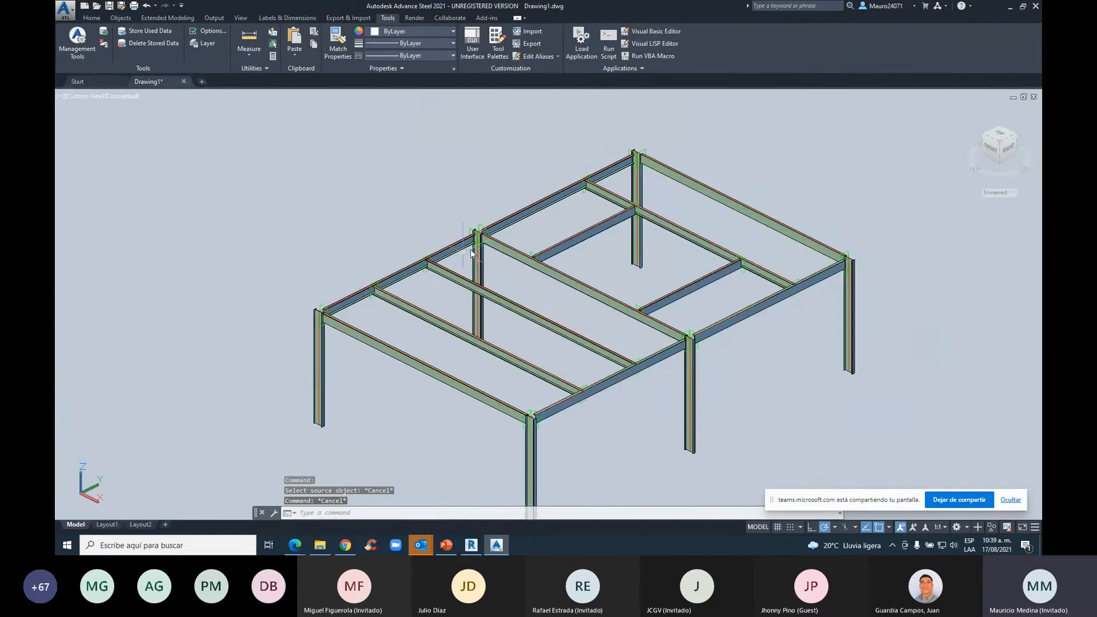
scroll(454, 264, "up", 3)
scroll(455, 255, "down", 3)
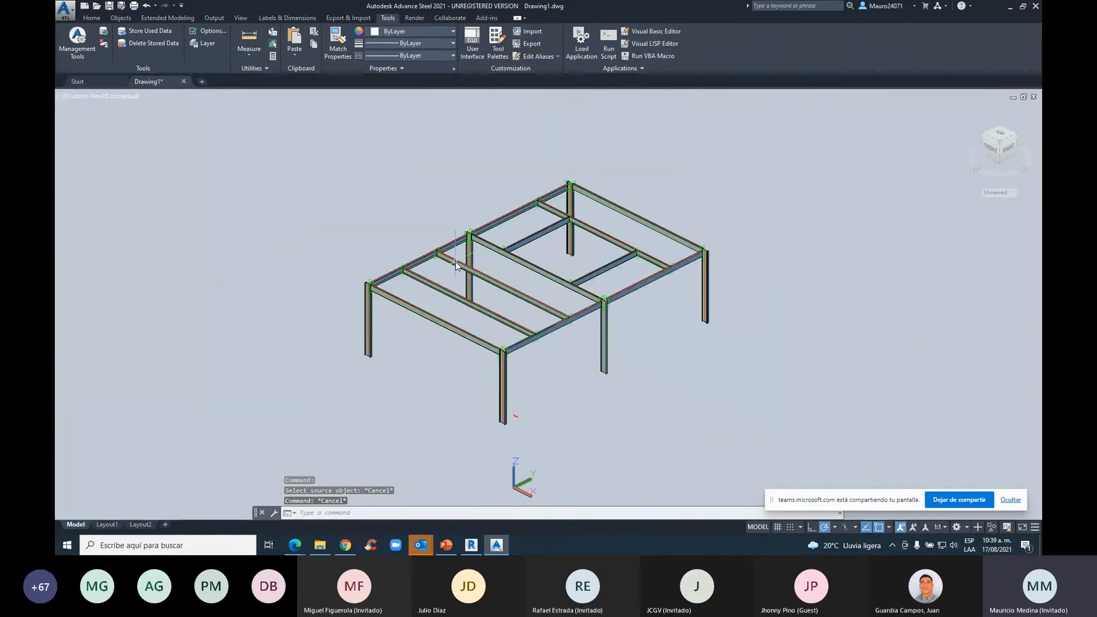
scroll(485, 289, "up", 5)
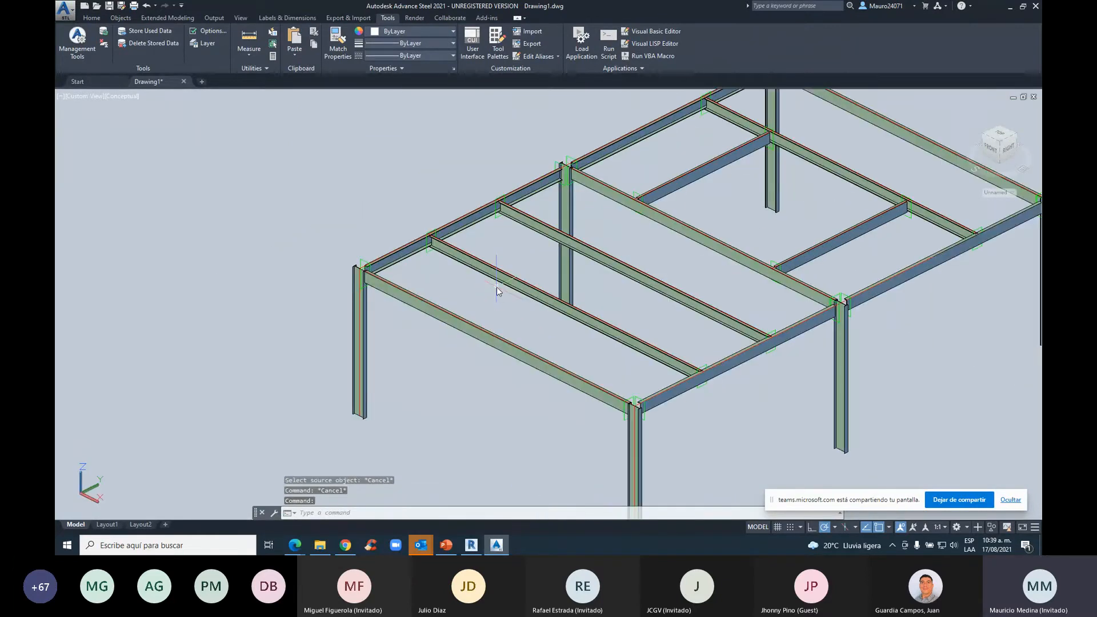
middle_click_drag(496, 287, 445, 287)
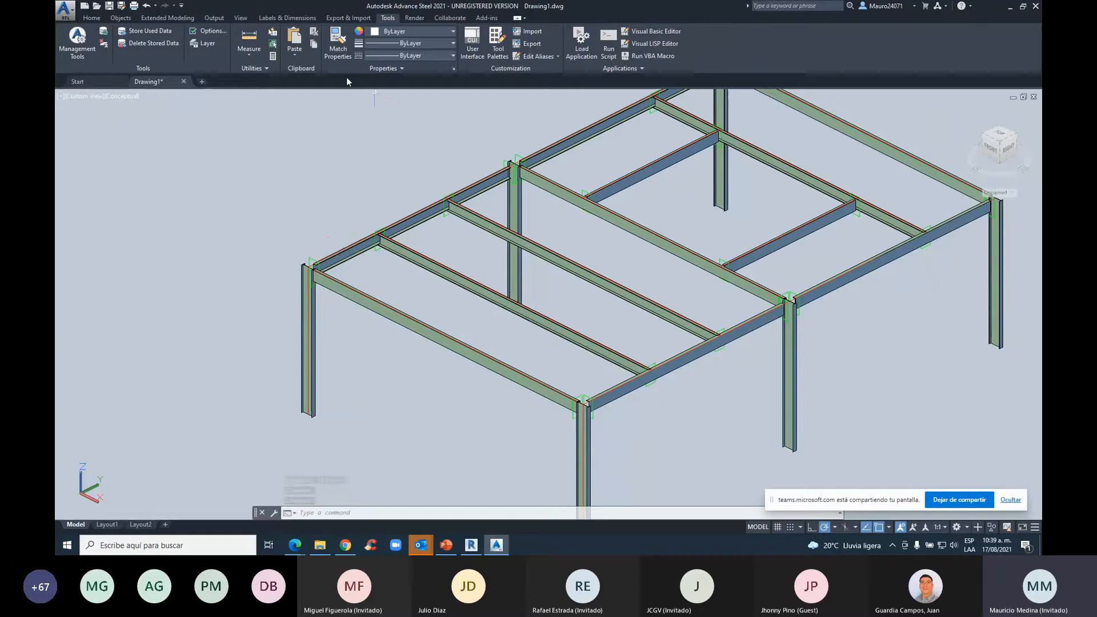
Open the Connection Vault and show its Plates at beam joints, with the palette placed clear of most of the frame
left_click(91, 18)
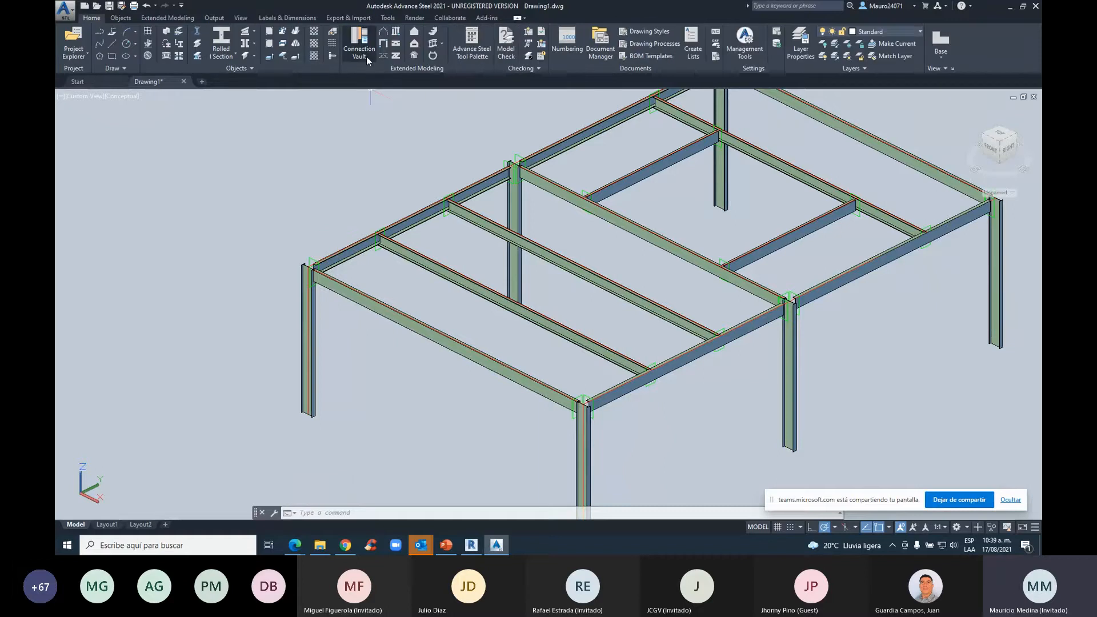
left_click(366, 57)
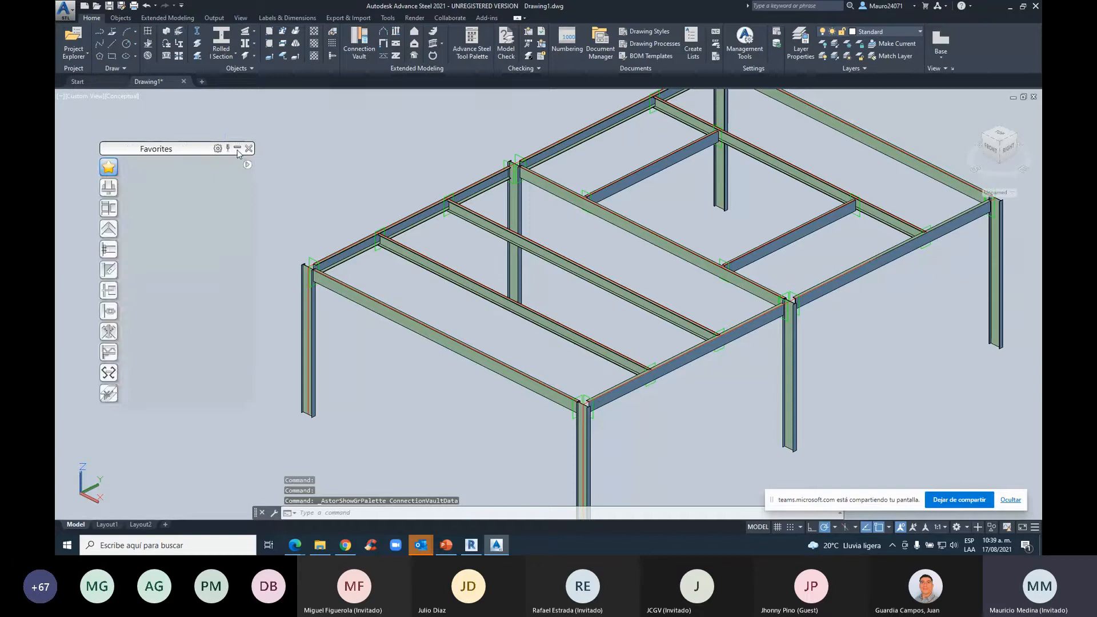
left_click_drag(238, 151, 371, 116)
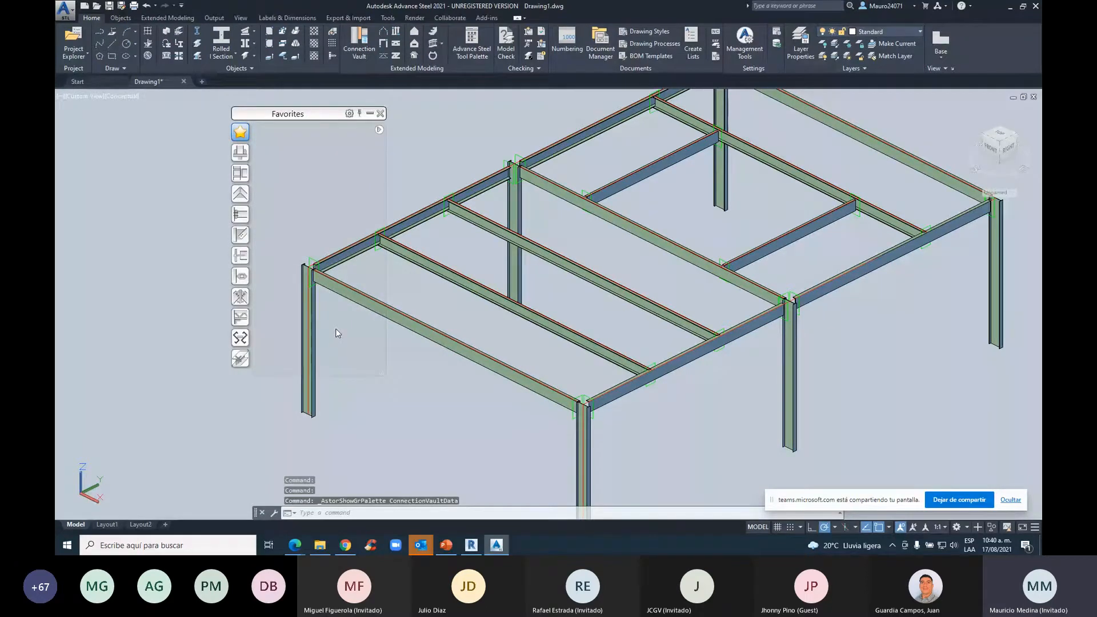
left_click(240, 153)
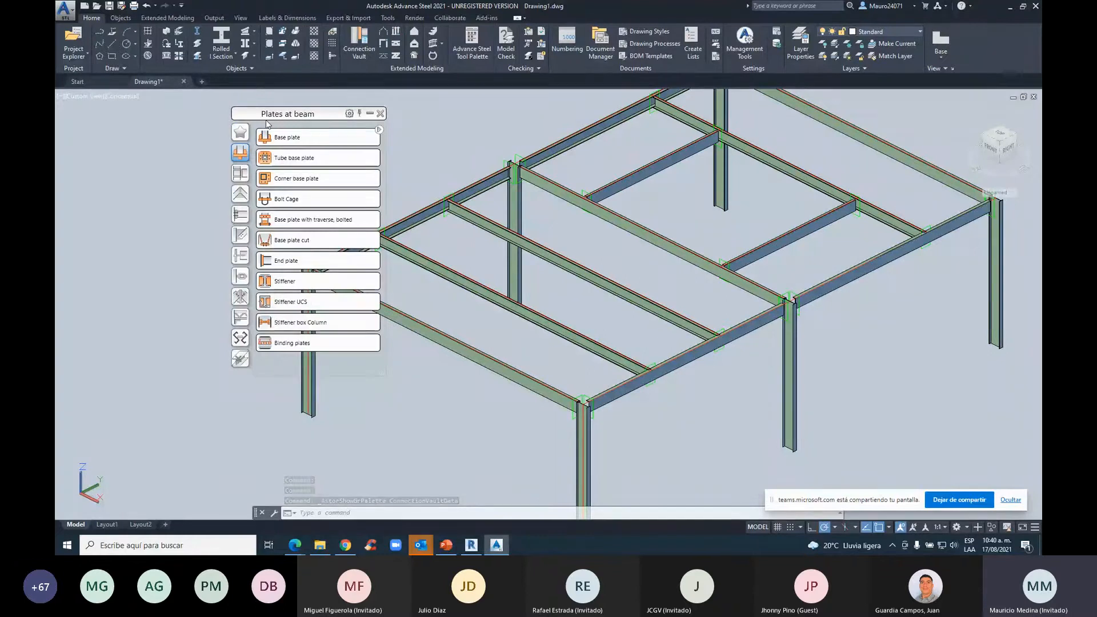
left_click_drag(267, 121, 219, 117)
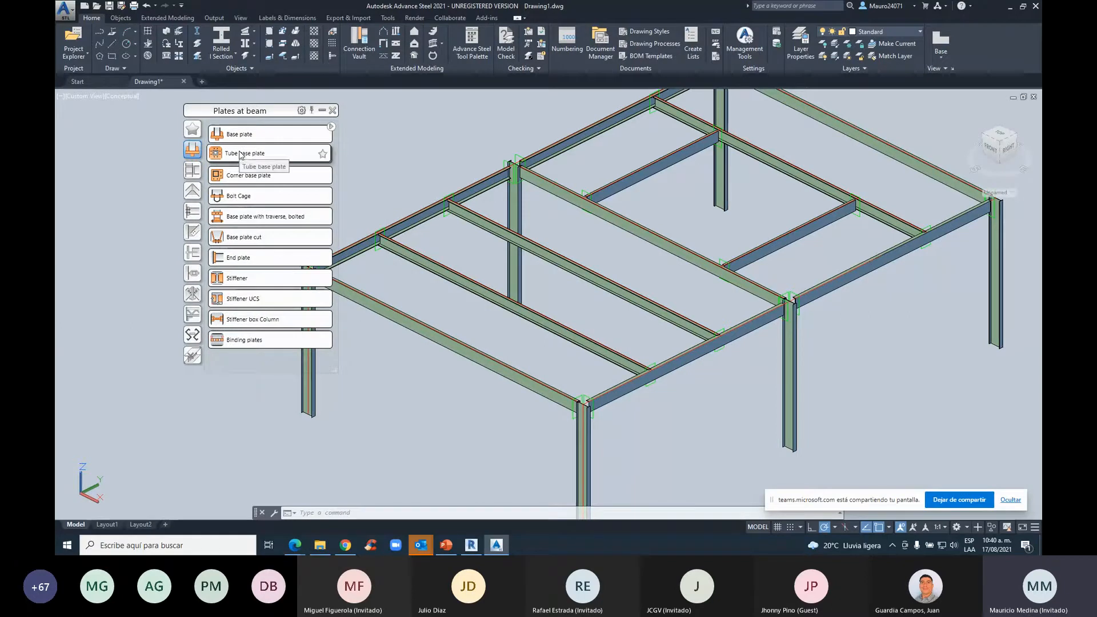
Review the preview, selection order and options of the tube base plate joint, and collapse its description
left_click(331, 128)
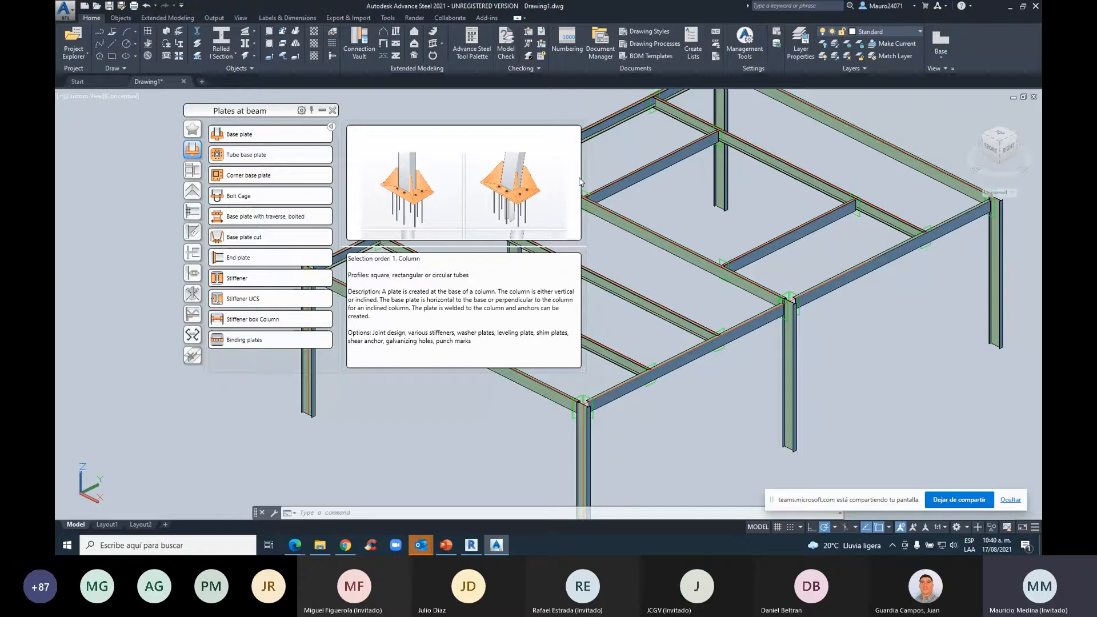
middle_click_drag(578, 177, 814, 234)
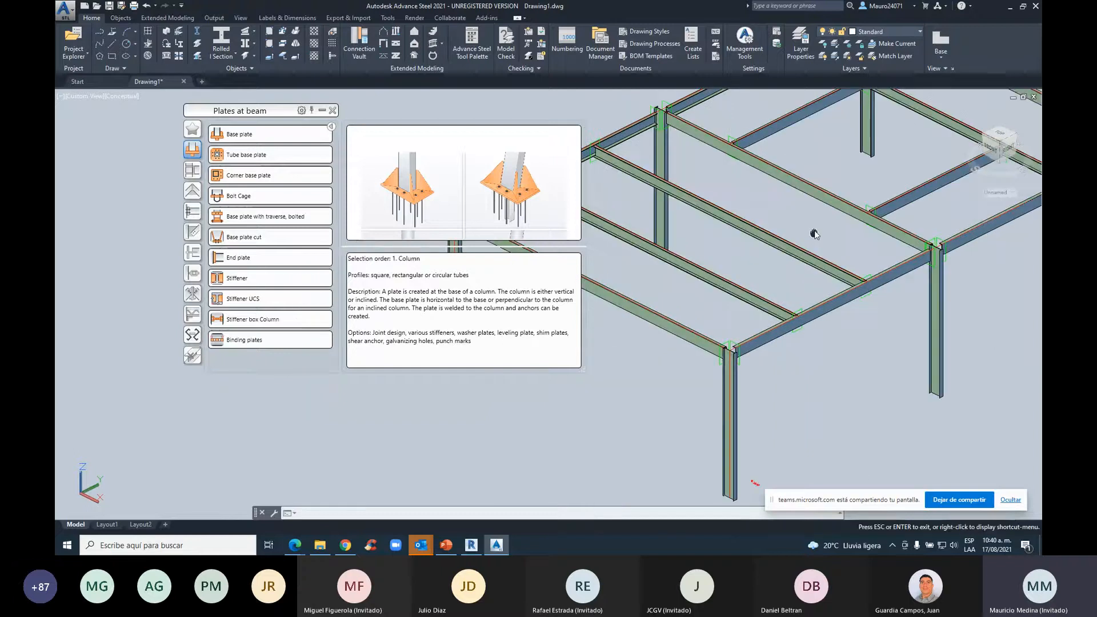
scroll(735, 353, "up", 5)
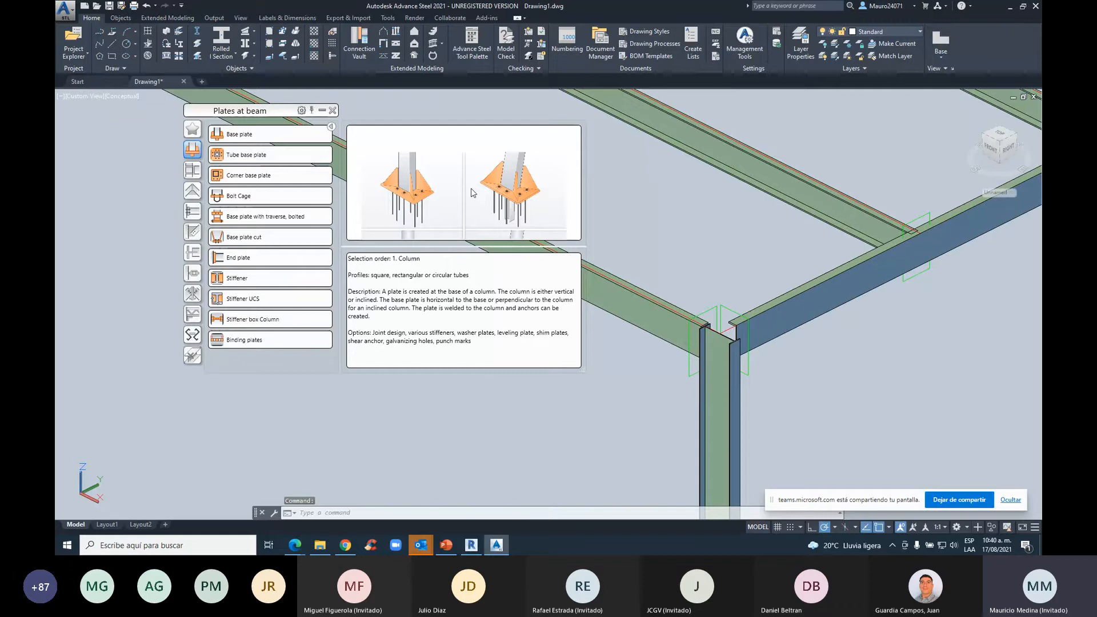
mouse_move(247, 170)
left_click(332, 126)
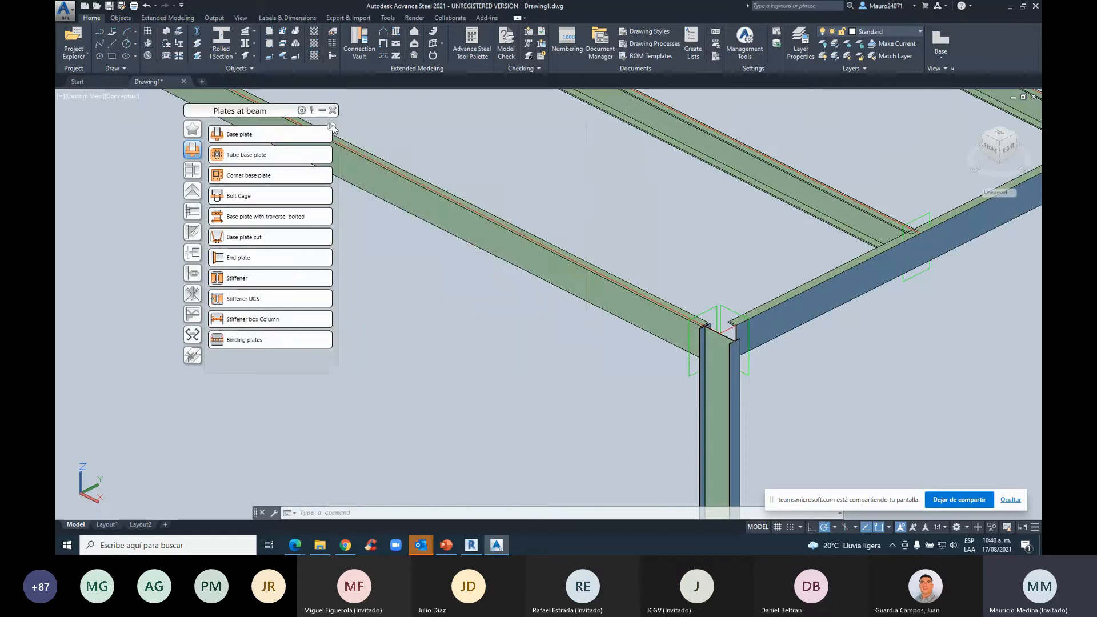
Start the base plate joint and review the previews, selection order and options of the column base plate variants
left_click(272, 142)
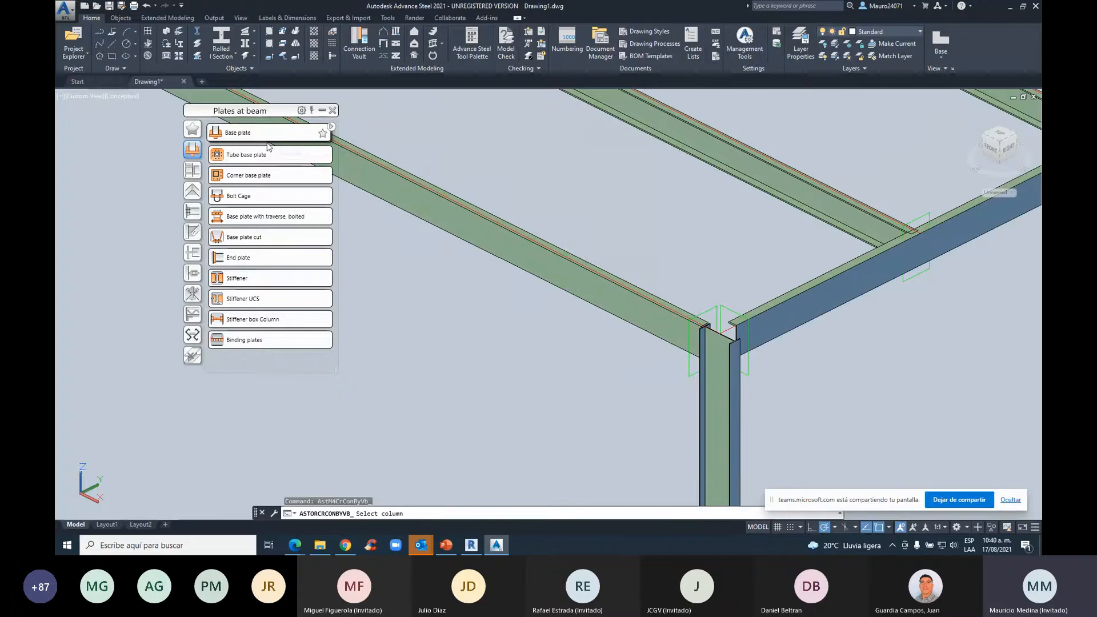
left_click(290, 160)
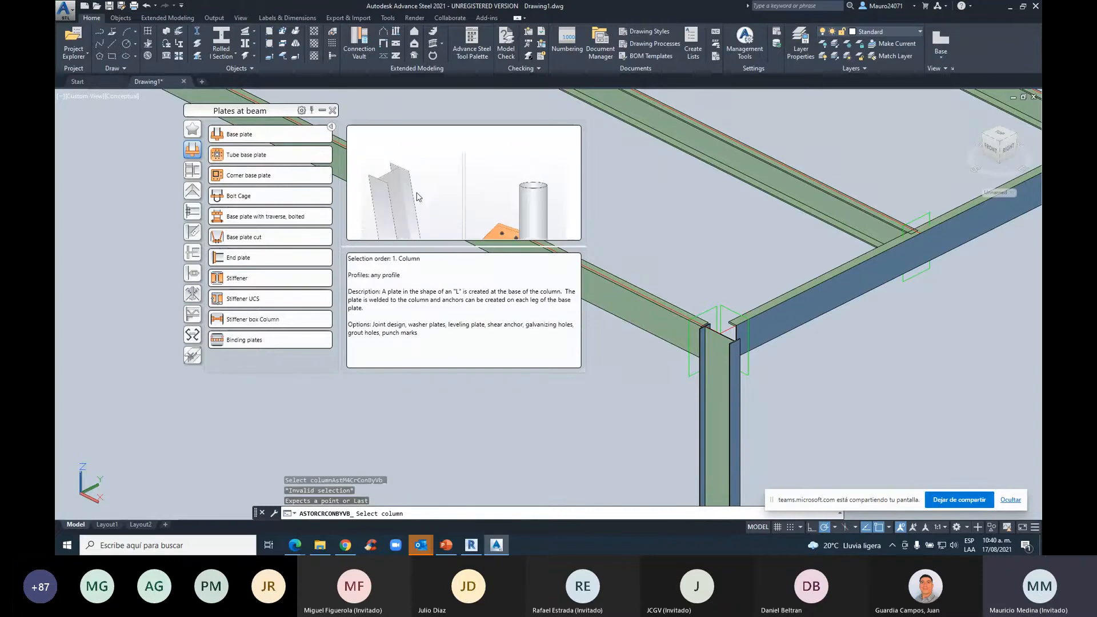
left_click_drag(450, 247, 447, 188)
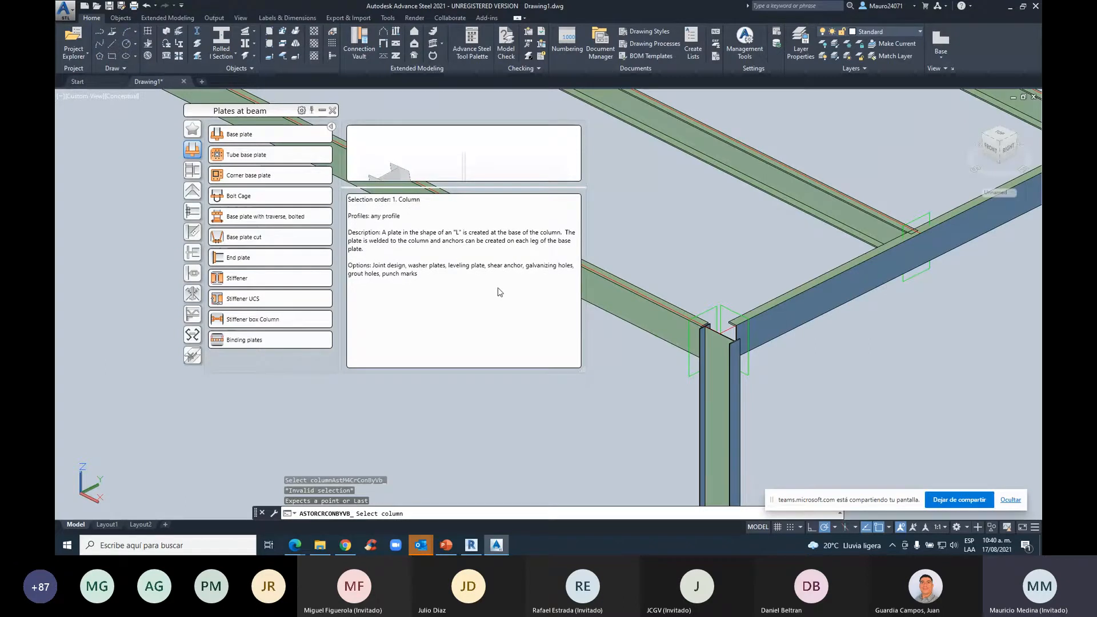
scroll(625, 365, "down", 1)
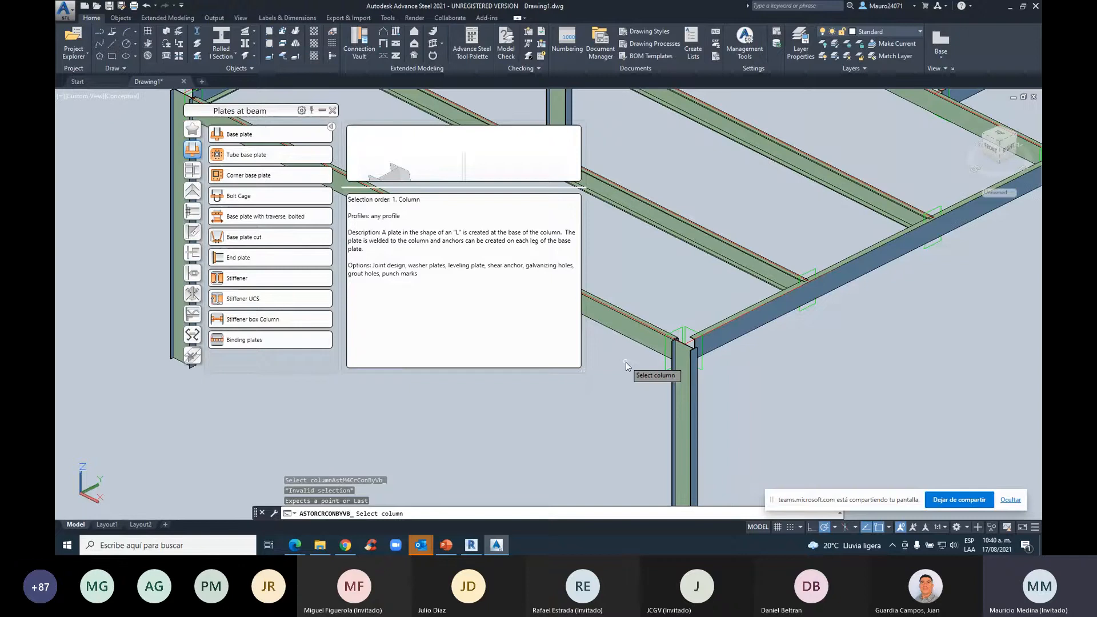
scroll(626, 362, "down", 1)
scroll(634, 332, "up", 1)
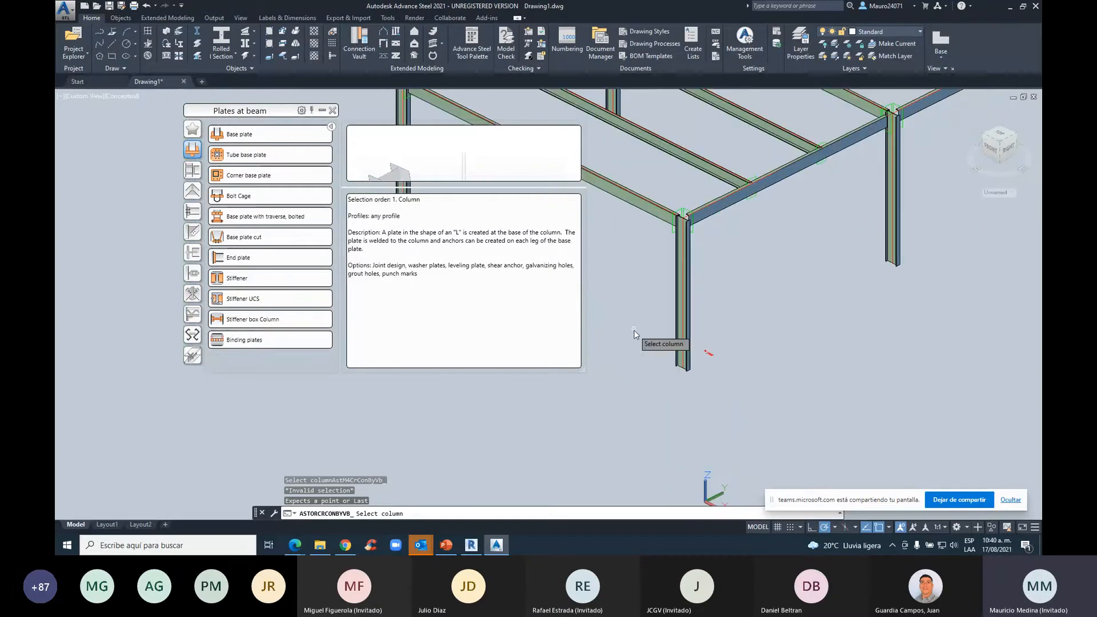
middle_click_drag(635, 334, 706, 358)
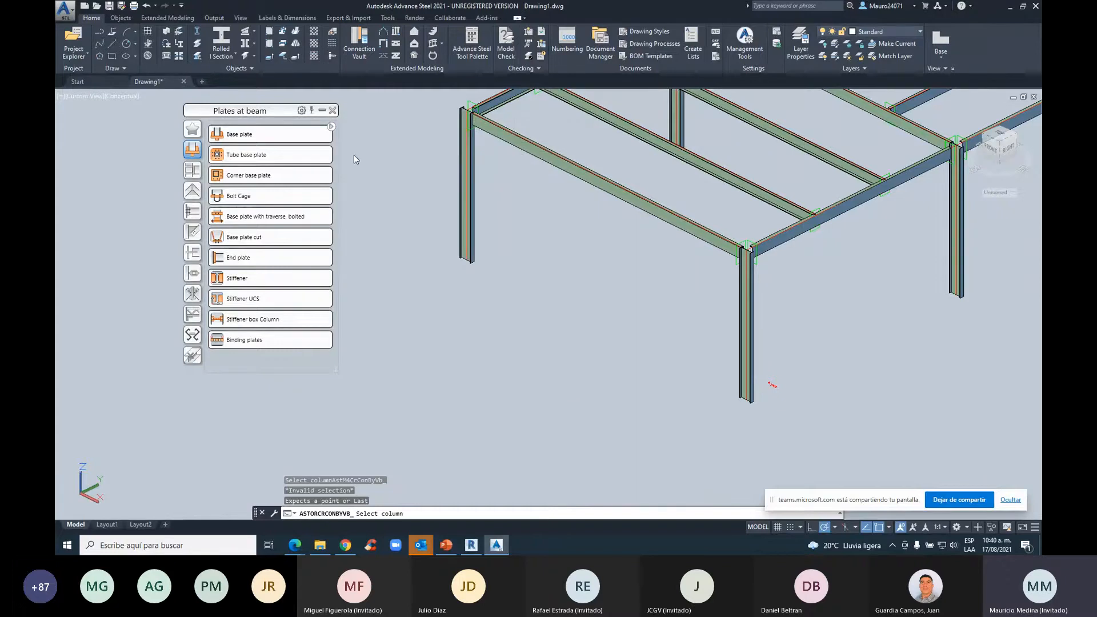
left_click(332, 127)
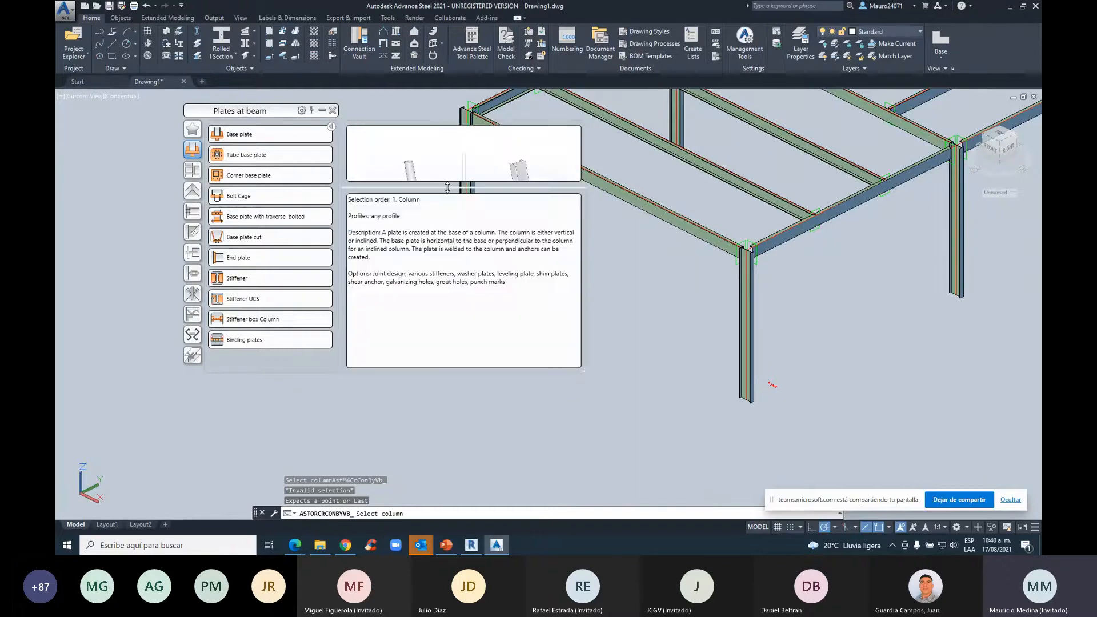
left_click_drag(448, 187, 447, 203)
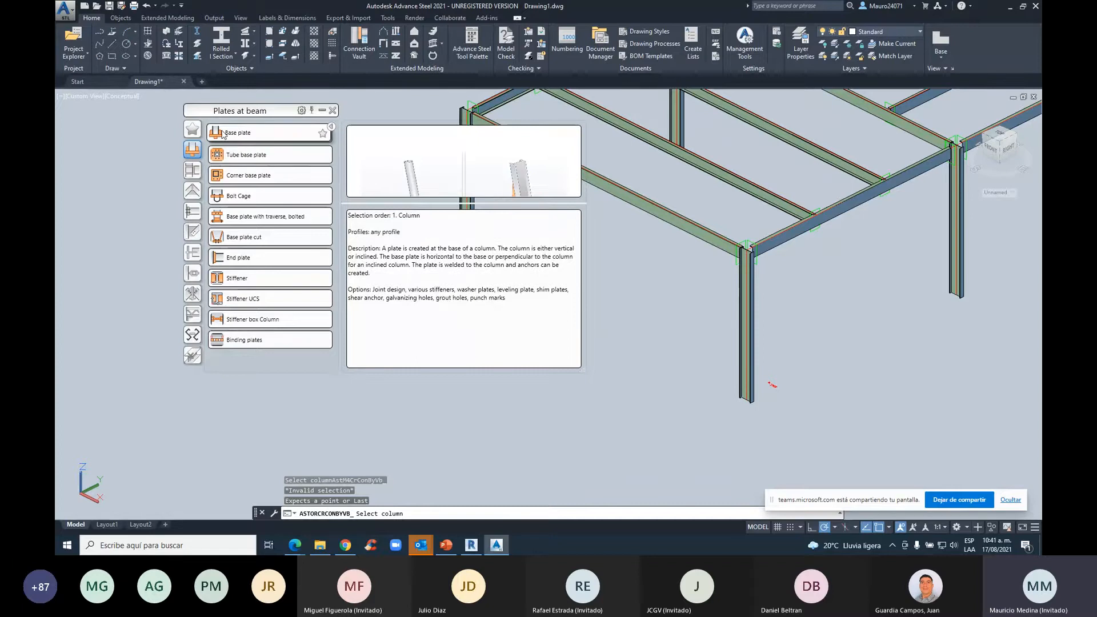
Place the base plate joint at the foot of the front corner column without an additional concrete object
left_click(745, 395)
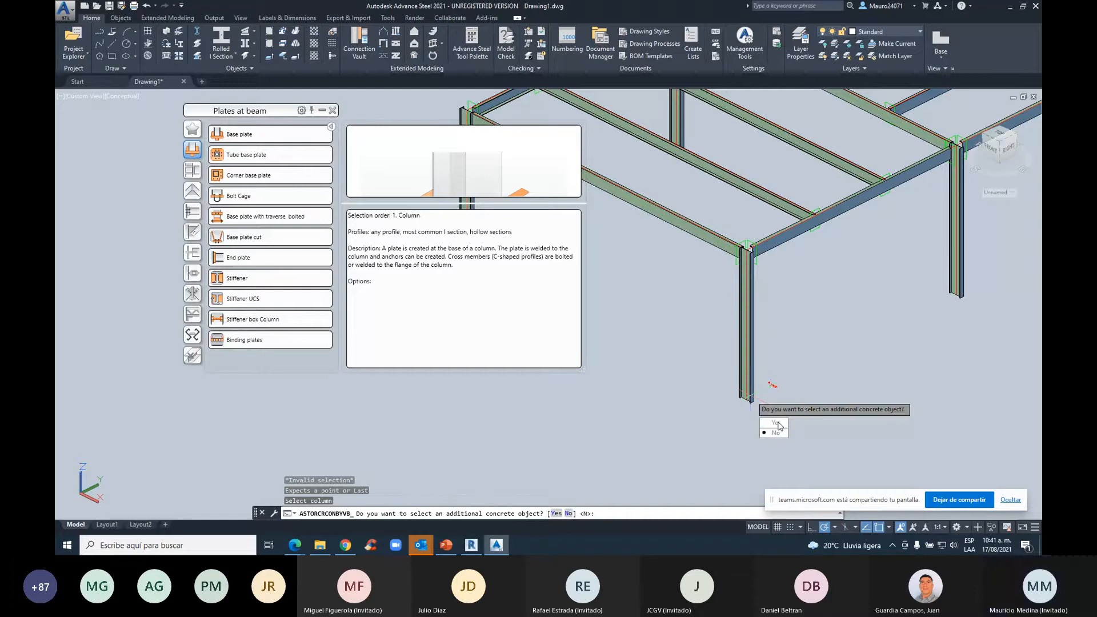
left_click(776, 433)
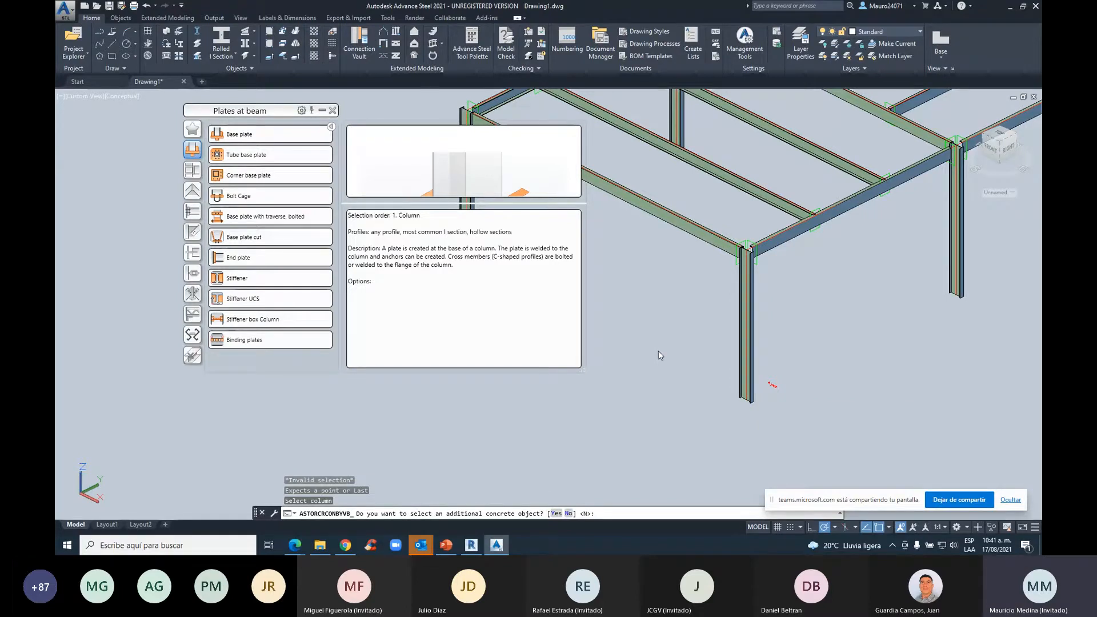
type("N")
key("Return")
scroll(753, 405, "up", 7)
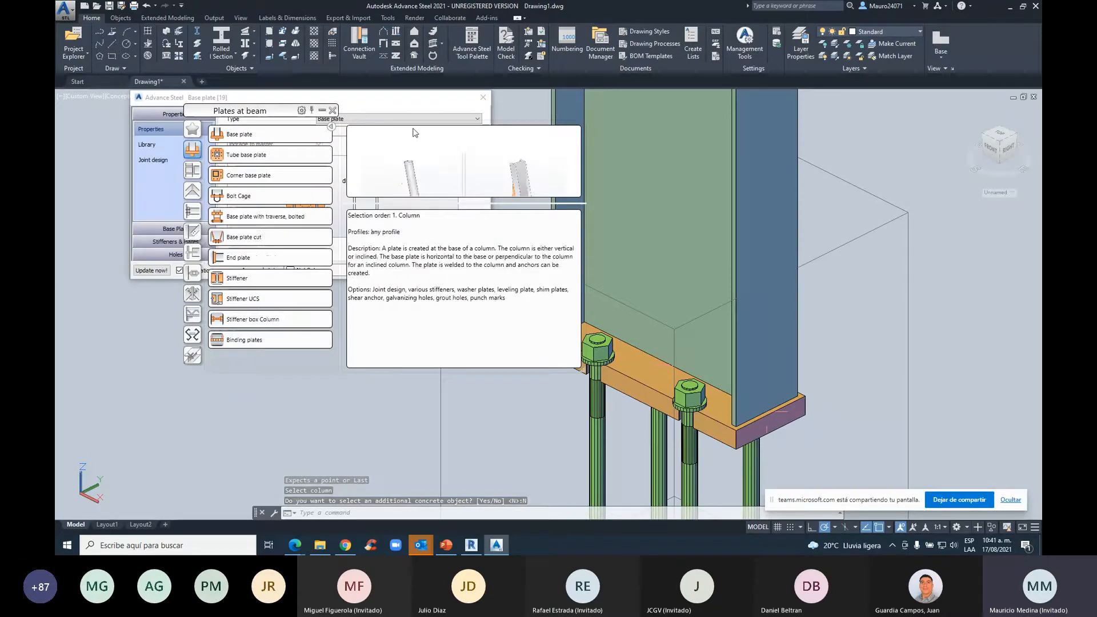
Clear the Connection Vault palette off the joint's properties and show the base plate dimensions
left_click_drag(255, 113, 220, 342)
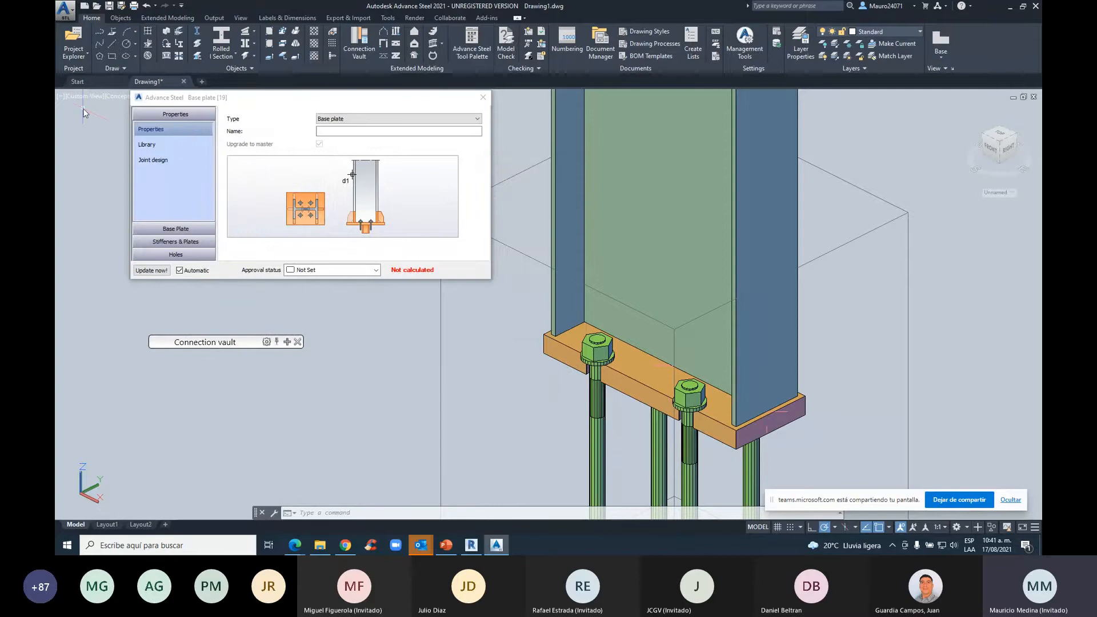
left_click(163, 229)
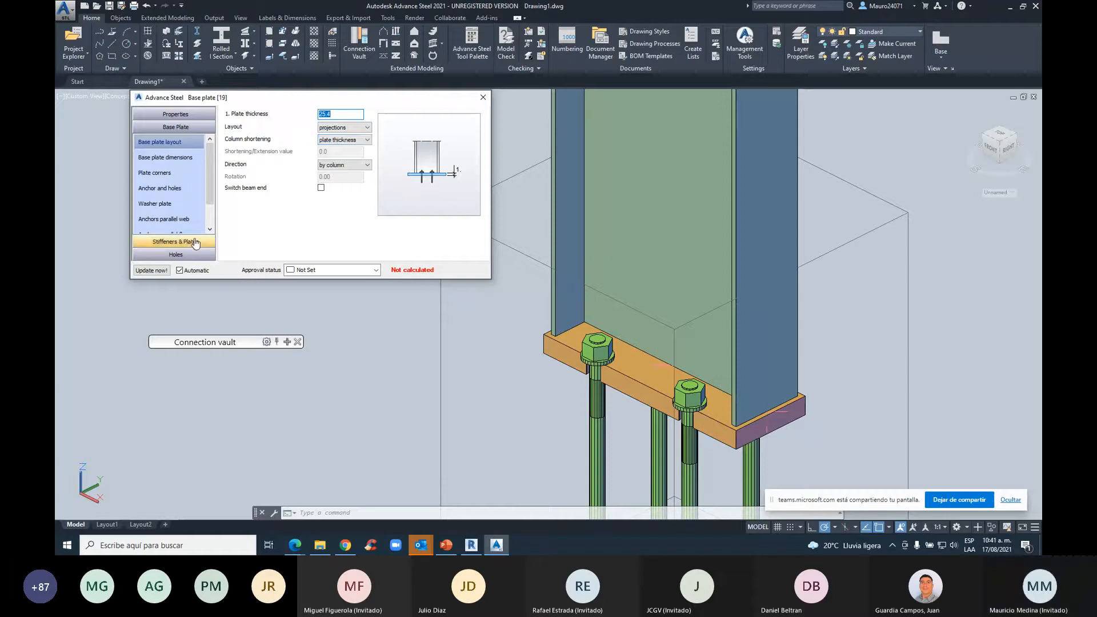
left_click(178, 162)
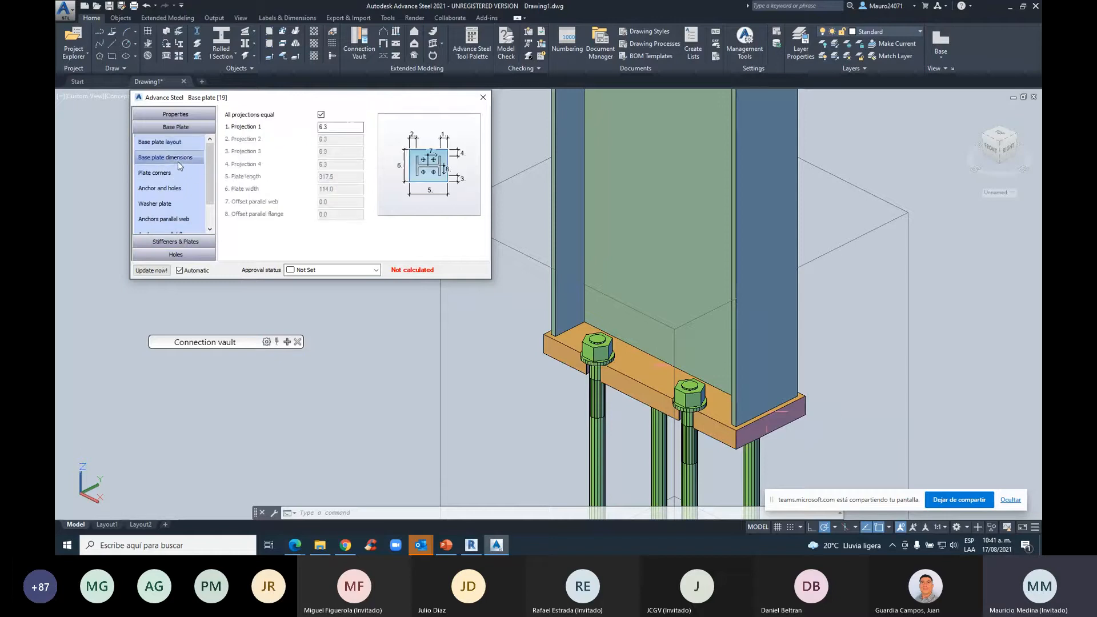
Set all equal projections of the base plate to 20
double_click(349, 126)
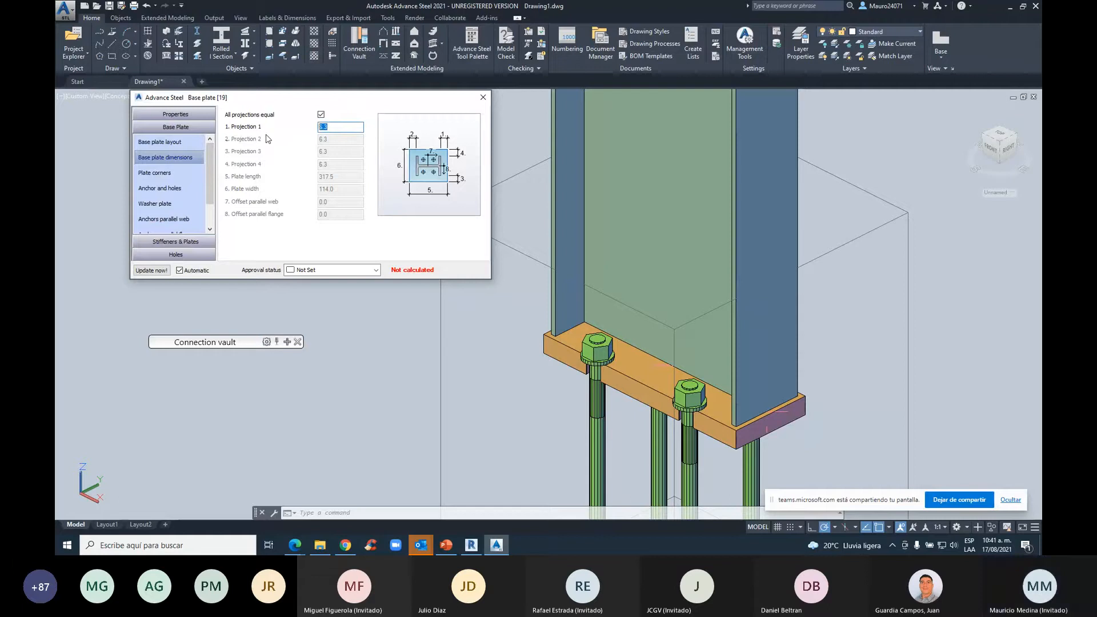
type("20")
key("Return")
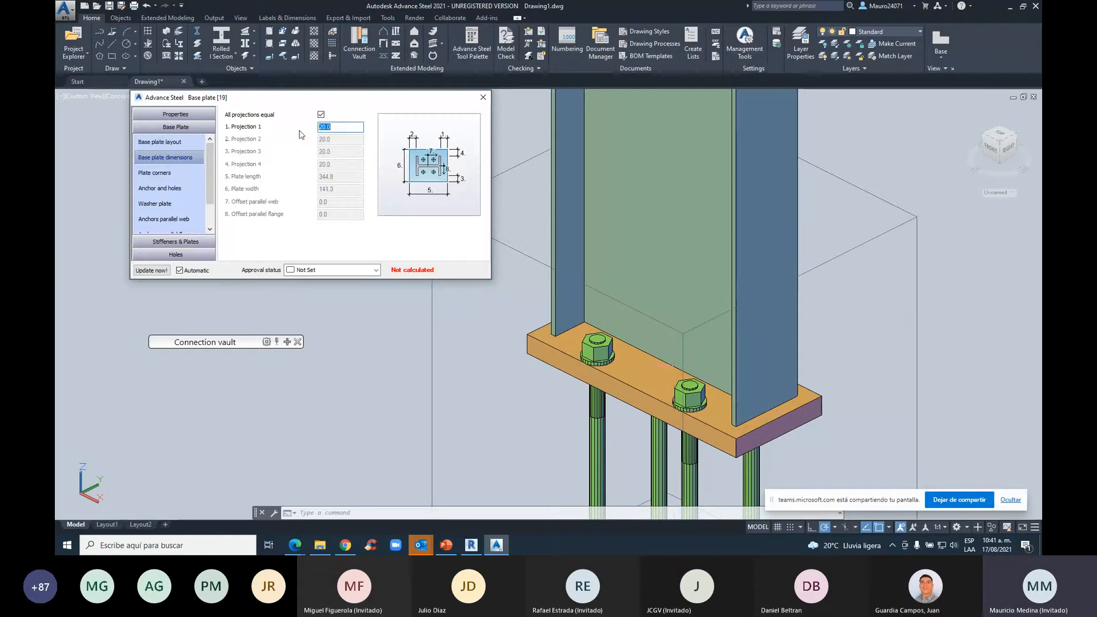
Set all equal projections of the base plate to 80
type("780")
key("BackSpace")
key("BackSpace")
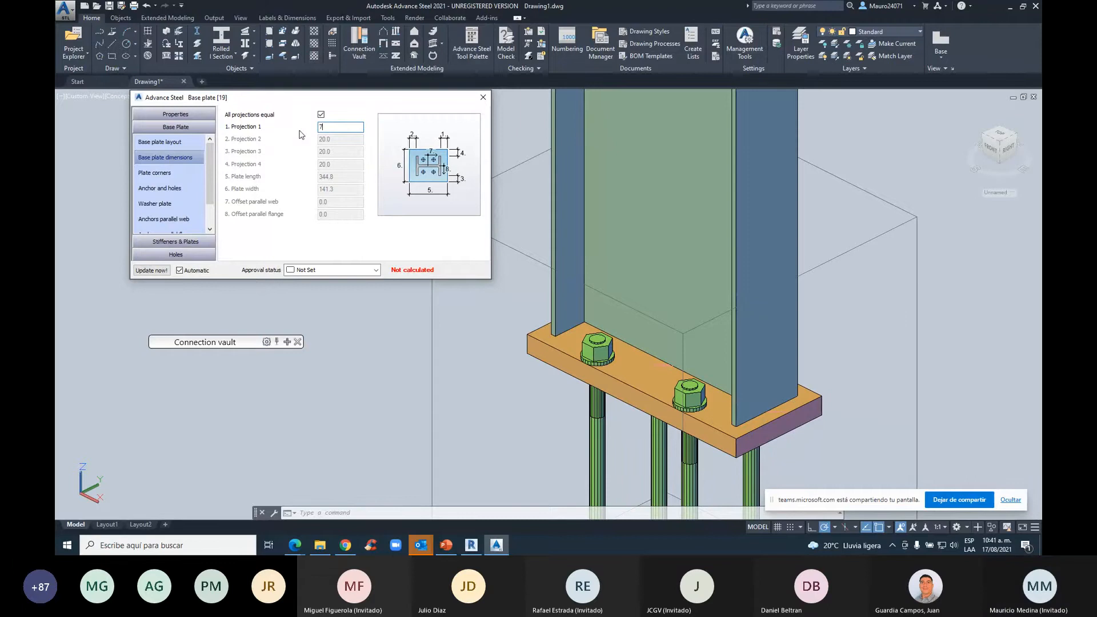
type("80")
key("Return")
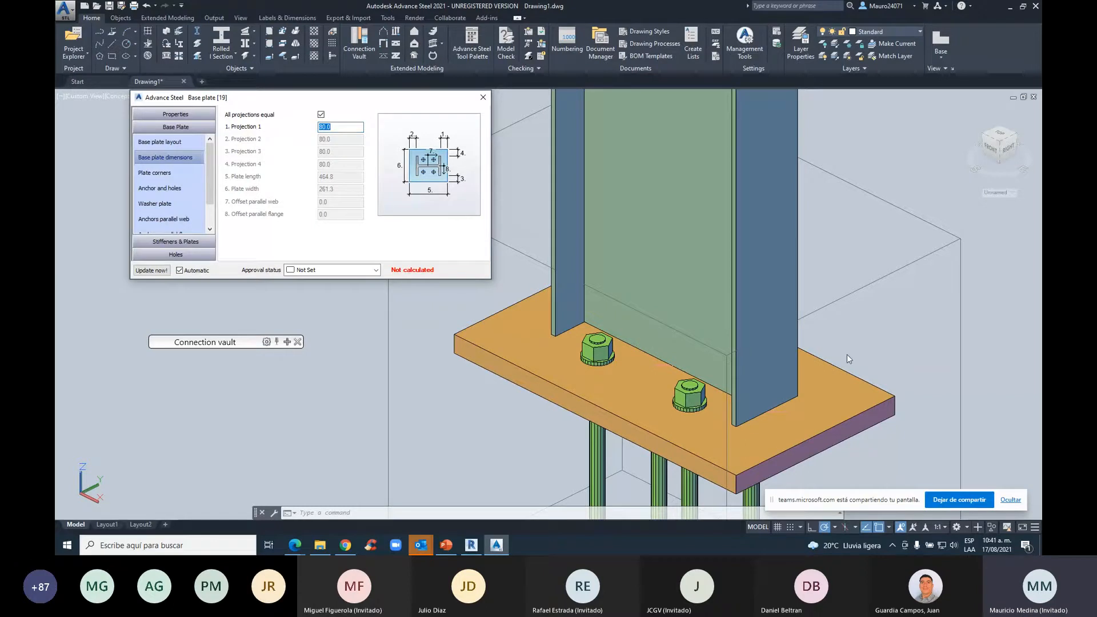
Try Upat UMV anchors for the base plate, choose US Hooked Anchors instead, and close the joint properties
scroll(846, 354, "down", 3)
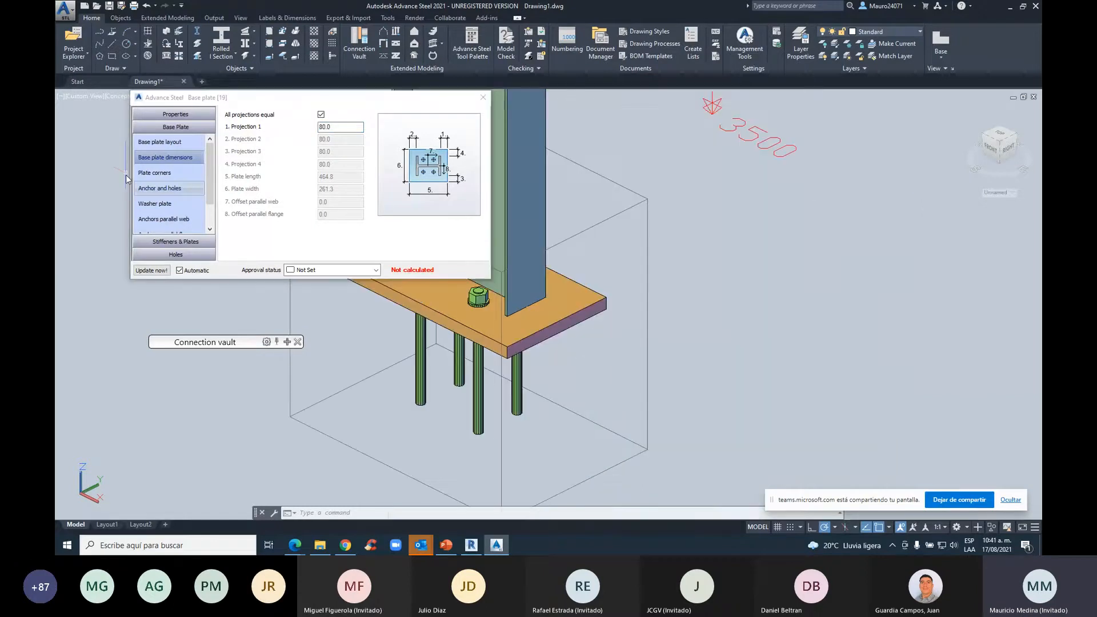
left_click(169, 188)
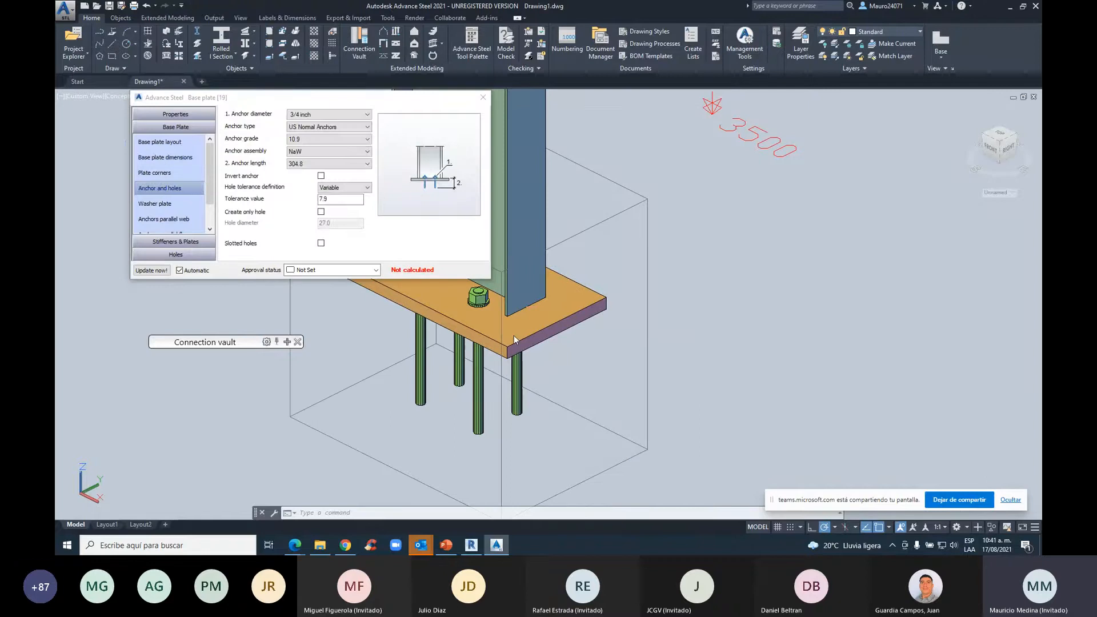
left_click(347, 114)
left_click(314, 153)
left_click(313, 128)
left_click(313, 267)
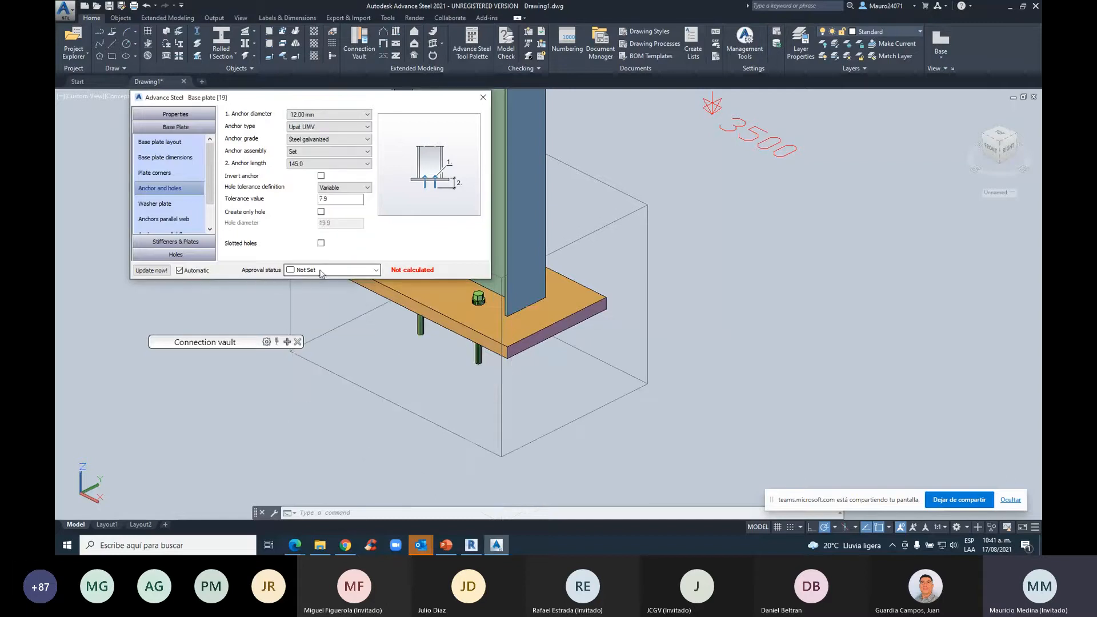
left_click(328, 128)
left_click(324, 284)
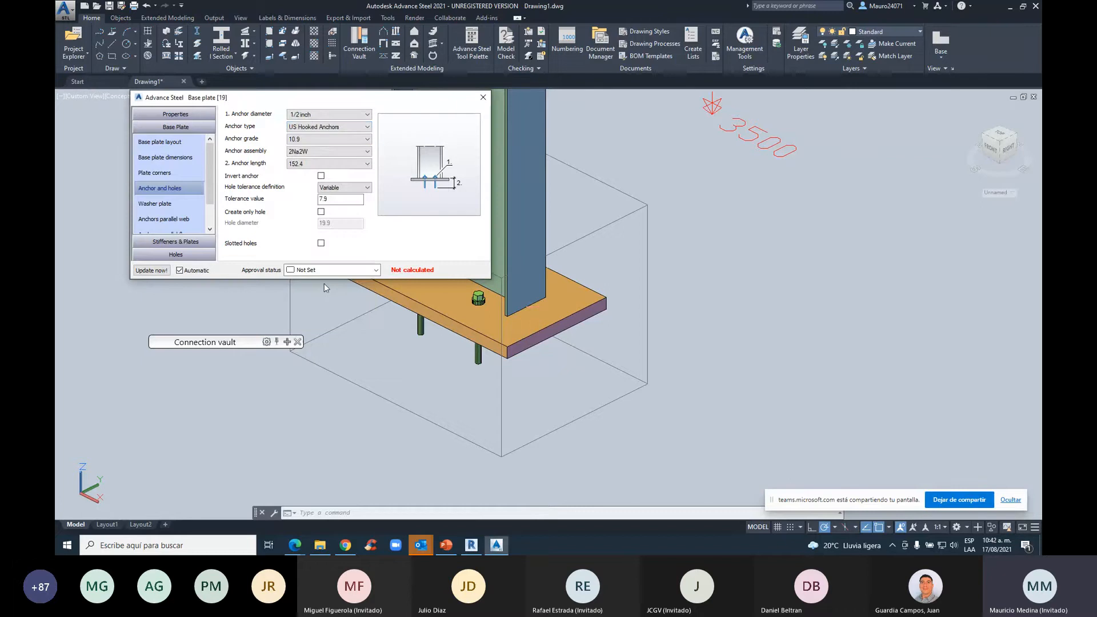
middle_click_drag(476, 357, 638, 395)
scroll(637, 394, "up", 2)
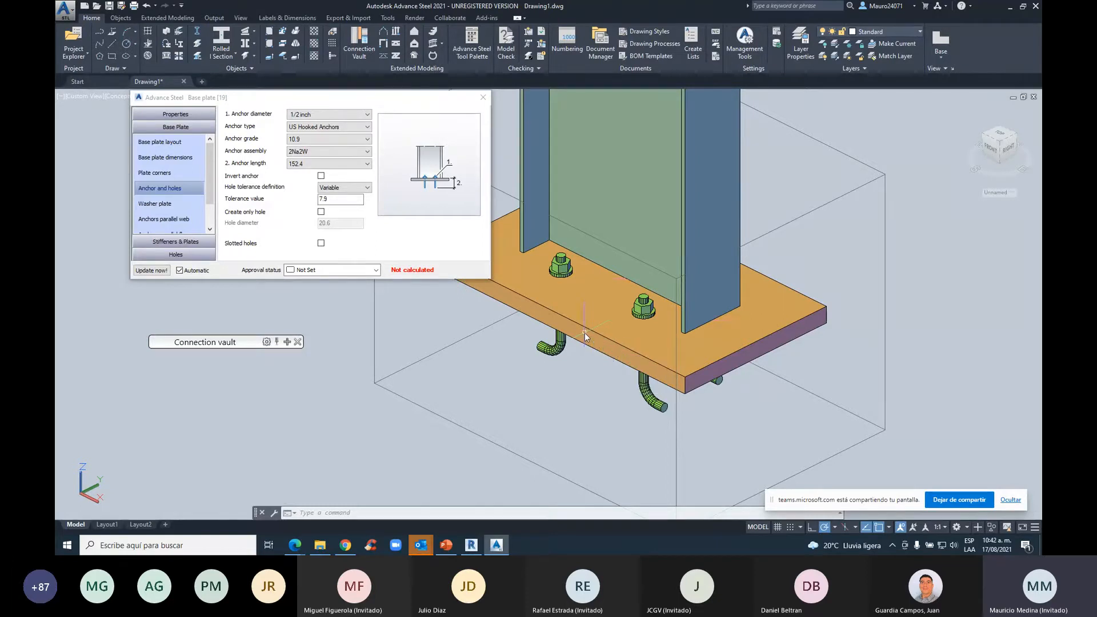
left_click(483, 97)
Examine the base plate and its anchors on the corner column, both within the whole frame and close up
scroll(472, 279, "down", 5)
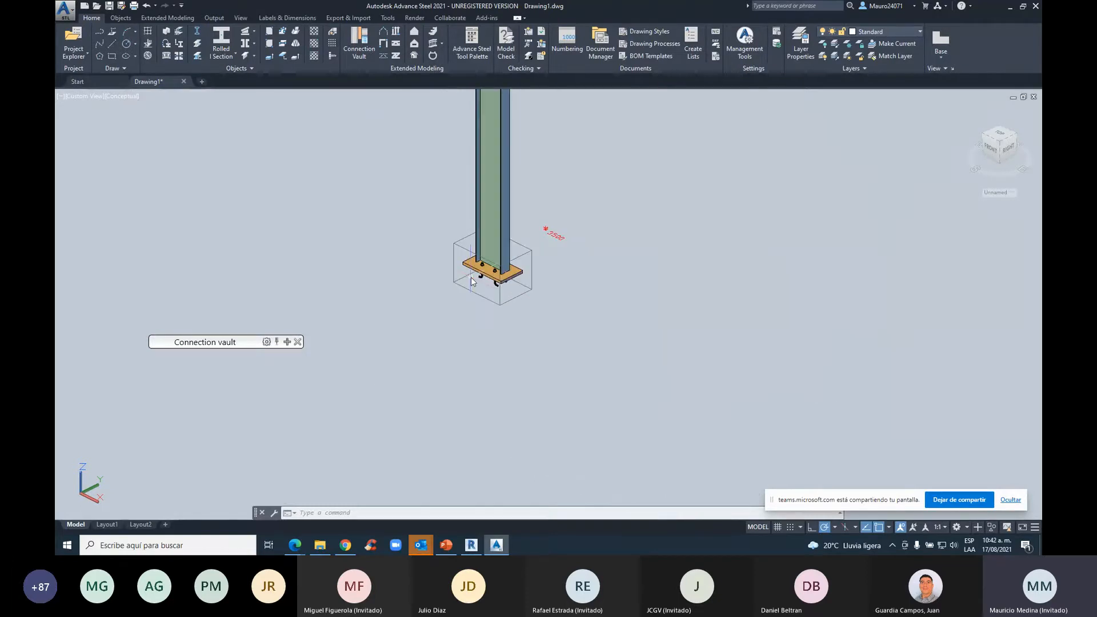
middle_click_drag(471, 278, 640, 394)
scroll(489, 358, "down", 4)
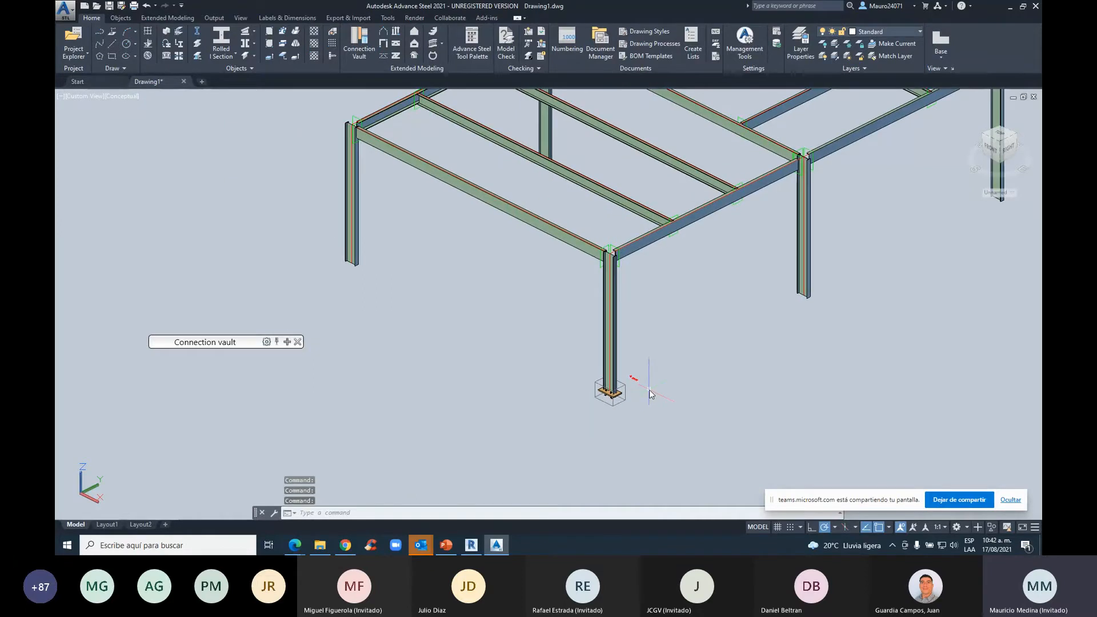
scroll(615, 403, "down", 2)
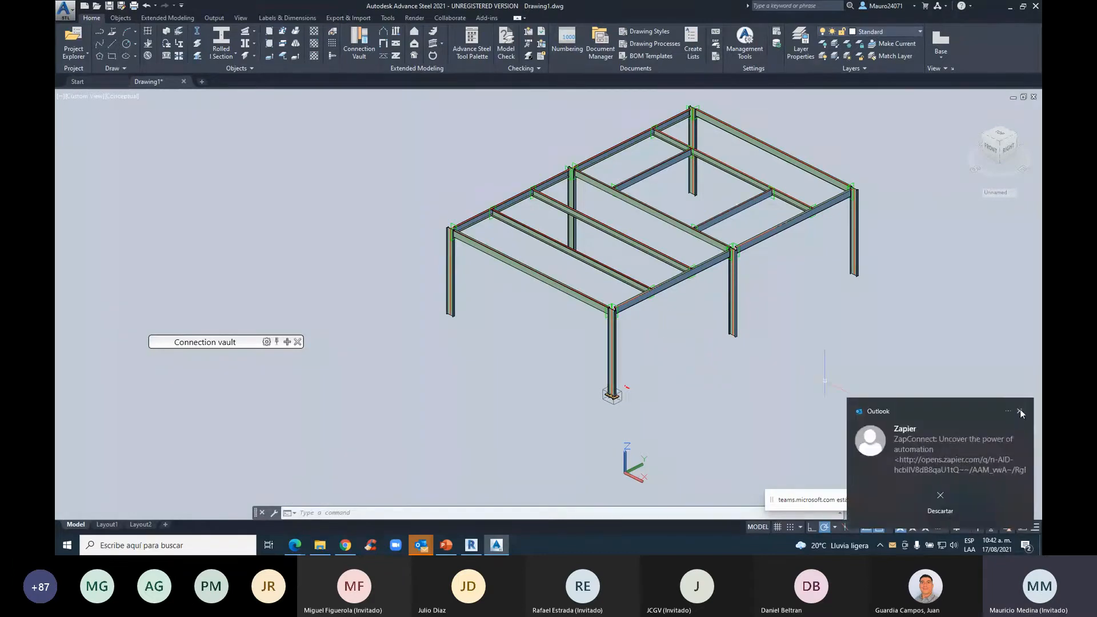
left_click(1020, 410)
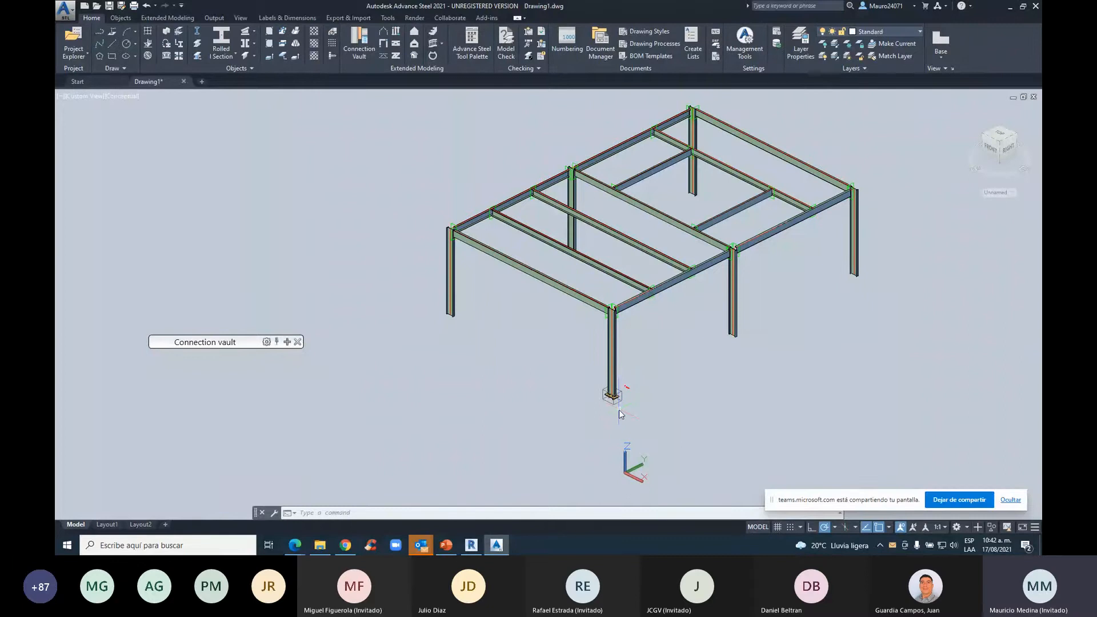
scroll(619, 410, "up", 8)
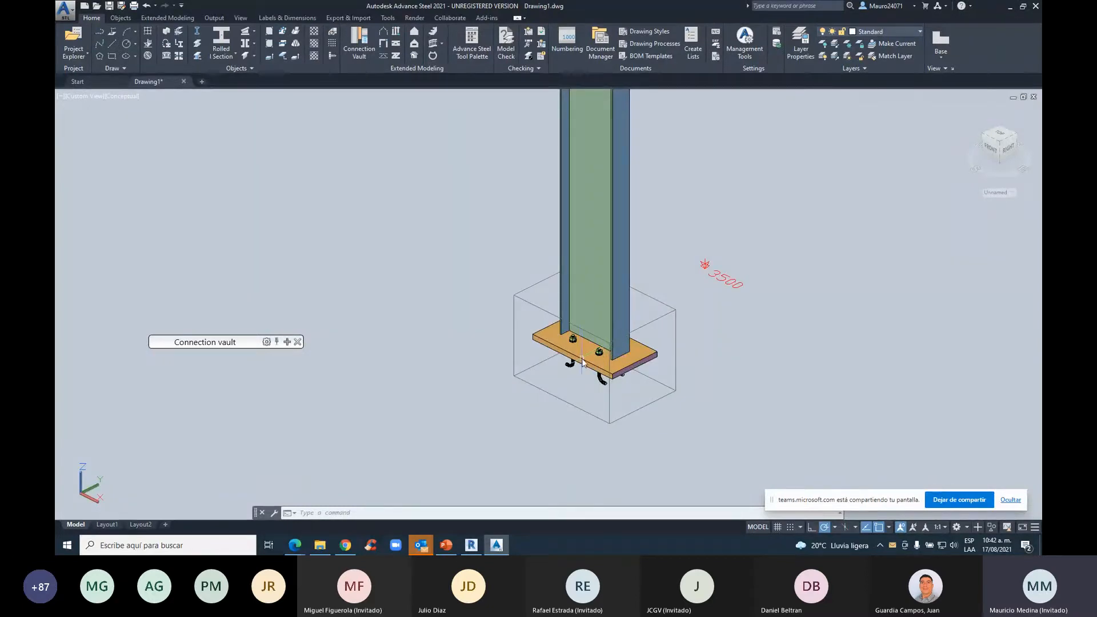
mouse_move(569, 374)
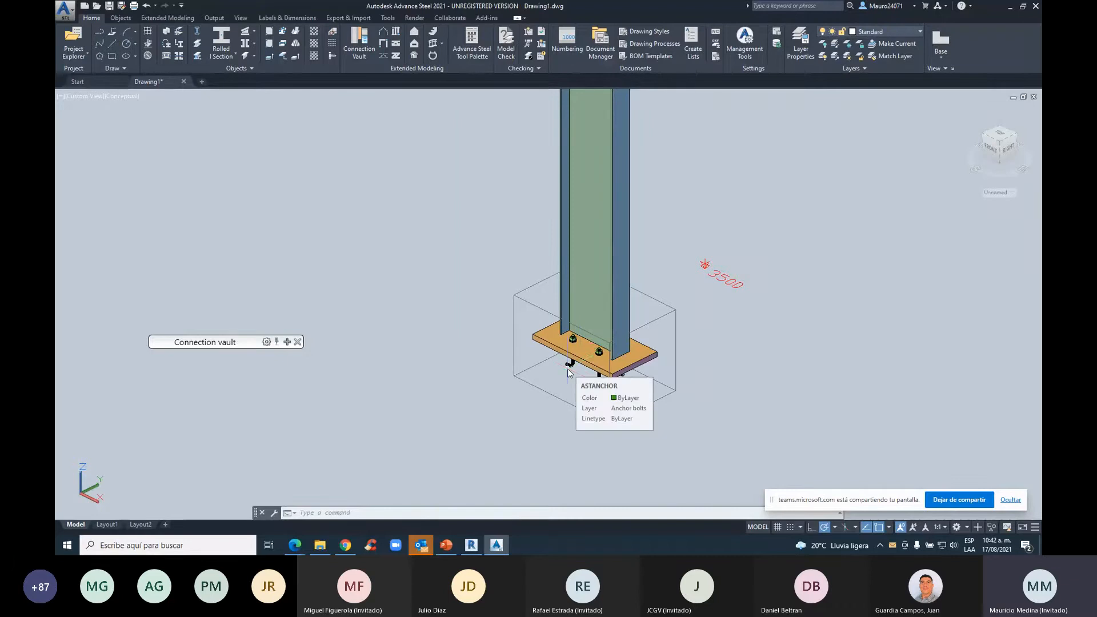
scroll(569, 374, "down", 8)
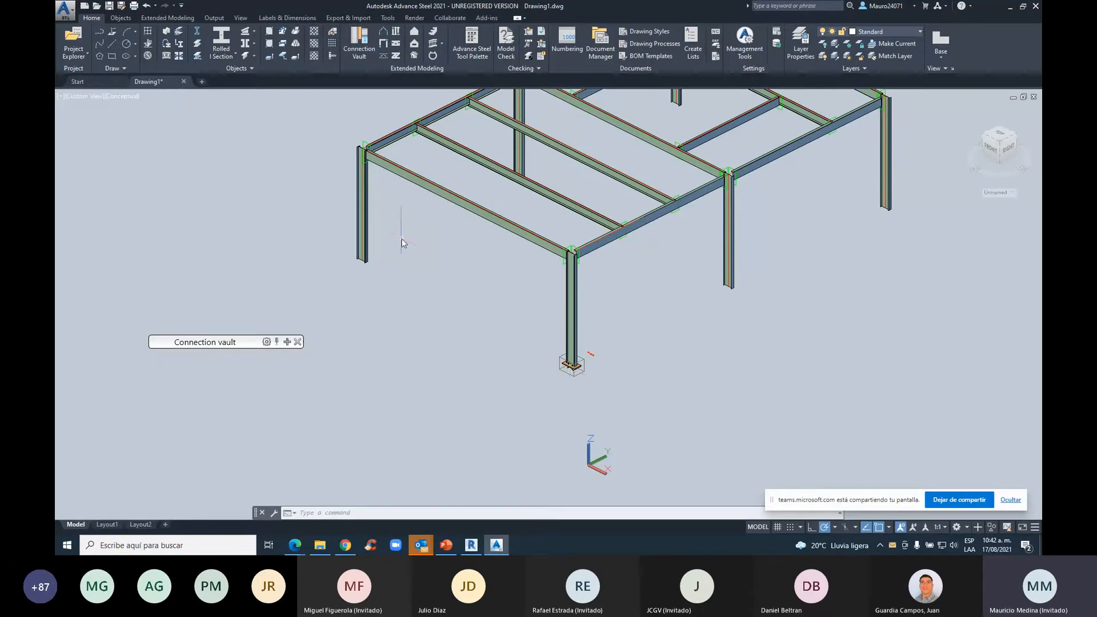
Copy the corner column's base plate joint to the other columns with Create by template, multiple, from the Advance Steel Tool Palette
left_click(472, 45)
left_click_drag(855, 160, 230, 112)
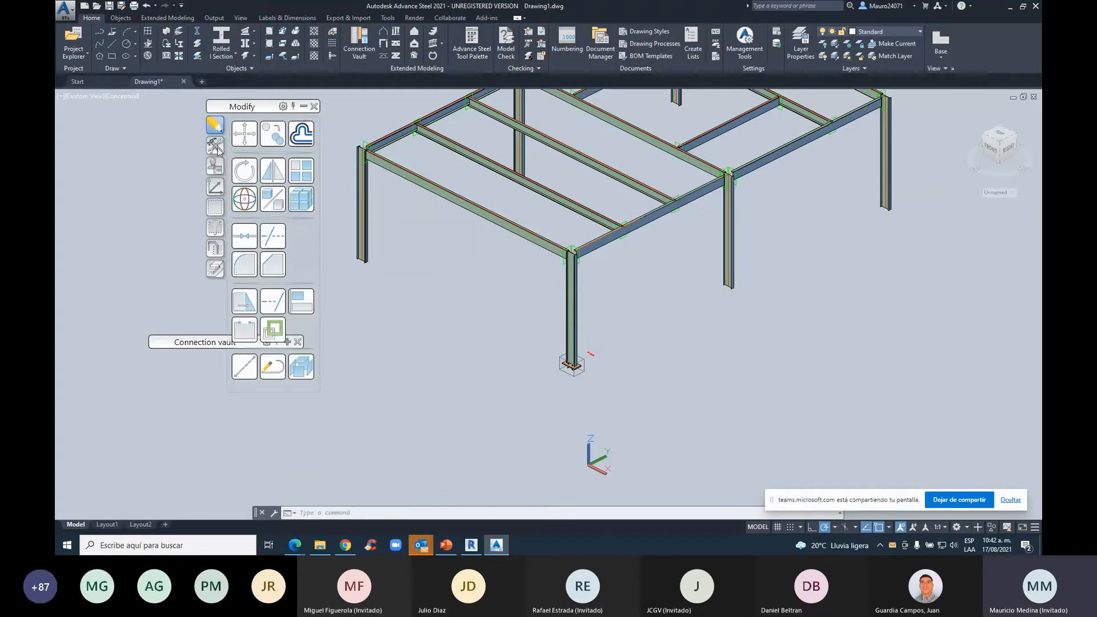
left_click(216, 147)
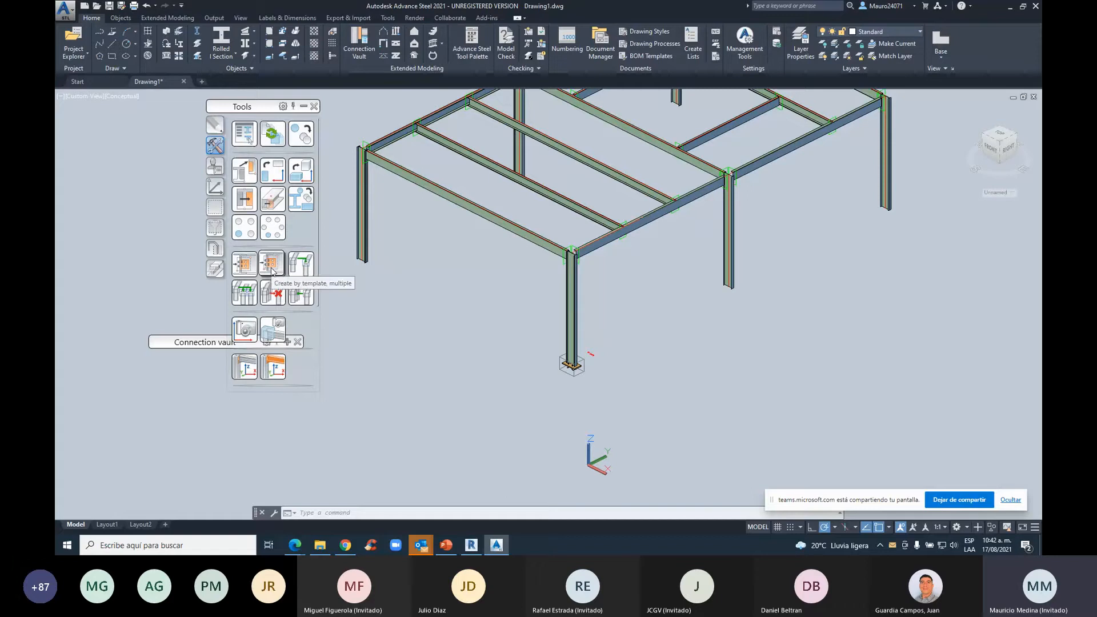
left_click(272, 264)
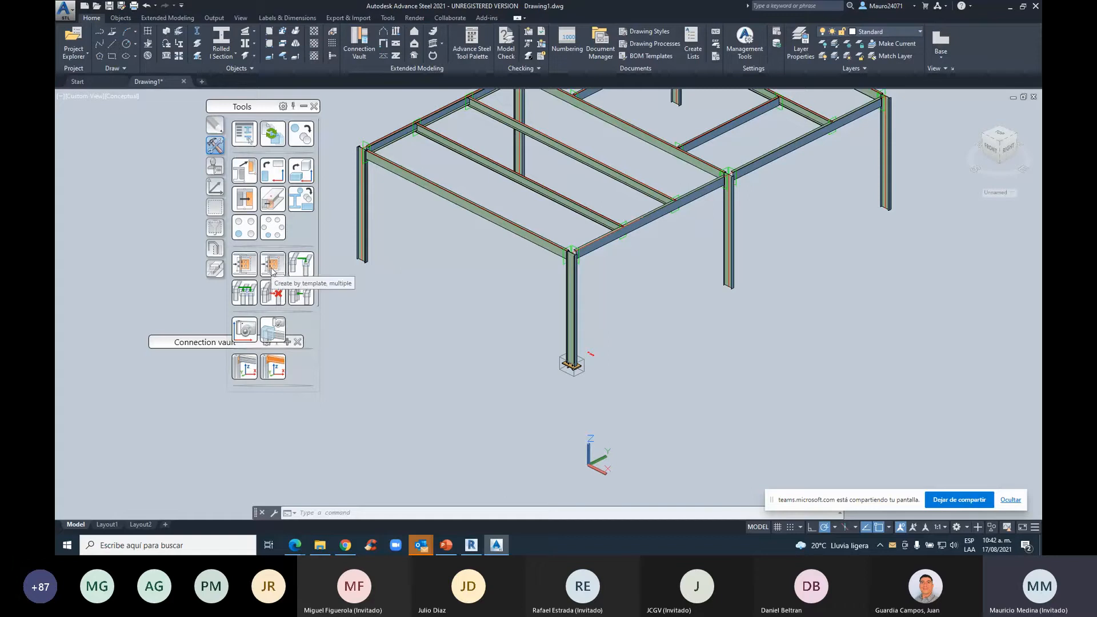
left_click(574, 379)
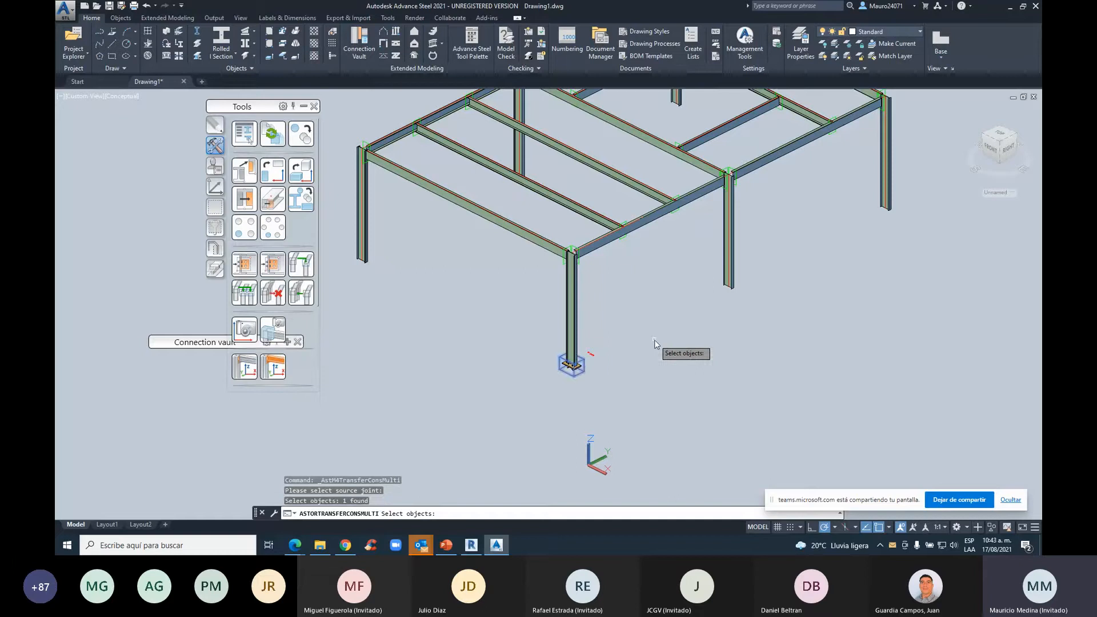
key("Return")
scroll(679, 321, "down", 4)
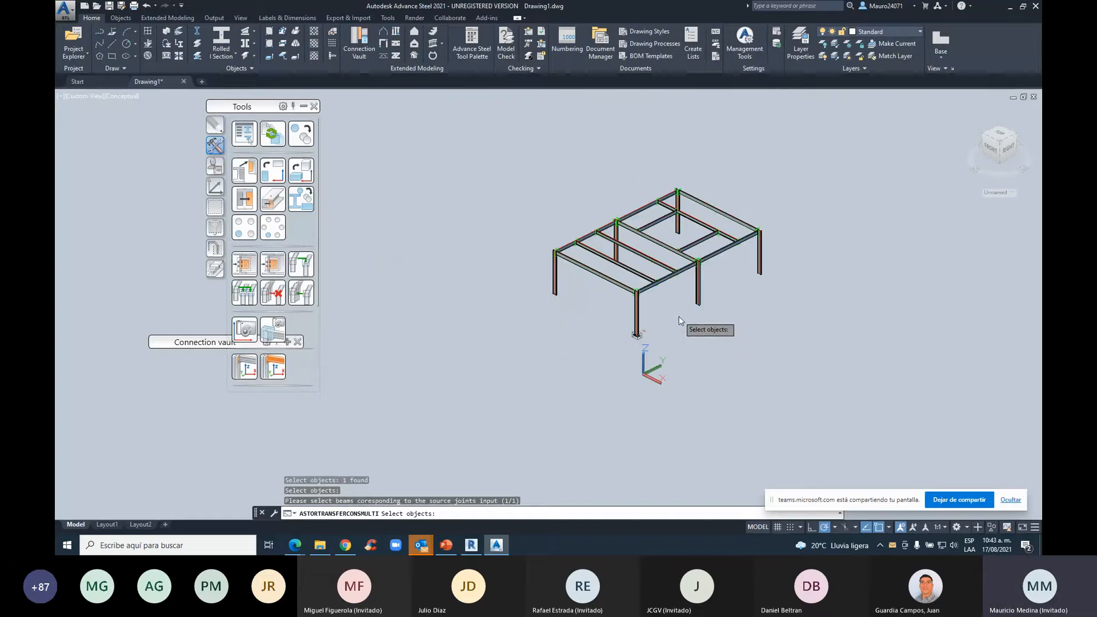
middle_click_drag(680, 321, 661, 284, "shift")
left_click_drag(770, 295, 546, 287)
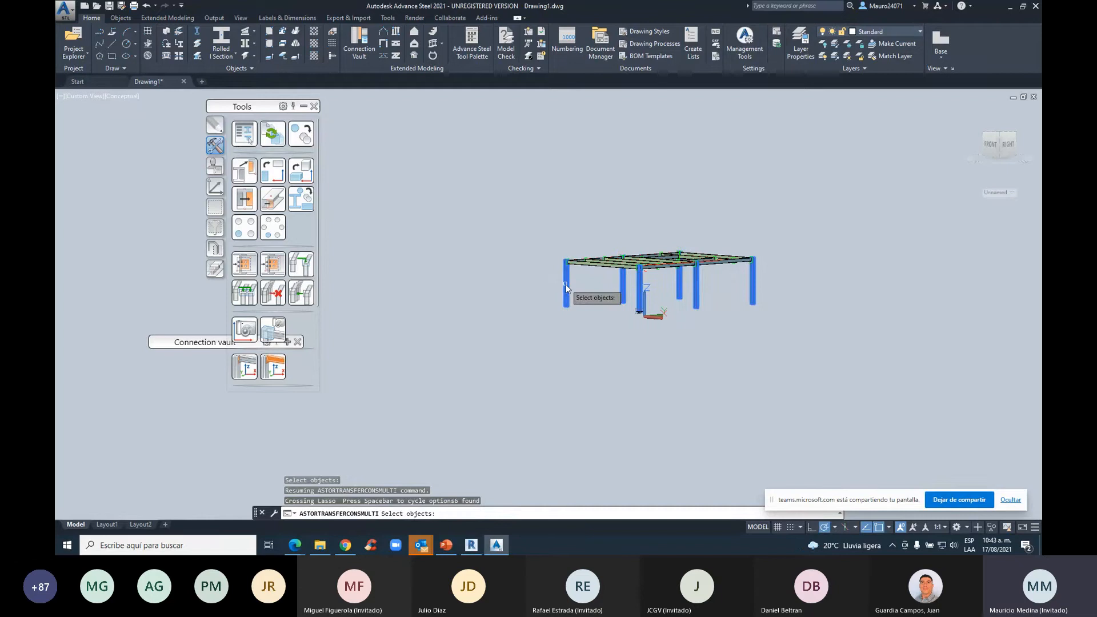
key("Return")
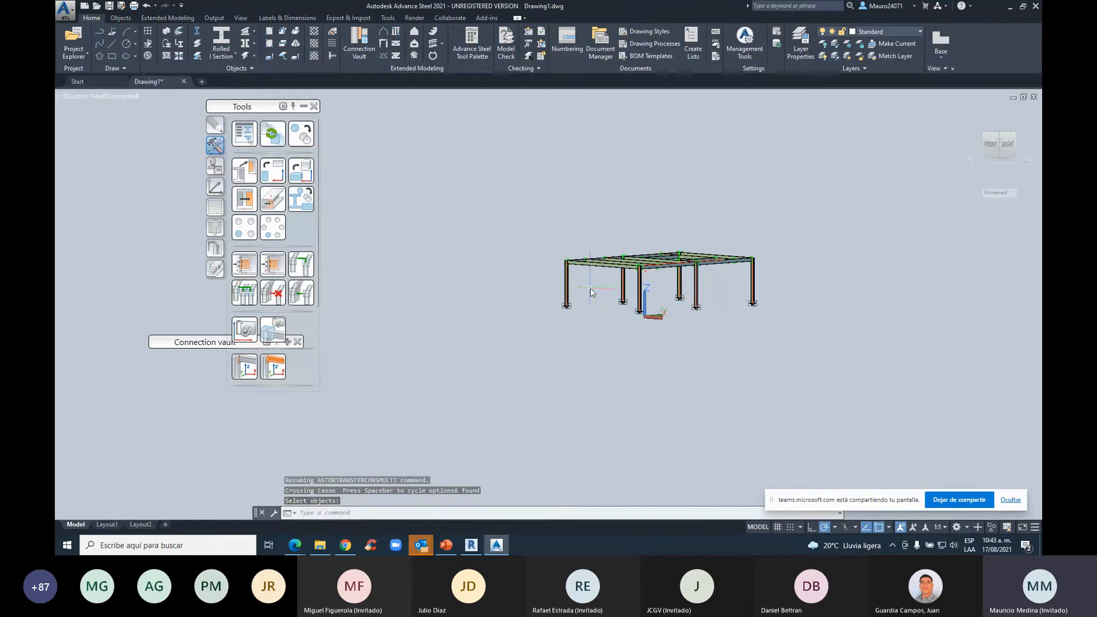
Examine the copied base plates and anchors on all columns, both within the whole frame and close up
scroll(590, 288, "up", 5)
scroll(582, 307, "down", 2)
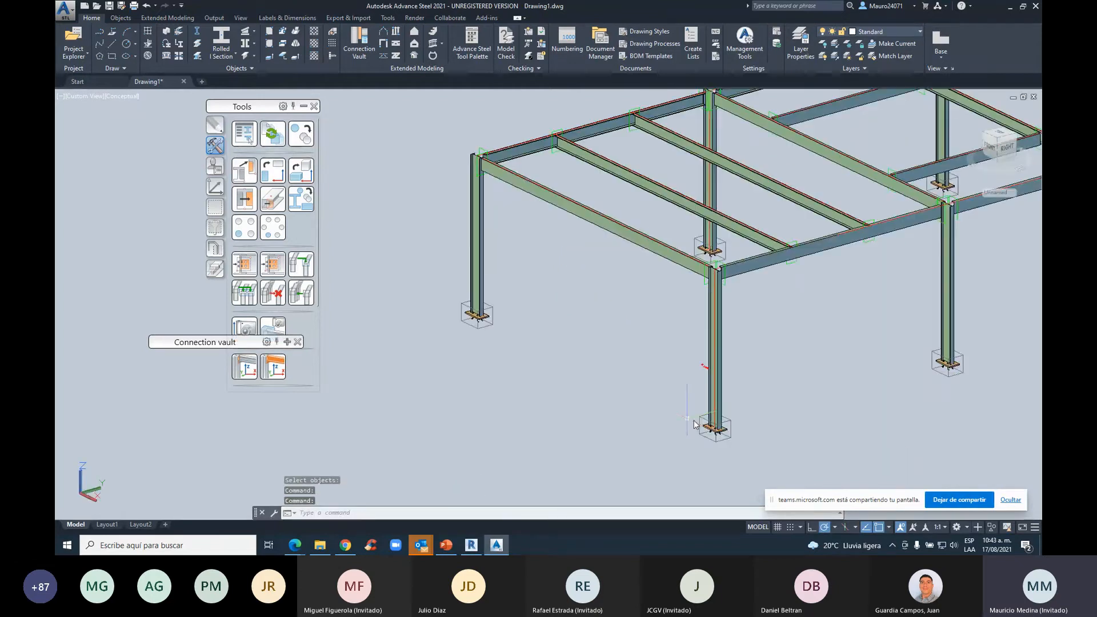
middle_click_drag(953, 353, 827, 361)
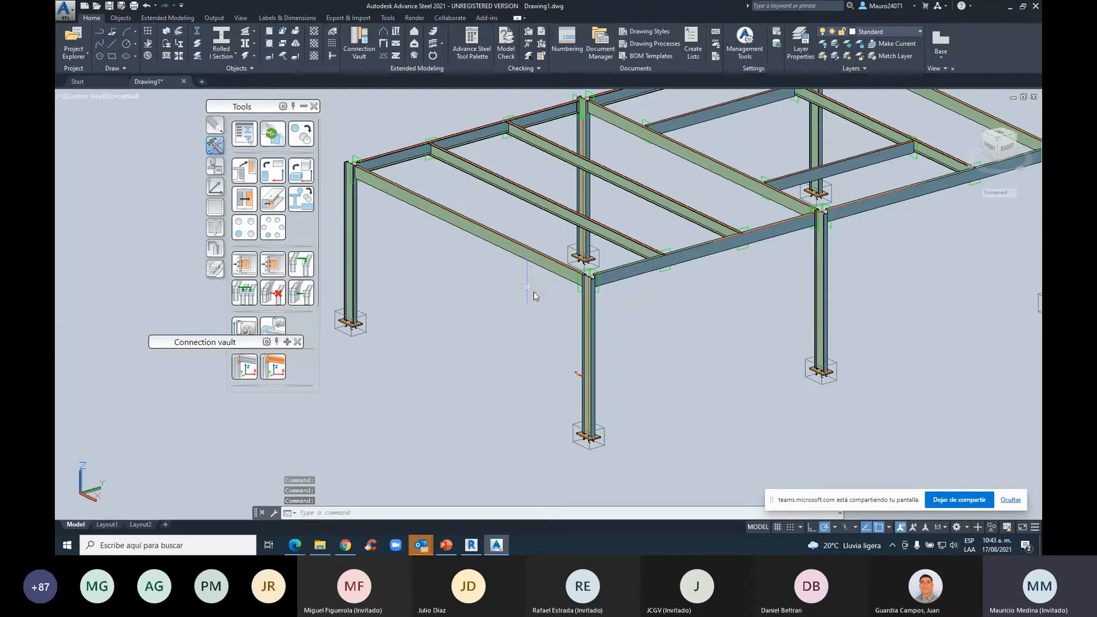
scroll(599, 453, "up", 2)
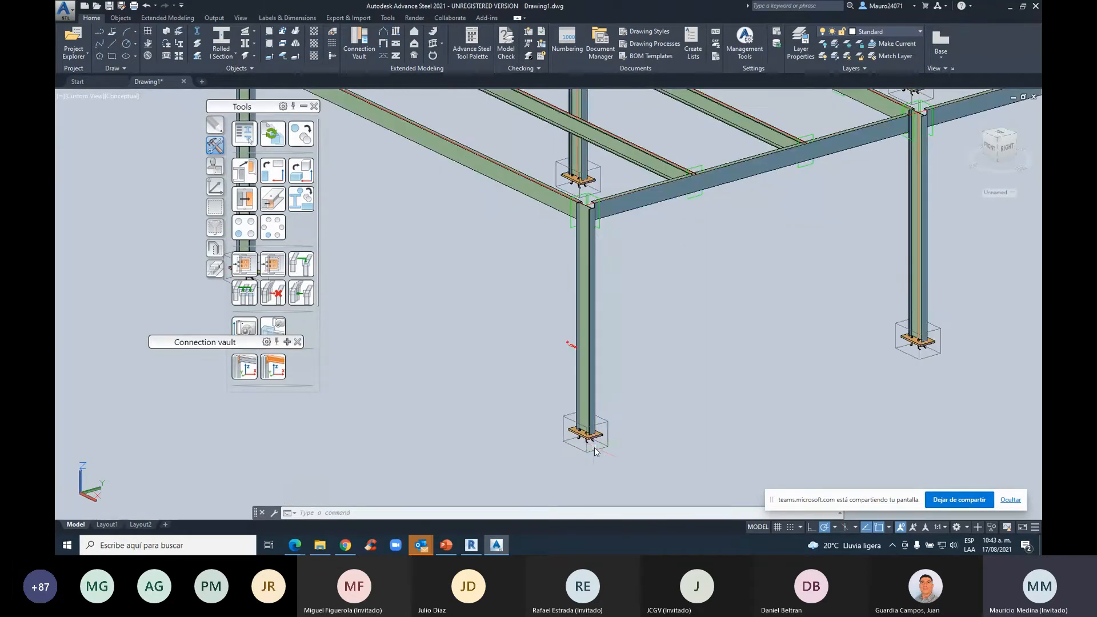
scroll(578, 411, "down", 3)
scroll(591, 354, "up", 3)
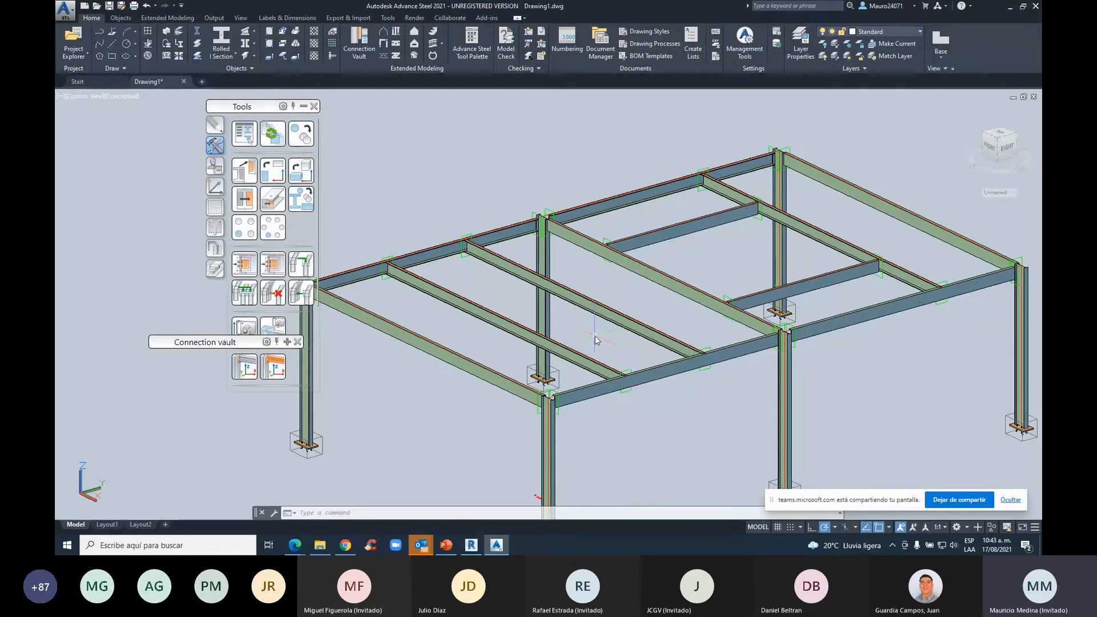
left_click(277, 266)
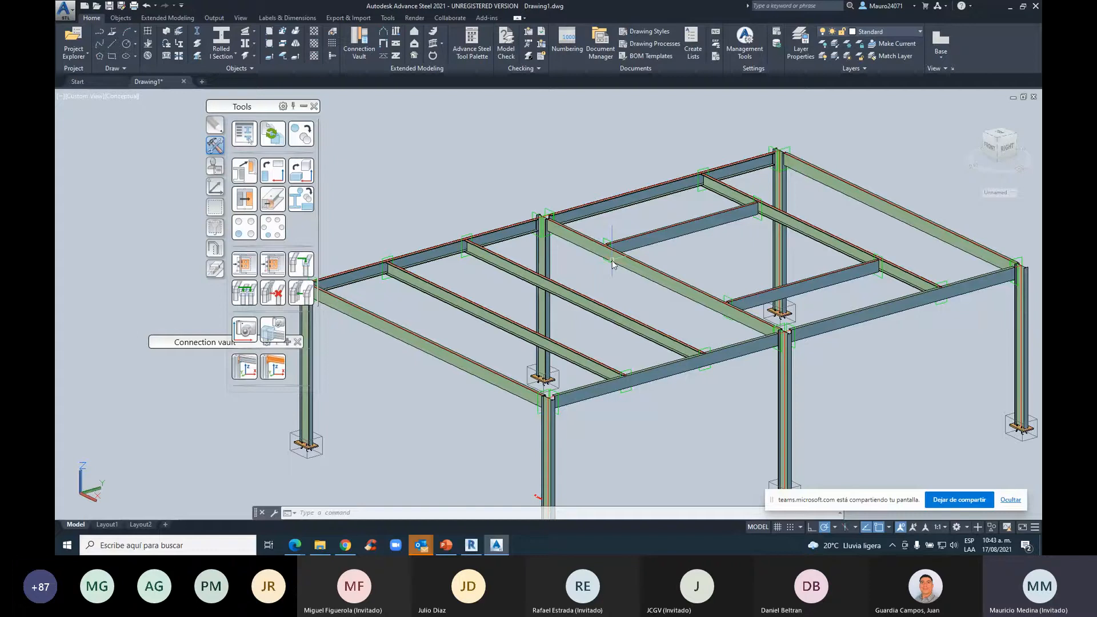
middle_click_drag(599, 275, 642, 245)
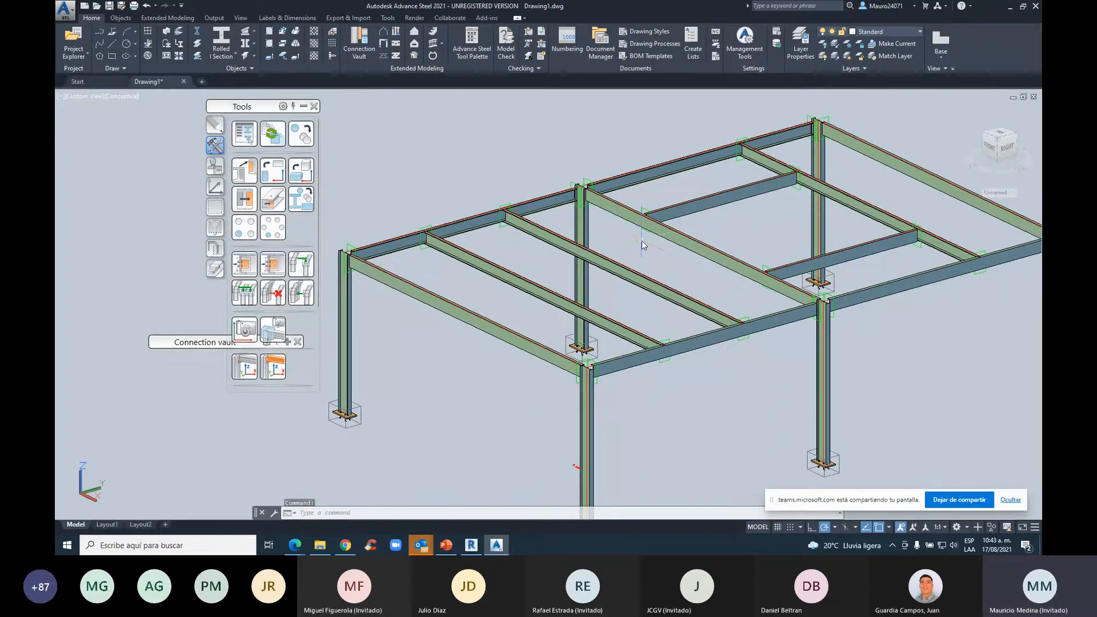
middle_click_drag(779, 469, 744, 368)
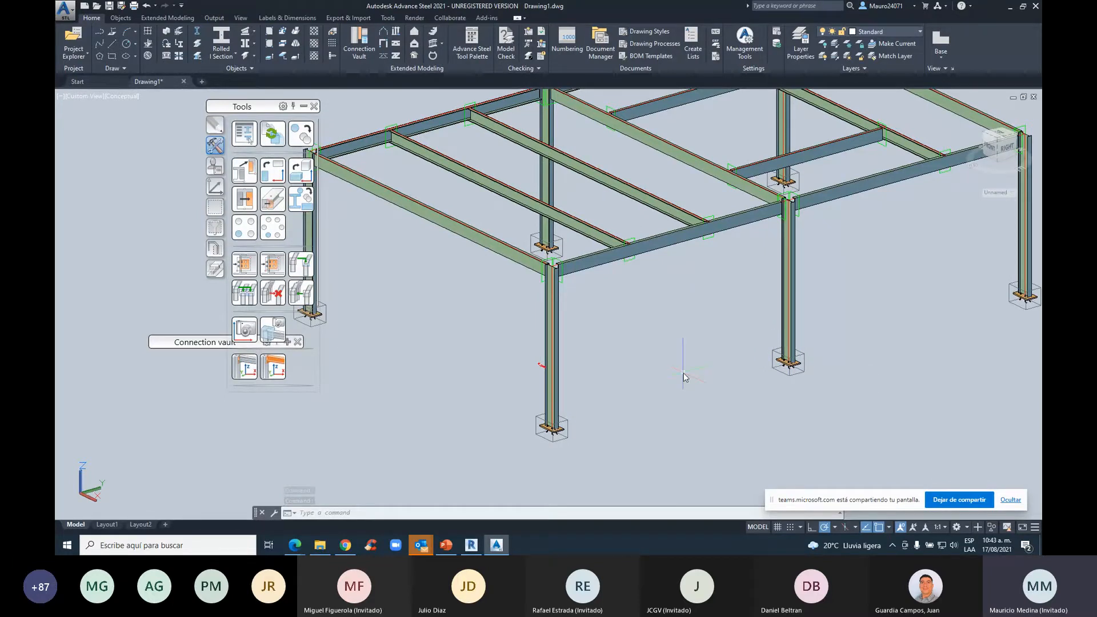
scroll(683, 372, "down", 3)
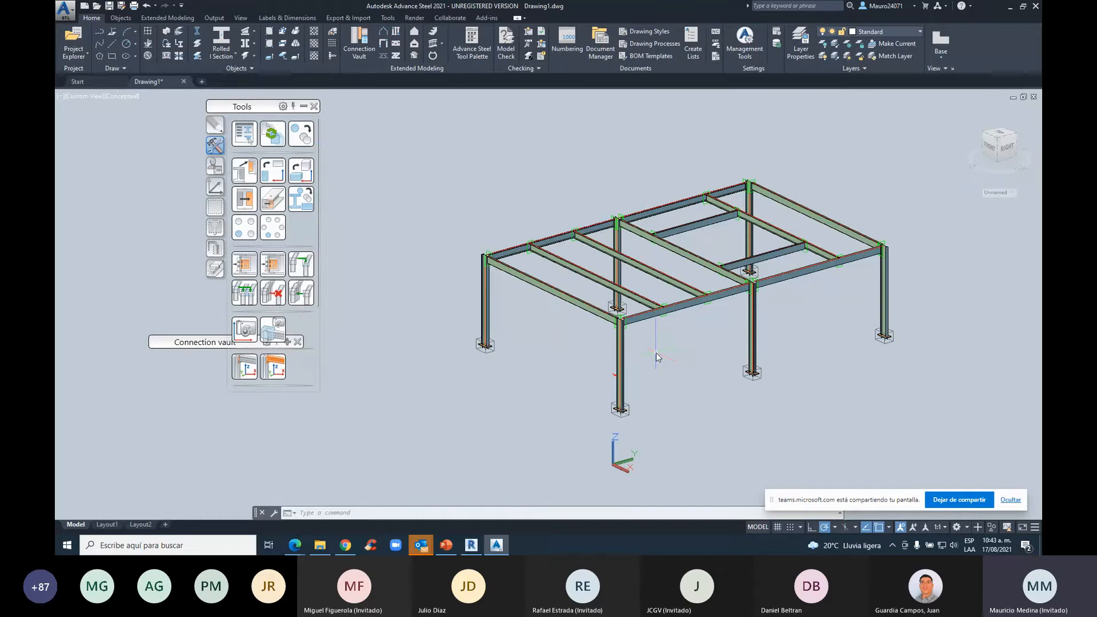
scroll(655, 352, "up", 3)
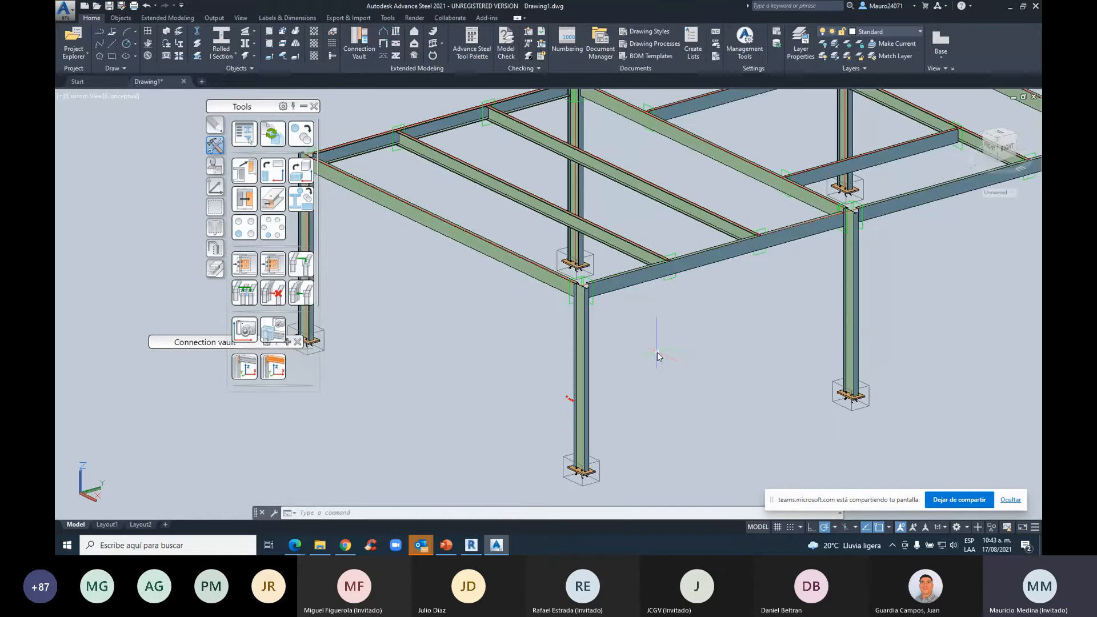
scroll(656, 353, "down", 3)
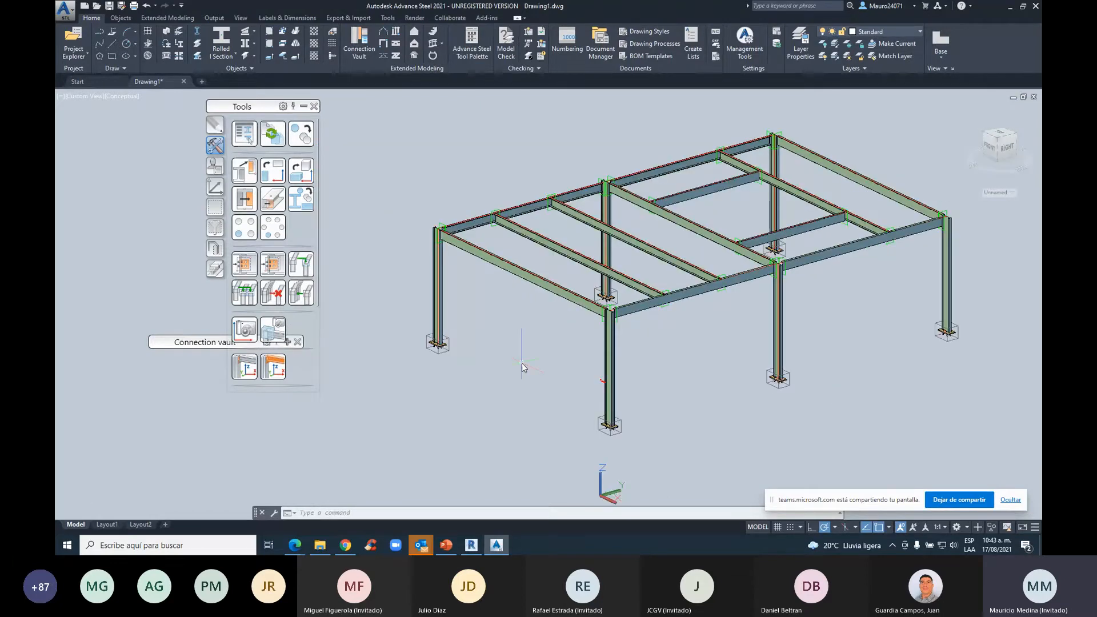
scroll(612, 396, "up", 5)
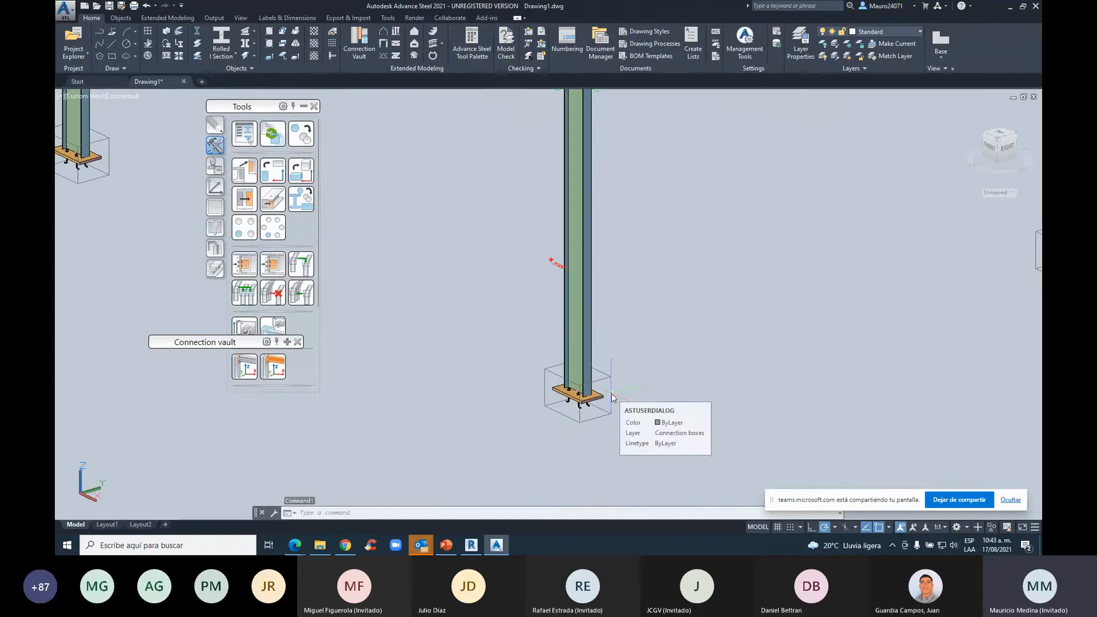
scroll(660, 393, "down", 8)
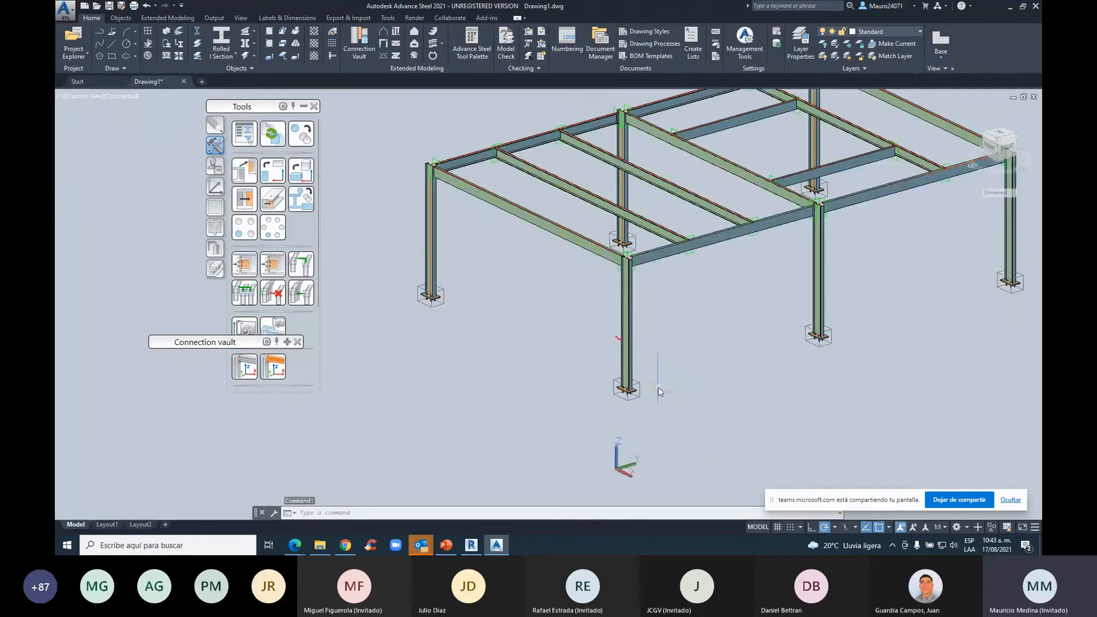
scroll(615, 372, "up", 2)
scroll(615, 371, "up", 2)
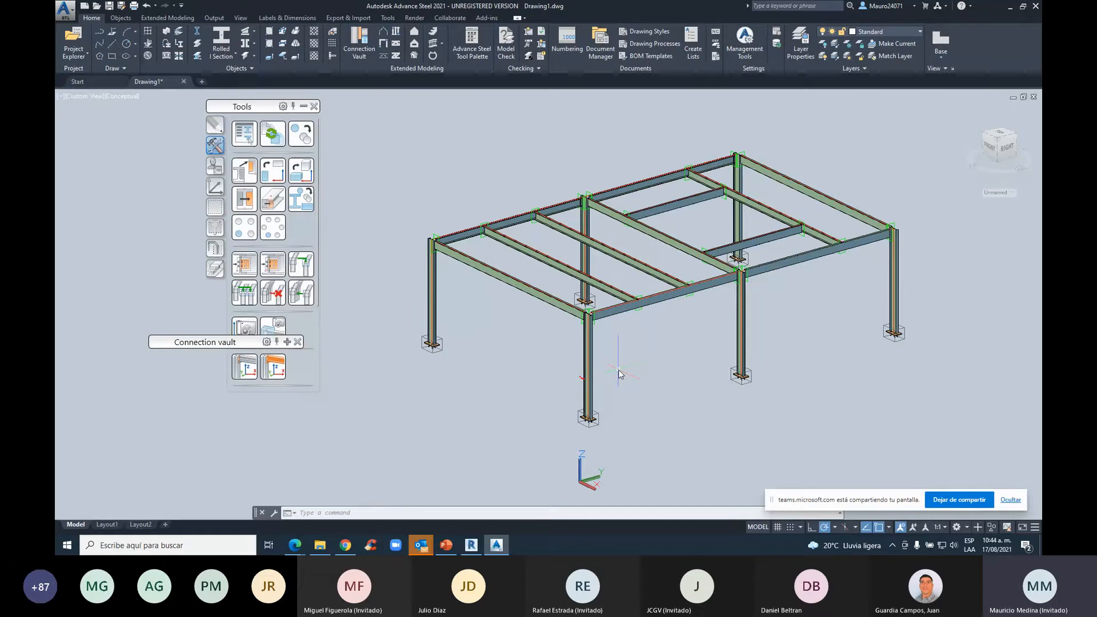
middle_click_drag(602, 285, 553, 286)
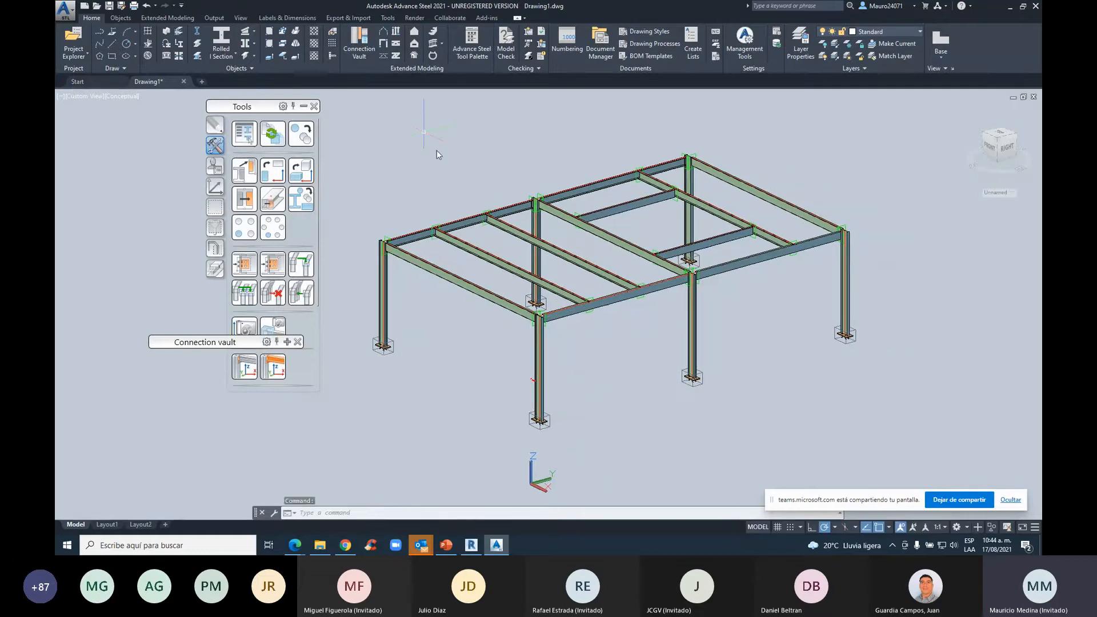
Close Drawing1 without saving it, then switch to Revit and close the 3D view of INICIO REVIT-ADS
left_click(183, 82)
left_click(507, 295)
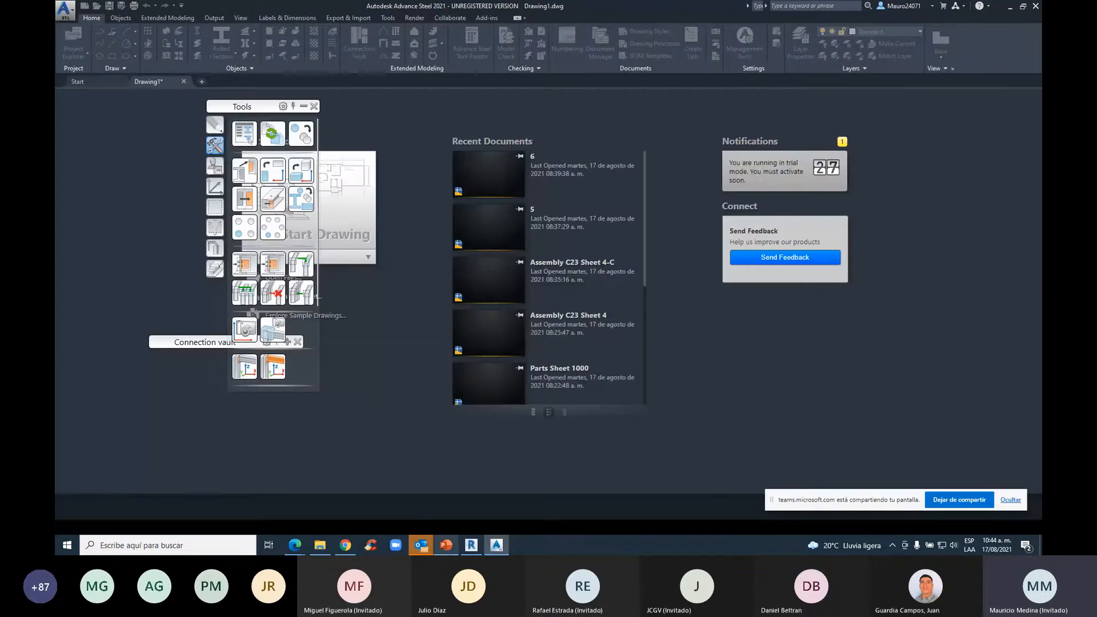
left_click(469, 546)
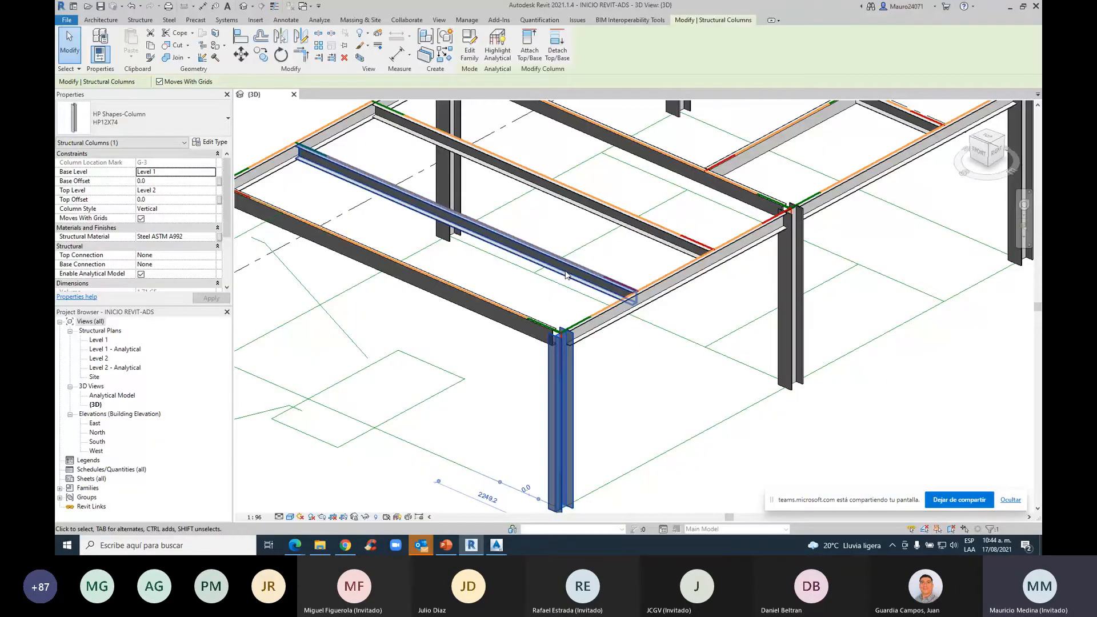
left_click(294, 94)
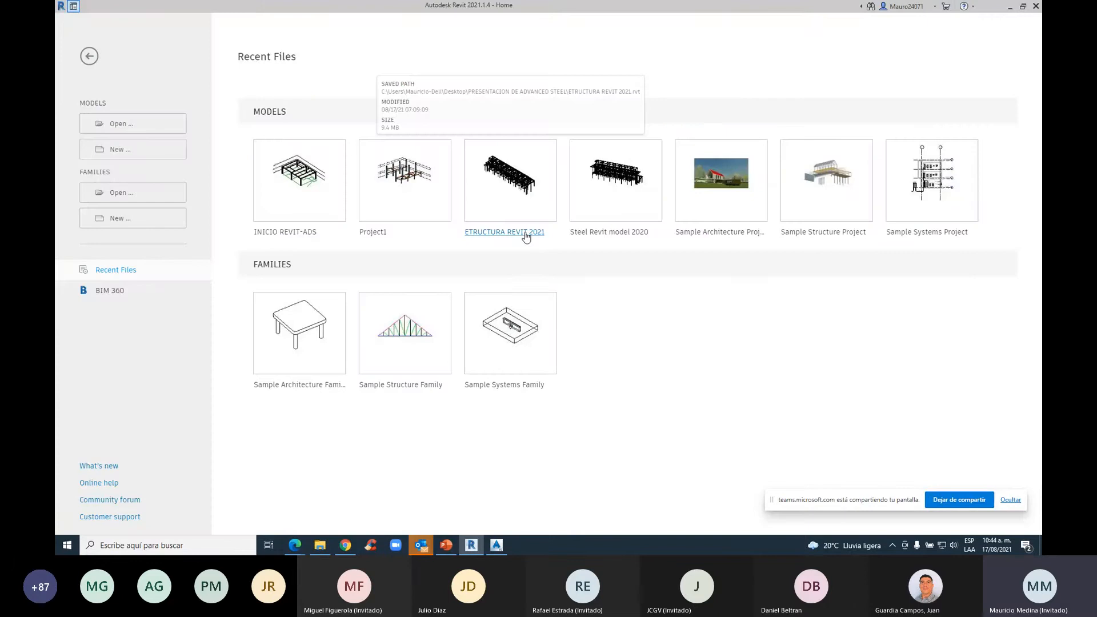
Open the recent model ETRUCTURA REVIT 2021 and inspect its steel structure up close and as a whole
left_click(525, 233)
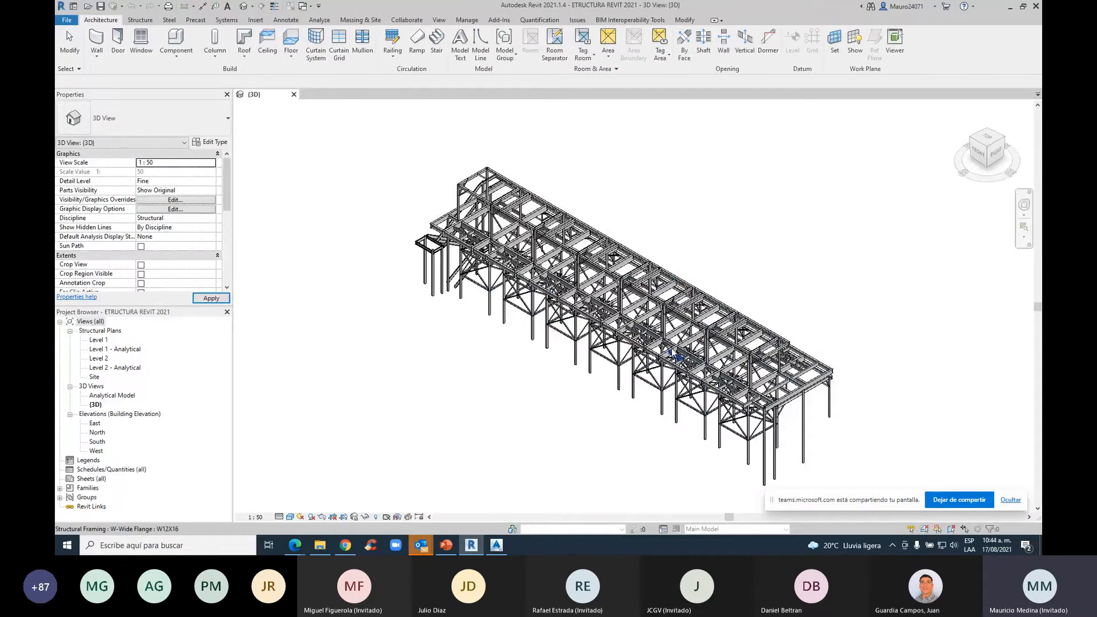
middle_click_drag(557, 286, 515, 258)
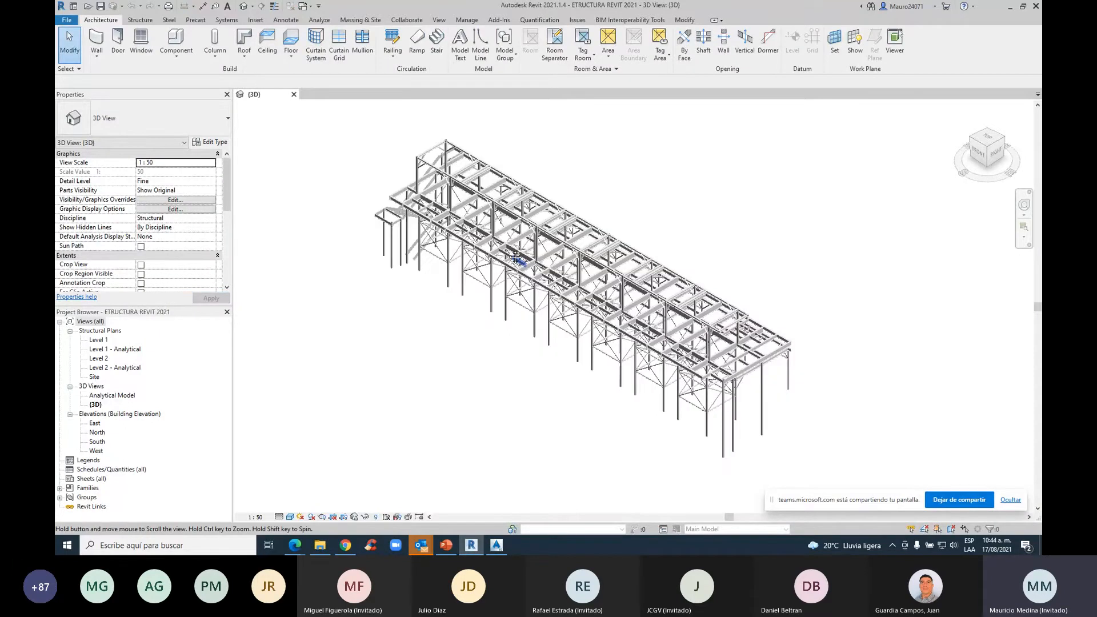
scroll(721, 381, "up", 3)
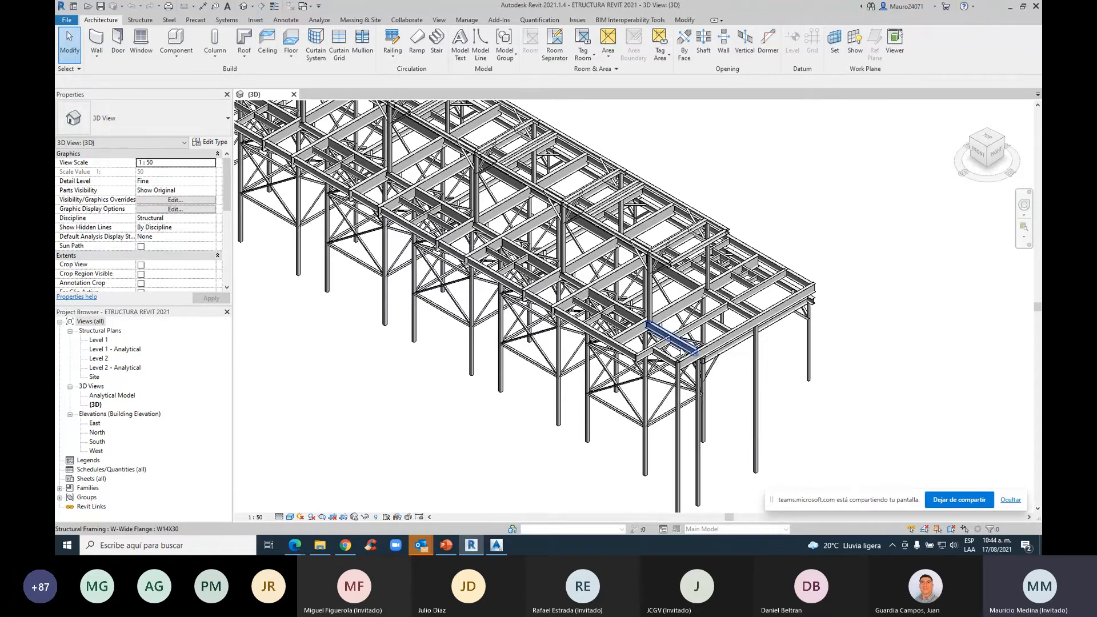
middle_click_drag(683, 343, 746, 379)
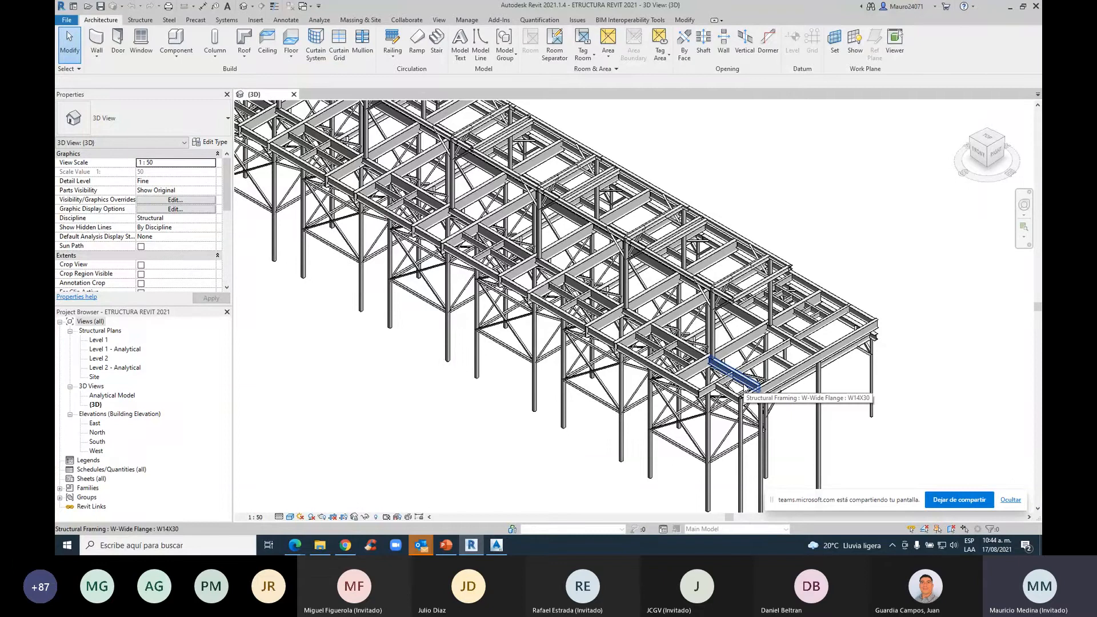
scroll(686, 360, "down", 3)
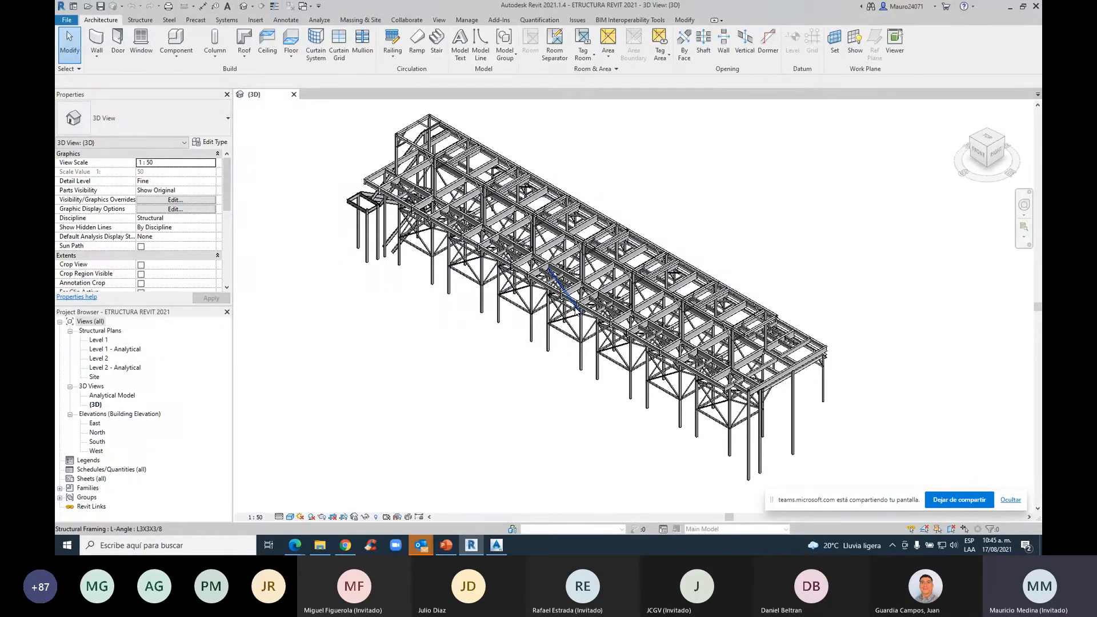
Review the Advance Steel Extension's export options, dismiss them without exporting, and look through the extension's other commands, including Synchronization
left_click(459, 21)
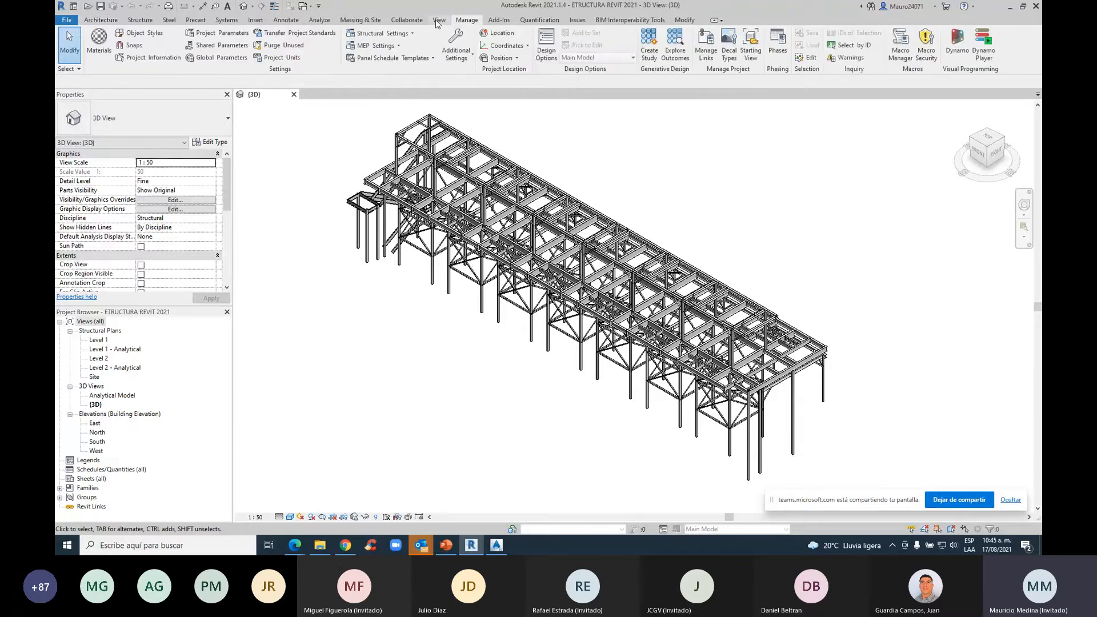
left_click(438, 21)
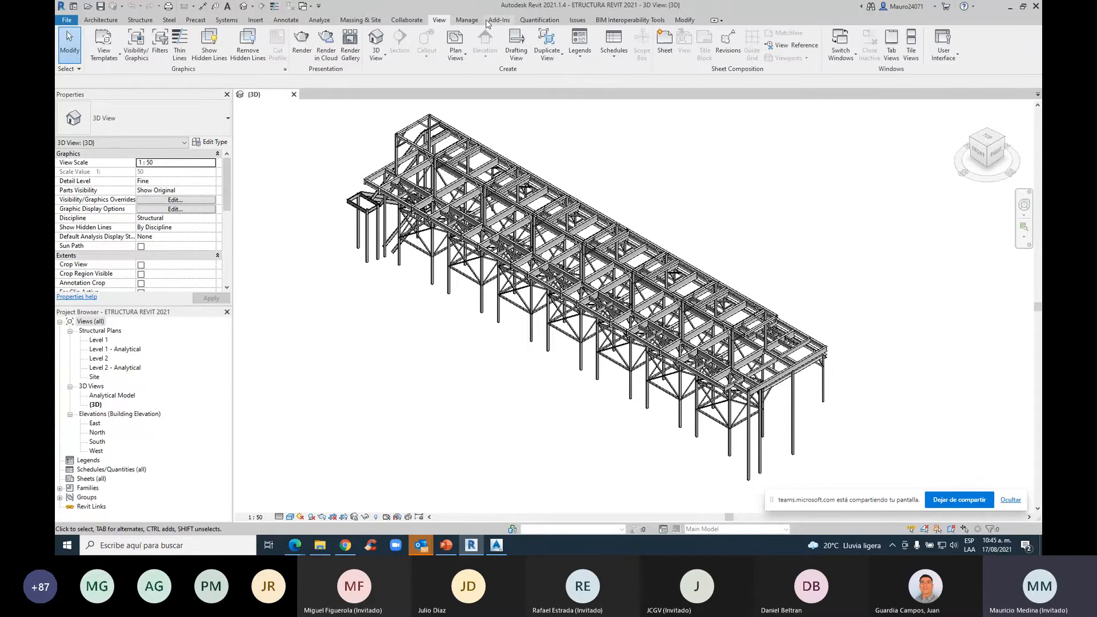
left_click(487, 20)
left_click(153, 46)
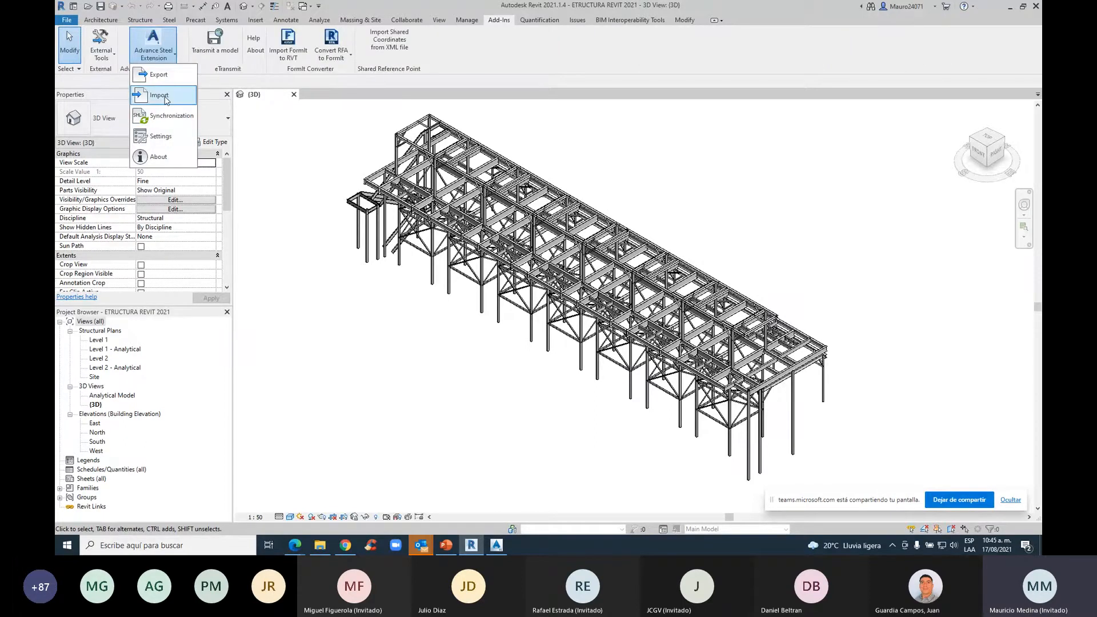
left_click(157, 75)
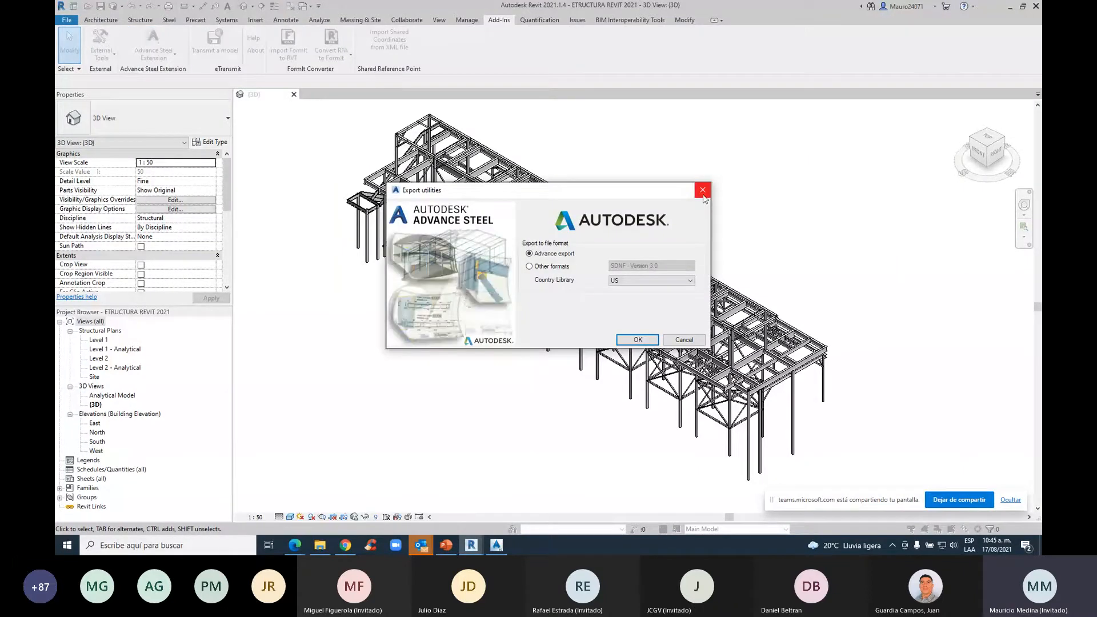
left_click(703, 193)
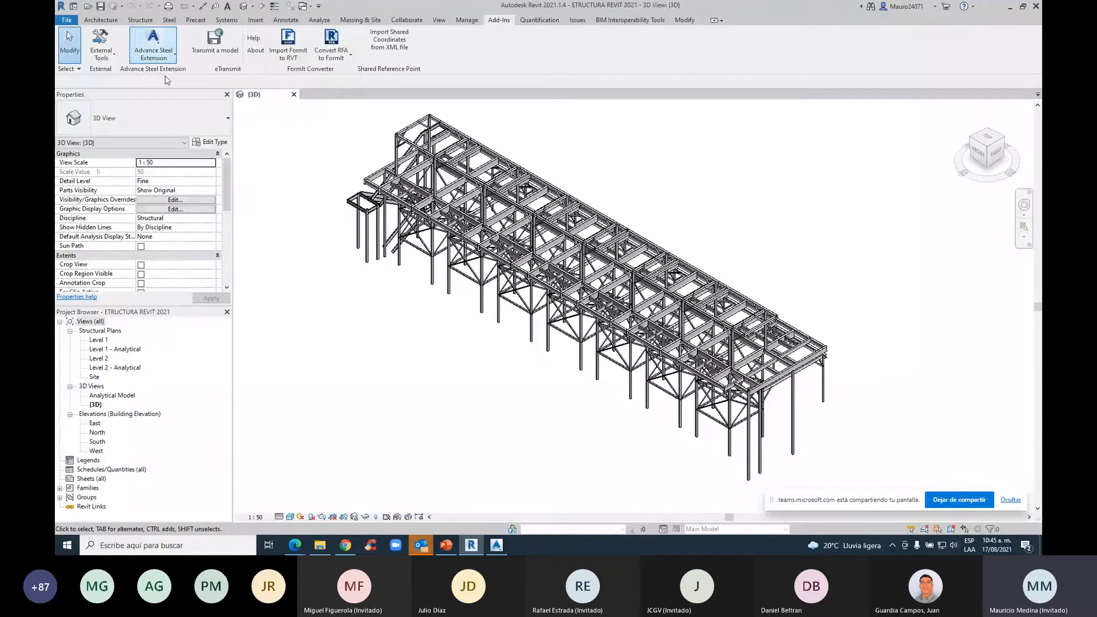
left_click(166, 55)
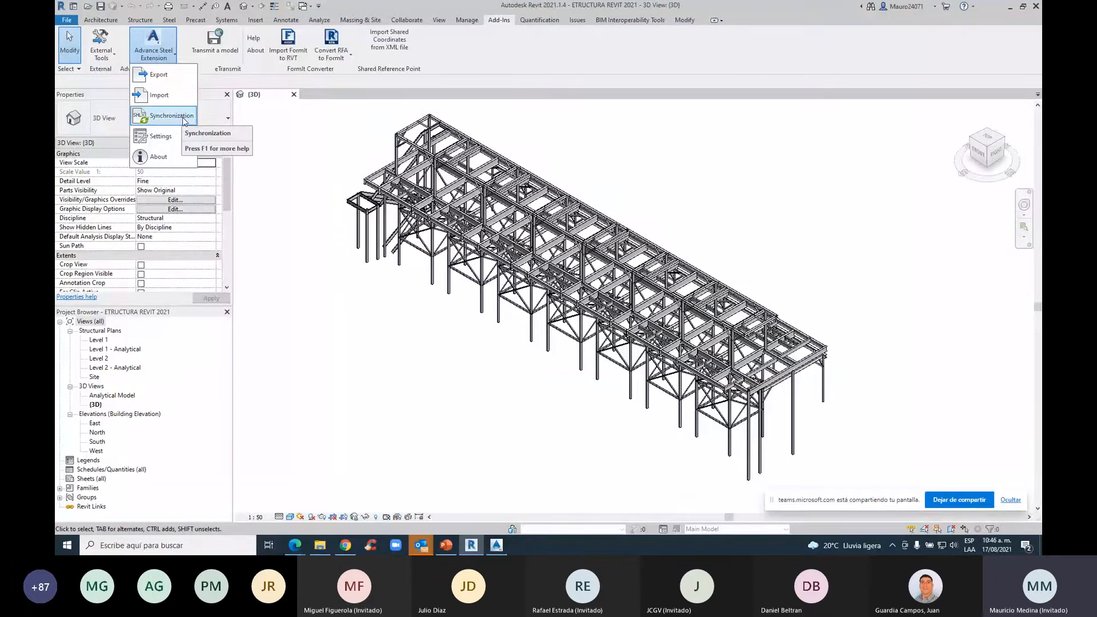
Switch to Advance Steel and start a new drawing from a metric template
left_click(184, 117)
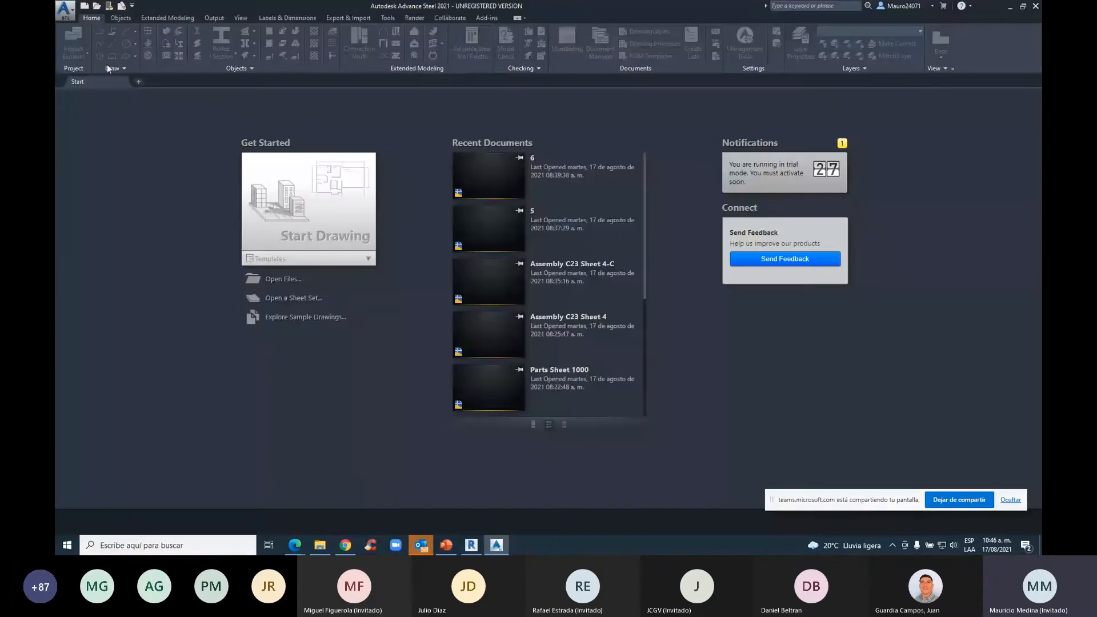
left_click(282, 258)
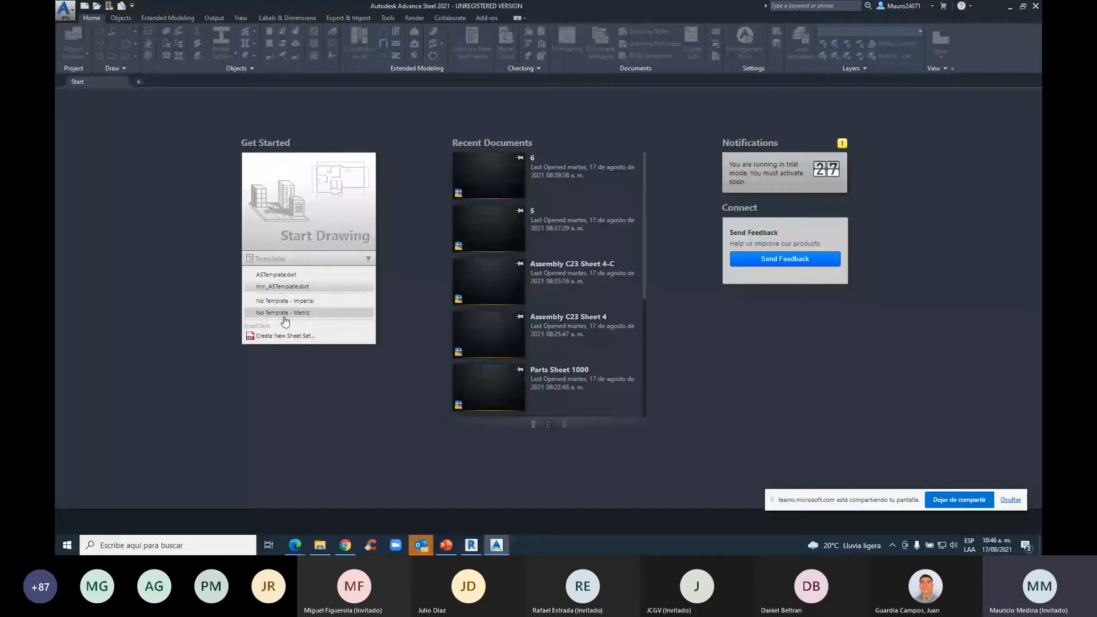
left_click(285, 313)
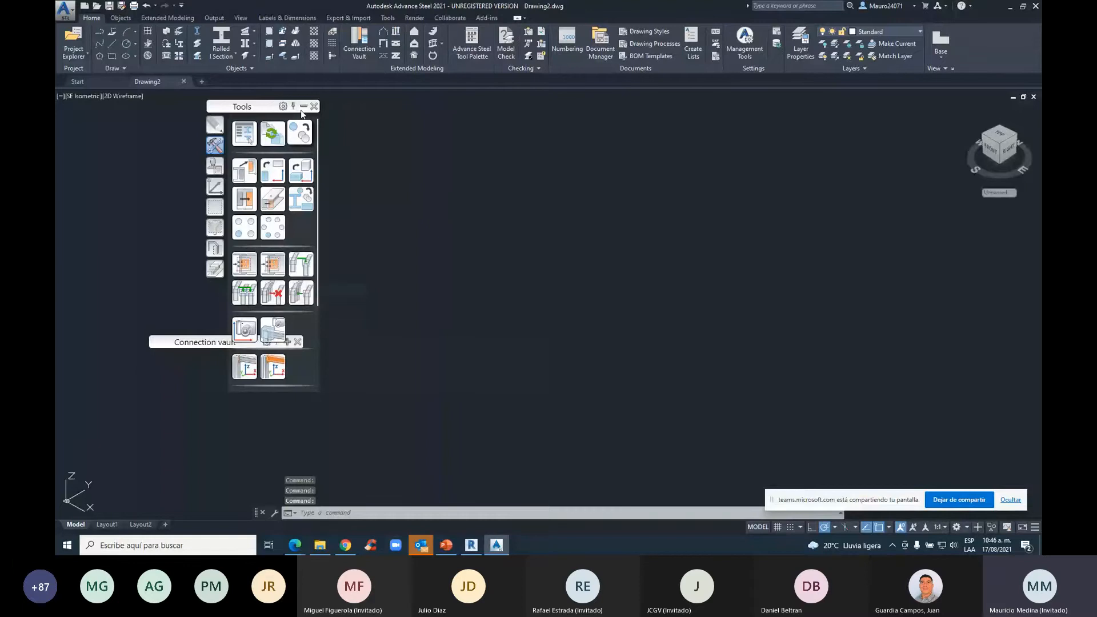
Import the Revit model file ETRUCTURA REVIT 2021.smlx into the drawing and fit the whole structure in view
left_click(347, 18)
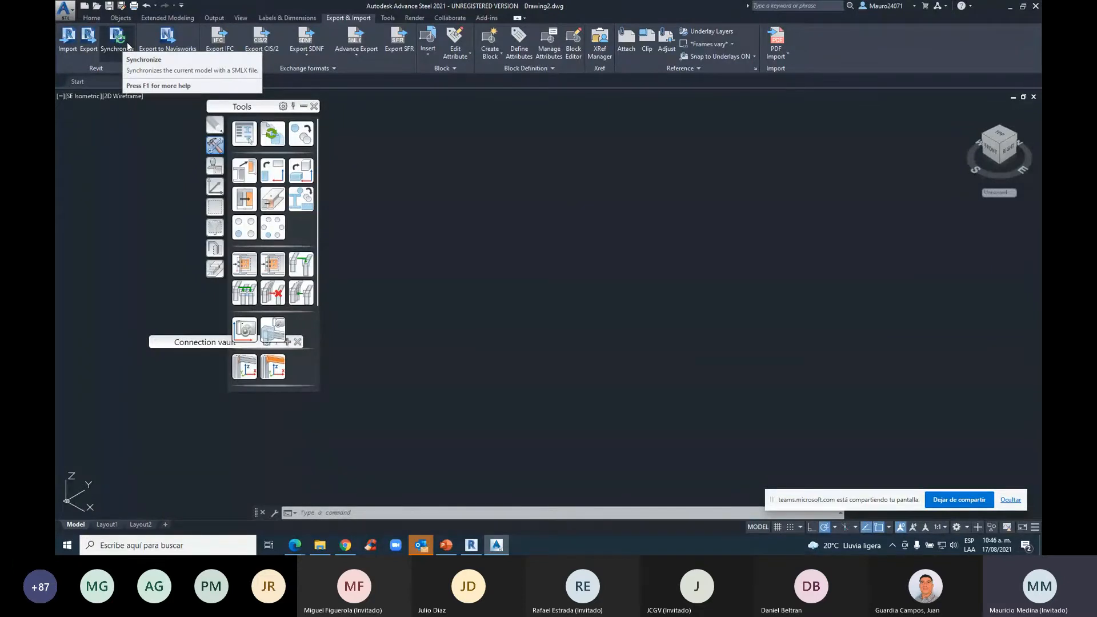
left_click(91, 43)
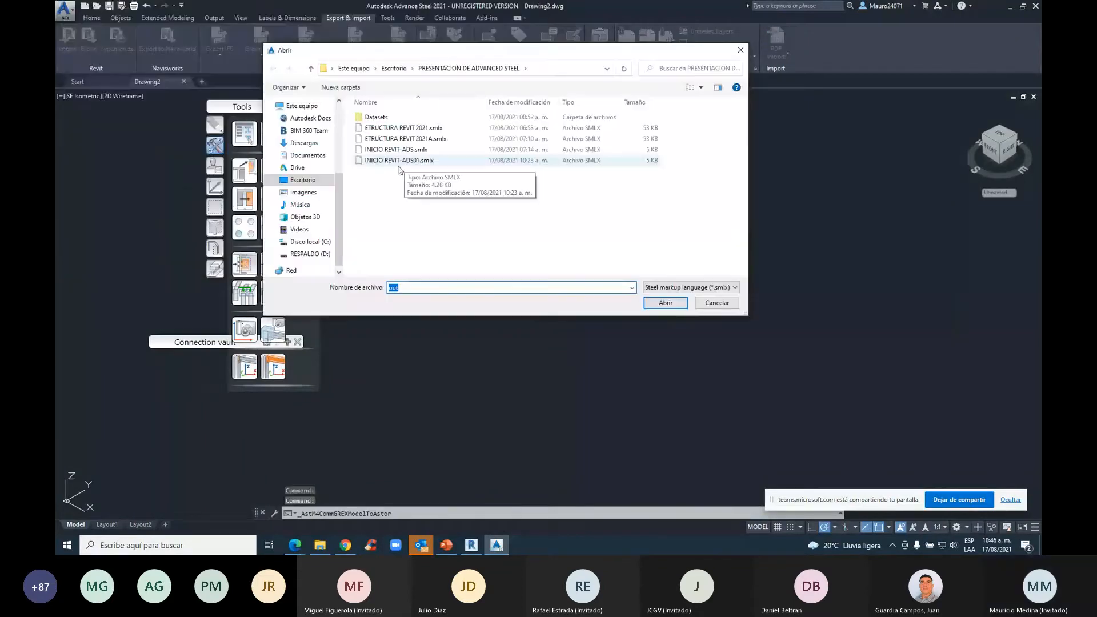
left_click(414, 128)
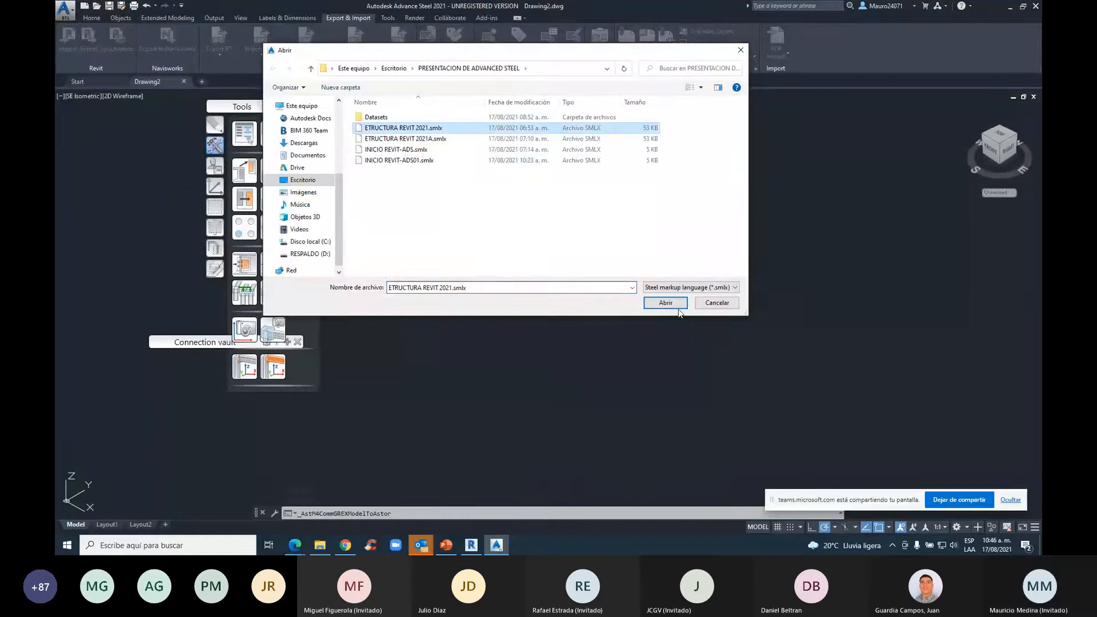
left_click(674, 304)
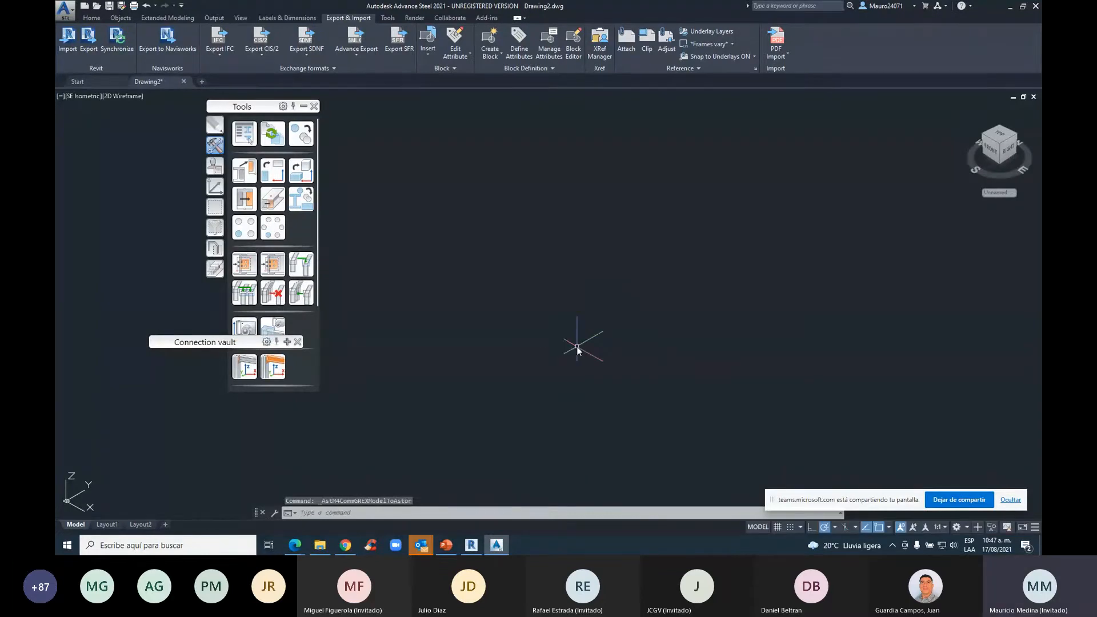
middle_click(604, 371)
middle_click(604, 371)
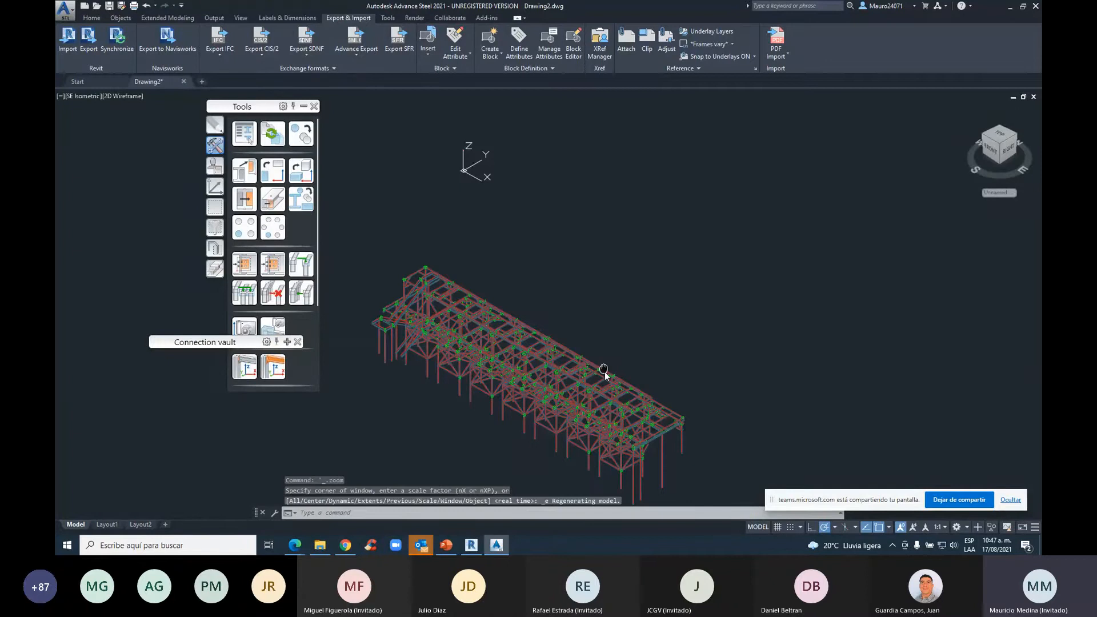
Change the visual style of the imported structure to Conceptual
scroll(604, 372, "up", 5)
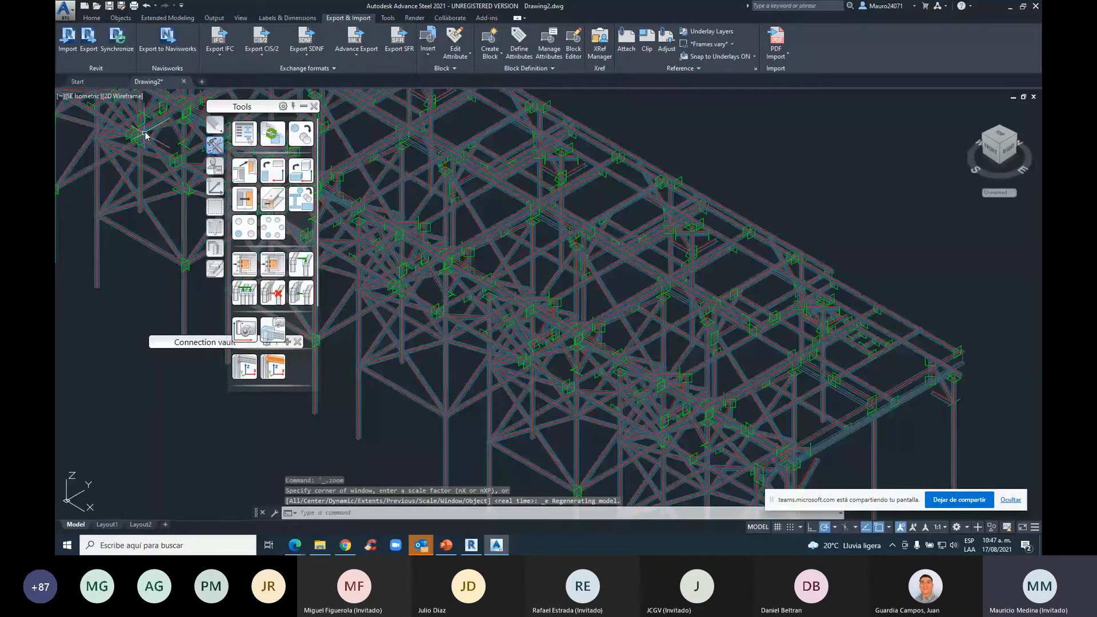
left_click(123, 96)
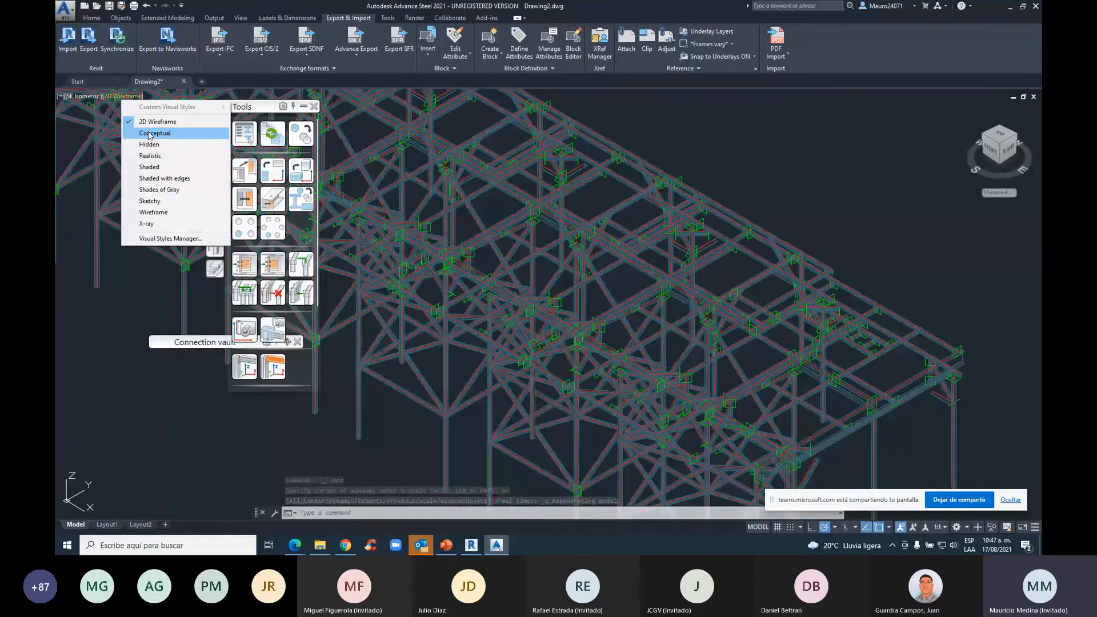
left_click(149, 133)
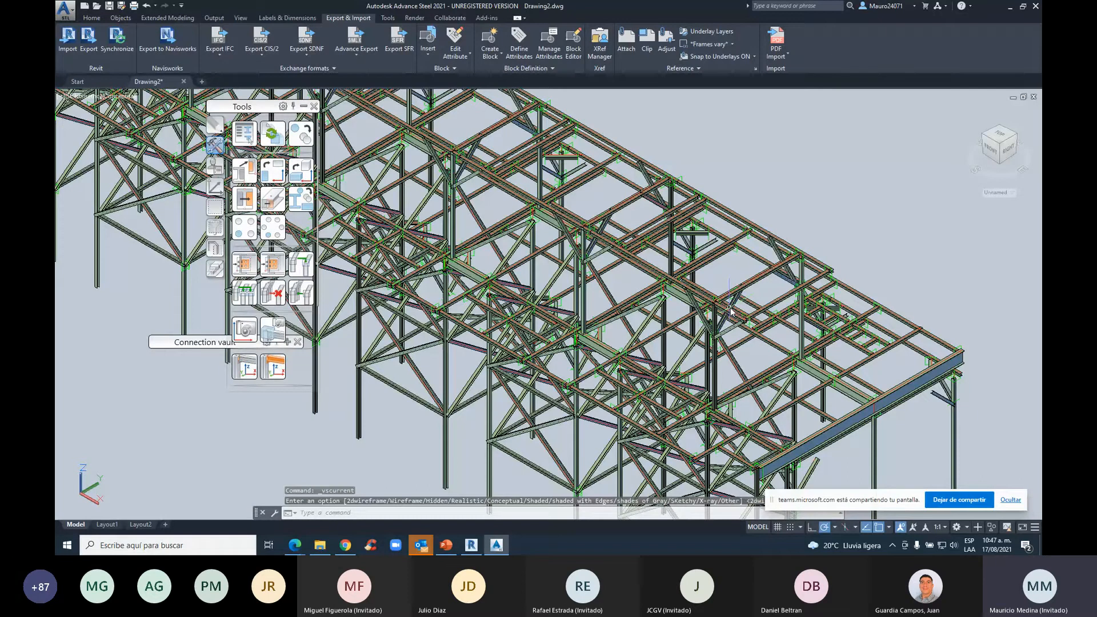
Examine the imported steel structure up close and as a whole, including the platform end, bracing and roof framing
scroll(414, 229, "down", 4)
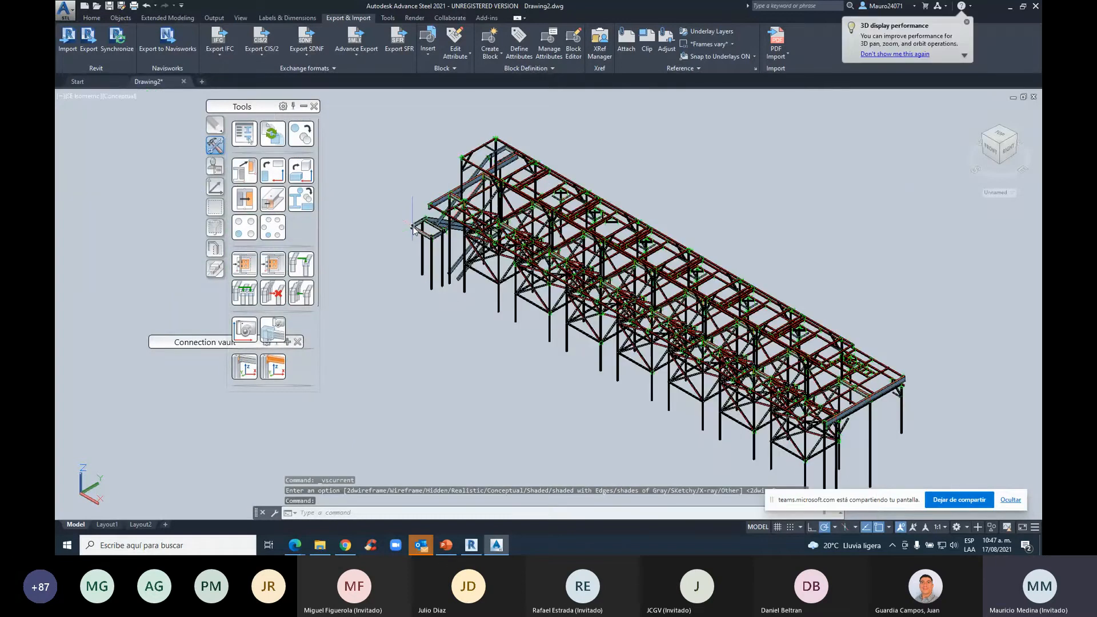
scroll(414, 228, "up", 5)
middle_click_drag(419, 229, 670, 302, "shift")
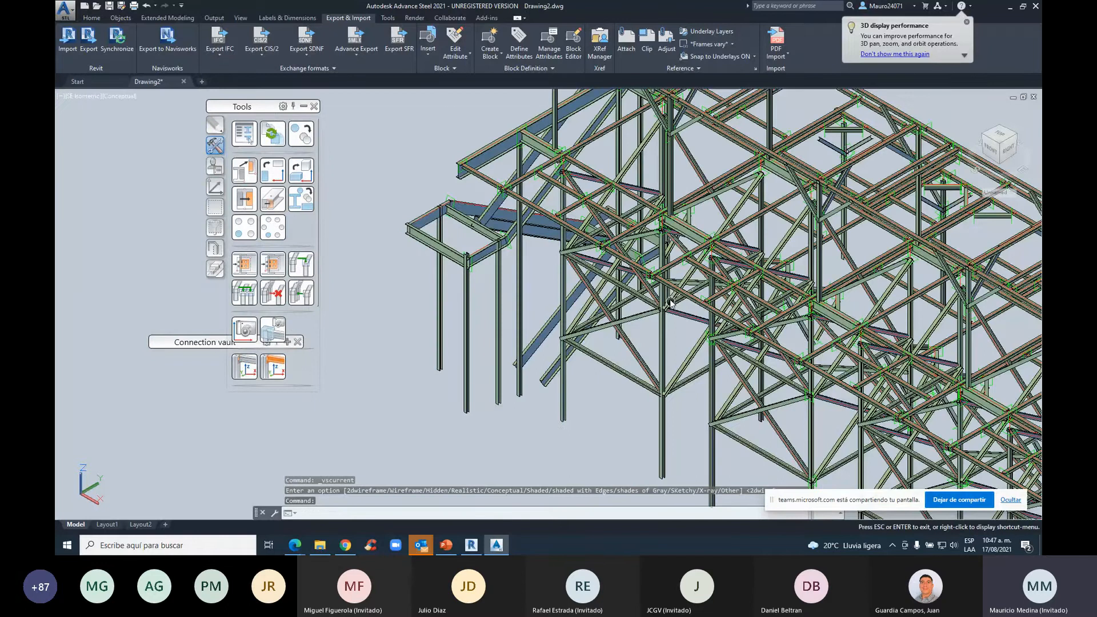
scroll(711, 360, "down", 6)
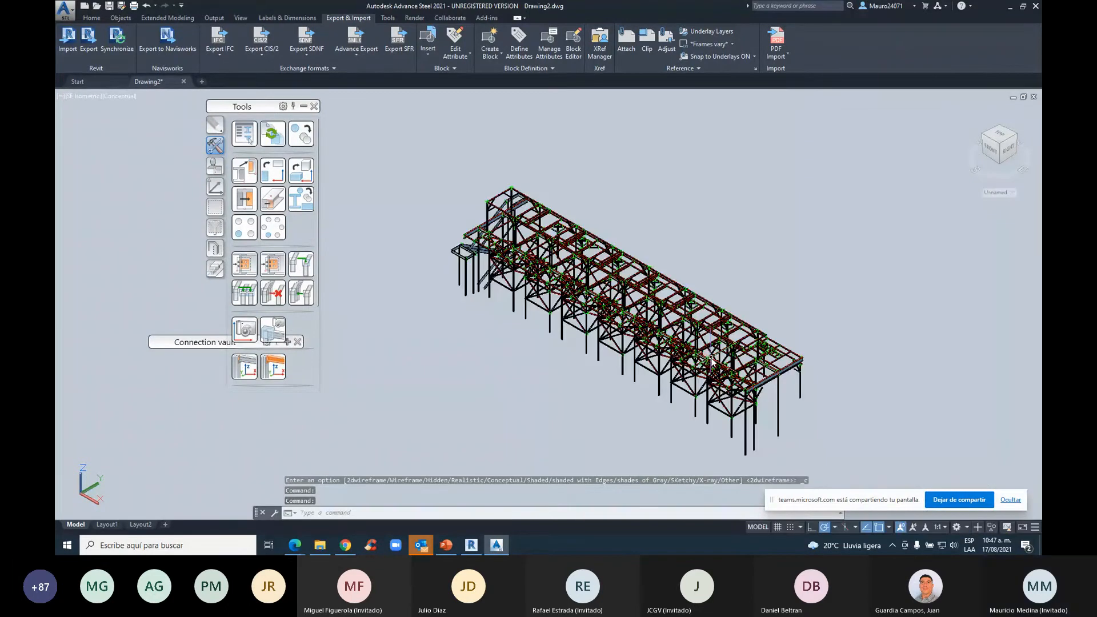
scroll(711, 360, "up", 8)
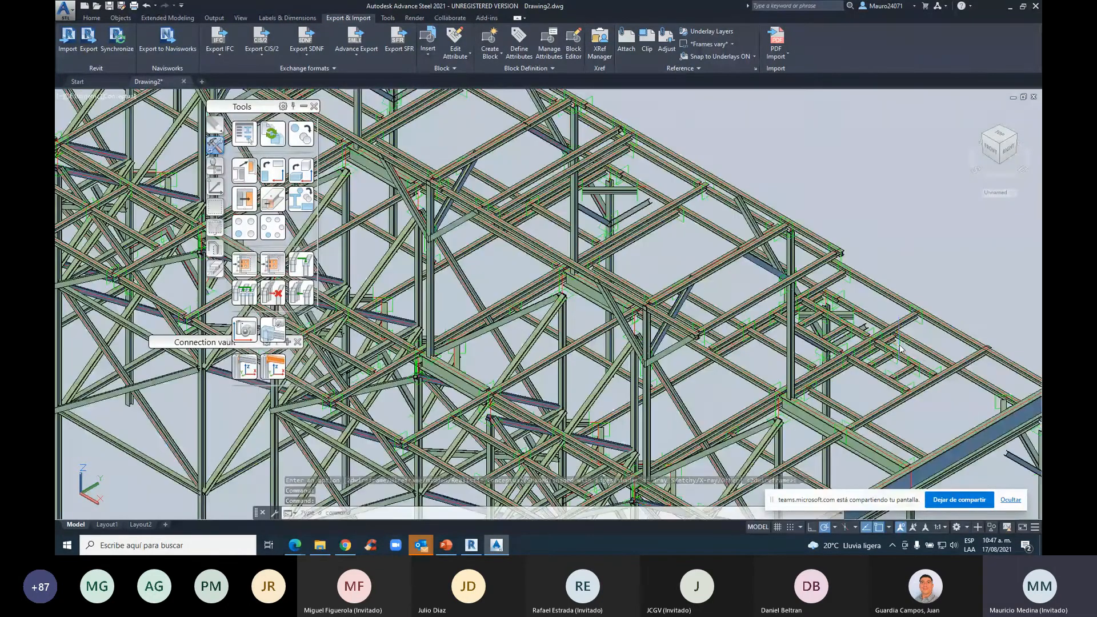
scroll(644, 300, "down", 5)
middle_click_drag(381, 175, 541, 249)
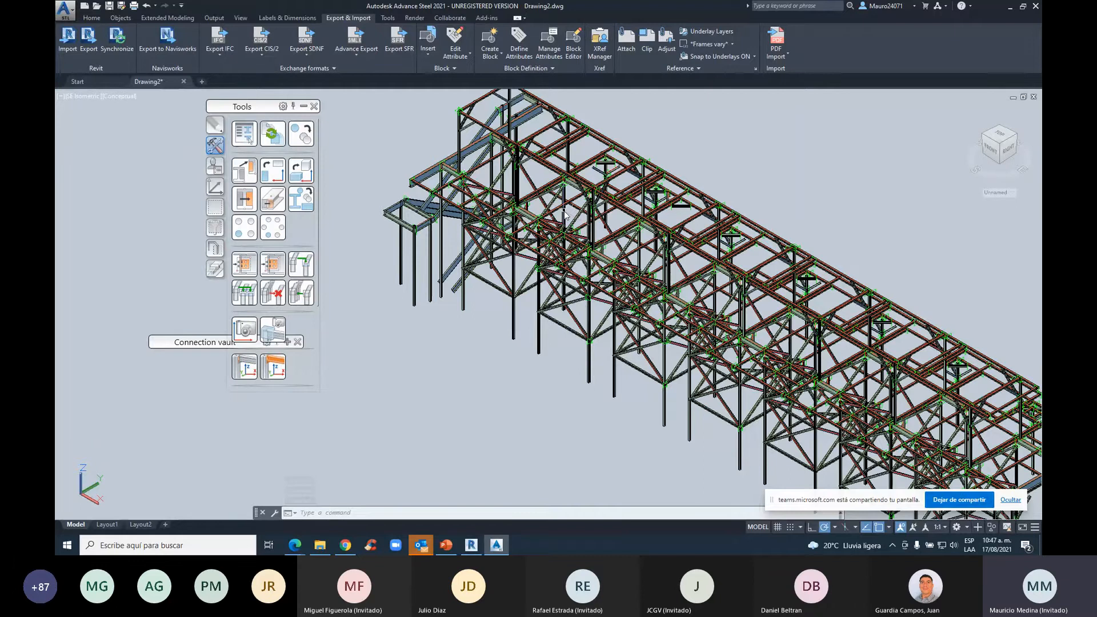
scroll(610, 300, "down", 2)
middle_click_drag(609, 301, 586, 306)
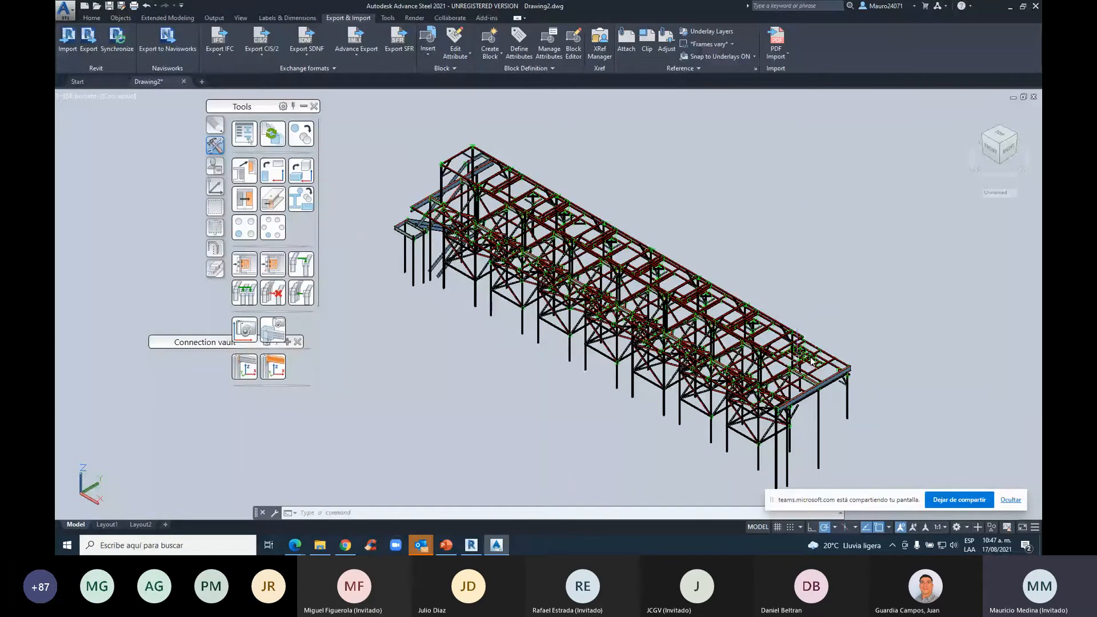
scroll(828, 414, "up", 3)
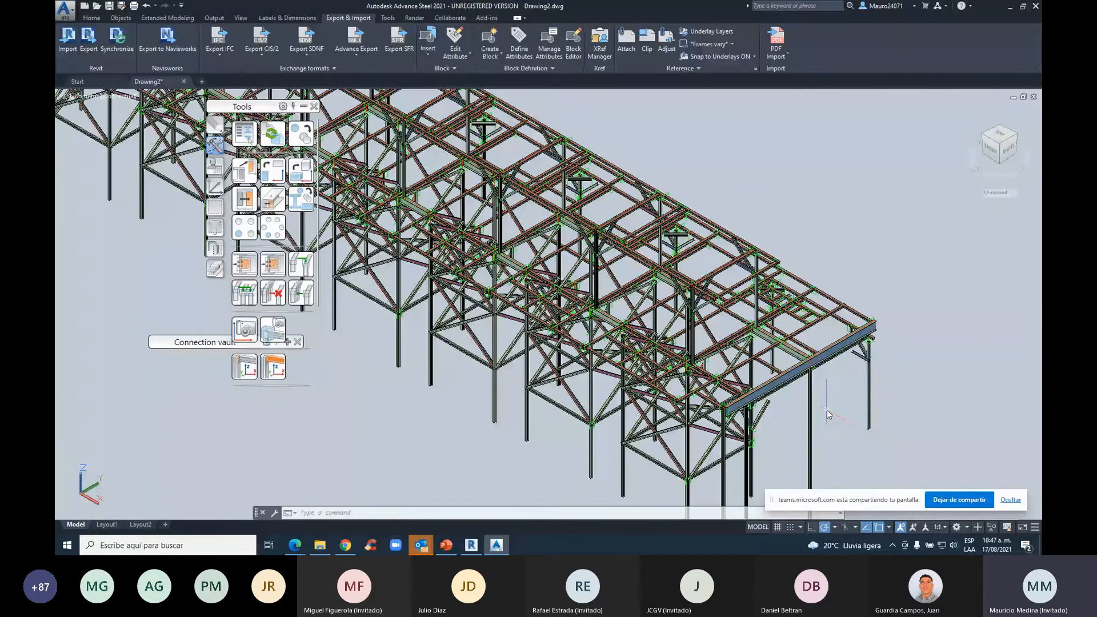
scroll(830, 415, "down", 4)
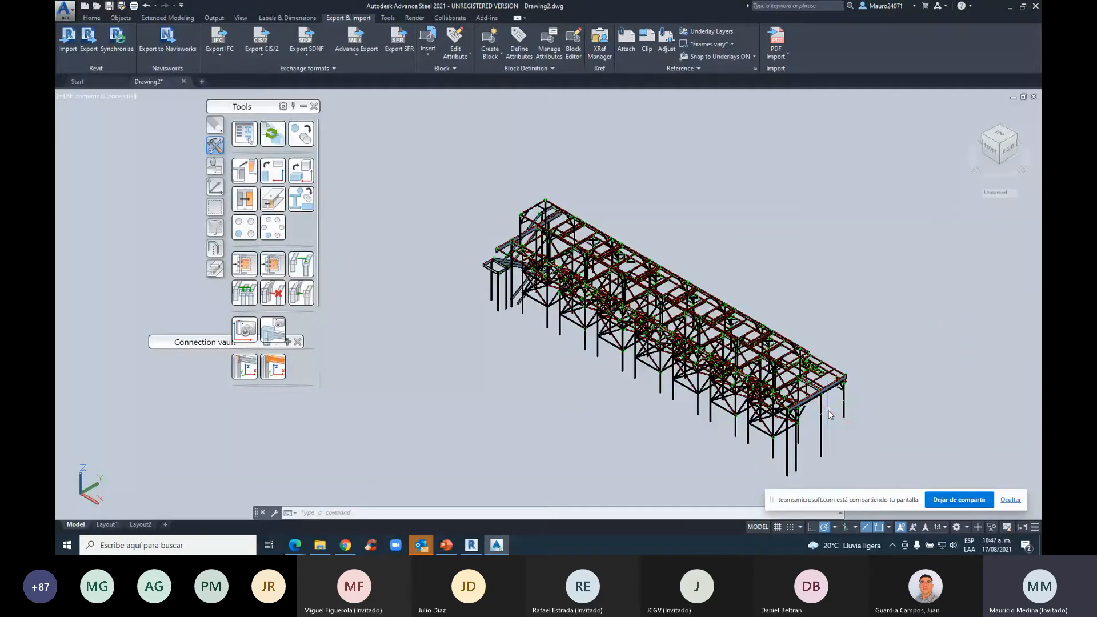
scroll(830, 415, "up", 2)
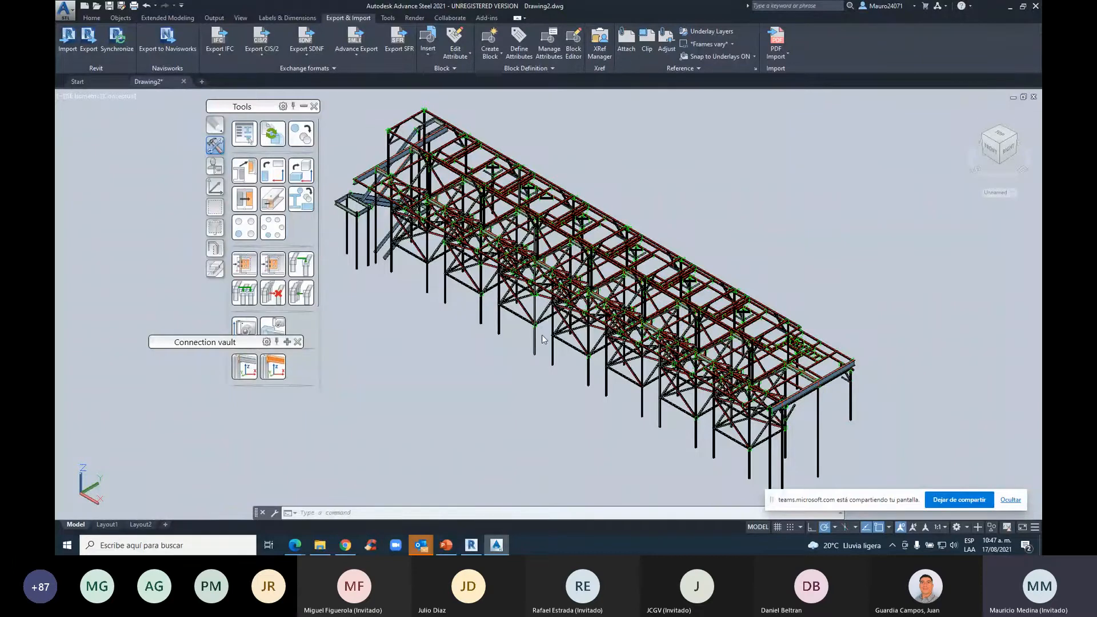
Switch to Revit and close it, then close Drawing2 in Advance Steel without saving the changes
key("alt+Tab")
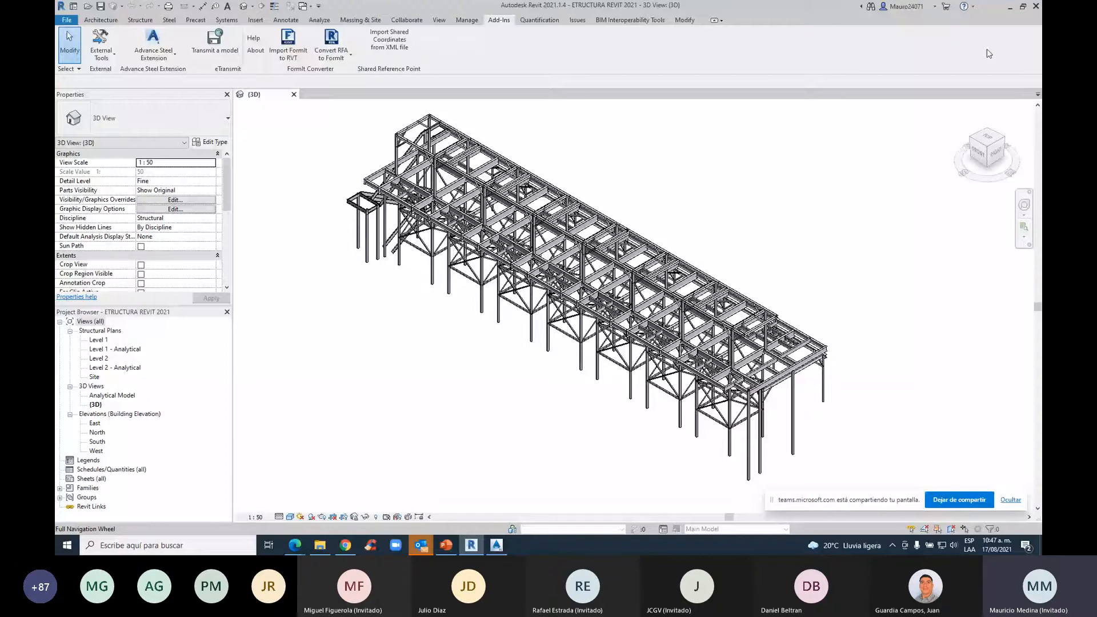
key("alt+Tab")
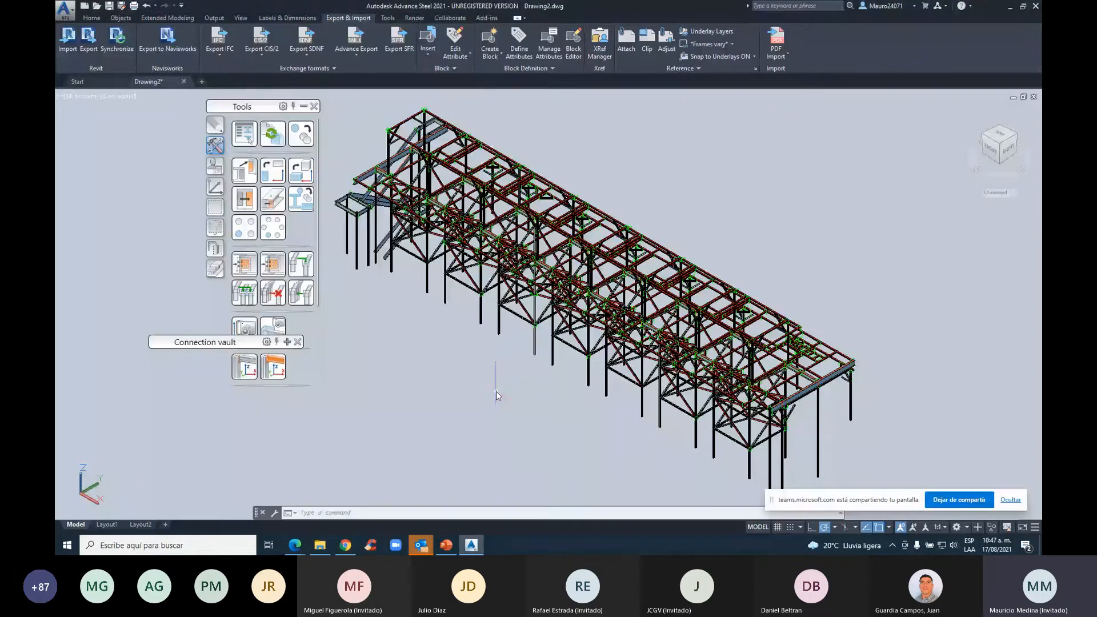
left_click(1035, 6)
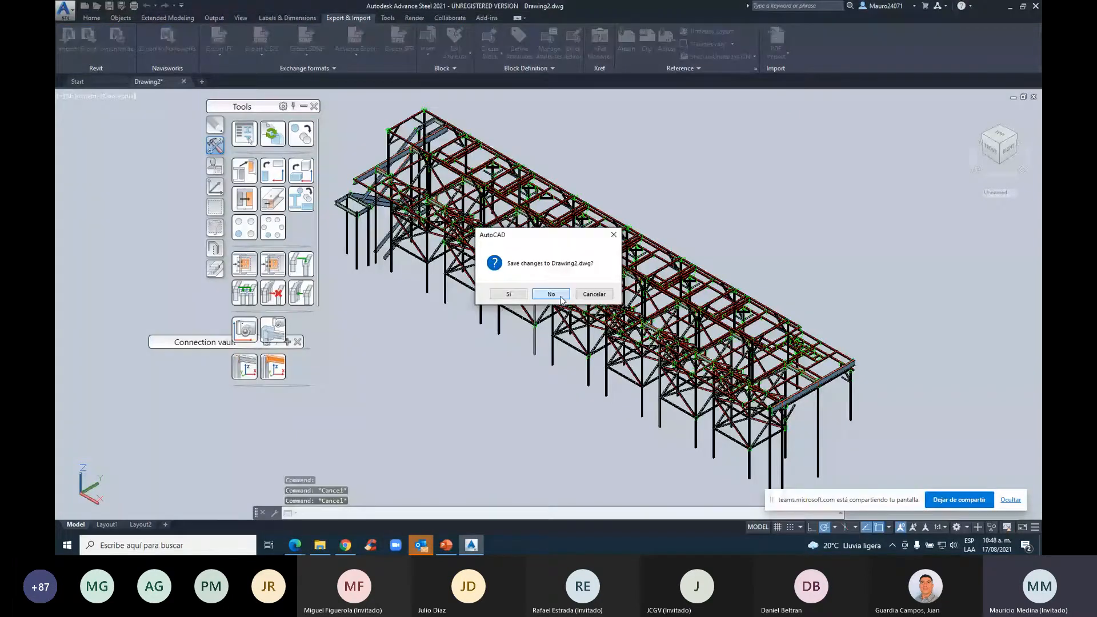
left_click(550, 294)
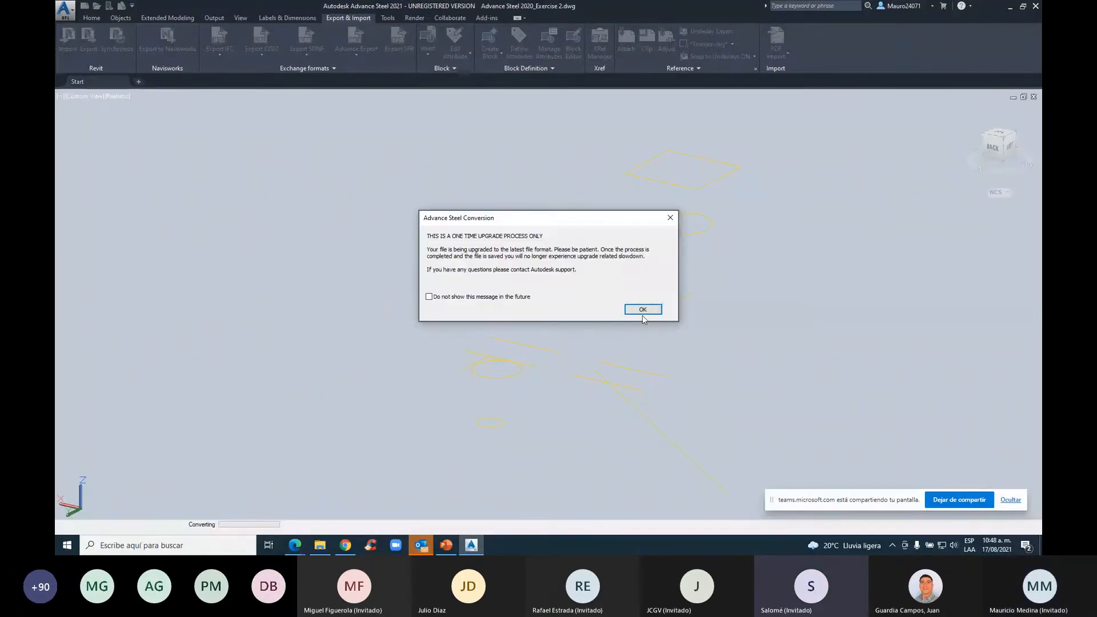
Open Advance Steel 2020_Exercise 2, accepting the file format upgrade, and inspect its beams, bracing joints and foundations from several views
left_click(643, 309)
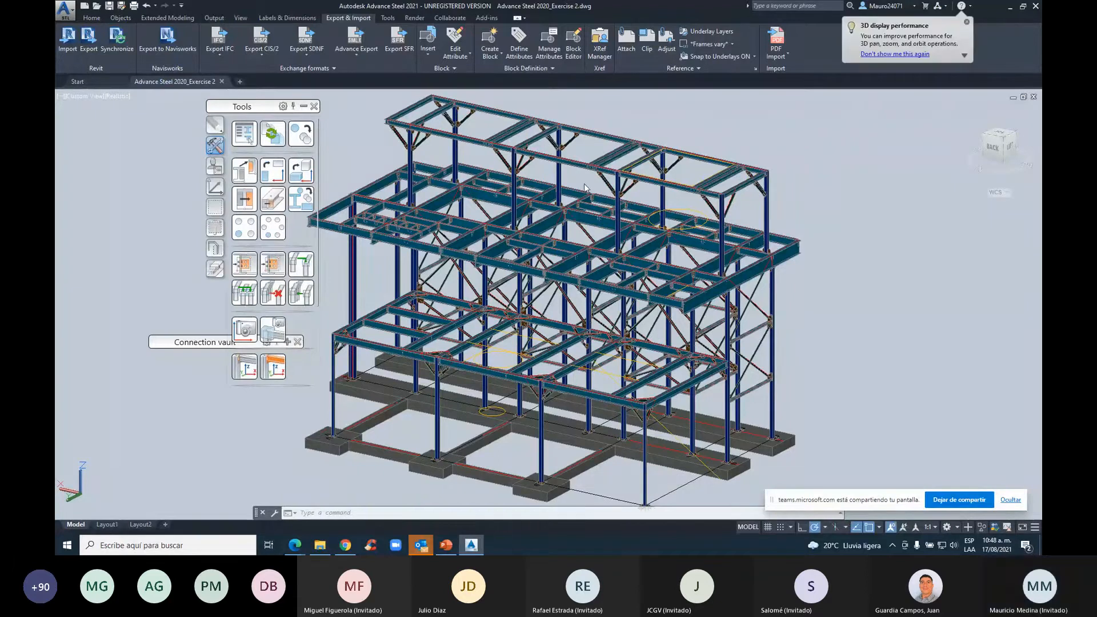
middle_click_drag(575, 186, 605, 179)
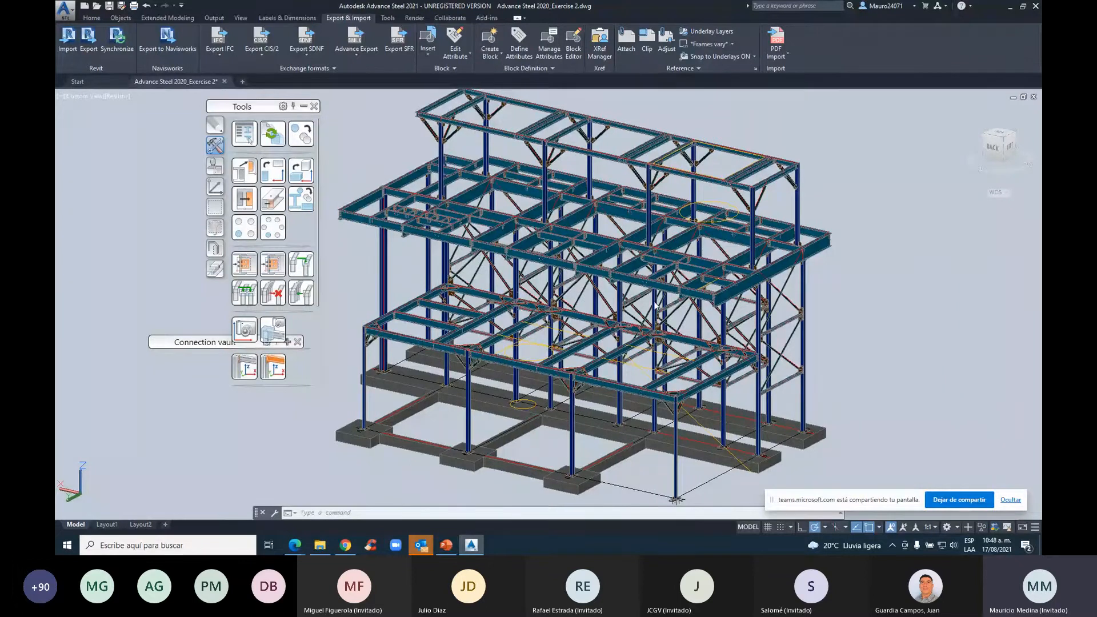
middle_click_drag(689, 343, 647, 320, "shift")
scroll(526, 302, "down", 3)
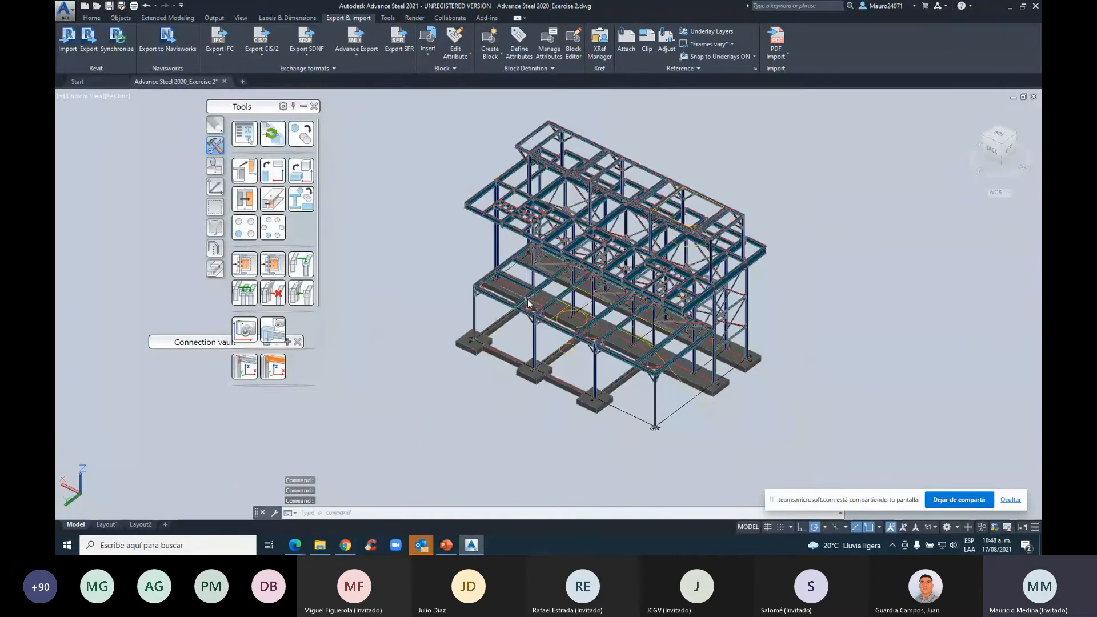
scroll(499, 273, "up", 3)
scroll(500, 273, "up", 2)
middle_click_drag(708, 368, 654, 356)
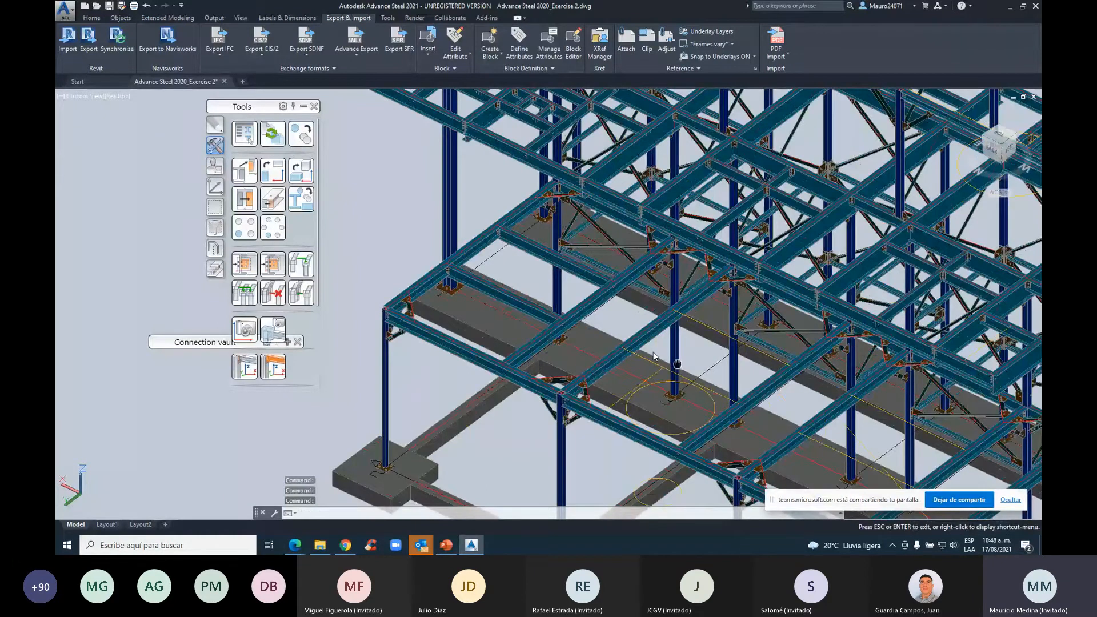
middle_click_drag(654, 355, 559, 311)
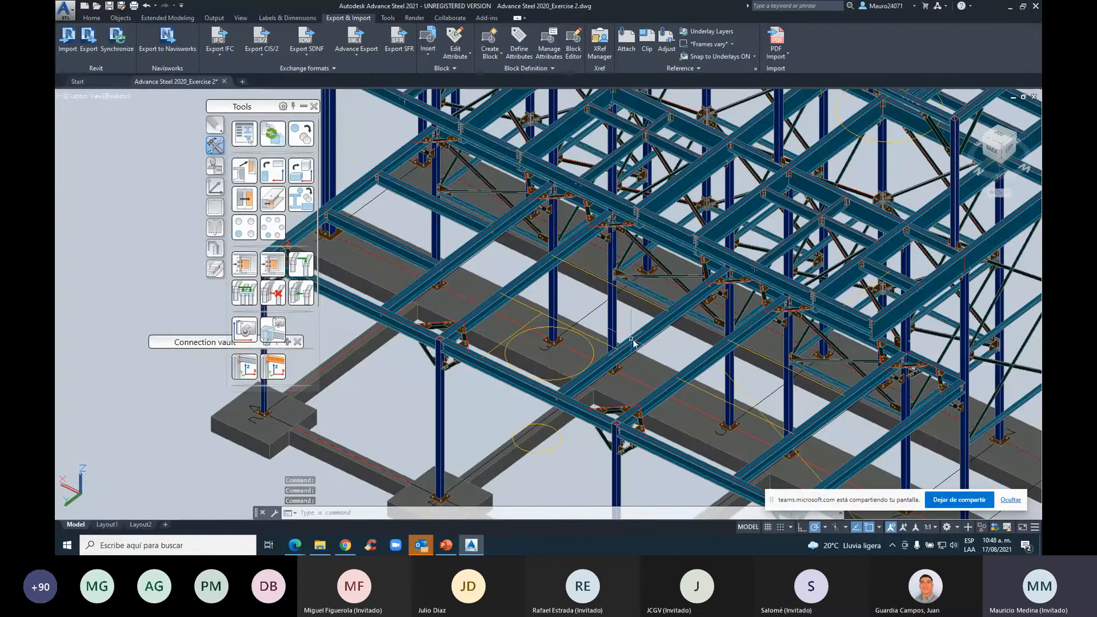
scroll(597, 332, "up", 2)
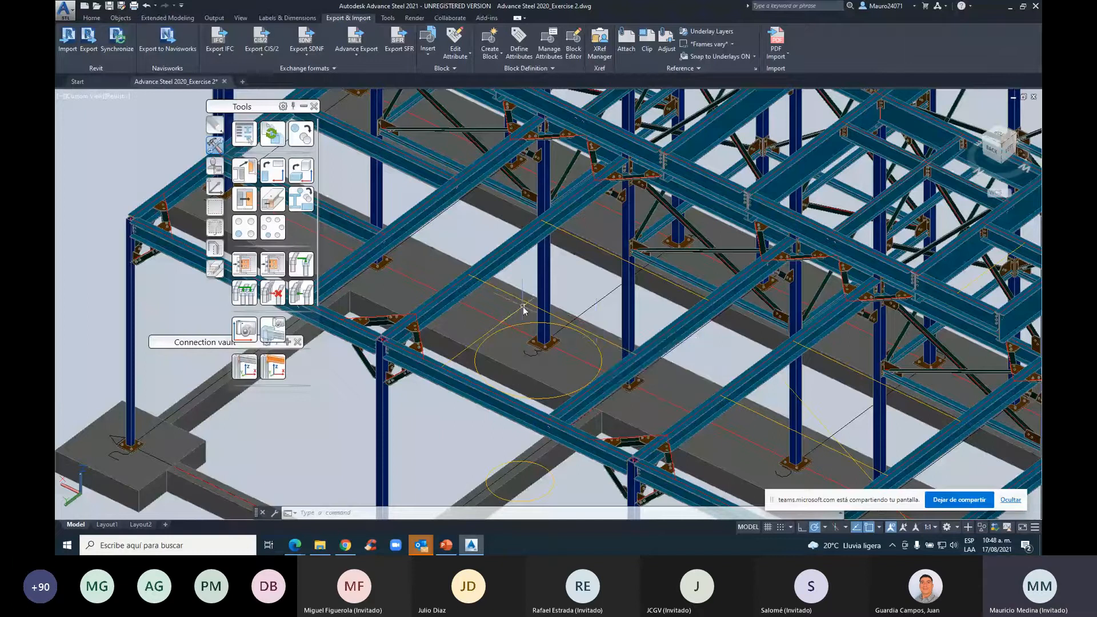
Select the yellow line behind the lower beams, call up its properties, and clear the selection
left_click(618, 261)
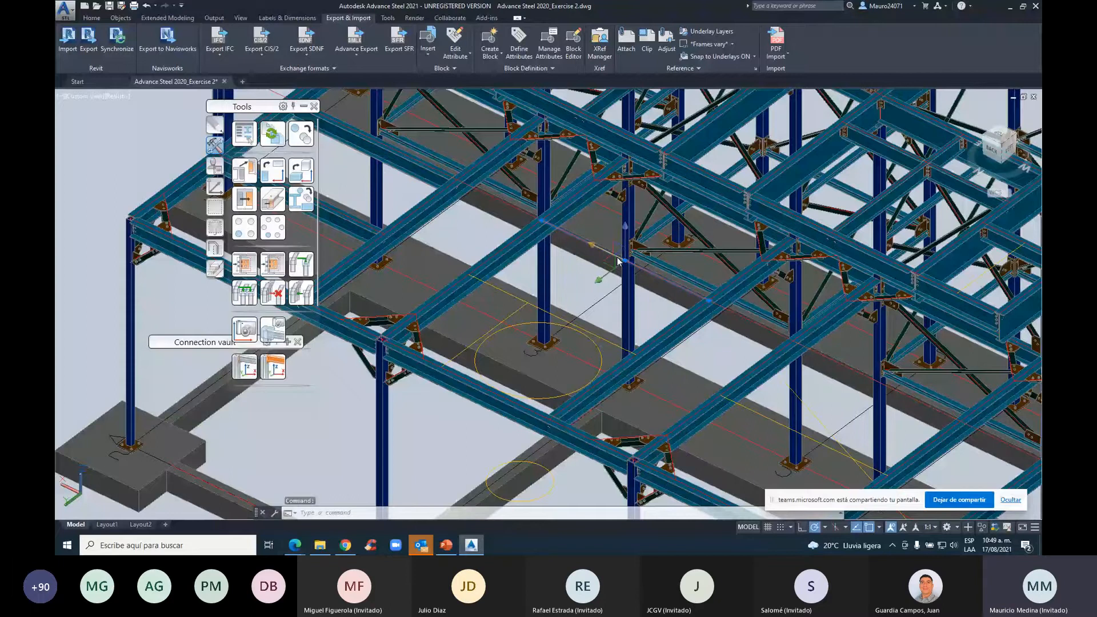
key("Escape")
key("Escape")
key("Escape")
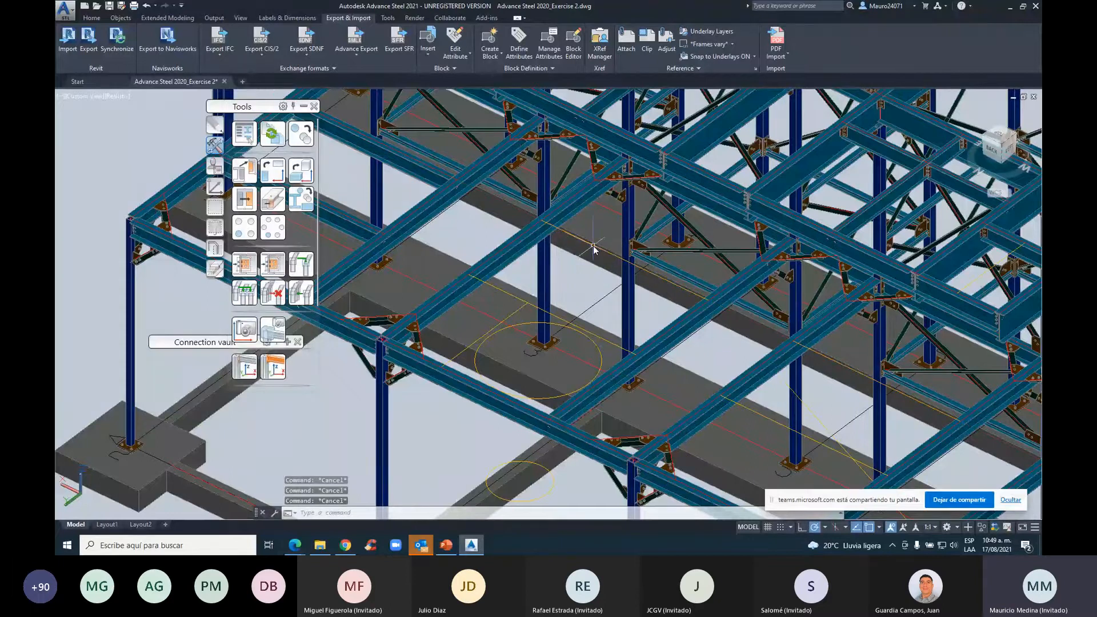
left_click(593, 248)
right_click(574, 239)
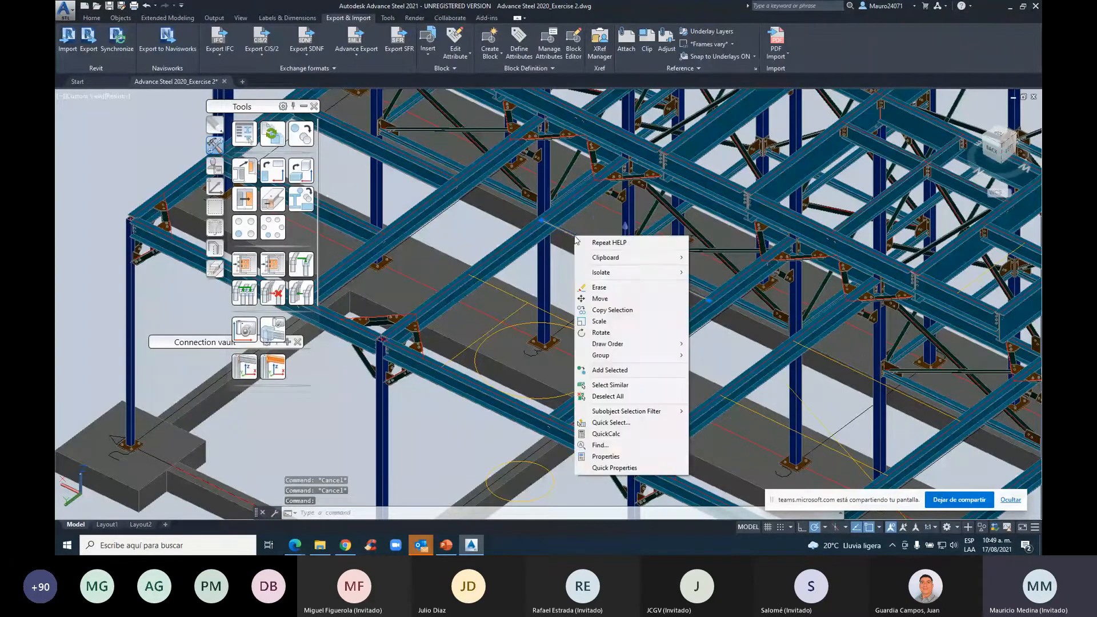
left_click(606, 456)
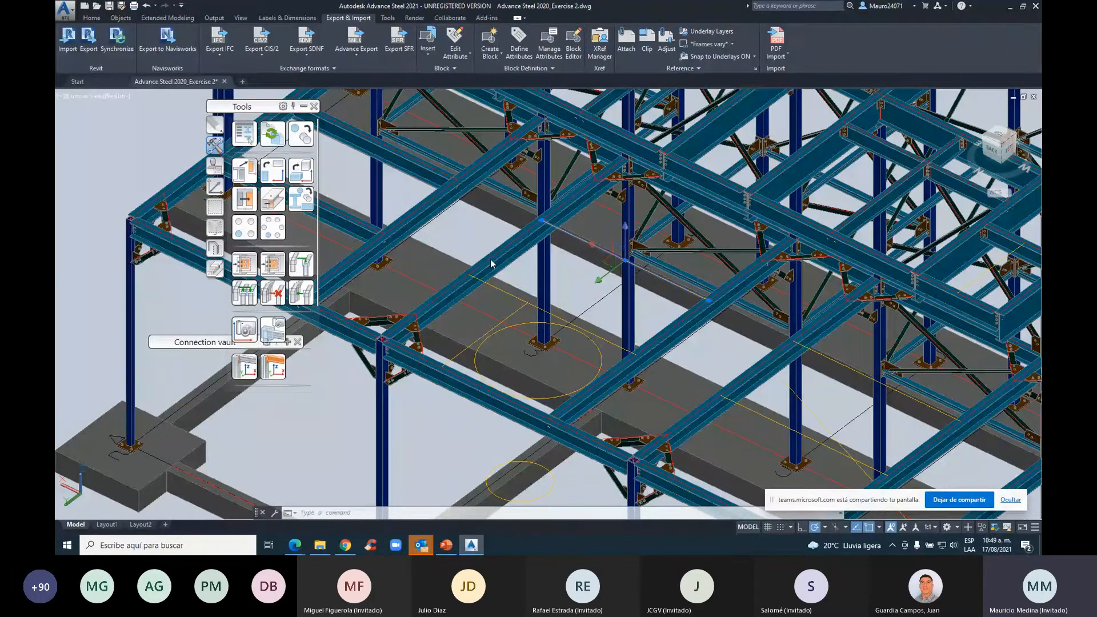
key("Escape")
key("Escape")
Convert the five yellow lines between the lower platform's beams into steel beams, keeping the source lines
left_click(167, 18)
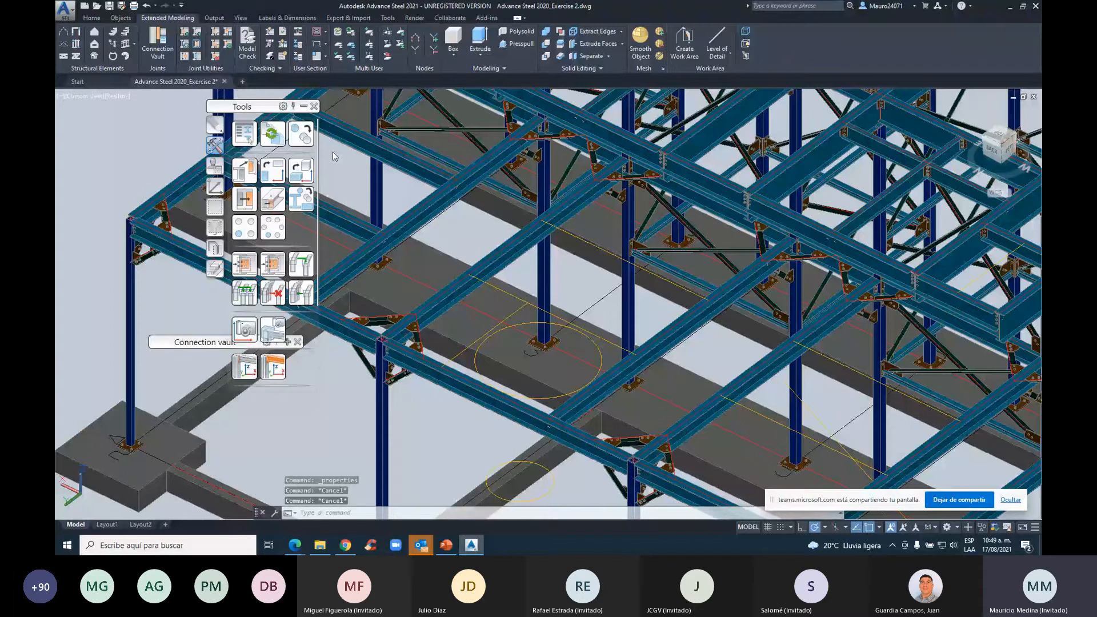
left_click(116, 19)
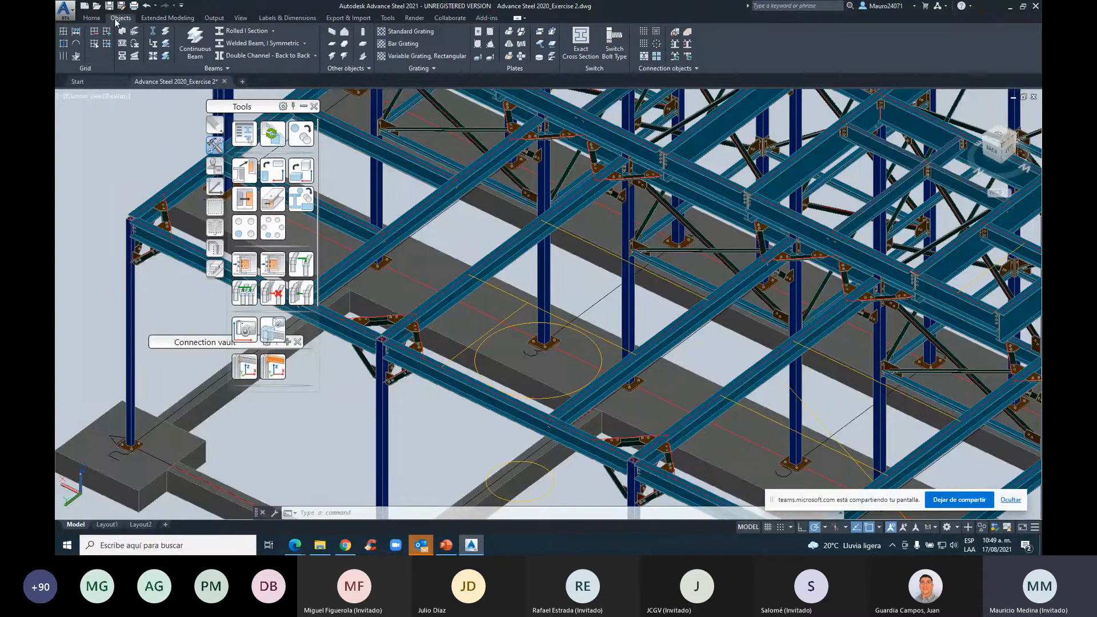
left_click(162, 45)
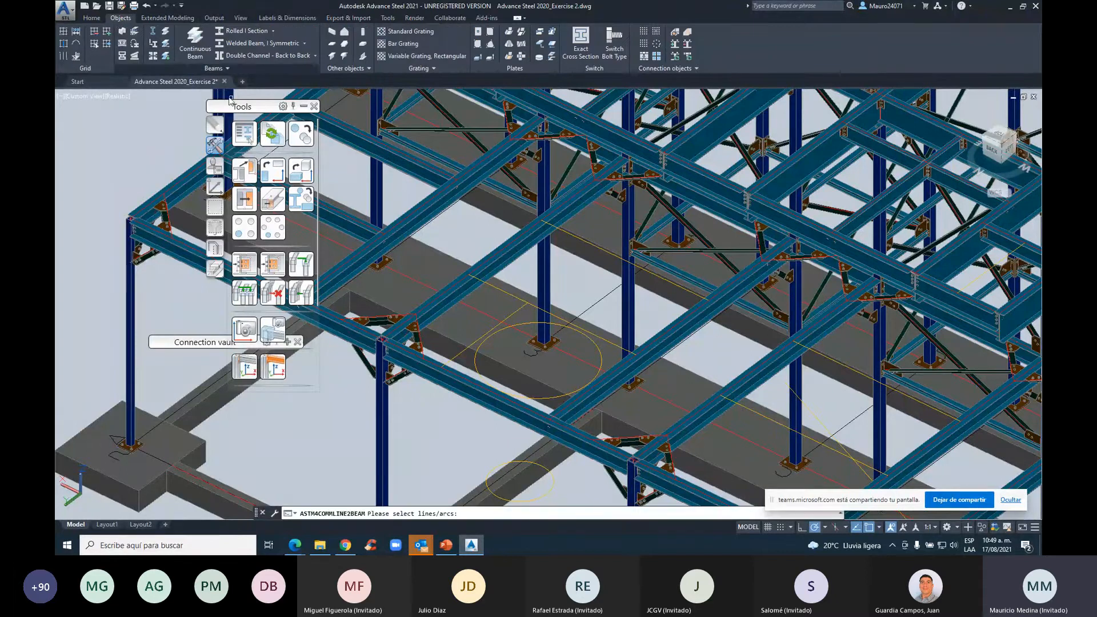
left_click(516, 299)
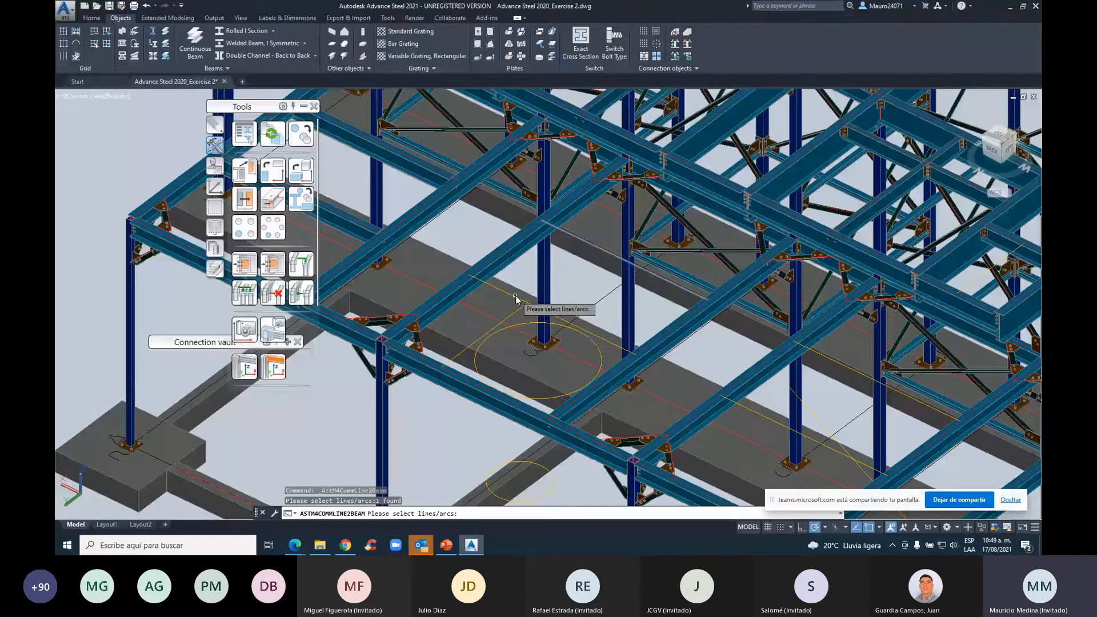
left_click(515, 296)
left_click(492, 329)
middle_click_drag(755, 394, 681, 376)
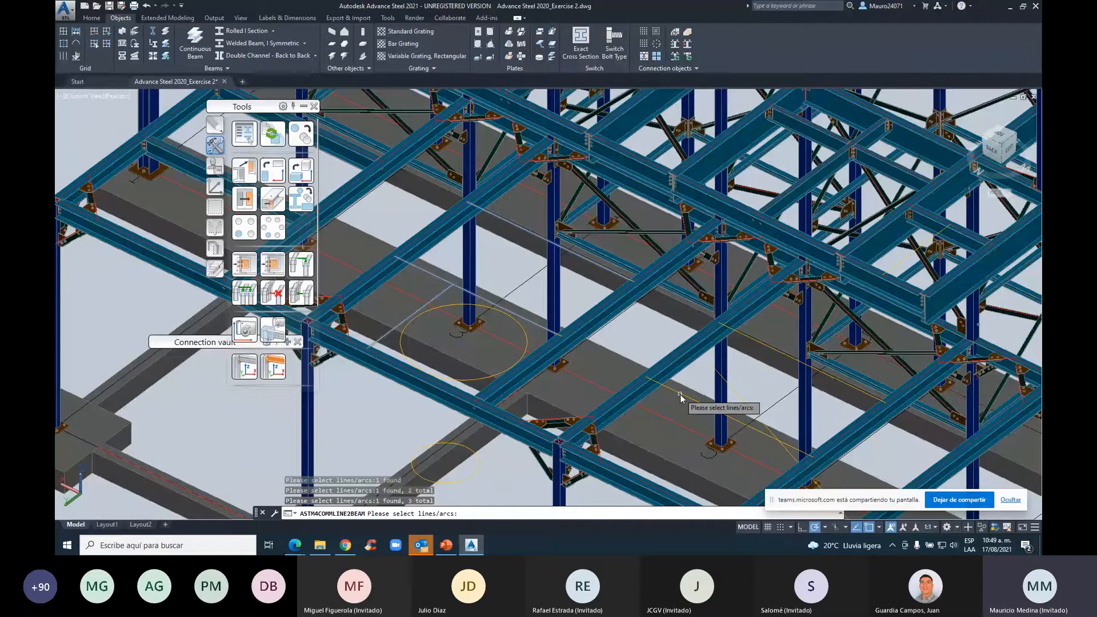
left_click(680, 395)
left_click(737, 331)
key("Return")
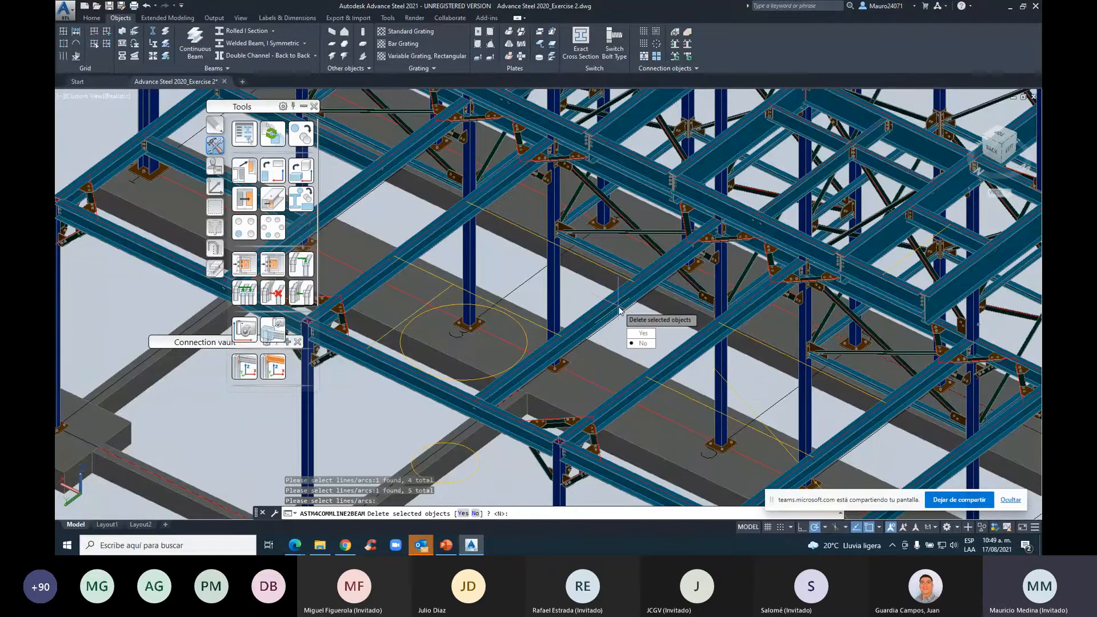
key("Return")
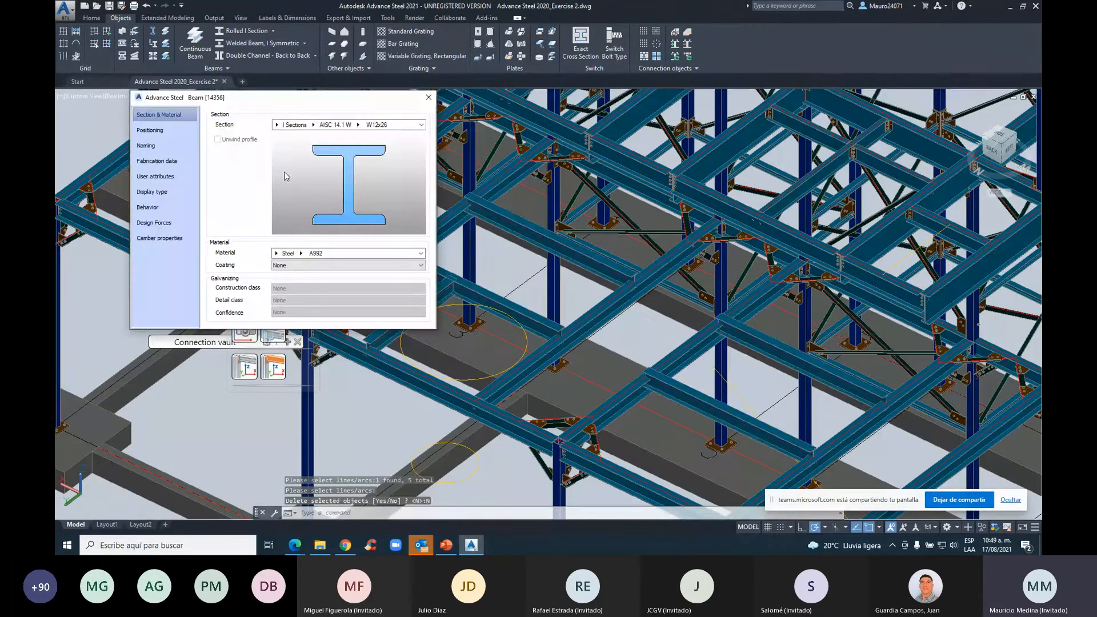
Set the new beams' section to W12x22 and their offset to the top centre of the profile
scroll(575, 328, "up", 2)
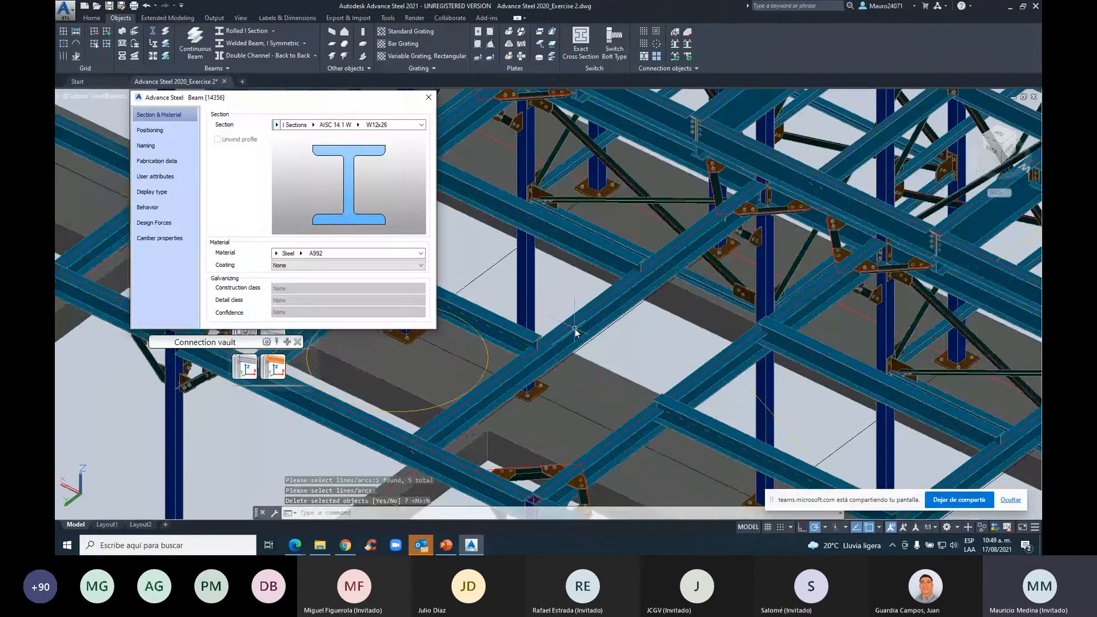
left_click(358, 125)
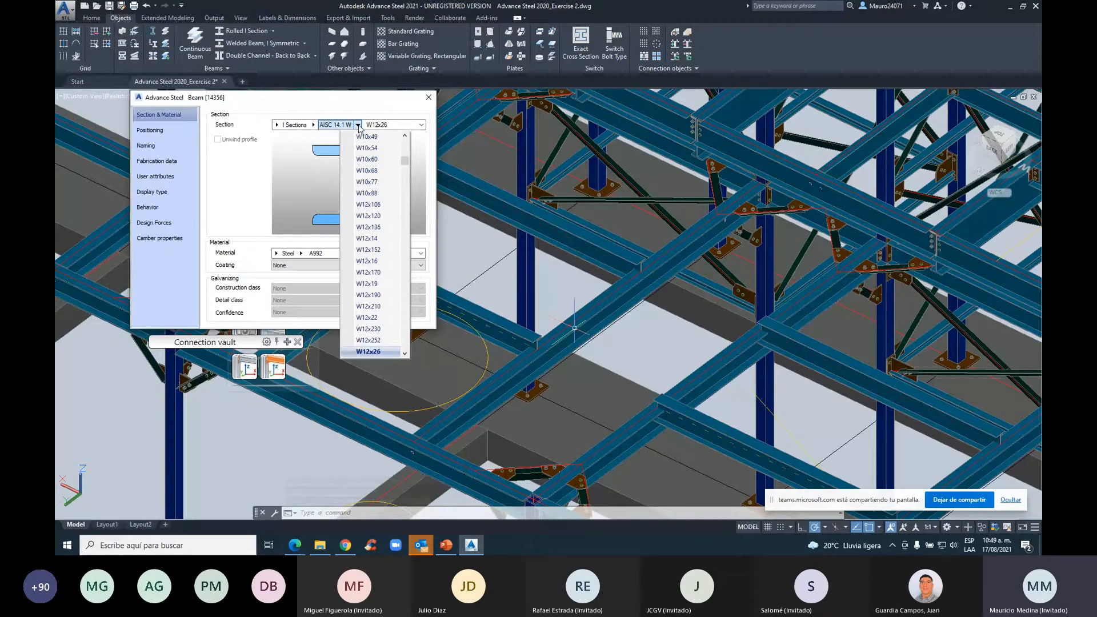
left_click(380, 318)
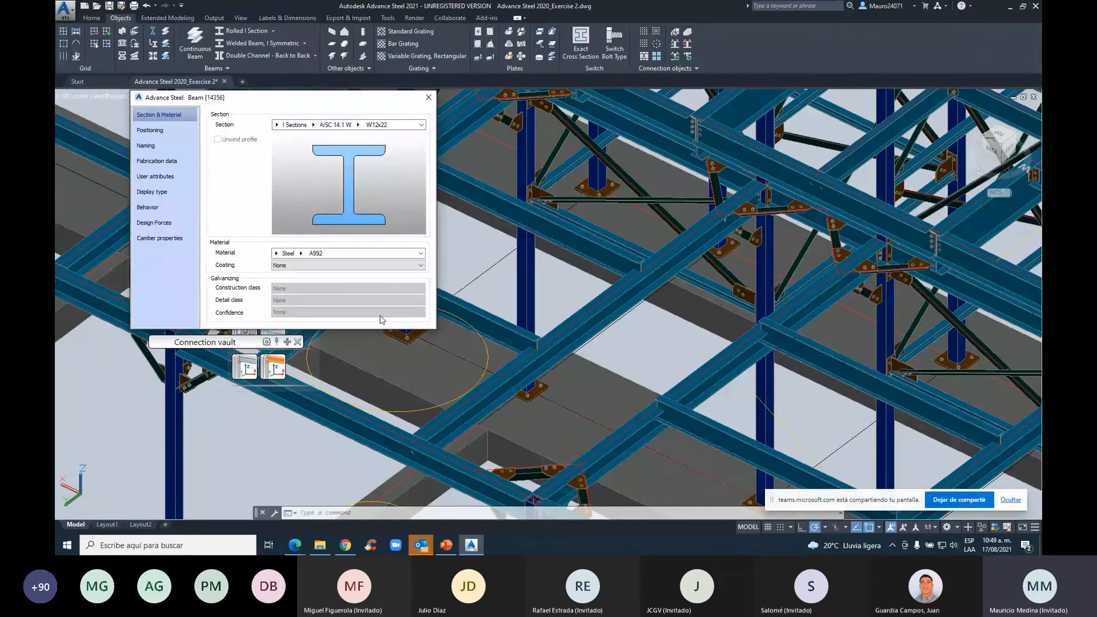
left_click(150, 130)
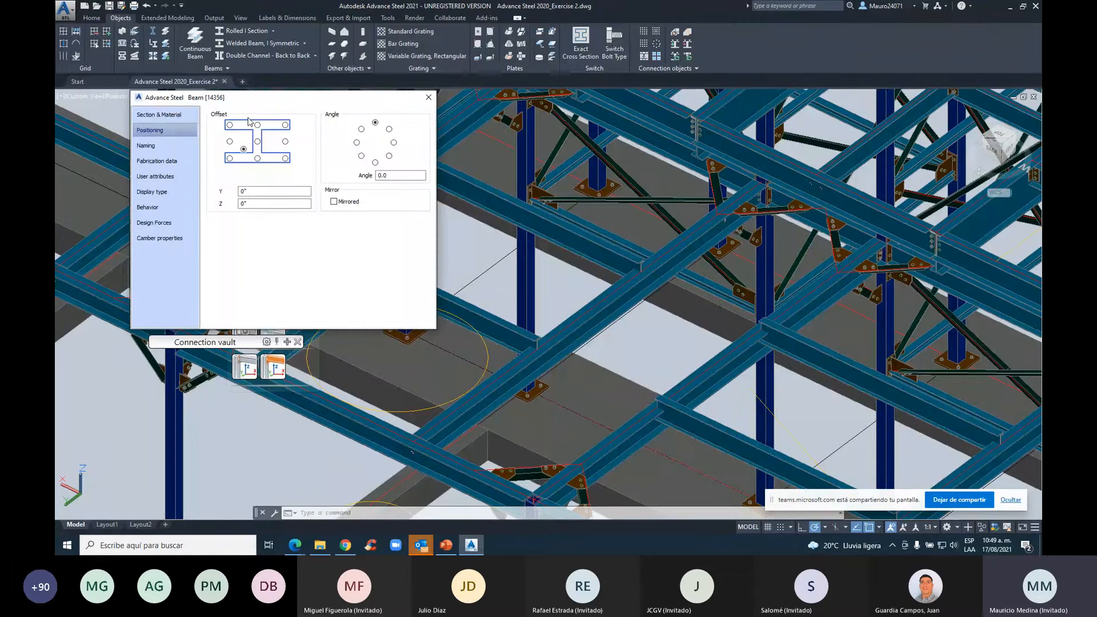
left_click(257, 124)
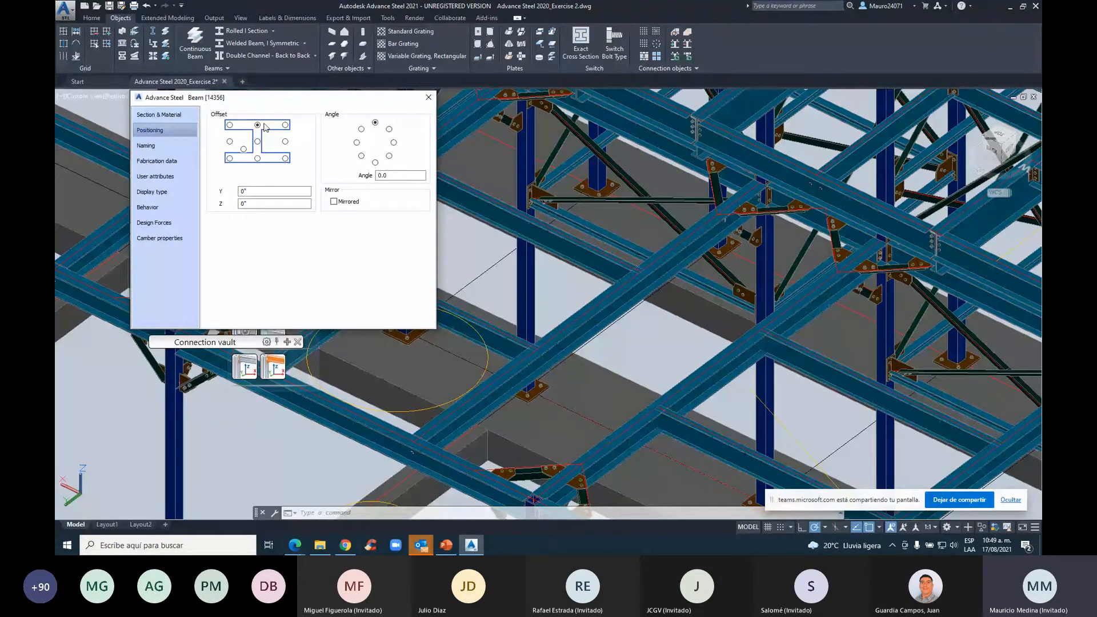
left_click(428, 97)
Start a conical folded plate between two contours, from the large circle in the lower platform's opening to the smaller circle beneath it
scroll(466, 240, "down", 5)
middle_click_drag(559, 308, 560, 289)
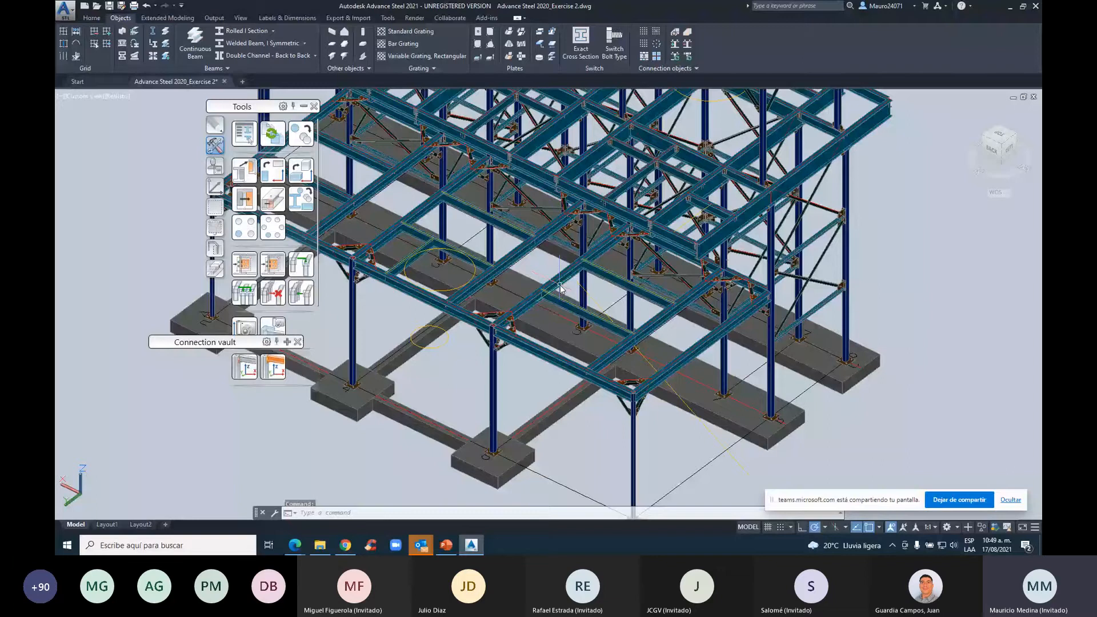
scroll(559, 288, "up", 5)
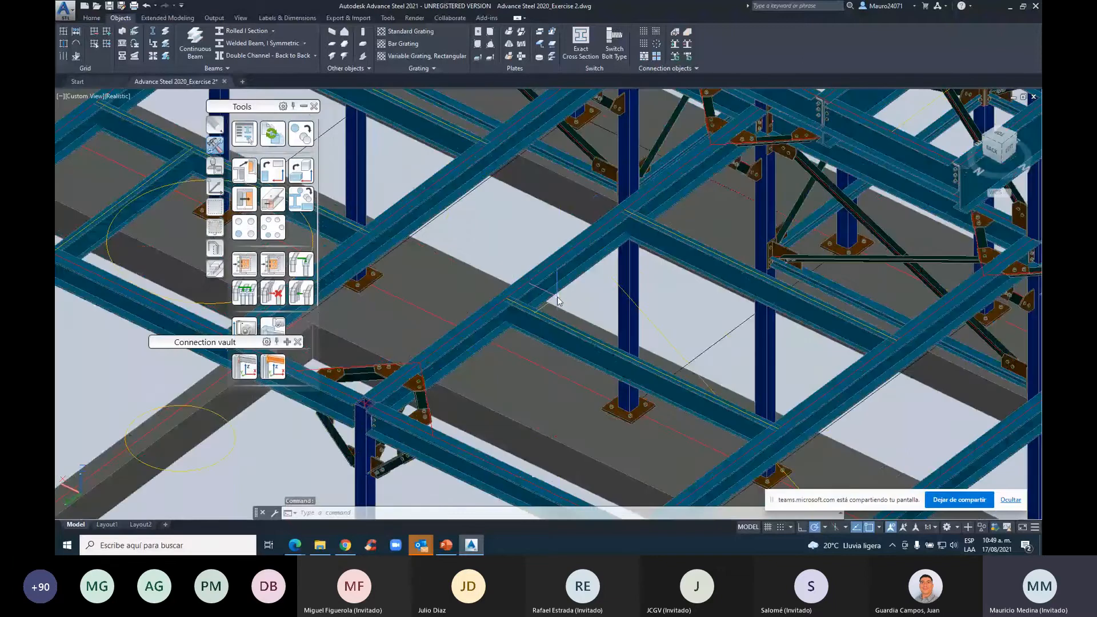
scroll(557, 296, "down", 5)
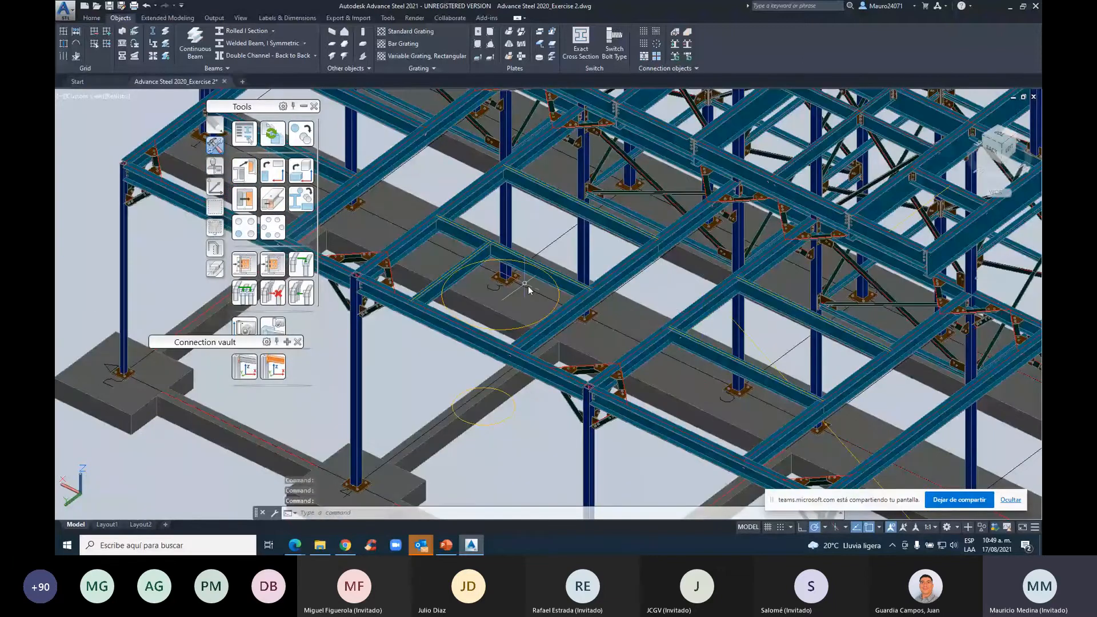
scroll(528, 289, "down", 3)
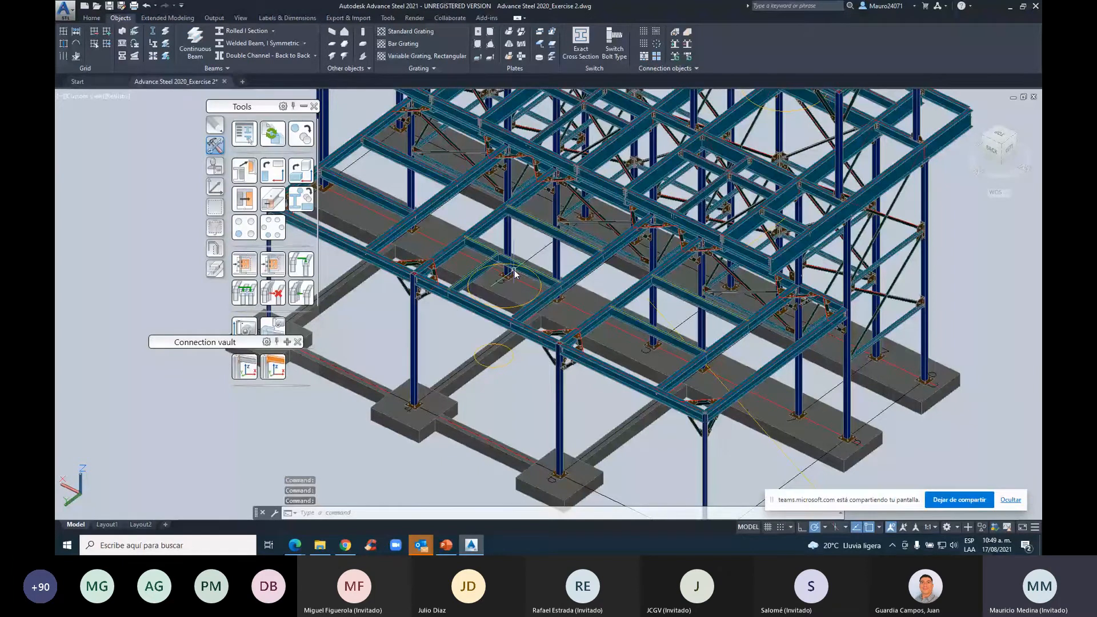
scroll(514, 270, "up", 2)
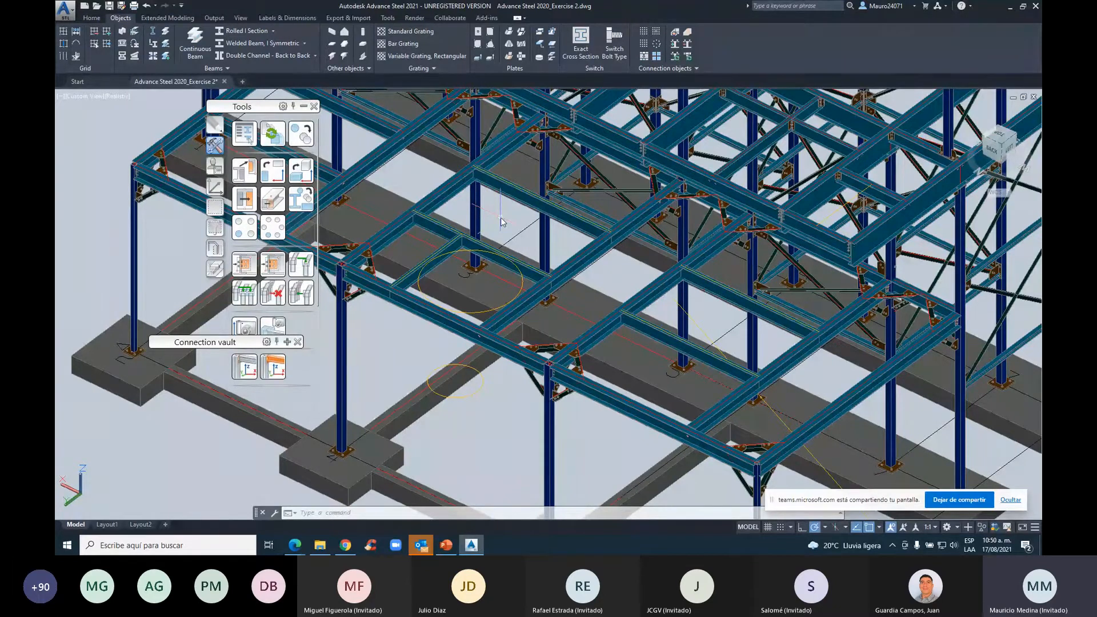
left_click(91, 17)
left_click(296, 44)
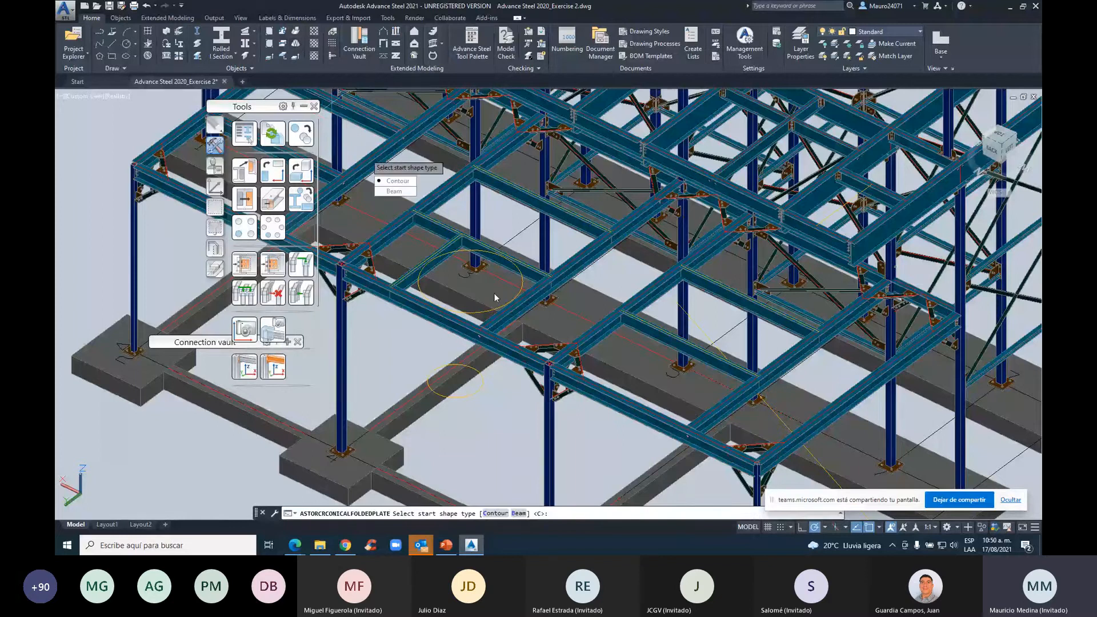
key("Return")
left_click(423, 289)
key("Return")
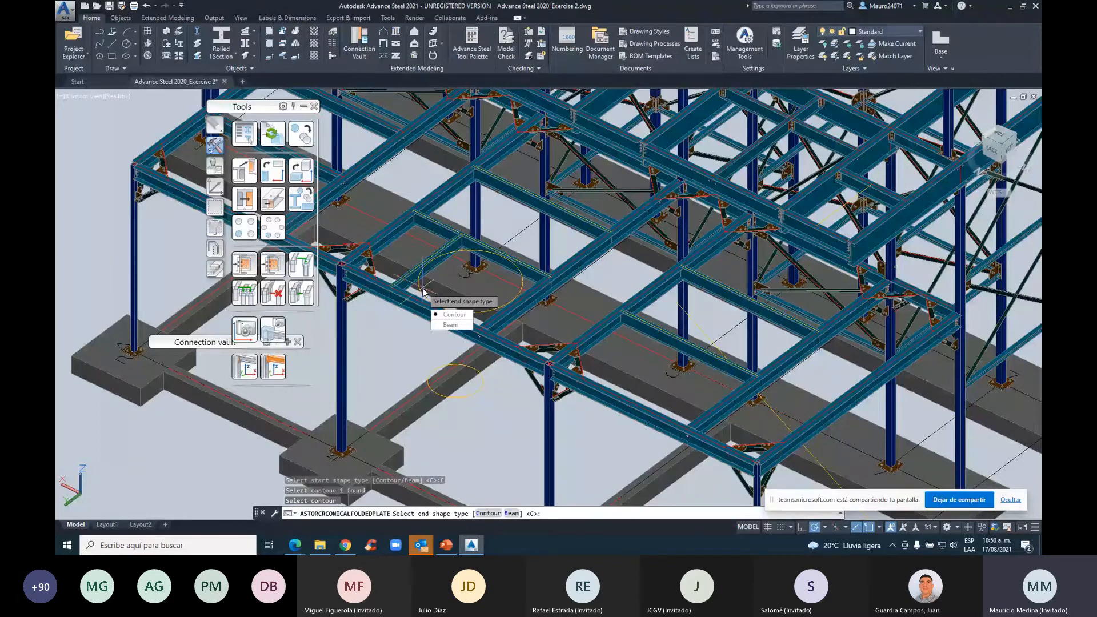
left_click(445, 317)
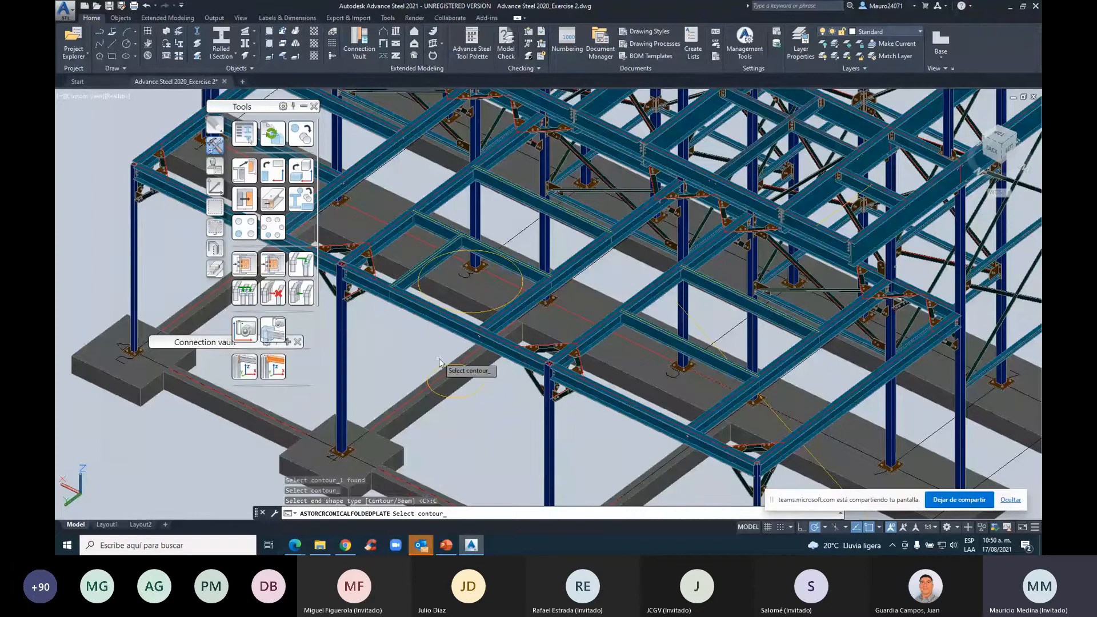
left_click(476, 391)
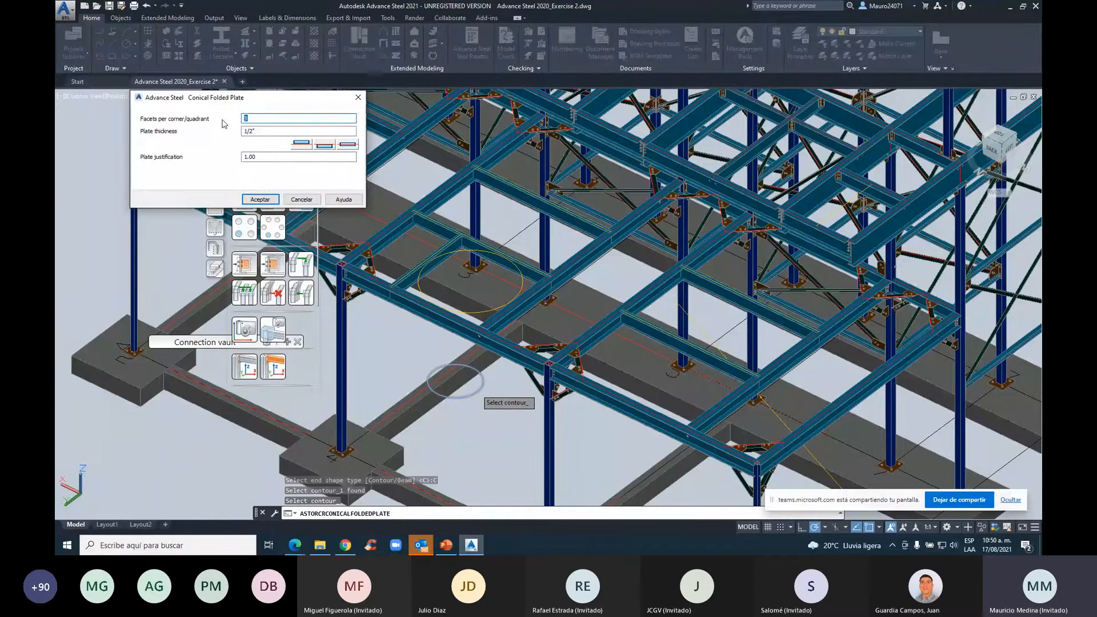
Create the conical folded plate with 24 facets per corner/quadrant, 1/4" thickness and a justification of 1.0
type("24")
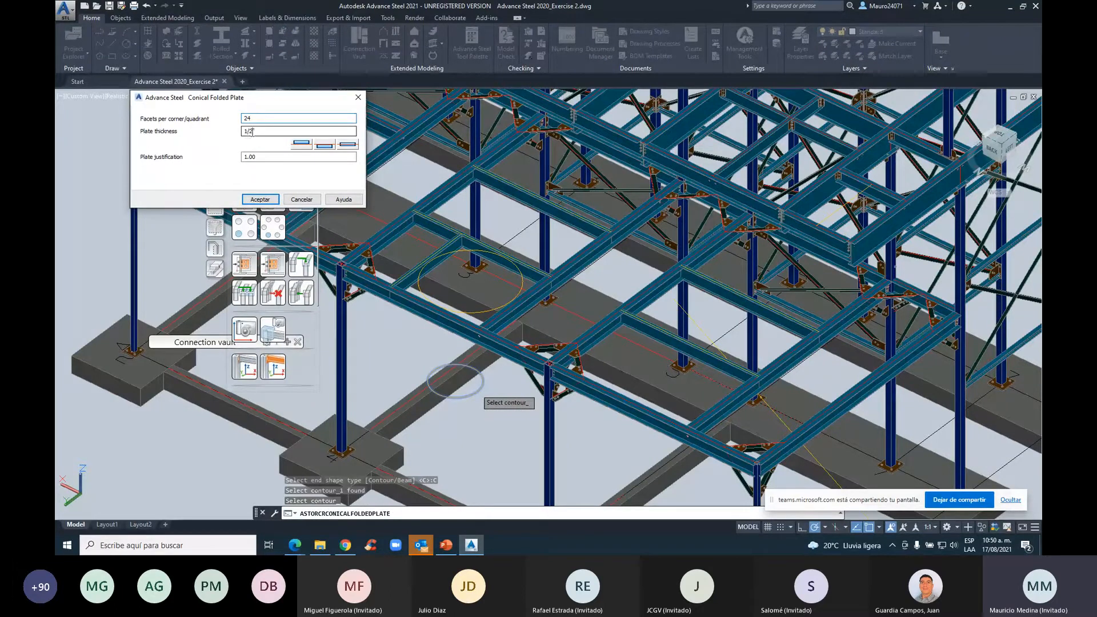
left_click_drag(252, 132, 250, 132)
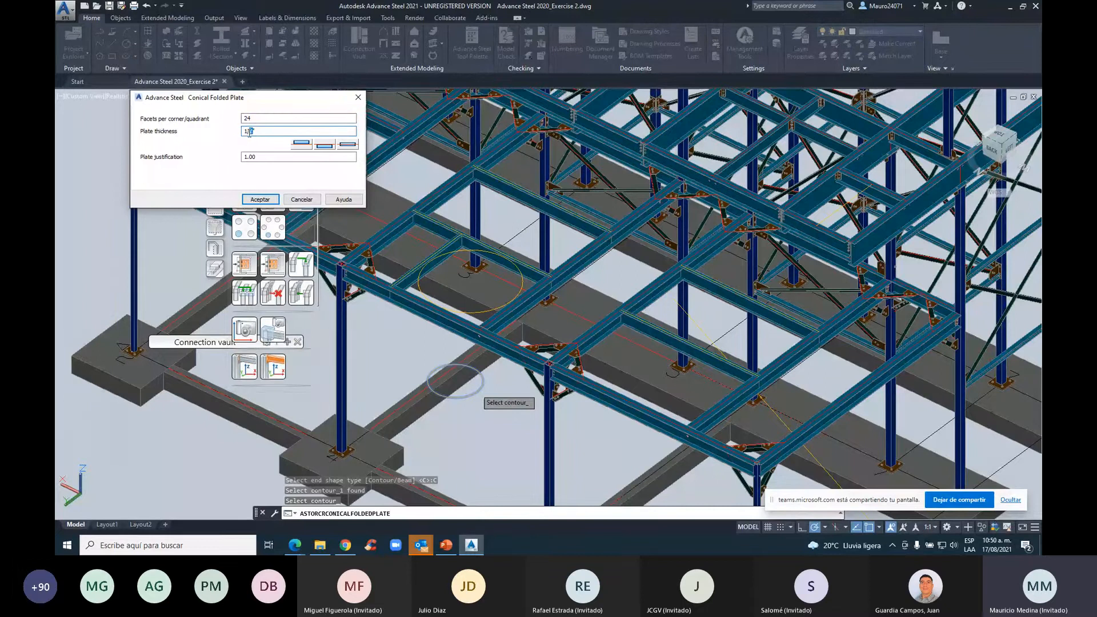
type("4")
left_click(303, 143)
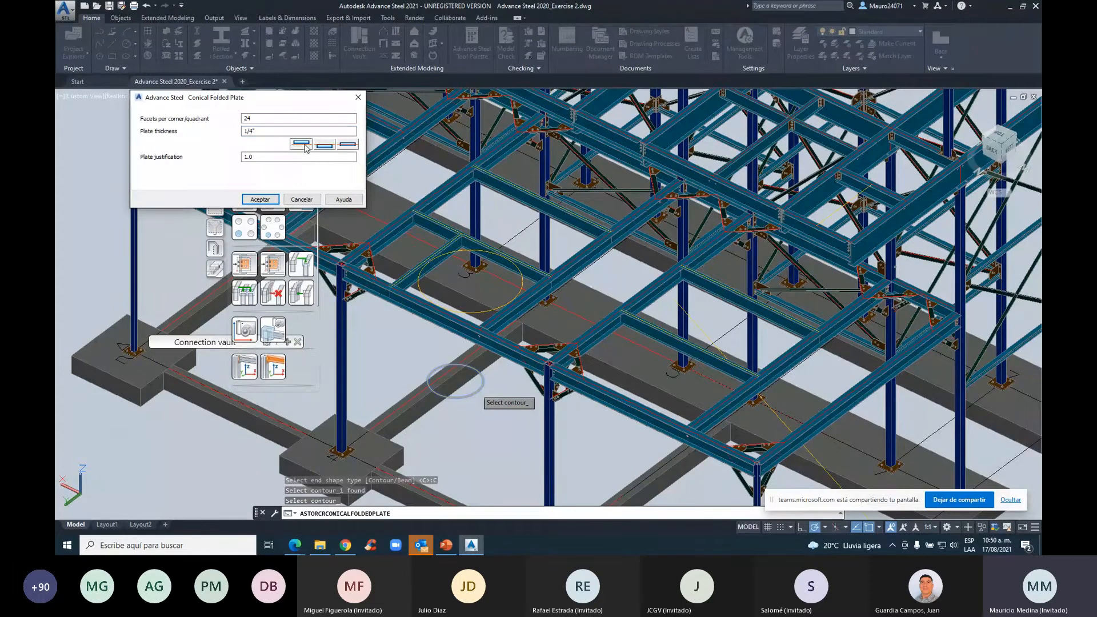
left_click(259, 200)
Examine the conical hopper under the lower platform from the side and from above
middle_click_drag(488, 321, 363, 235)
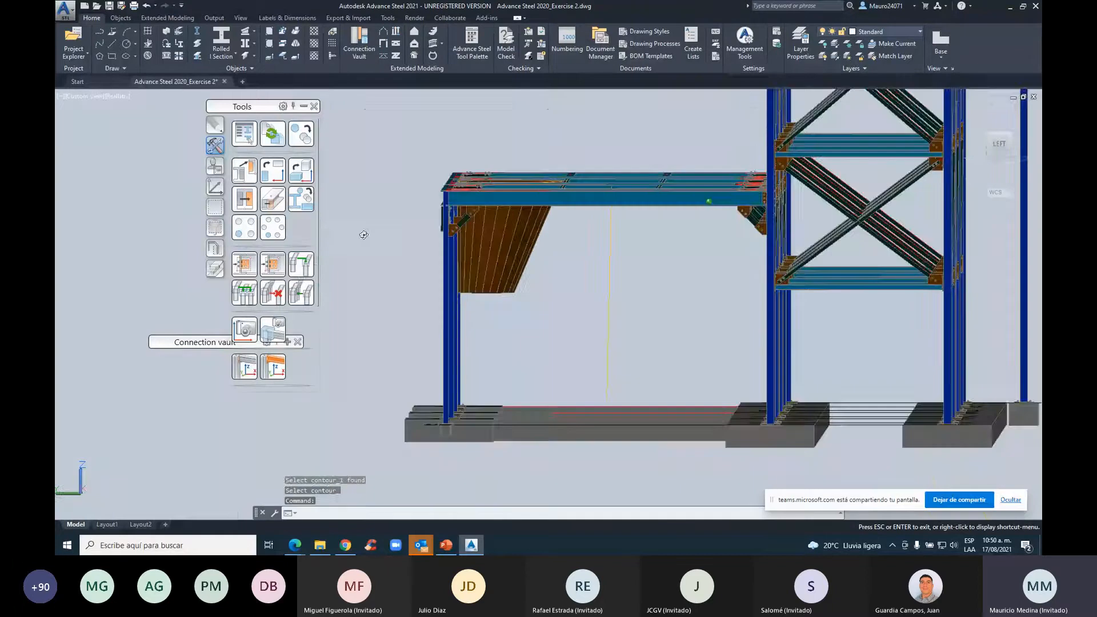
scroll(485, 245, "up", 5)
middle_click_drag(485, 245, 491, 271, "shift")
scroll(507, 256, "down", 10)
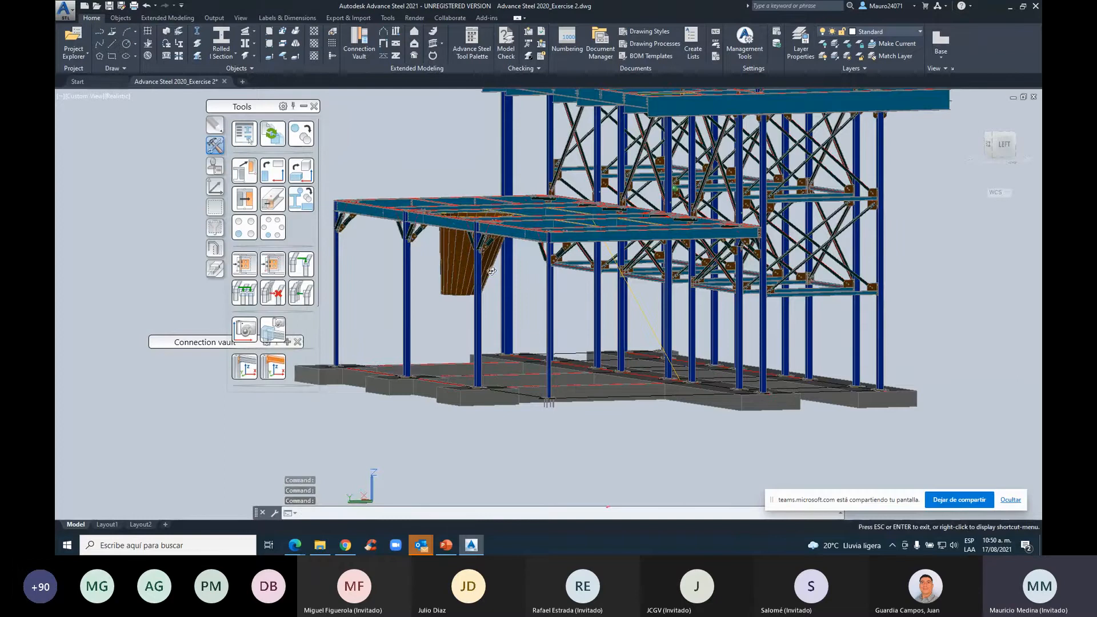
left_click_drag(492, 271, 537, 310)
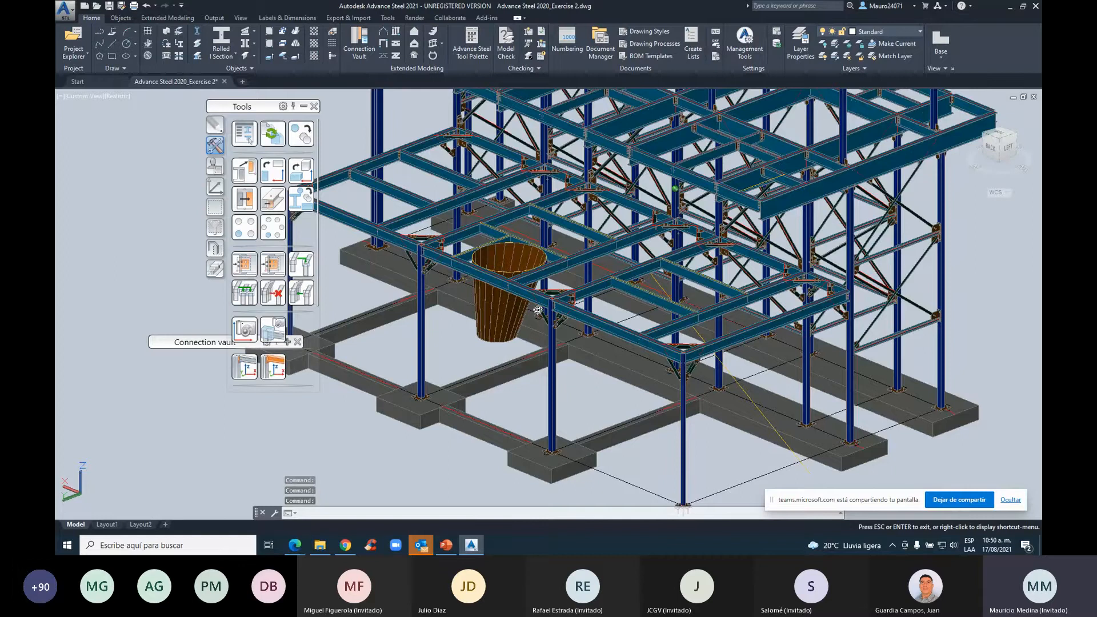
key("Escape")
scroll(482, 345, "up", 3)
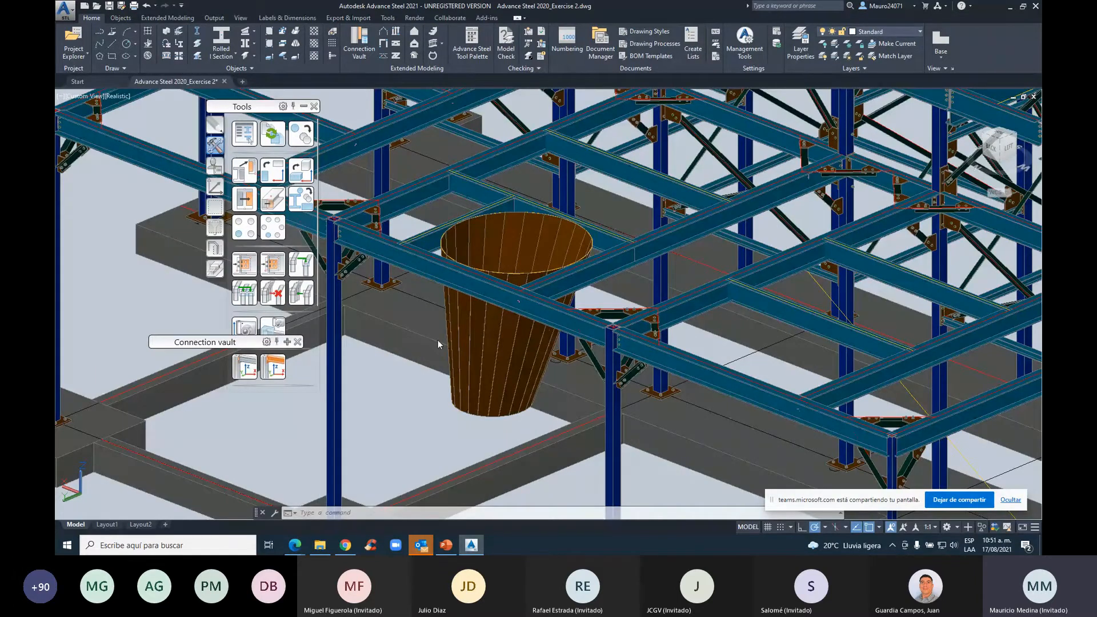
Start a second conical folded plate between contours, from the rectangle in the upper frame to the circle below it
scroll(438, 341, "down", 5)
middle_click_drag(423, 316, 683, 267, "shift")
left_click(295, 44)
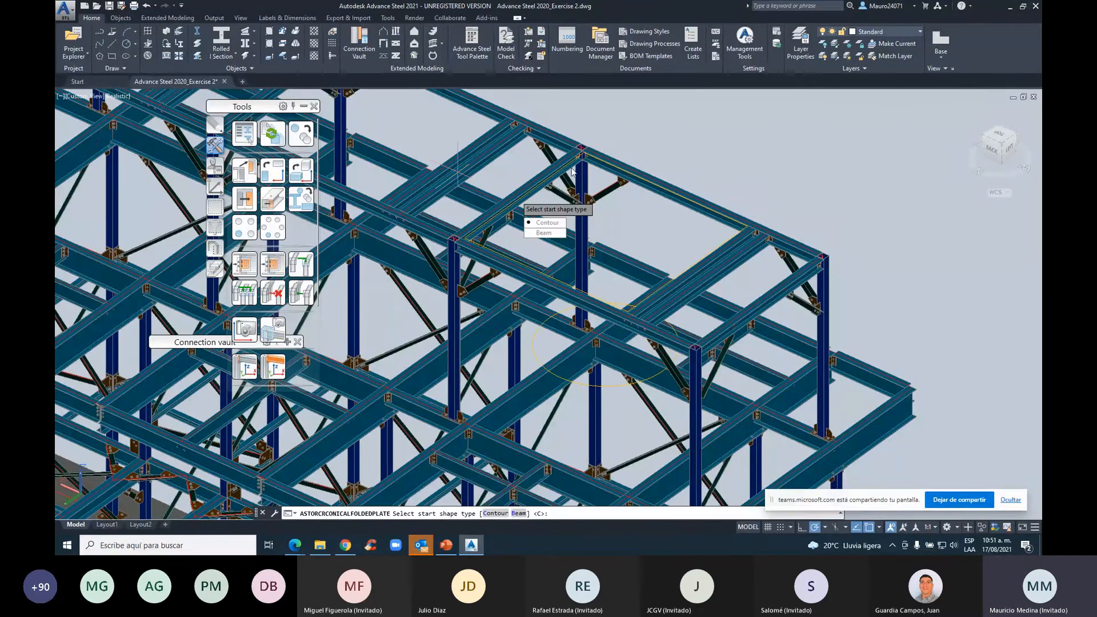
type("c")
key("Return")
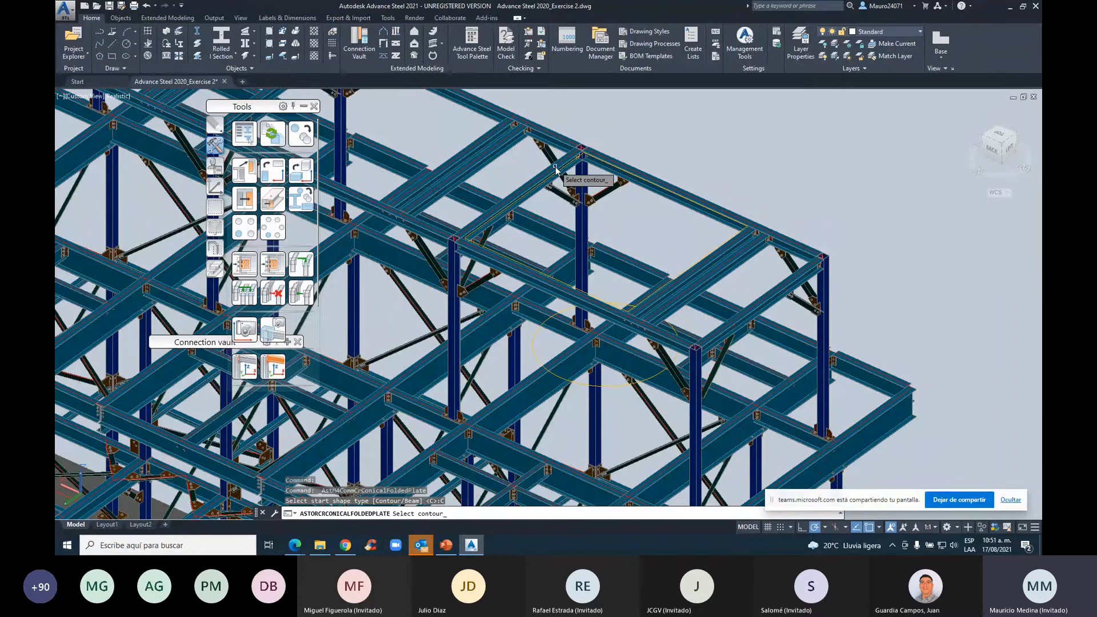
left_click(567, 172)
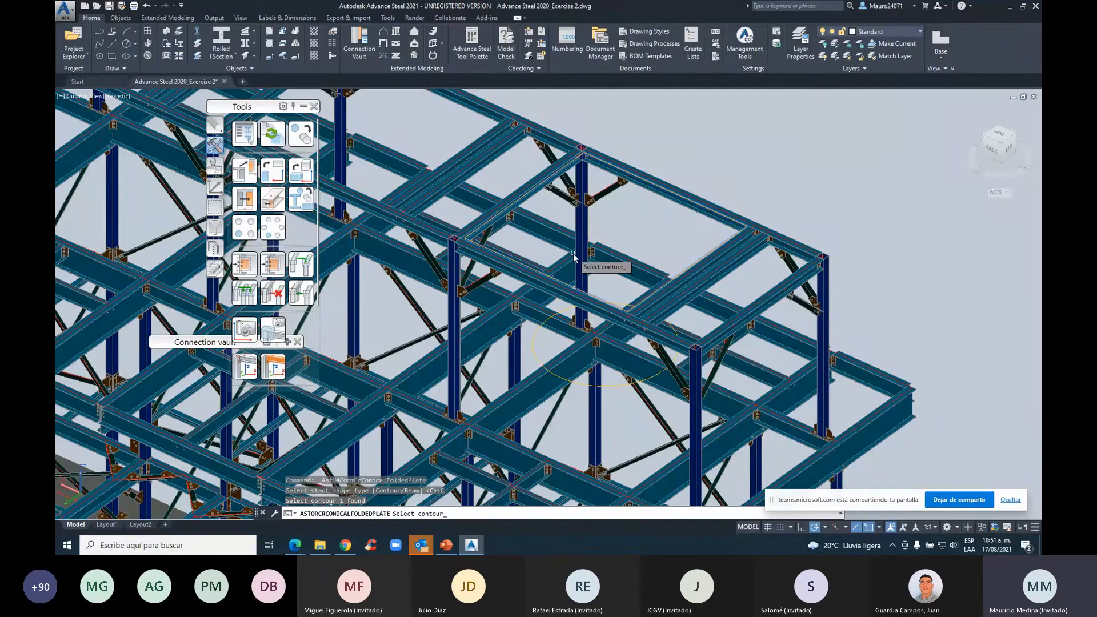
key("Return")
key("Return")
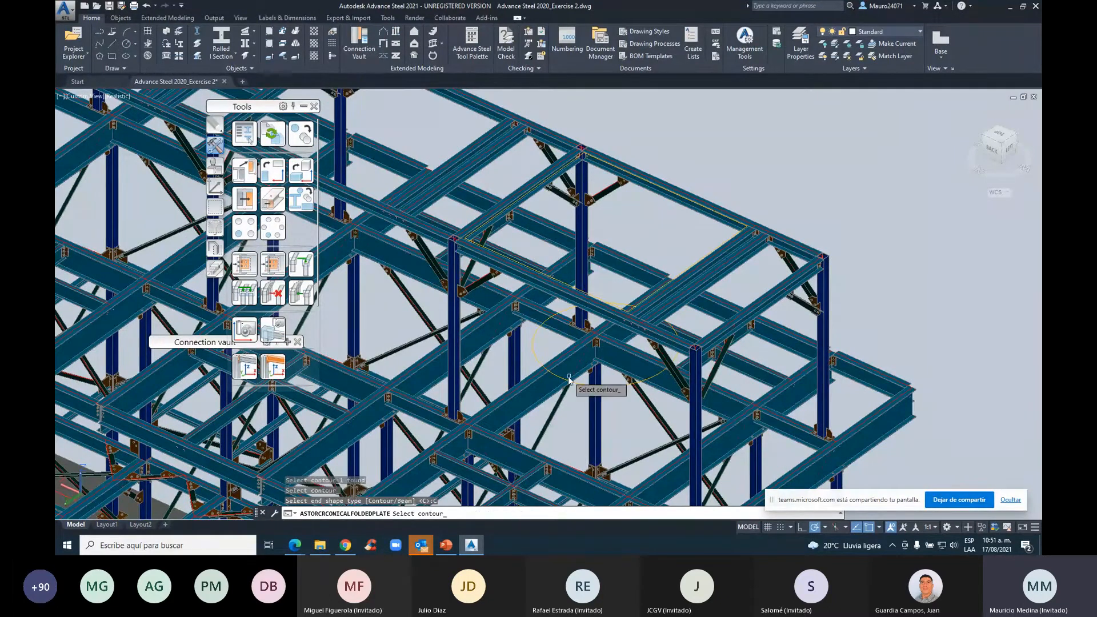
left_click(534, 354)
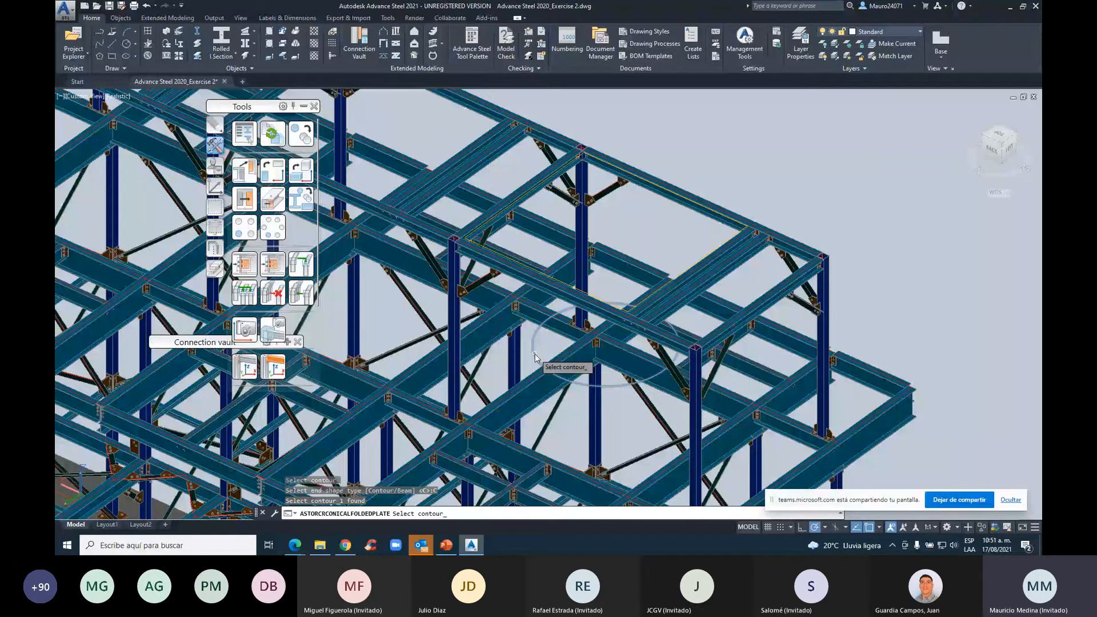
key("Return")
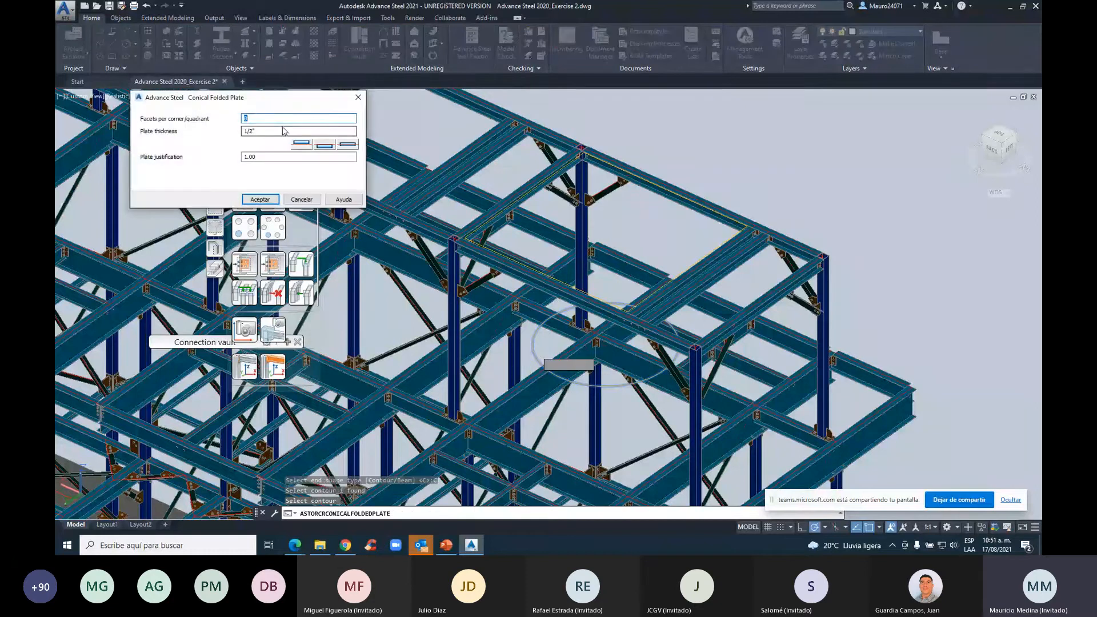
Create the conical folded plate with 12 facets per corner/quadrant, 1/4" thickness and a justification of 1.00
type("12")
left_click(251, 132)
key("BackSpace")
type("4")
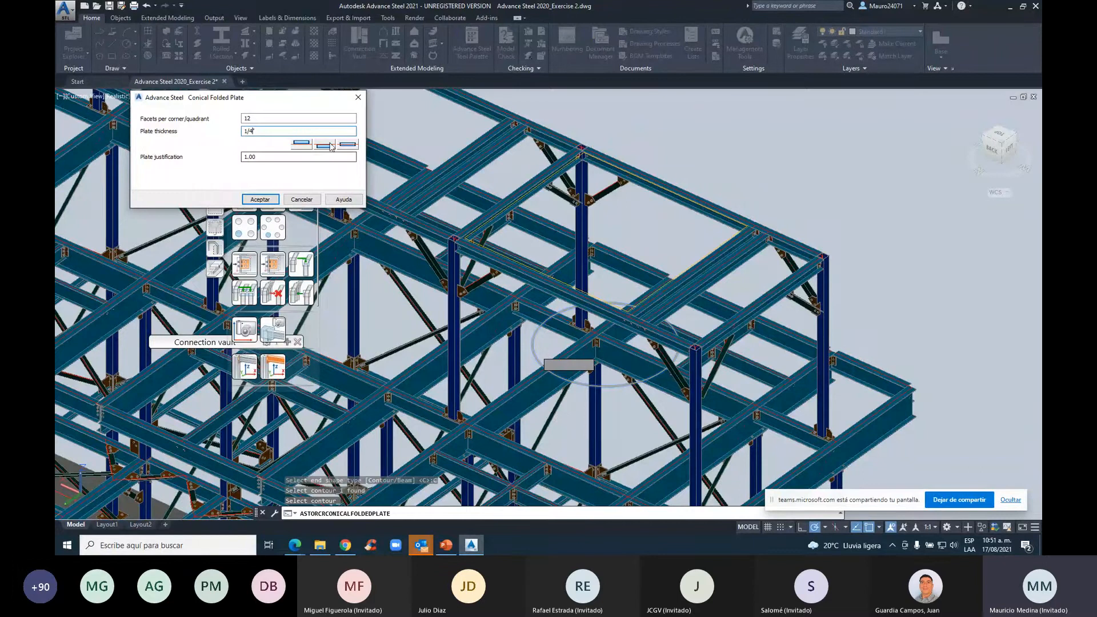
key("Return")
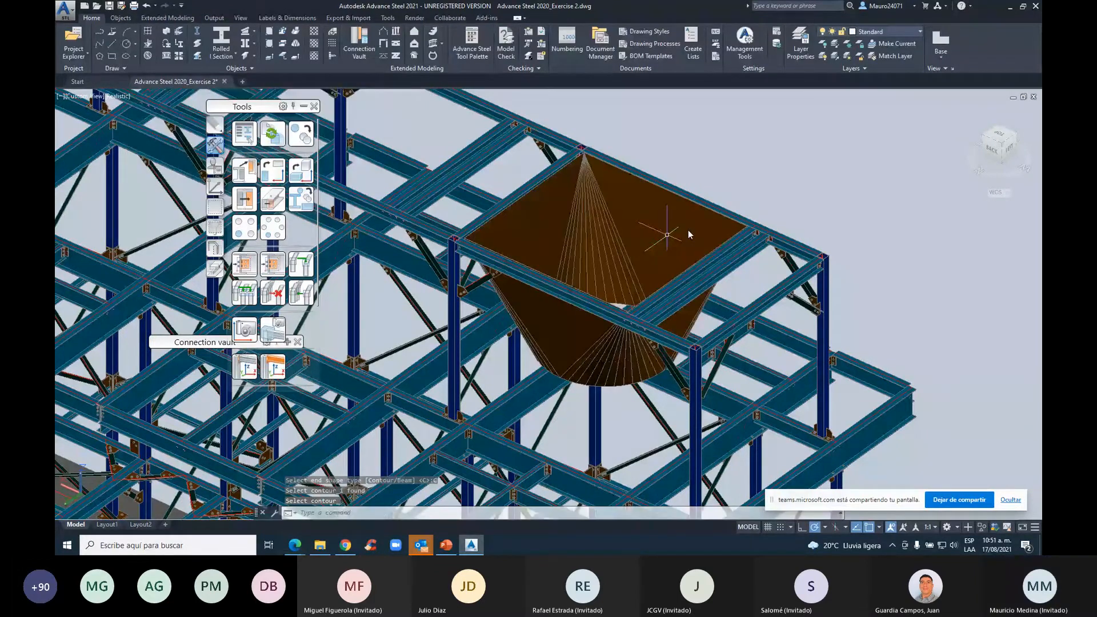
Examine the rectangular-to-round hopper from above and in isolation, and both hoppers within the whole structure
middle_click_drag(688, 230, 629, 446, "shift")
left_click(621, 314)
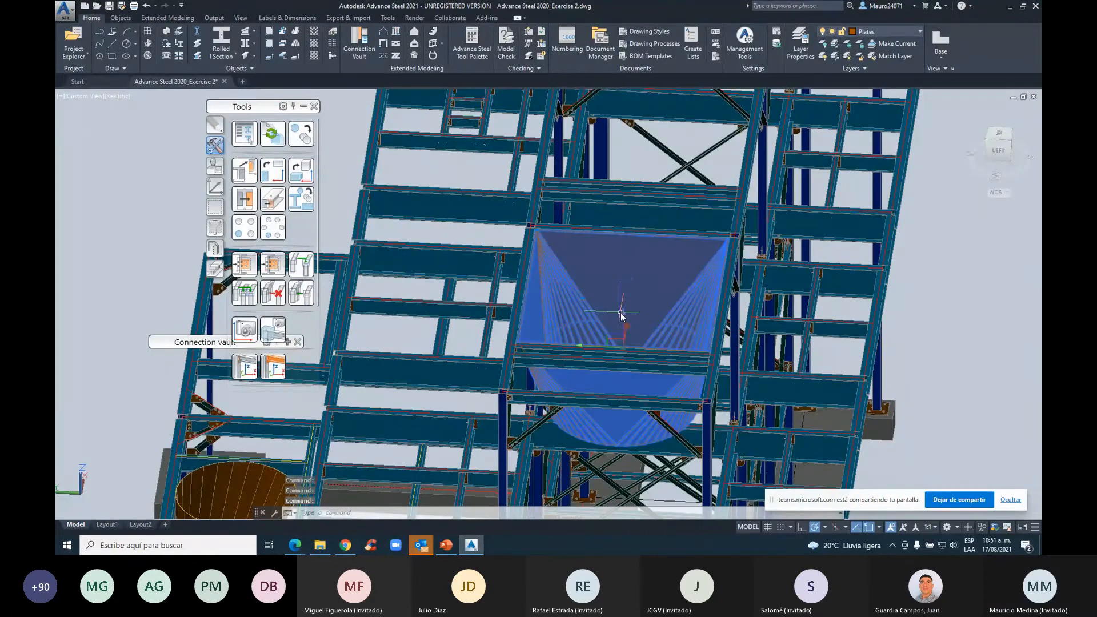
middle_click_drag(621, 314, 700, 299, "shift")
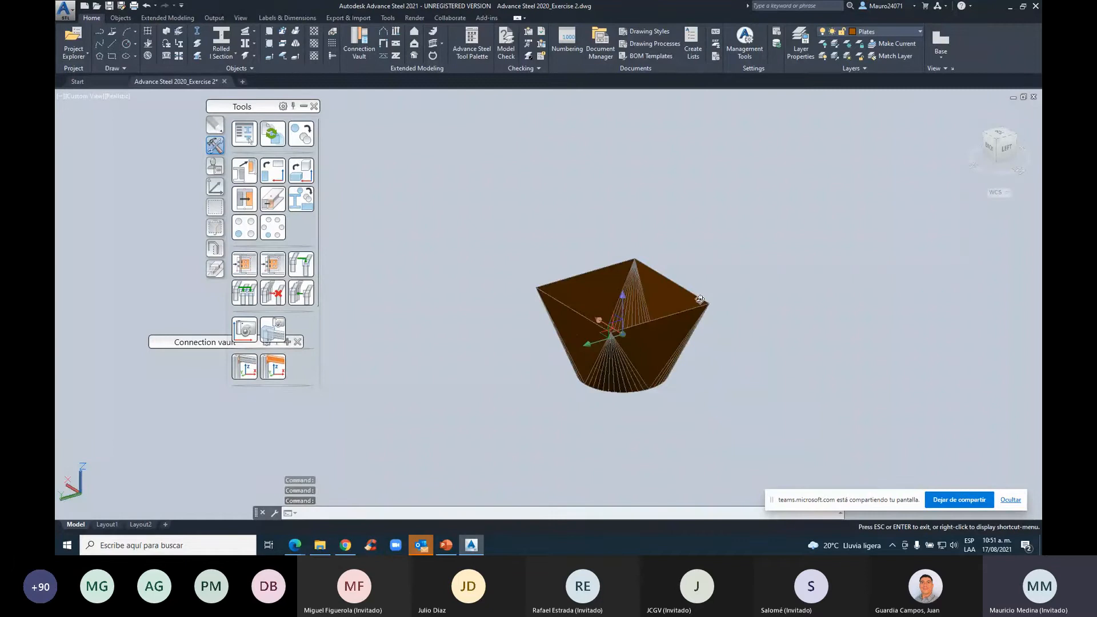
key("Escape")
key("Escape")
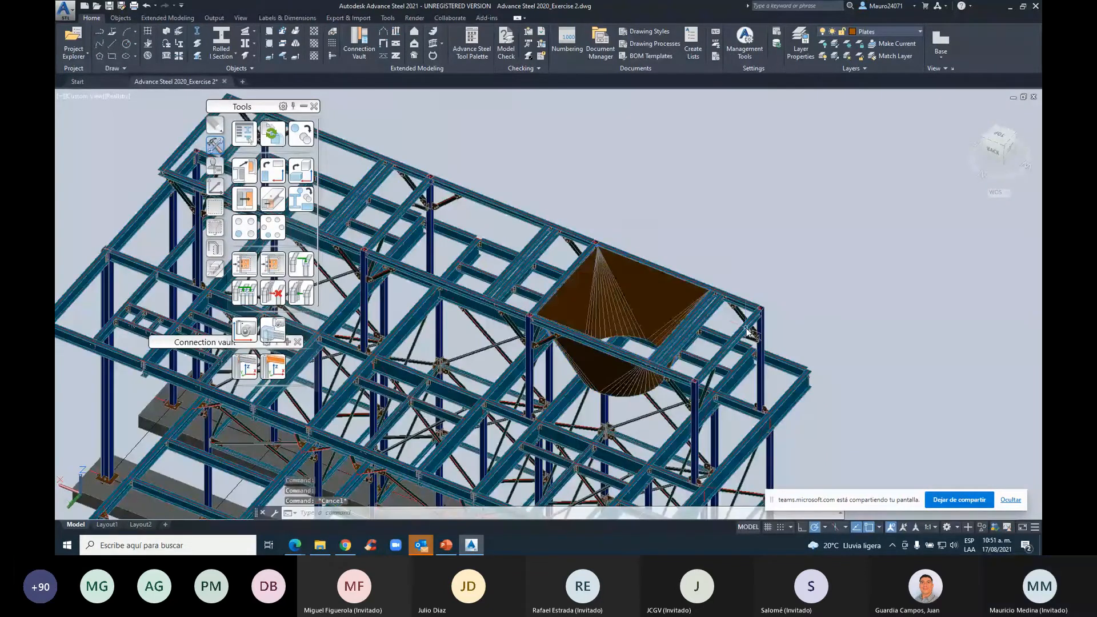
scroll(747, 332, "down", 3)
scroll(742, 297, "up", 6)
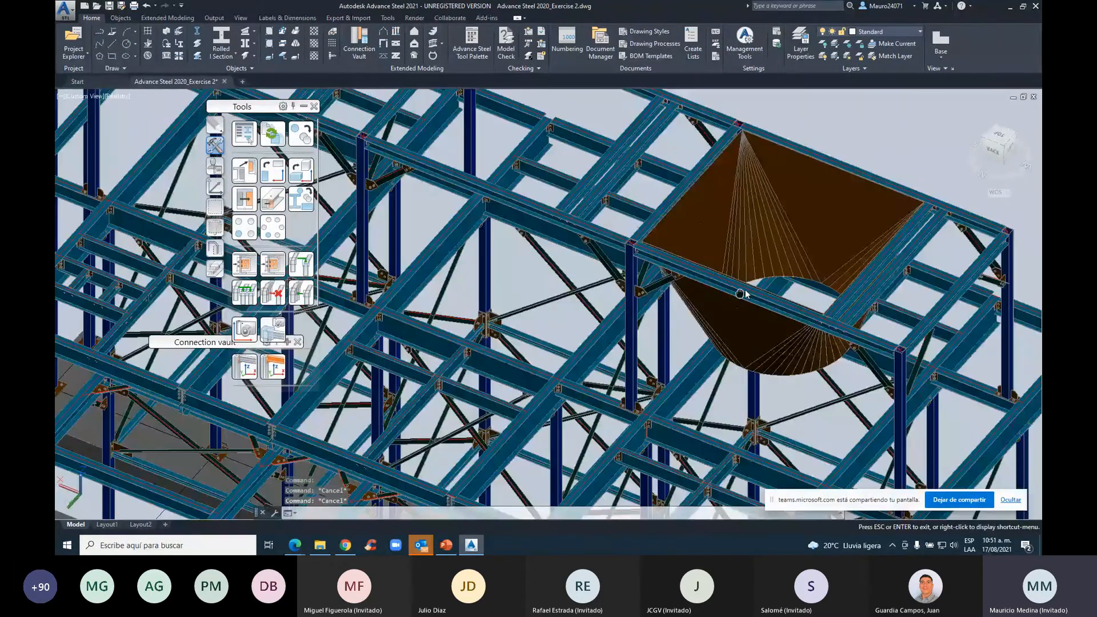
scroll(740, 294, "down", 4)
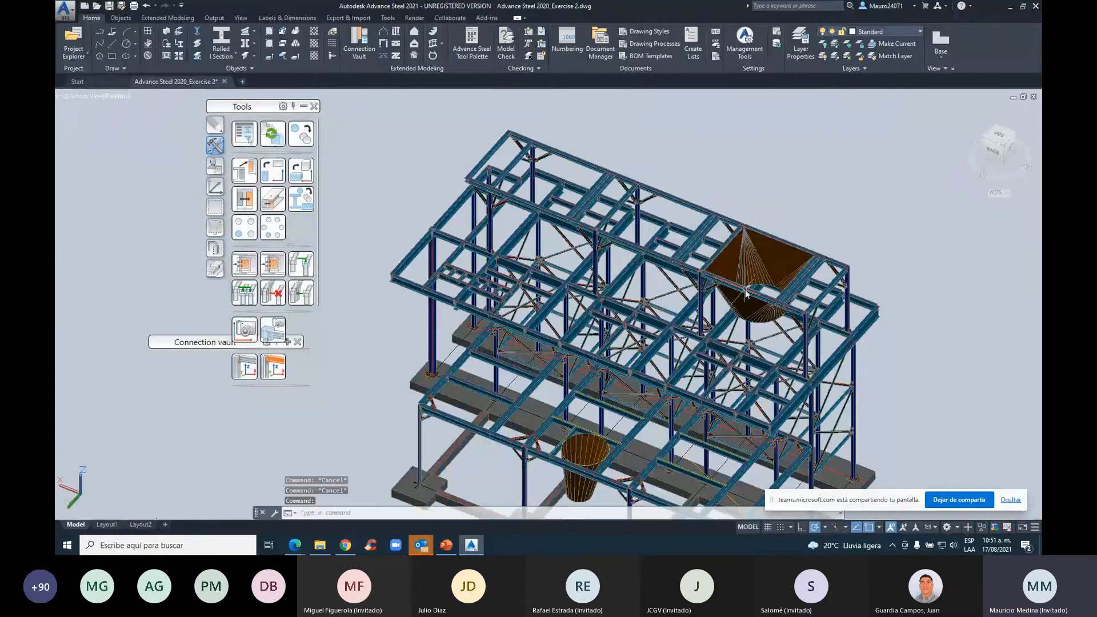
left_click(759, 188)
left_click(735, 240)
middle_click_drag(718, 248, 570, 164)
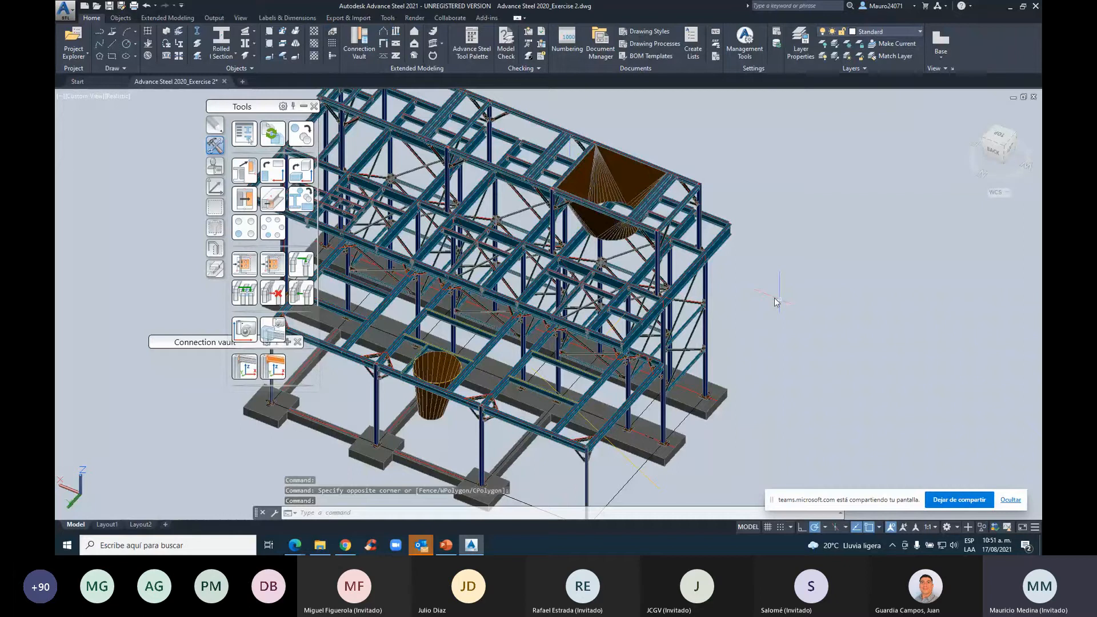
middle_click_drag(803, 313, 786, 286)
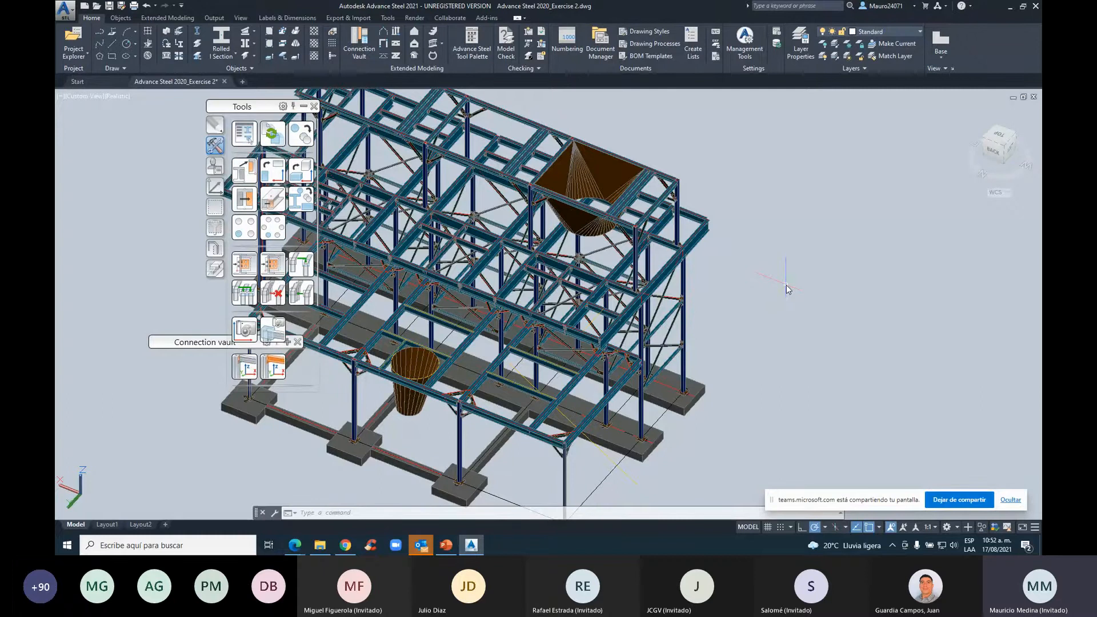
Open the MECHANICAL PART imperial drawing and copy the entire vessel with its support brackets
key("ctrl+o")
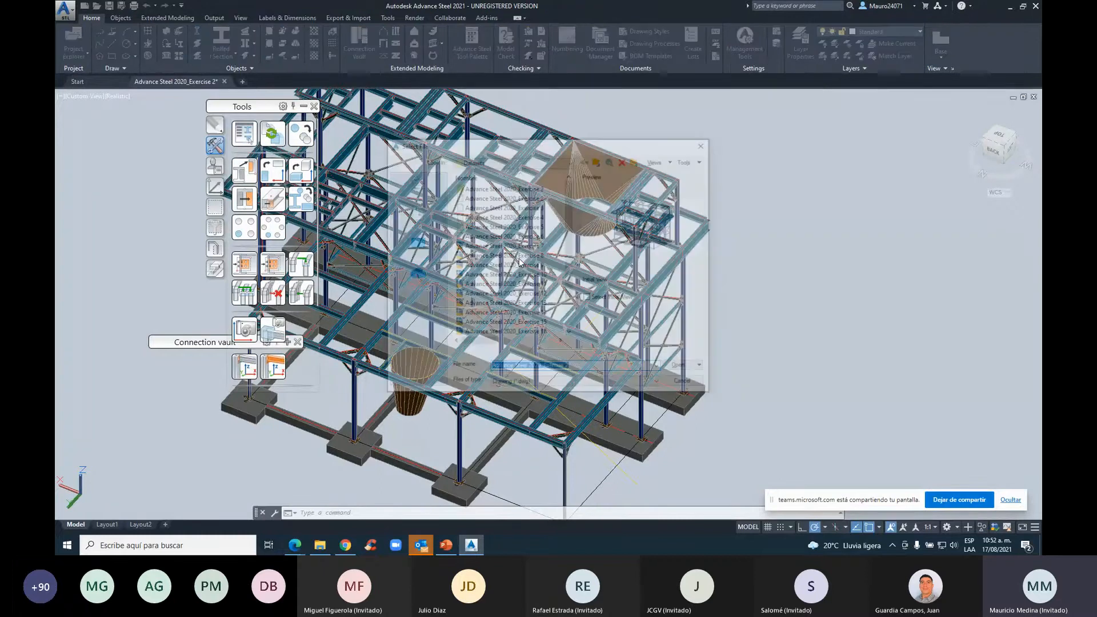
scroll(520, 260, "down", 1)
left_click(537, 332)
left_click(674, 367)
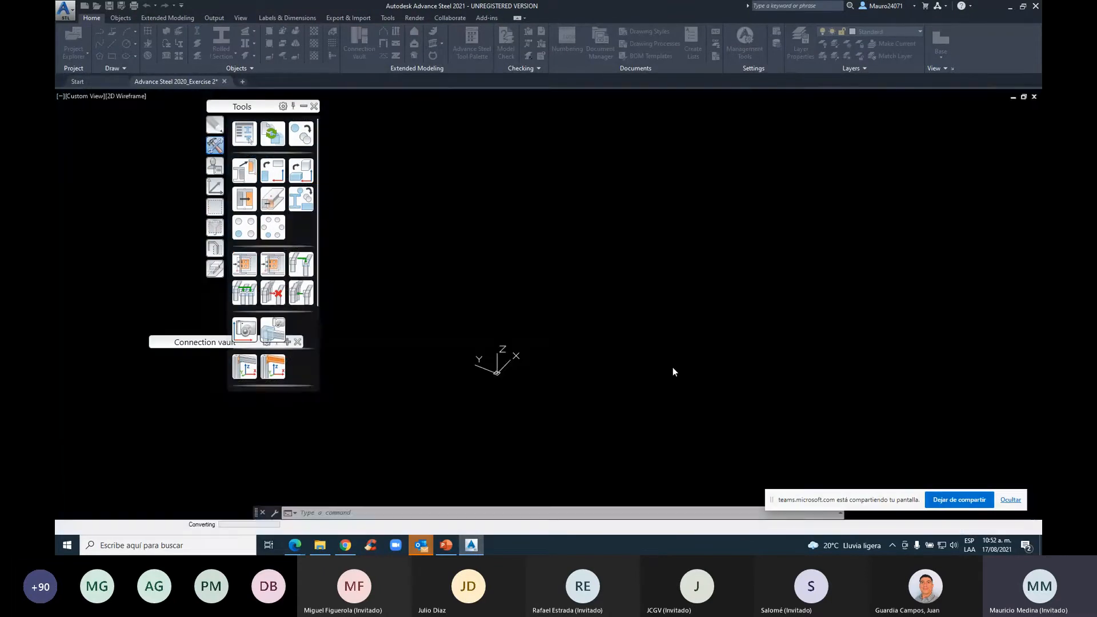
left_click(642, 309)
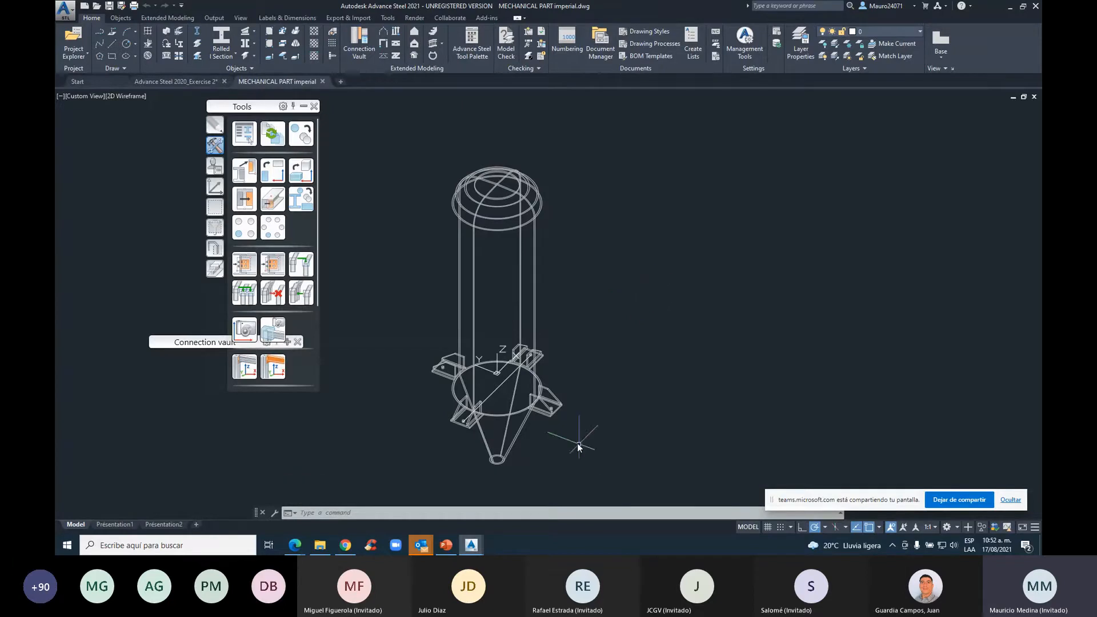
left_click(603, 483)
left_click(388, 112)
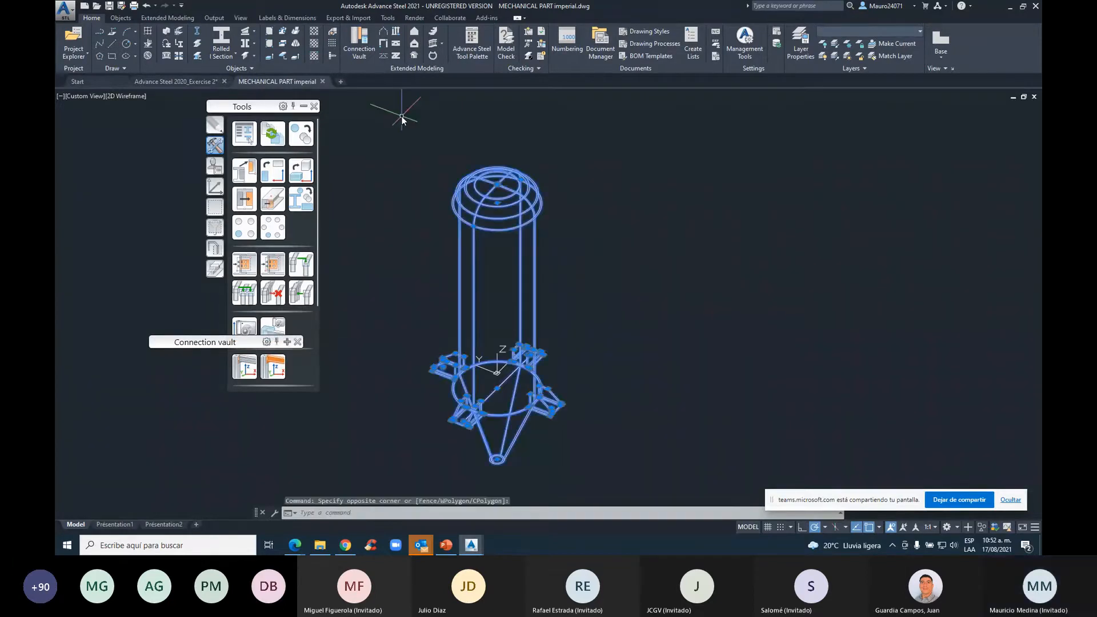
key("ctrl+c")
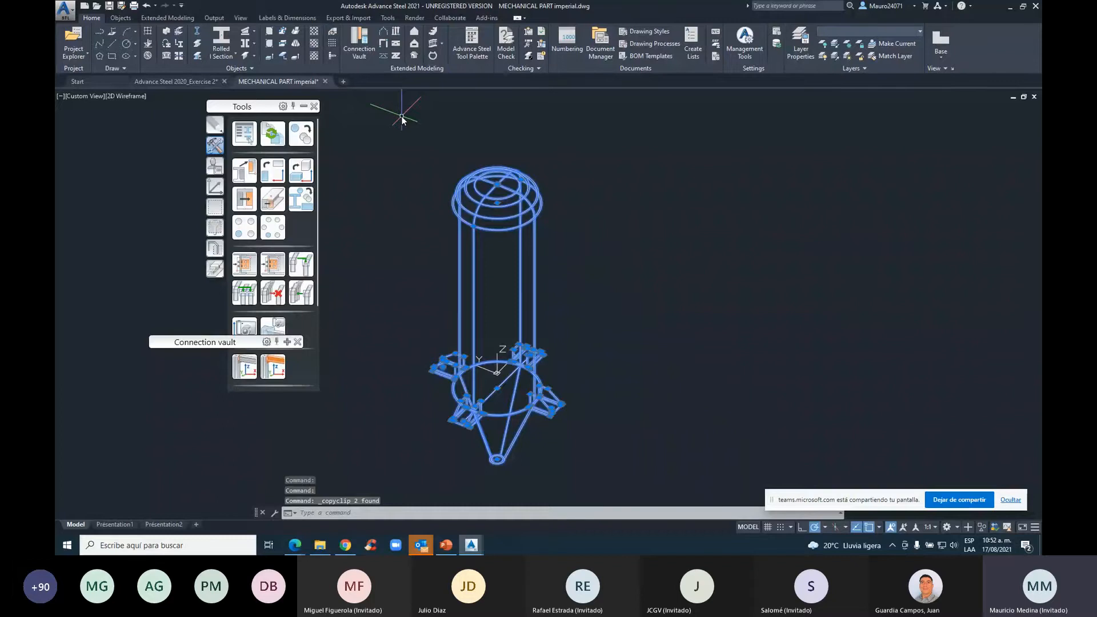
Paste the vessel beside the structure in Advance Steel 2020_Exercise 2 and close the mechanical part drawing without saving
left_click(200, 81)
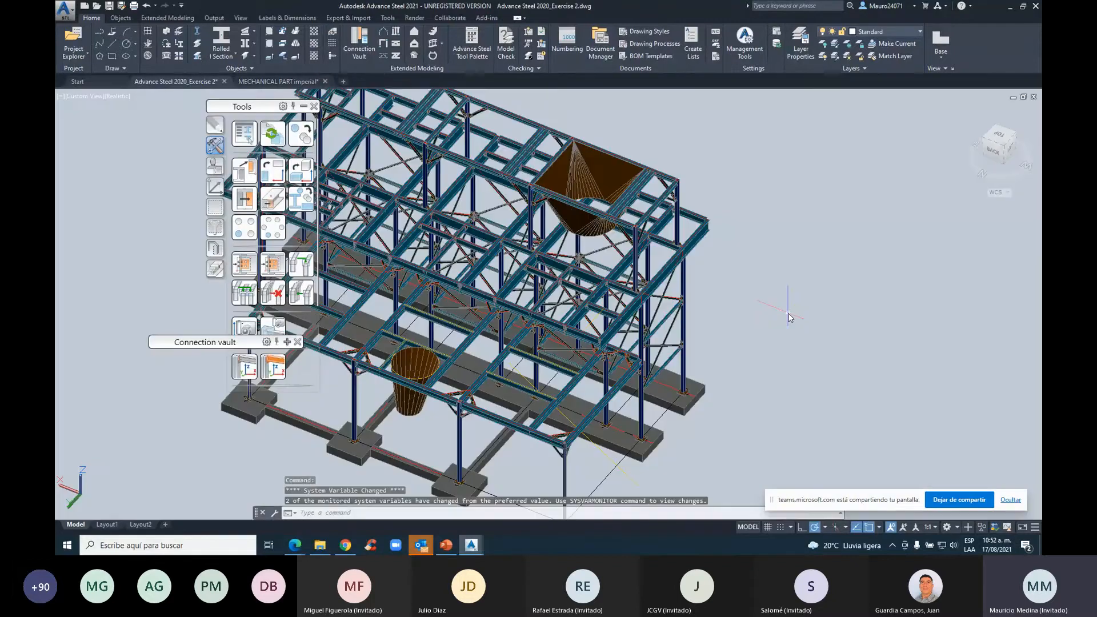
key("ctrl+v")
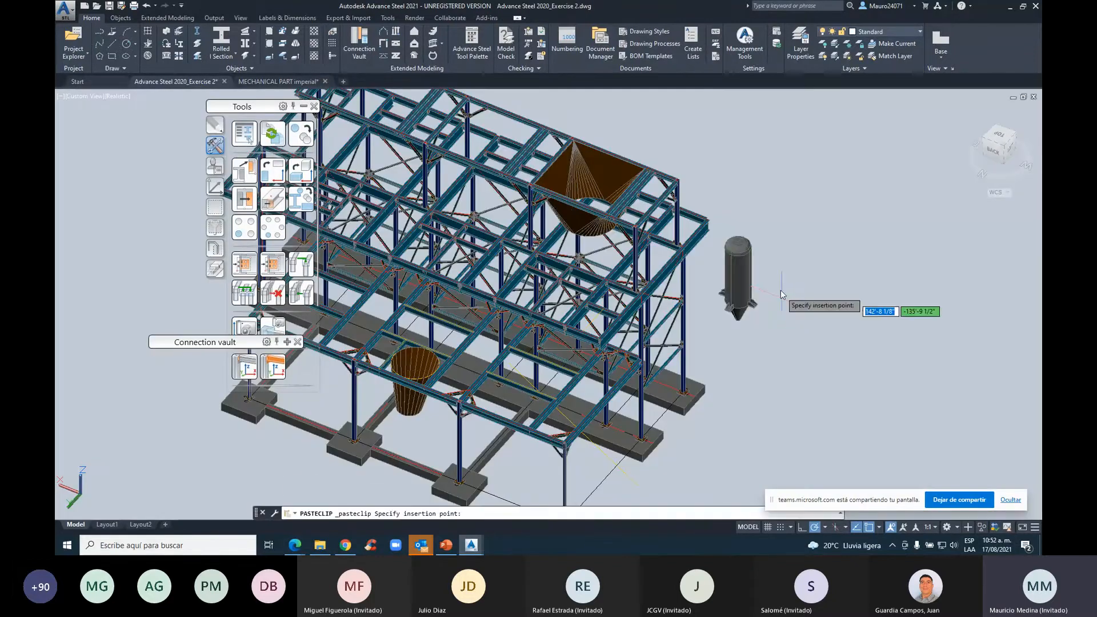
left_click(798, 314)
scroll(739, 332, "up", 4)
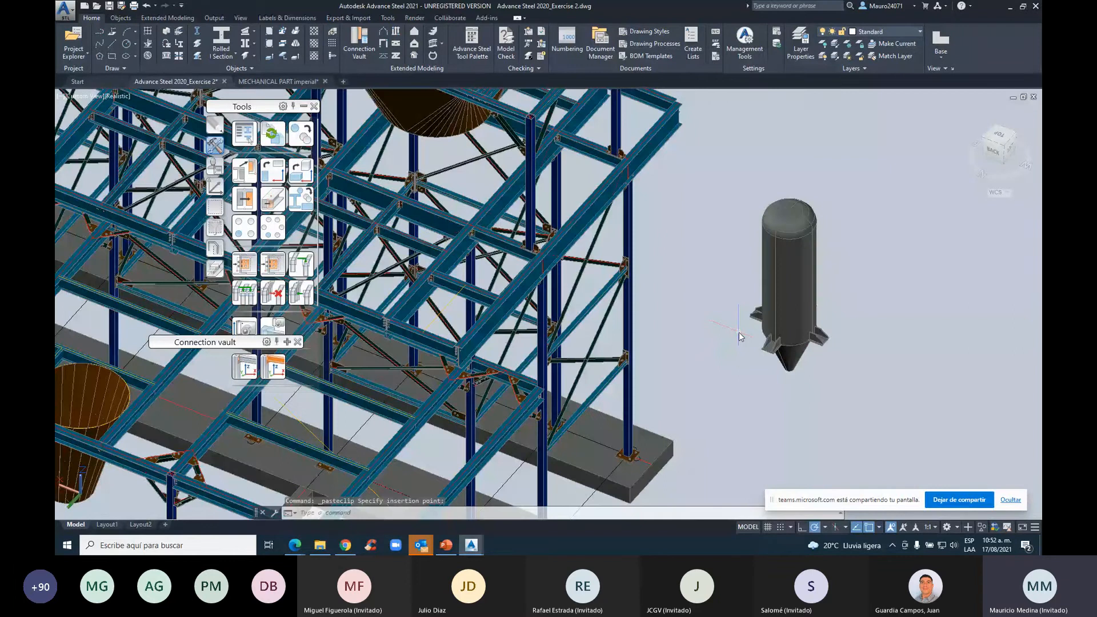
left_click(278, 82)
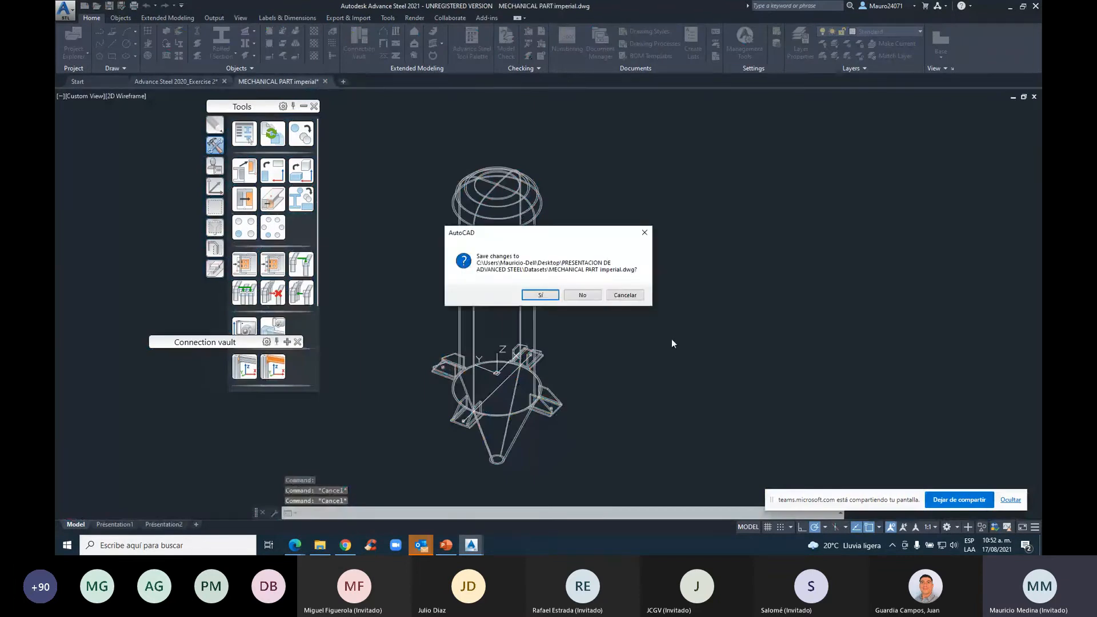
key("n")
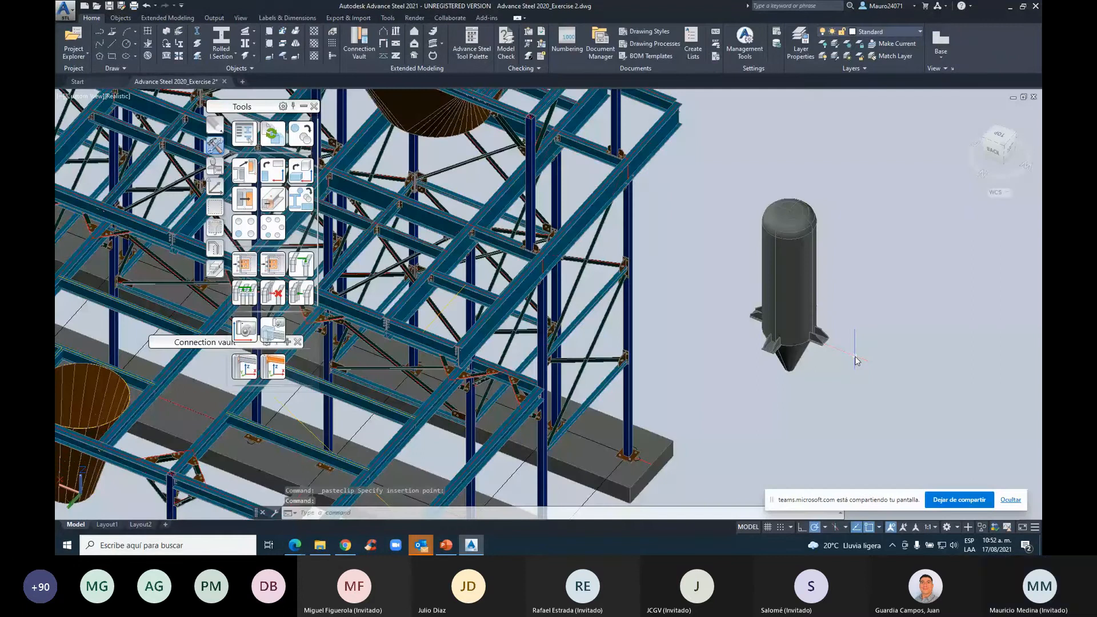
Move the vessel from the center of its lower circle to the midpoint of a beam in the middle platform
type("m")
key("Return")
left_click(809, 315)
key("Return")
right_click(851, 327, "shift")
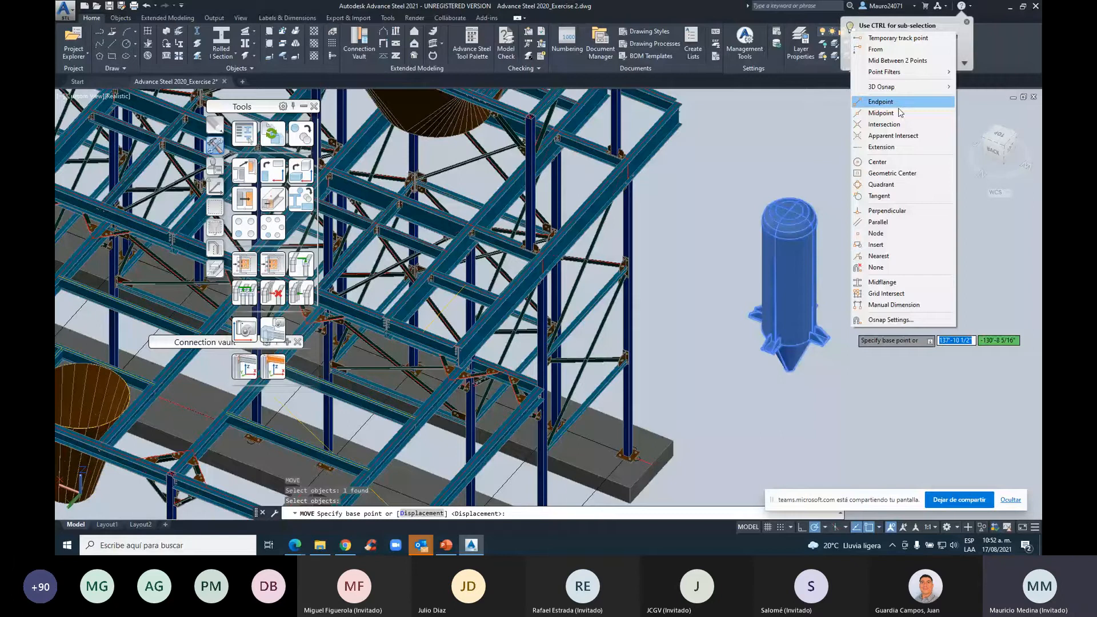
left_click(877, 162)
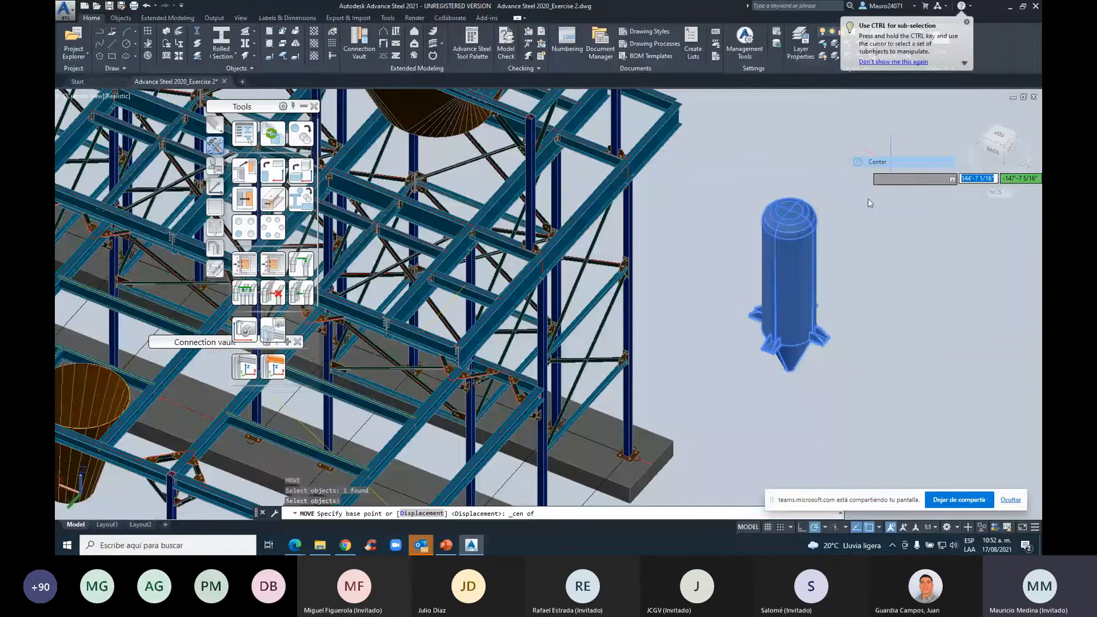
left_click(790, 337)
left_click(444, 309)
middle_click_drag(413, 428, 604, 379)
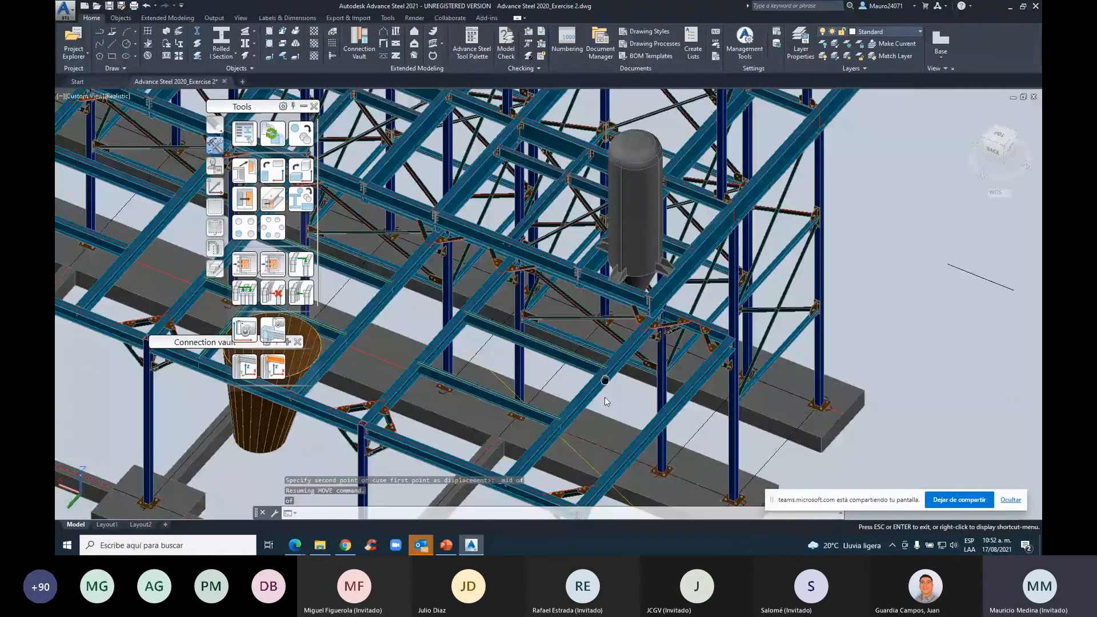
left_click(635, 246)
middle_click_drag(635, 265, 612, 253, "shift")
key("Escape")
key("Escape")
Delete the stray line lying outside the steel frame beside the vessel
right_click(639, 257, "shift")
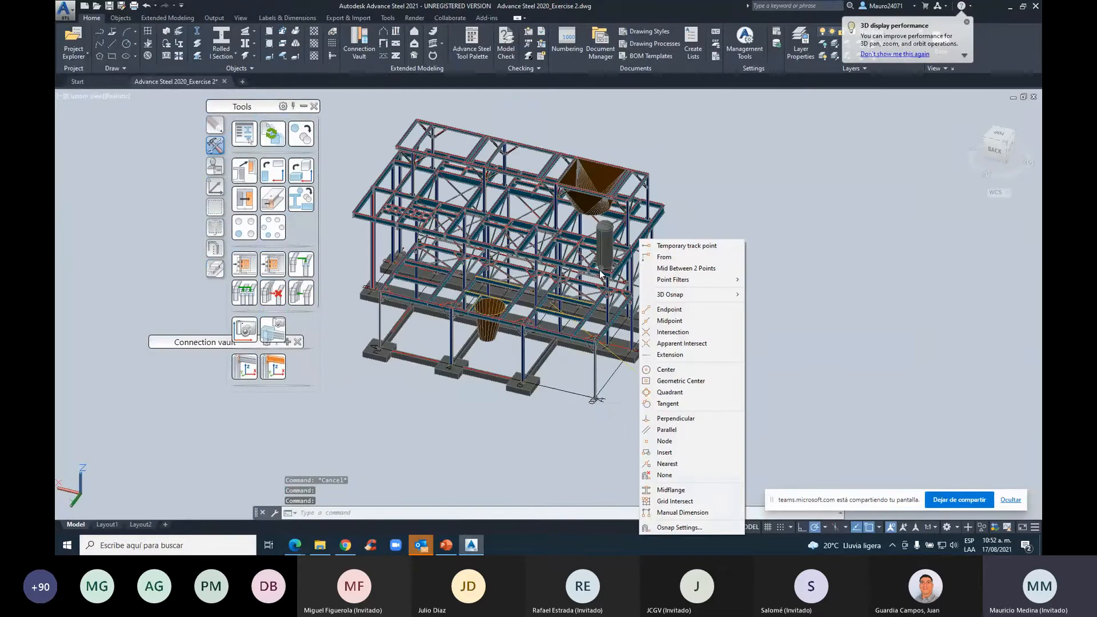
left_click(797, 224)
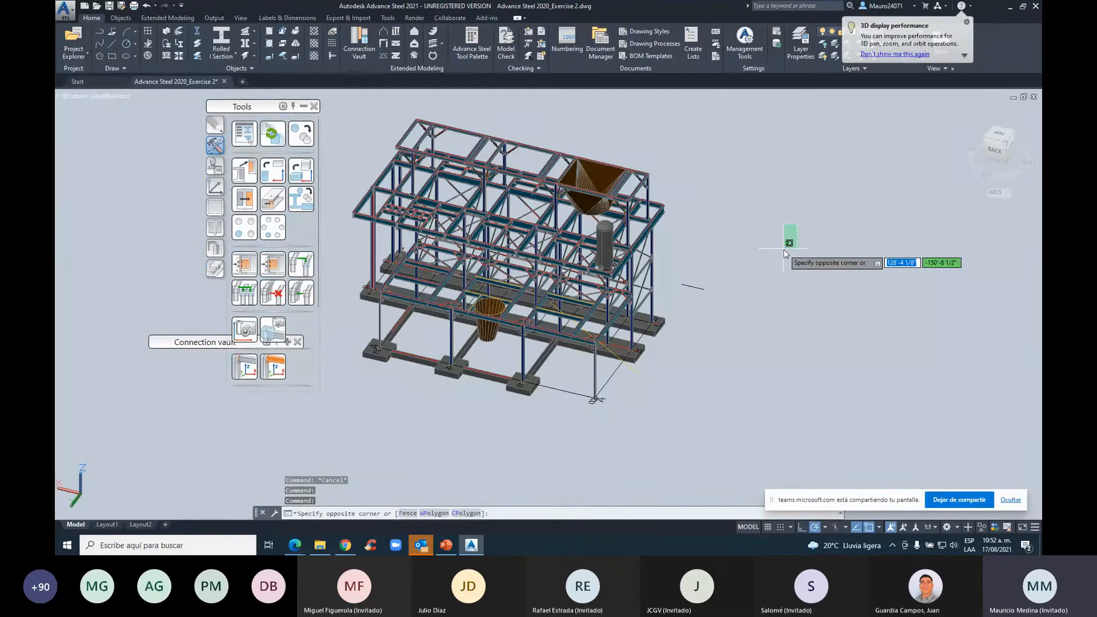
left_click(783, 249)
middle_click_drag(714, 270, 680, 279)
left_click(650, 288)
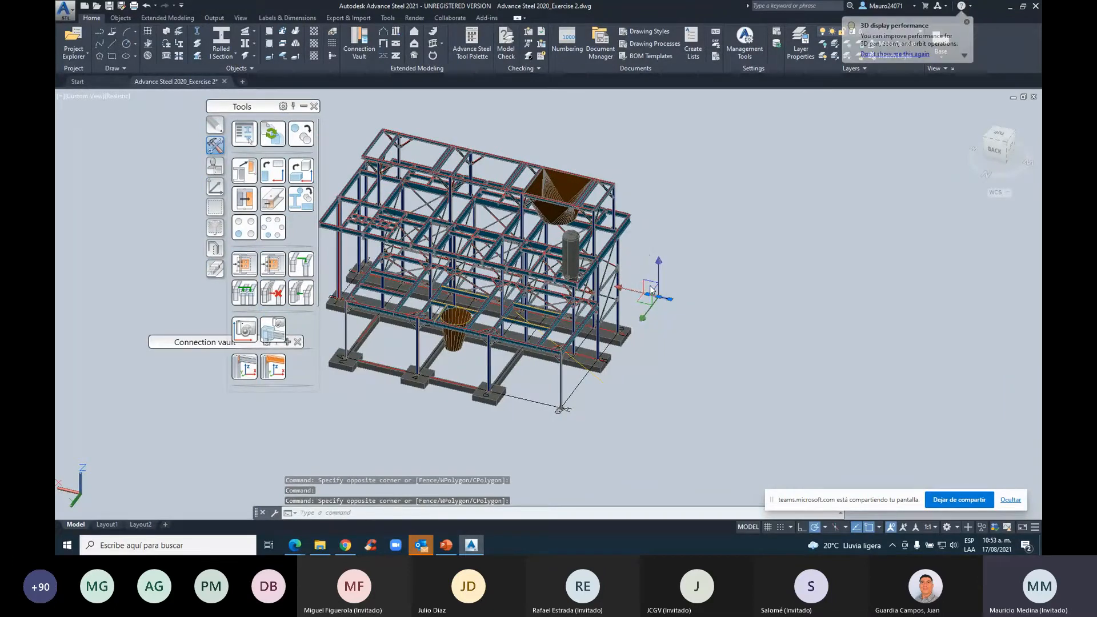
key("Delete")
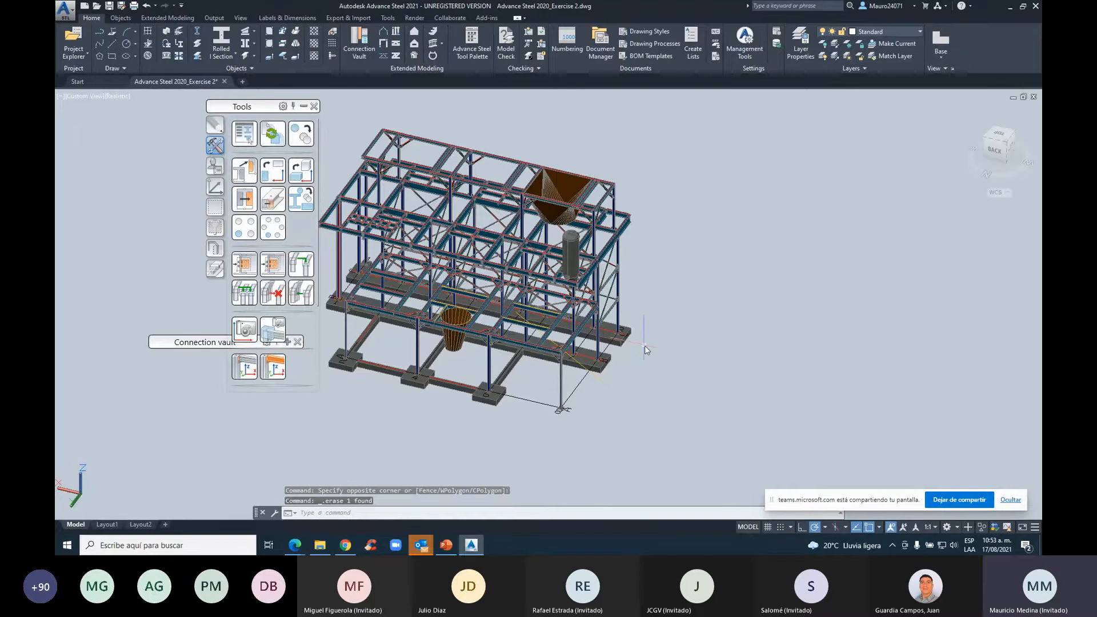
Start a straight stair defined by start and end point, using option 0
middle_click_drag(645, 345, 619, 354, "shift")
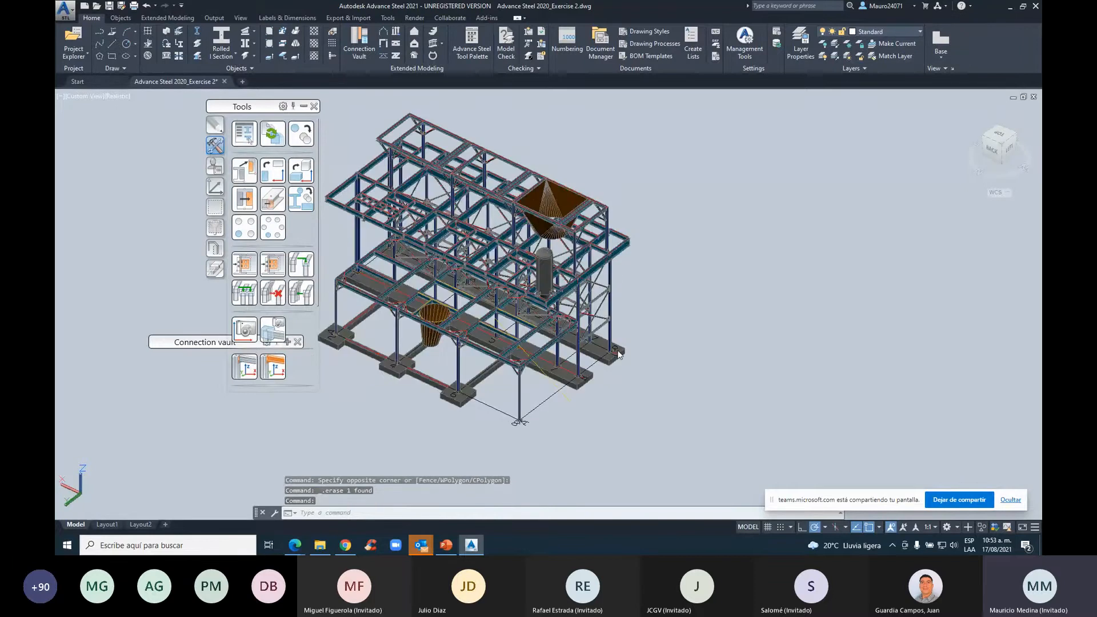
scroll(714, 338, "up", 2)
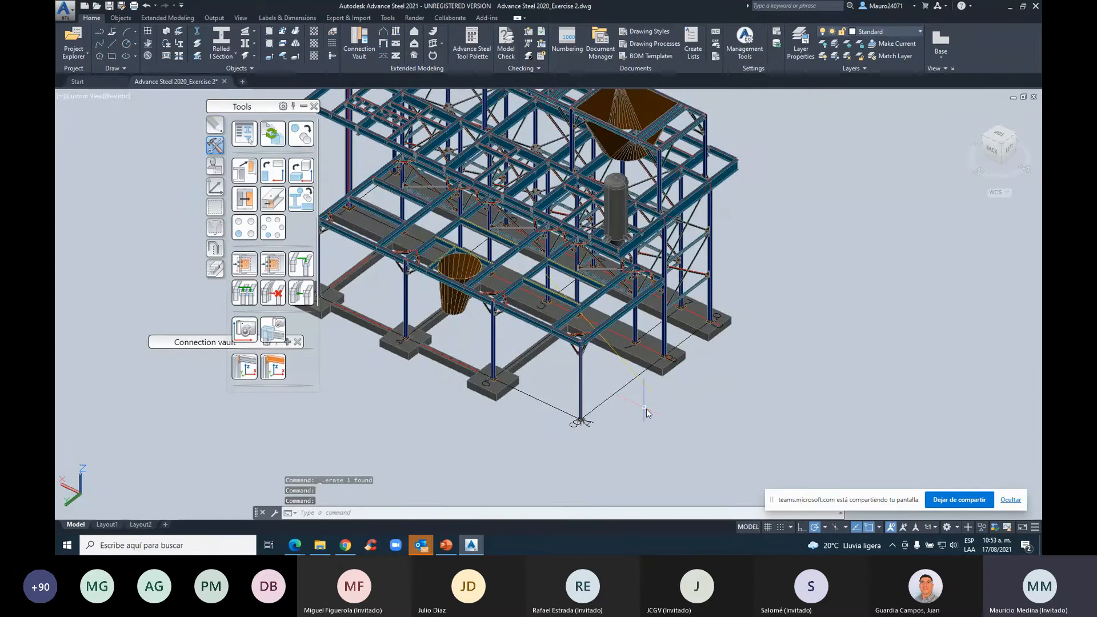
scroll(646, 409, "up", 2)
left_click(122, 18)
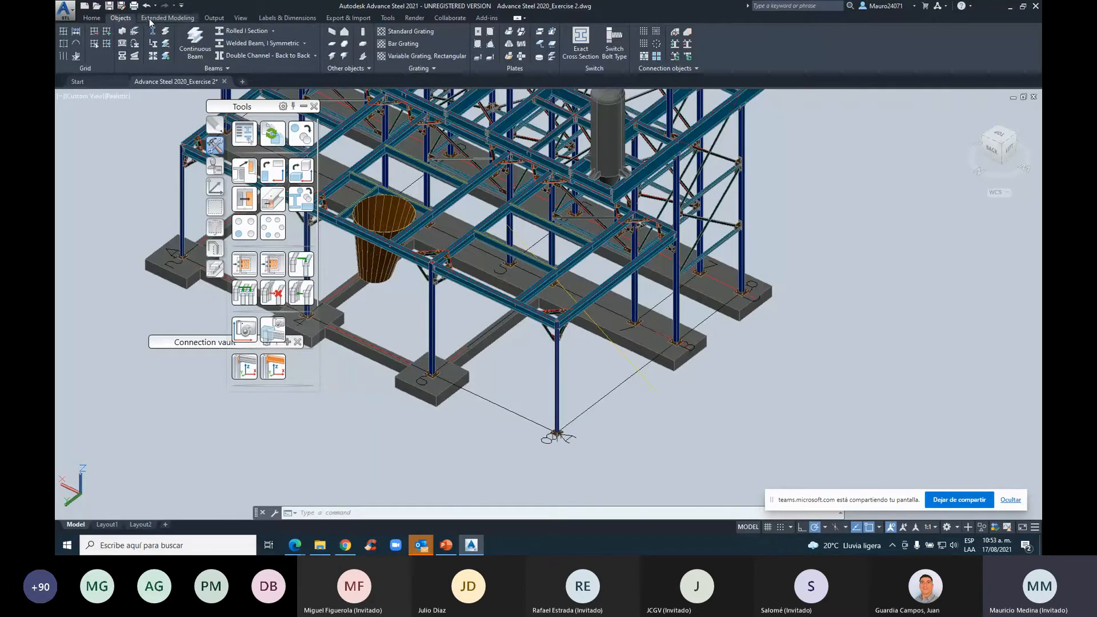
left_click(151, 20)
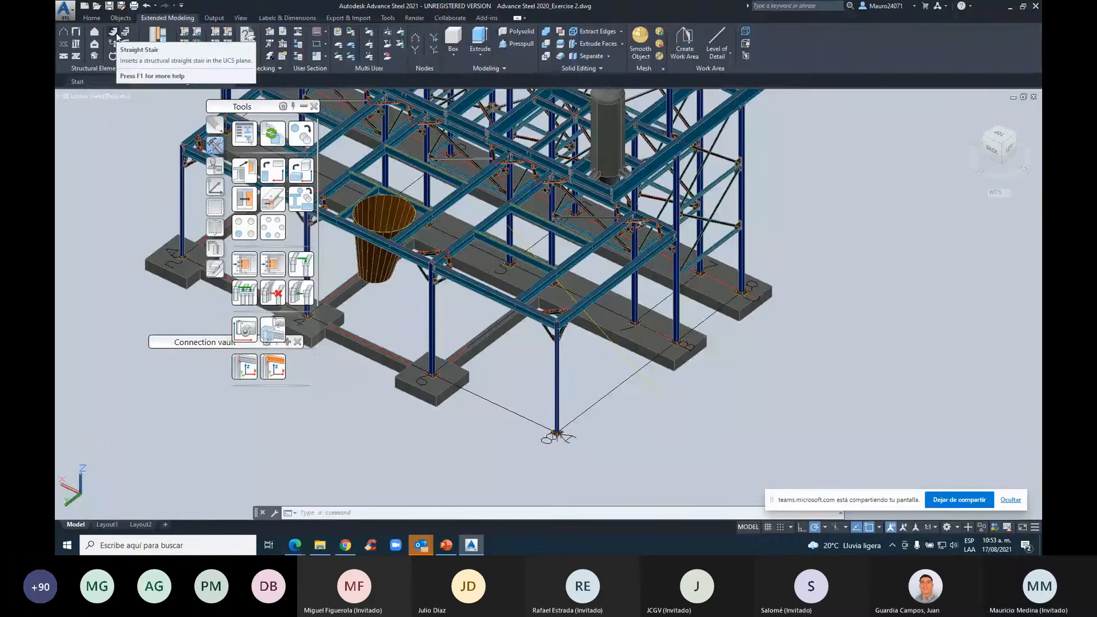
left_click(117, 36)
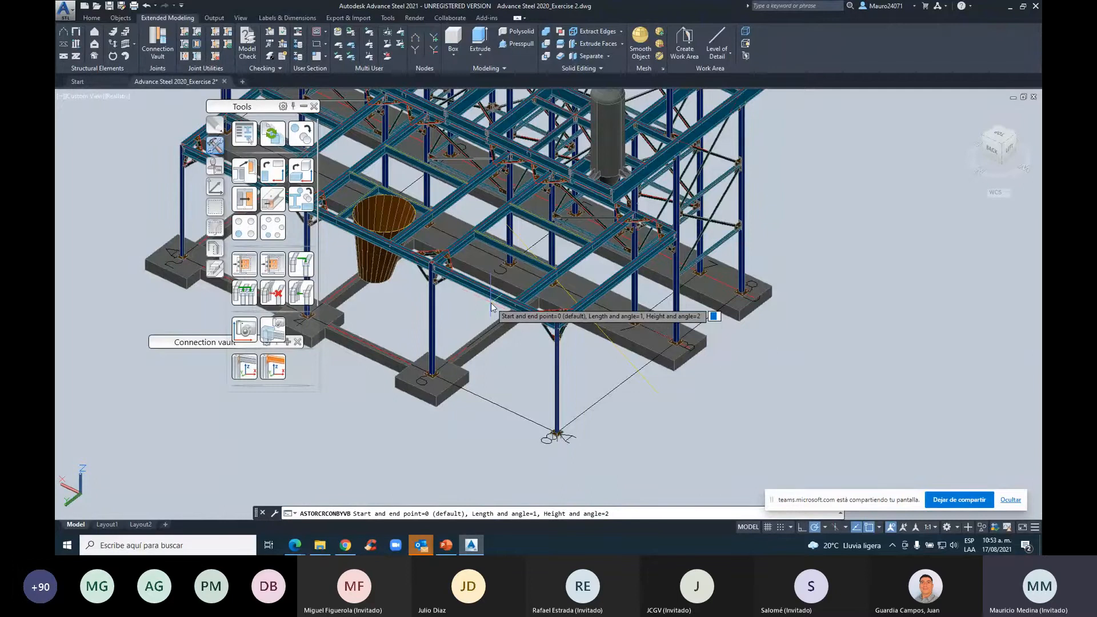
type("0")
key("Return")
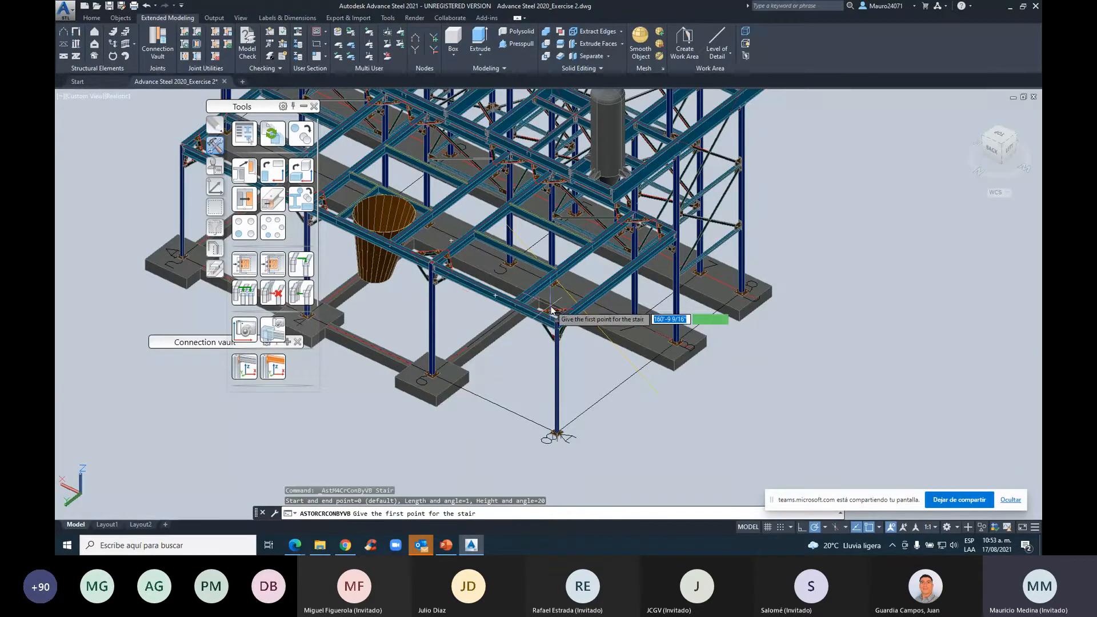
Define the stair's run from the lower end to the upper end of the sloped yellow line at the lower platform
scroll(662, 394, "up", 3)
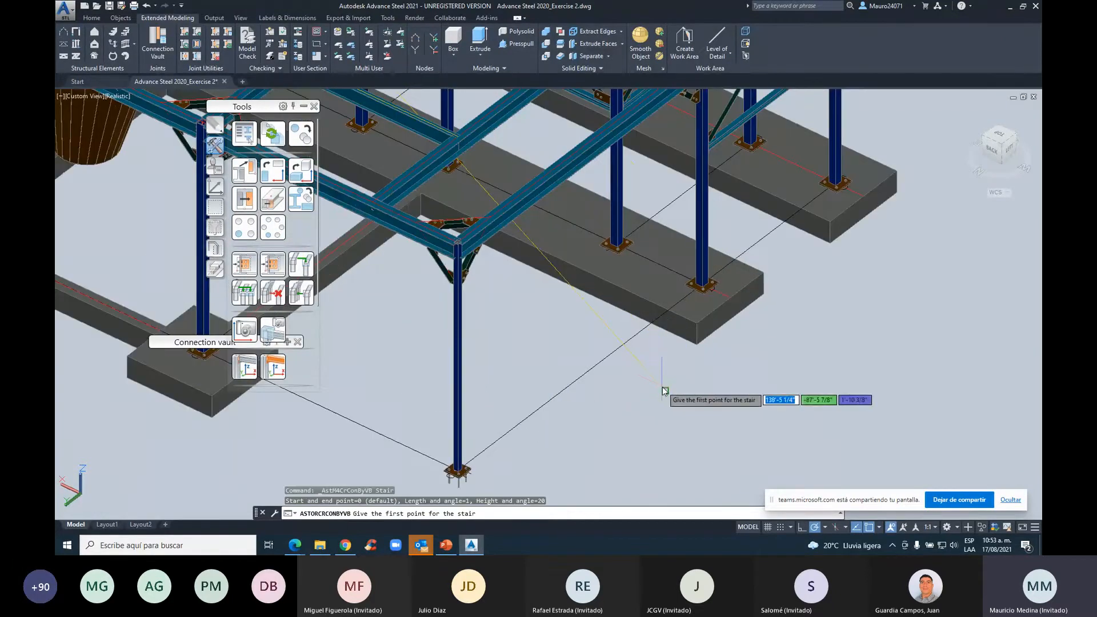
scroll(707, 430, "up", 5)
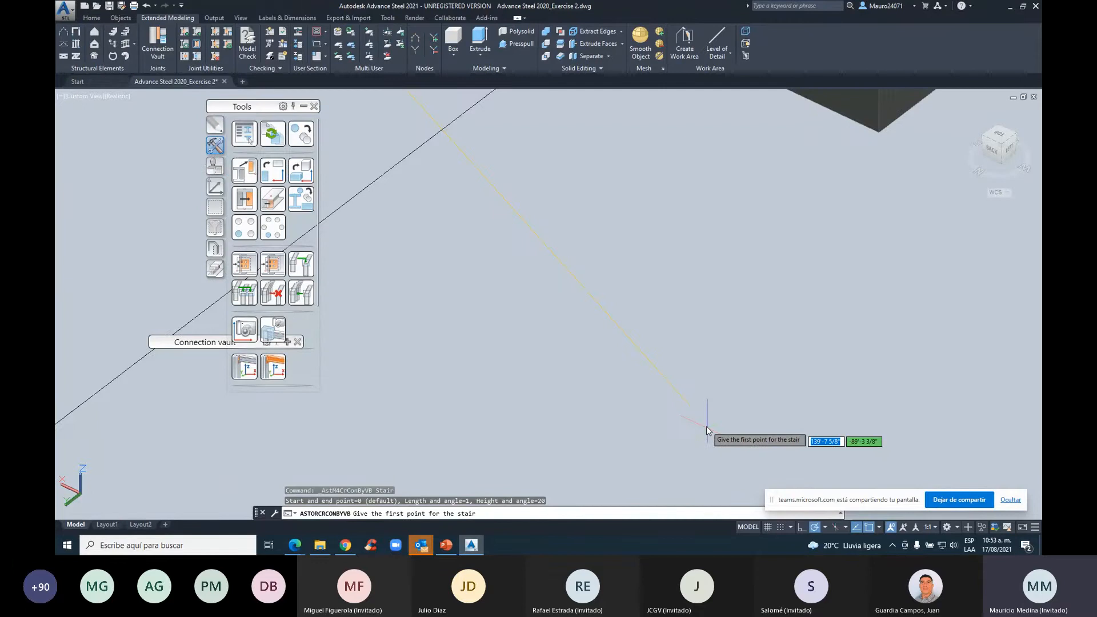
left_click(674, 395)
scroll(674, 396, "down", 8)
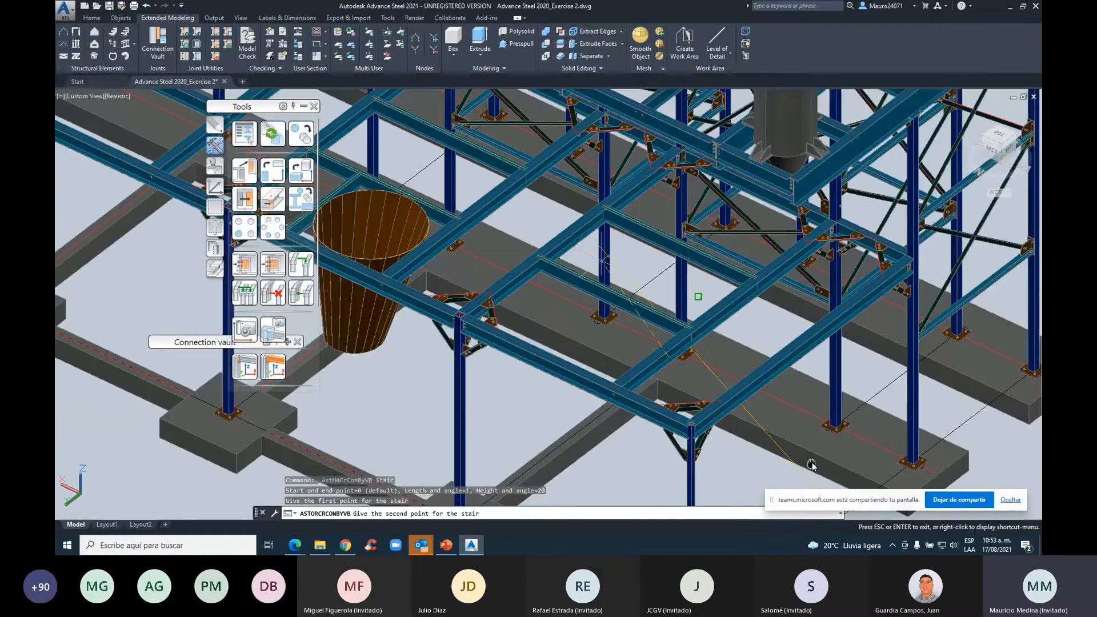
scroll(541, 187, "up", 5)
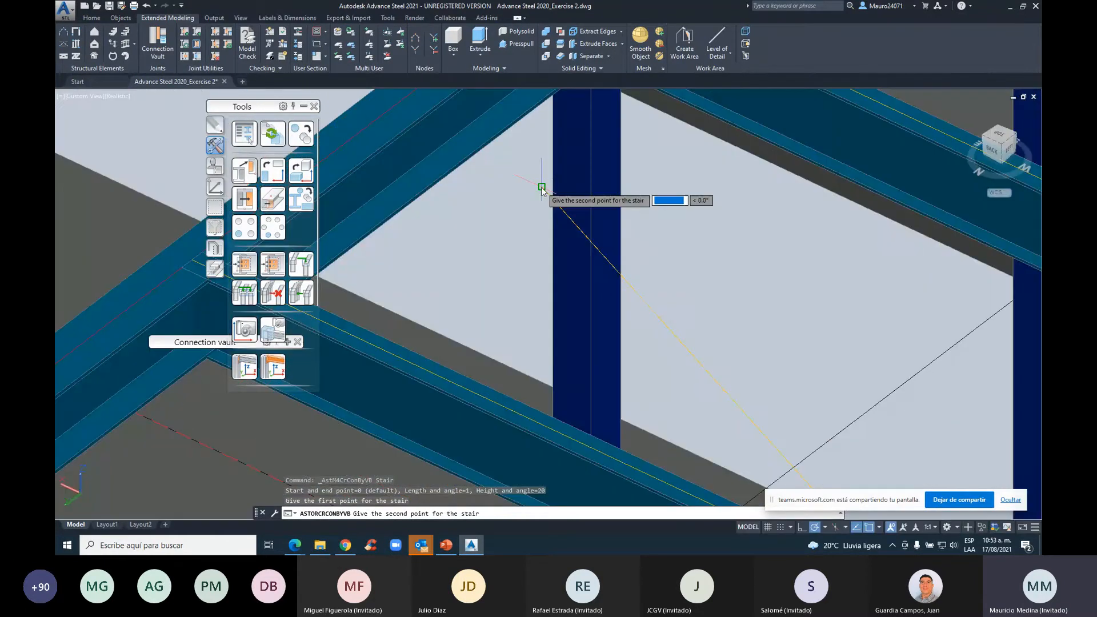
left_click(541, 187)
scroll(497, 234, "down", 4)
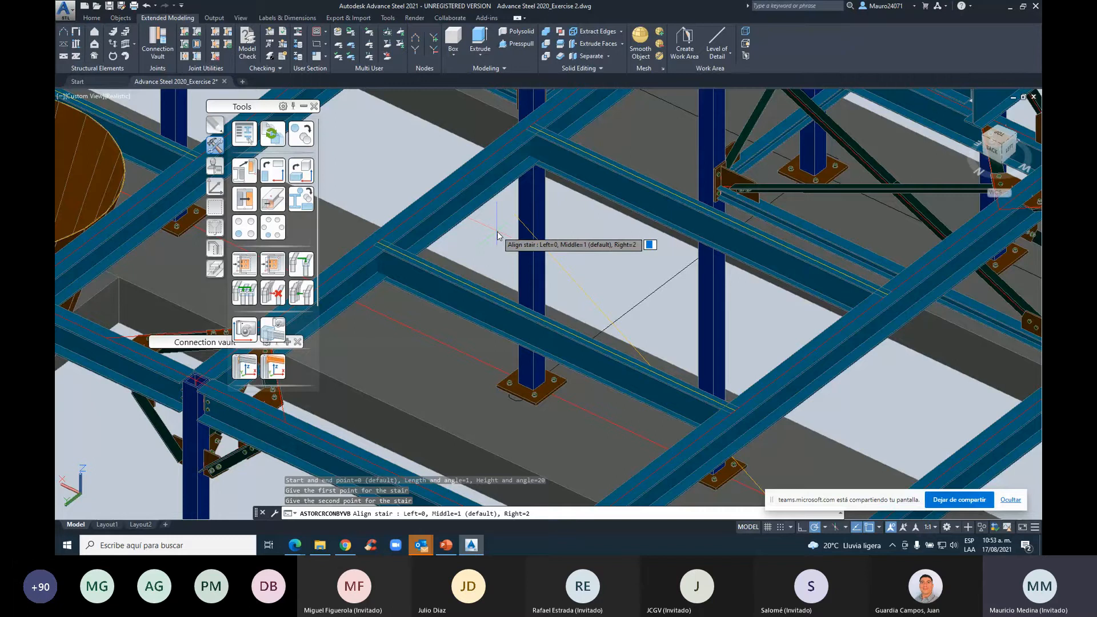
scroll(497, 234, "down", 3)
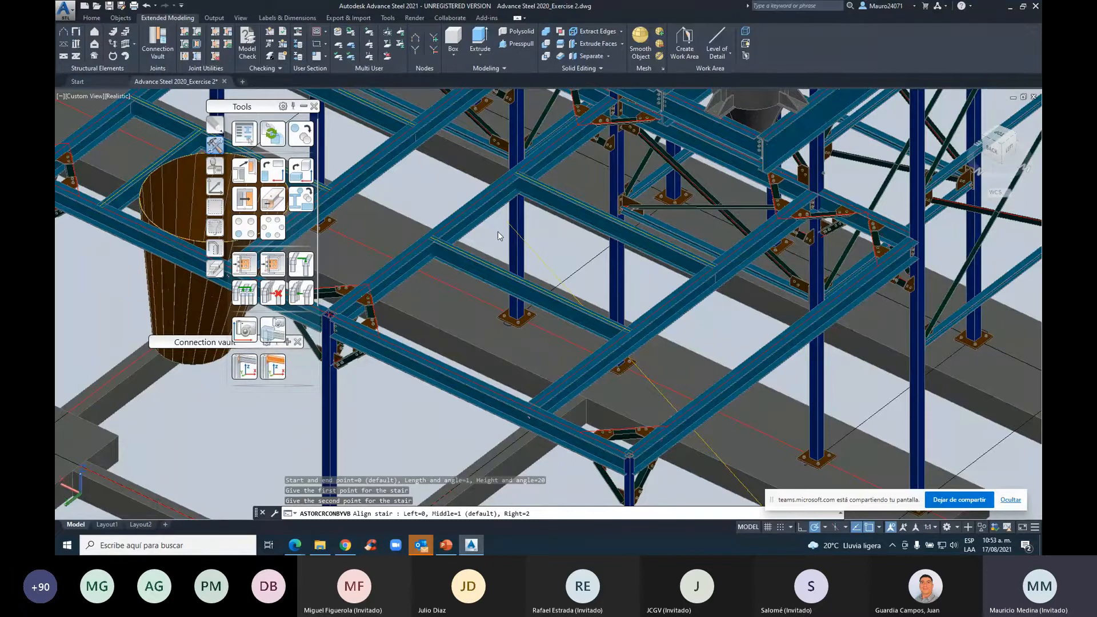
Finish placing the stair between the two picked points with middle alignment
type("1")
key("Return")
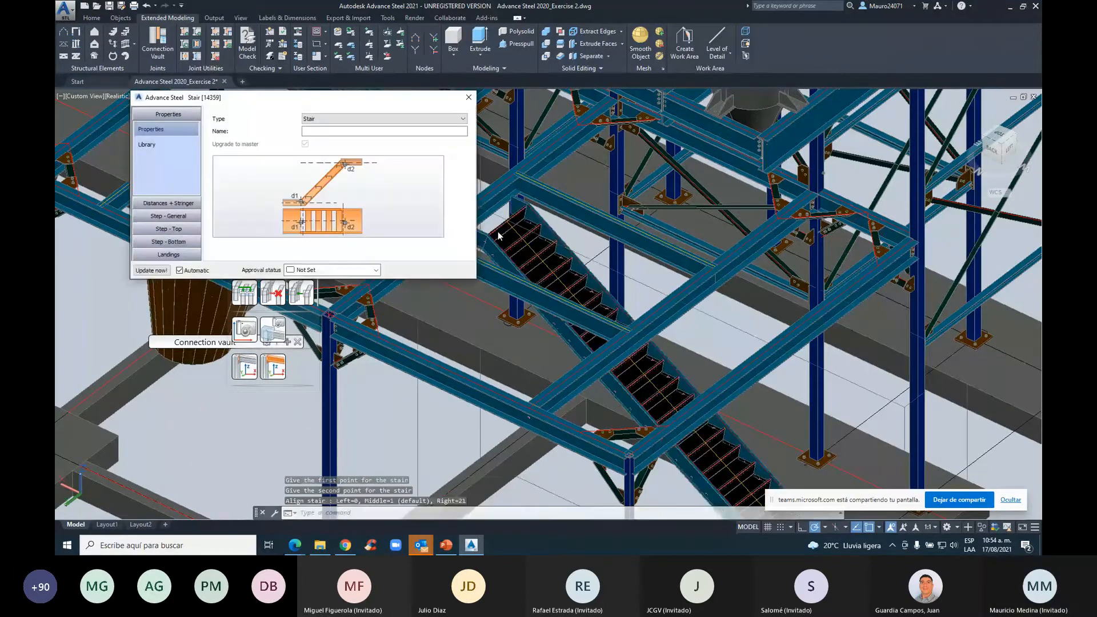
middle_click_drag(640, 287, 714, 205)
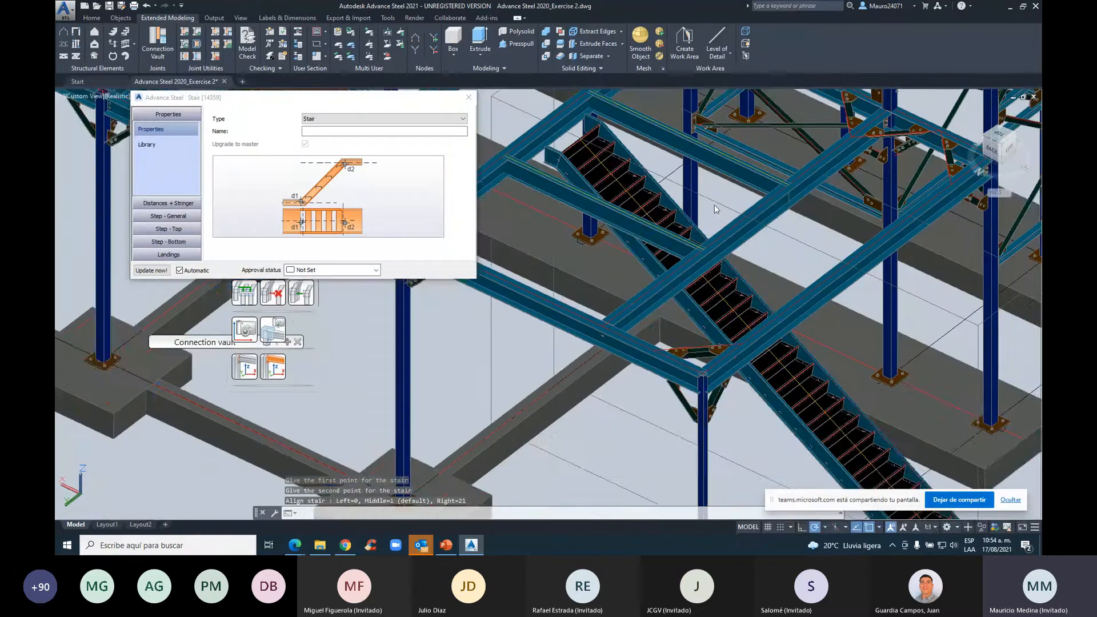
scroll(714, 204, "down", 3)
scroll(714, 205, "up", 3)
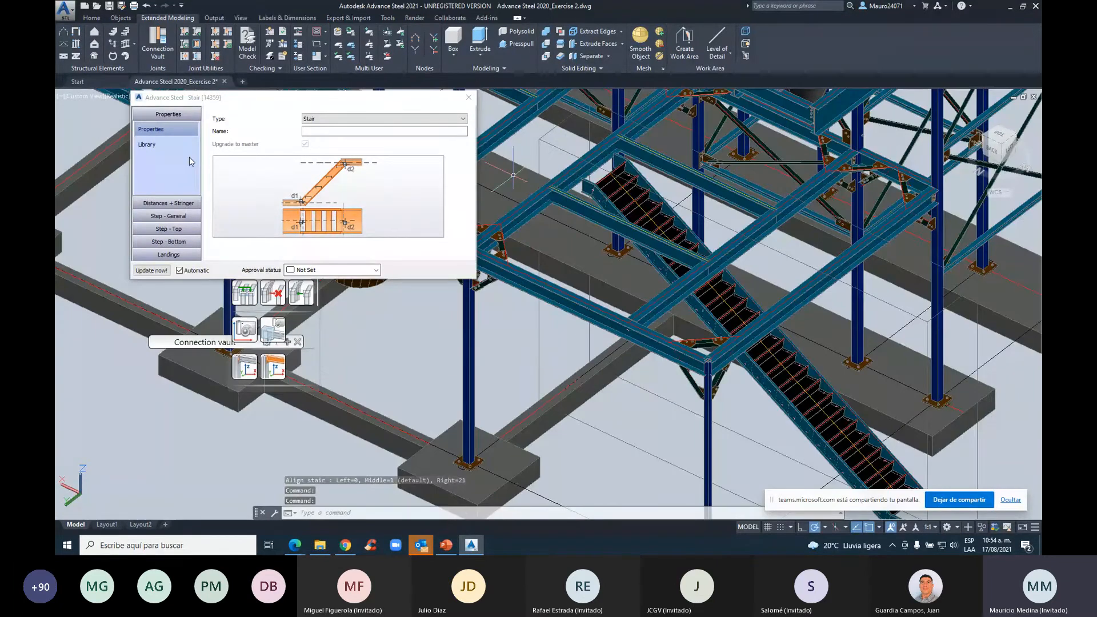
Review the stair's distance settings and its stringer profile settings
left_click(169, 203)
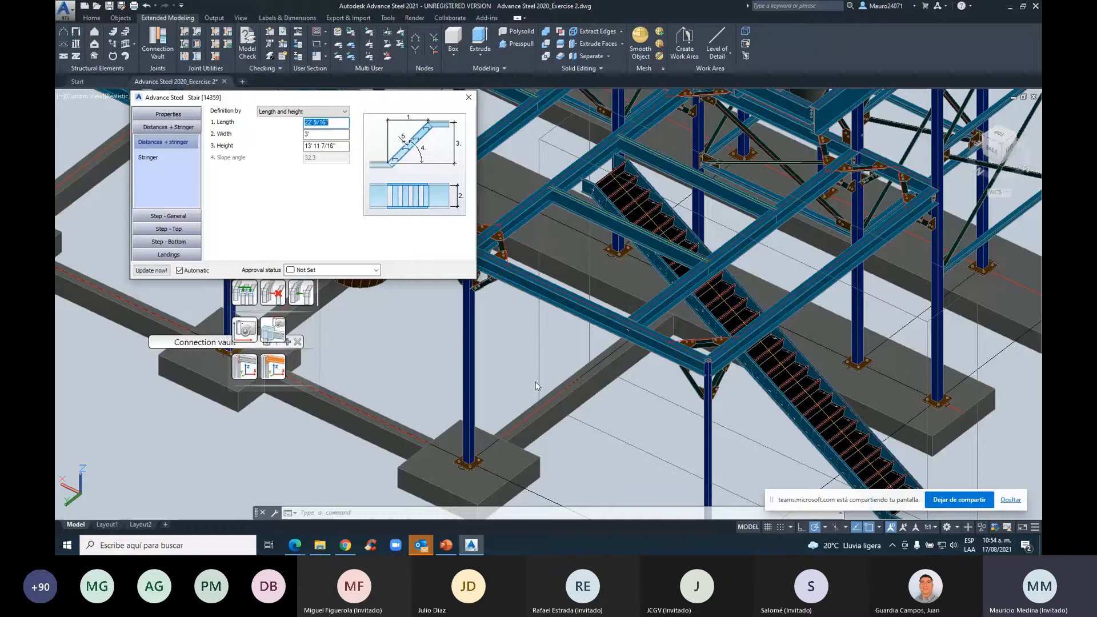
left_click(150, 158)
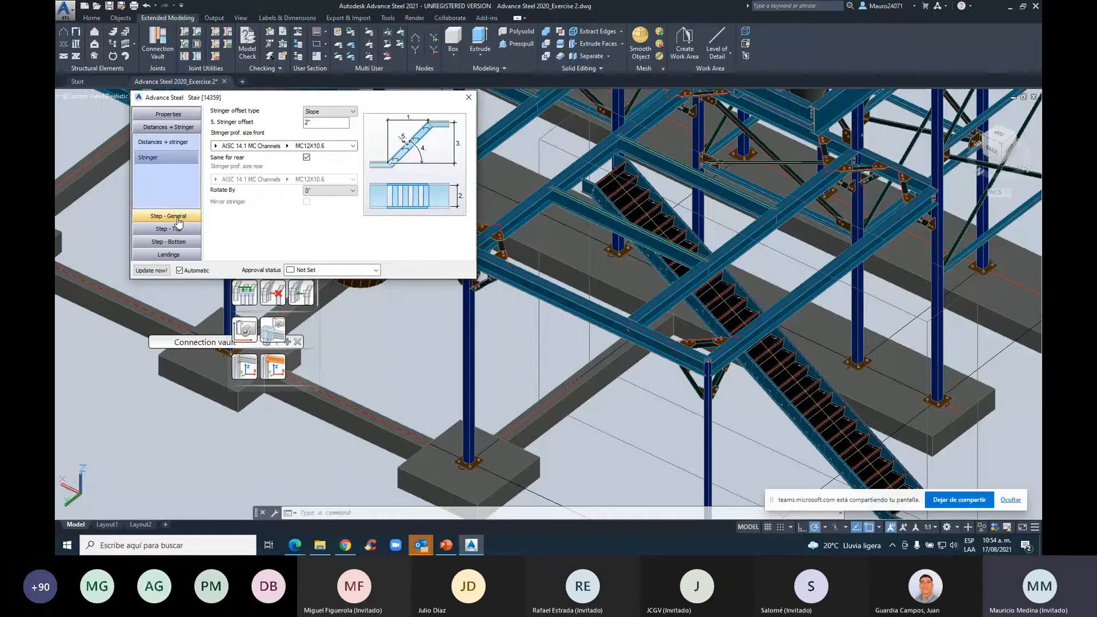
scroll(640, 258, "up", 5)
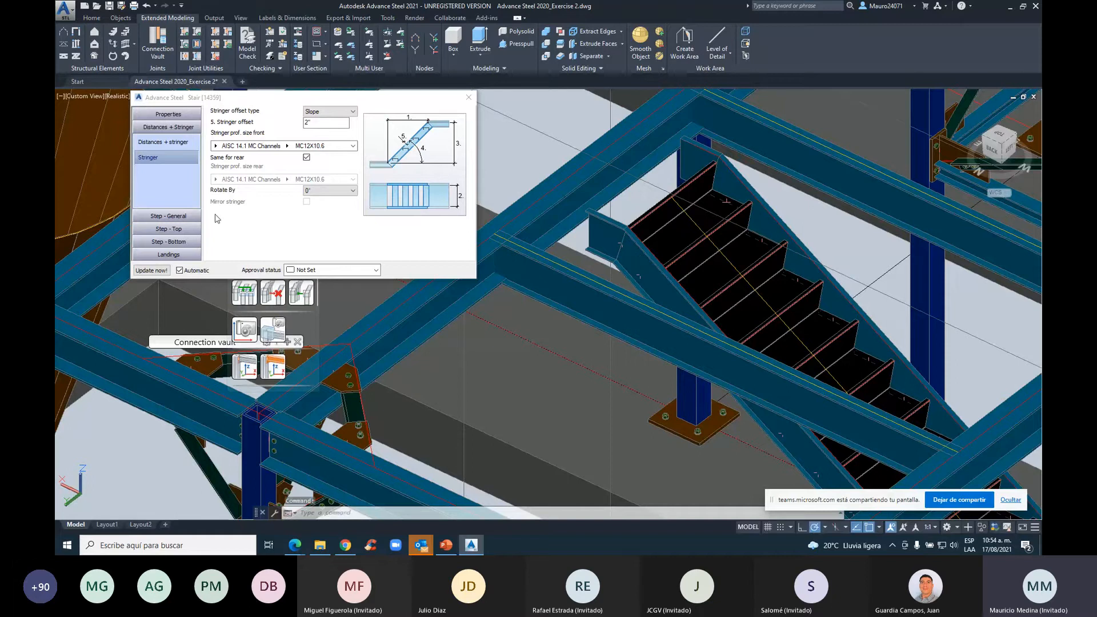
Try tread Type 2 for the stair's steps, and settle on Type 7
left_click(172, 215)
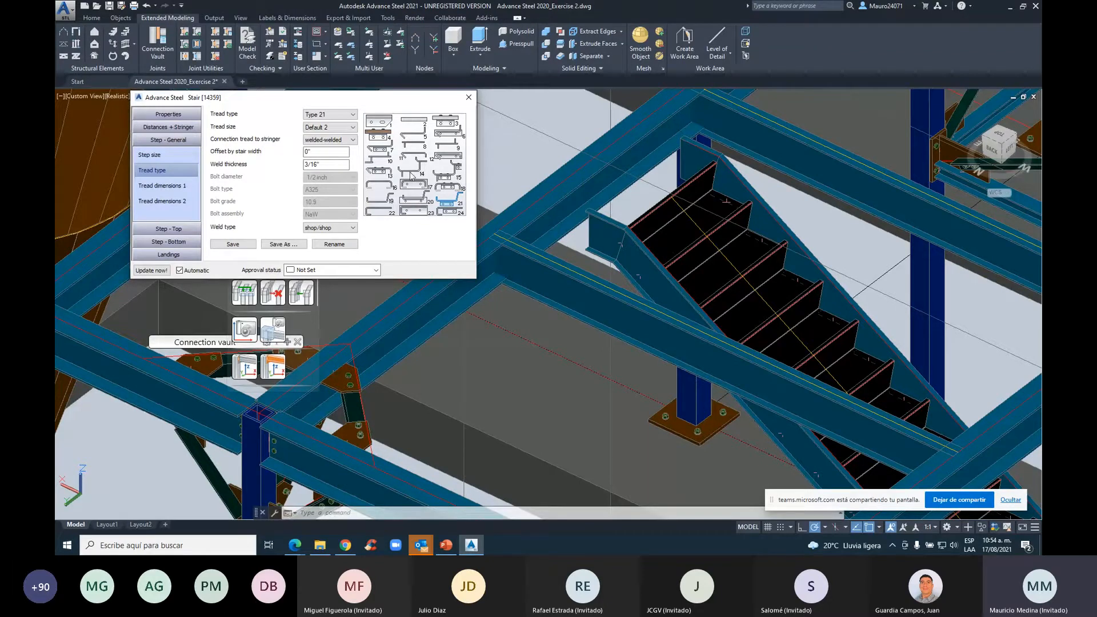
left_click(316, 116)
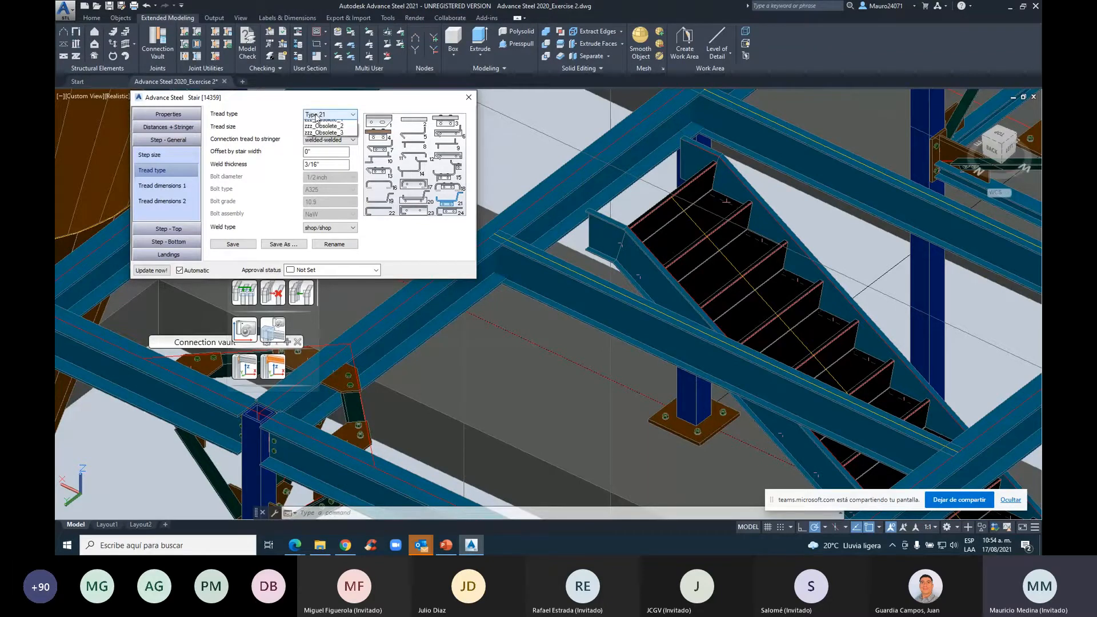
left_click(316, 119)
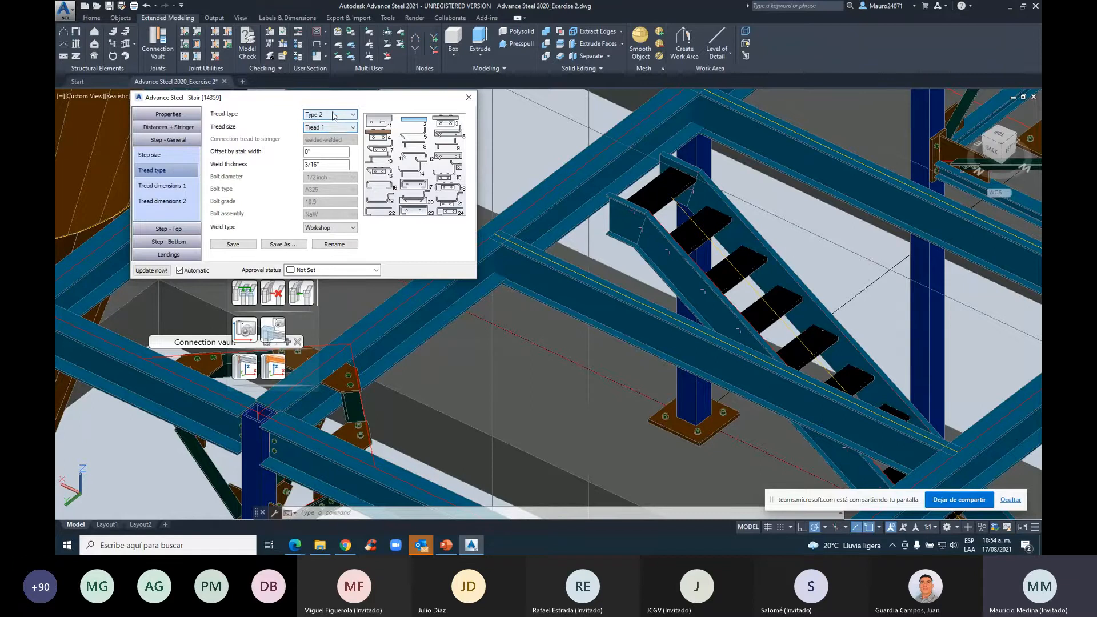
left_click(334, 116)
left_click(326, 166)
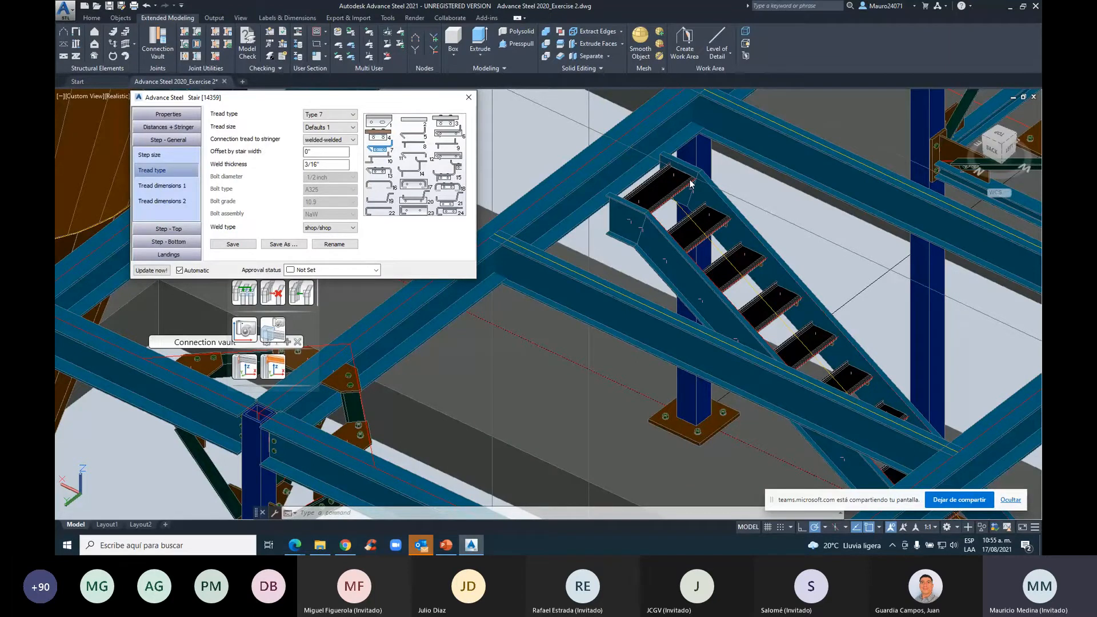
Set the connection of the treads to the stringer to bolted-welded
scroll(690, 183, "up", 4)
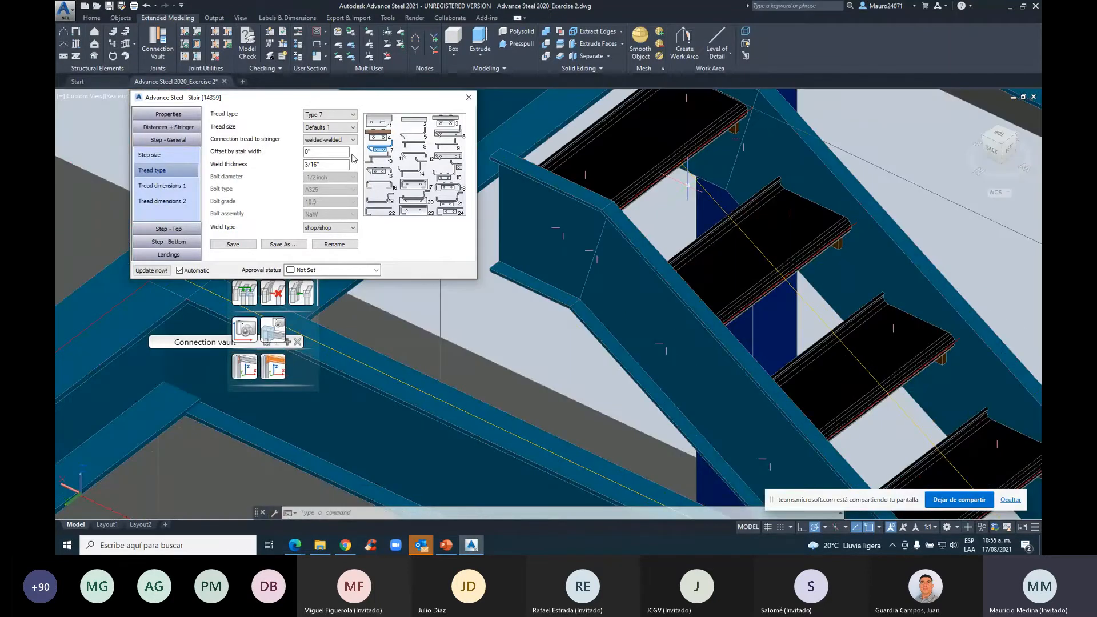
left_click(341, 140)
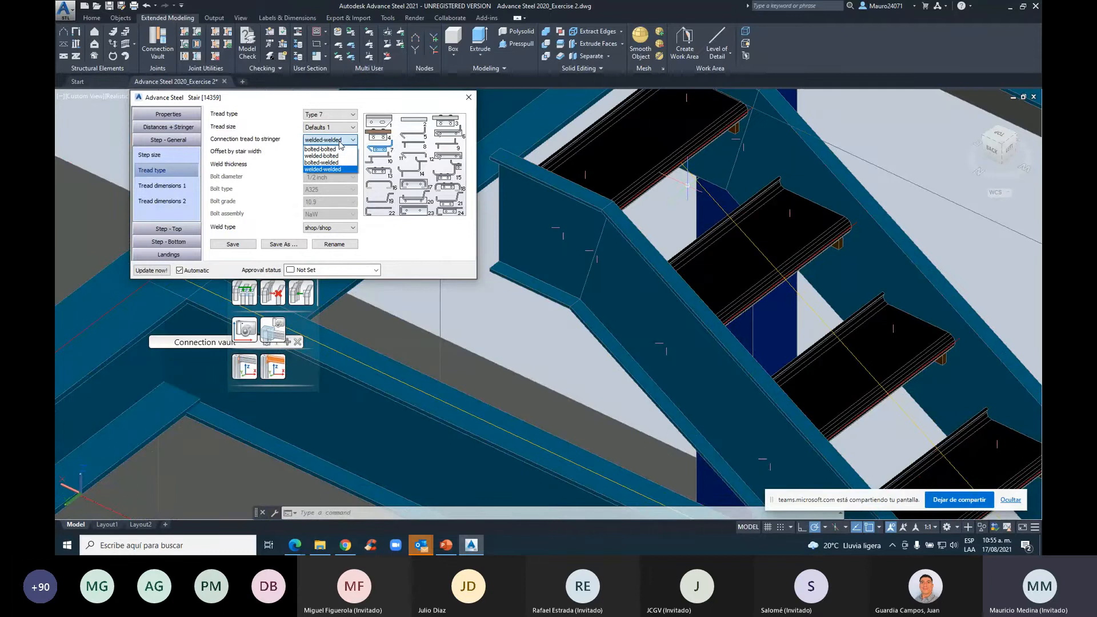
left_click(338, 162)
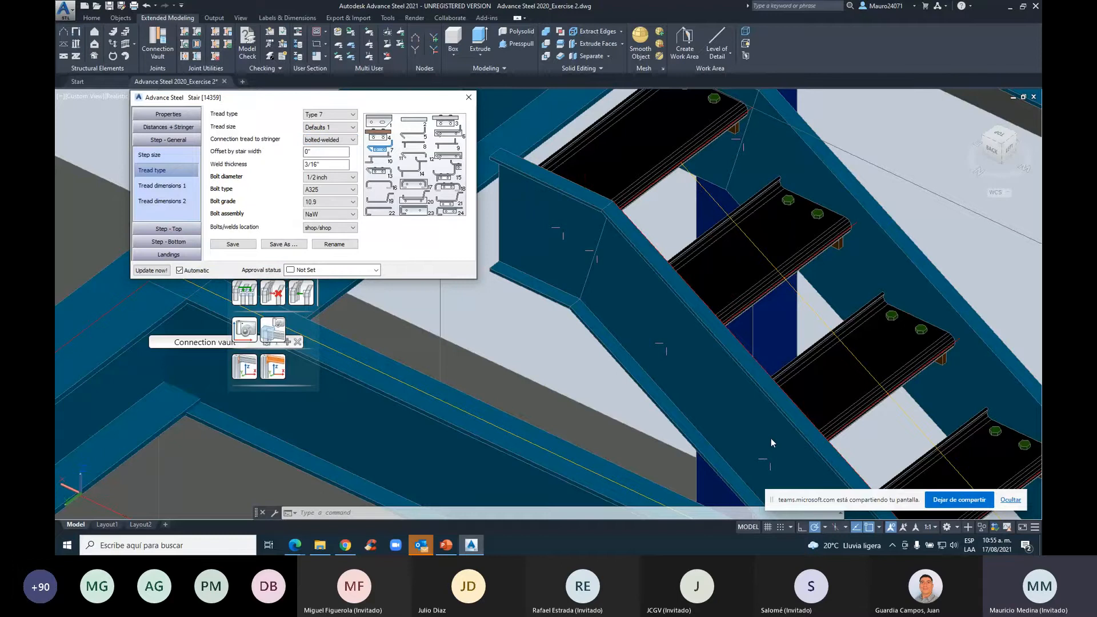
Examine the bolts and supporting angles where the upper treads meet the stringers
scroll(686, 320, "down", 3)
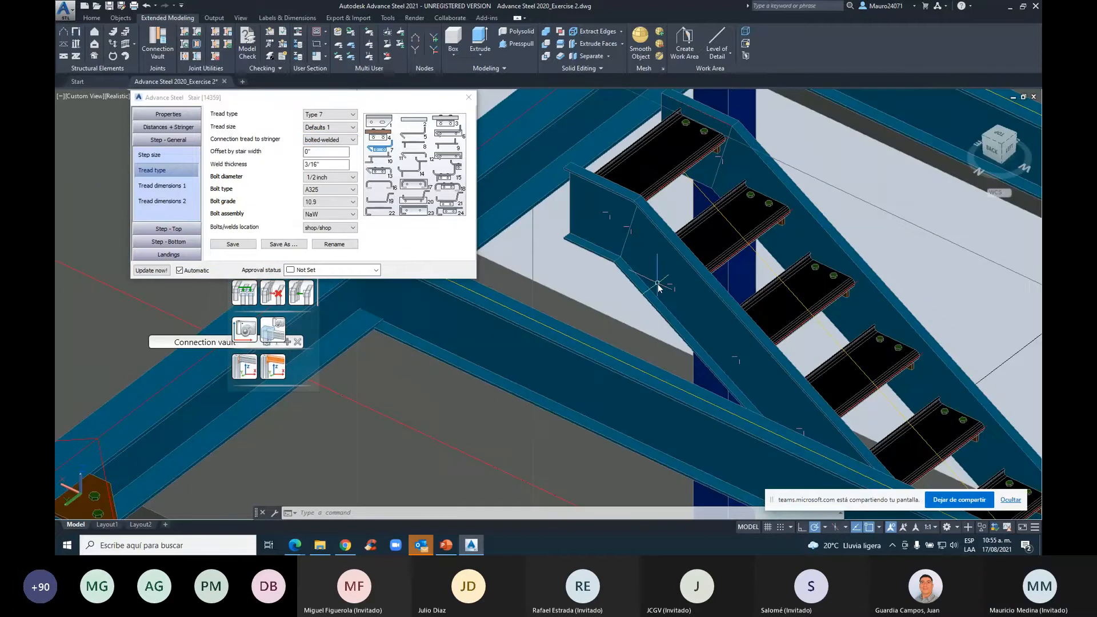
middle_click_drag(658, 288, 574, 284)
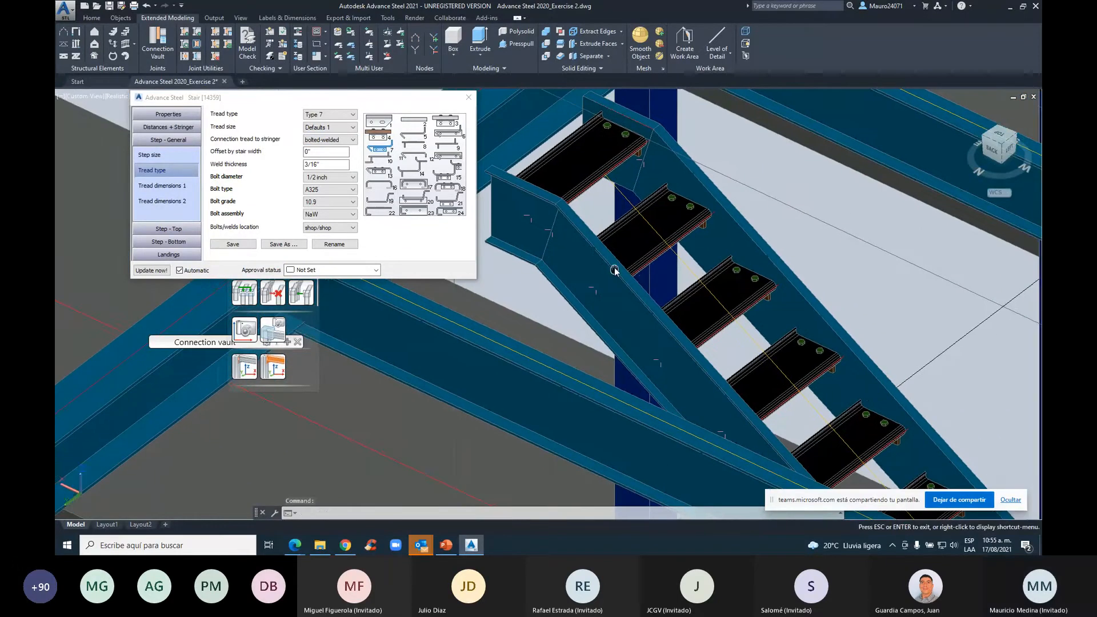
left_click_drag(655, 260, 650, 243, "shift")
middle_click_drag(650, 243, 602, 356, "shift")
scroll(640, 176, "up", 8)
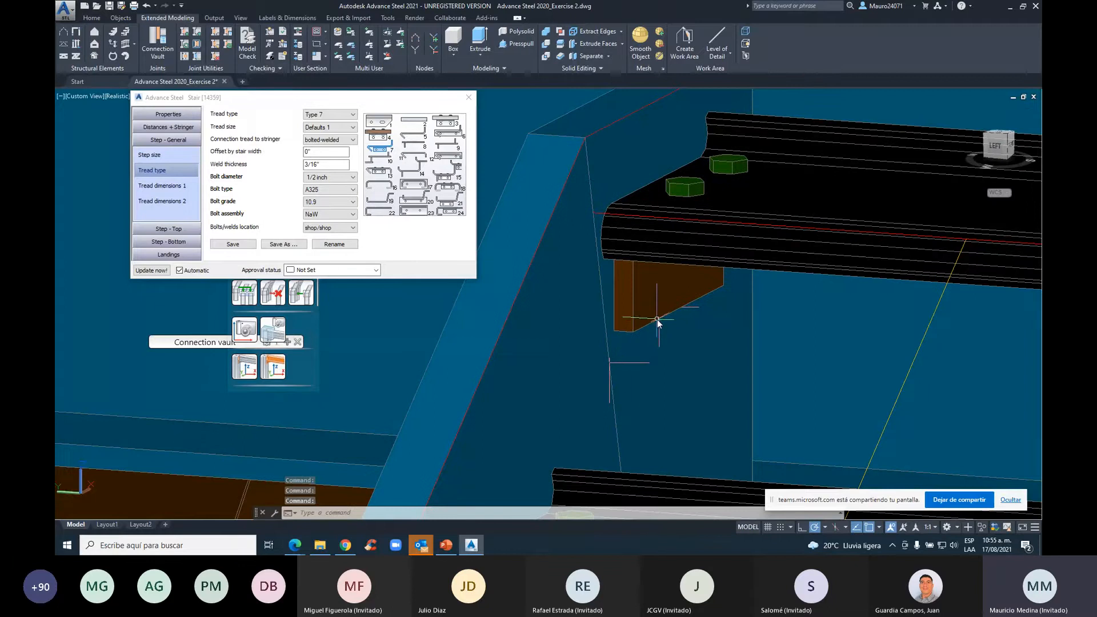
scroll(657, 319, "down", 3)
middle_click_drag(657, 319, 485, 268, "shift")
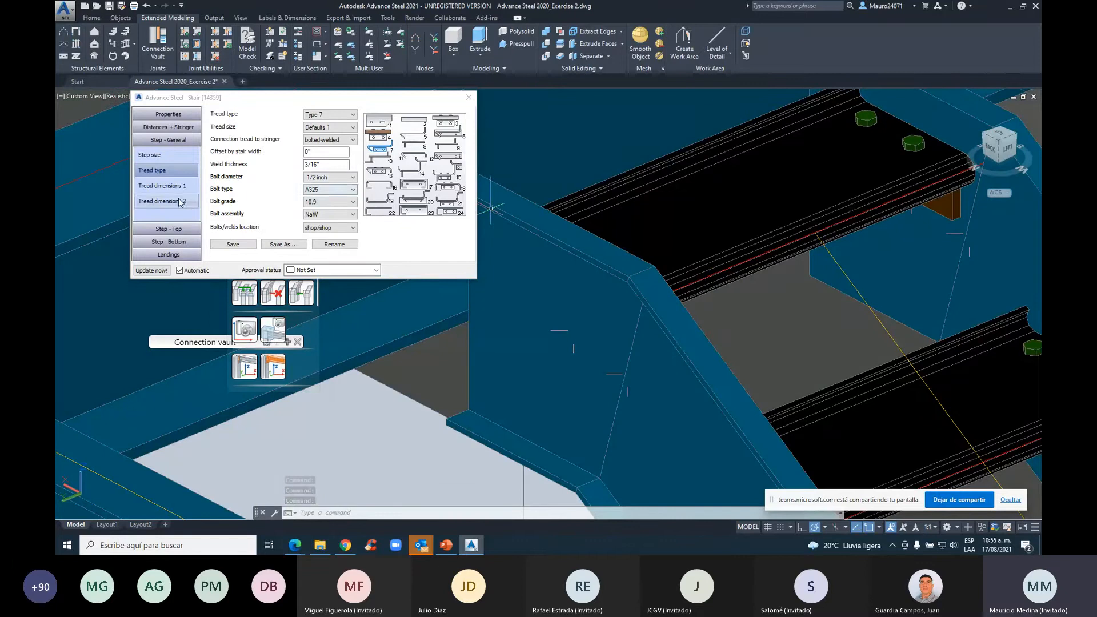
Set both bending angles of the stair treads to 90 degrees
left_click(175, 189)
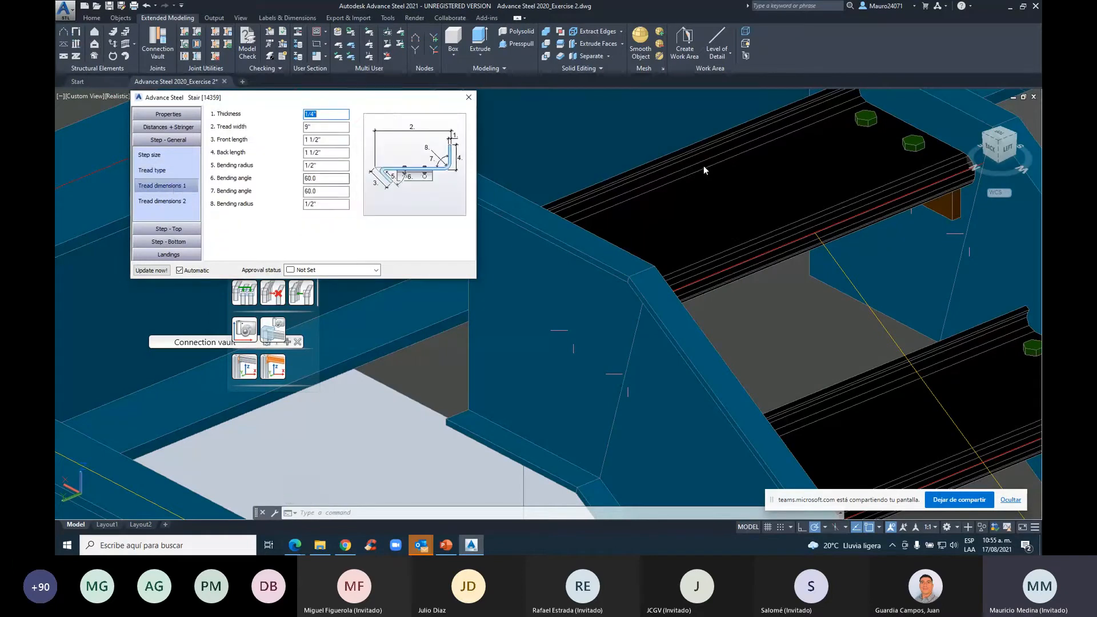
left_click(325, 181)
type("90")
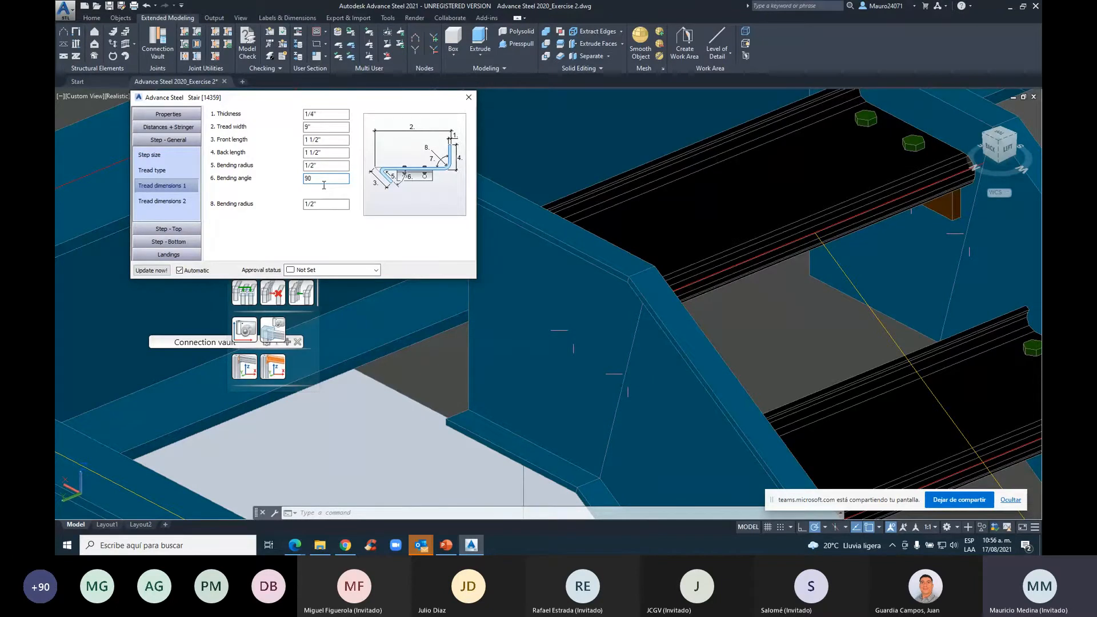
key("Tab")
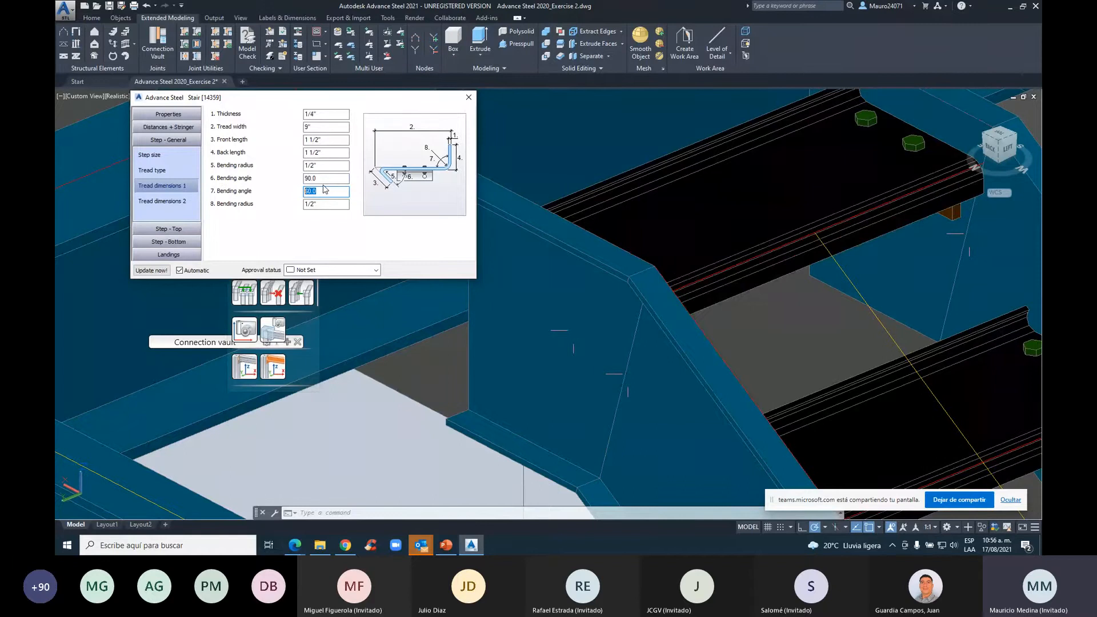
type("90")
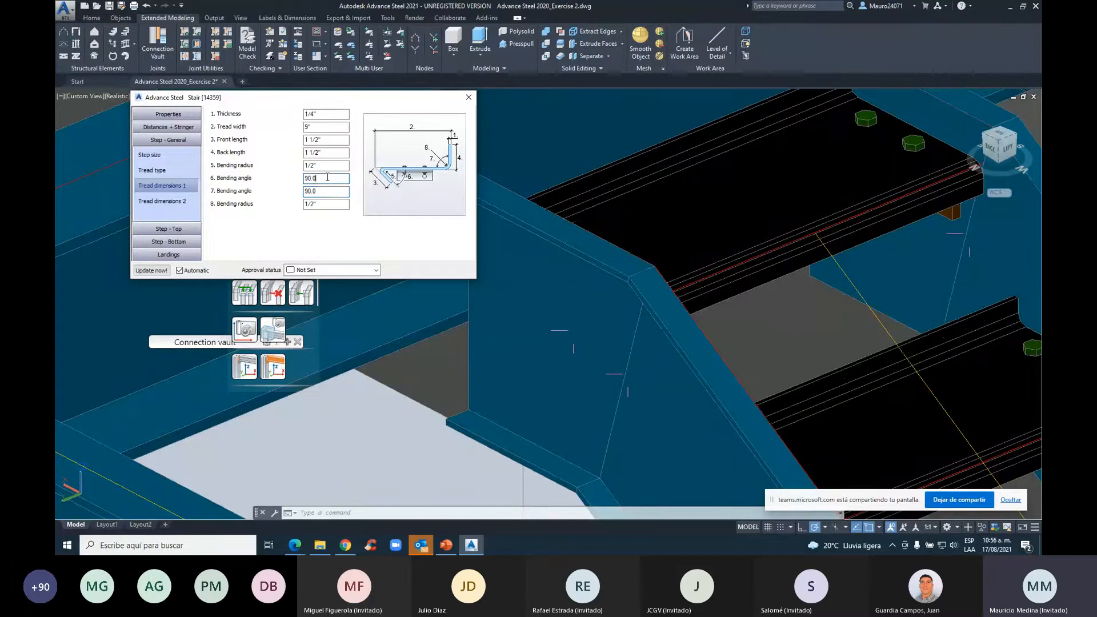
Inspect the whole stair and its upper end where it meets the platform beams
scroll(644, 249, "down", 5)
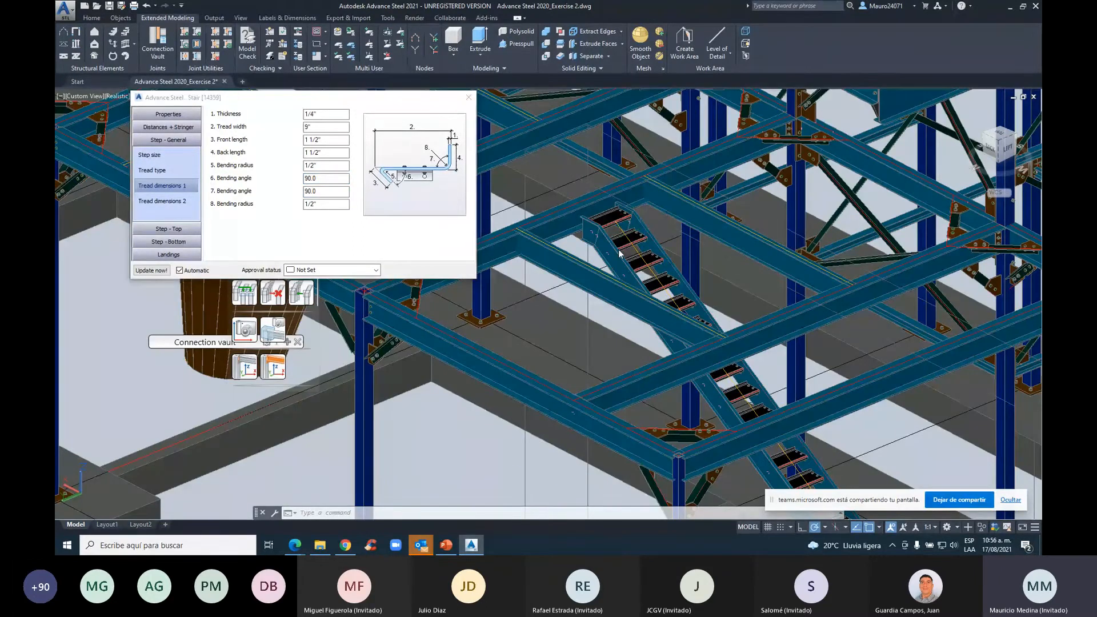
middle_click_drag(620, 253, 645, 293)
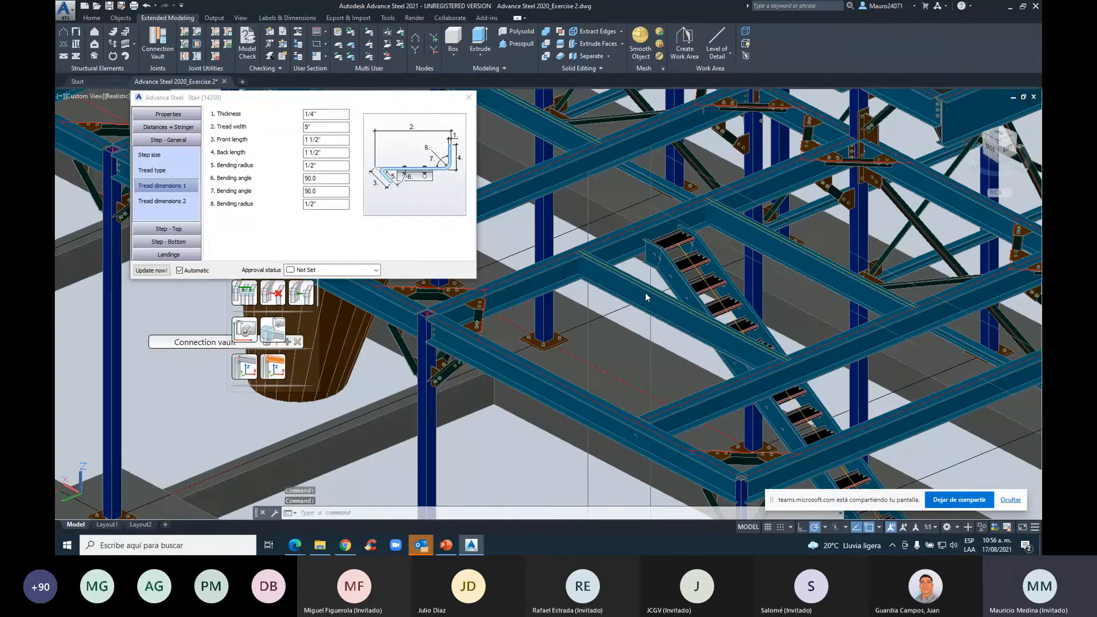
scroll(645, 292, "up", 5)
right_click(715, 244, "shift")
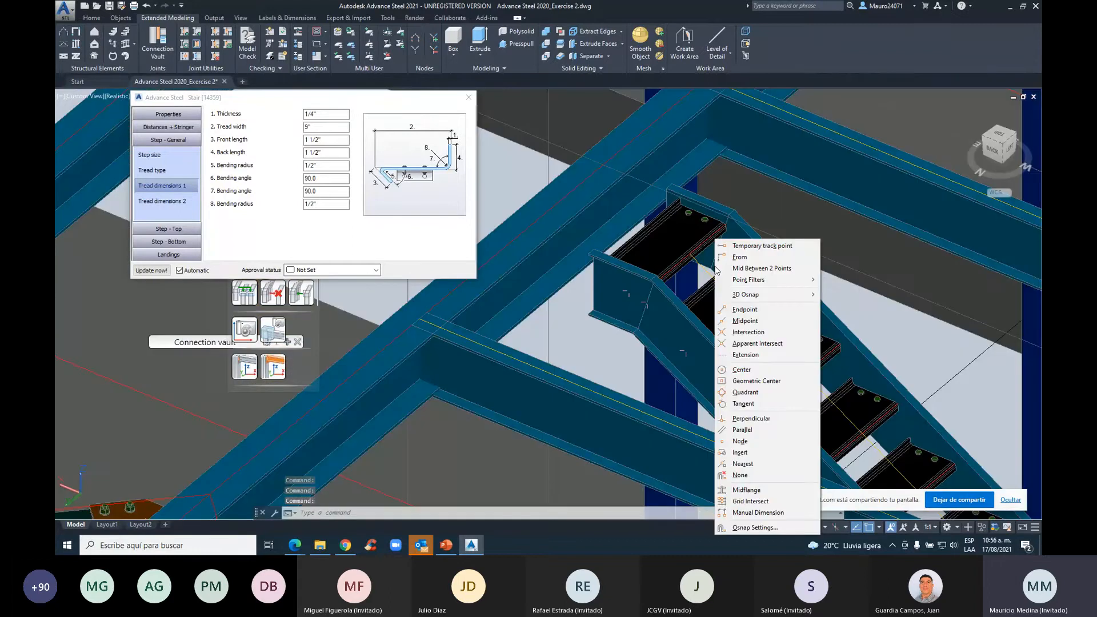
key("Escape")
key("Escape")
key("Escape")
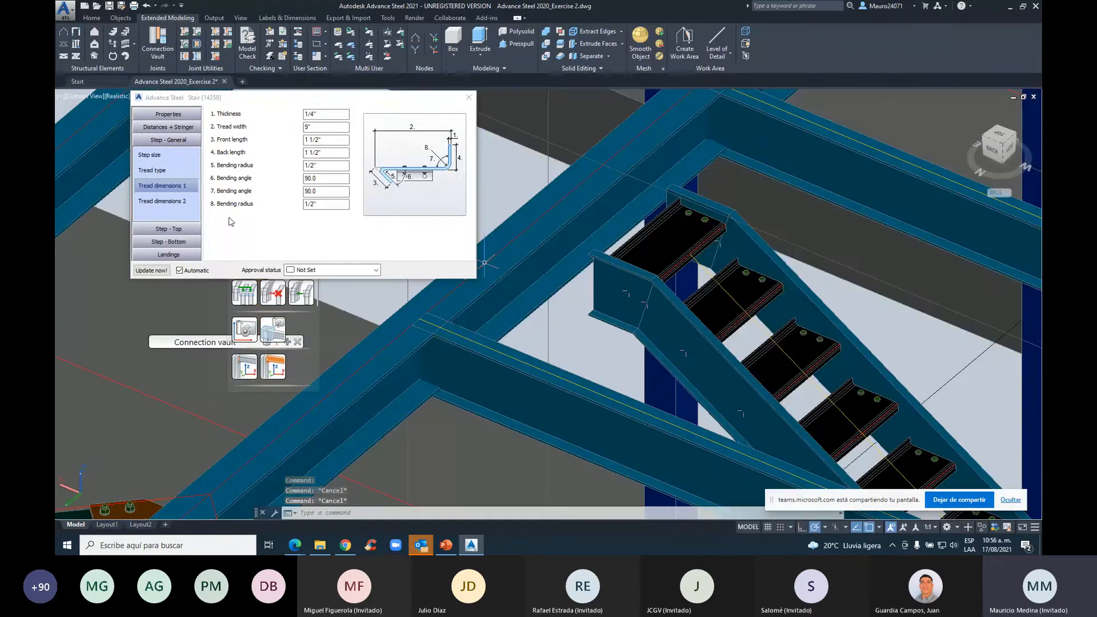
Set the top landing's front and rear lengths to 2' and turn off creation of the last tread
left_click(179, 254)
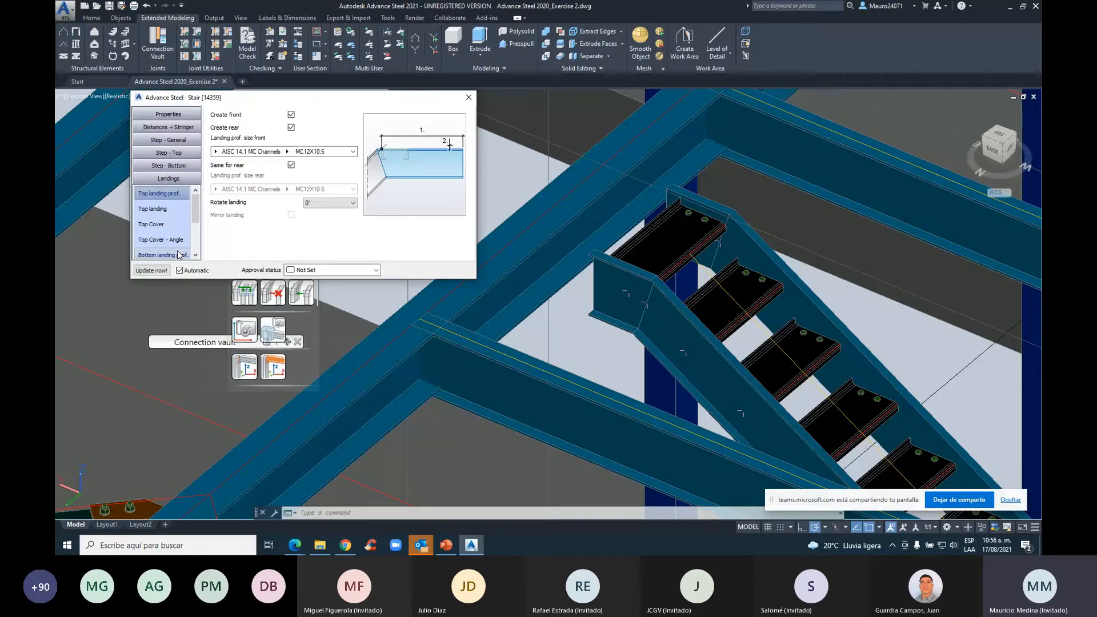
key("Down")
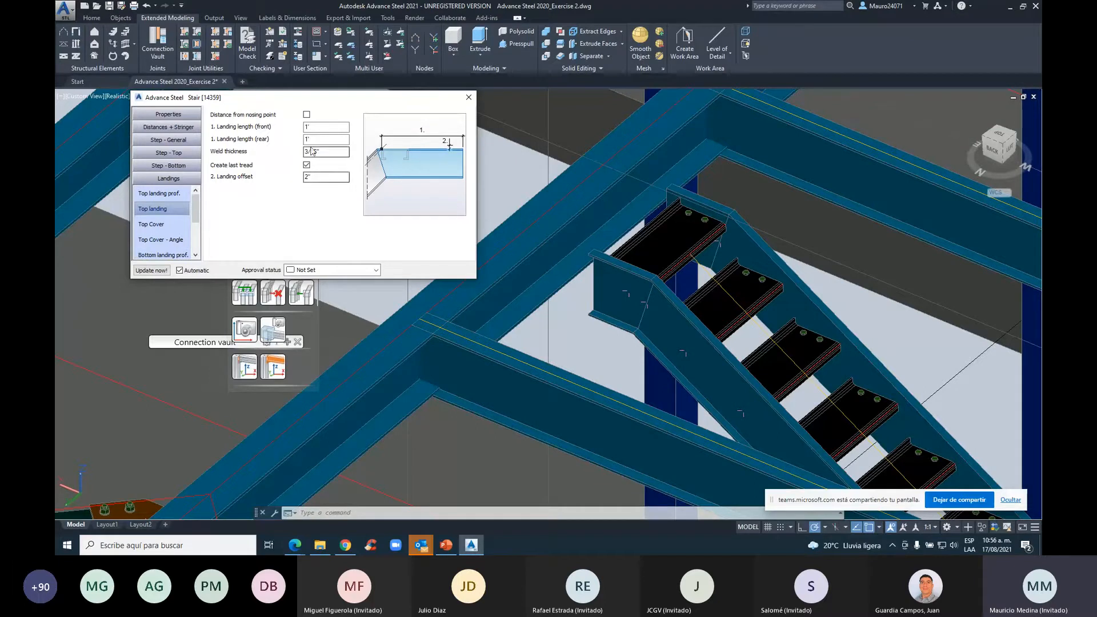
left_click(309, 128)
key("BackSpace")
type("2")
left_click(308, 139)
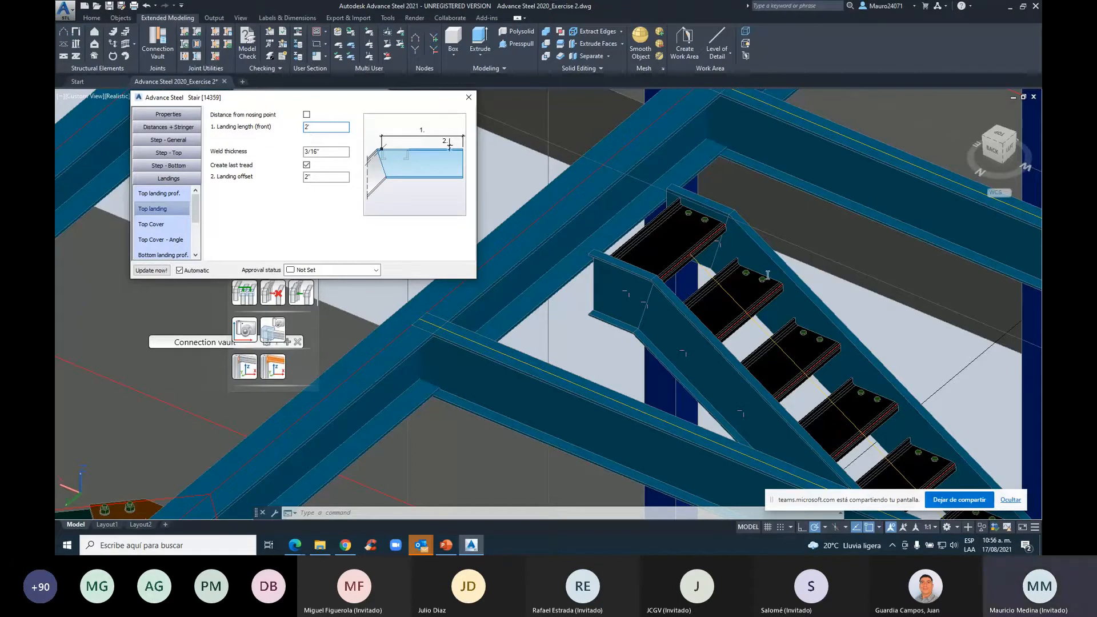
key("Tab")
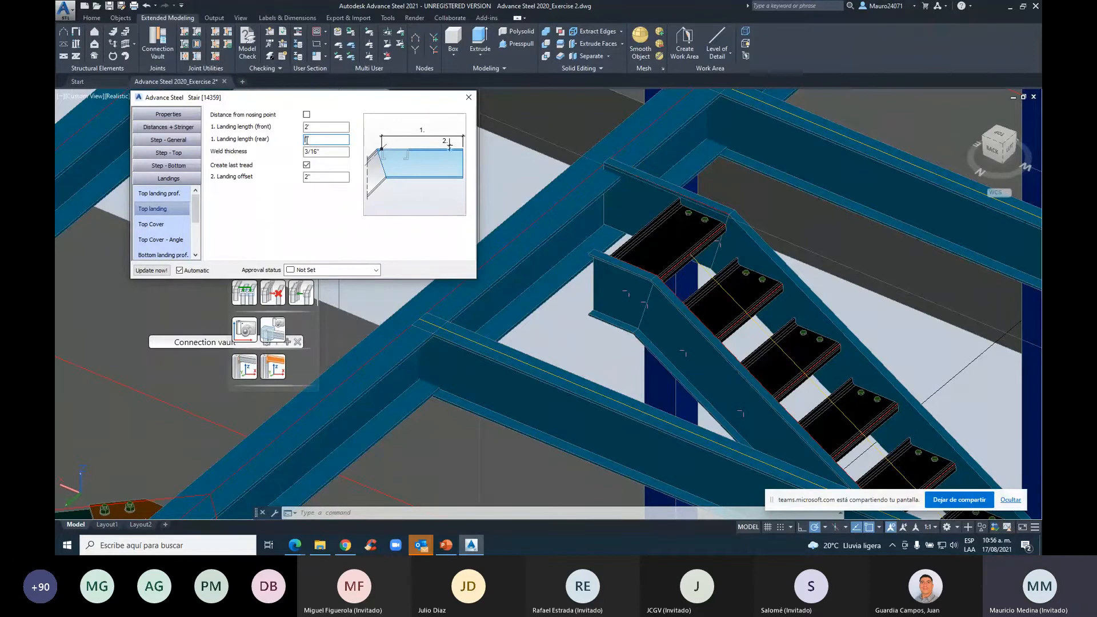
type("2")
key("Return")
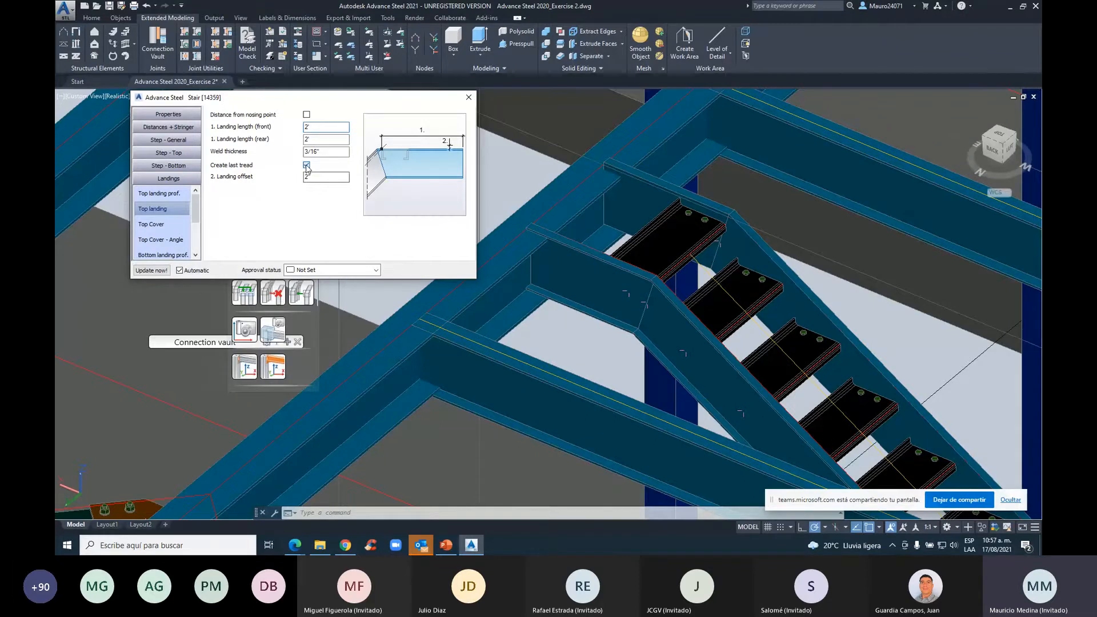
left_click(307, 165)
Make the top landing cover from Plate and place it on top of the stringer
left_click(166, 225)
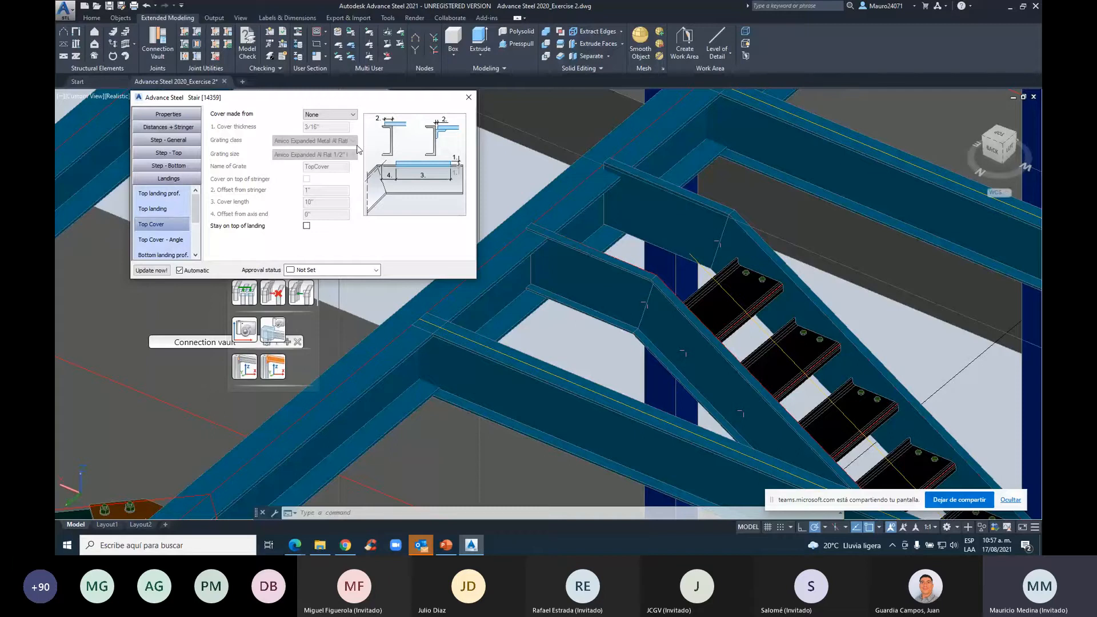
left_click(329, 115)
left_click(330, 135)
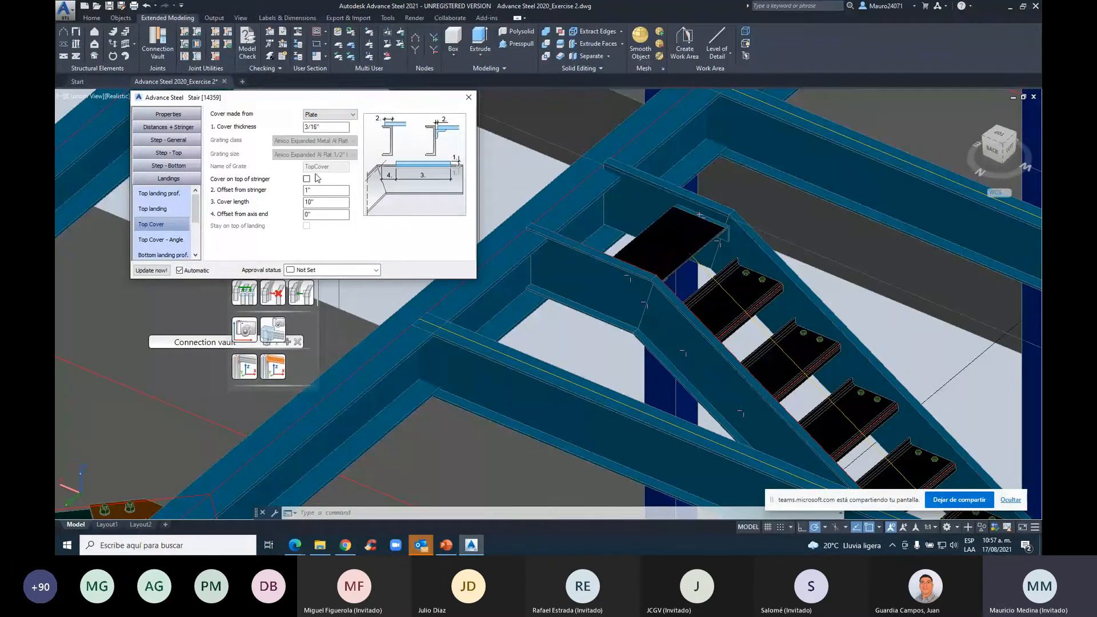
left_click(308, 178)
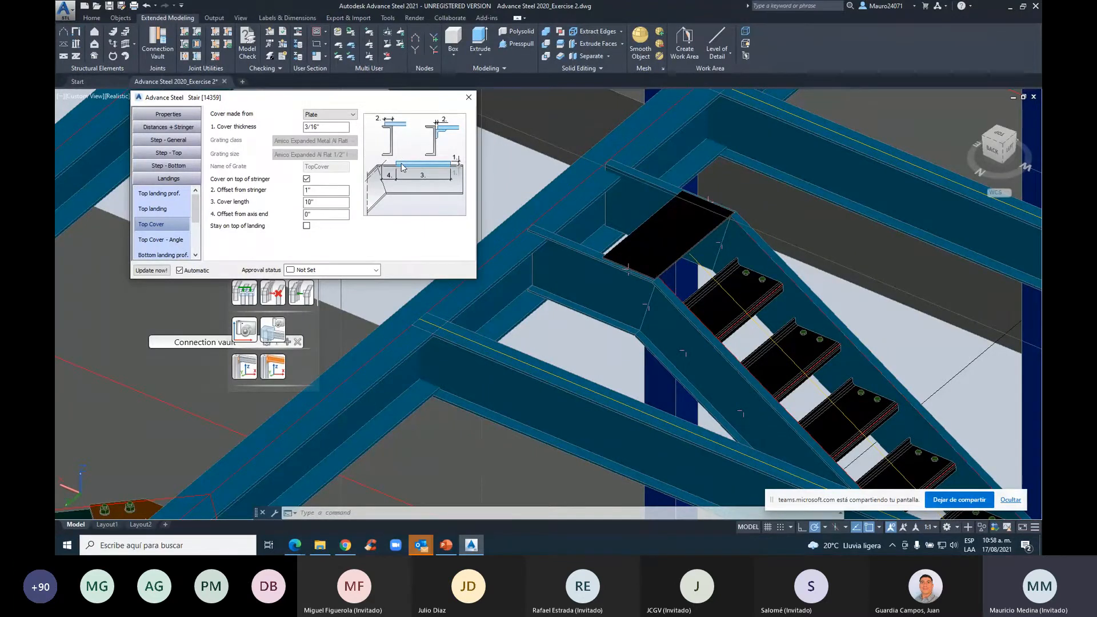
Set the thickness of the top landing's cover plate to 1/2"
left_click(306, 127)
left_click_drag(307, 128, 309, 127)
type("1")
left_click_drag(316, 127, 311, 128)
type("2")
Set the top cover's offset from the stringer to 3" and its length to 20"
left_click(327, 186)
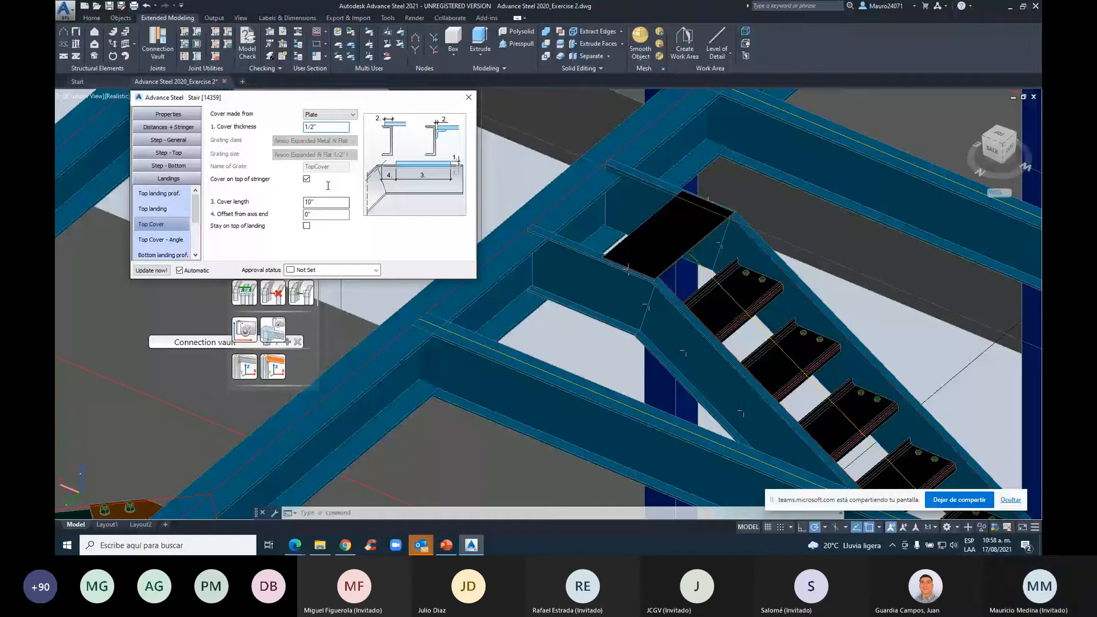
left_click(328, 186)
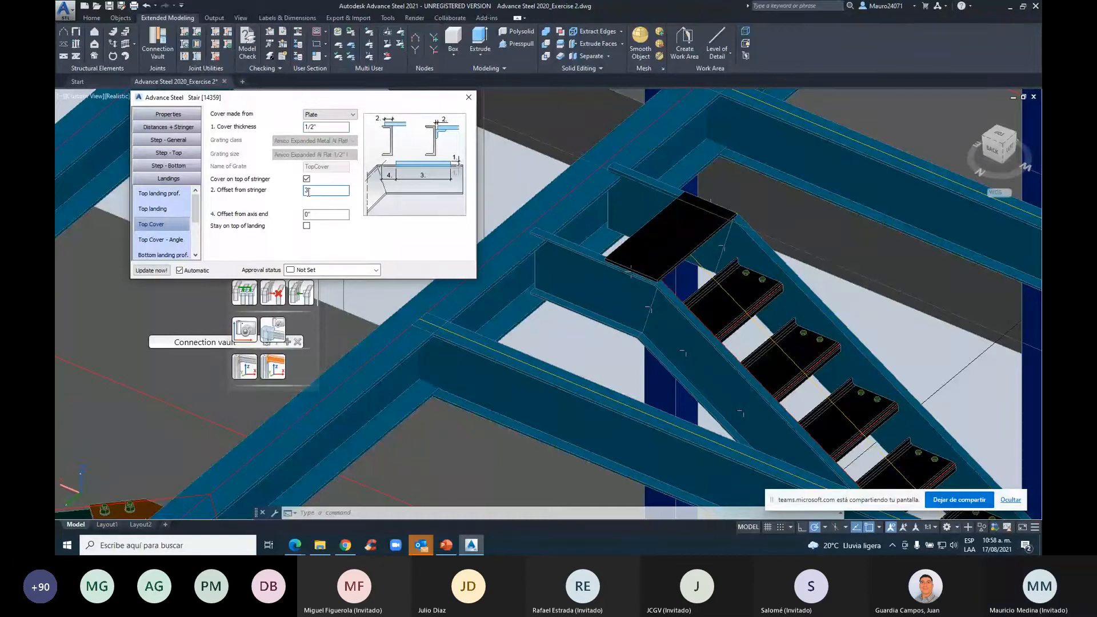
key("Tab")
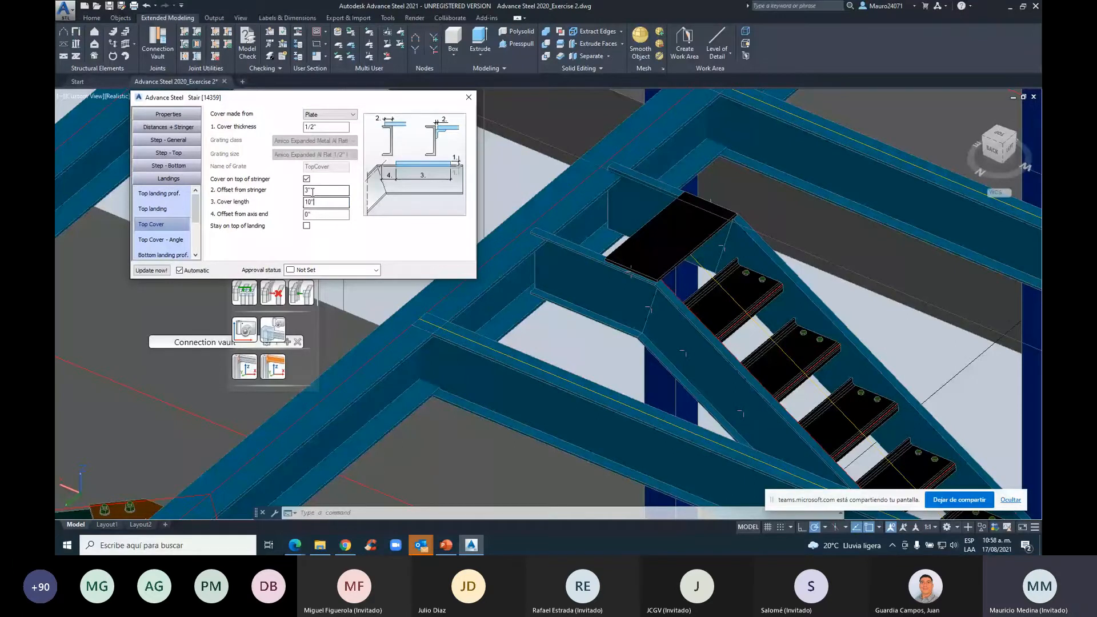
type("20")
key("Tab")
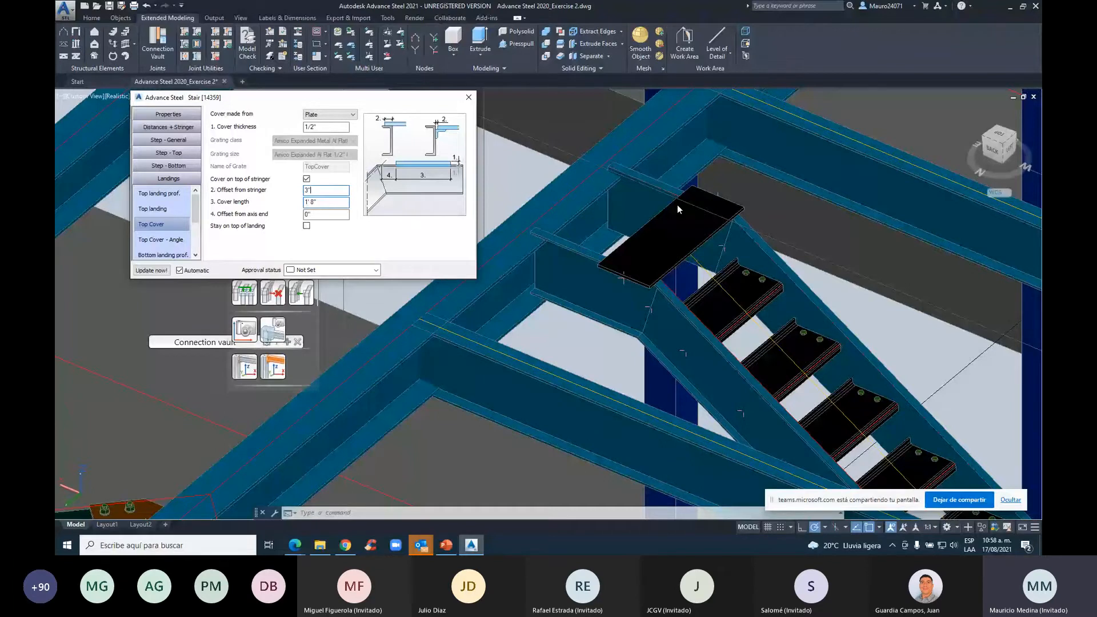
Check the bottom landing settings and change the bottom step so the lowest tread matches the others
scroll(677, 204, "down", 4)
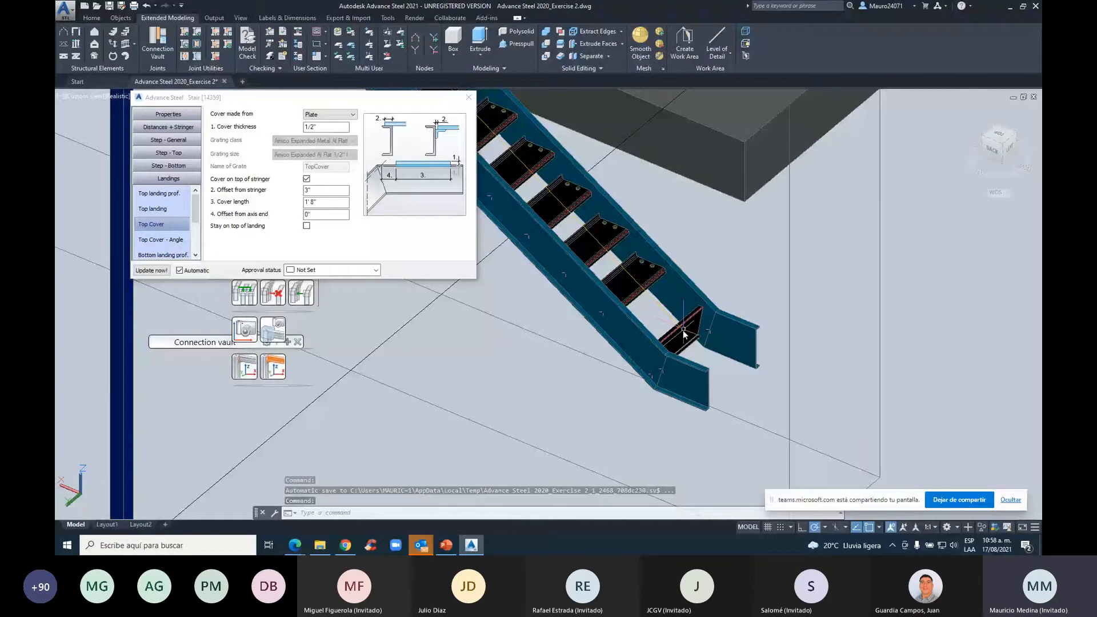
scroll(177, 213, "down", 1)
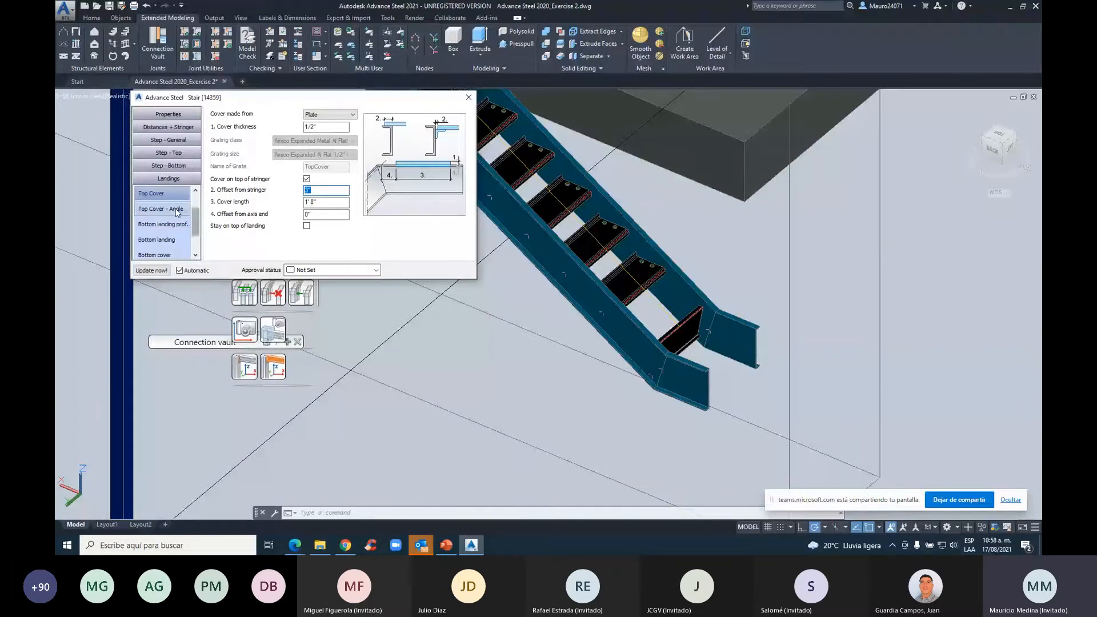
left_click(173, 182)
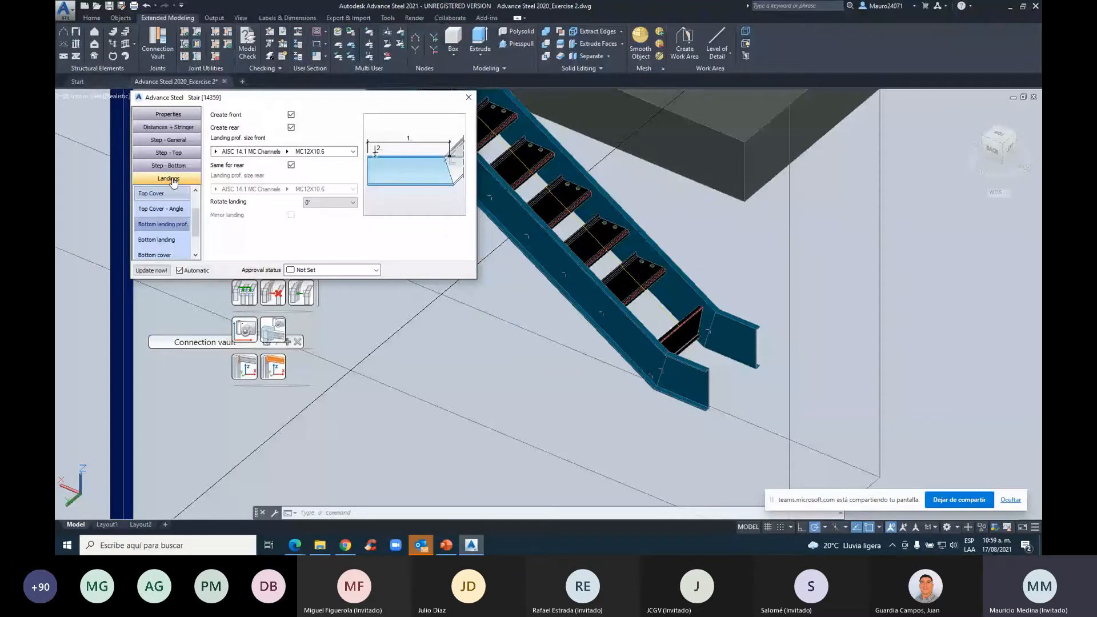
left_click(173, 166)
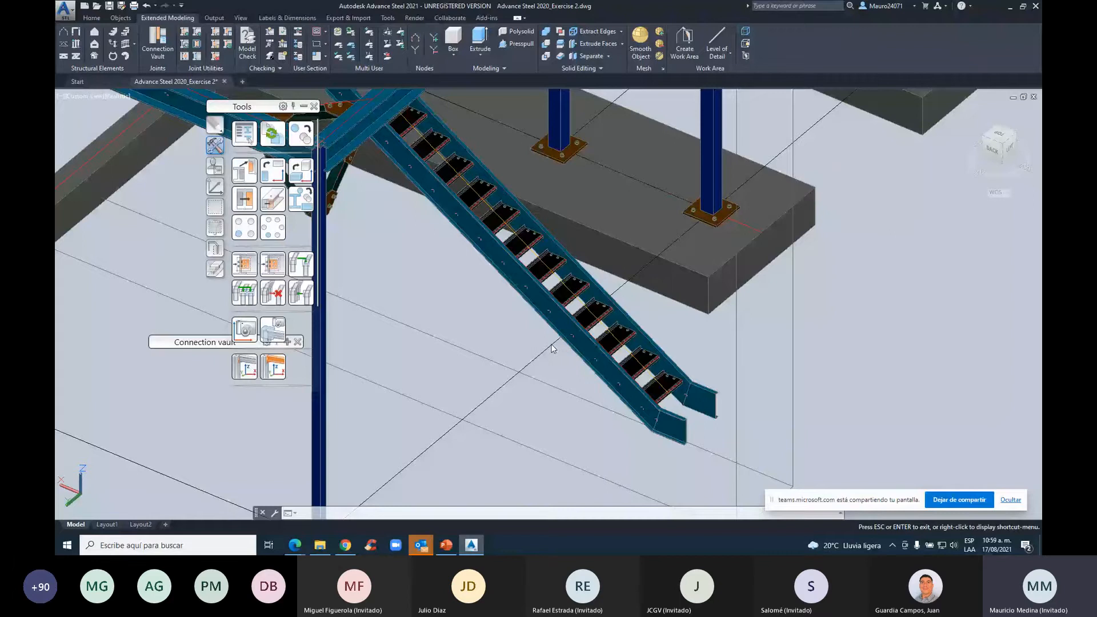
Create a railing along the stair's near stringer from its lower end to the top landing's platform end, without a nosing point
scroll(552, 349, "down", 5)
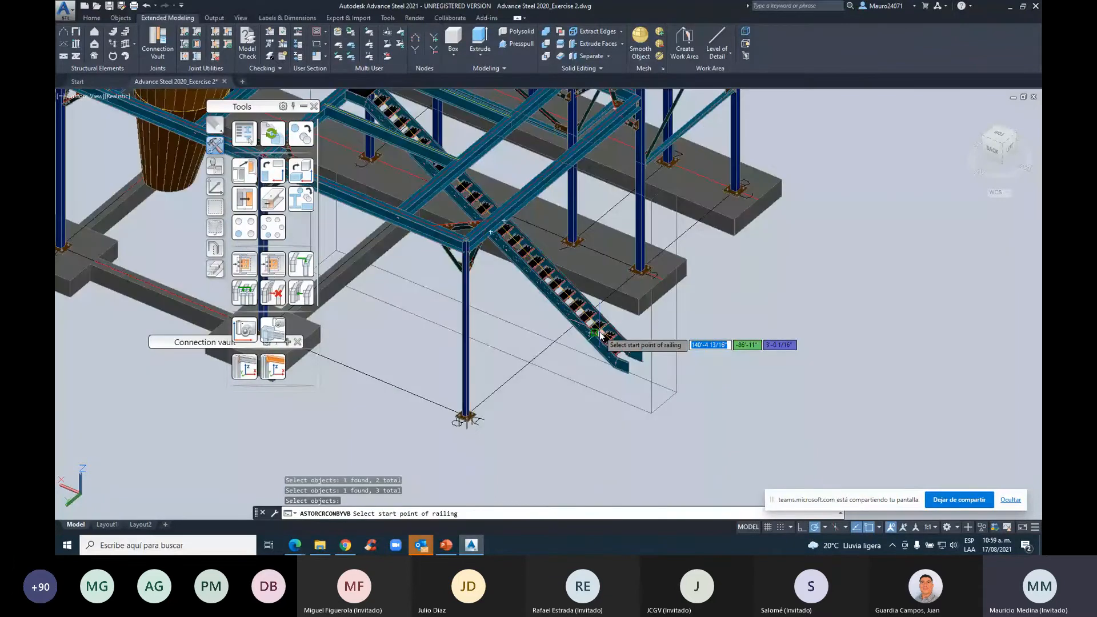
left_click(594, 333)
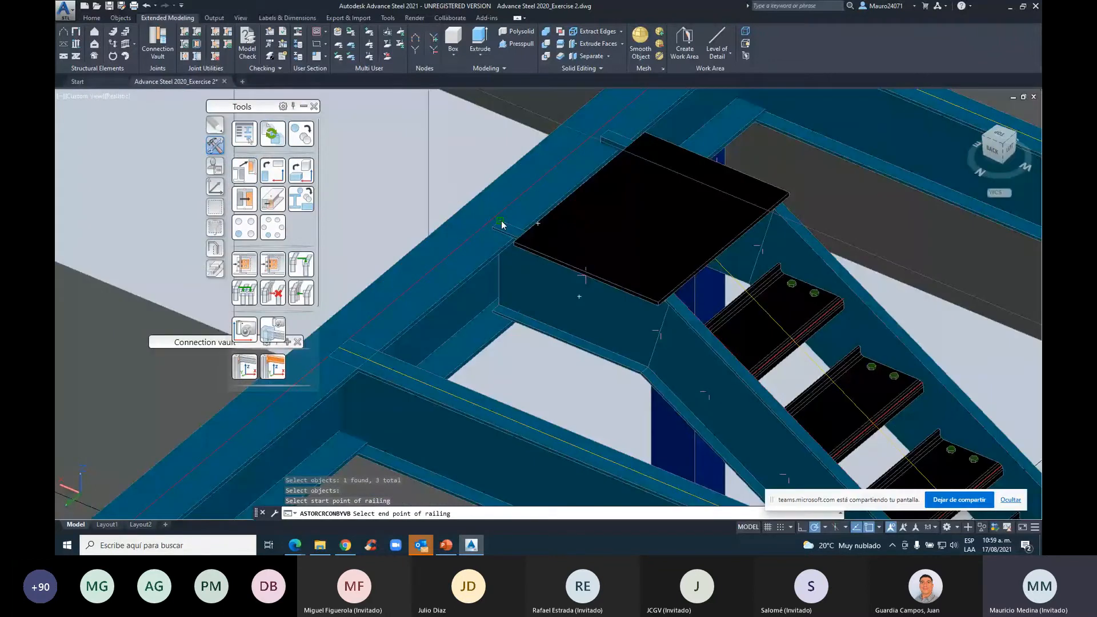
left_click(502, 221)
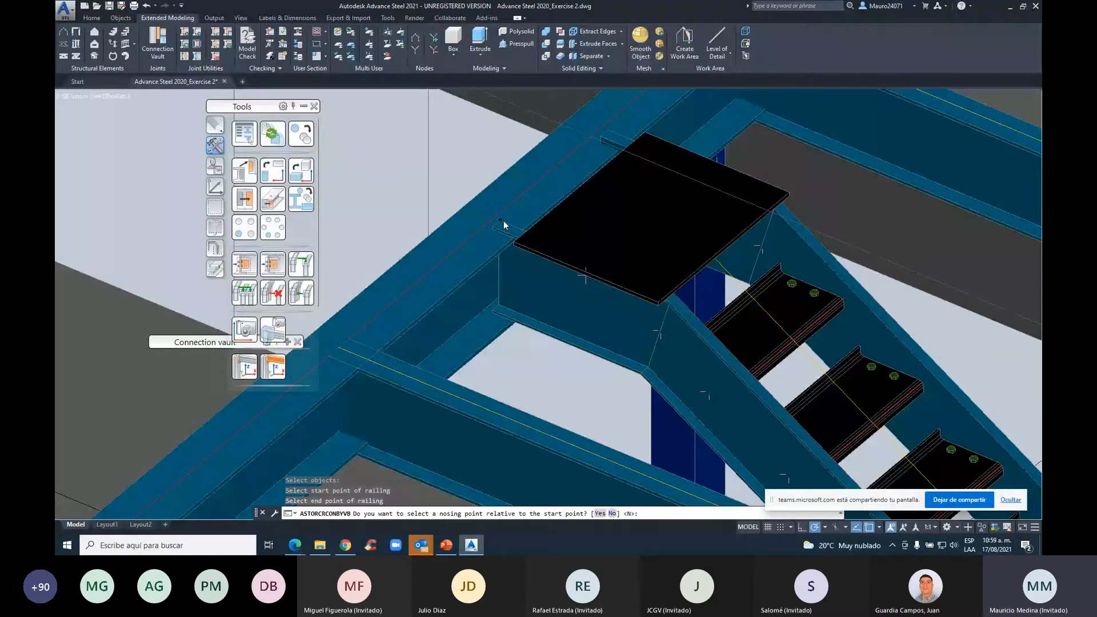
type("n")
key("Return")
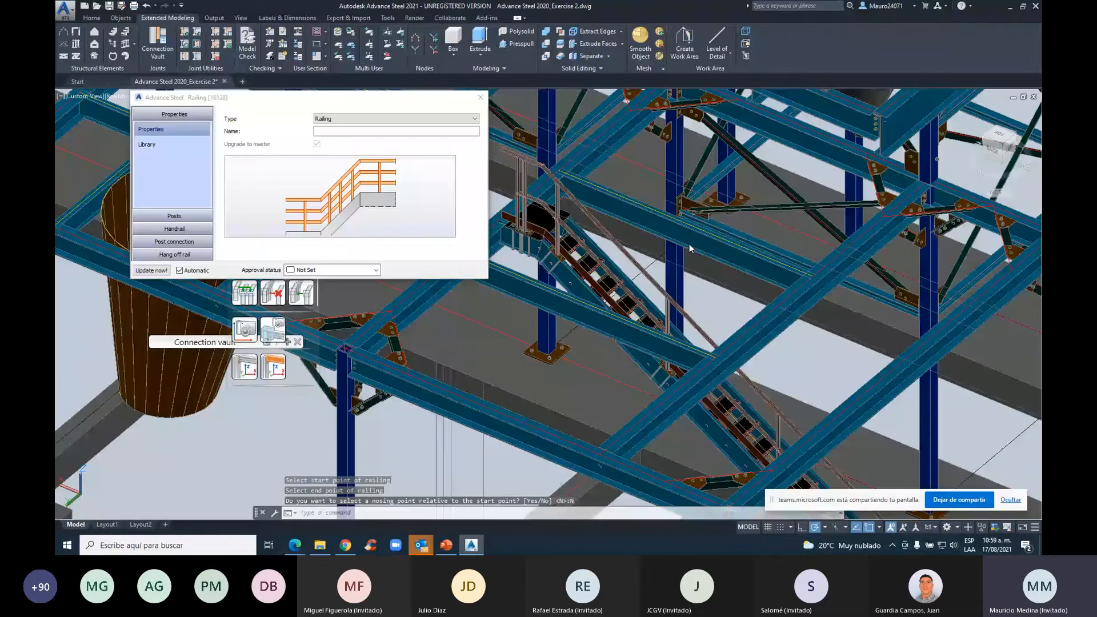
Inspect the railing's post settings and the base of the lowest post on the stringer
left_click(173, 215)
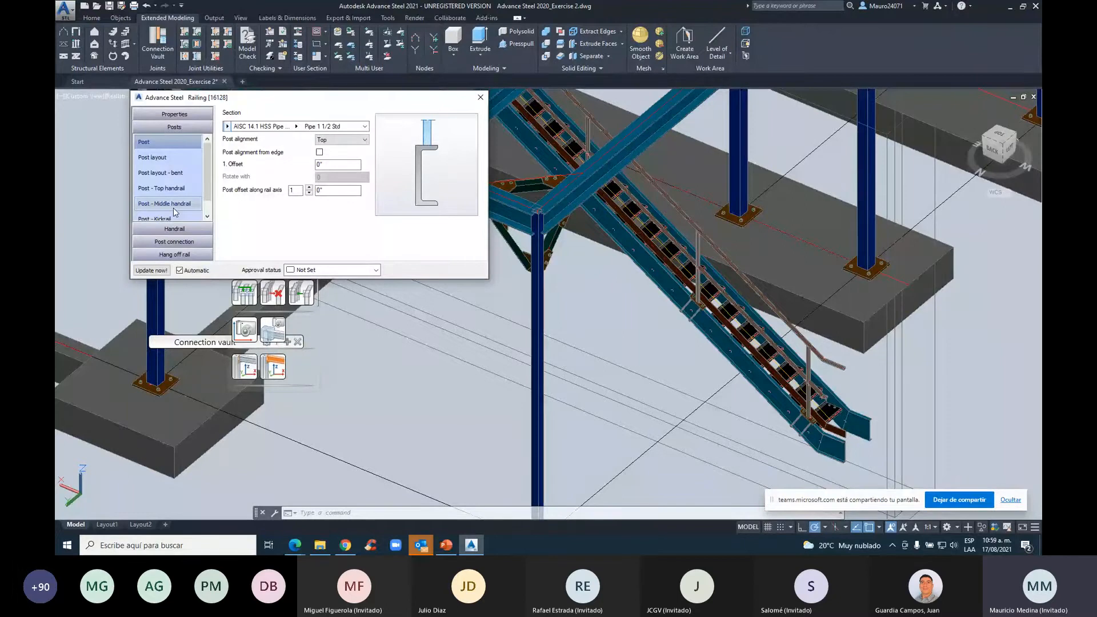
scroll(584, 298, "up", 4)
middle_click_drag(583, 298, 718, 375)
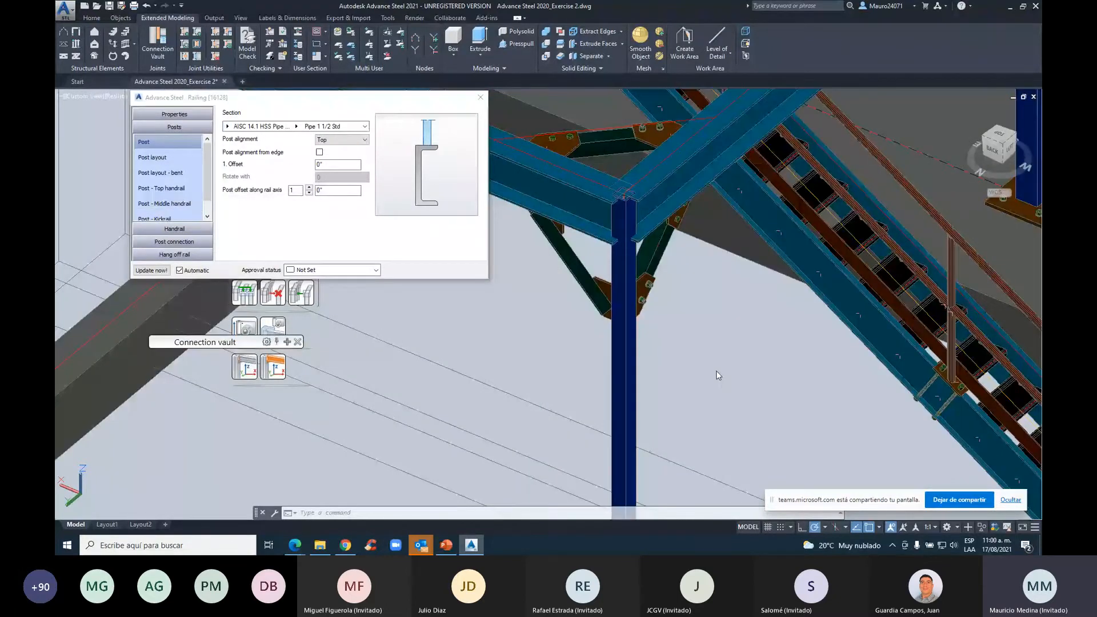
middle_click_drag(718, 375, 407, 241)
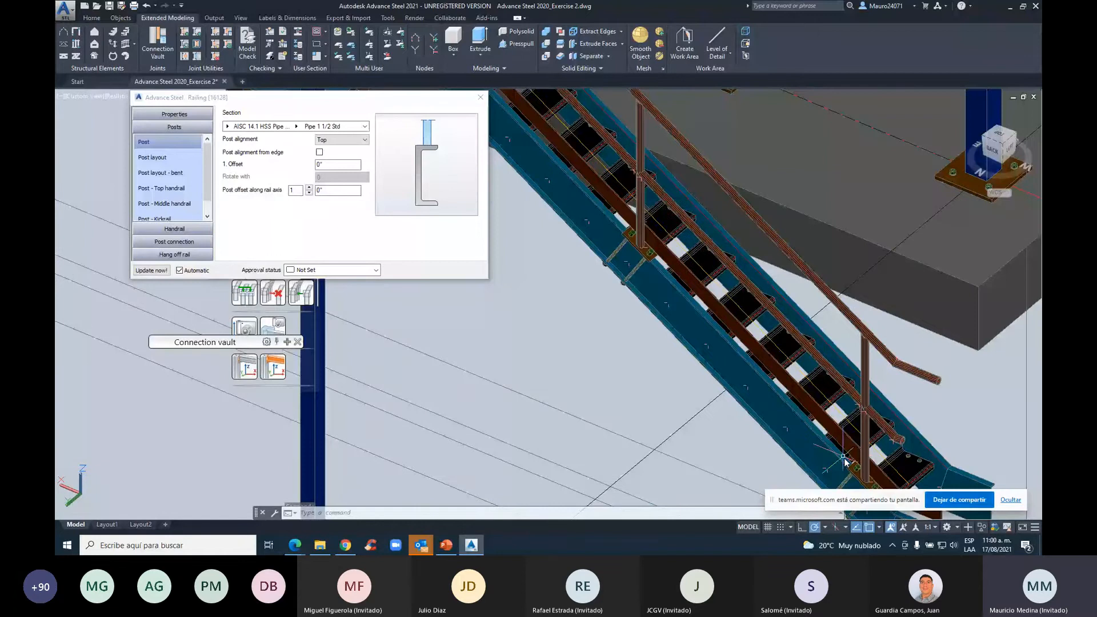
scroll(844, 461, "up", 5)
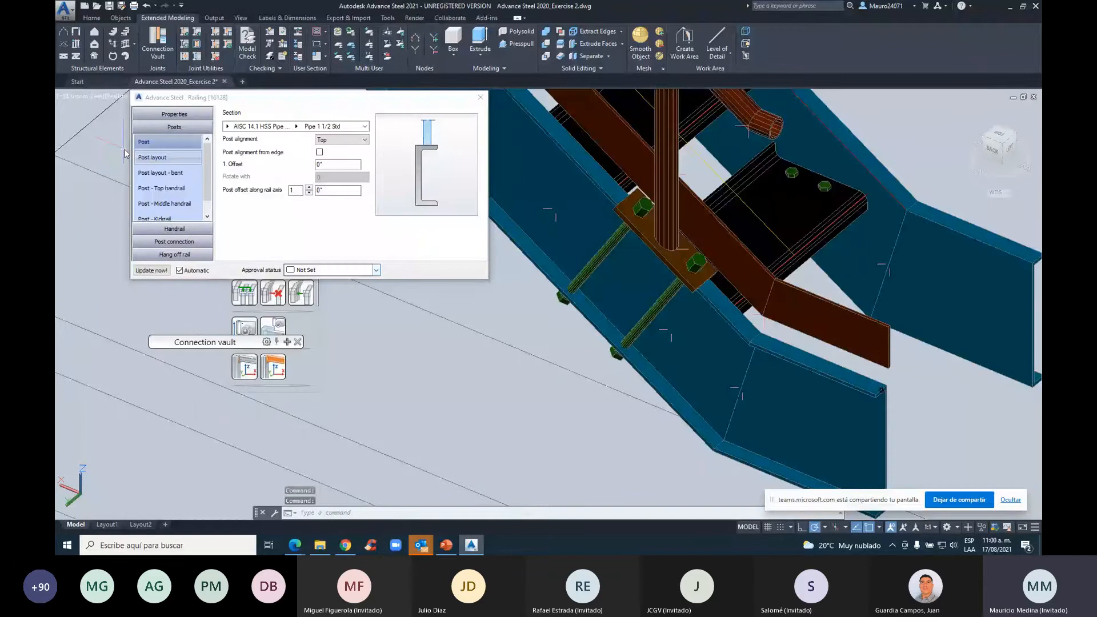
Try the Weld and Plate with weld connection types for the railing posts and return to Plate with bolts
left_click(183, 242)
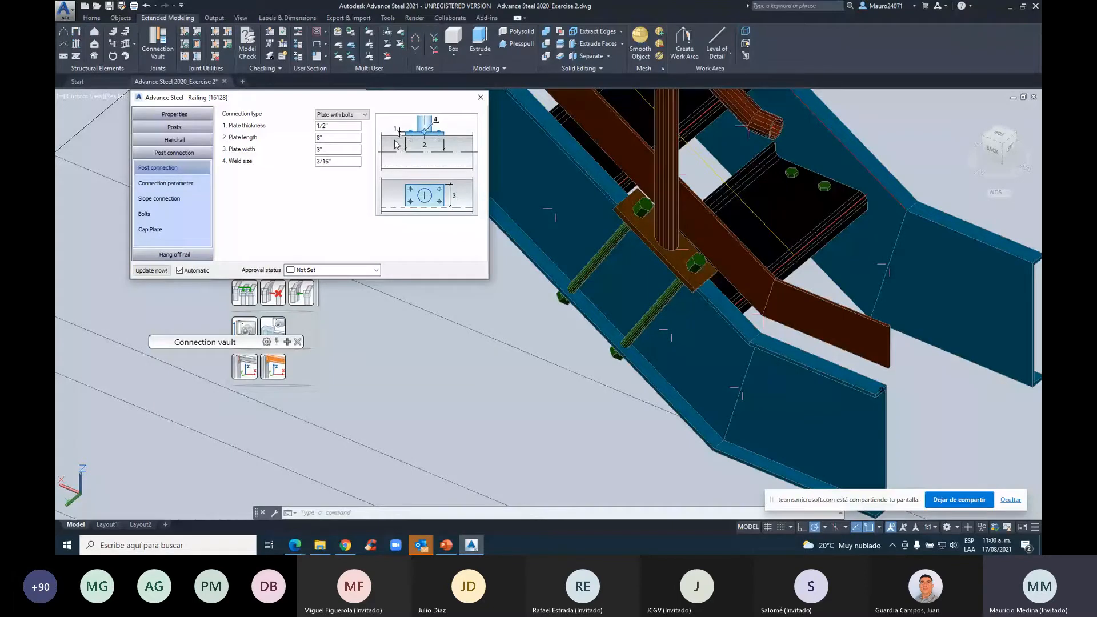
left_click(341, 114)
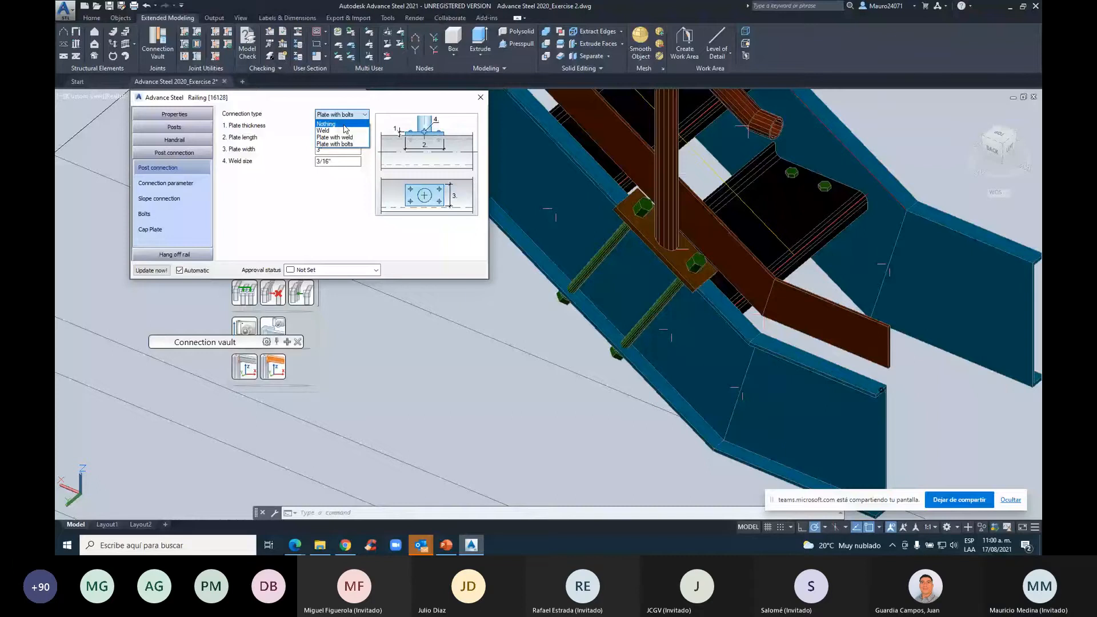
left_click(323, 130)
scroll(792, 277, "up", 5)
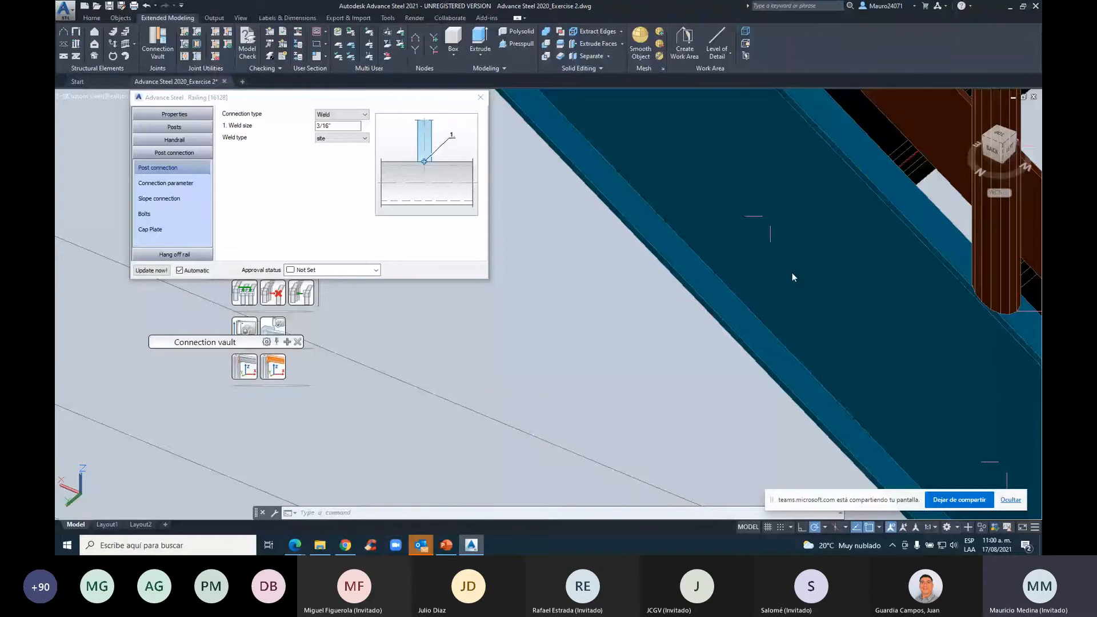
middle_click_drag(792, 273, 572, 271)
left_click(349, 114)
left_click(349, 130)
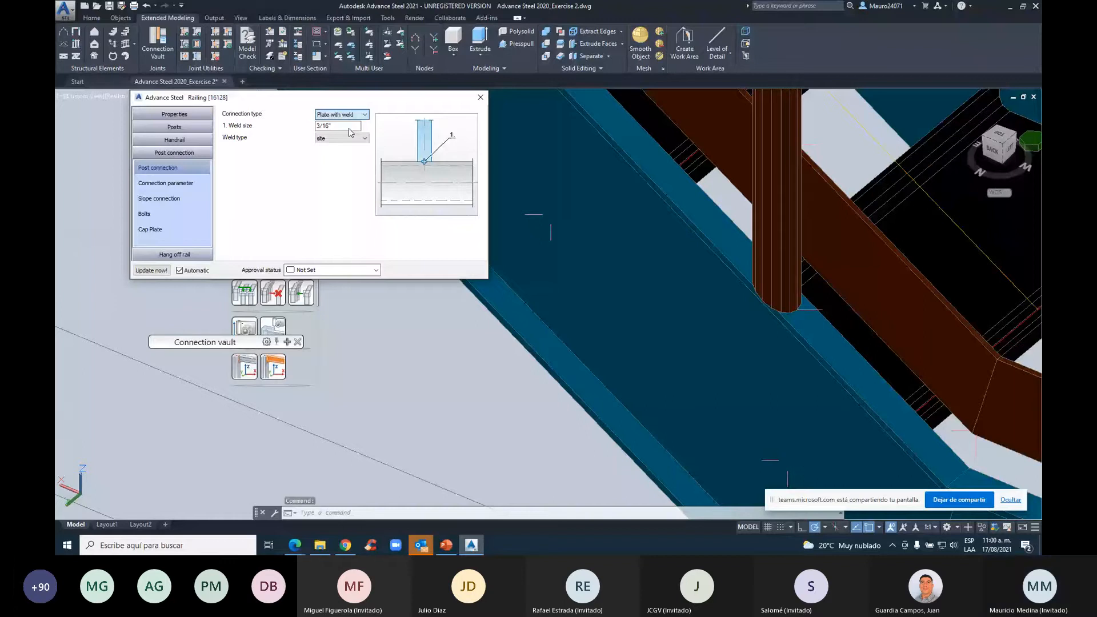
left_click(347, 115)
left_click(345, 144)
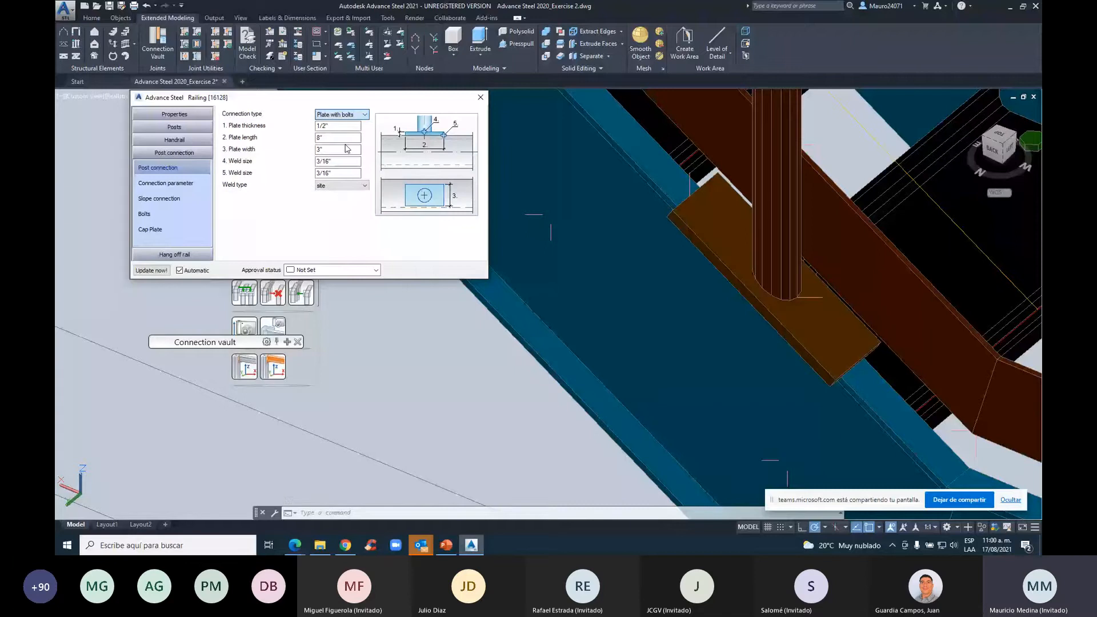
Review the bolt, base plate and connection parameter settings of the railing's post connection
left_click(171, 214)
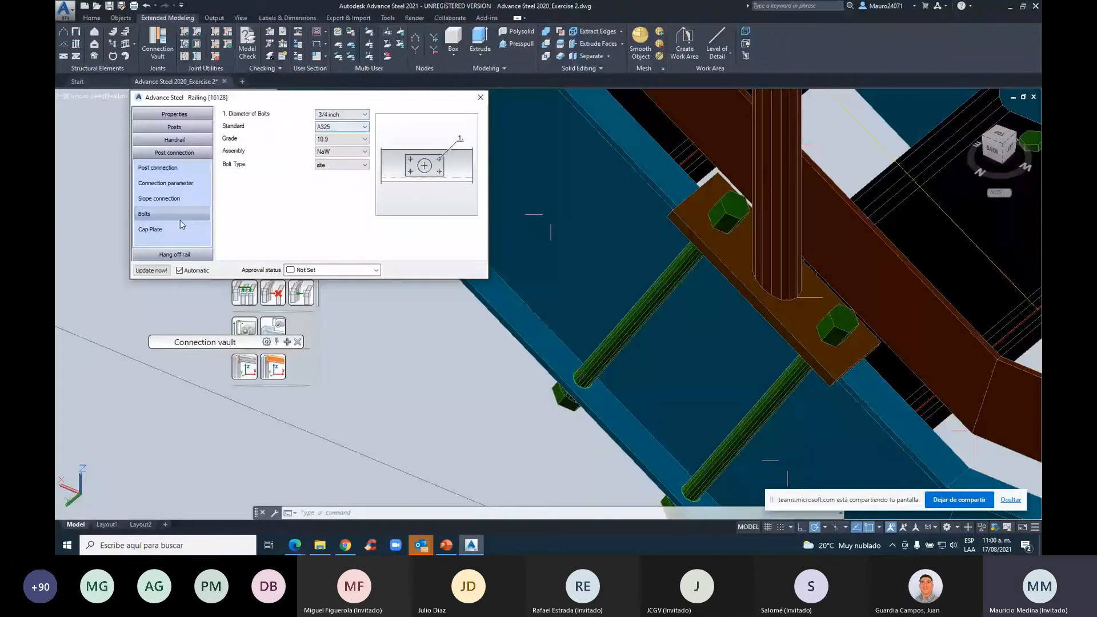
left_click(157, 168)
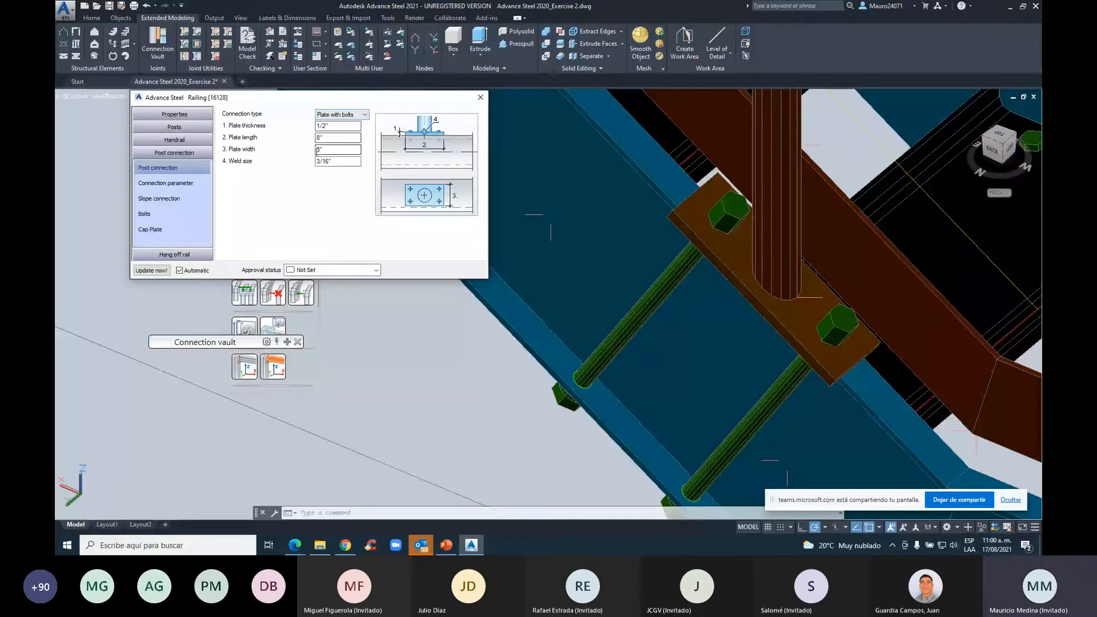
left_click(174, 186)
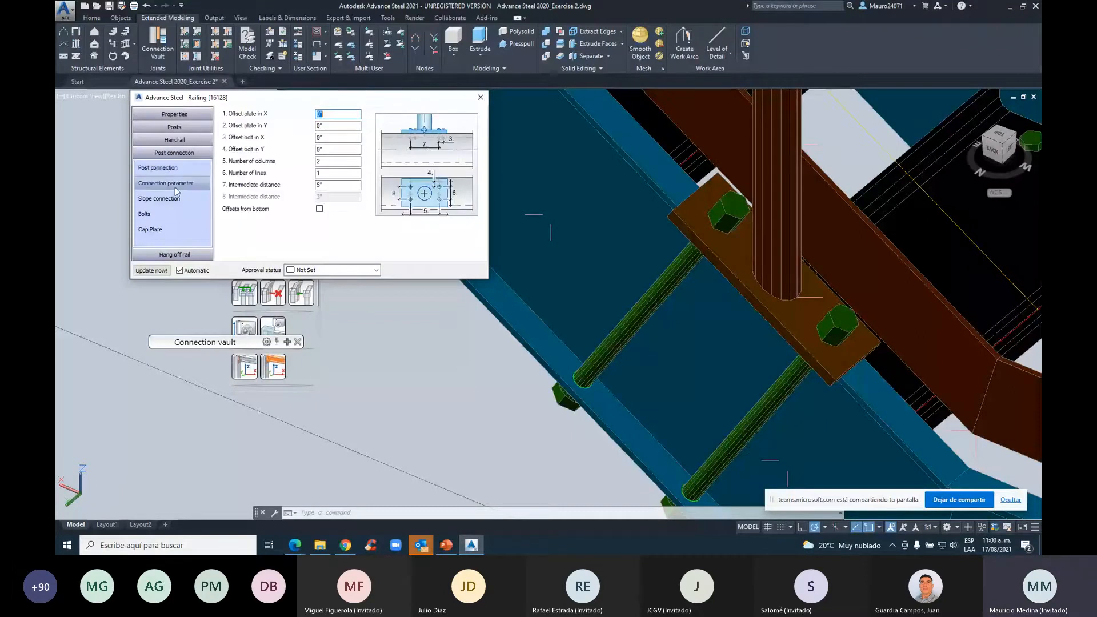
left_click(145, 213)
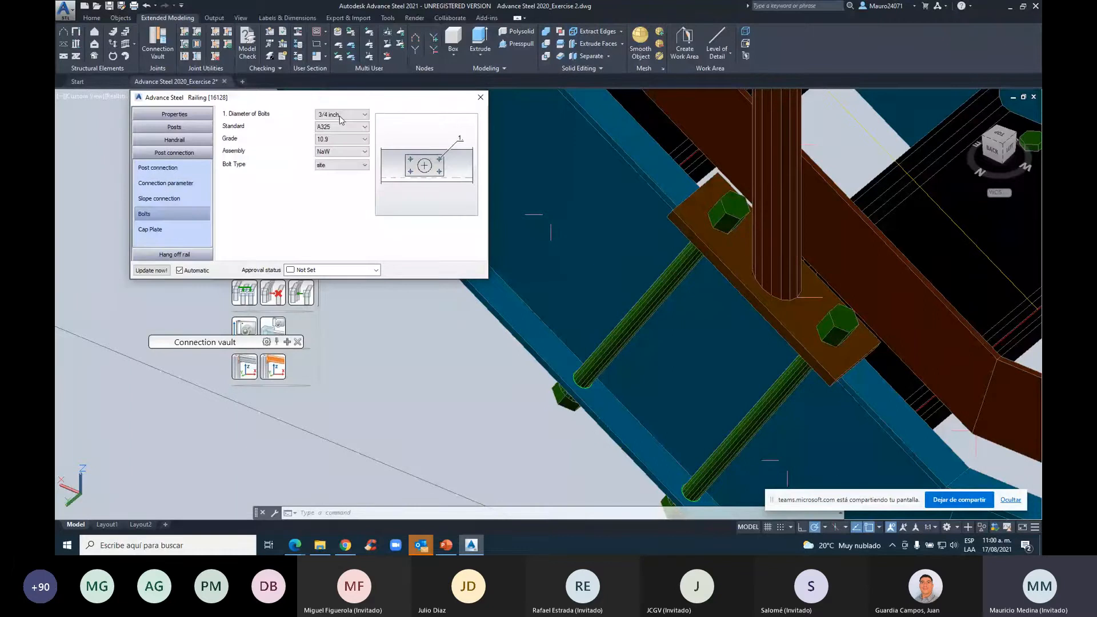
scroll(339, 116, "up", 1)
Review the grab rail, its connection type and its rail end options, and close the railing settings
left_click(174, 254)
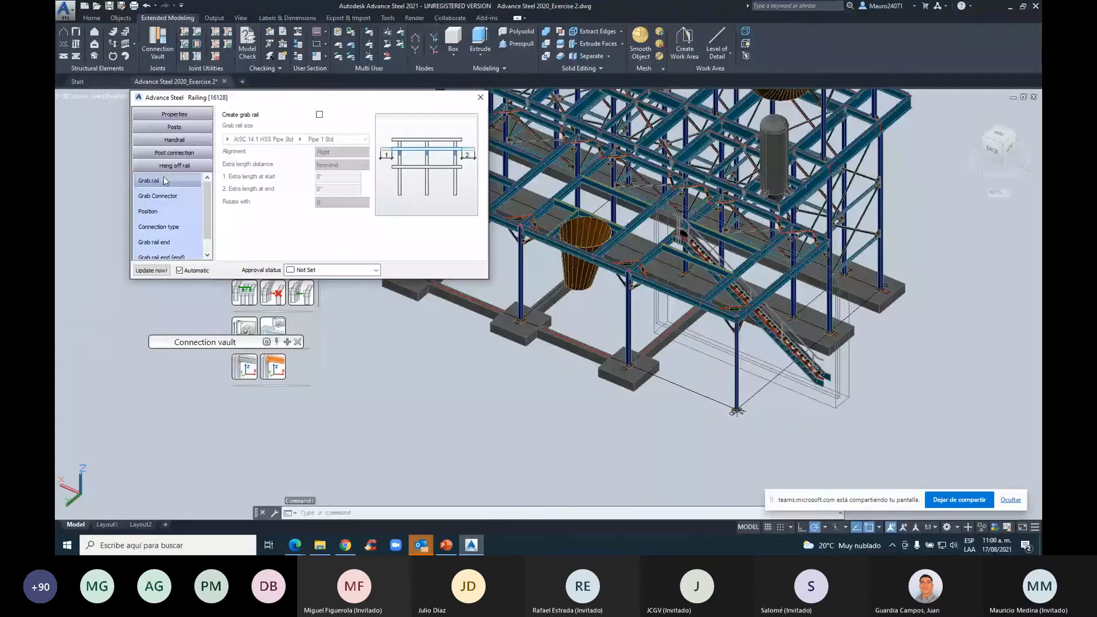
left_click(176, 242)
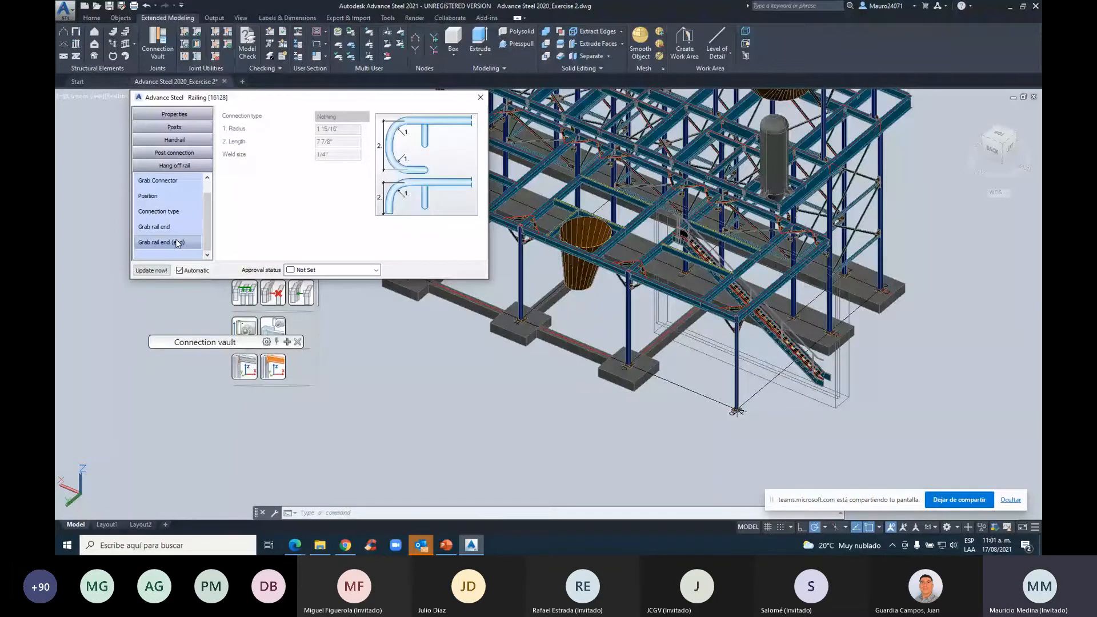
left_click(168, 227)
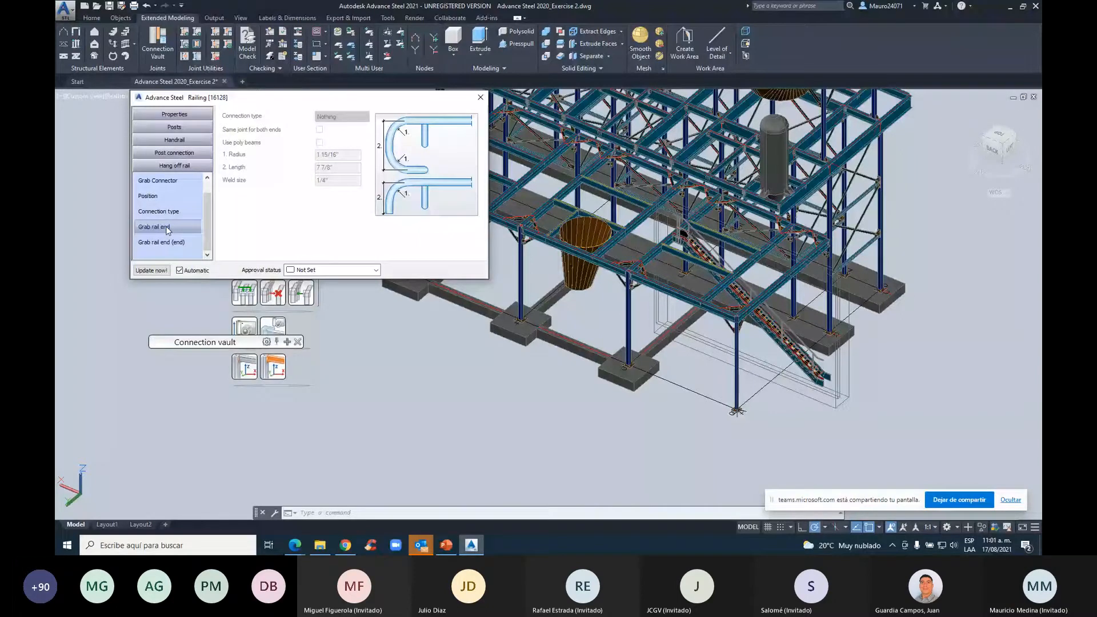
left_click(187, 158)
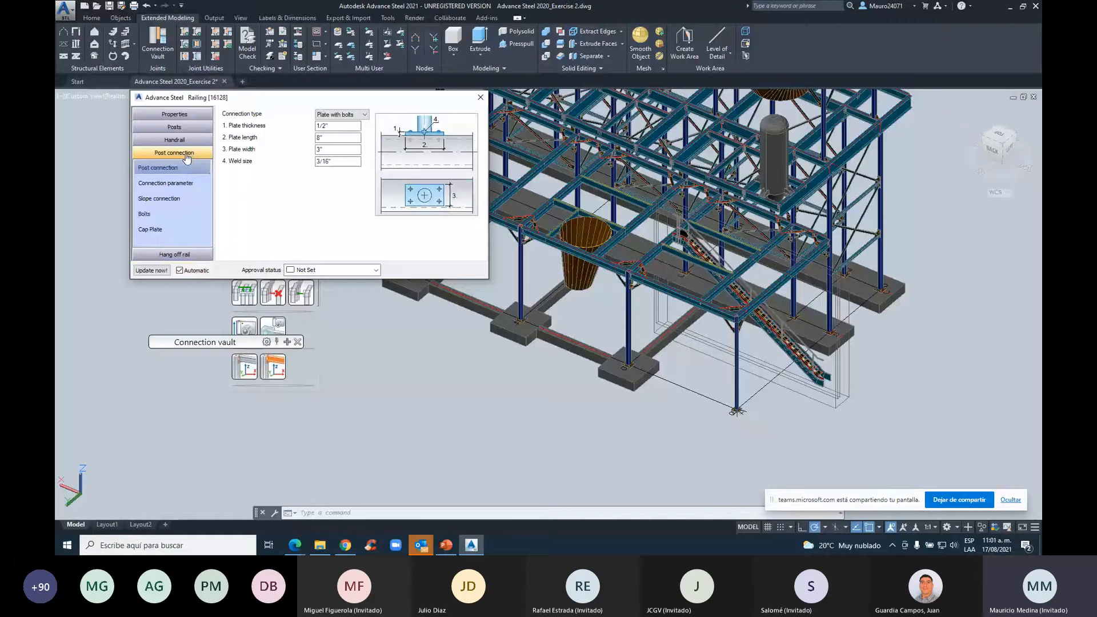
left_click(175, 254)
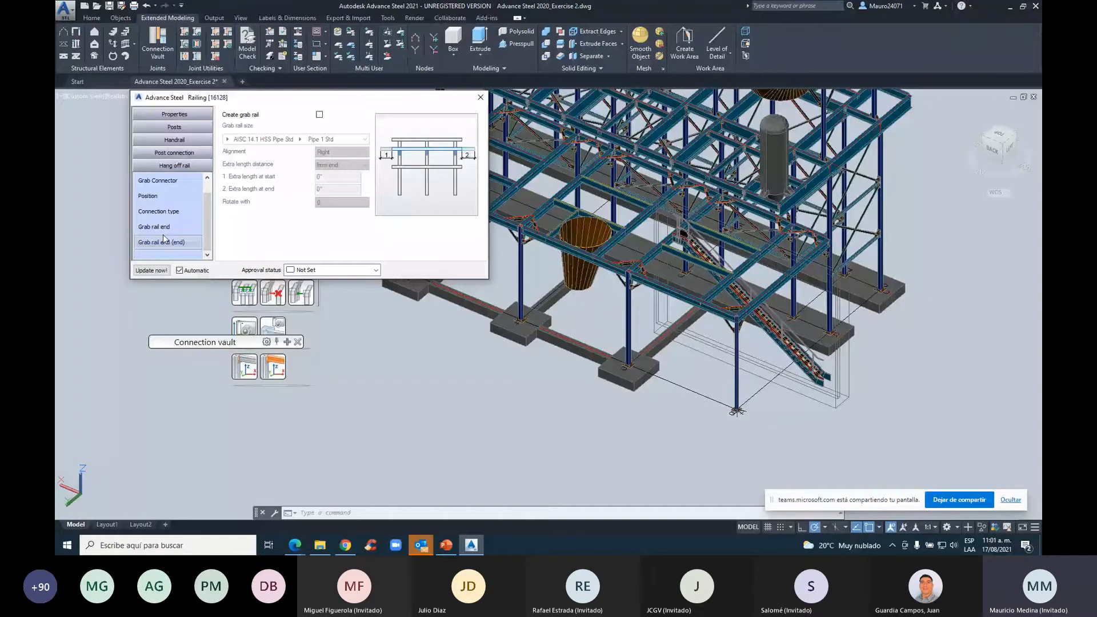
left_click(158, 211)
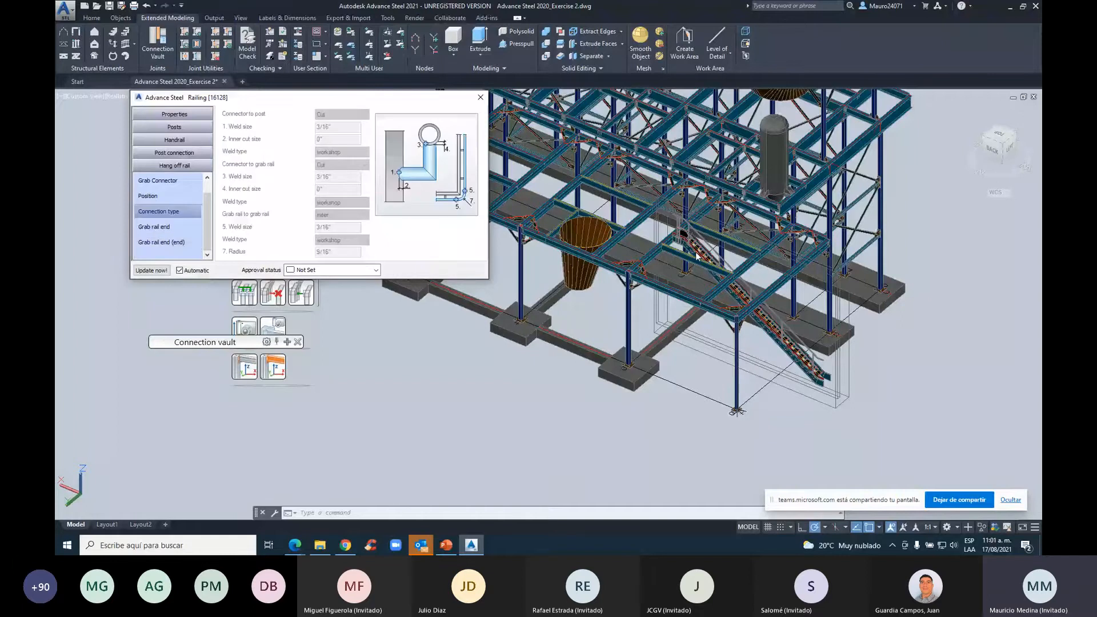
left_click(161, 242)
left_click(481, 97)
Try to transfer the stair railing joint to other objects with the multiple joint transfer command
middle_click_drag(816, 363, 747, 394)
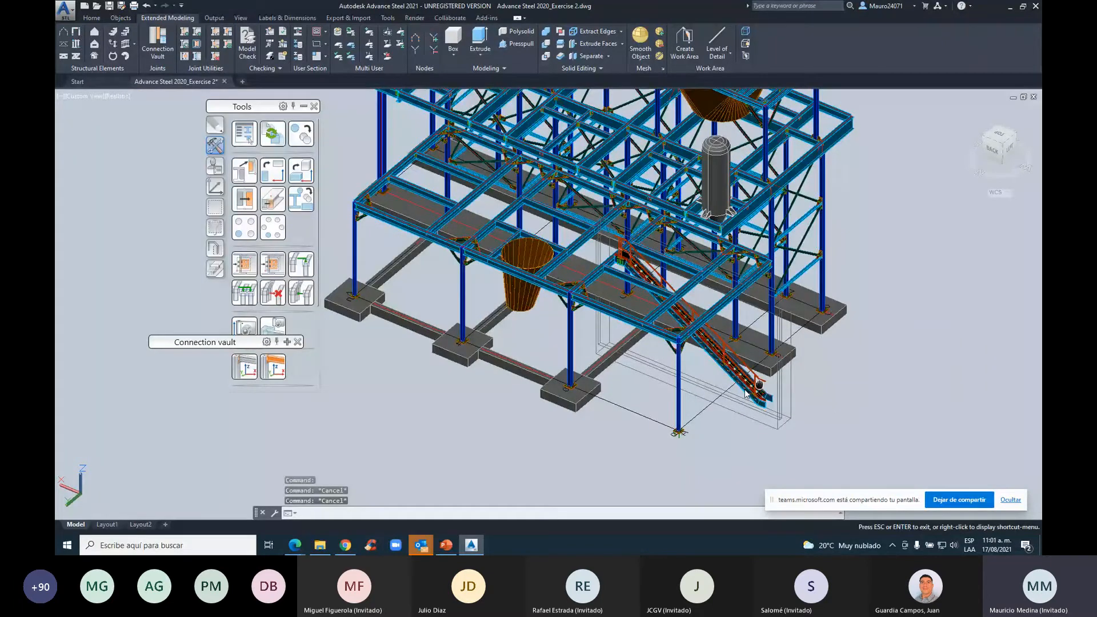
scroll(746, 393, "up", 6)
scroll(737, 420, "down", 5)
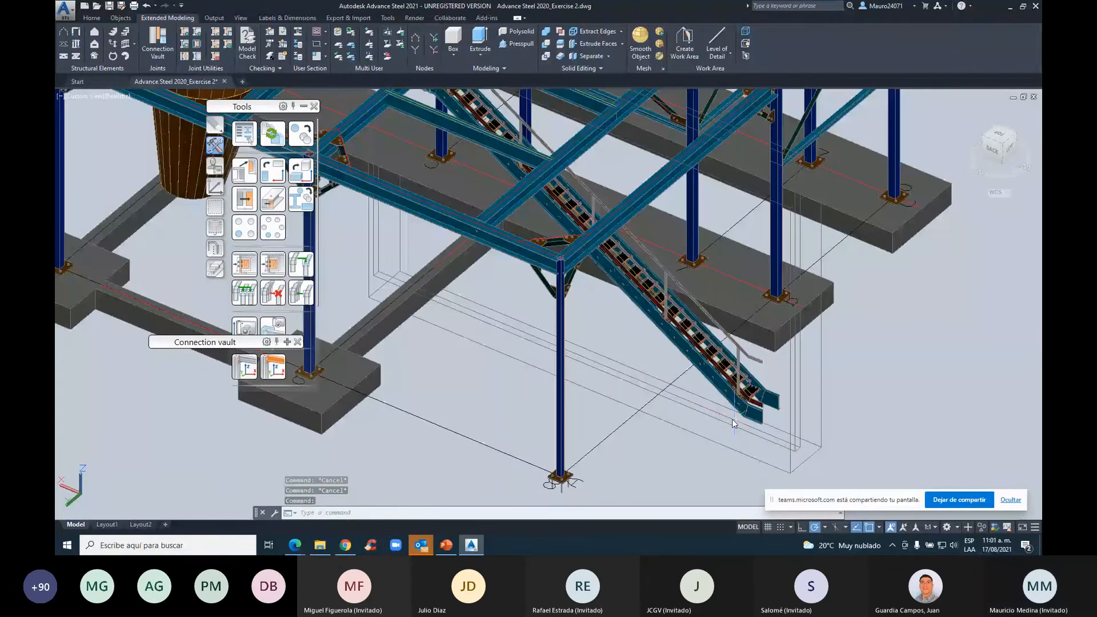
left_click(272, 264)
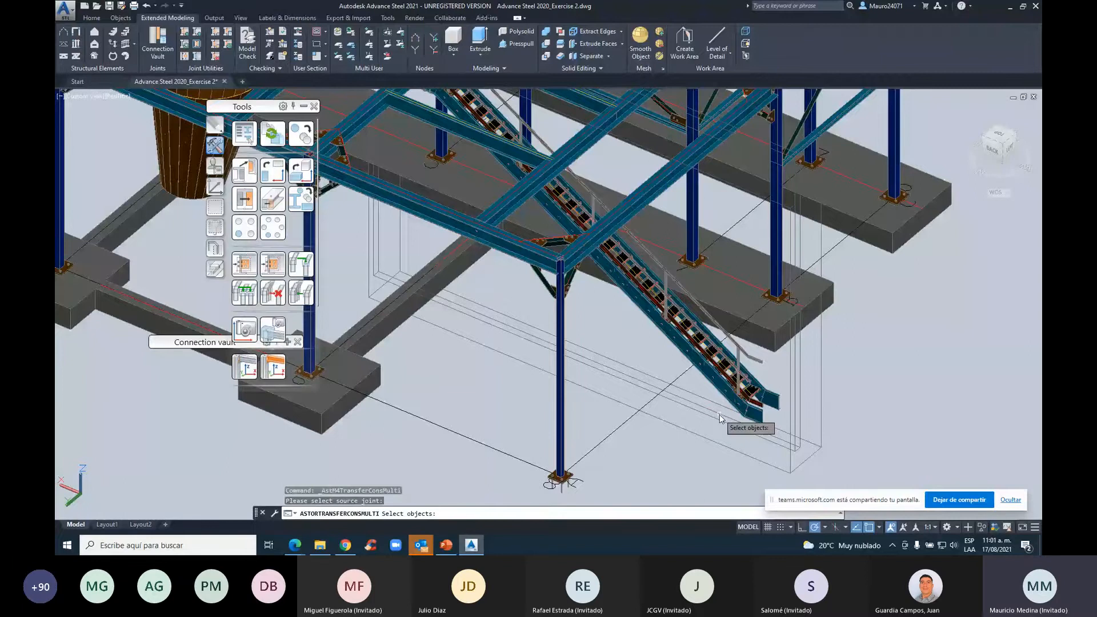
left_click(771, 437)
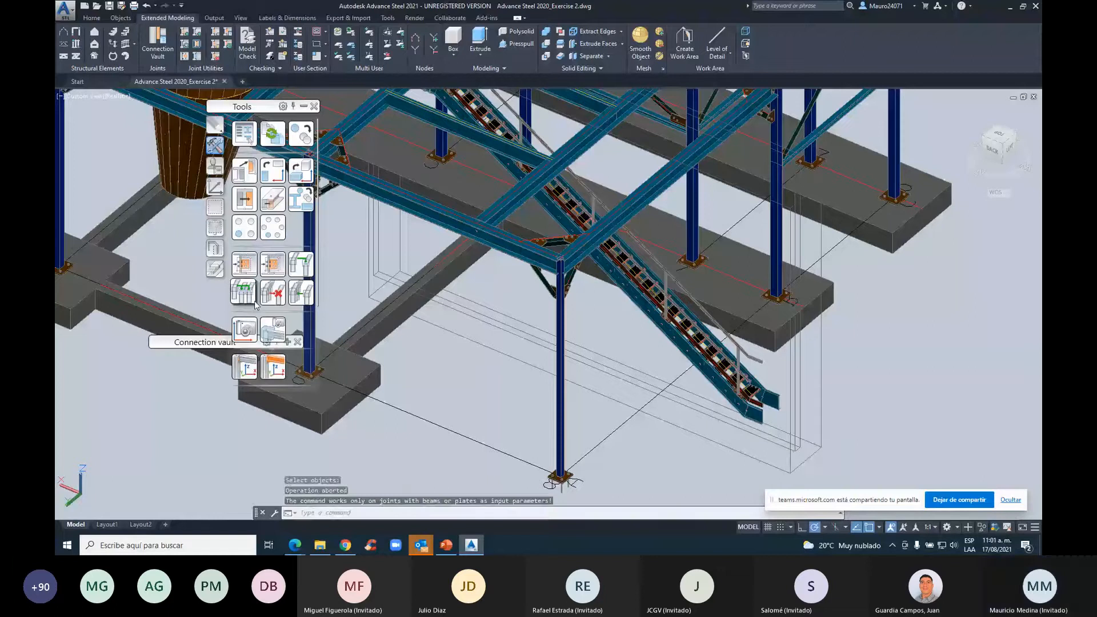
Try to transfer the railing joint with two connection parts selected at the lower end of the stair stringer
left_click(244, 264)
left_click(762, 420)
left_click(763, 420)
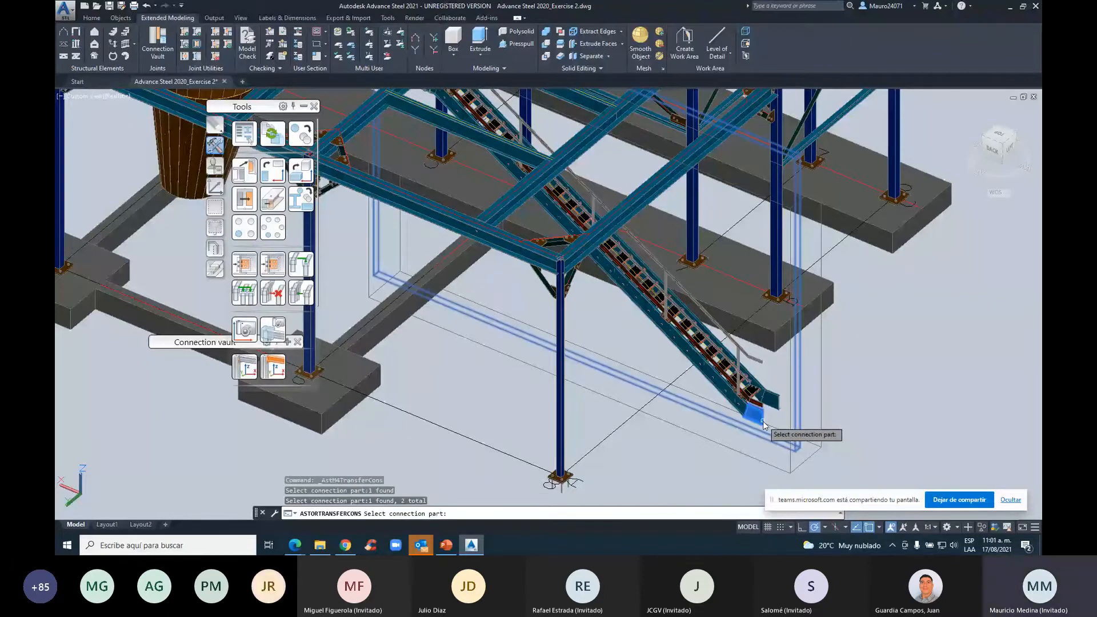
key("Return")
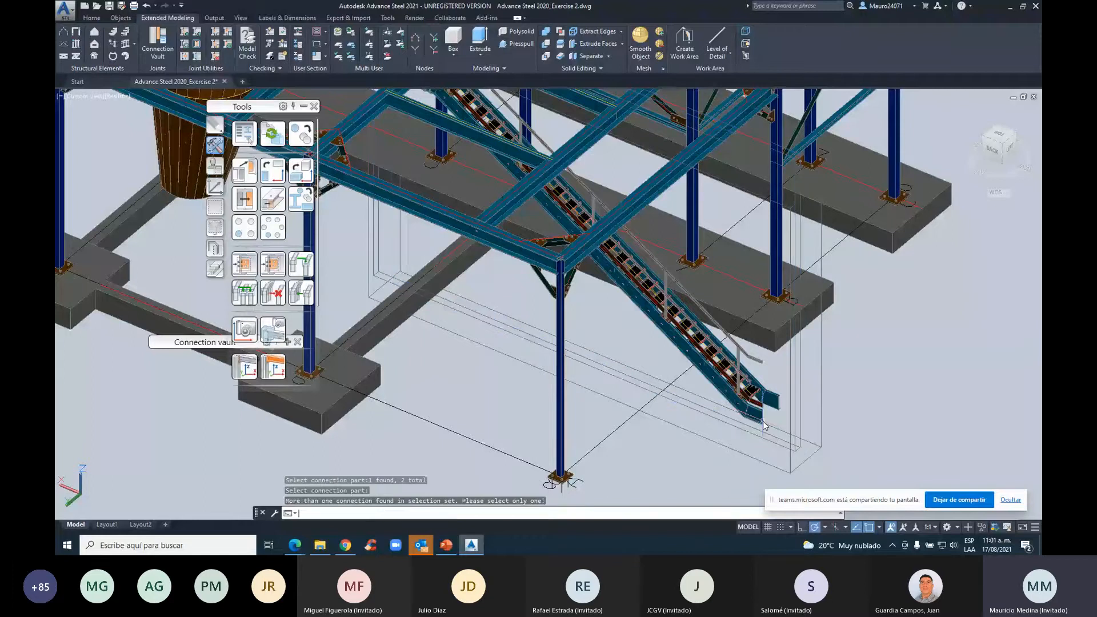
Start transferring the stair railing joint by selecting its connection box and the opposite stringer's beams as the new railing base
scroll(763, 420, "up", 2)
left_click(244, 263)
left_click(661, 420)
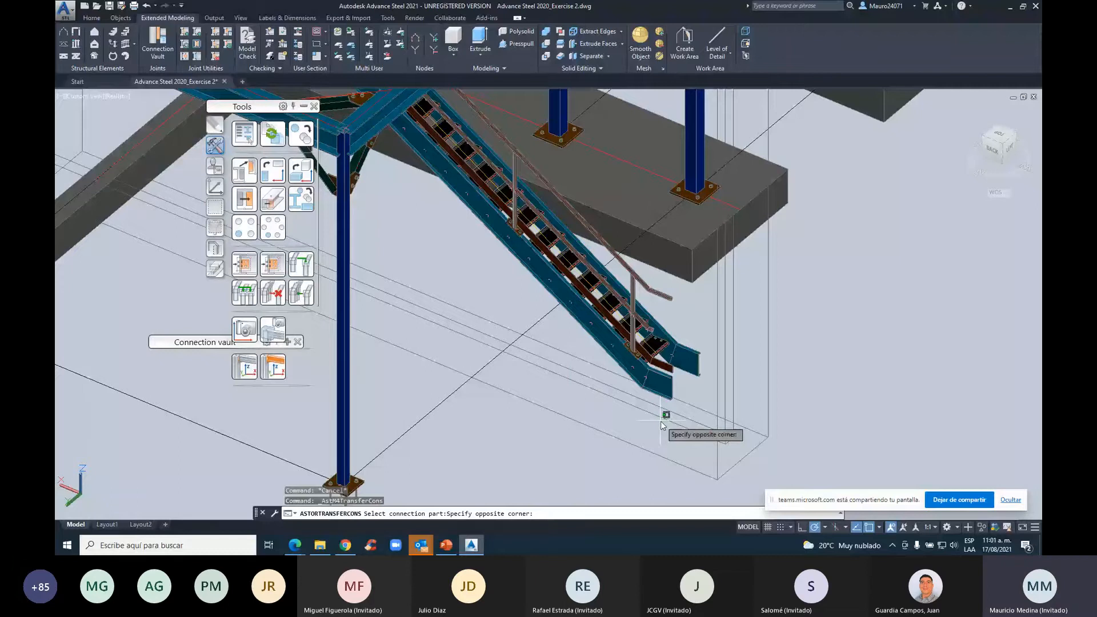
left_click(653, 425)
key("Return")
left_click(688, 359)
left_click(664, 331)
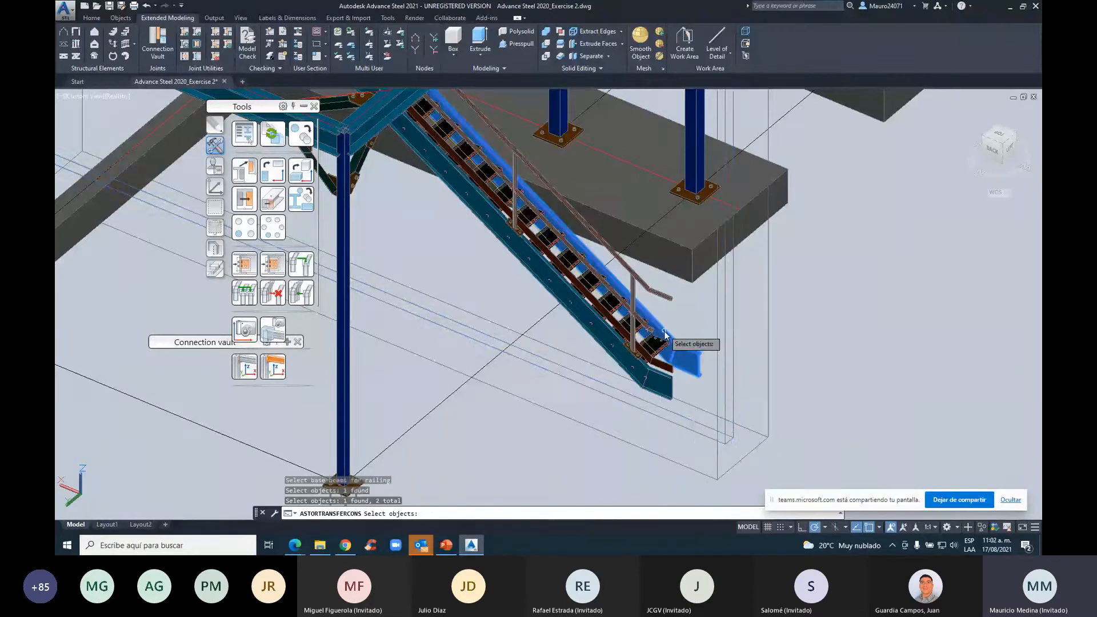
scroll(664, 330, "down", 4)
middle_click_drag(473, 145, 573, 303)
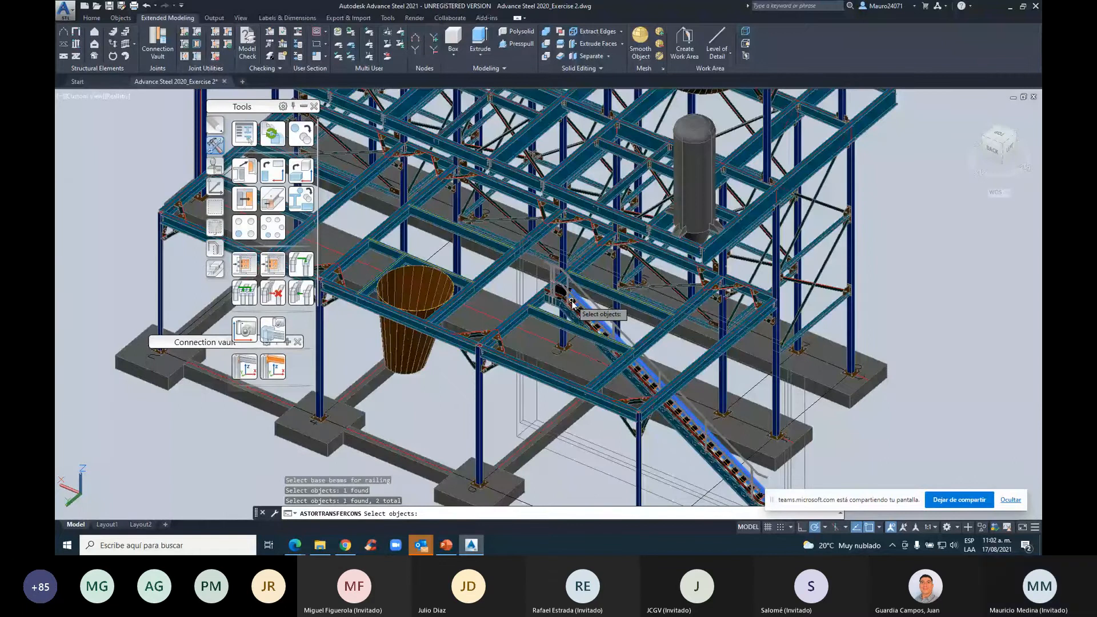
scroll(573, 303, "up", 5)
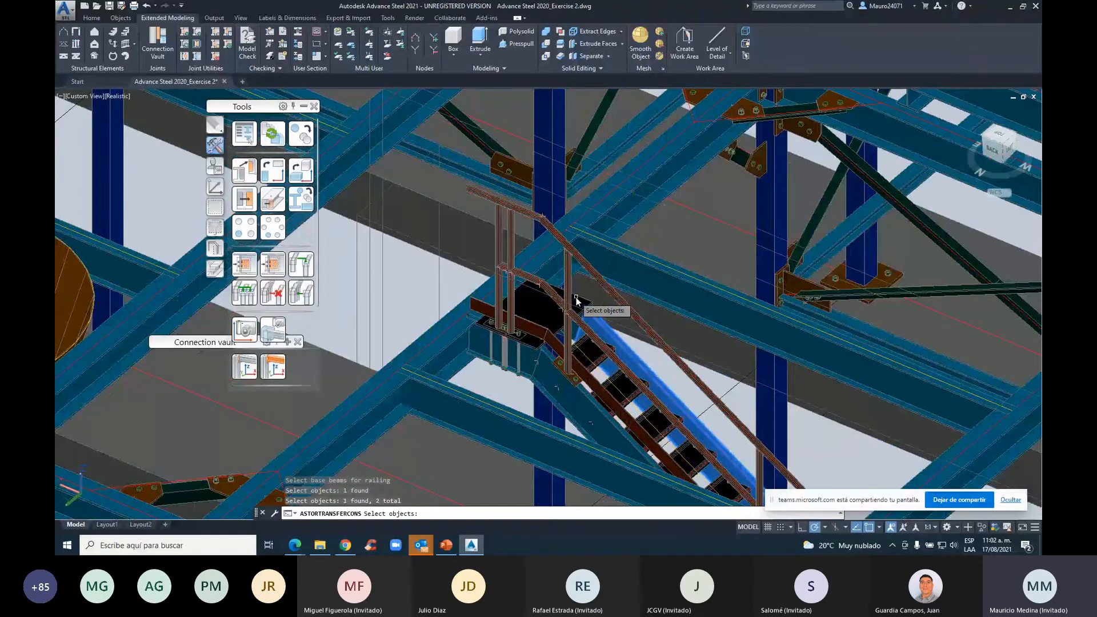
Place the transferred railing between start and end points along the opposite stringer, declining a nosing point relative to the start point
scroll(575, 300, "down", 5)
scroll(553, 307, "up", 5)
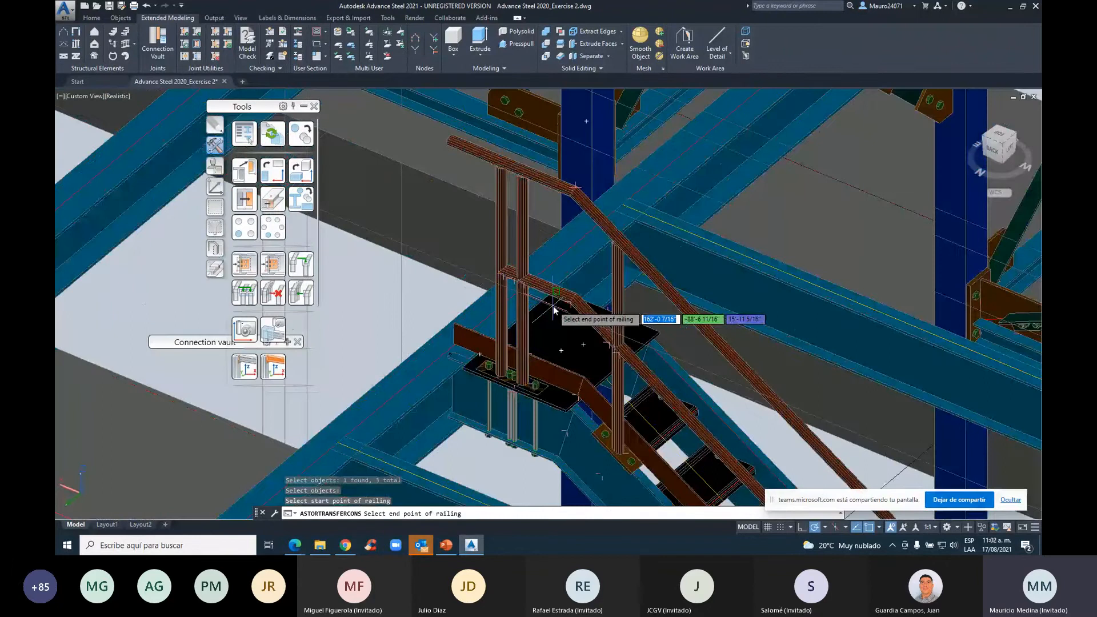
scroll(553, 310, "up", 2)
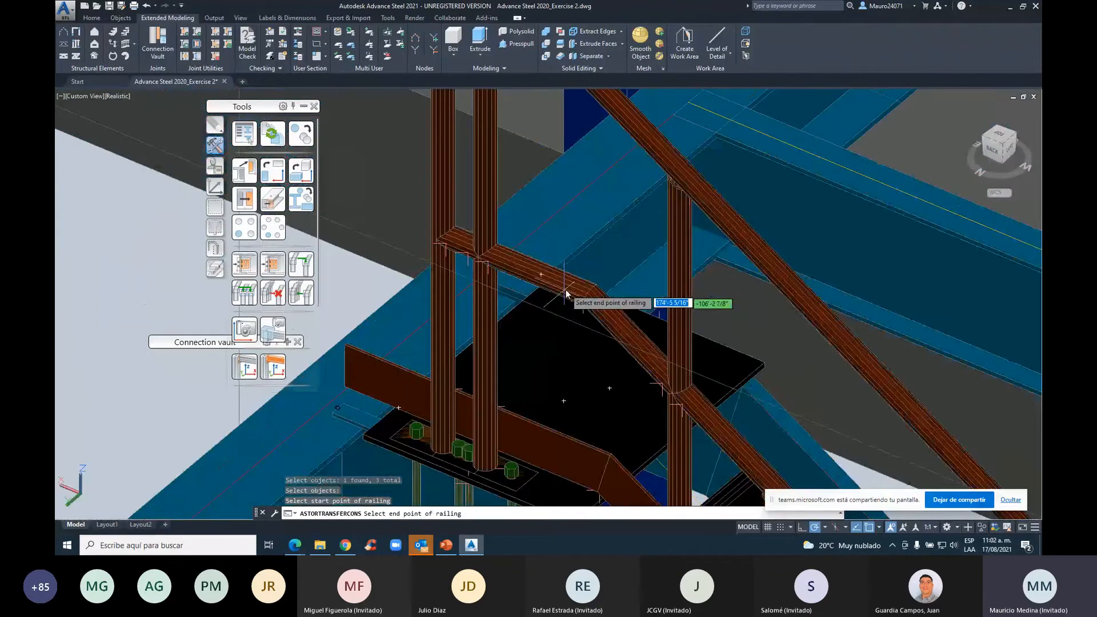
left_click(565, 293)
type("N")
key("Return")
scroll(502, 282, "down", 2)
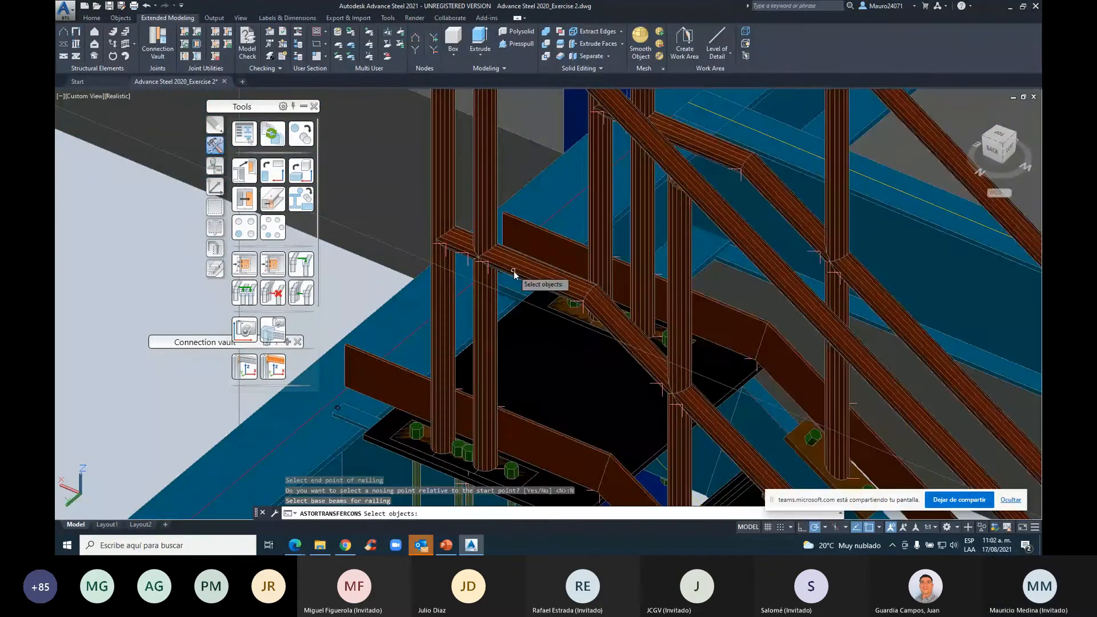
scroll(597, 347, "down", 5)
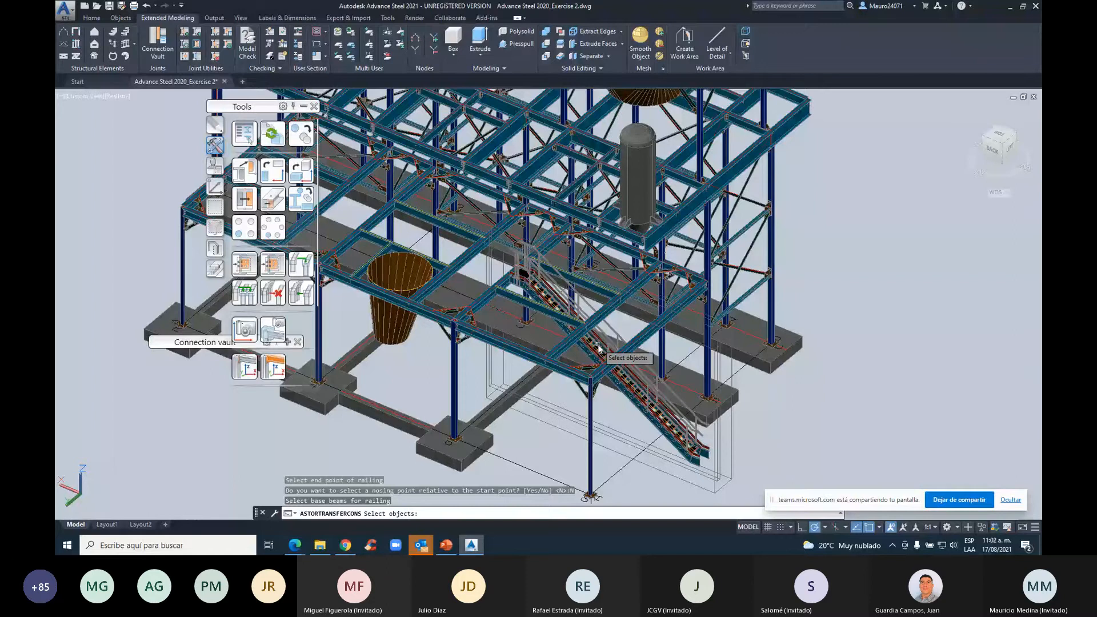
middle_click_drag(598, 345, 571, 348)
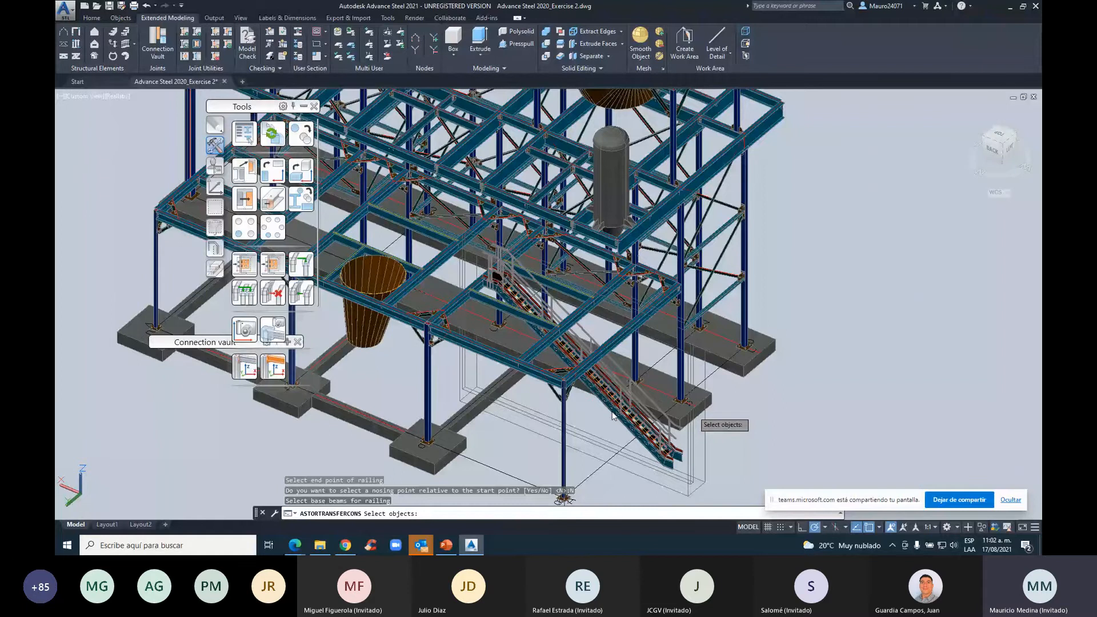
key("Escape")
key("Escape")
scroll(636, 384, "up", 3)
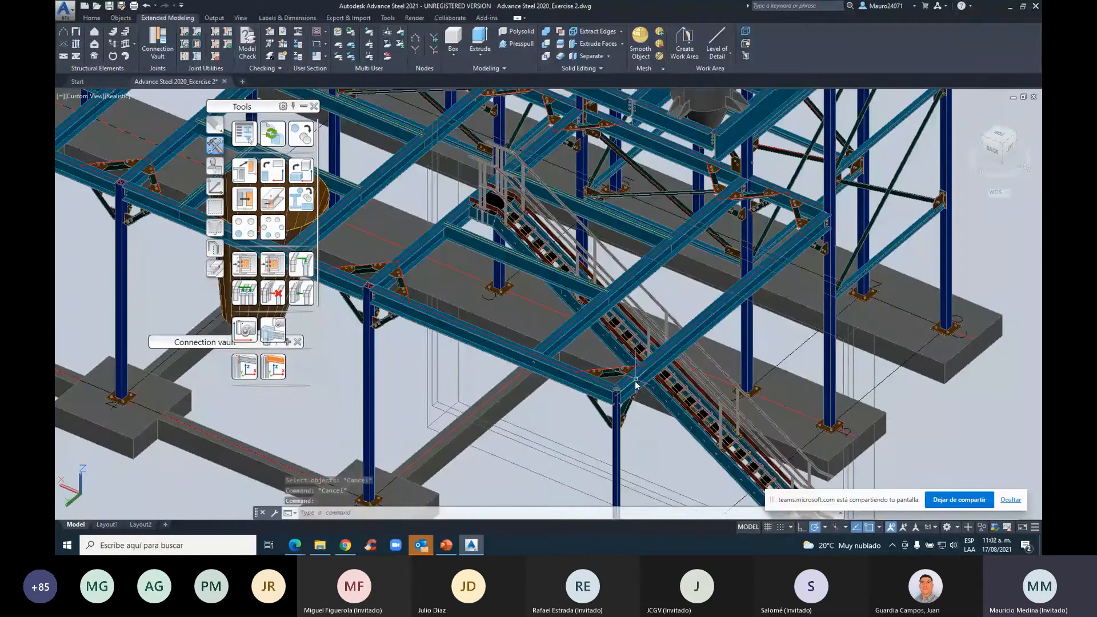
scroll(660, 370, "down", 5)
scroll(693, 338, "up", 3)
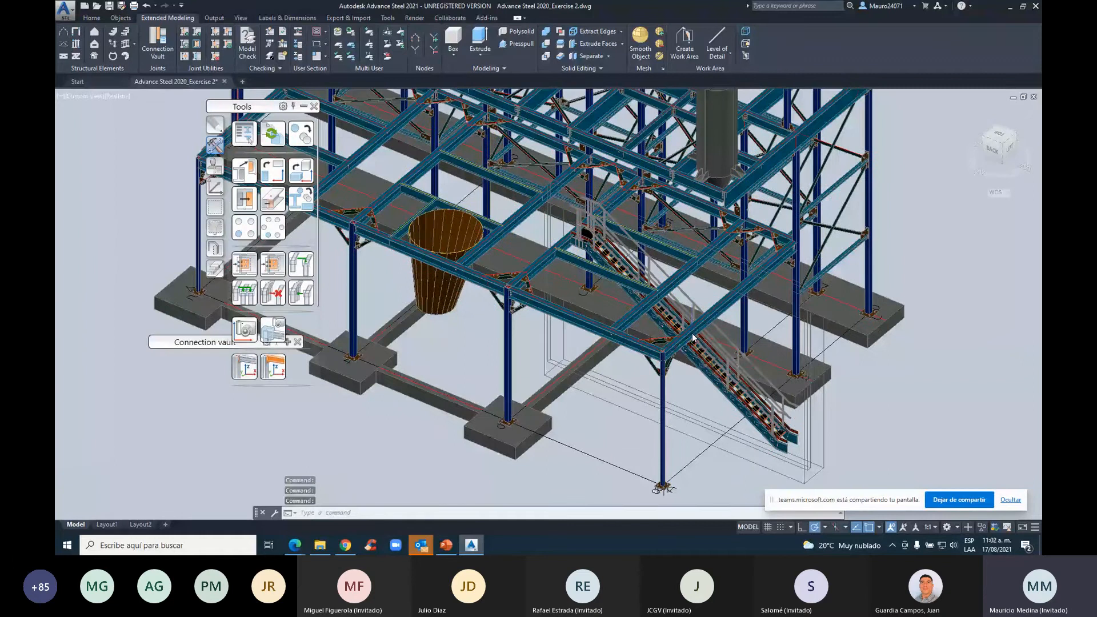
scroll(692, 338, "down", 2)
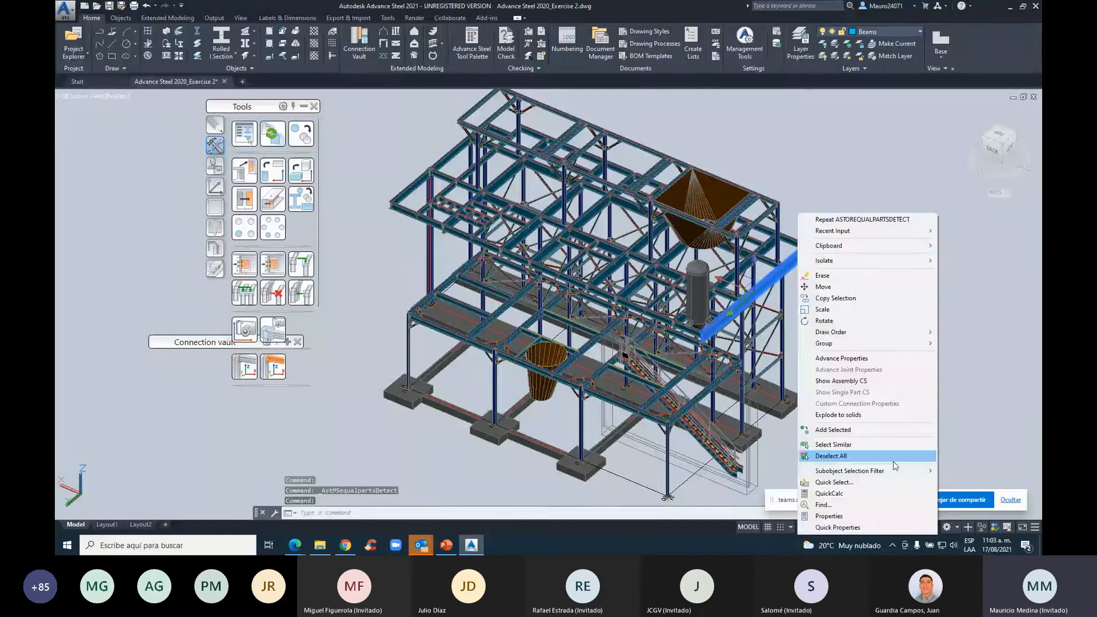
Review the part mark, assembly mark and prefix fields in the naming properties of the W24x62 beam beside the vertical vessel
left_click(881, 361)
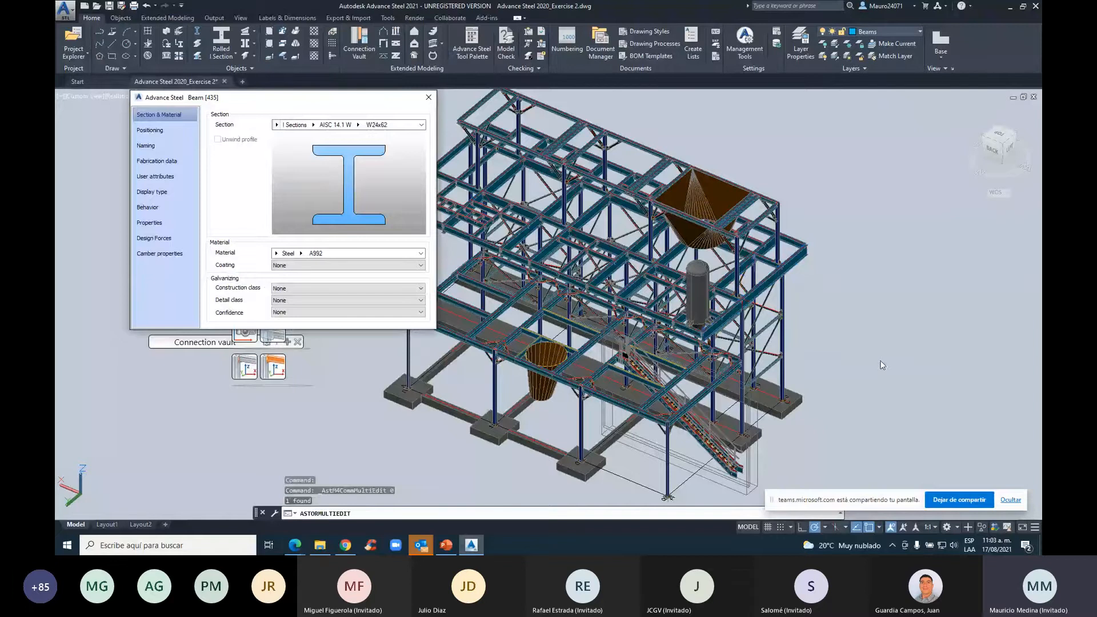
left_click(145, 146)
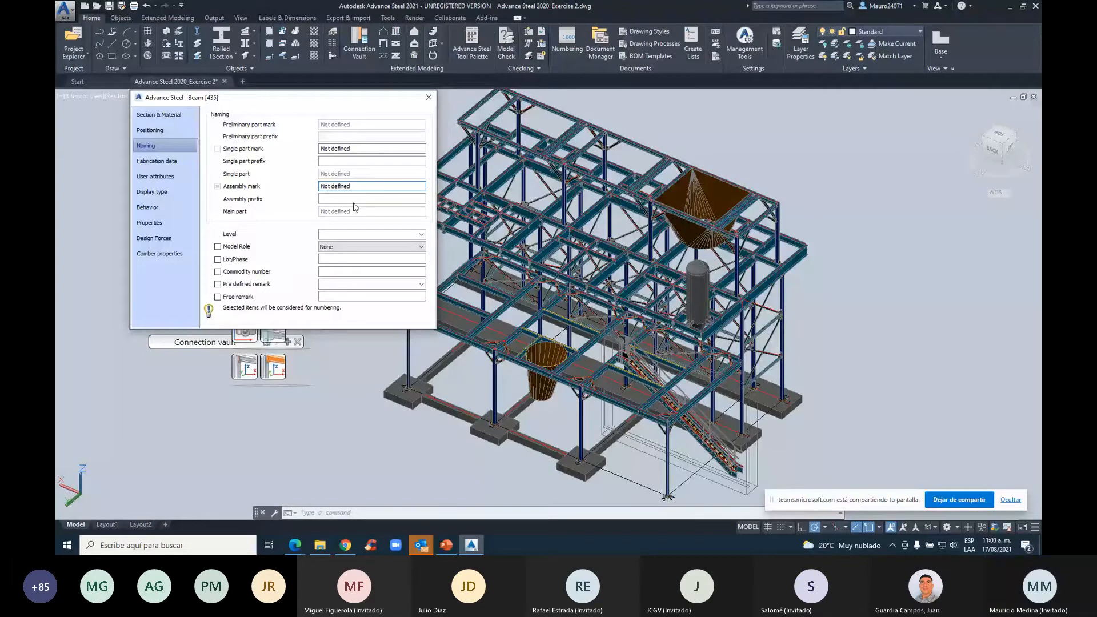
key("Escape")
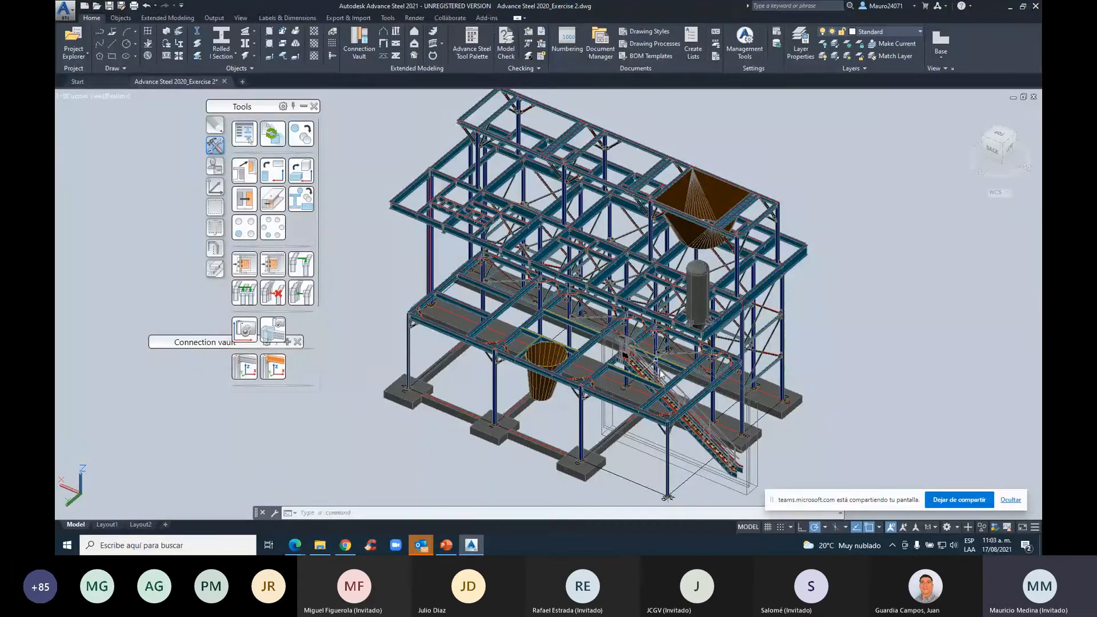
Examine the diagonal brace and its gusset plate below the platform's corner column beside the stair
scroll(661, 375, "up", 5)
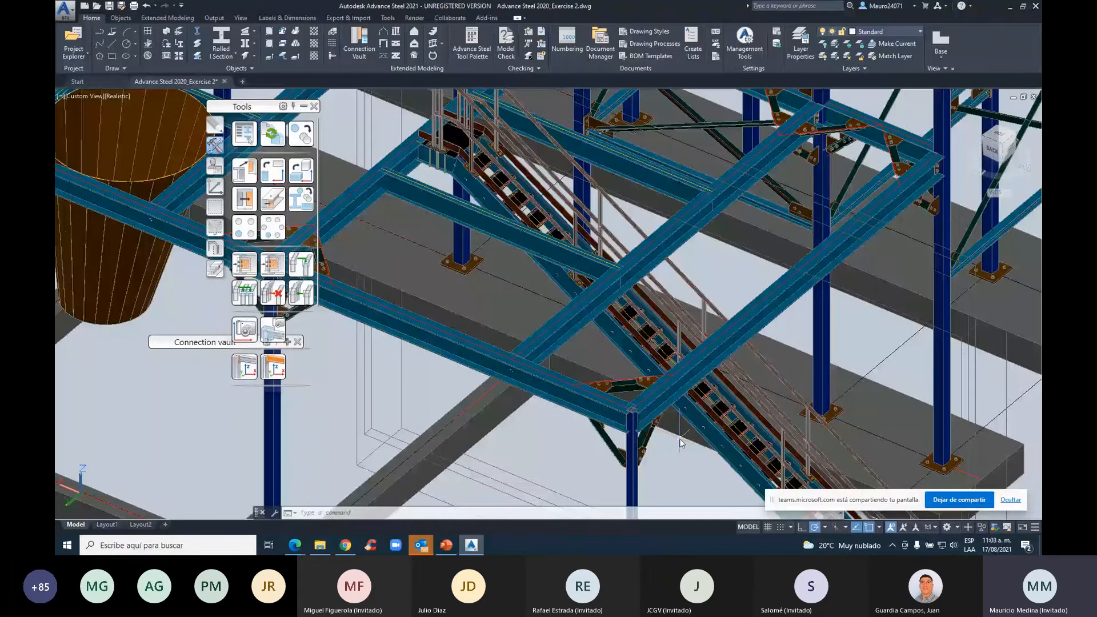
scroll(680, 441, "up", 3)
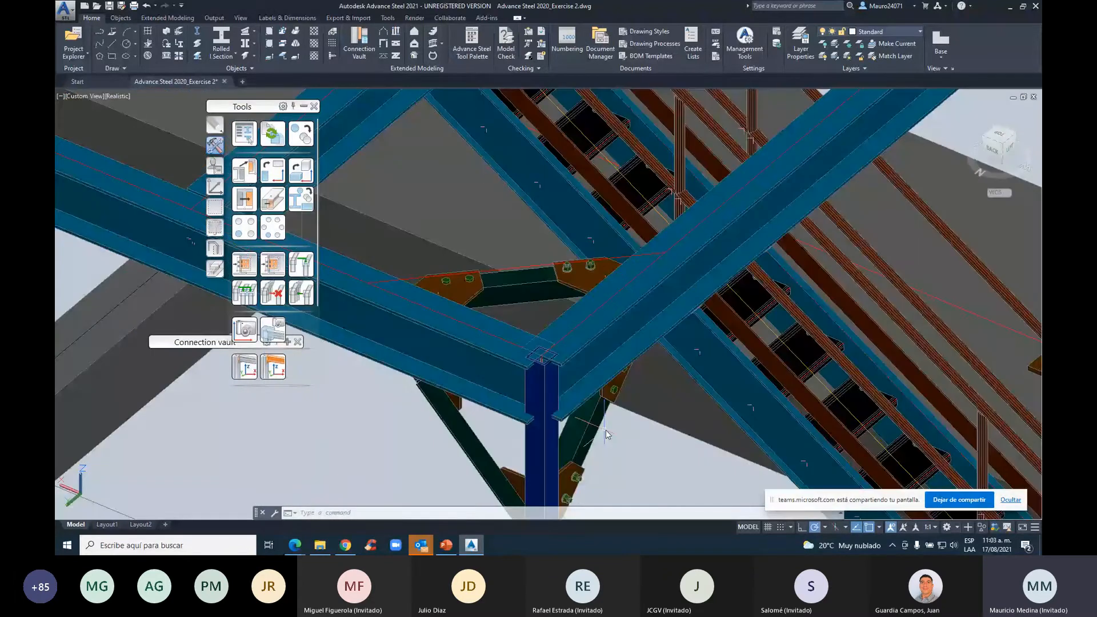
scroll(606, 429, "up", 2)
left_click(604, 427)
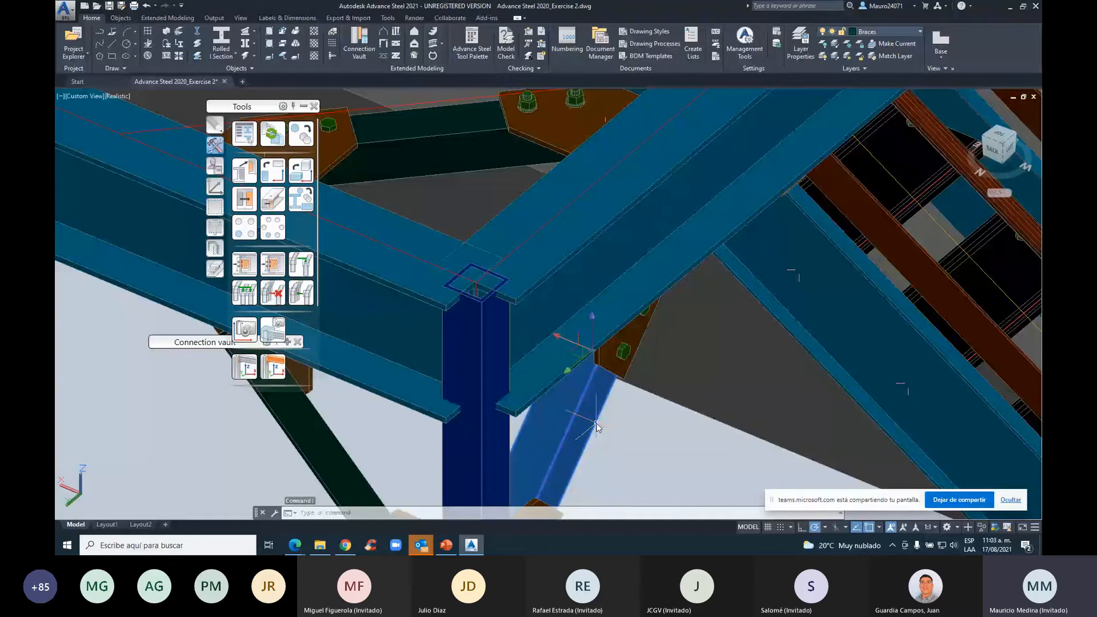
key("Escape")
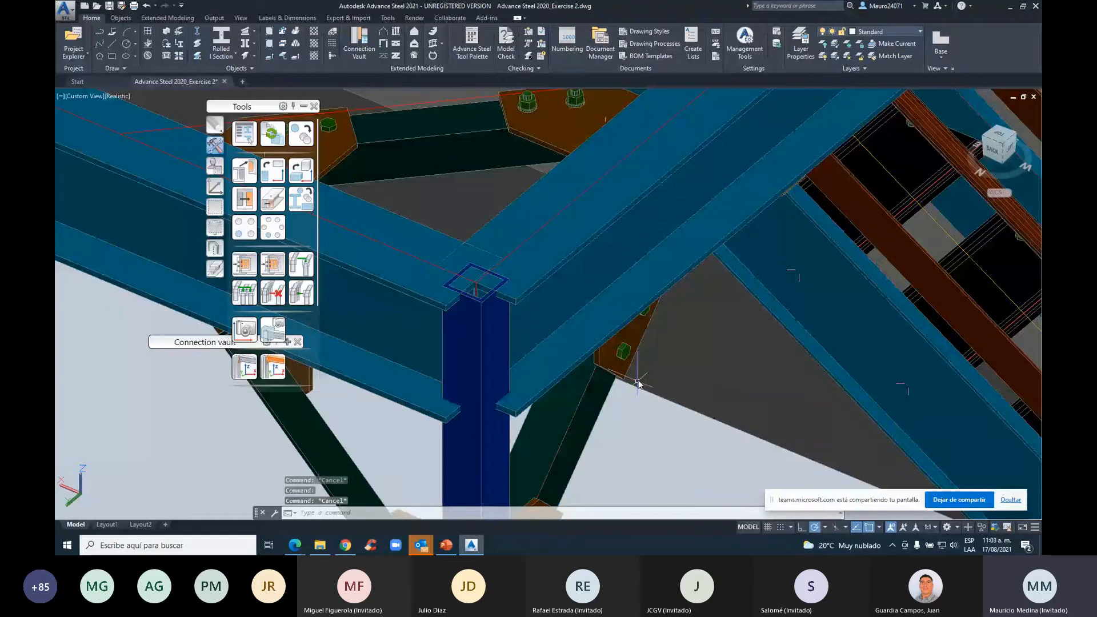
scroll(640, 387, "down", 10)
middle_click_drag(658, 412, 672, 428)
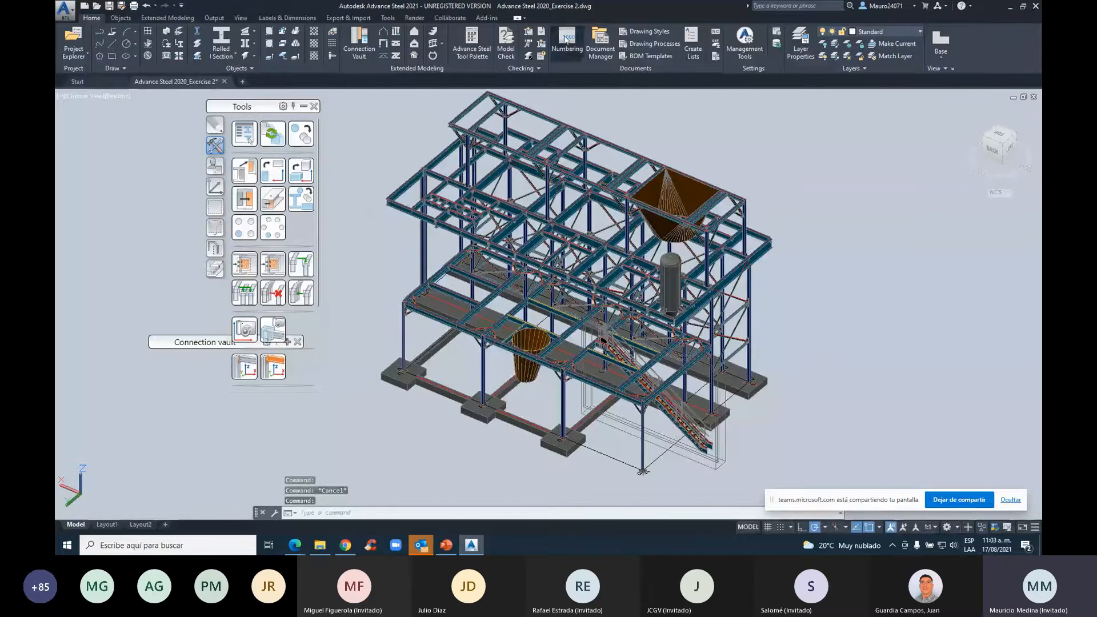
Number the model with preliminary marks, single parts and assemblies processed and post number method None, and look through the resulting part list
left_click(565, 38)
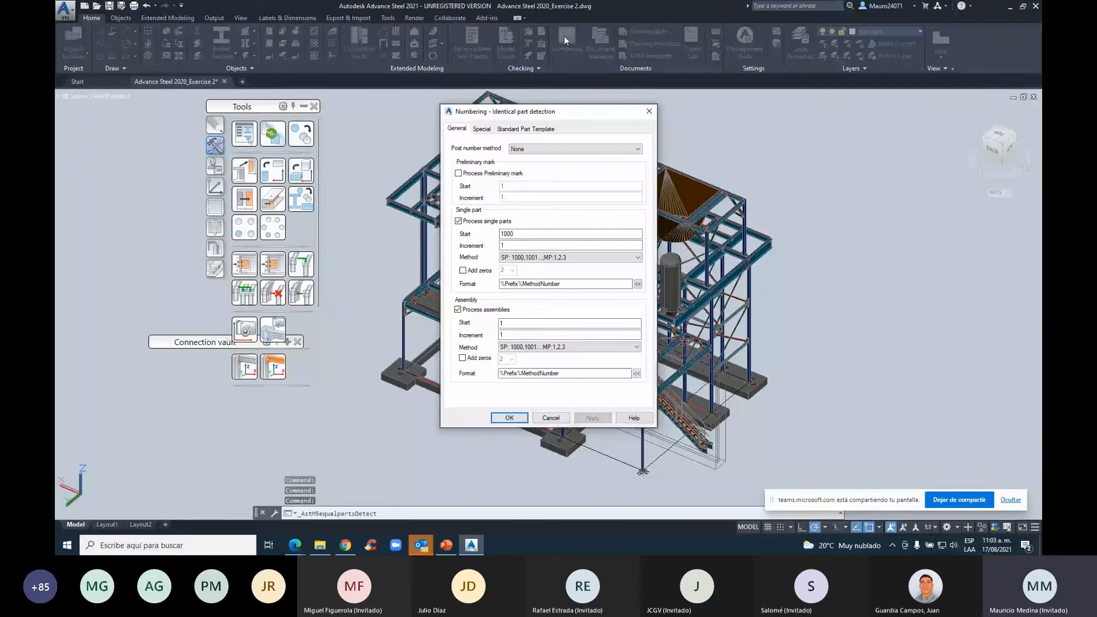
left_click(458, 173)
left_click_drag(514, 112, 376, 95)
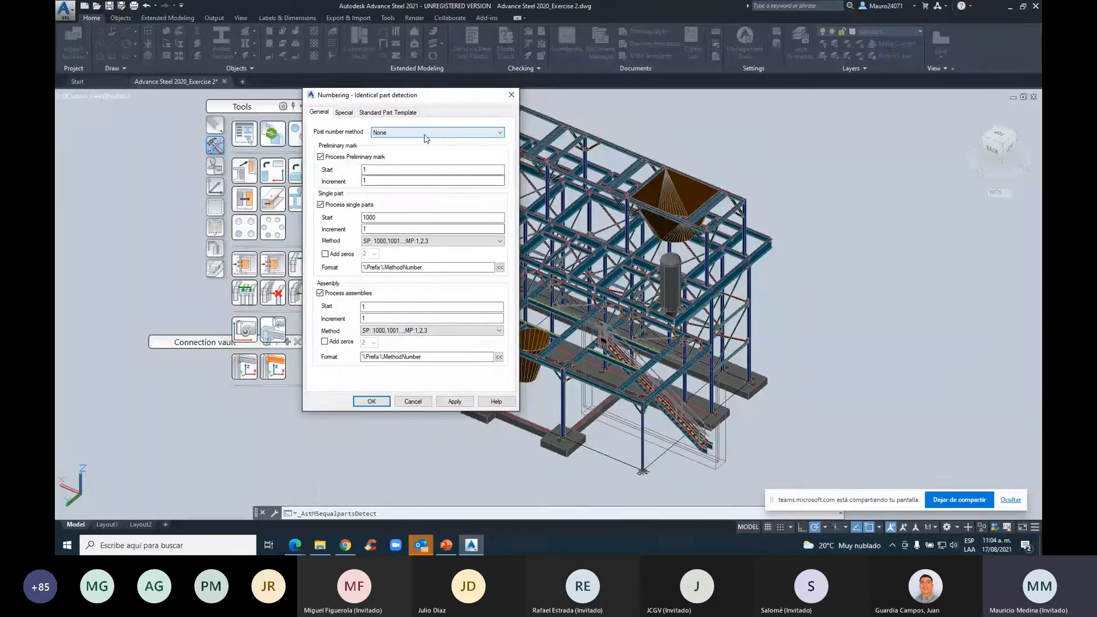
left_click(425, 133)
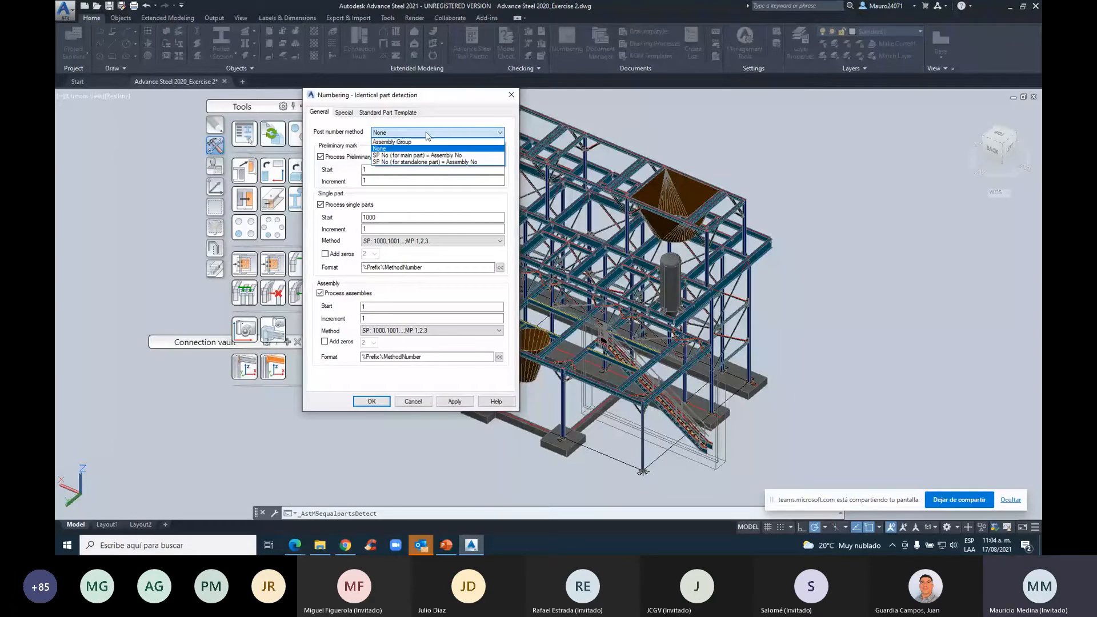
left_click(426, 133)
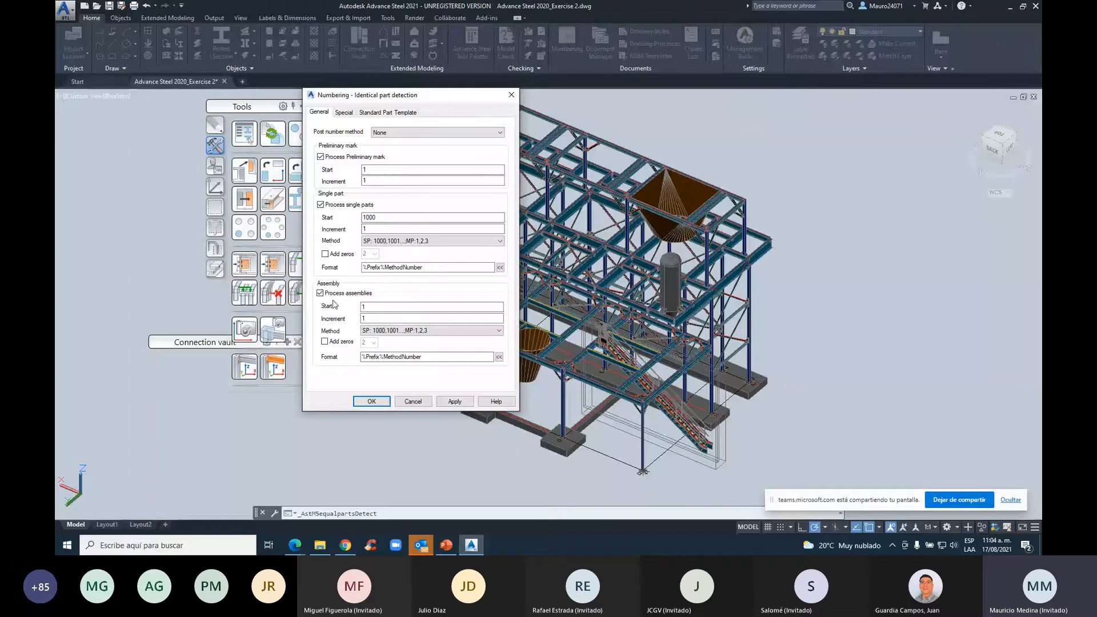
left_click(343, 113)
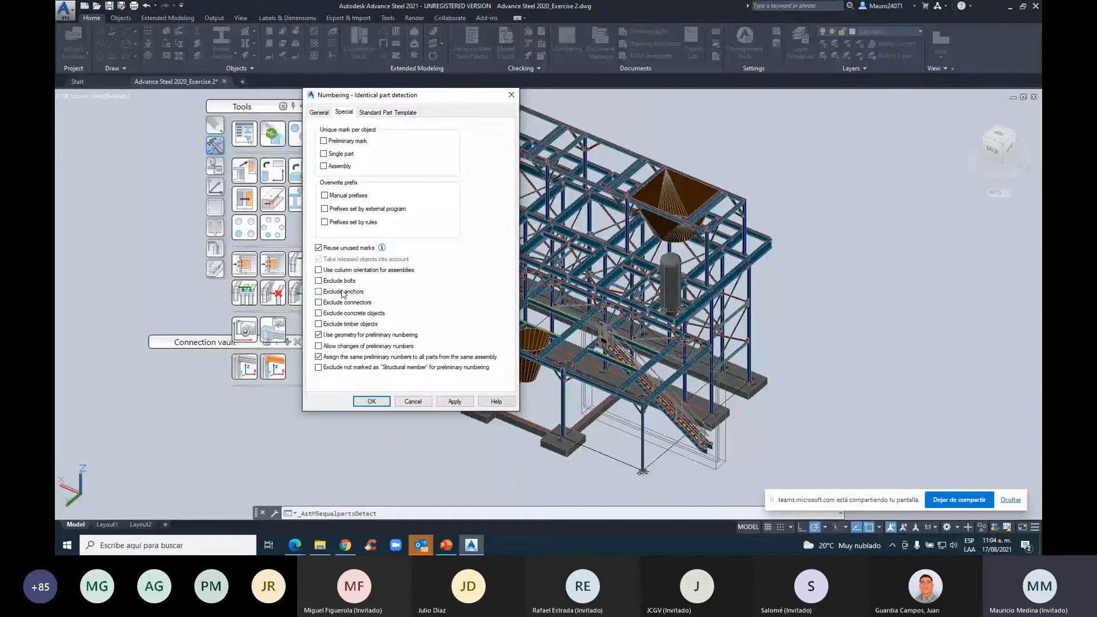
key("Return")
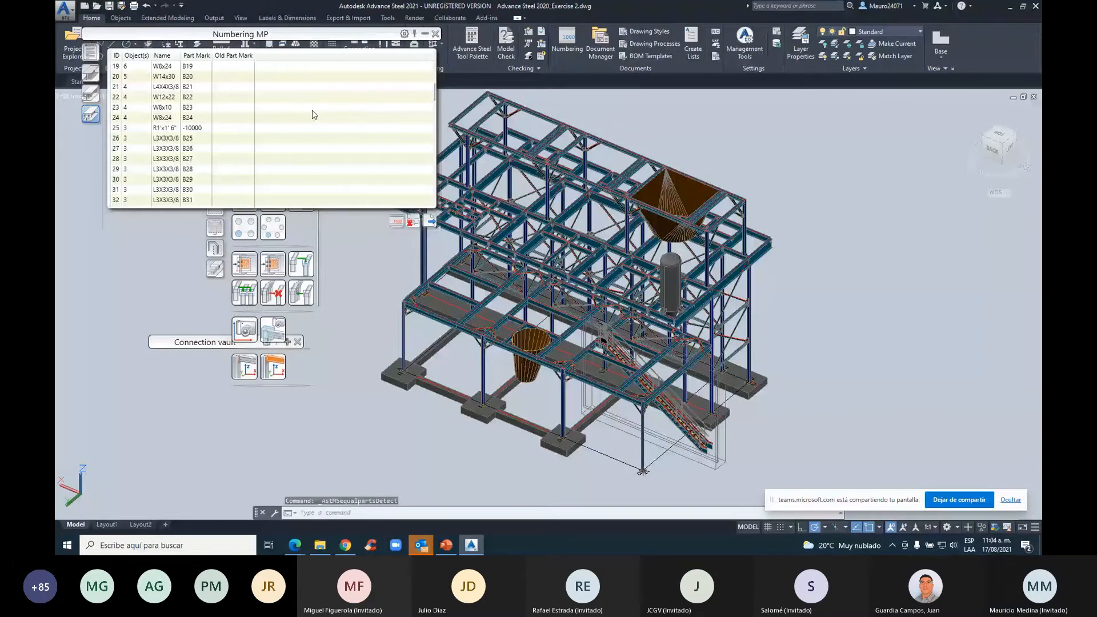
scroll(305, 134, "down", 12)
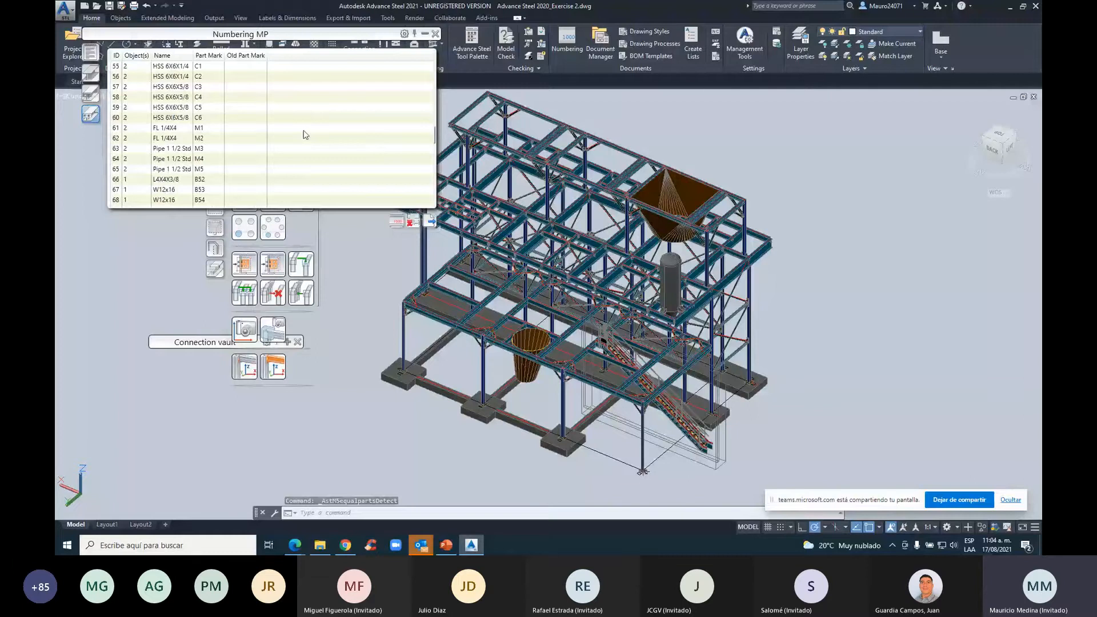
left_click(435, 33)
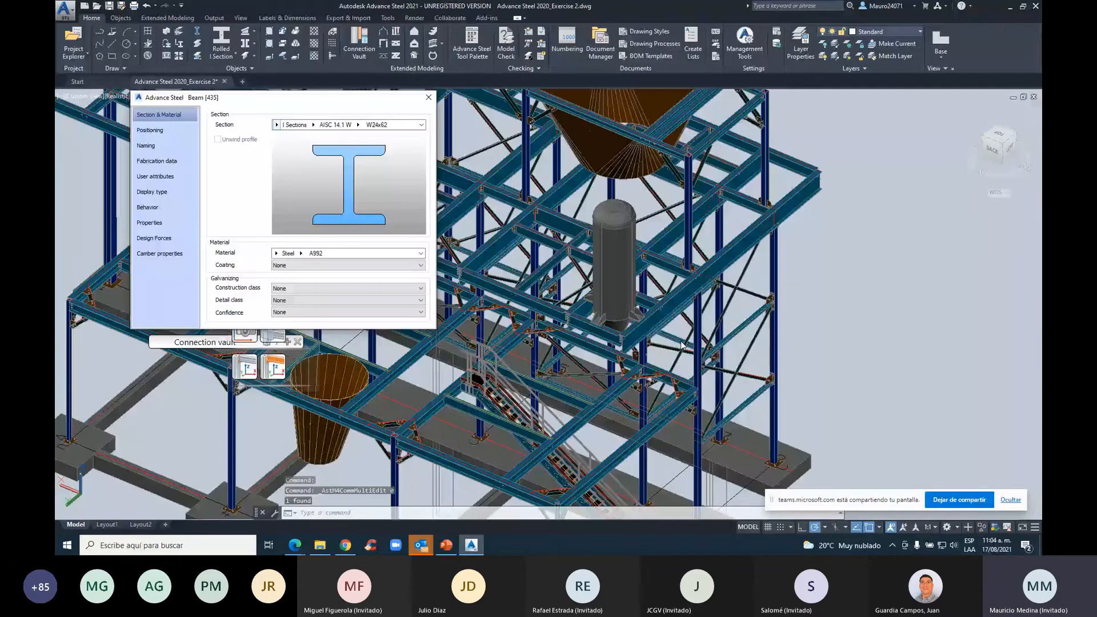
Check the single part and assembly marks and prefixes assigned to the W24x62 beam in its naming properties
left_click(146, 145)
left_click(345, 161)
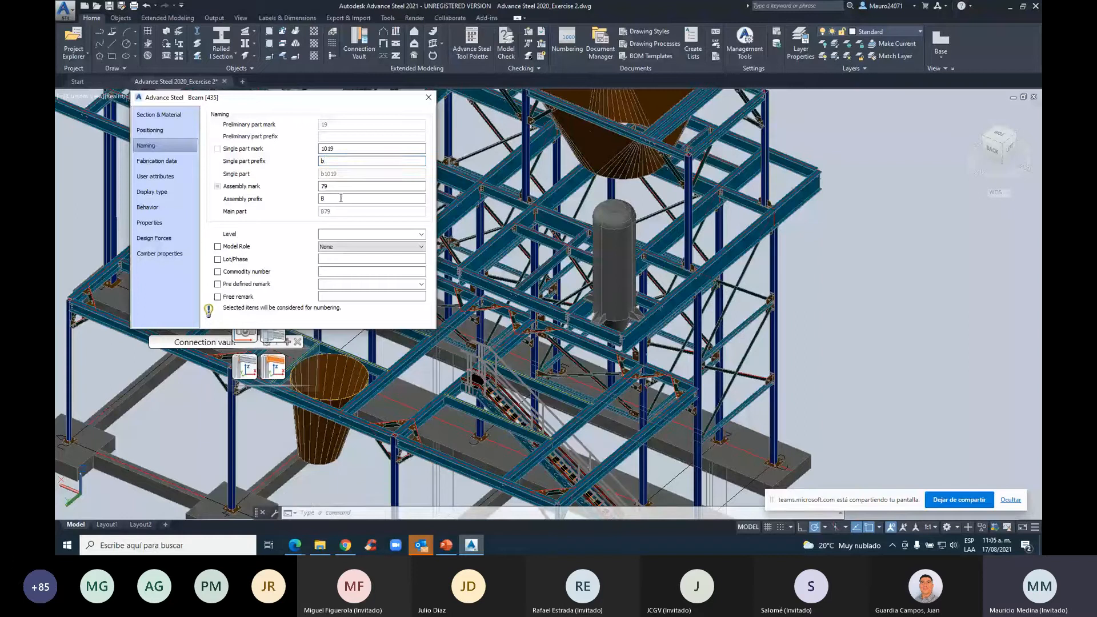
key("Escape")
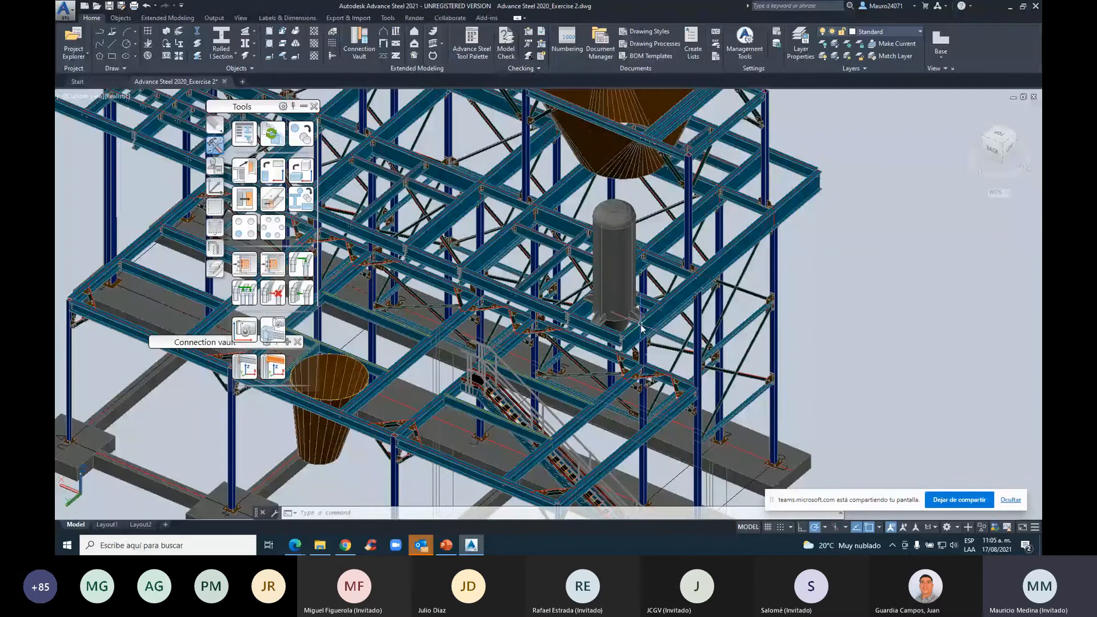
scroll(641, 328, "down", 4)
key("Escape")
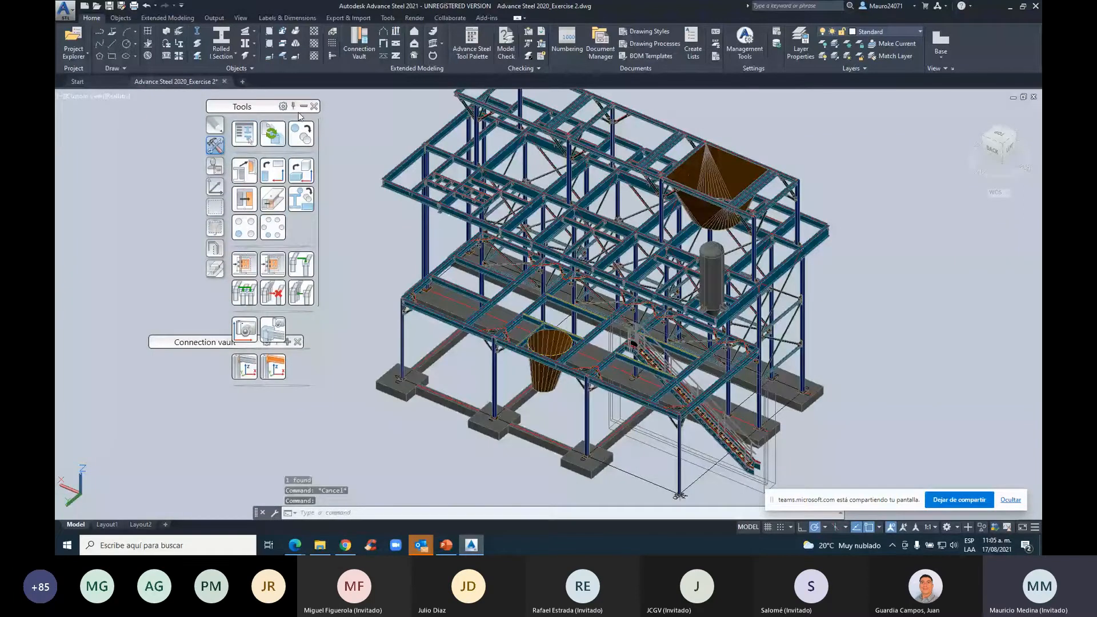
Close the Tools palette and check the Advance properties of the beam beside the vertical vessel
left_click(314, 106)
middle_click_drag(725, 296, 716, 316)
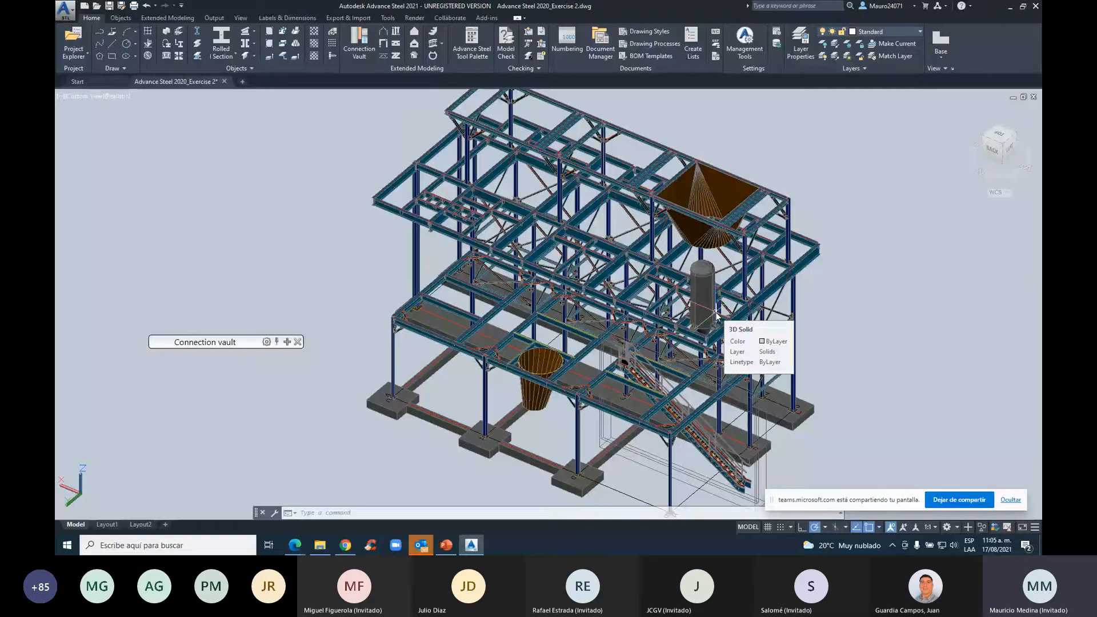
left_click(743, 312)
right_click(811, 343)
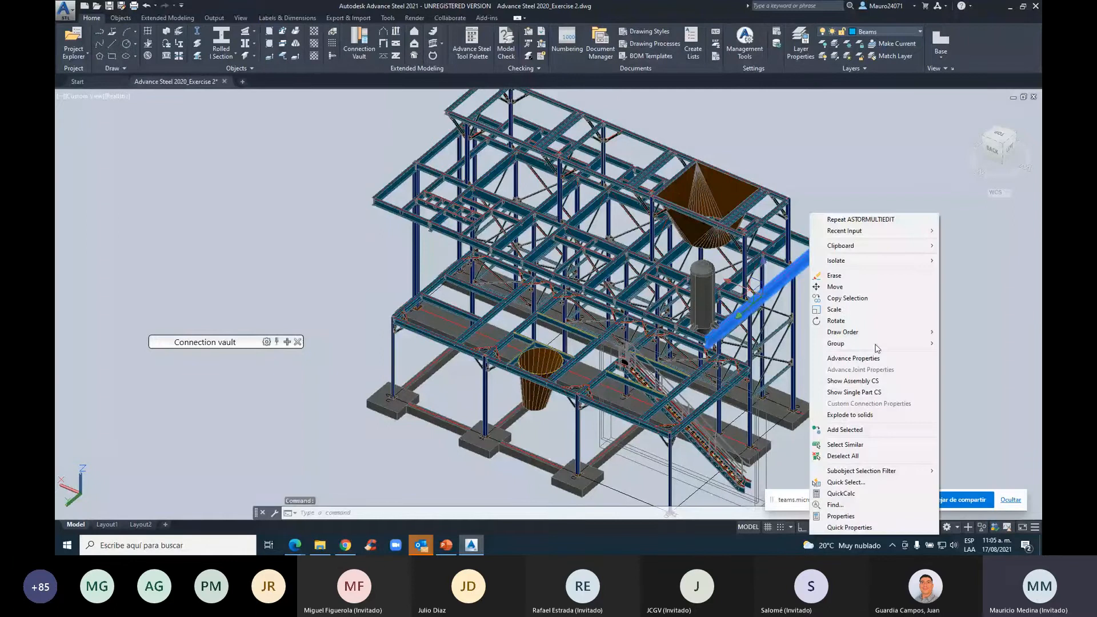
left_click(853, 358)
key("Escape")
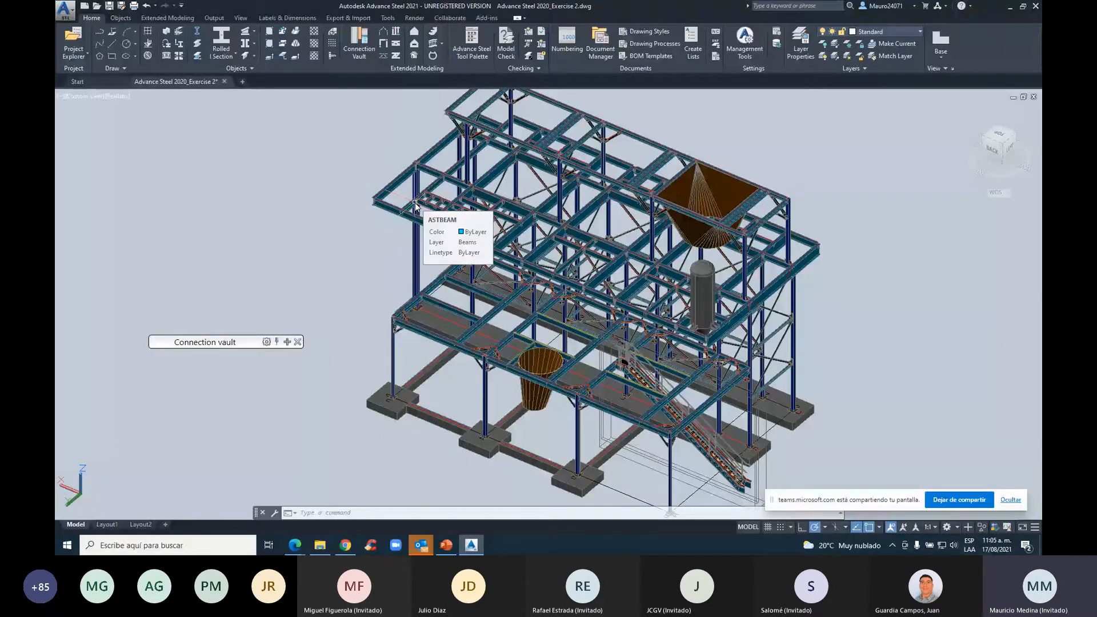
Generate a Material list summary from the part list templates and go through the report to its last page
left_click(643, 57)
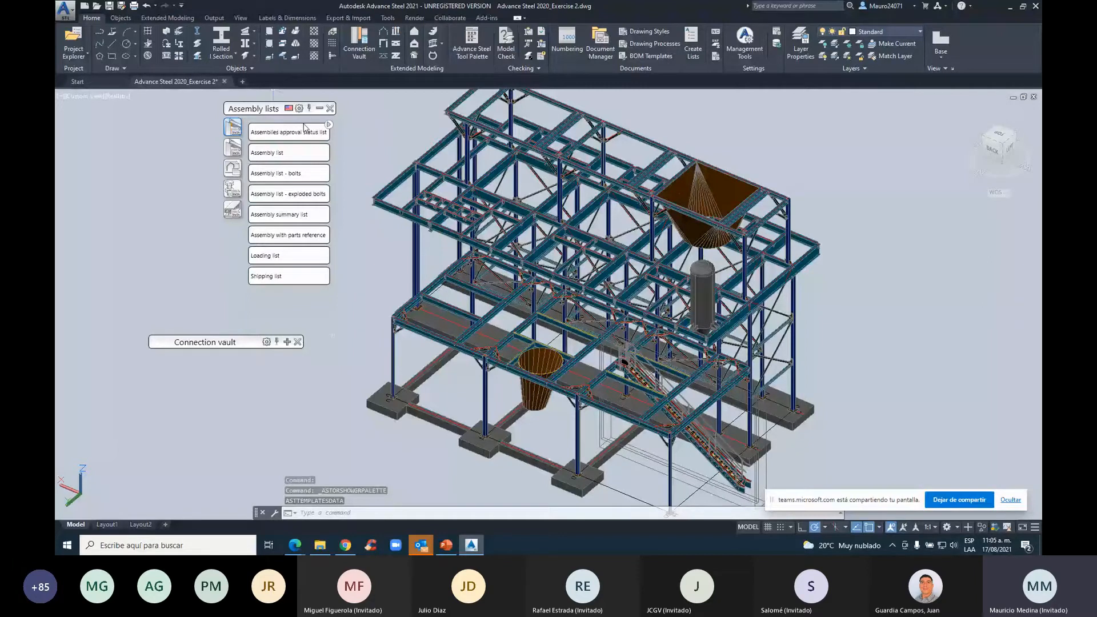
left_click(232, 210)
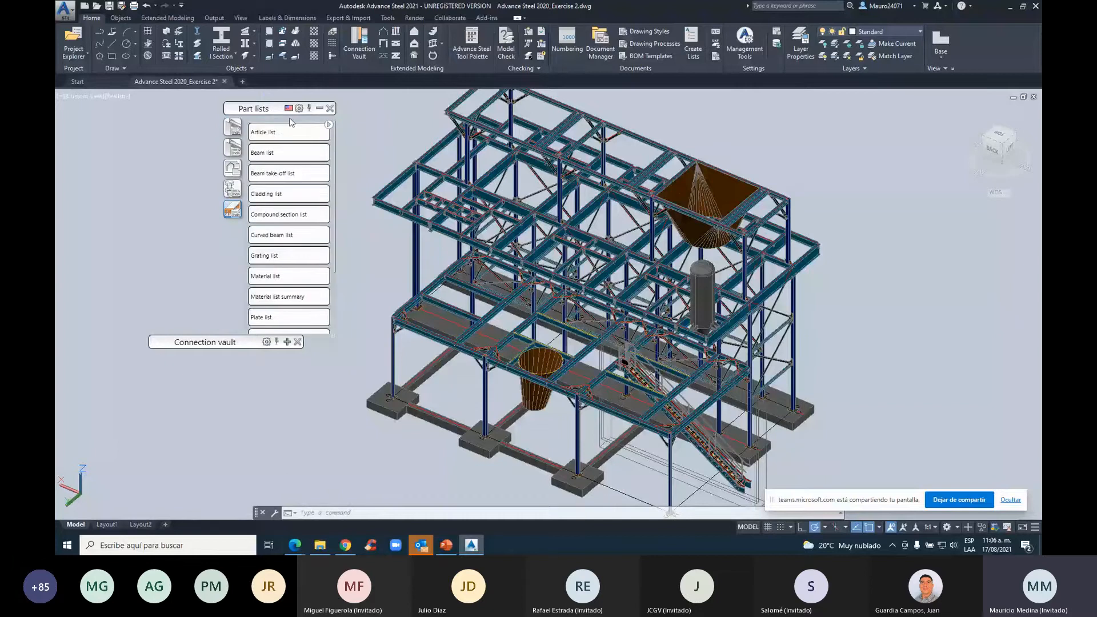
left_click(285, 300)
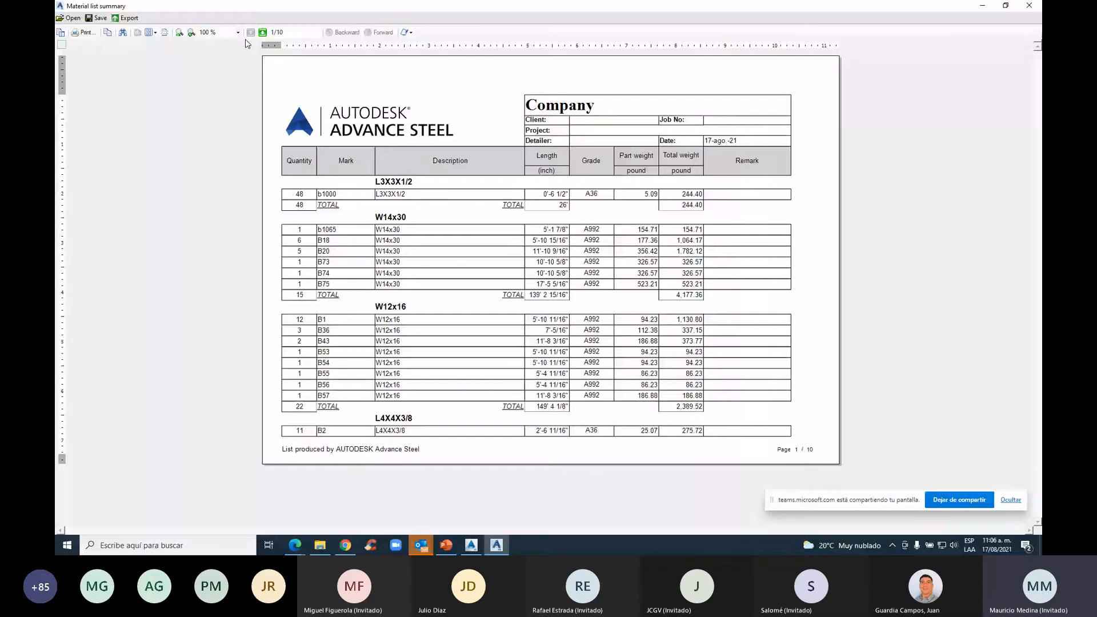
left_click(262, 33)
left_click(262, 33)
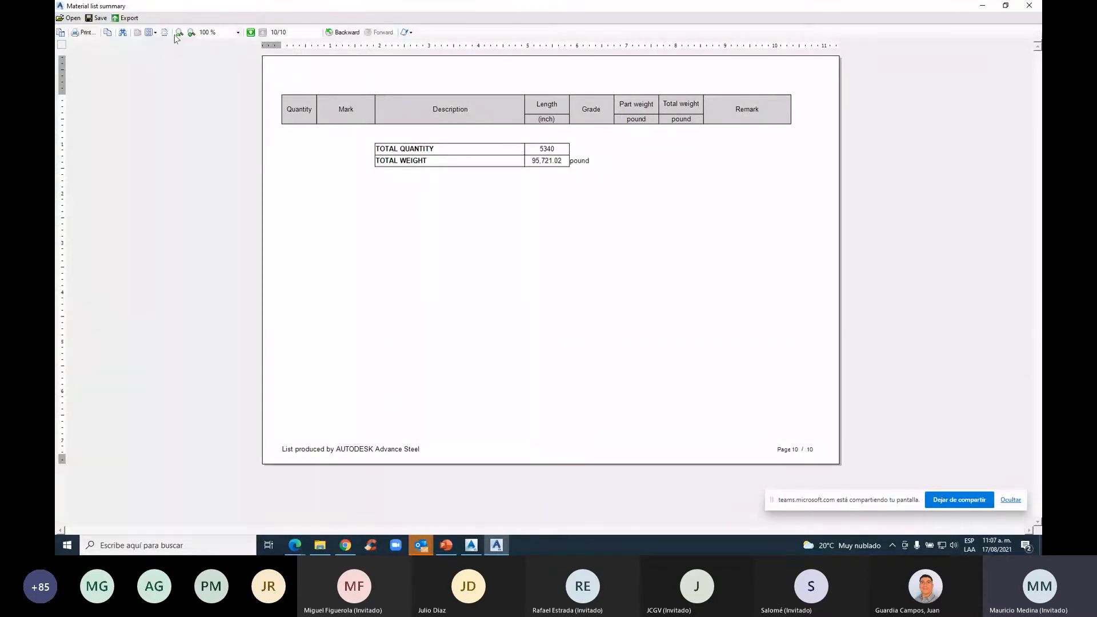
Look through the report's export formats without exporting, and save it as Material list summary.rdf in the project's BOM folder
left_click(127, 19)
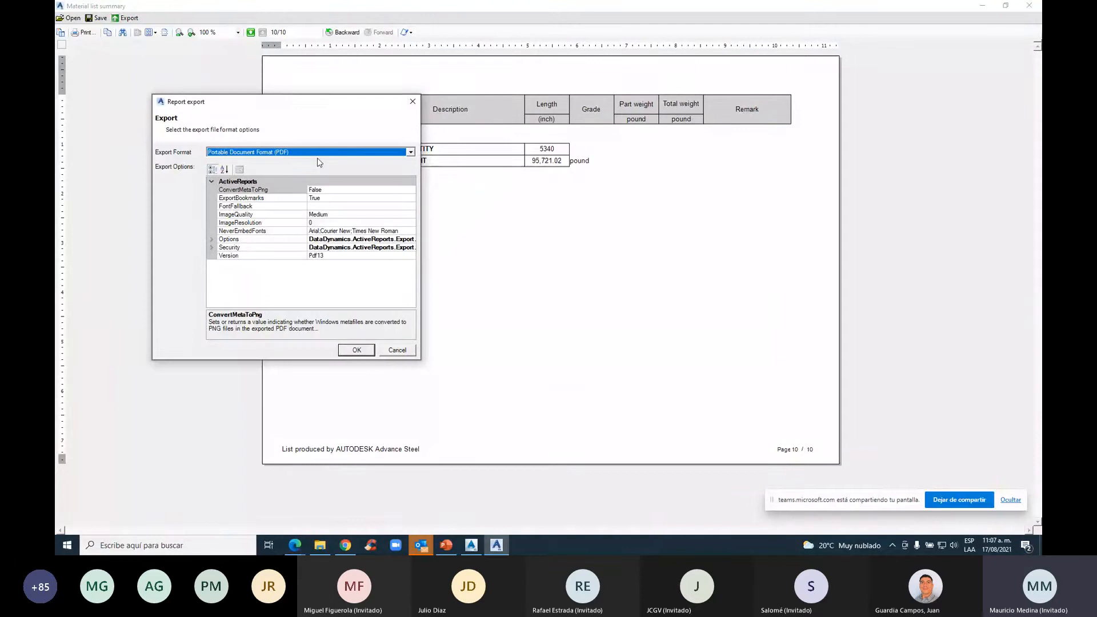
left_click(329, 153)
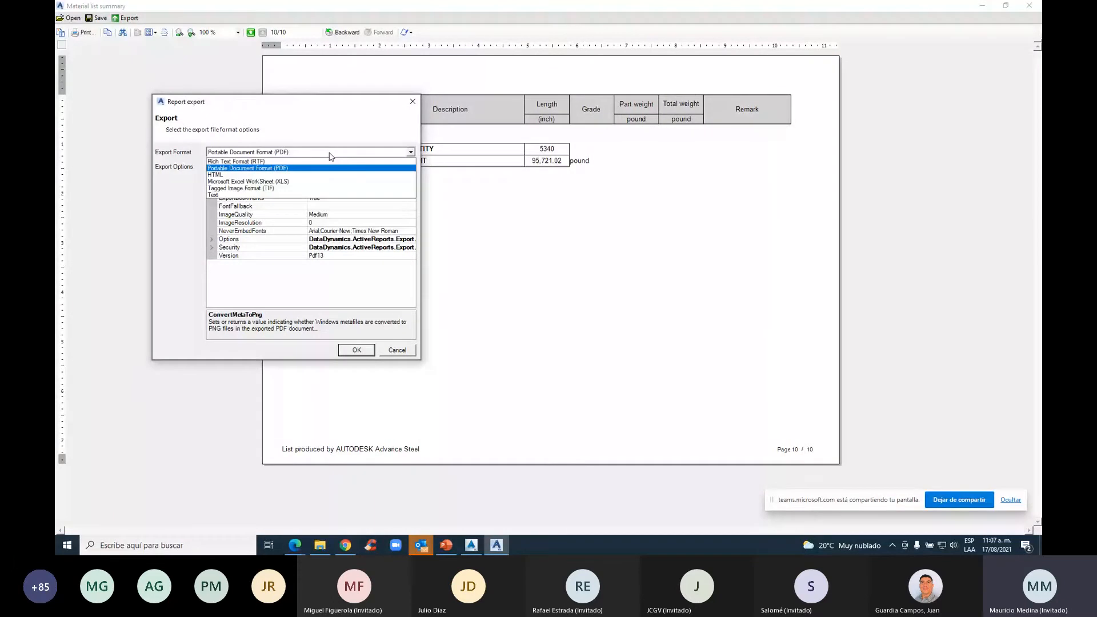
left_click(330, 153)
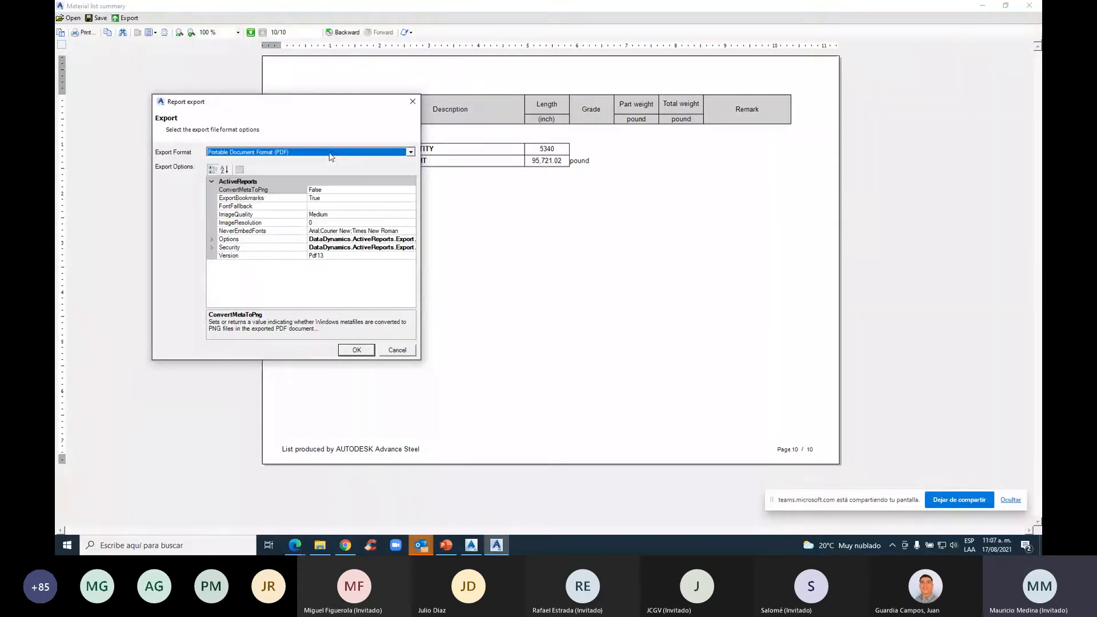
left_click(396, 350)
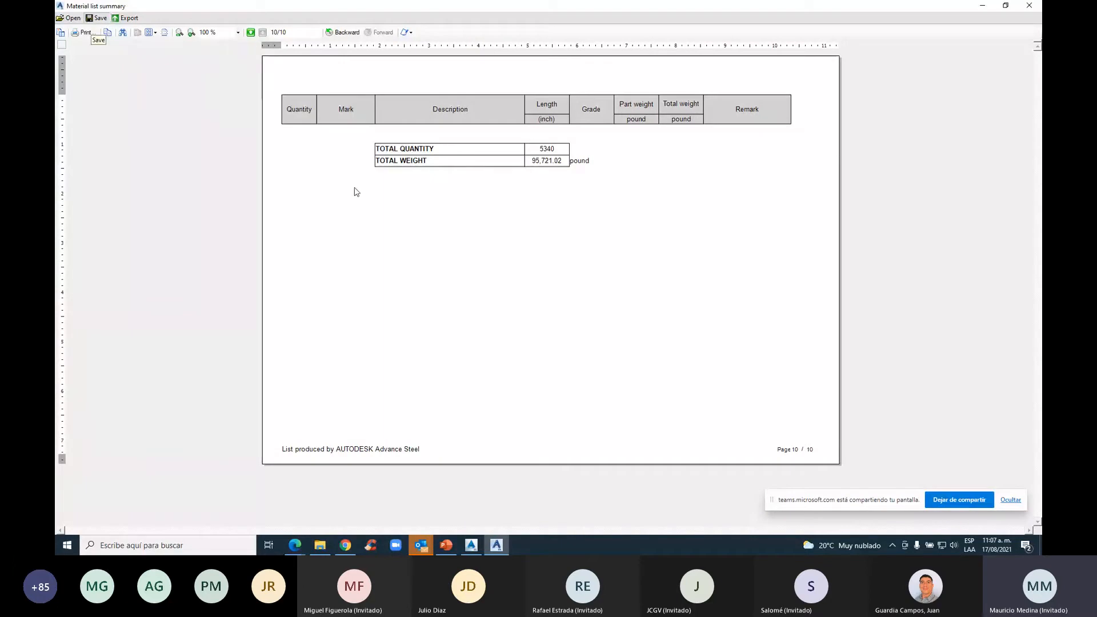
left_click(463, 271)
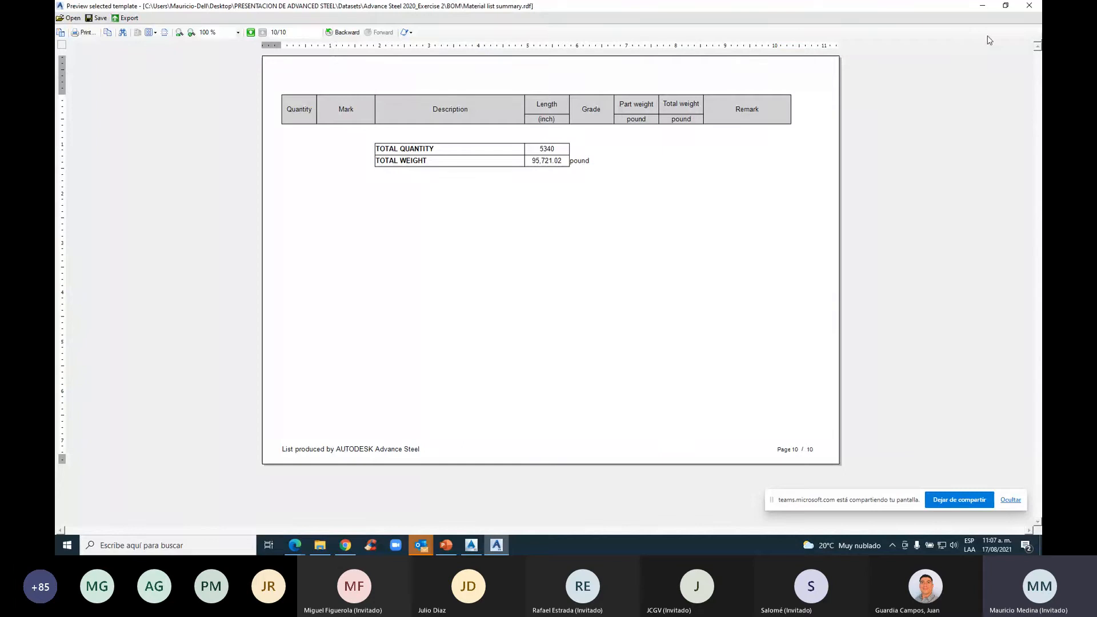
left_click(1030, 7)
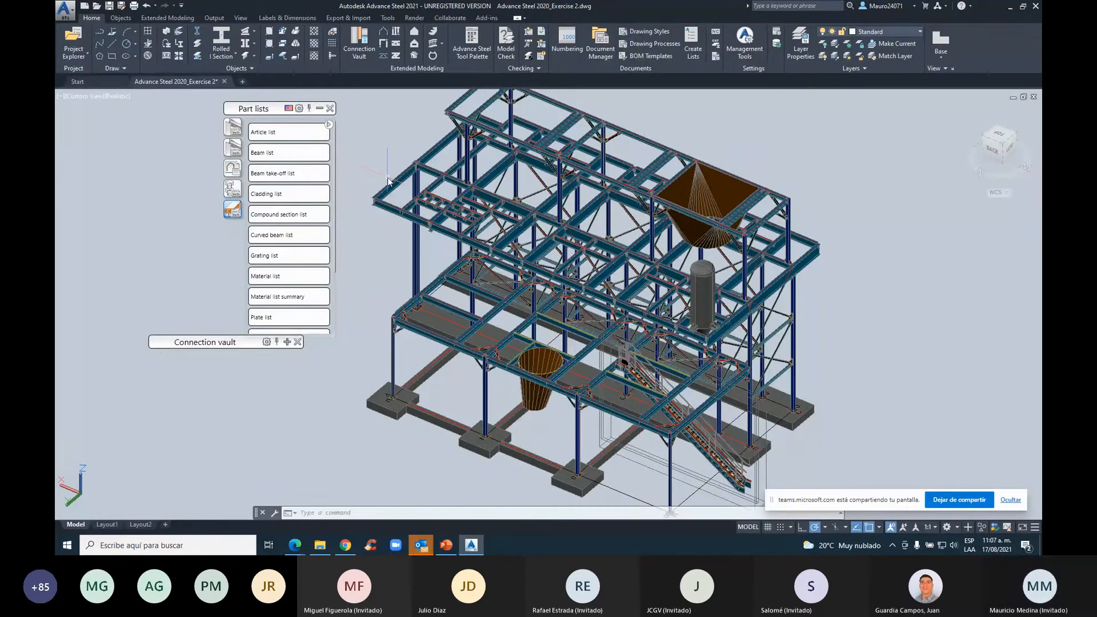
Generate a Saw list pictures report from the part list templates
scroll(297, 274, "down", 3)
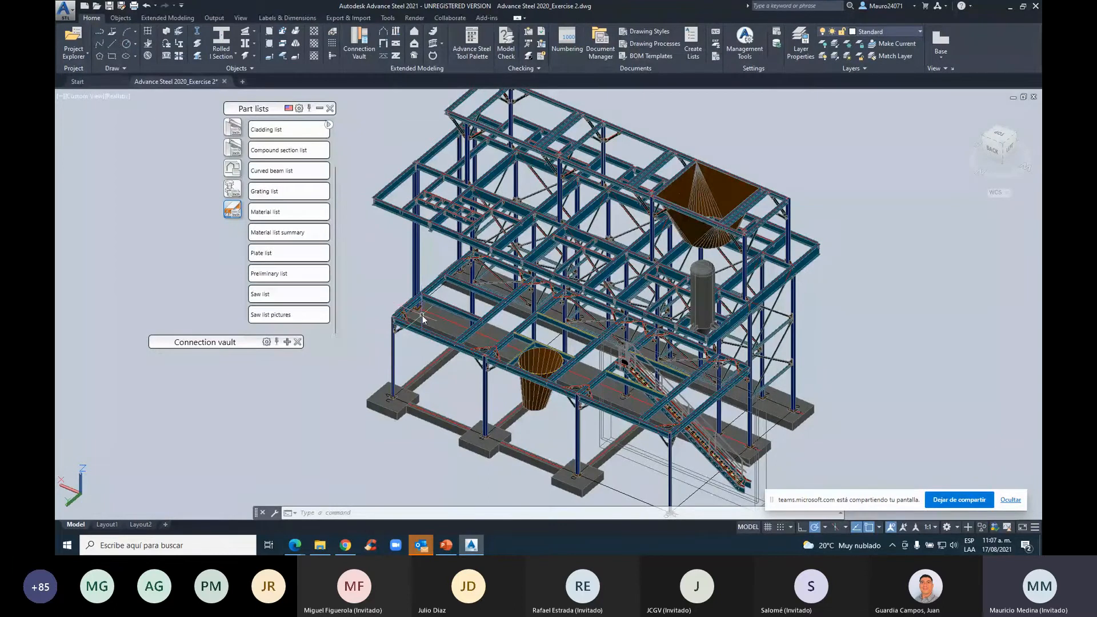
left_click(306, 319)
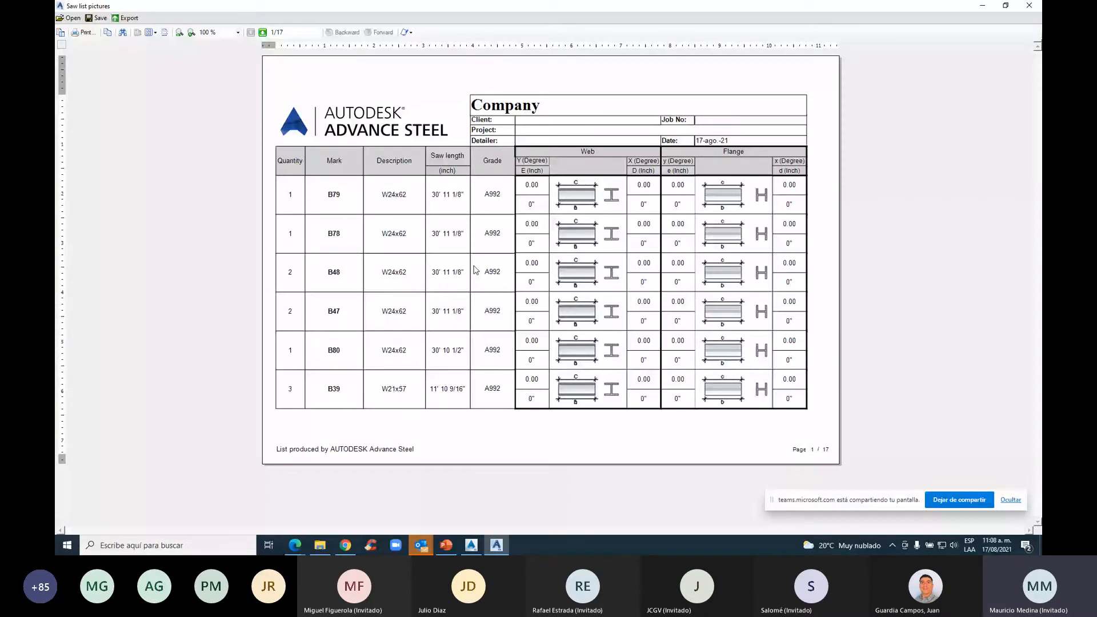
Examine the marks, saw lengths, grades and web and flange cut angles on every page of the illustrated saw list
left_click(262, 32)
left_click(262, 32)
left_click(262, 32)
left_click(262, 32)
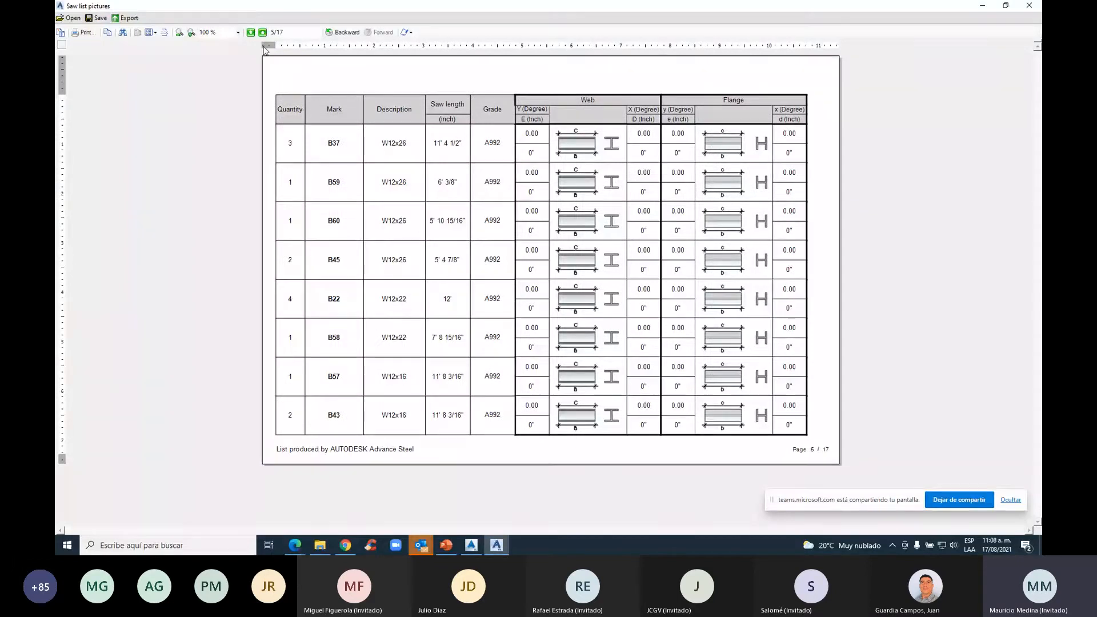
left_click(262, 33)
left_click(262, 32)
left_click(262, 32)
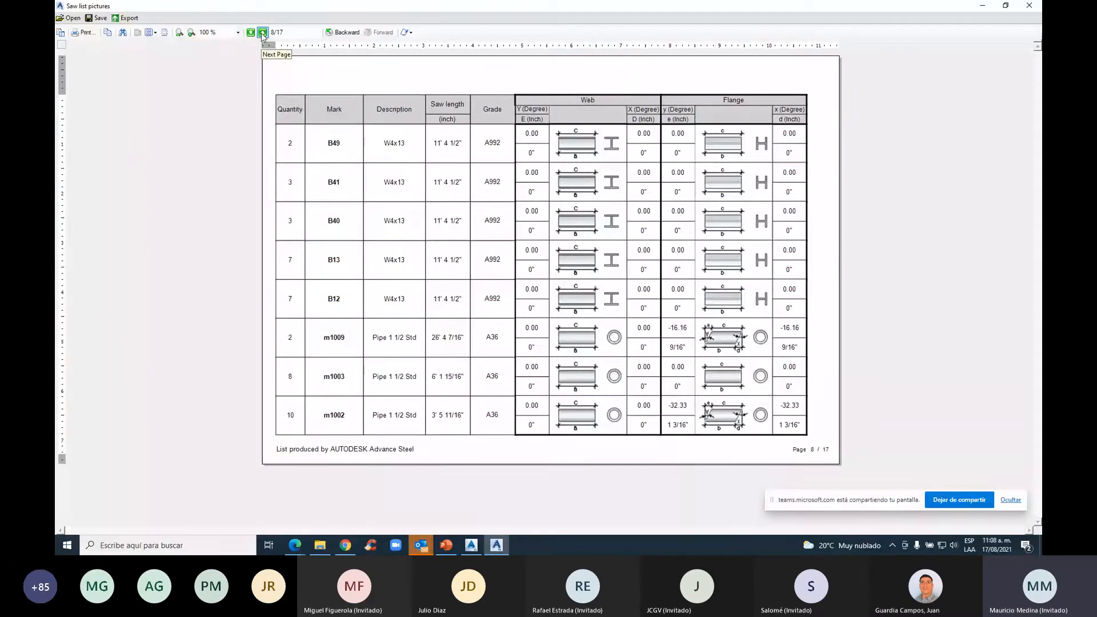
left_click(263, 33)
left_click(262, 33)
left_click(262, 32)
left_click(262, 32)
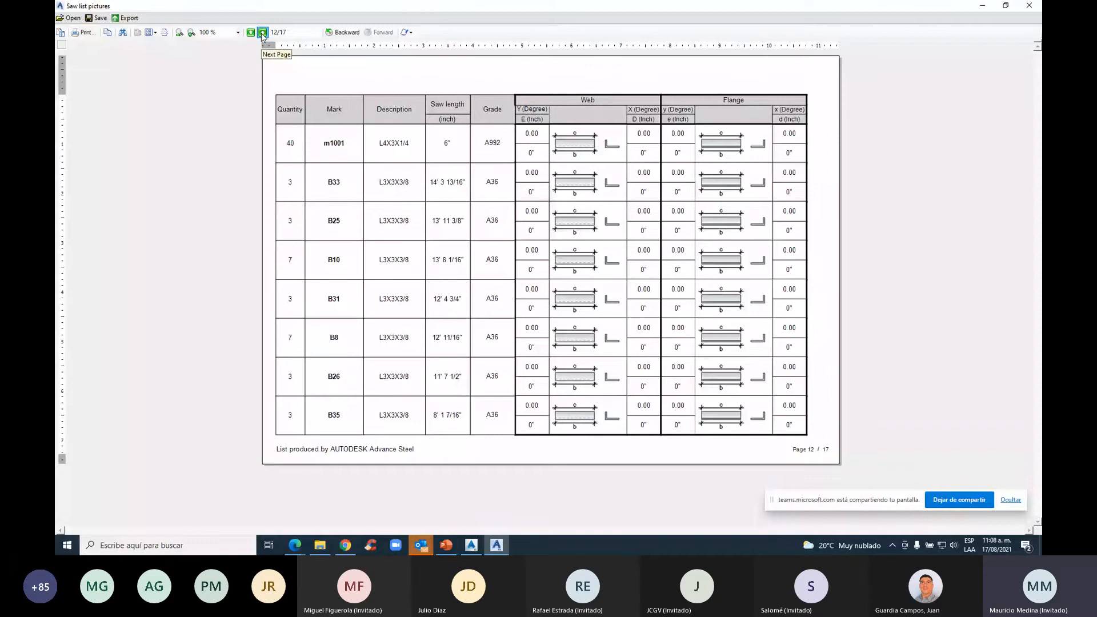
left_click(262, 33)
left_click(262, 33)
left_click(263, 33)
left_click(263, 33)
left_click(262, 33)
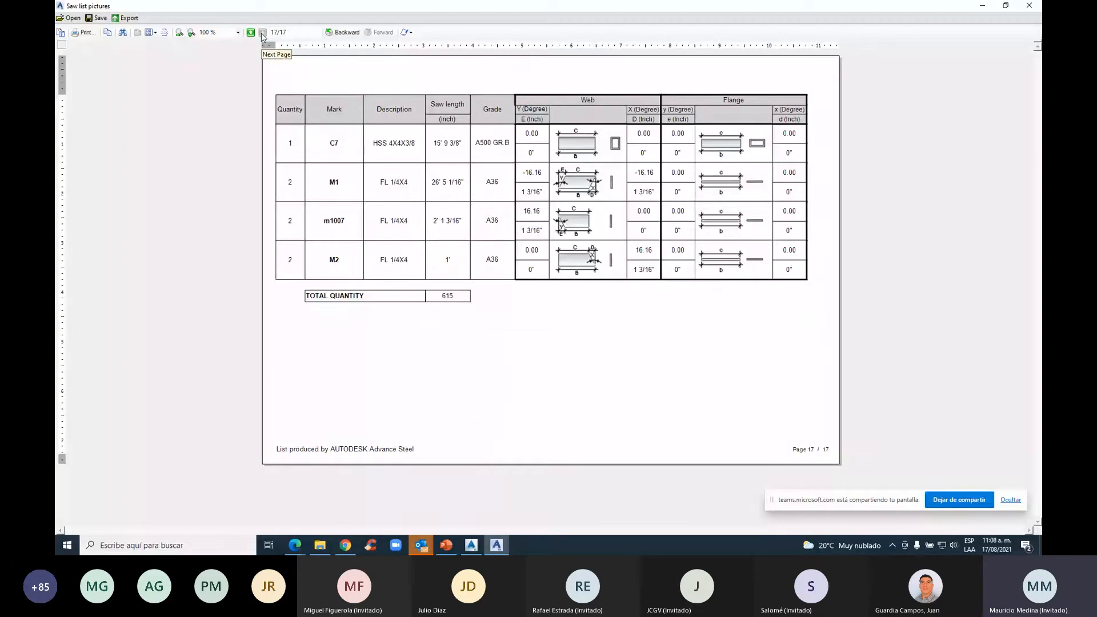
Save the illustrated saw list as Saw list pictures.rdf in the project's BOM folder and close the report
left_click(1028, 5)
left_click(540, 309)
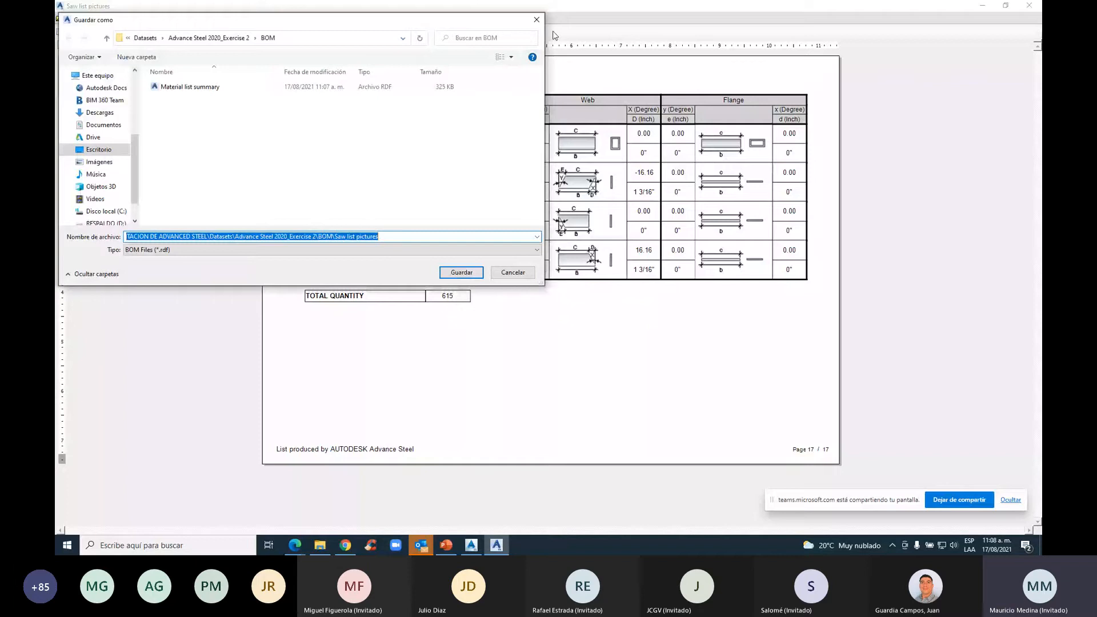
left_click(537, 19)
left_click(1029, 6)
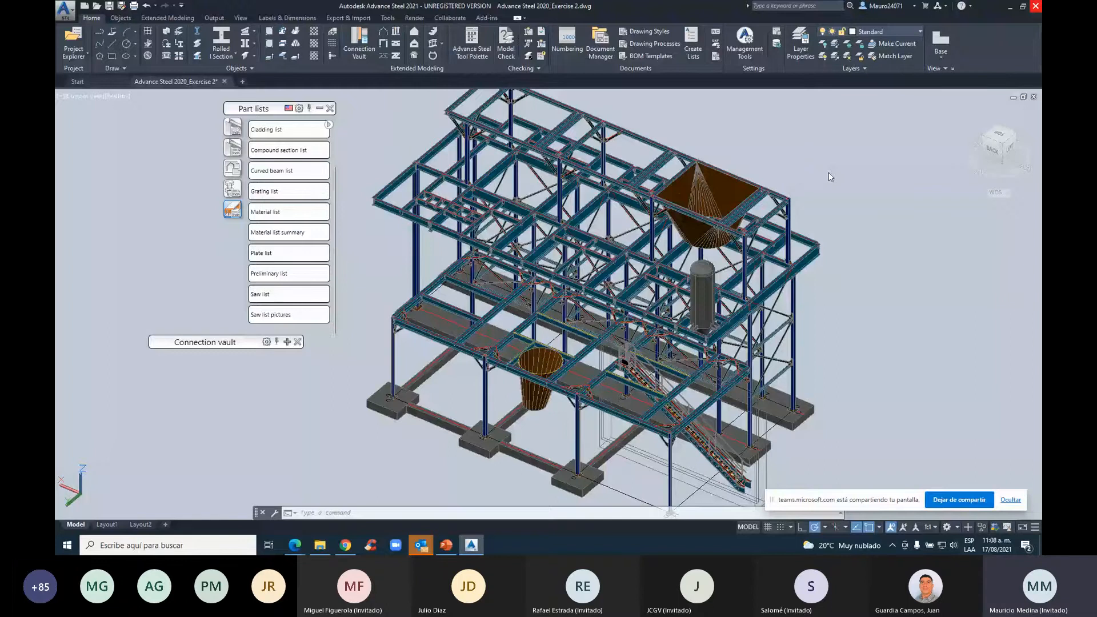
Preview the saved Saw list pictures.rdf and Material list summary.rdf in the Document Manager
middle_click_drag(829, 173, 814, 177)
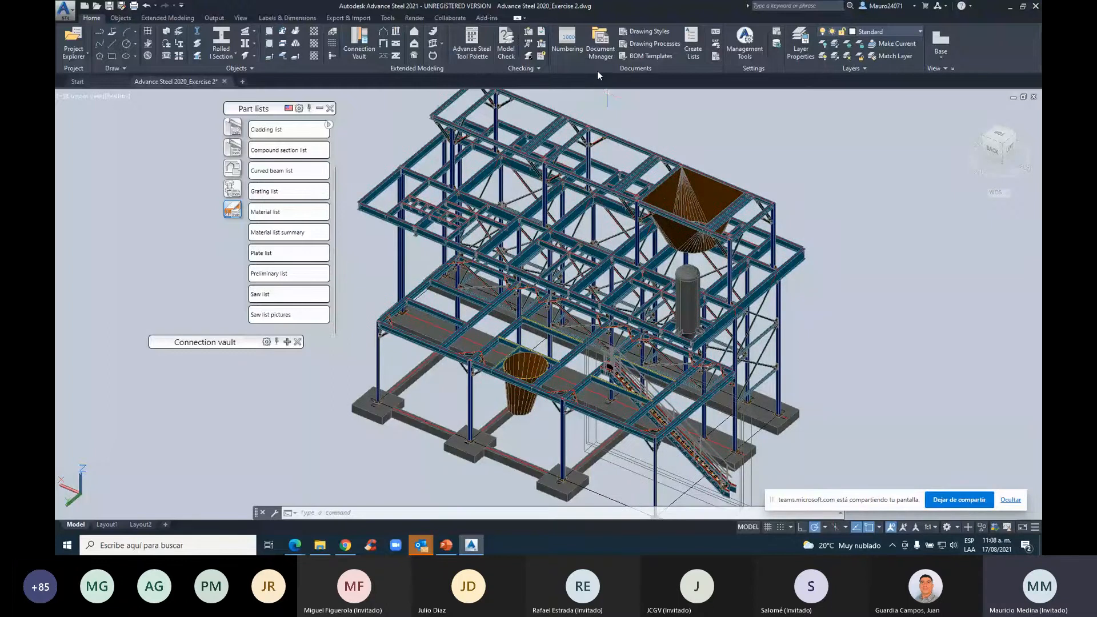
left_click(600, 48)
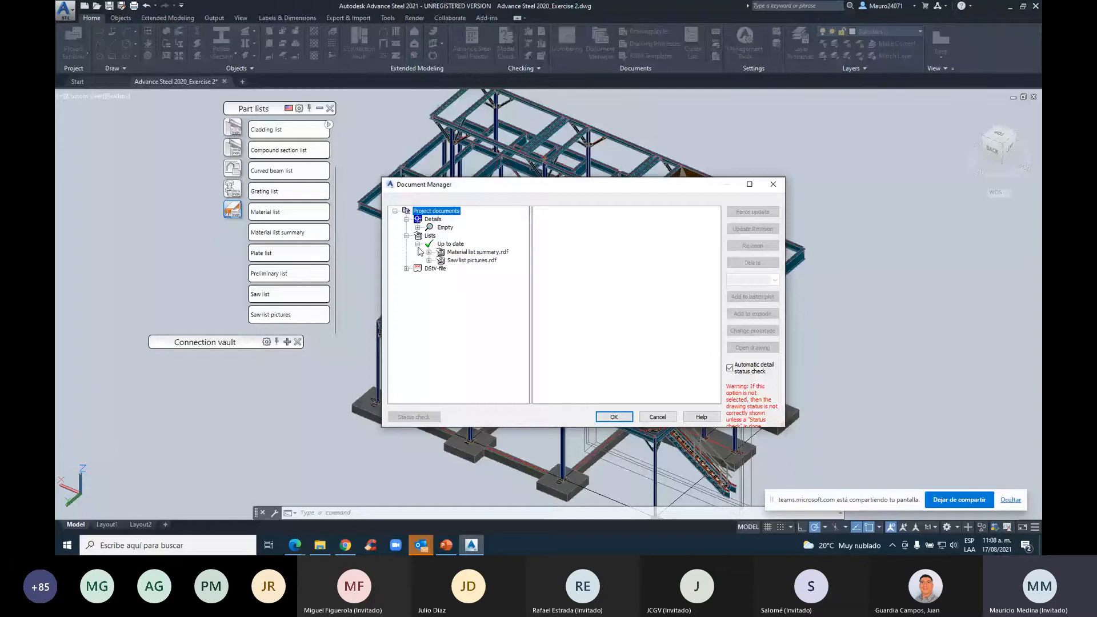
left_click(472, 260)
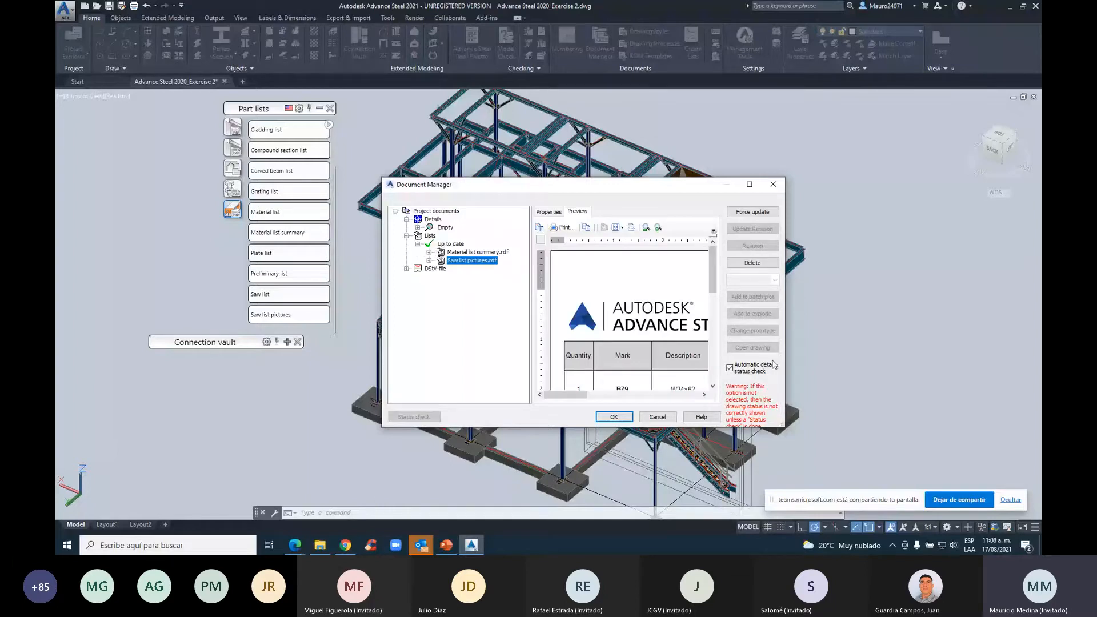
left_click(486, 253)
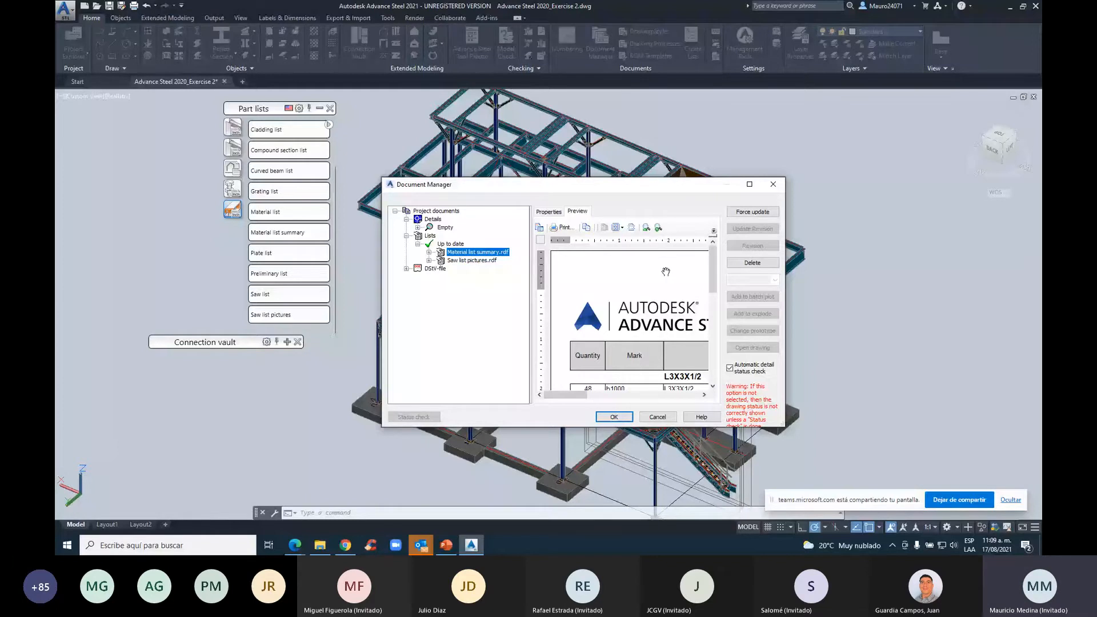
key("Escape")
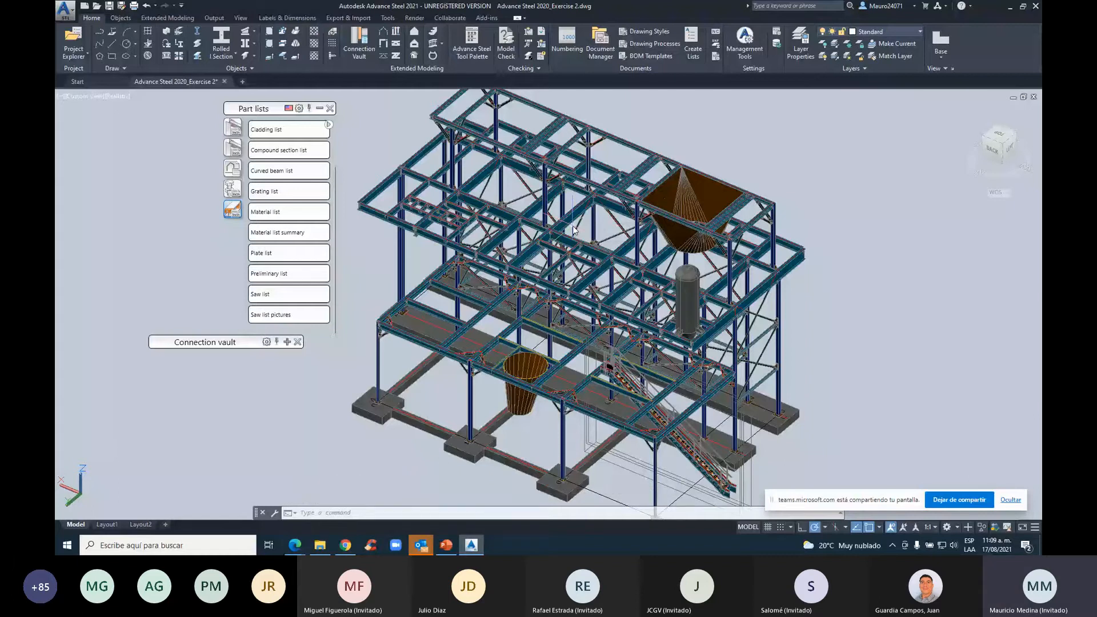
Select the gusset plate at the brace's upper end under the roof beam and the small connection plate at the column top
scroll(429, 263, "up", 3)
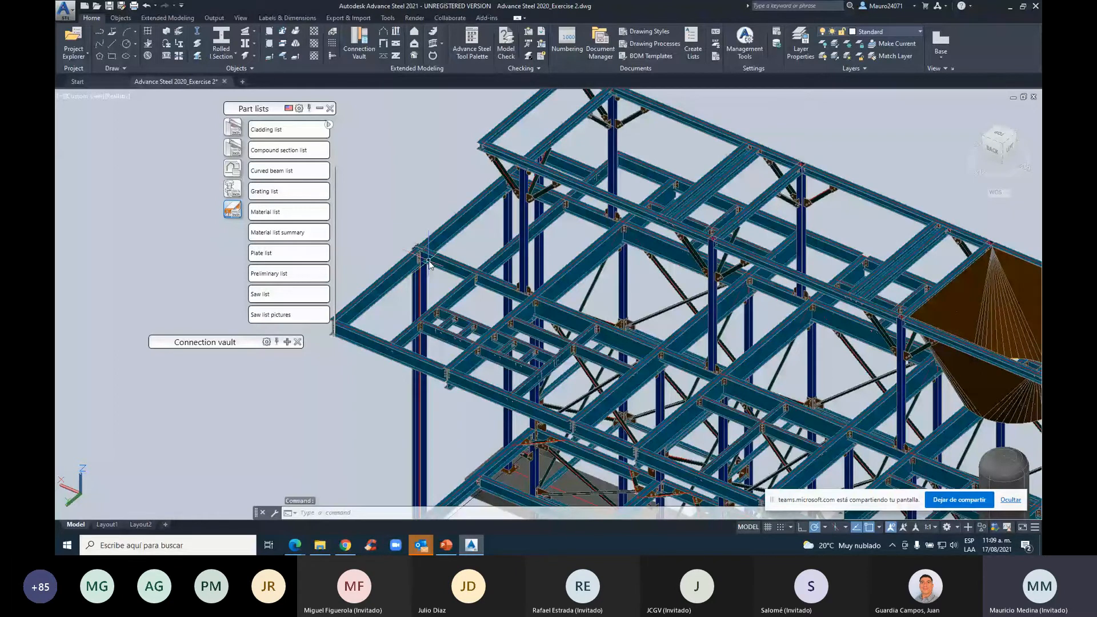
scroll(429, 263, "up", 3)
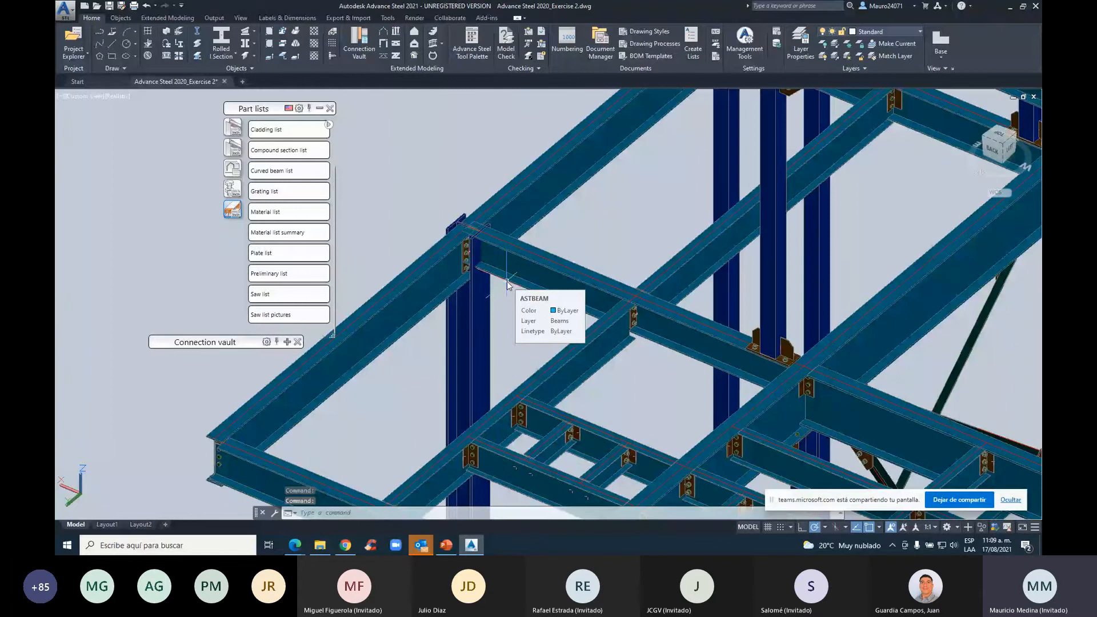
scroll(707, 272, "down", 5)
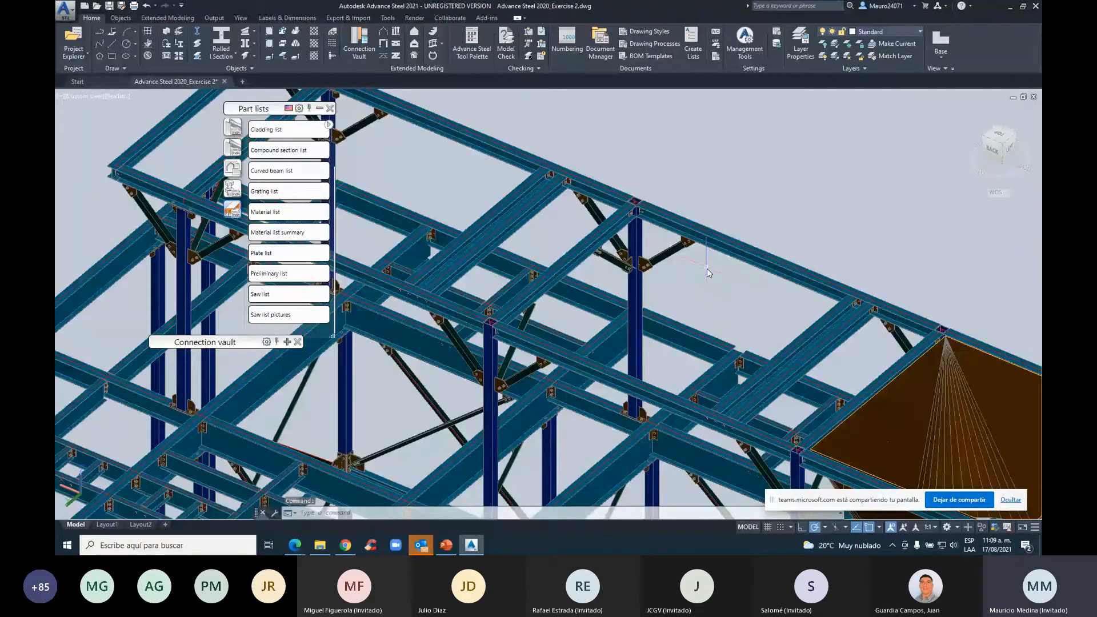
scroll(707, 270, "up", 5)
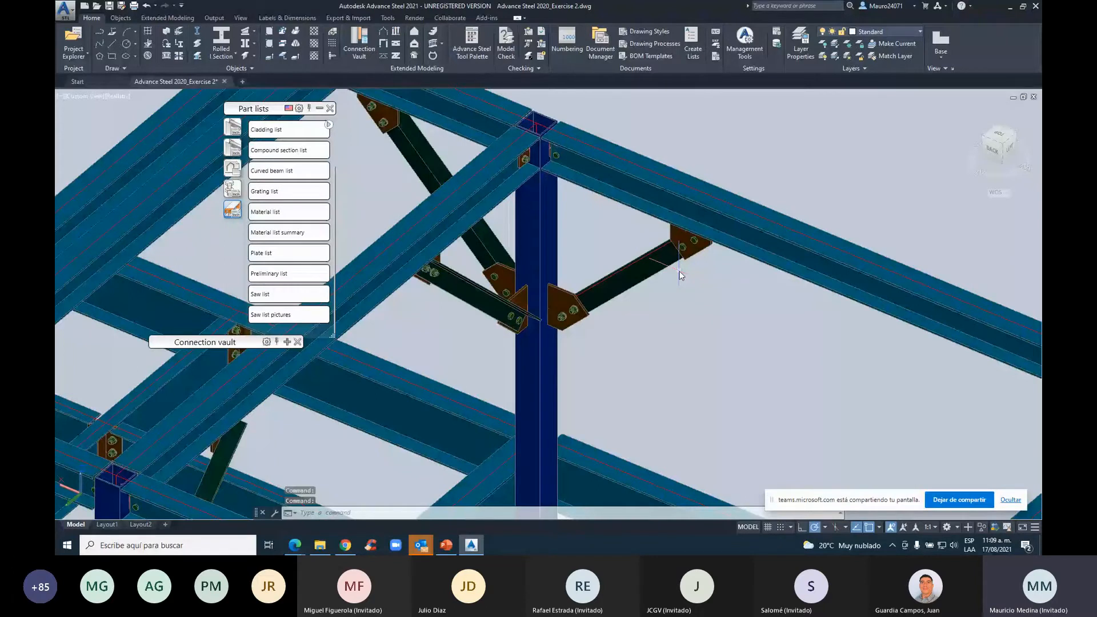
left_click(671, 237)
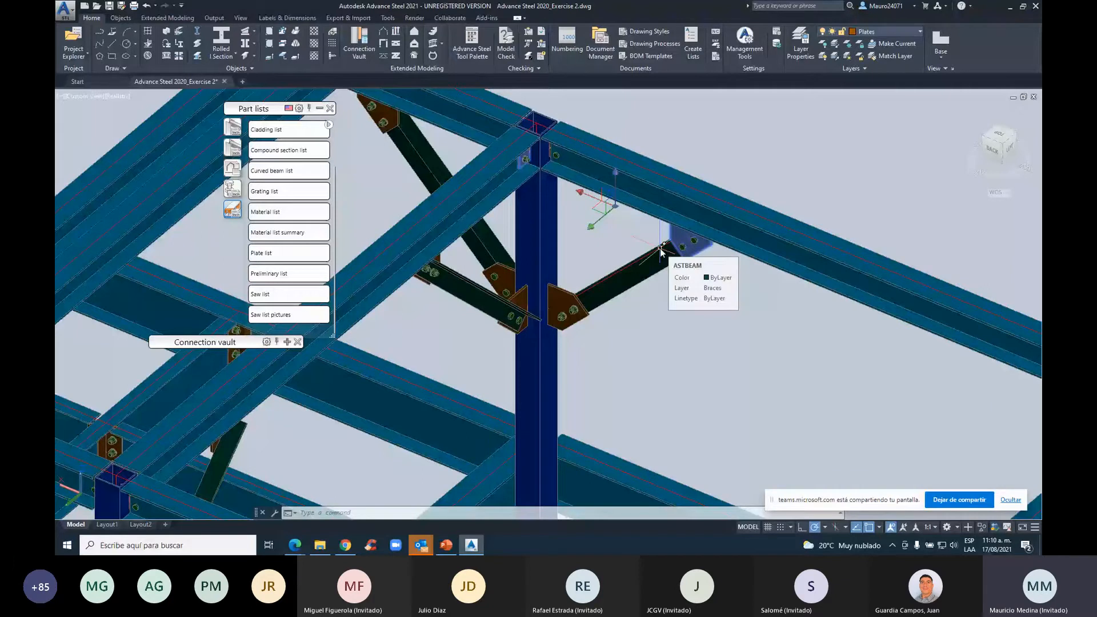
Replace the part list templates with the drawing processes and display the Singleparts - Selected category
left_click(329, 108)
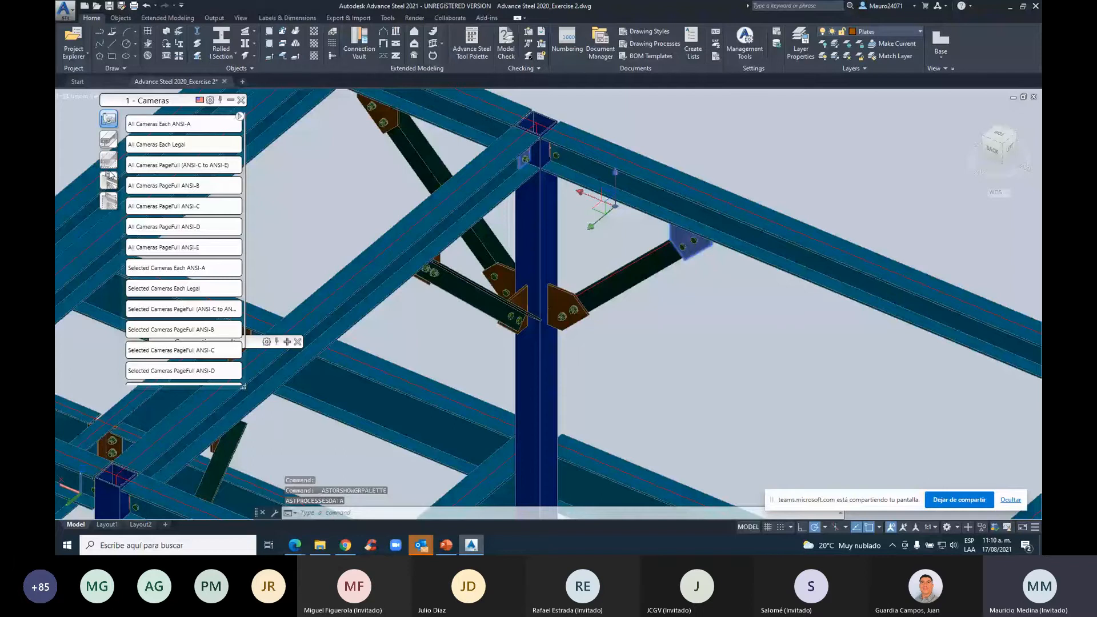
left_click(112, 181)
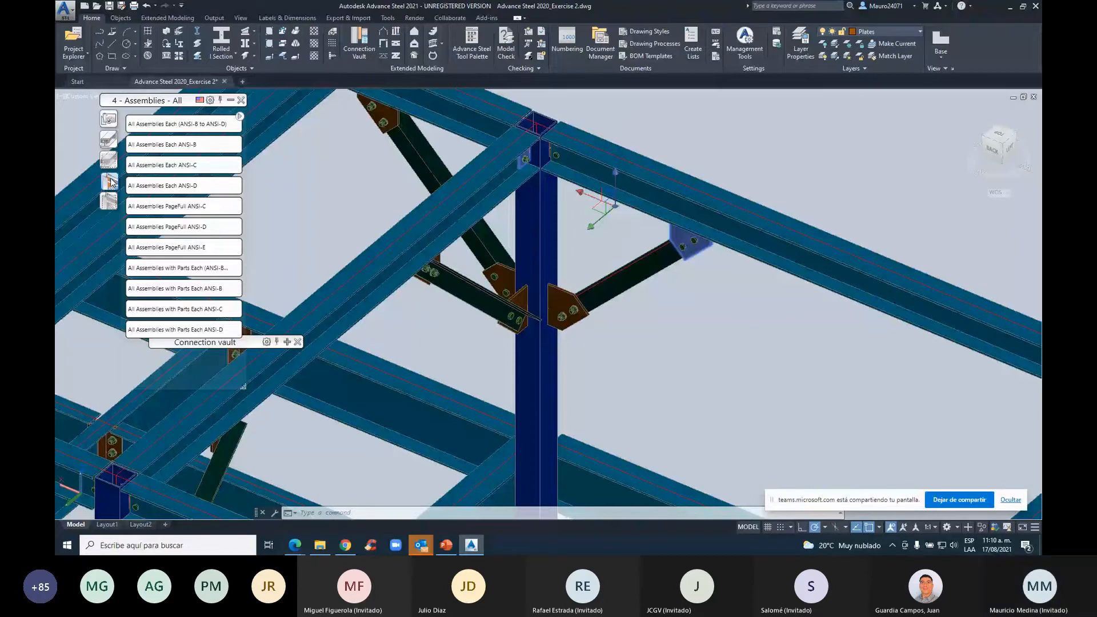
left_click(108, 162)
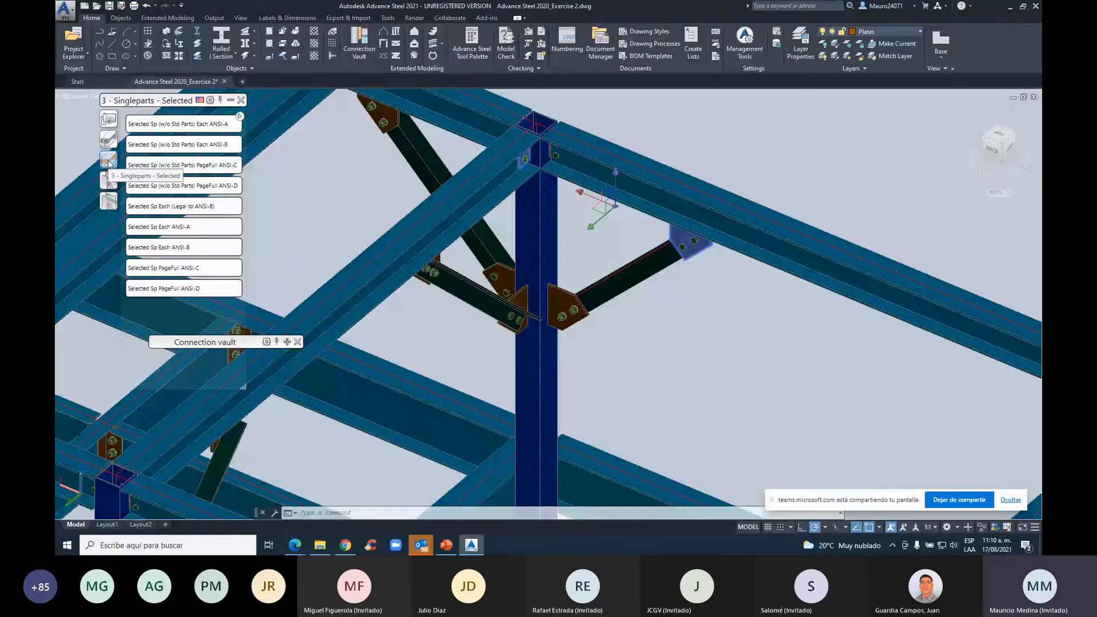
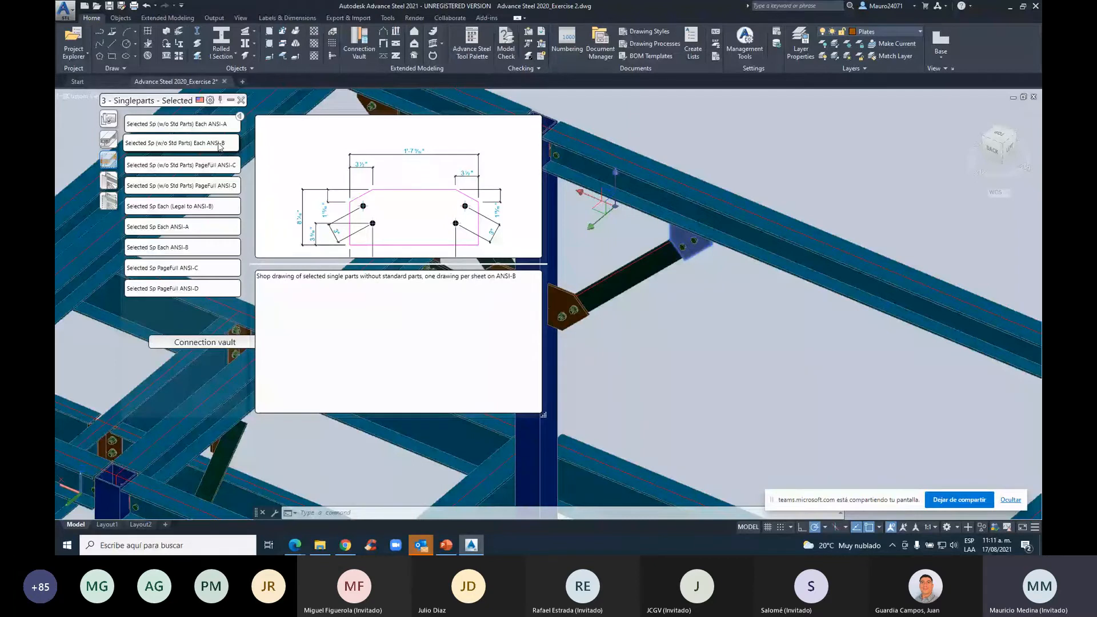
Create shop drawings of the selected plates with Selected Sp (w/o Std Parts) Each ANSI-B and preview the p1000 and p1012 sheets
left_click(220, 145)
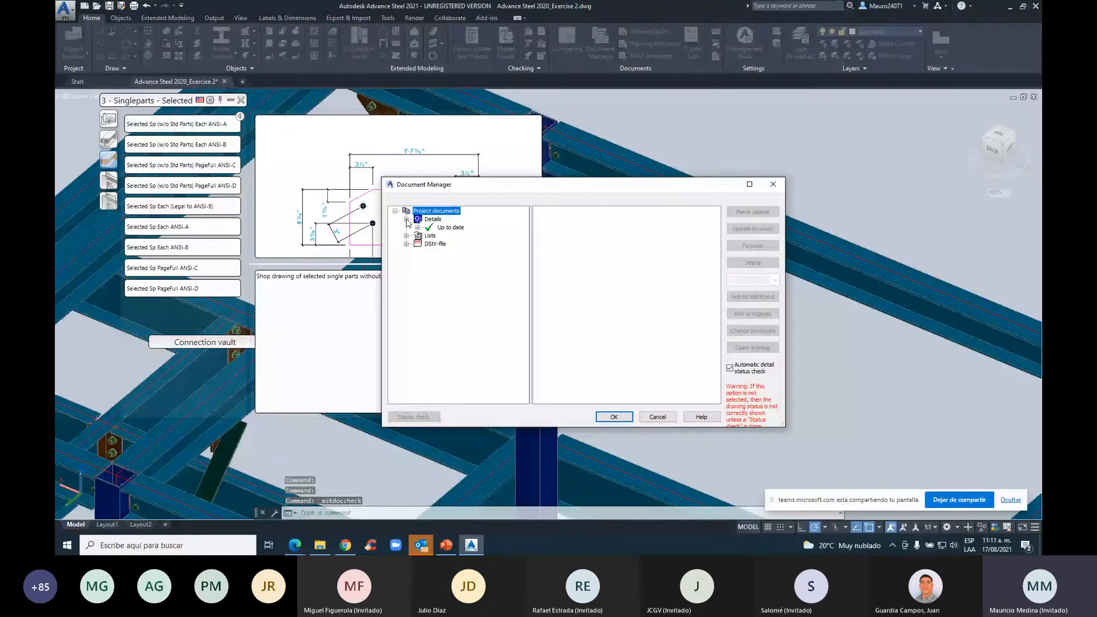
left_click(417, 228)
left_click(481, 236)
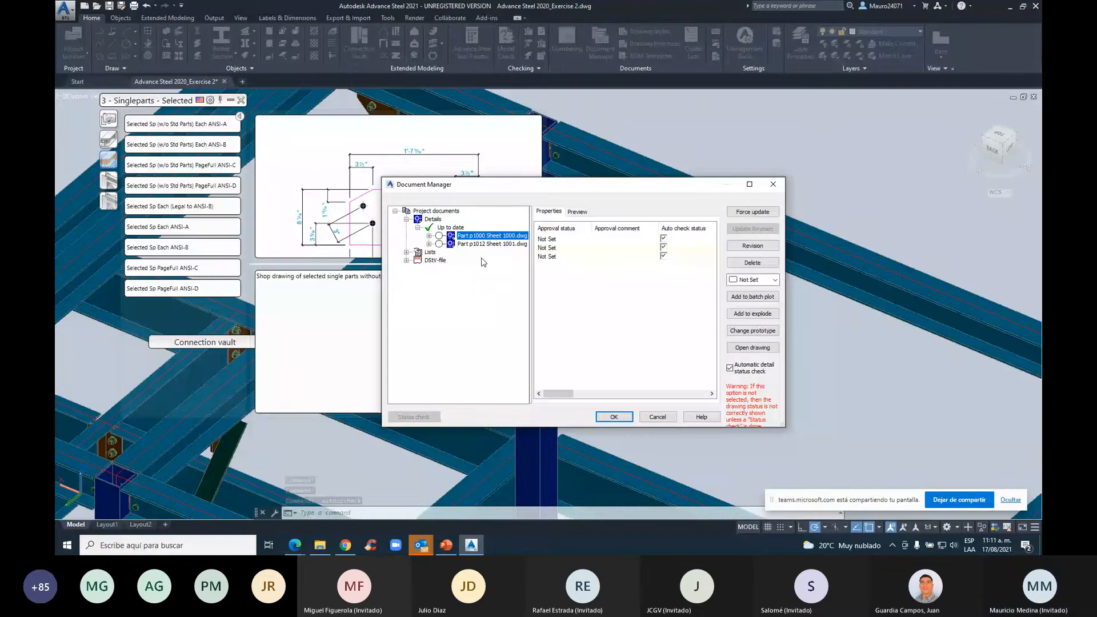
left_click(577, 212)
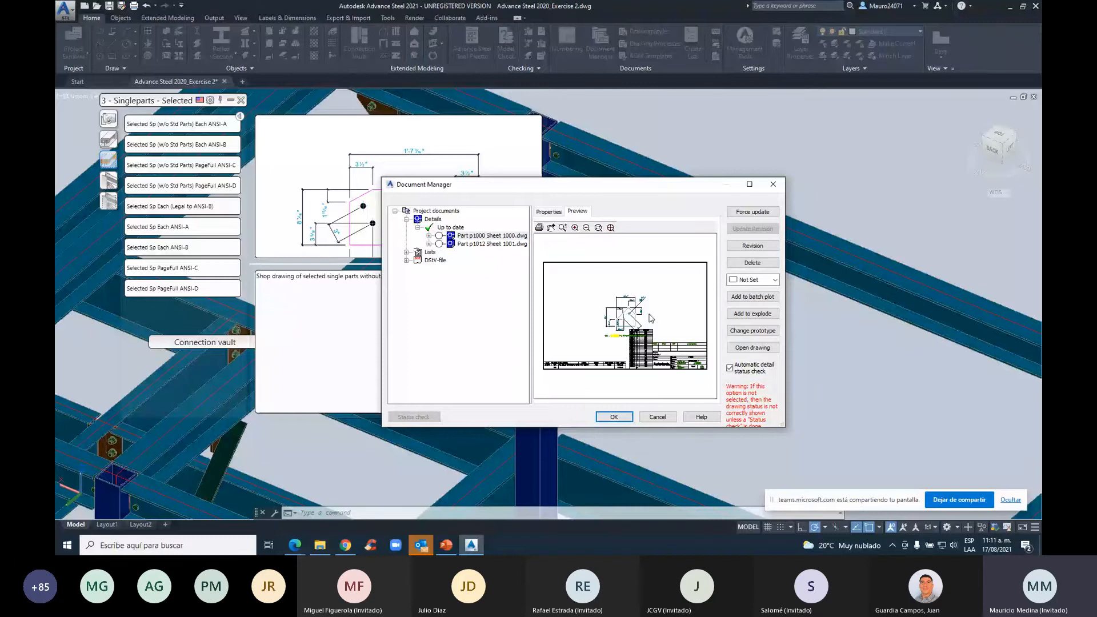
left_click(492, 244)
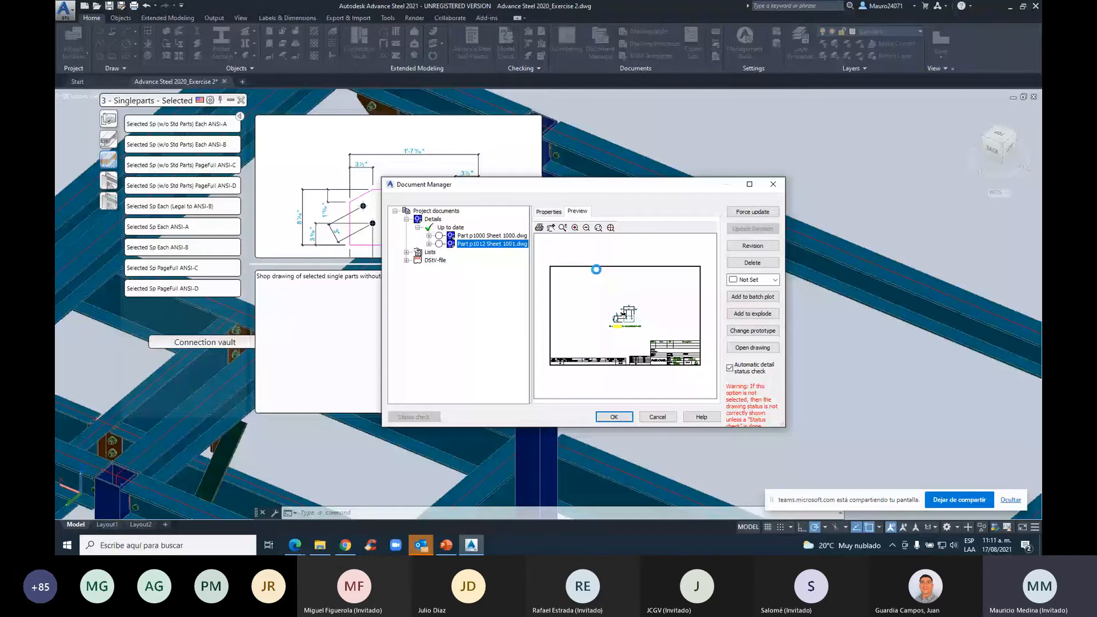
left_click(491, 236)
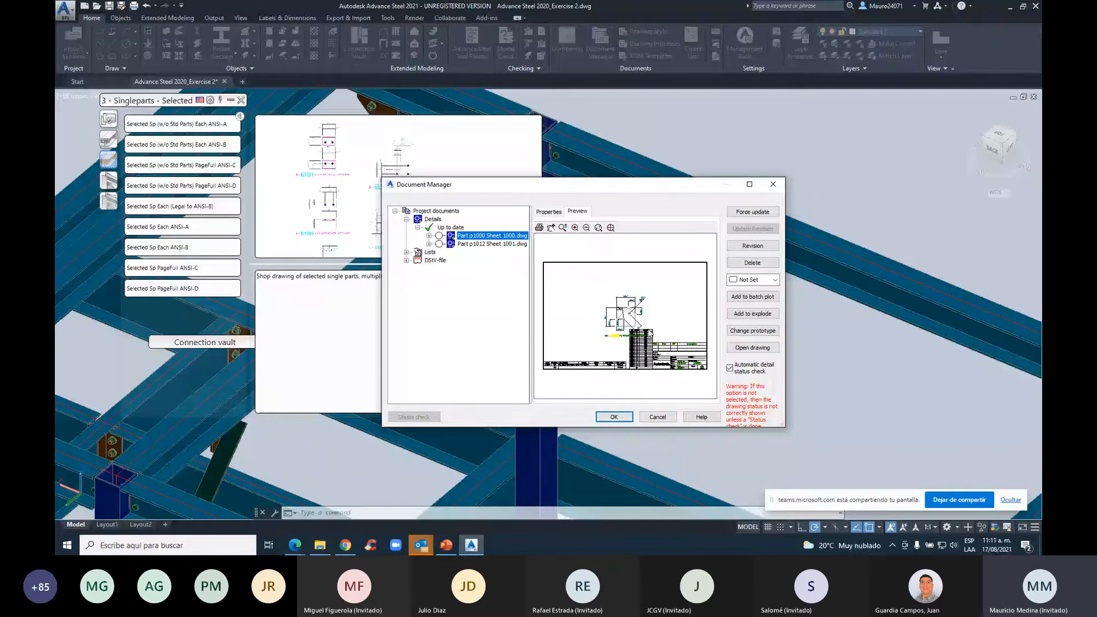
Open Part p1000 Sheet 1000.dwg, dismiss the process palette, and move the plate detail up and left, clear of the assembly table
left_click(752, 348)
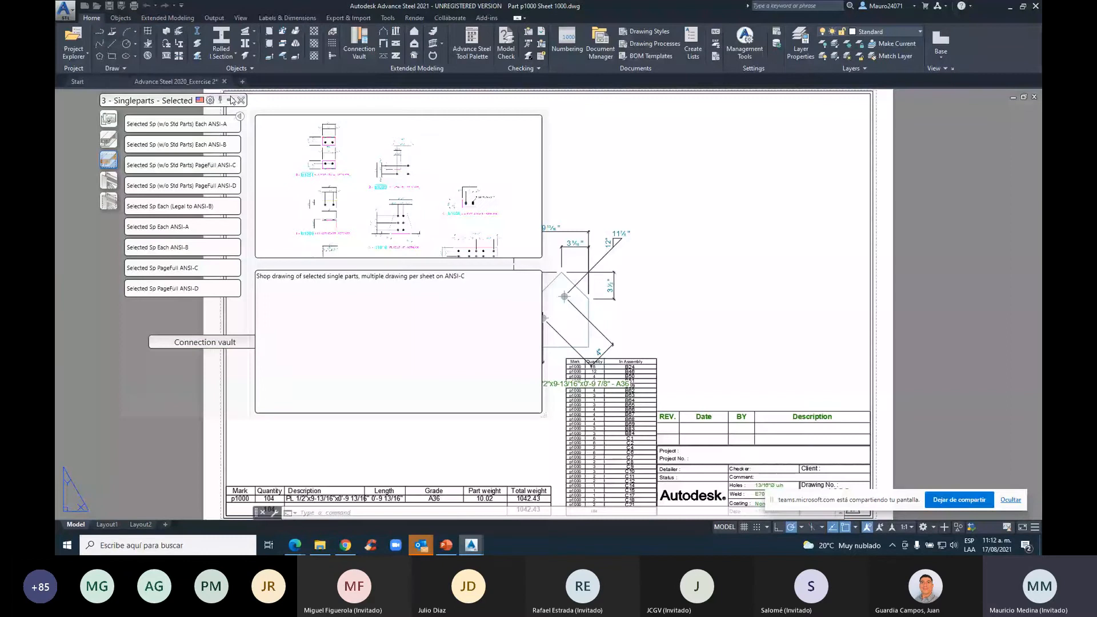
left_click(240, 100)
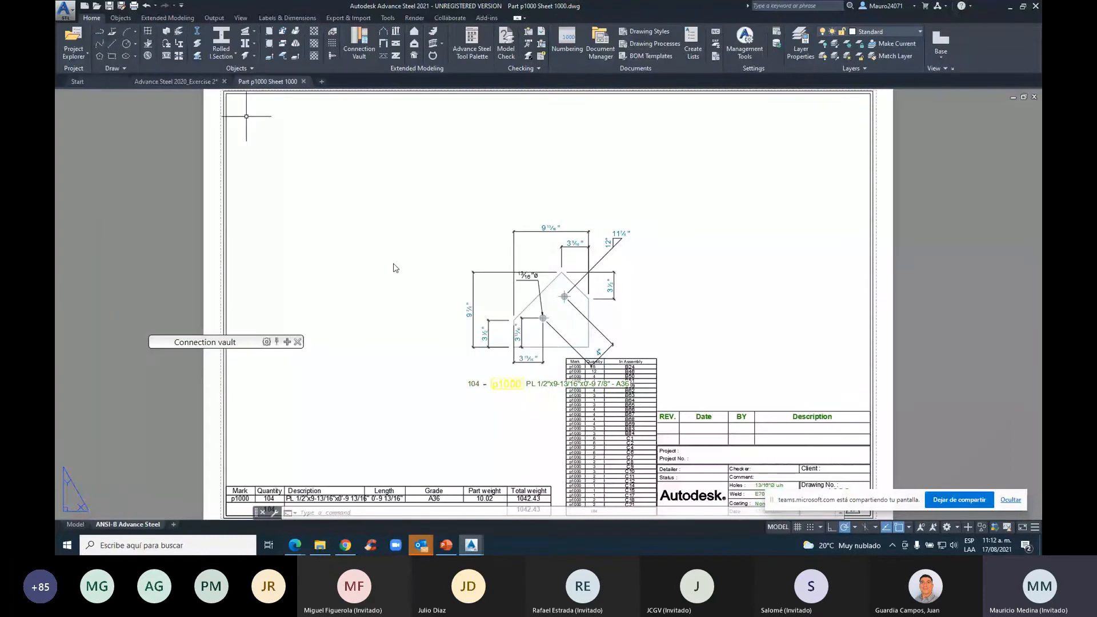
middle_click_drag(486, 388, 460, 349)
left_click(446, 351)
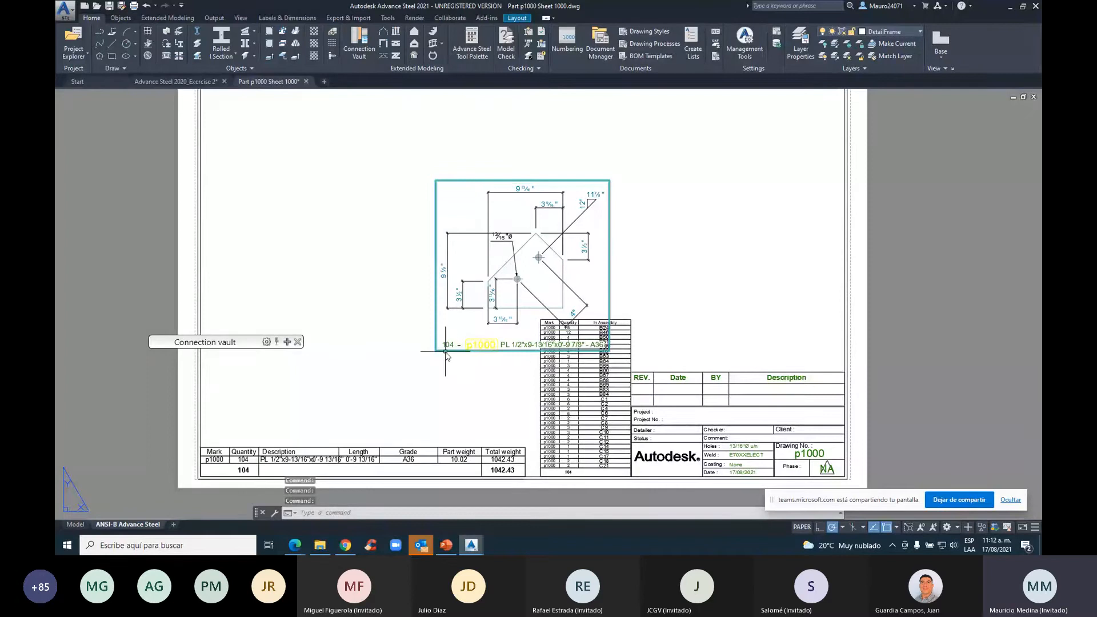
type("m")
key("Return")
left_click(445, 351)
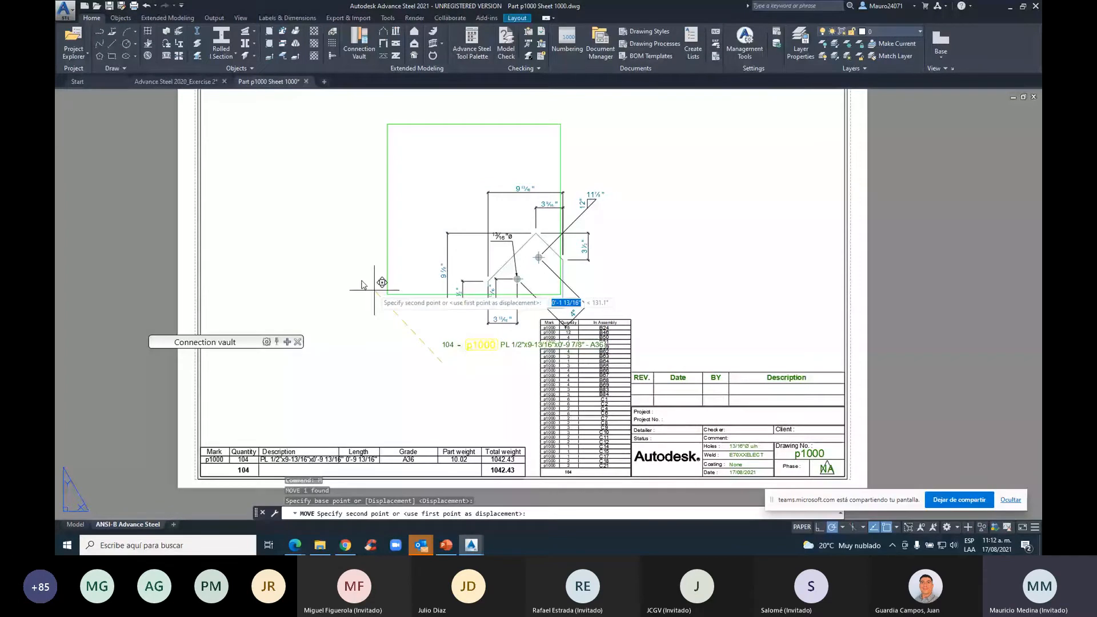
left_click(374, 290)
Examine the p1000 sheet's material list, quantity-per-assembly table, plate dimensions and title block
middle_click_drag(221, 459, 358, 329)
scroll(357, 329, "up", 6)
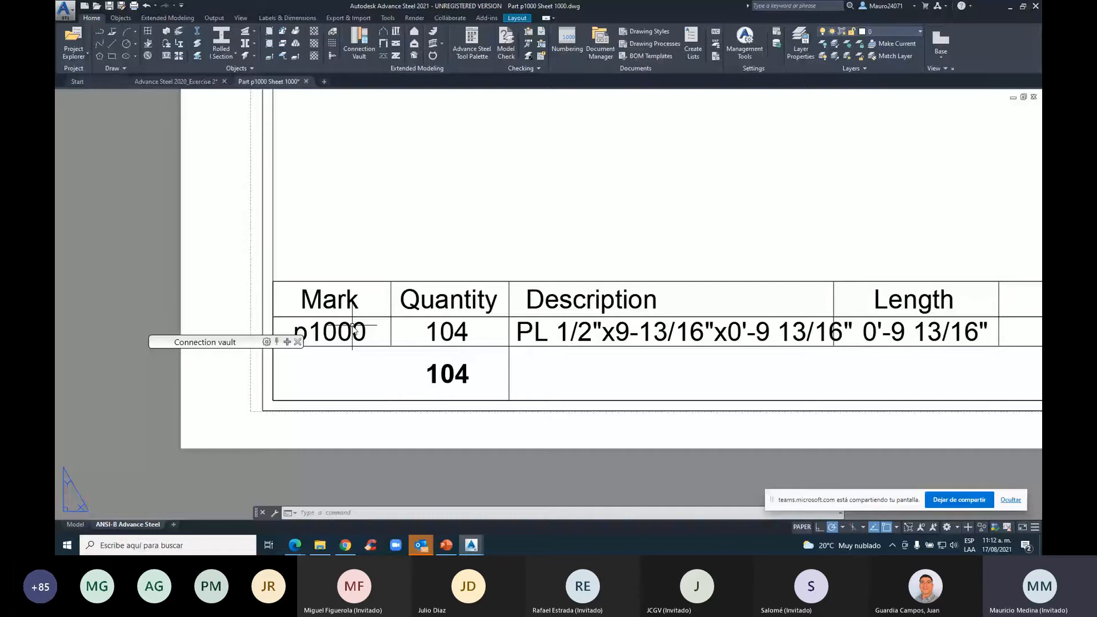
scroll(351, 308, "down", 5)
middle_click_drag(551, 298, 875, 321)
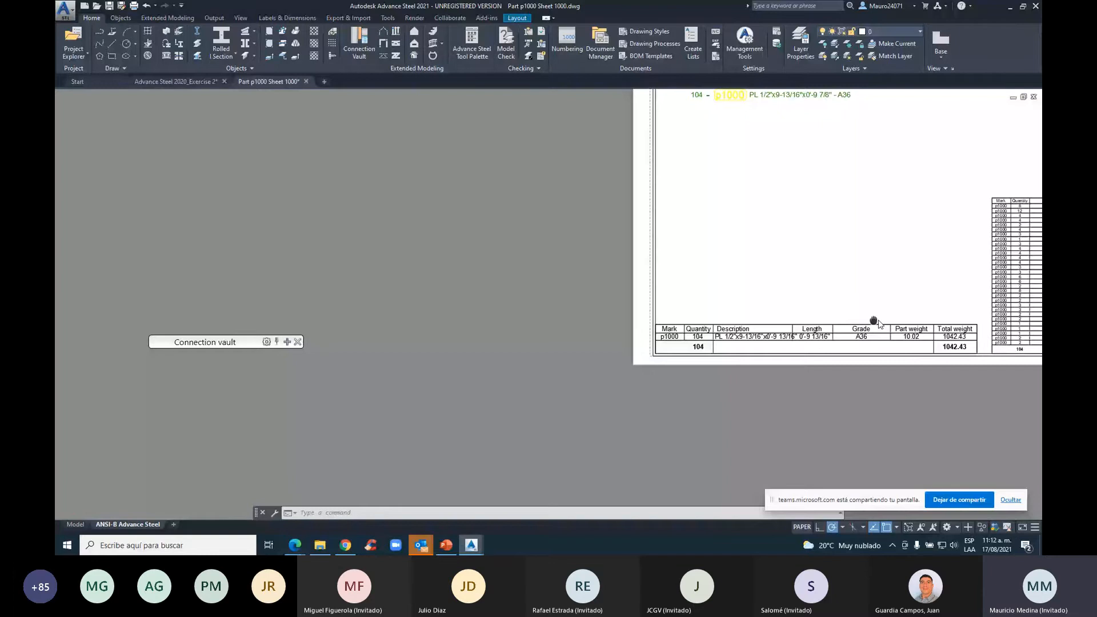
middle_click_drag(874, 321, 479, 347)
scroll(638, 299, "up", 4)
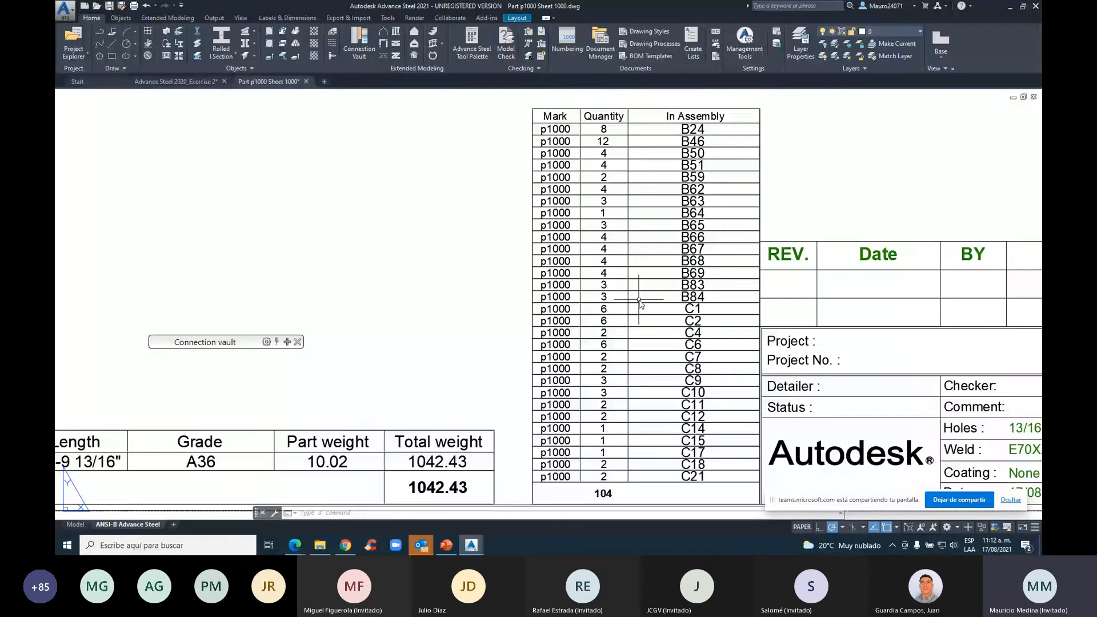
scroll(639, 303, "down", 6)
scroll(682, 407, "up", 2)
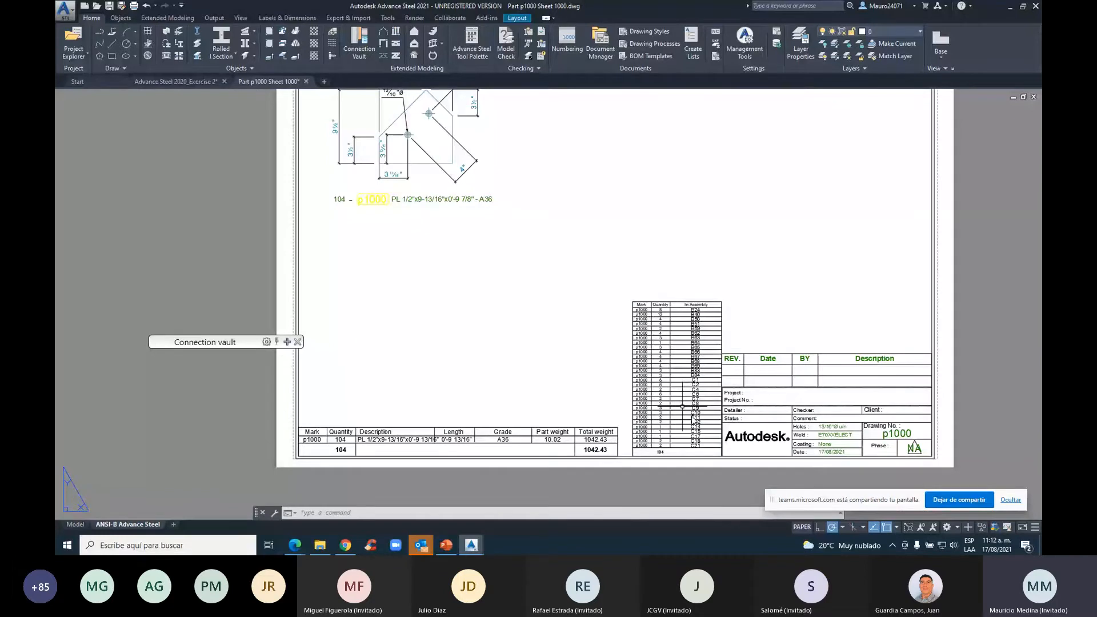
scroll(657, 401, "up", 2)
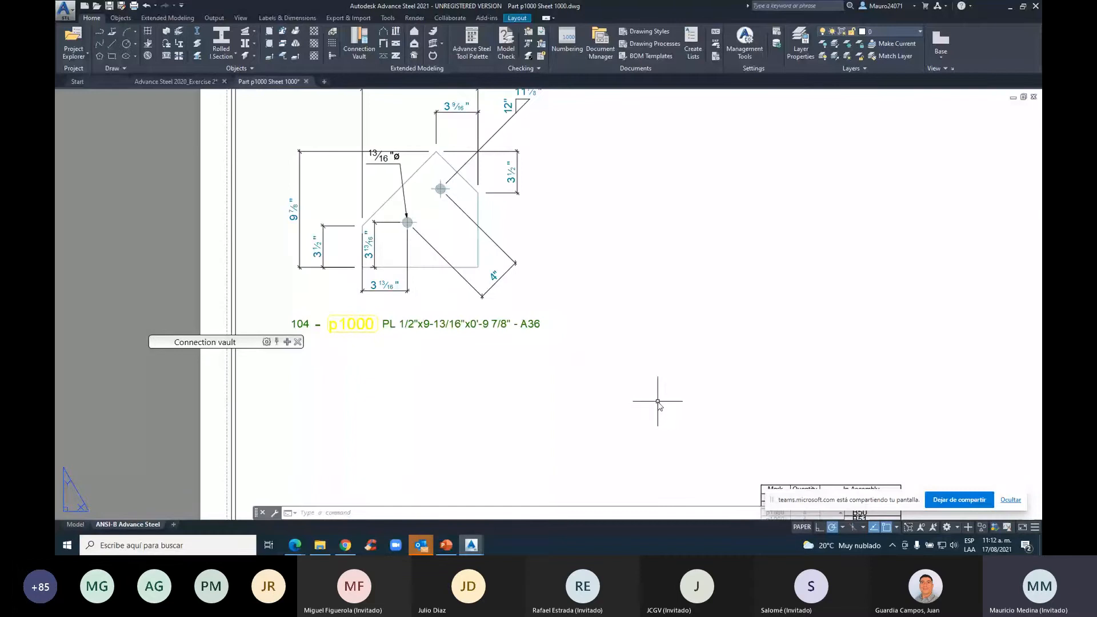
scroll(657, 402, "down", 3)
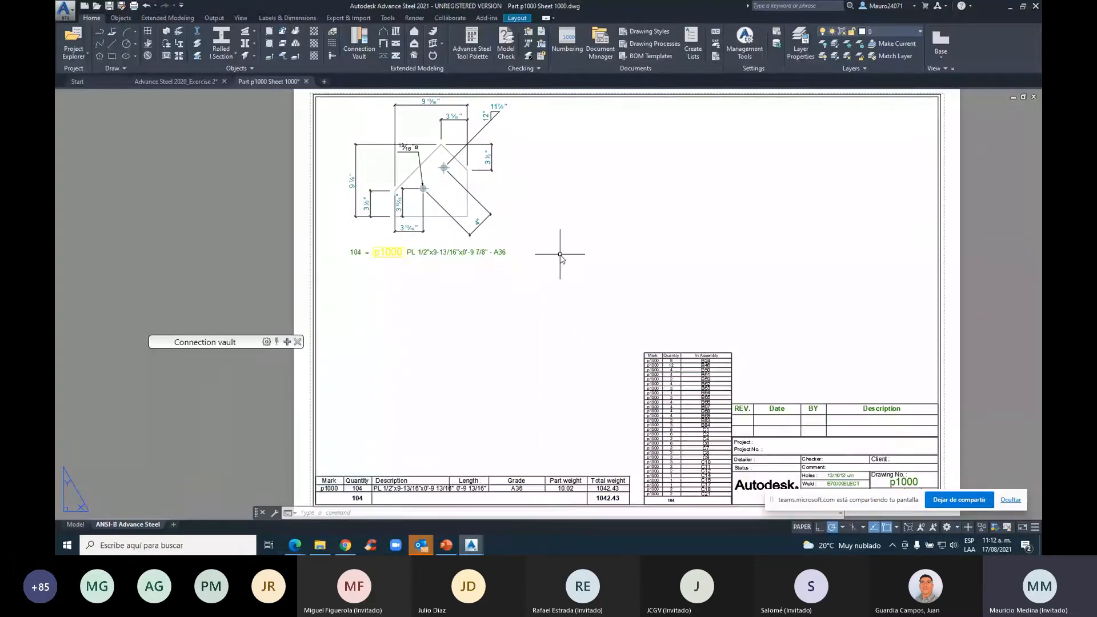
scroll(566, 247, "up", 1)
left_click(649, 389)
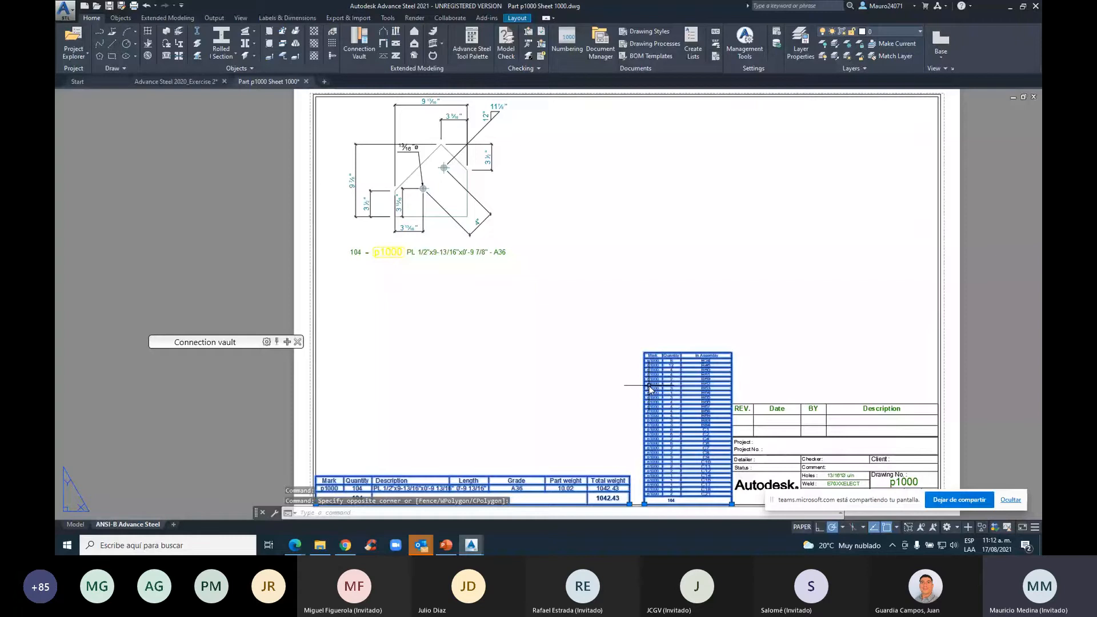
key("Escape")
key("Escape")
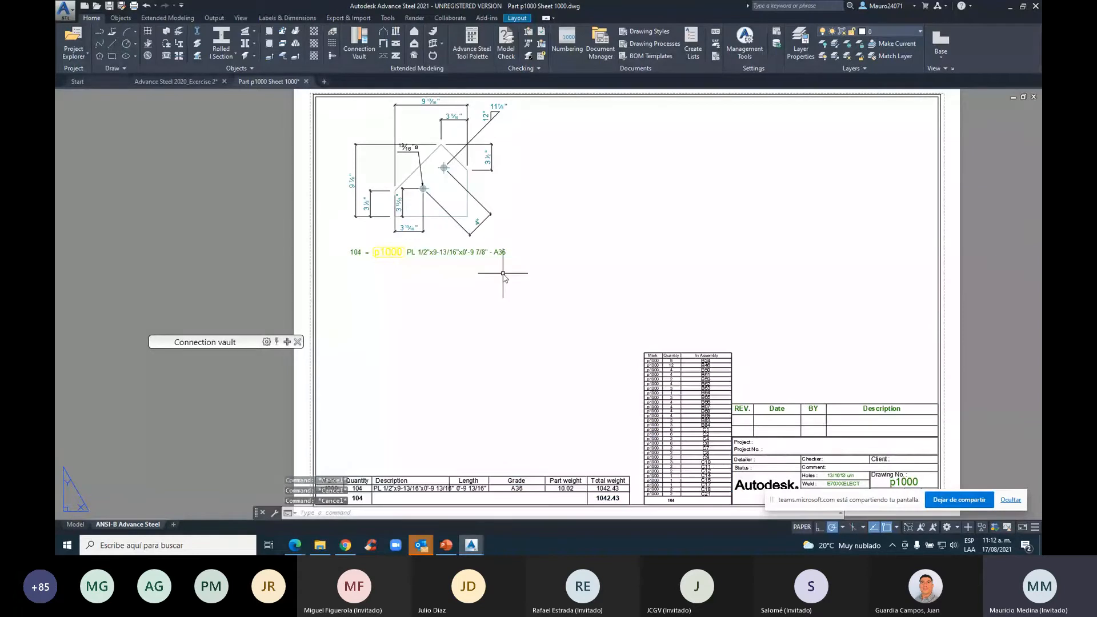
Review the user's GA 3D View and Singlepart drawing styles, the model object selection options and the dimension requests
left_click(214, 17)
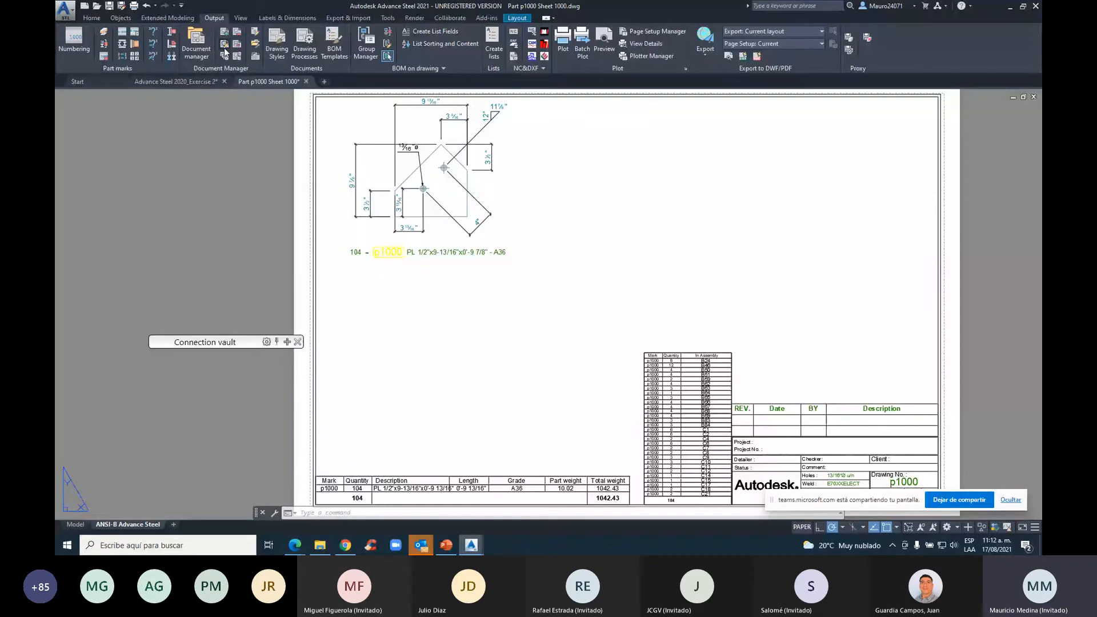
left_click(225, 48)
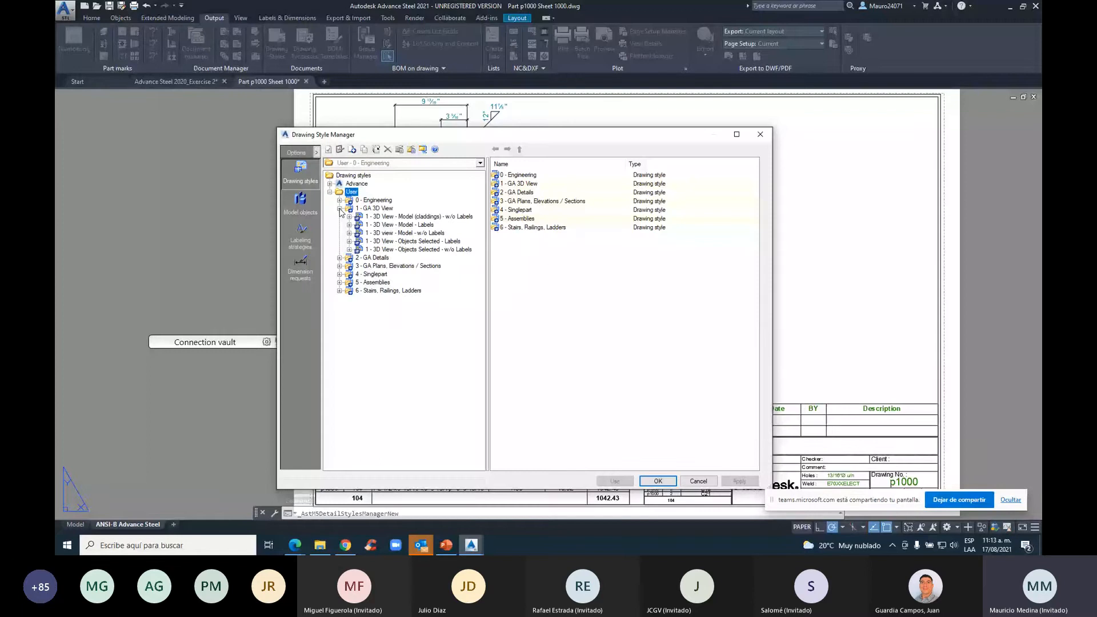
left_click(342, 209)
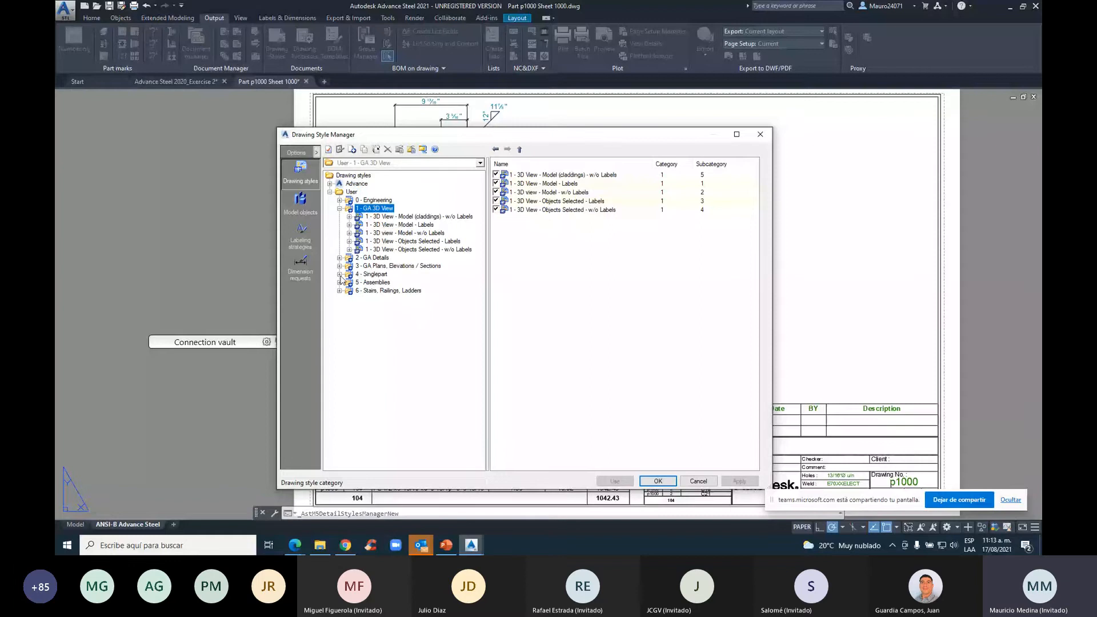
left_click(340, 275)
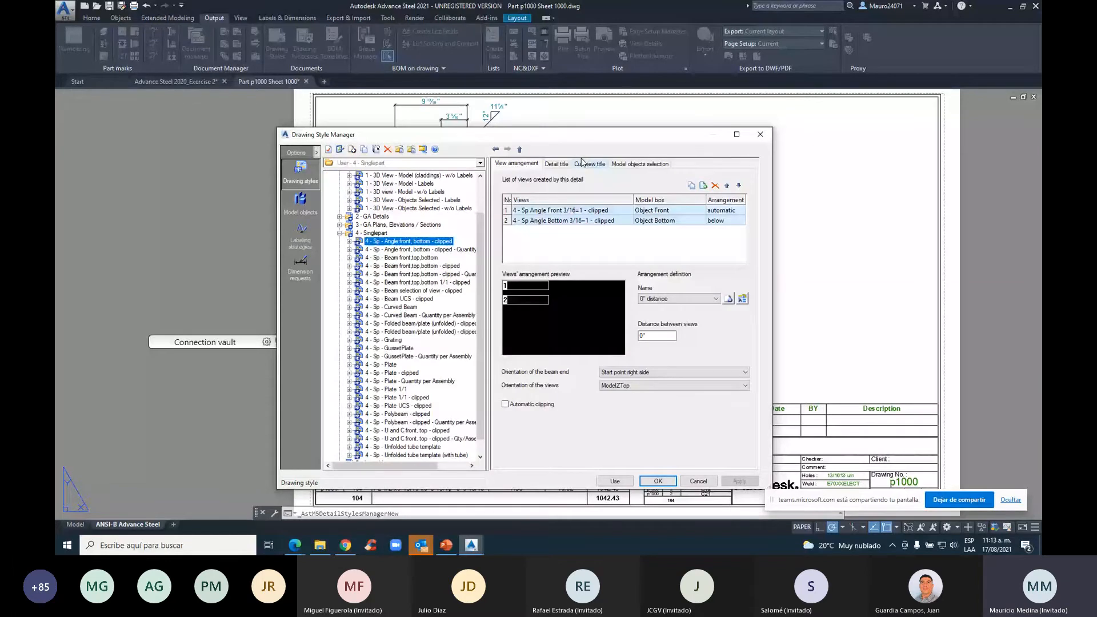
left_click(652, 164)
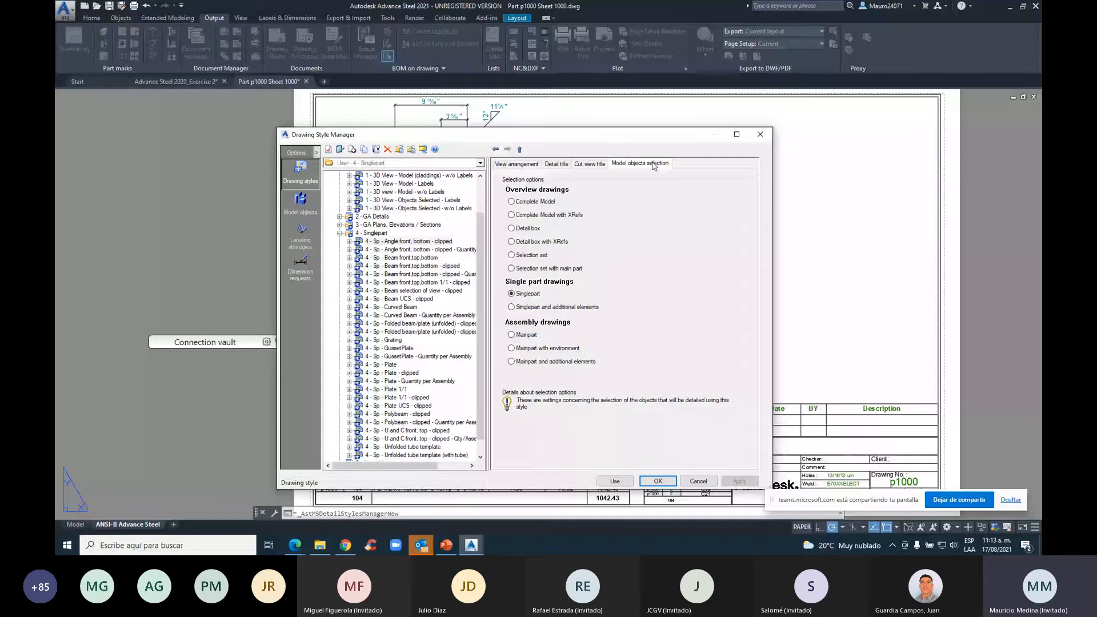
left_click(295, 274)
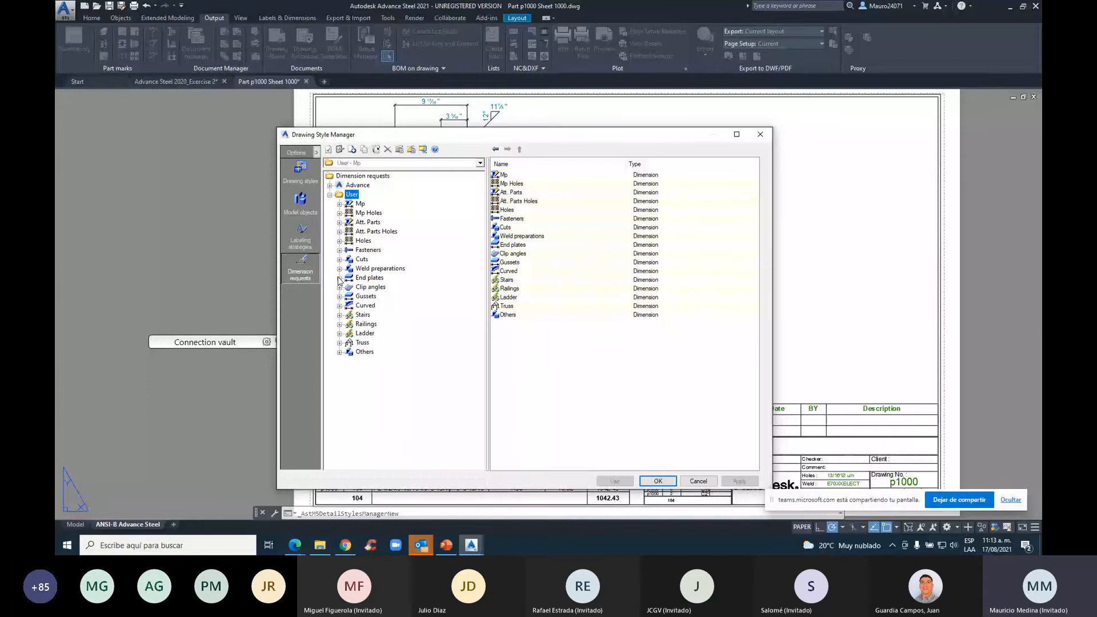
left_click(759, 134)
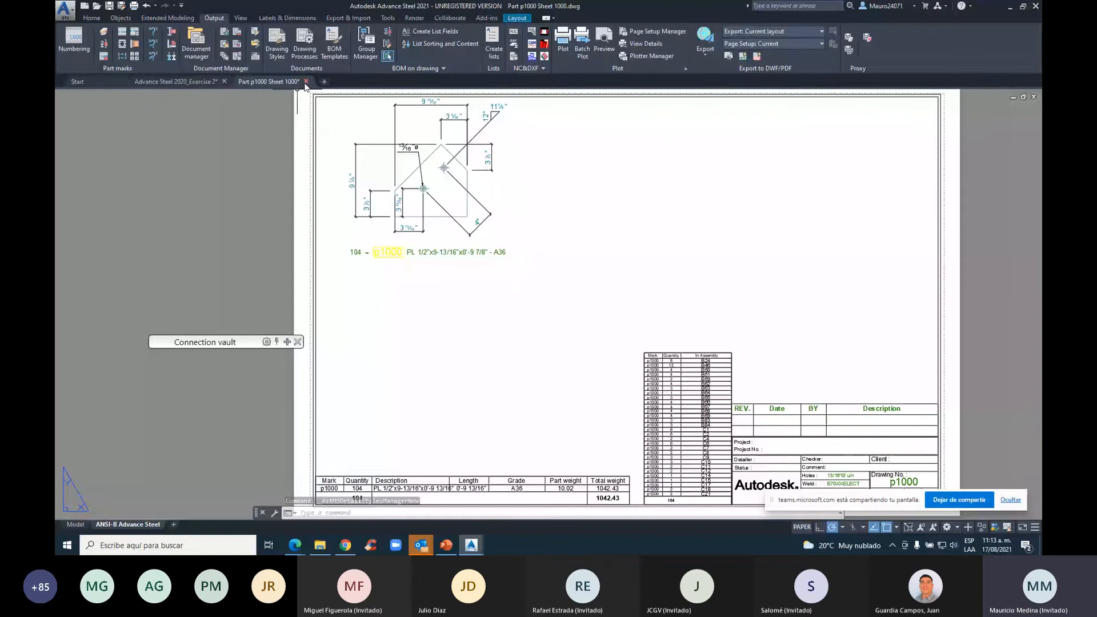
Close the p1000 plate drawing and bring the whole structure into view in the model
left_click(305, 82)
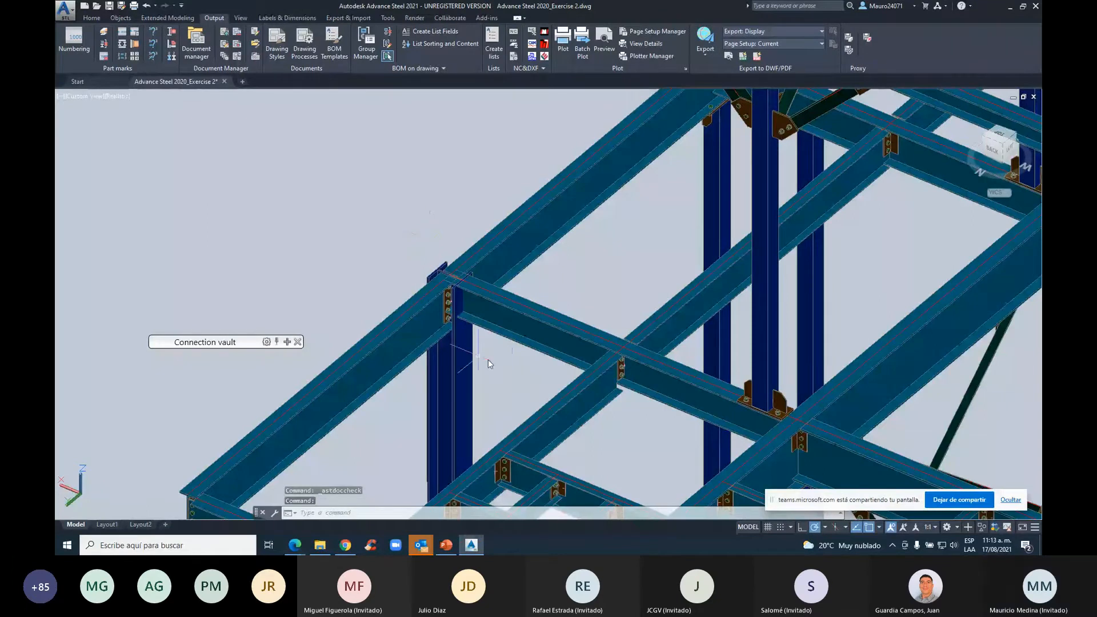
scroll(488, 359, "down", 6)
middle_click_drag(488, 359, 484, 223)
scroll(484, 223, "down", 5)
left_click(656, 390)
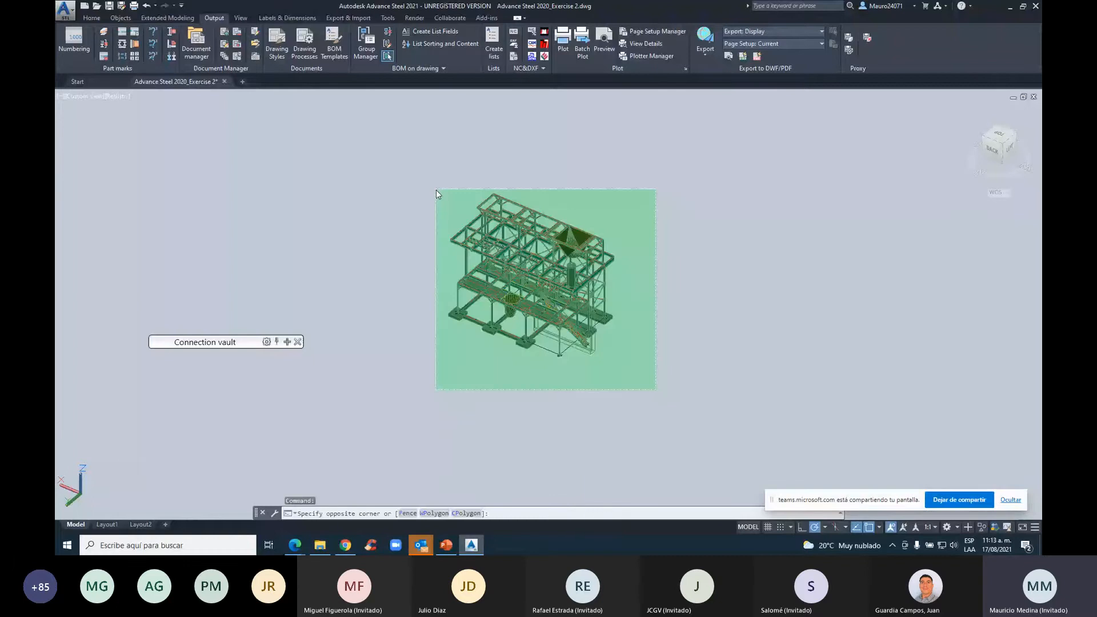
left_click(436, 189)
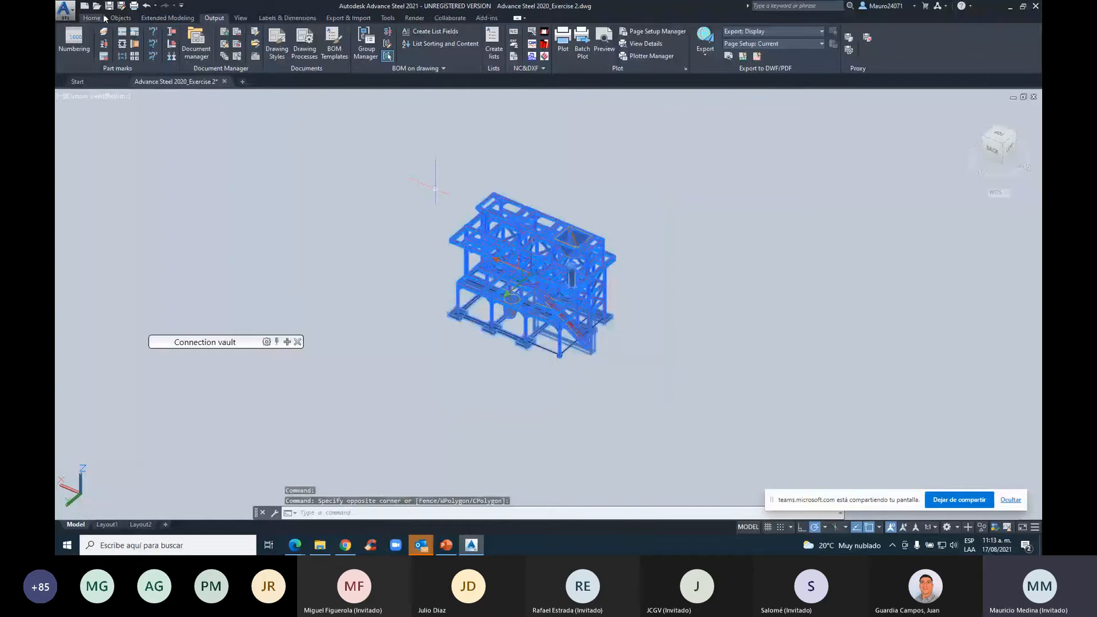
left_click(104, 17)
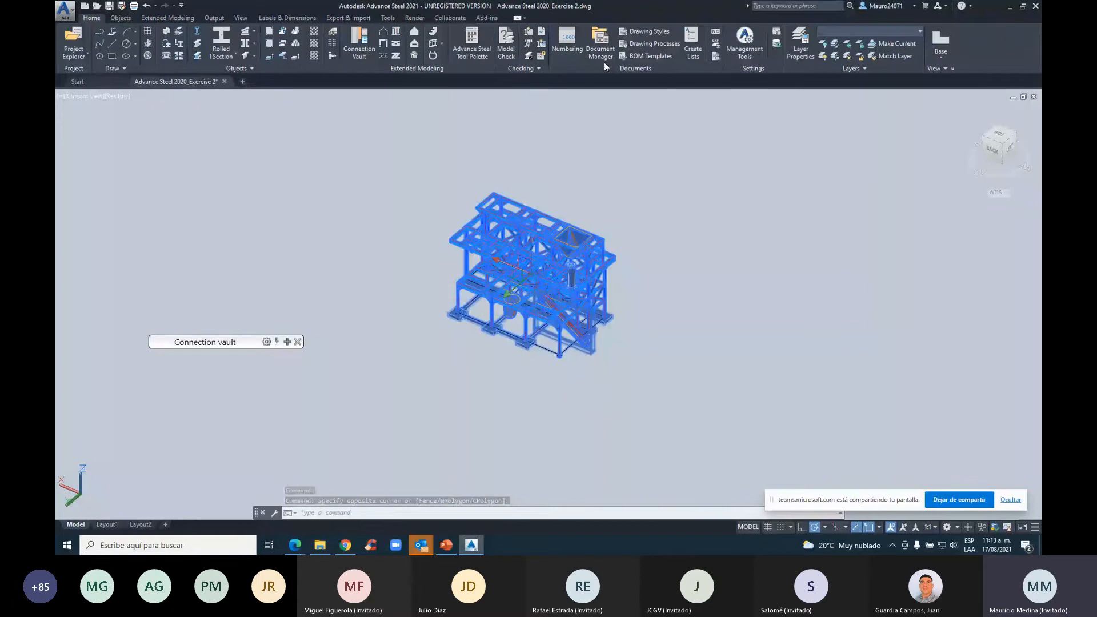
key("Escape")
key("Escape")
key("Escape")
Select the outer column together with the beams that meet at its top
middle_click_drag(514, 228, 567, 304)
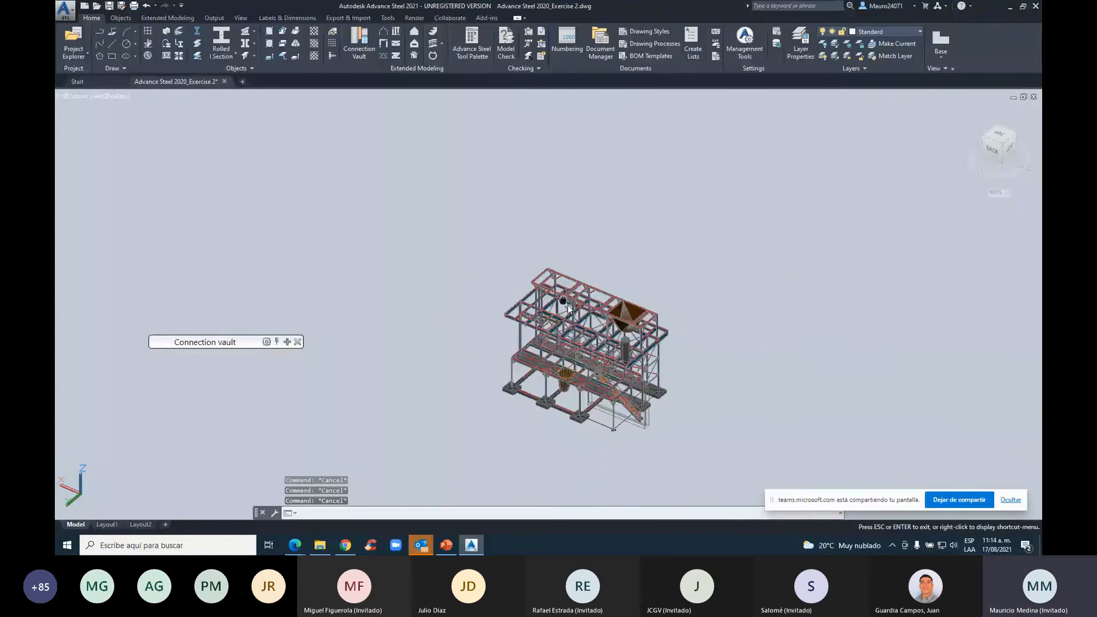
scroll(567, 304, "up", 5)
left_click(445, 235)
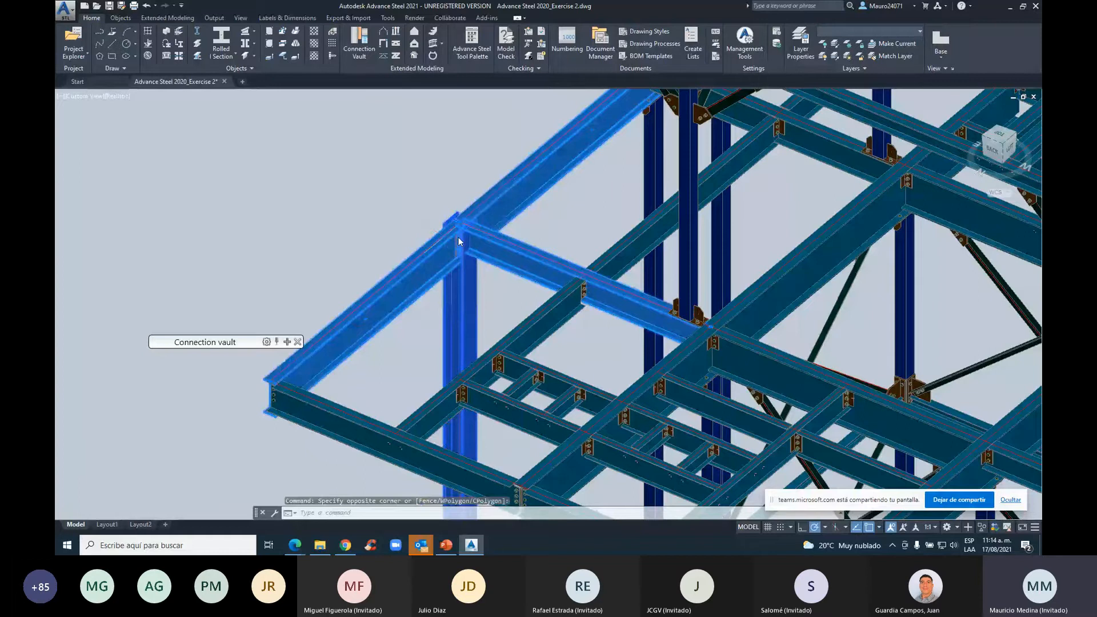
scroll(458, 238, "up", 2)
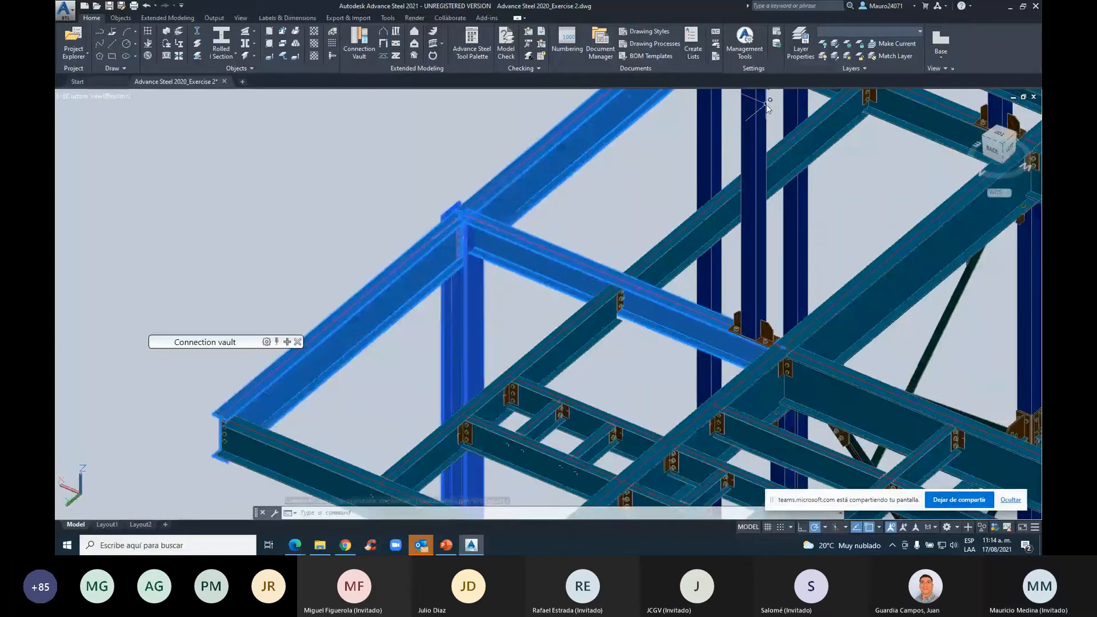
Create shop drawings of all assemblies with the All Assemblies Each ANSI-C process and show the start of the resulting sheet list
left_click(653, 44)
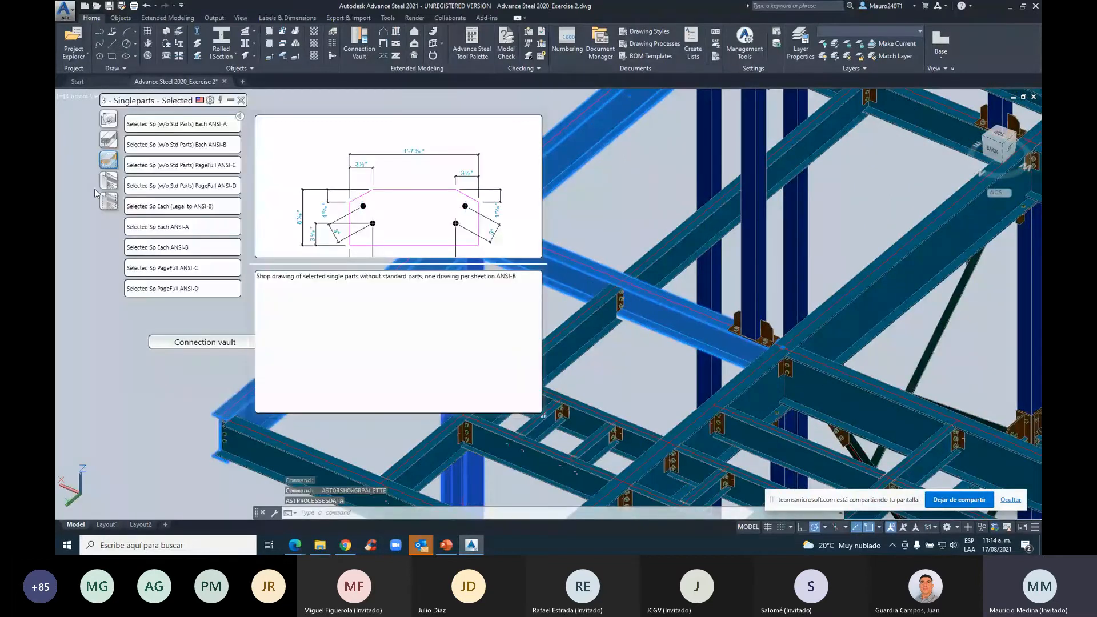
left_click(108, 181)
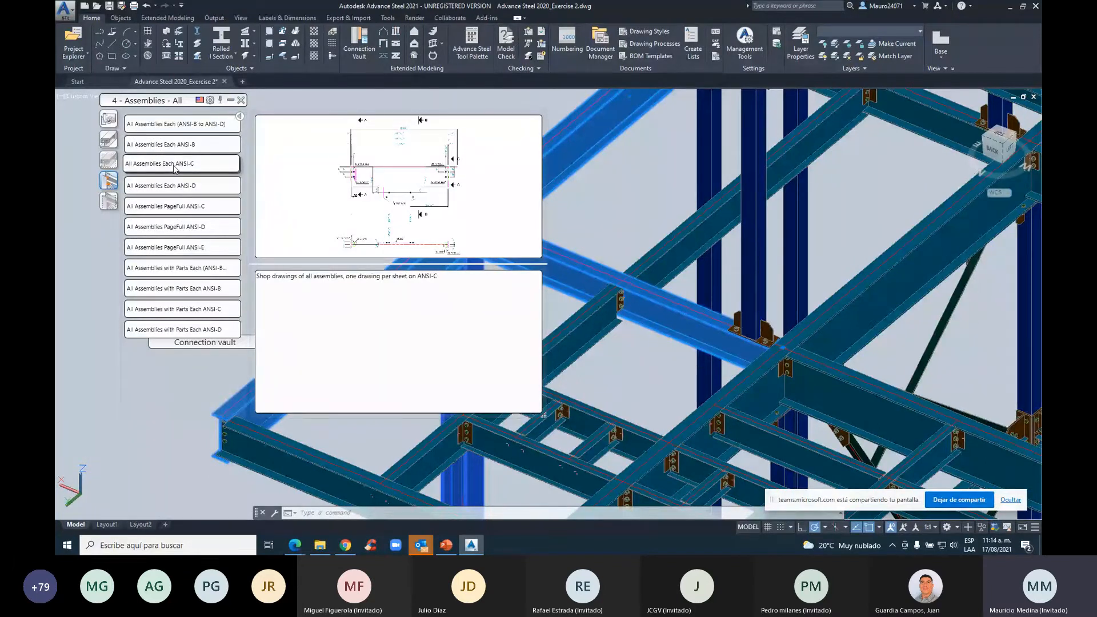
left_click(174, 164)
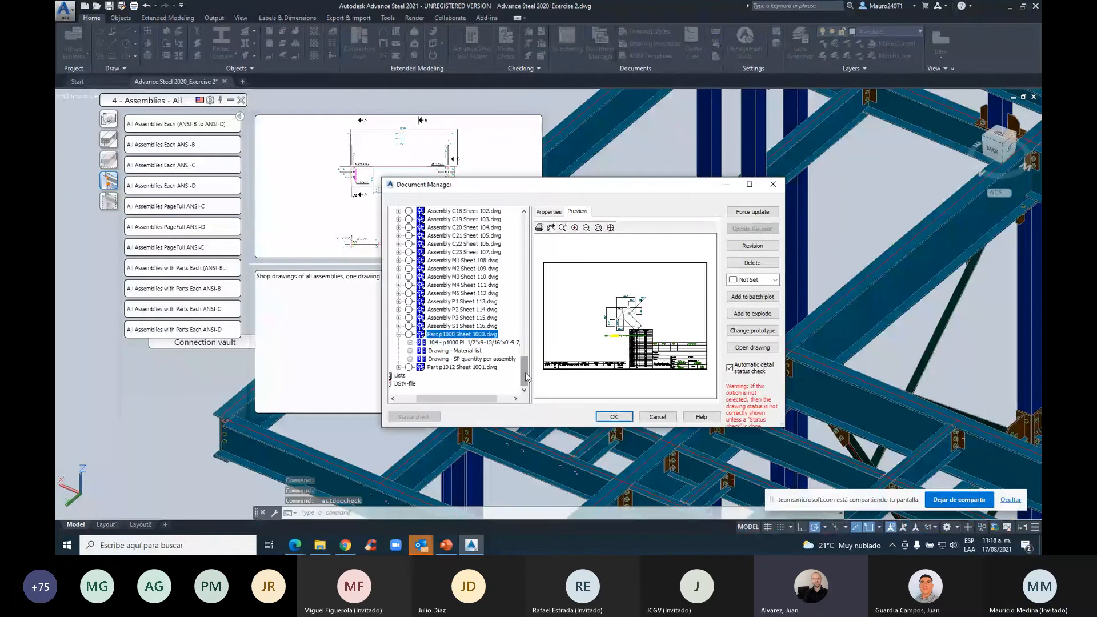
left_click_drag(525, 377, 540, 238)
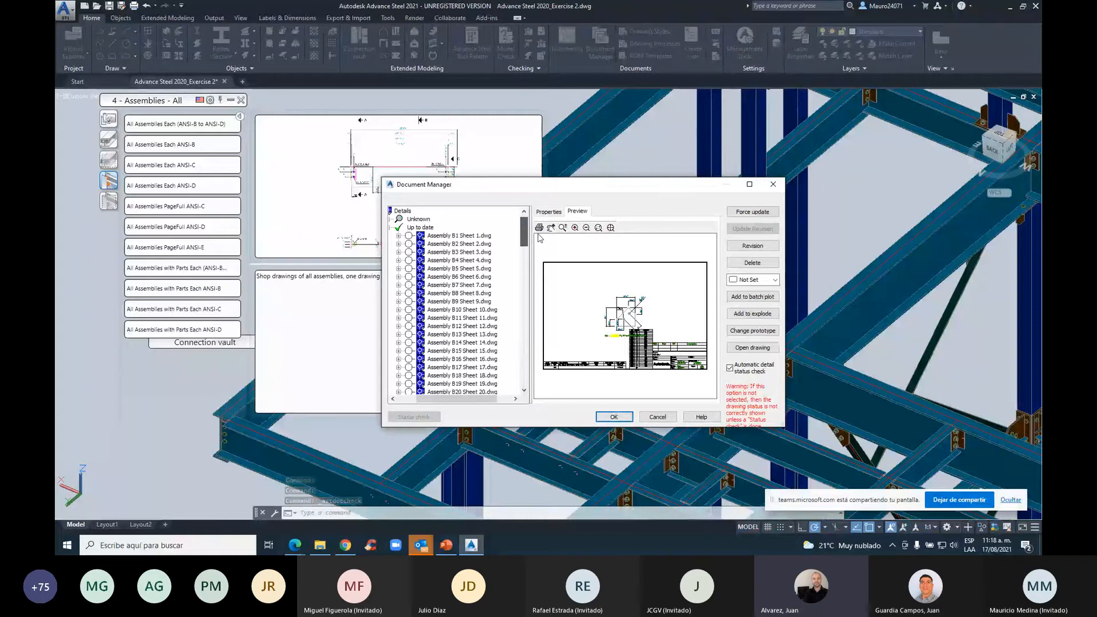
Preview the assembly drawings B1 to B4 in the Document Manager and close it
left_click_drag(539, 238, 538, 228)
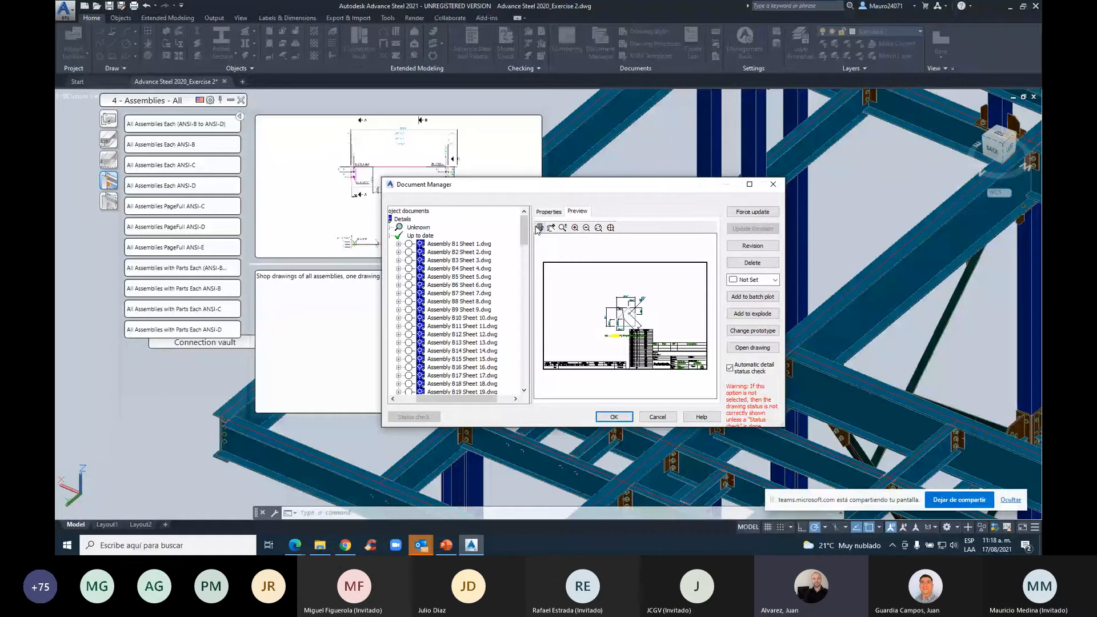
left_click(481, 244)
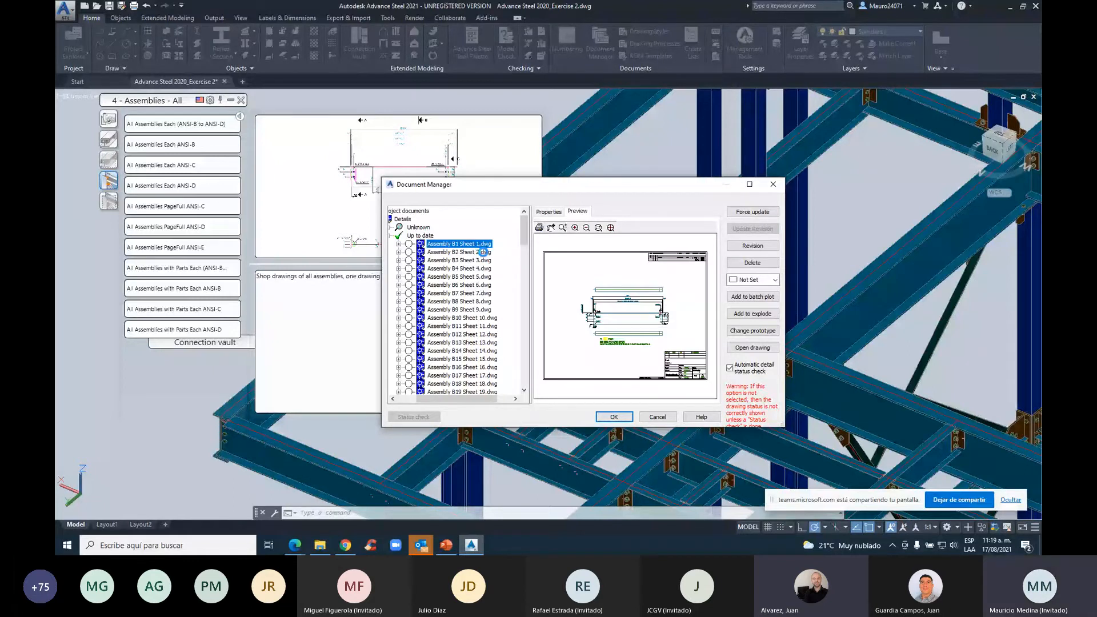
left_click(483, 251)
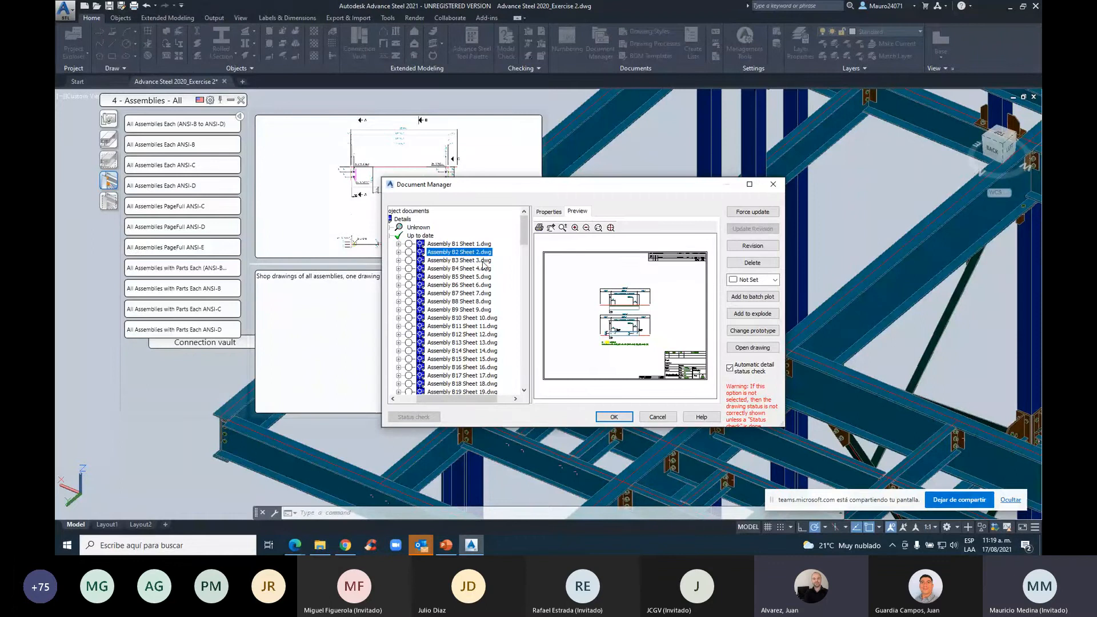
left_click(482, 261)
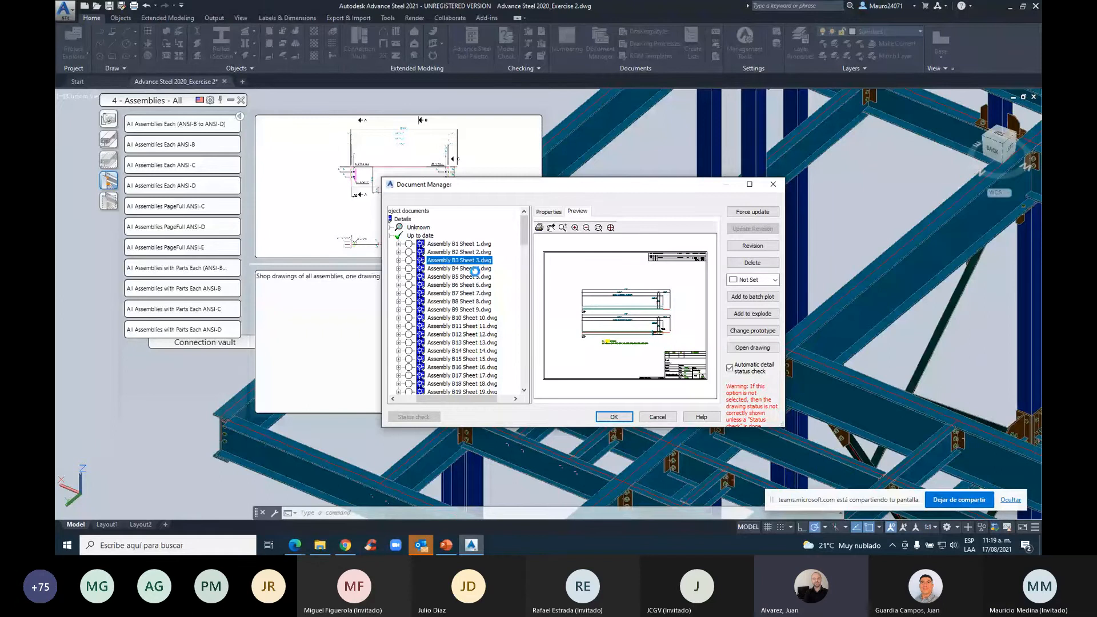
left_click(475, 269)
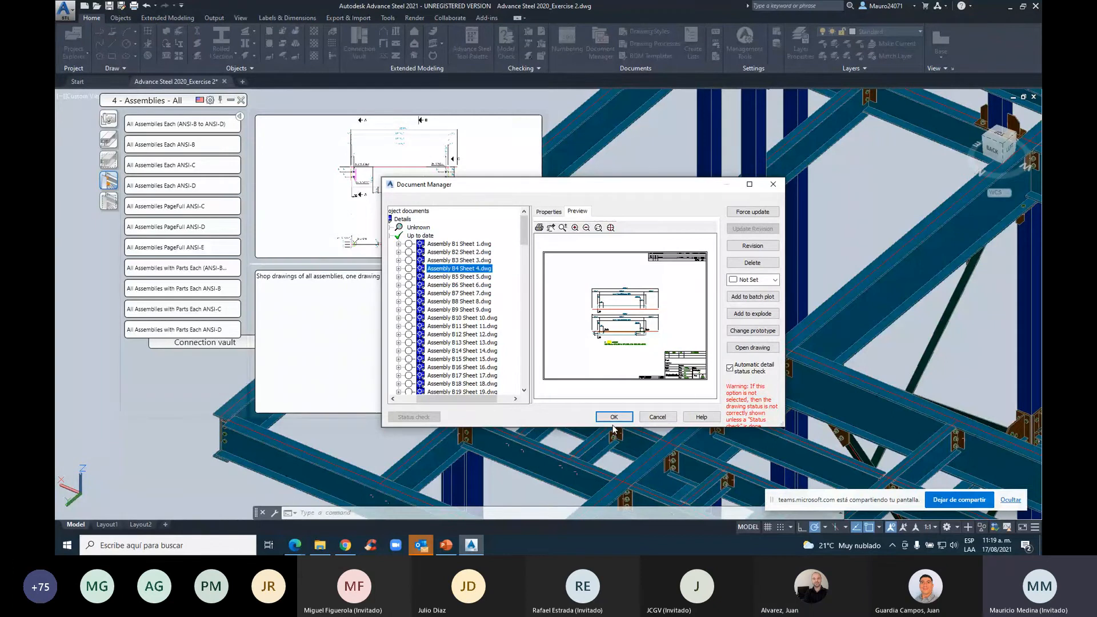
left_click(773, 185)
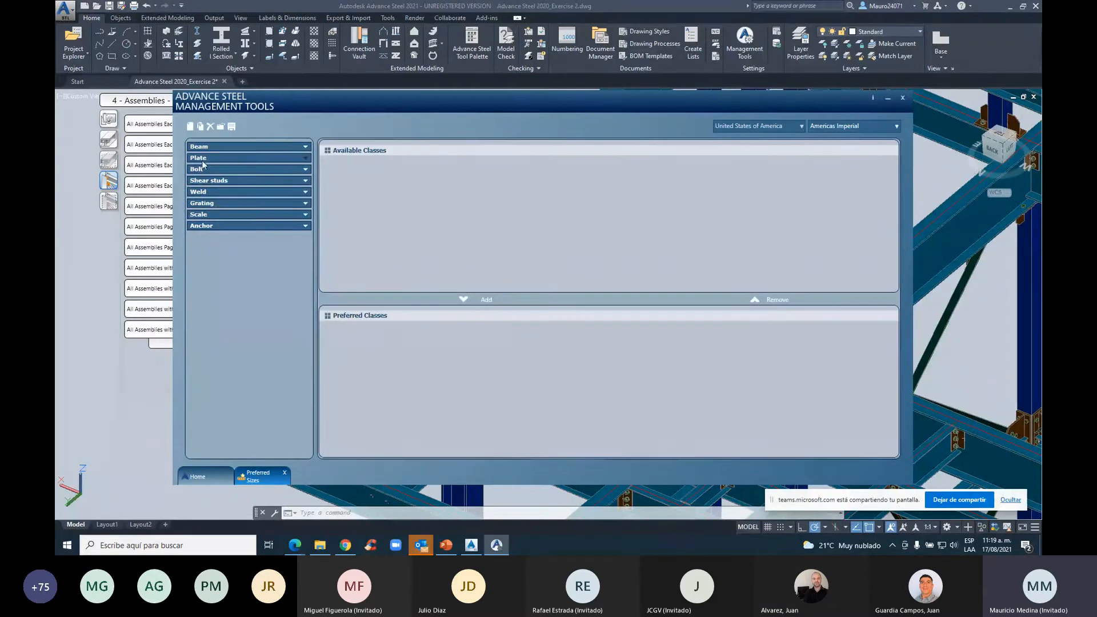
Review the plate settings and the A G Brown - Plates beam section classes under Preferred Sizes, and close the Management Tools
left_click(206, 160)
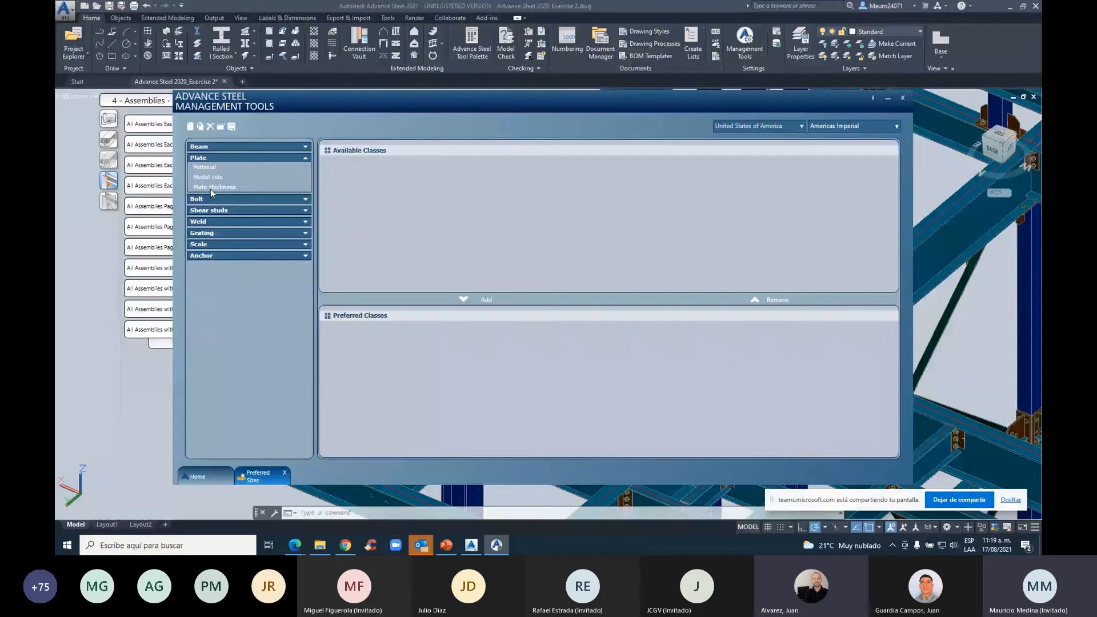
left_click(224, 146)
left_click(222, 220)
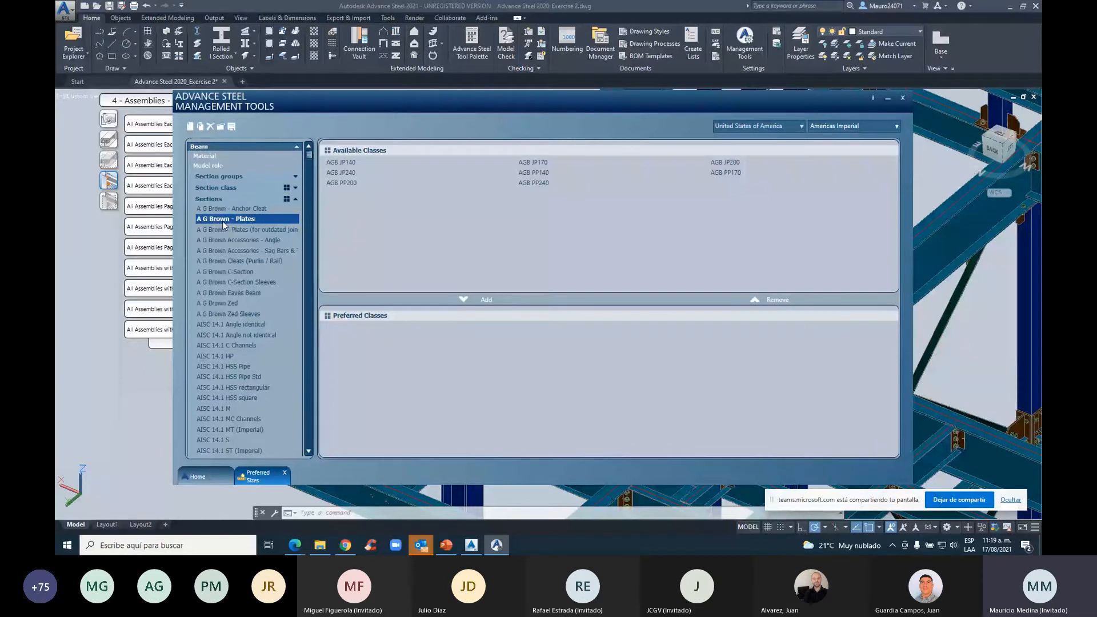
left_click(902, 99)
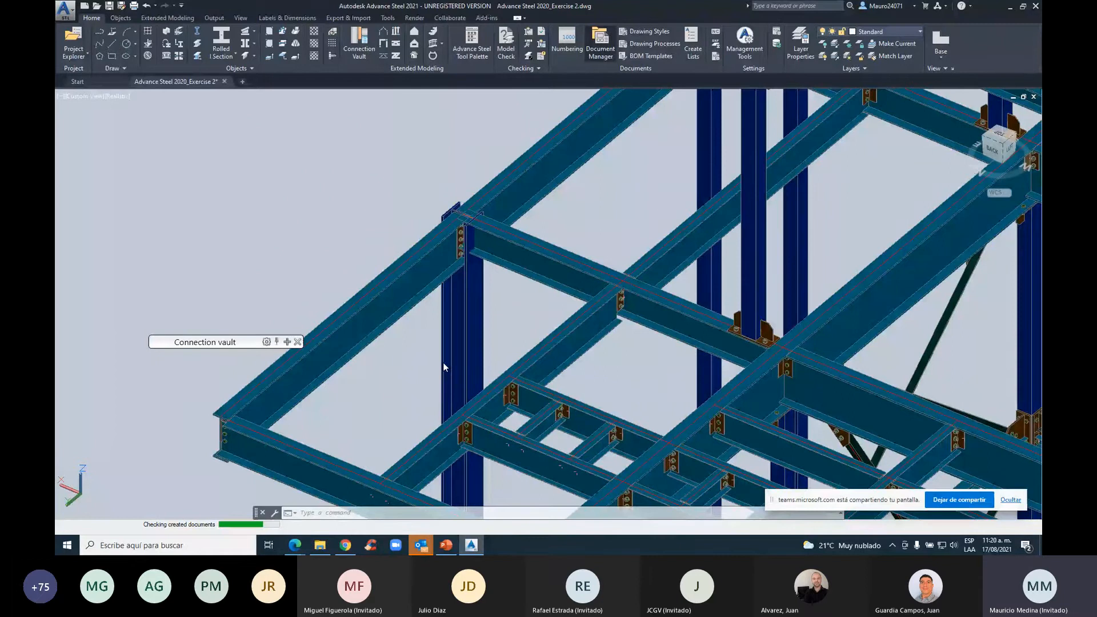
List the detail drawings with Unknown status in the Document Manager and widen the document tree to show the full sheet names
left_click(406, 219)
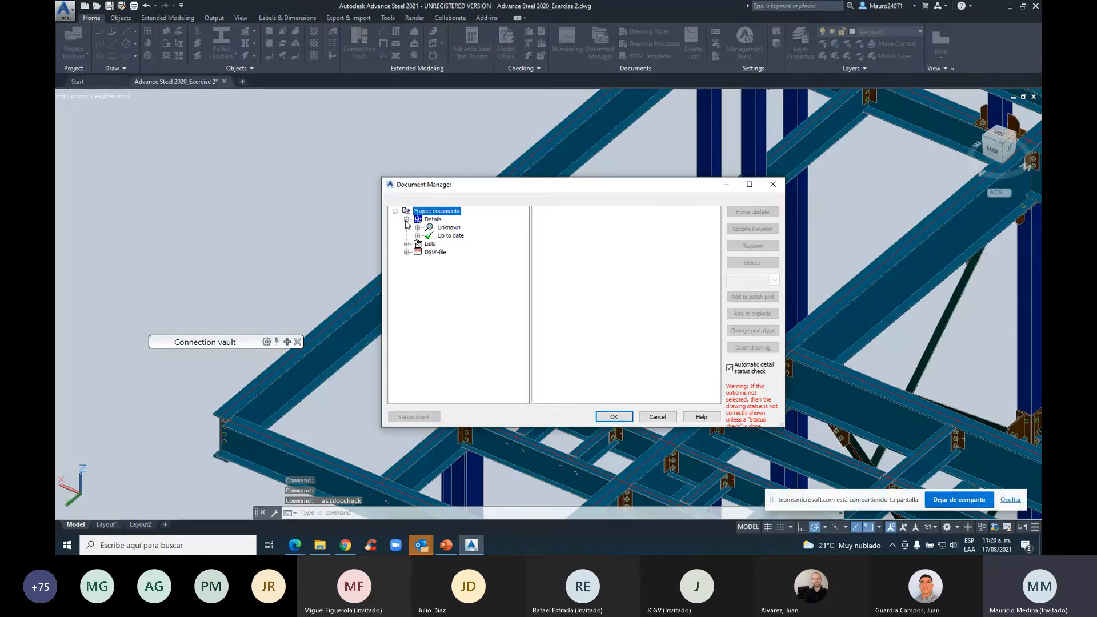
left_click(417, 227)
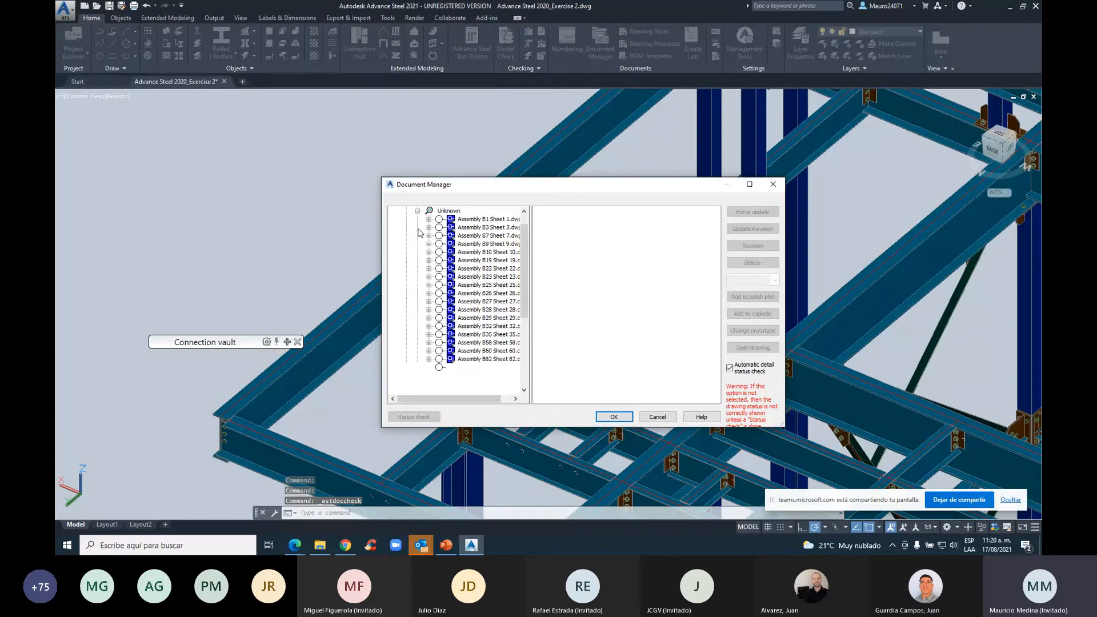
left_click_drag(530, 346, 553, 346)
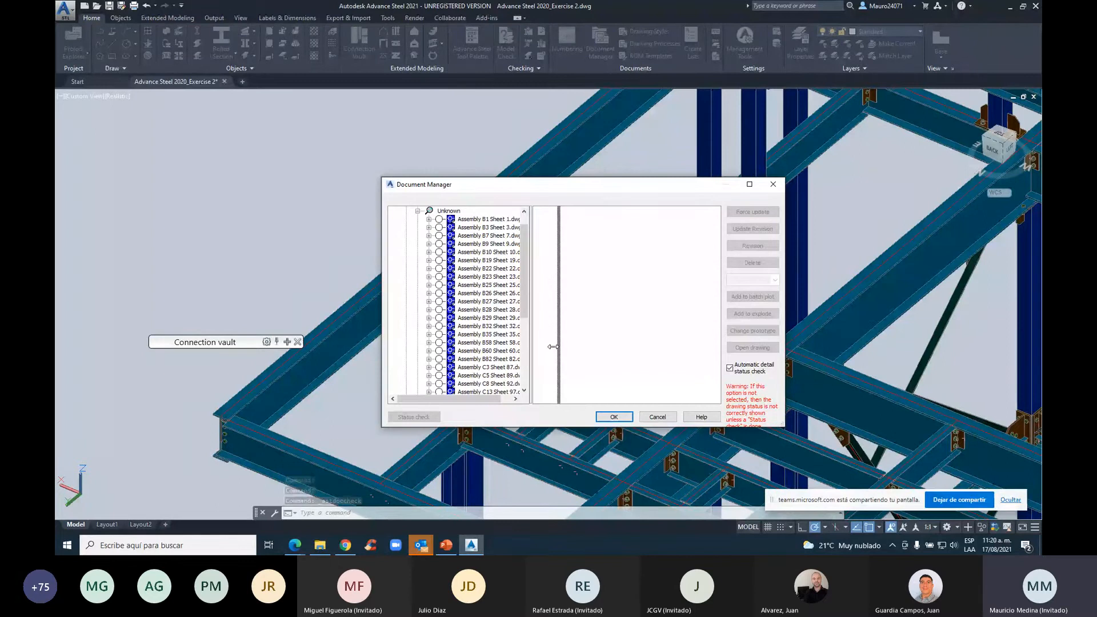
left_click_drag(553, 346, 570, 346)
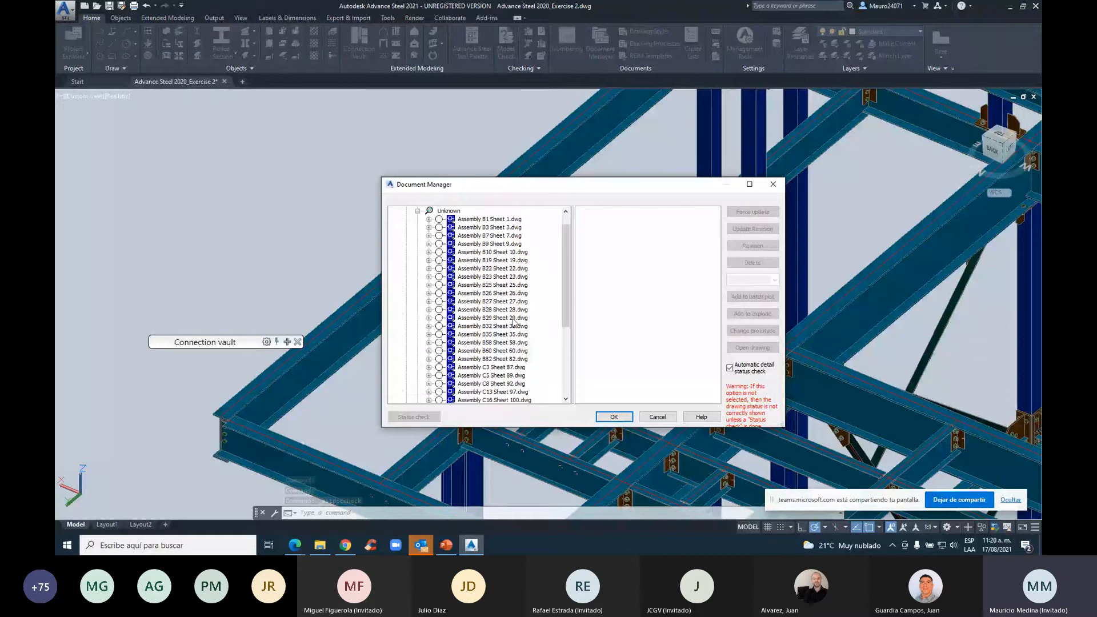
Preview the B29, B82 and C5 assembly sheets and open the drawing Assembly C5 Sheet 89
left_click(513, 318)
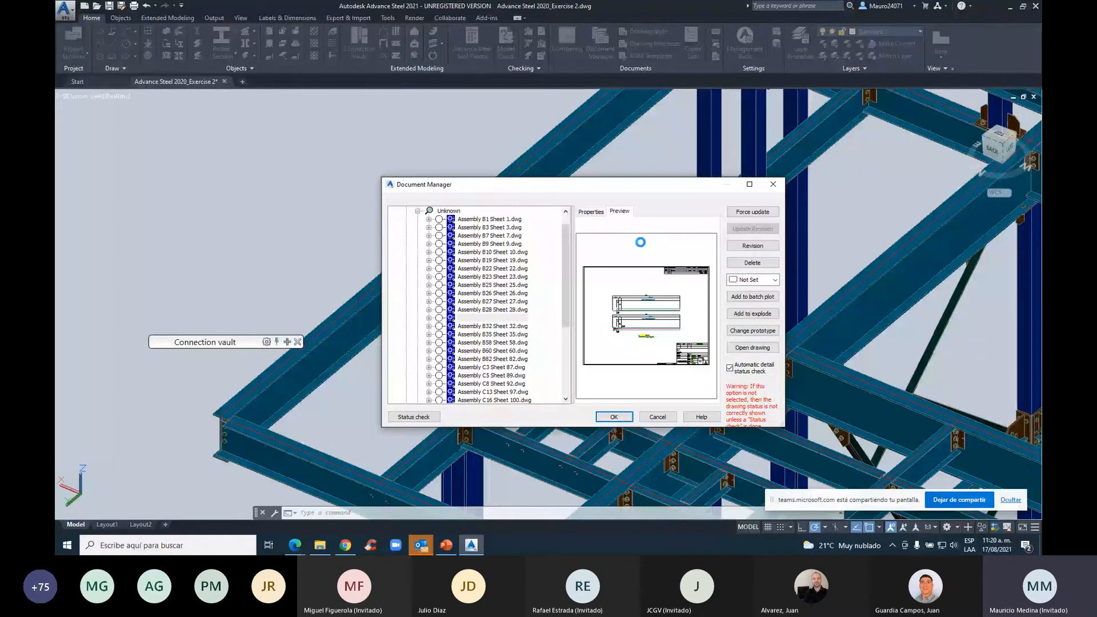
left_click(492, 359)
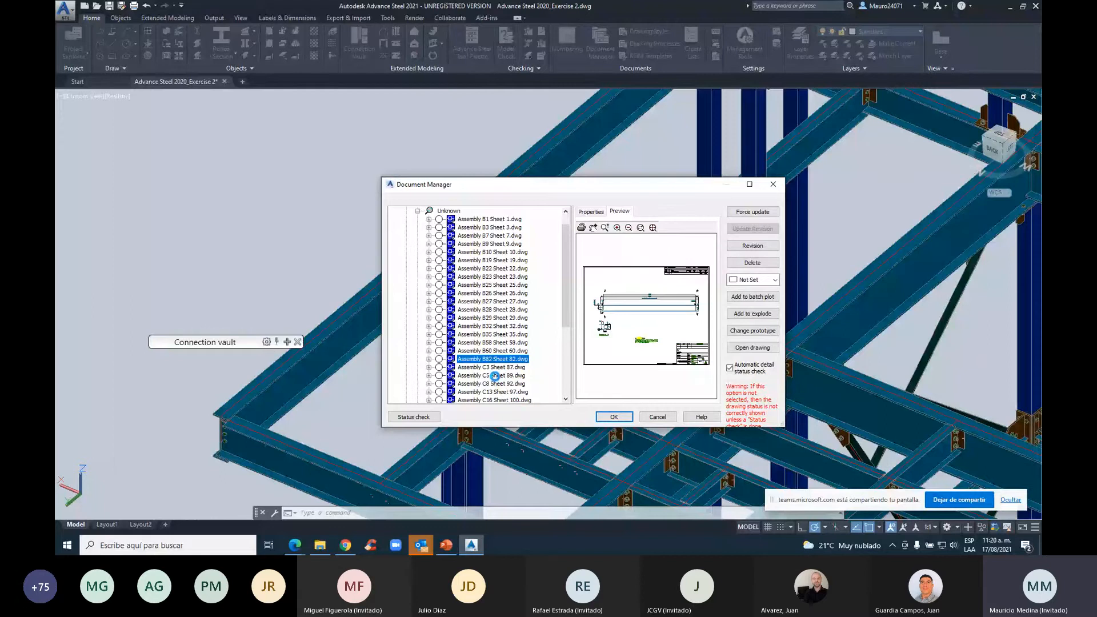
left_click(494, 376)
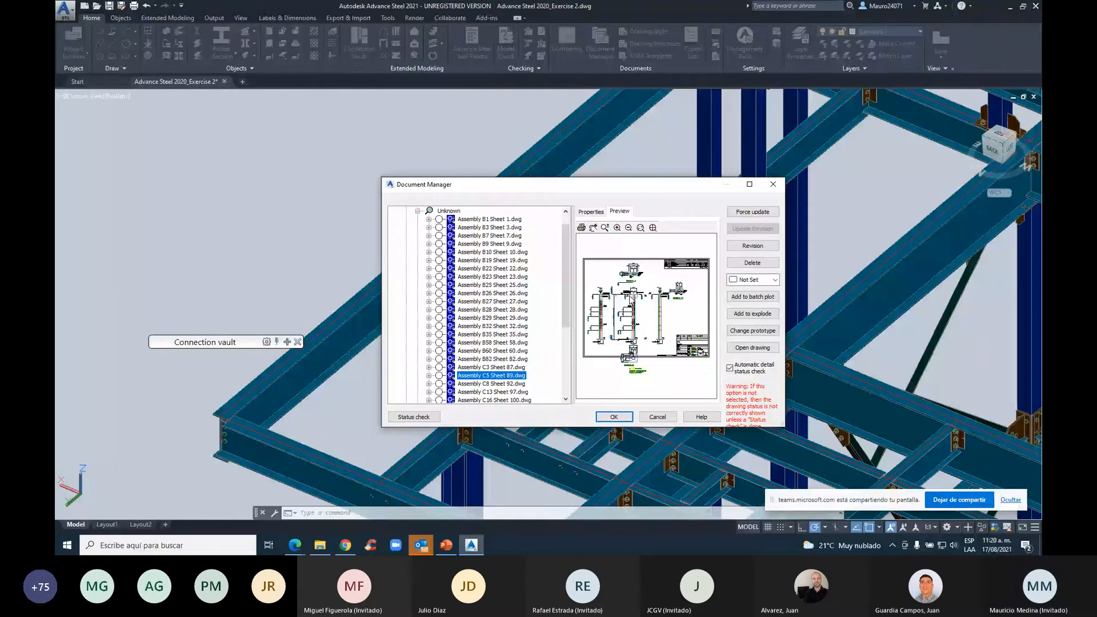
left_click(754, 348)
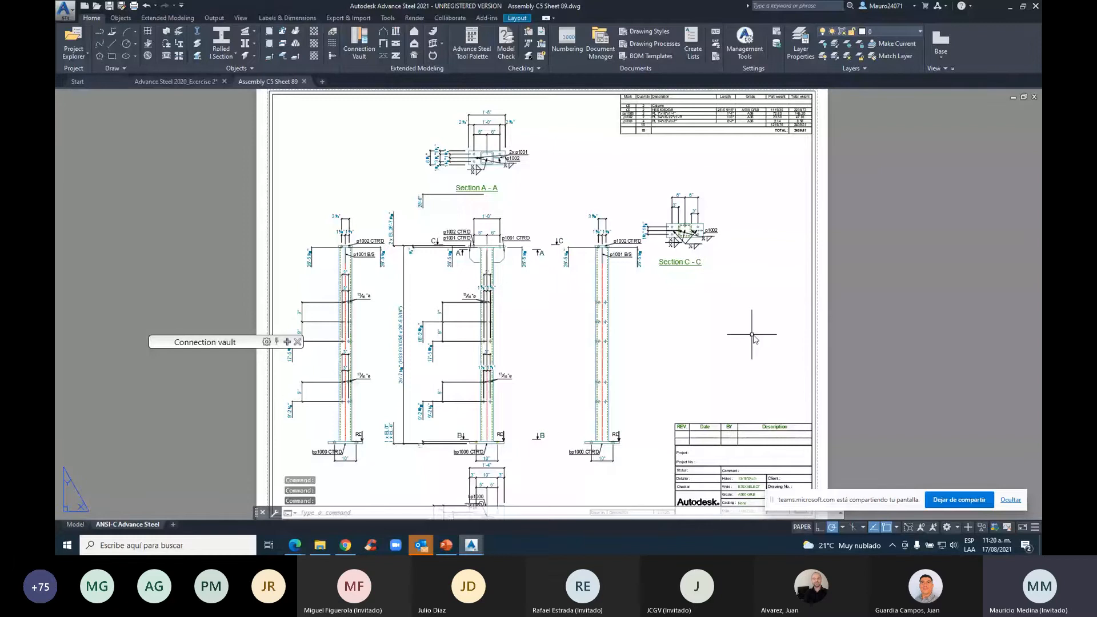
Move Section C-C to the sheet's right side under the parts list and Section B-B into the free space beneath it
scroll(751, 335, "down", 3)
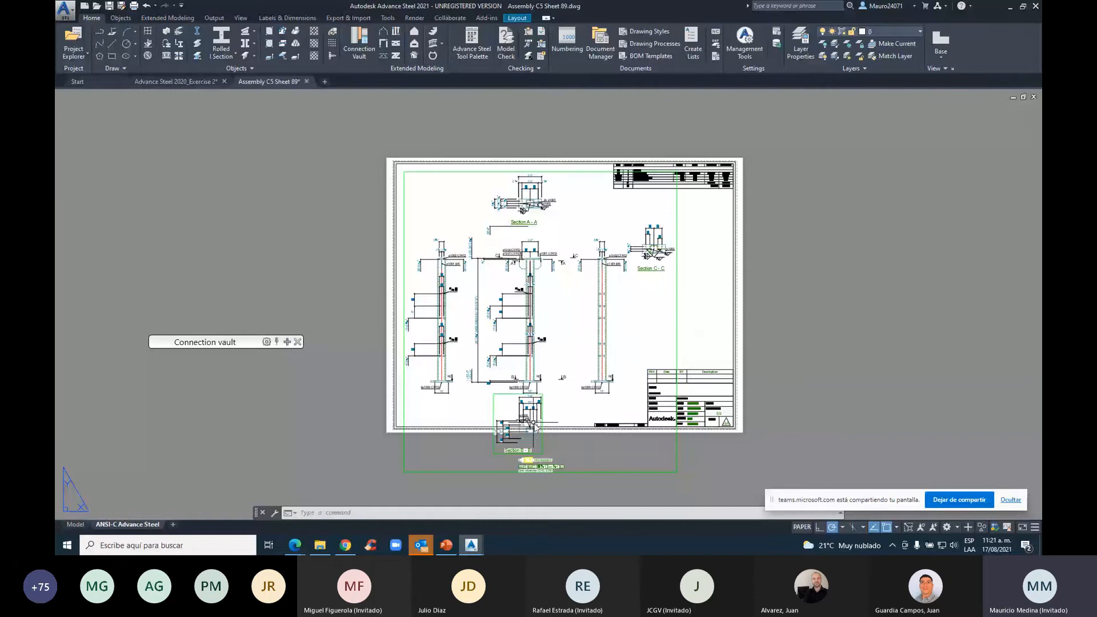
key("Escape")
left_click(671, 272)
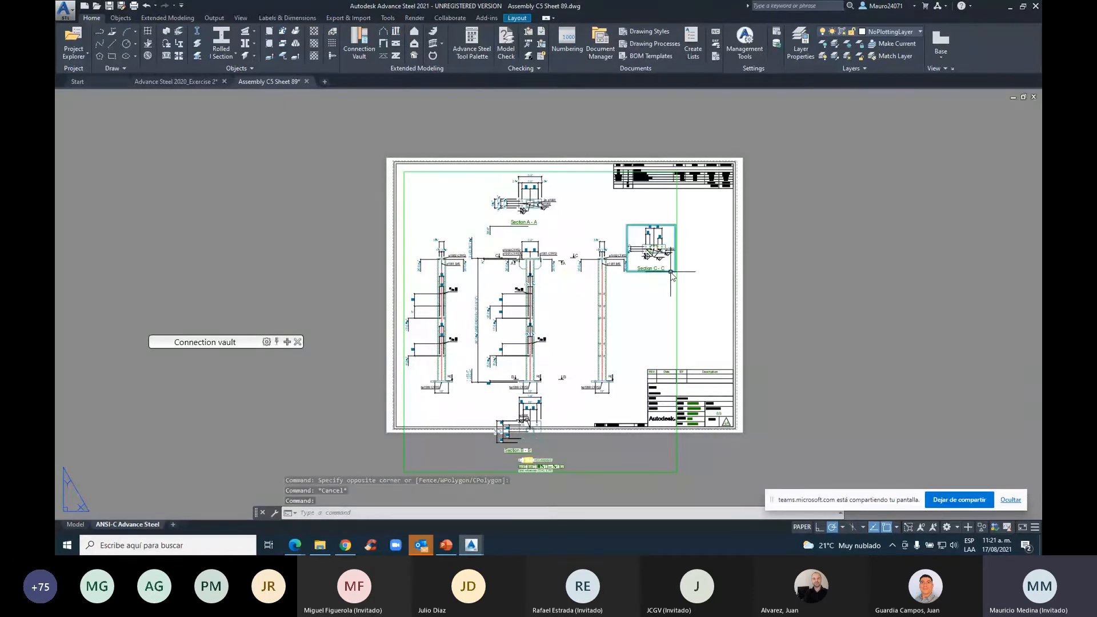
type("m")
key("Return")
left_click(673, 272)
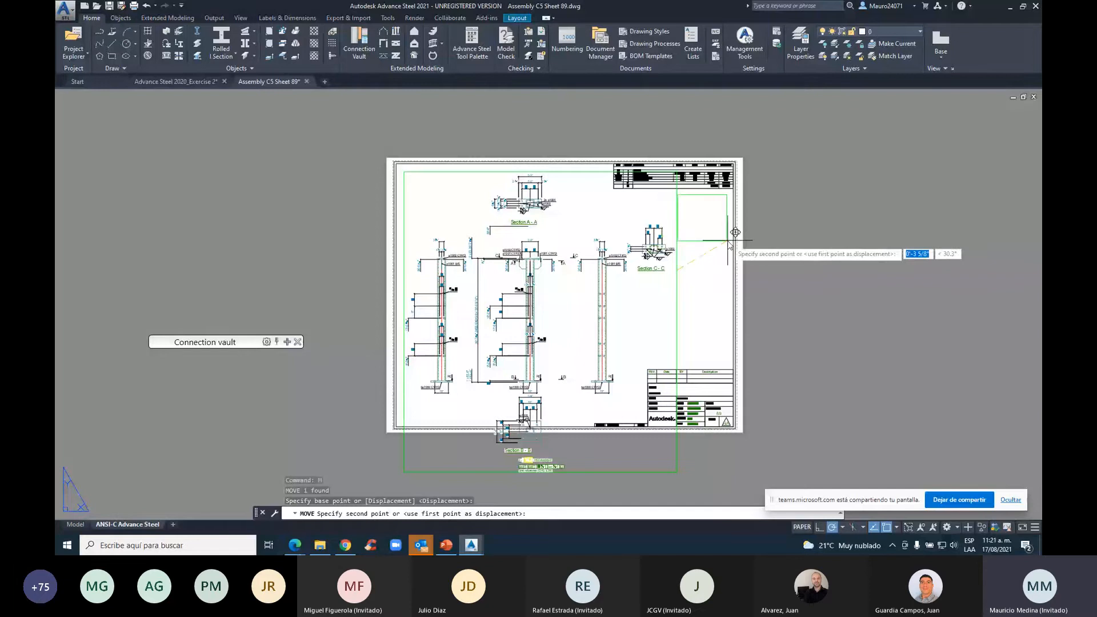
left_click(735, 232)
key("Escape")
key("Escape")
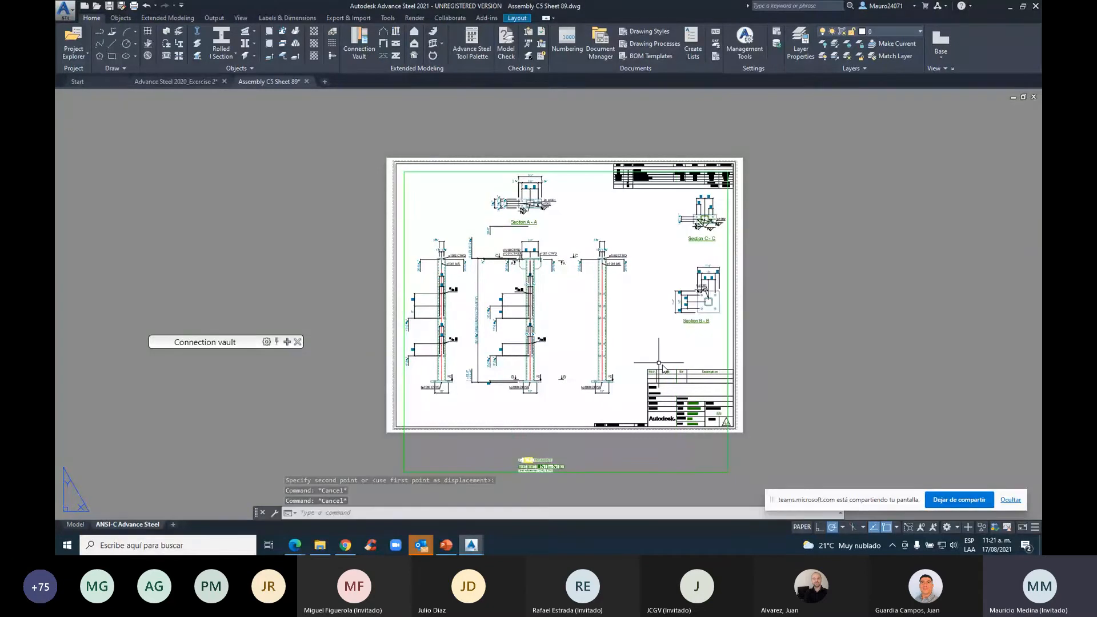
Move the C5 HSS 6X6X5/8 column label from below the sheet to just under the middle elevation
middle_click_drag(624, 383, 640, 373)
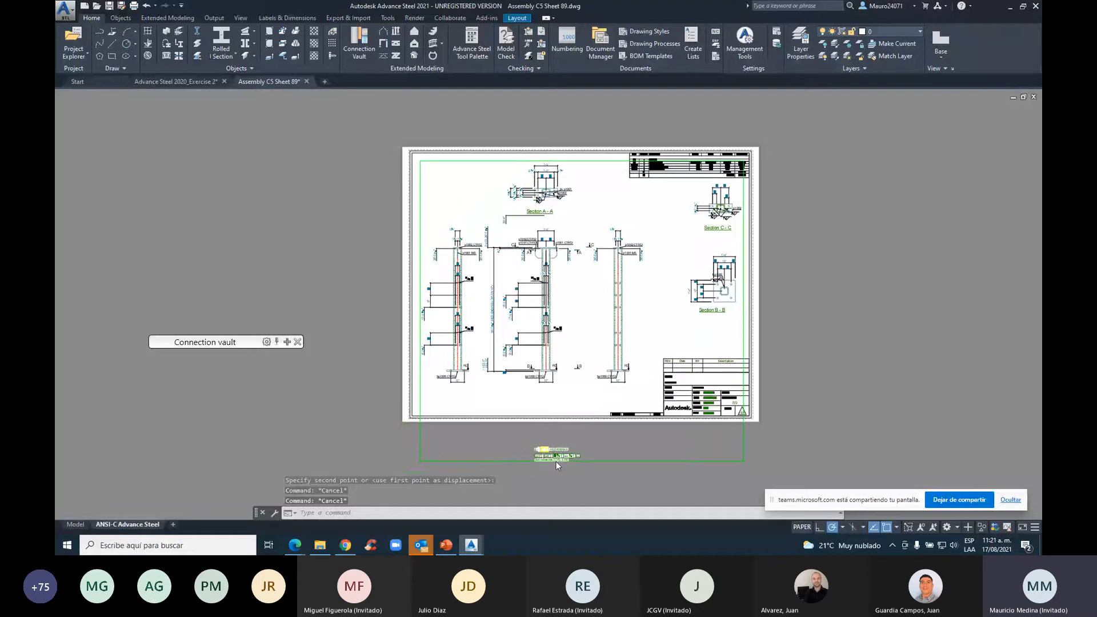
scroll(556, 461, "up", 6)
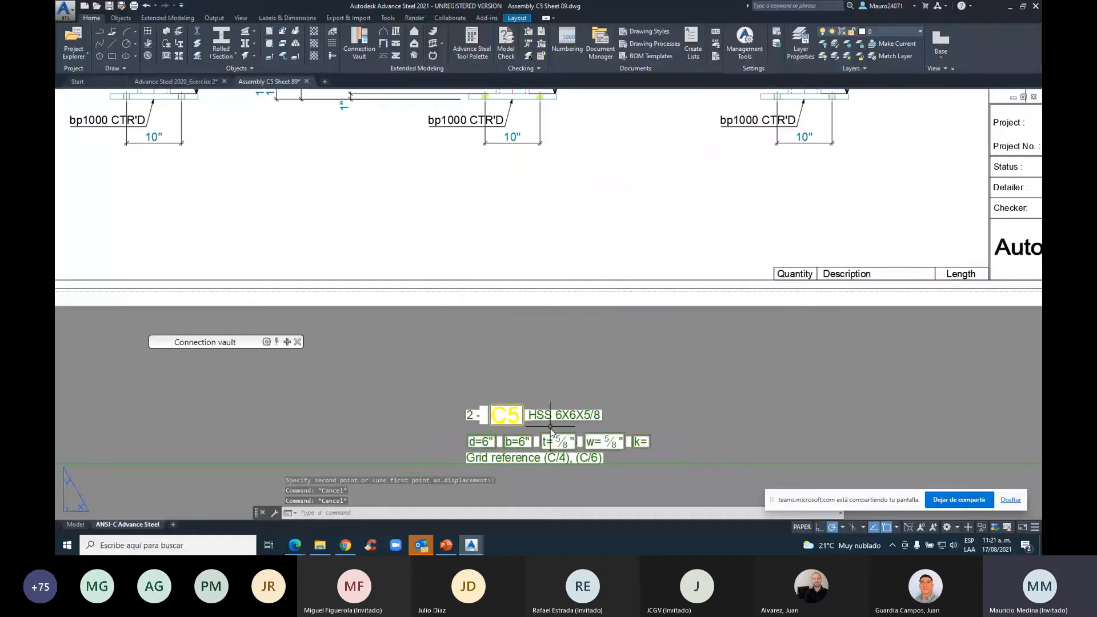
left_click(550, 426)
left_click(467, 461)
left_click(430, 212)
scroll(535, 397, "down", 4)
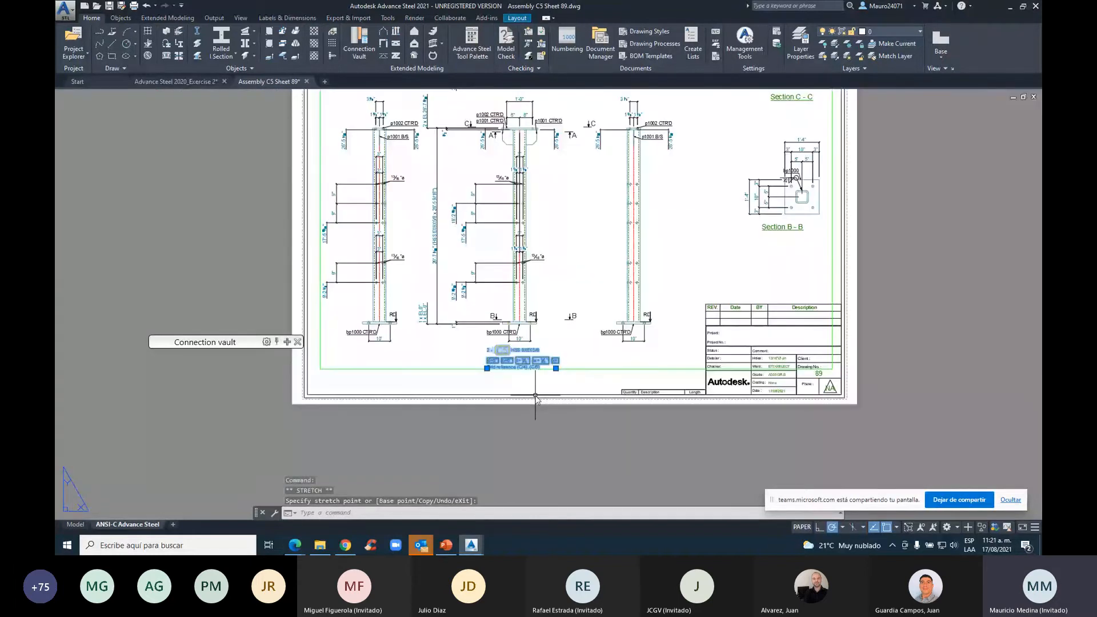
Shift the overall 1'-5" dimension of Section A-A closer to the dimension line beneath it
middle_click_drag(598, 340, 571, 434)
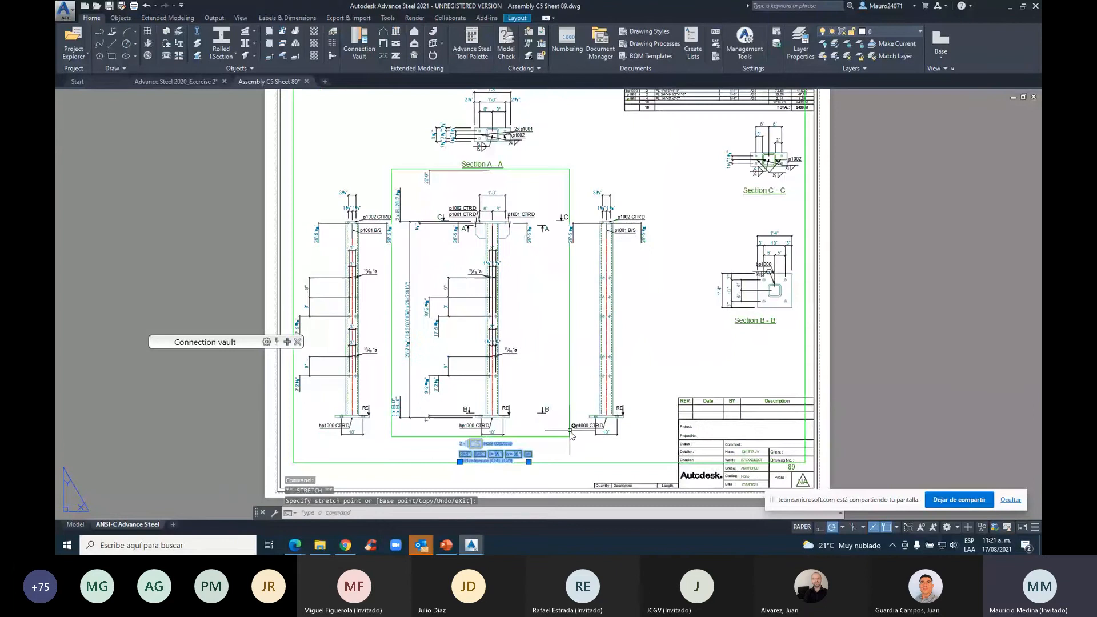
scroll(618, 244, "up", 6)
scroll(621, 298, "down", 4)
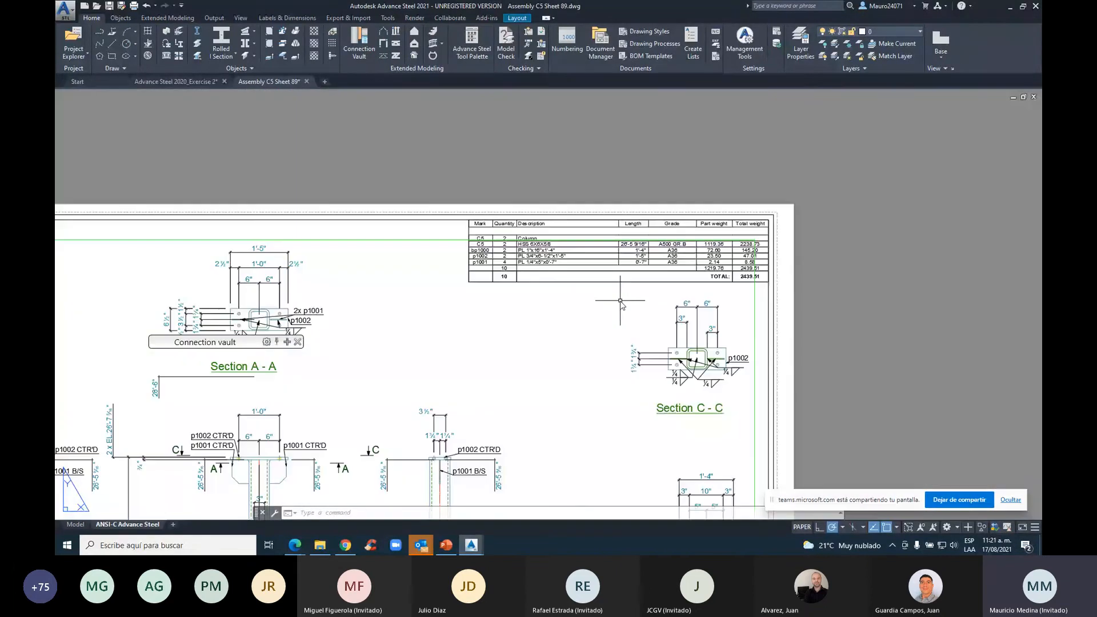
scroll(620, 301, "down", 2)
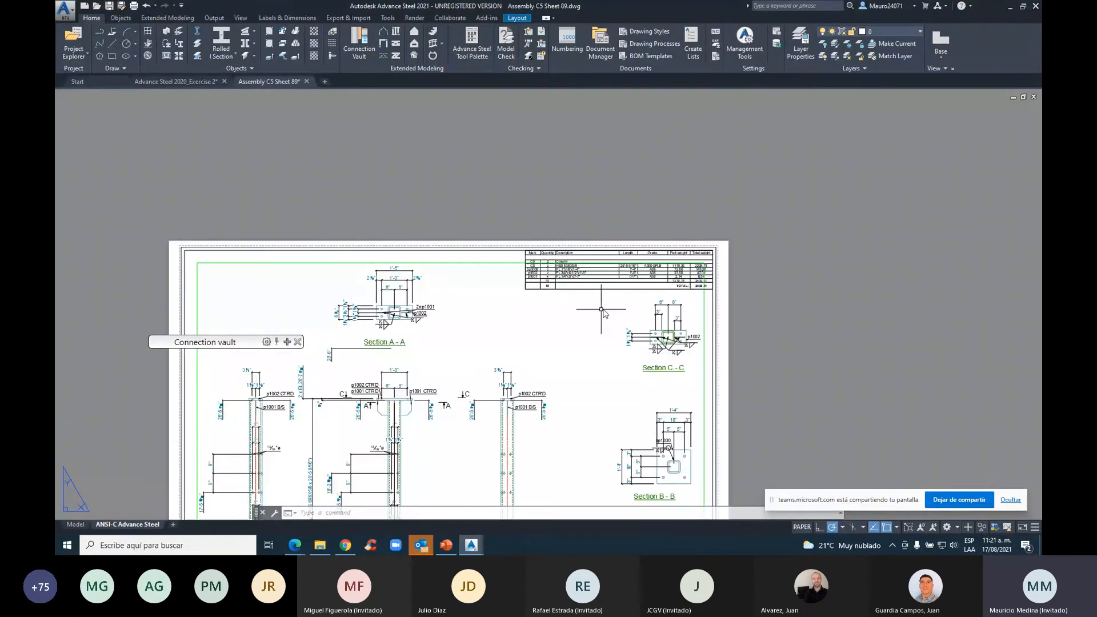
middle_click_drag(601, 309, 748, 274)
scroll(565, 214, "up", 4)
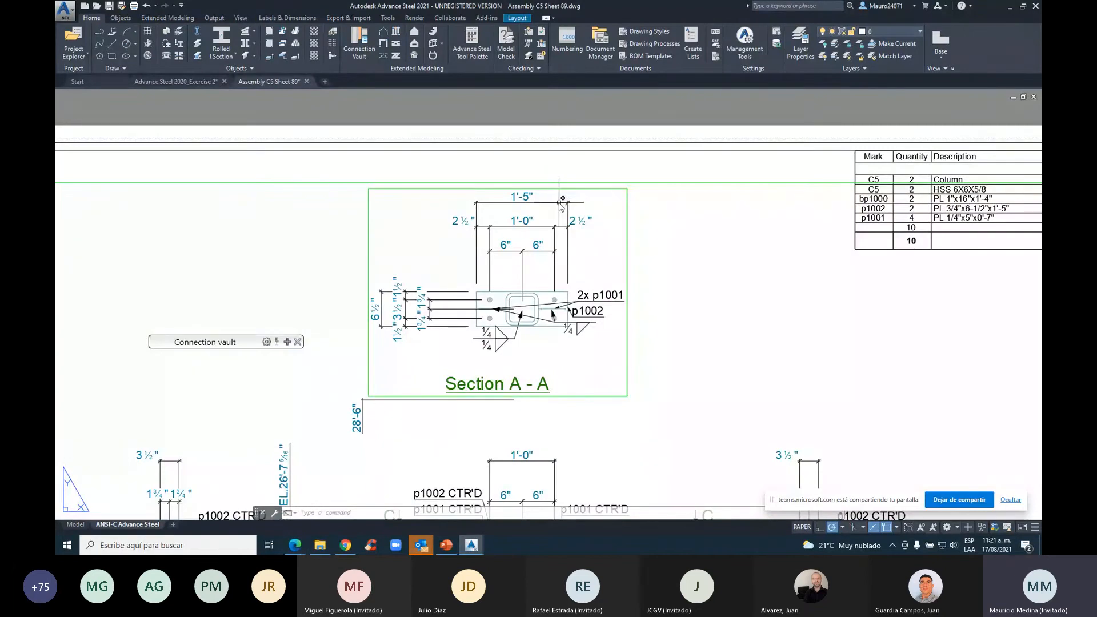
left_click(523, 198)
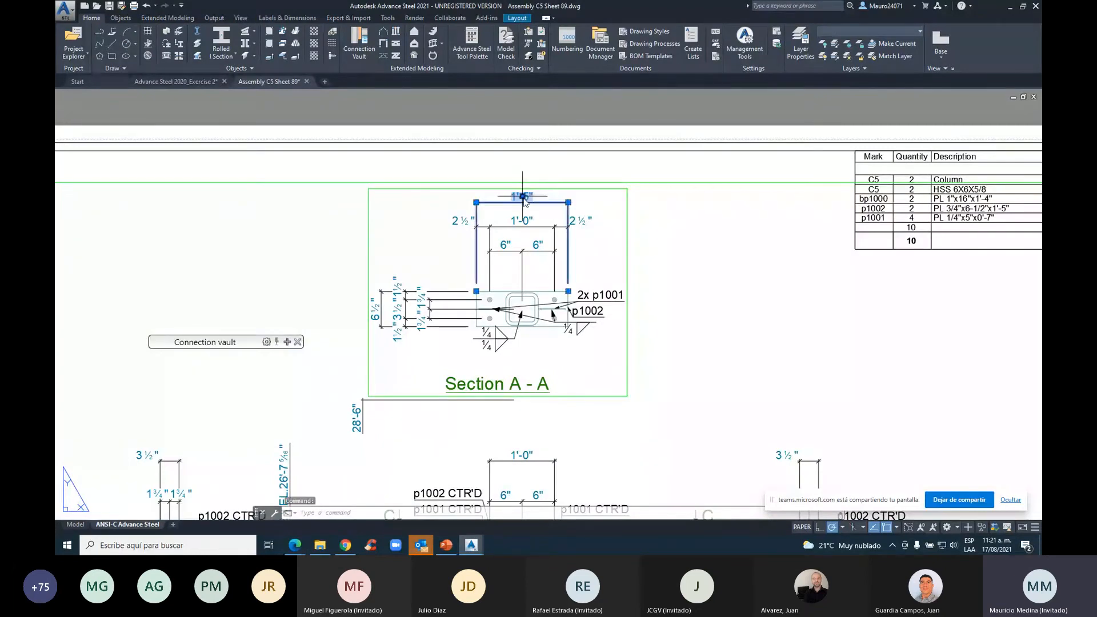
left_click(523, 197)
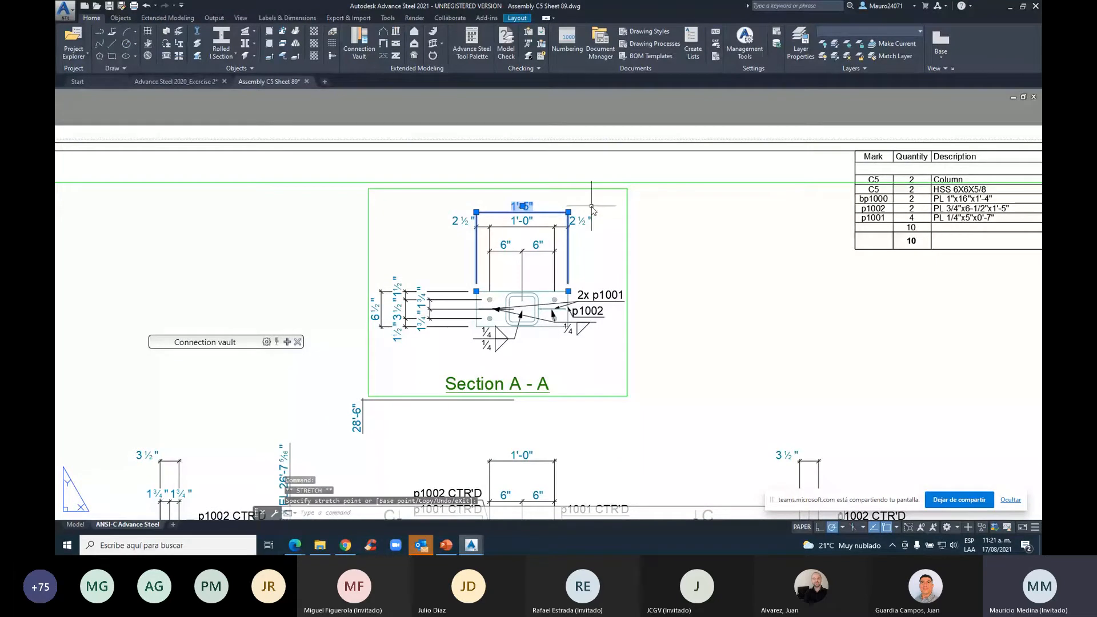
key("Escape")
key("Escape")
Raise the 2x p1001 label in Section A-A above the plate and move the p1002 label farther right of it
left_click(577, 299)
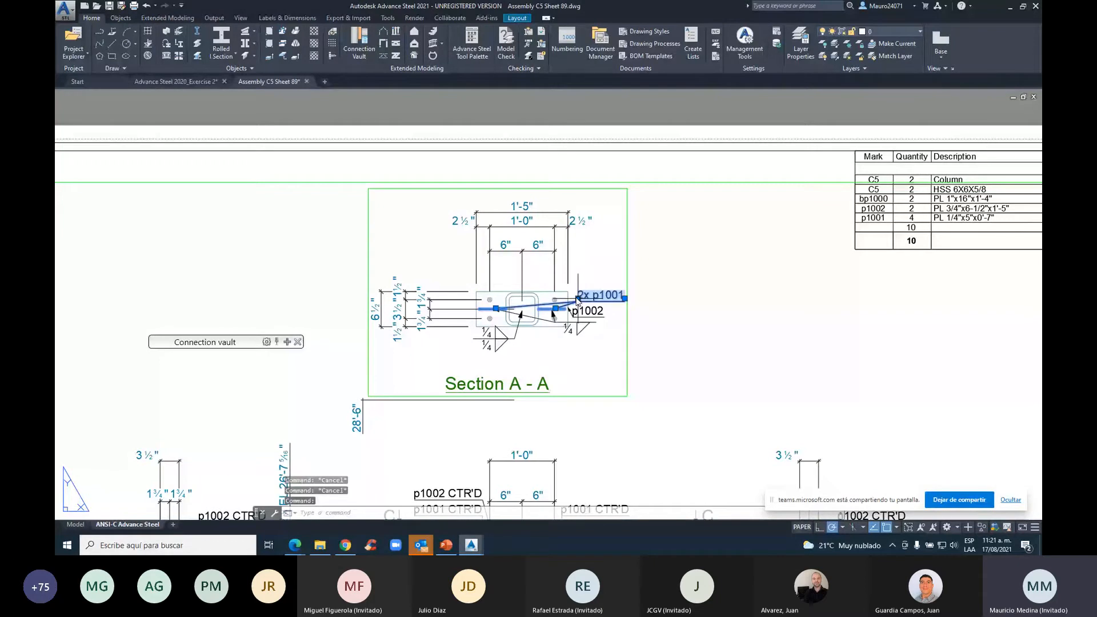
left_click(577, 298)
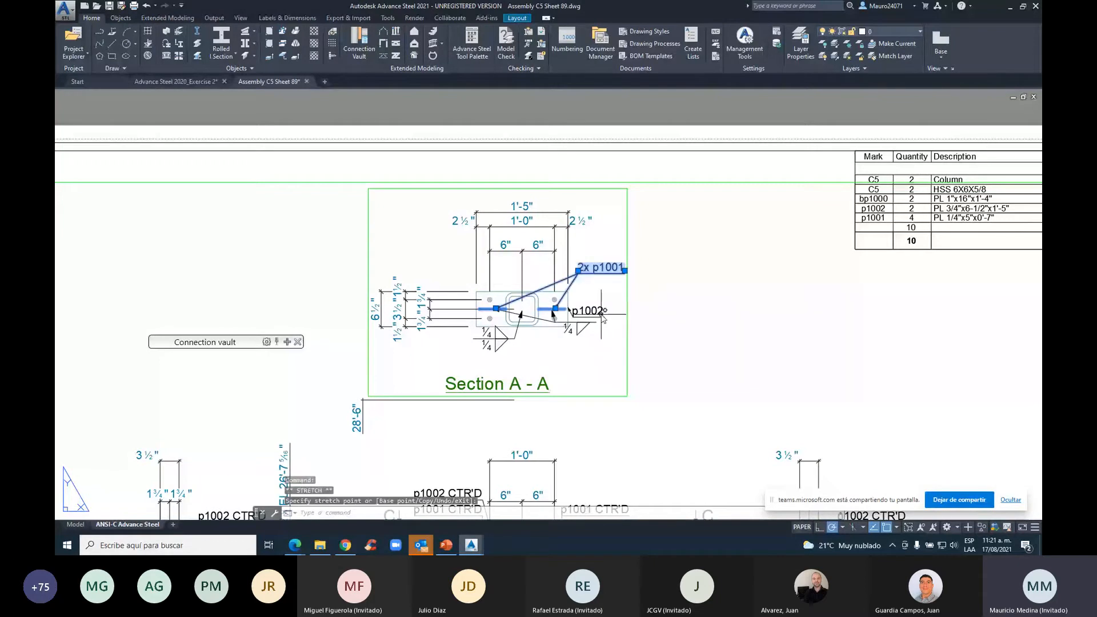
key("Escape")
key("Escape")
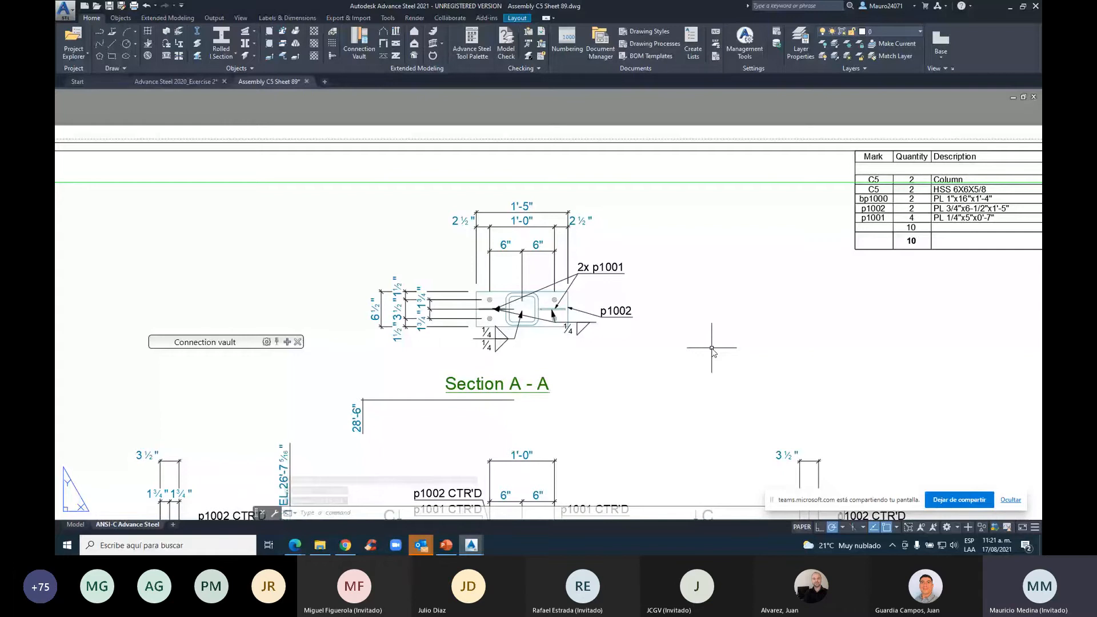
scroll(697, 337, "down", 2)
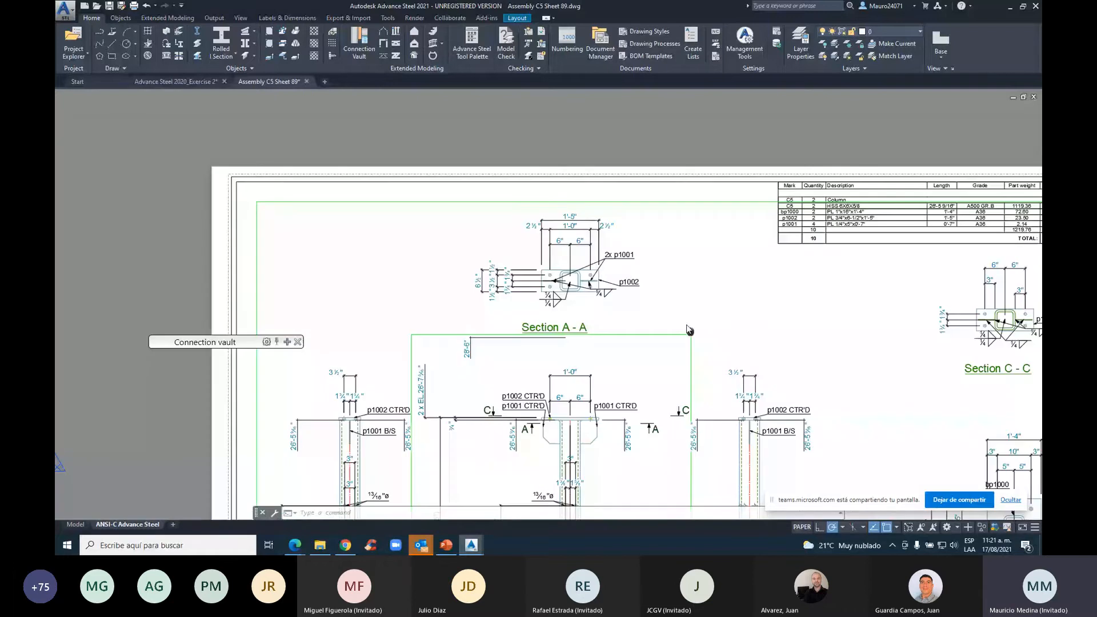
middle_click_drag(689, 330, 646, 270)
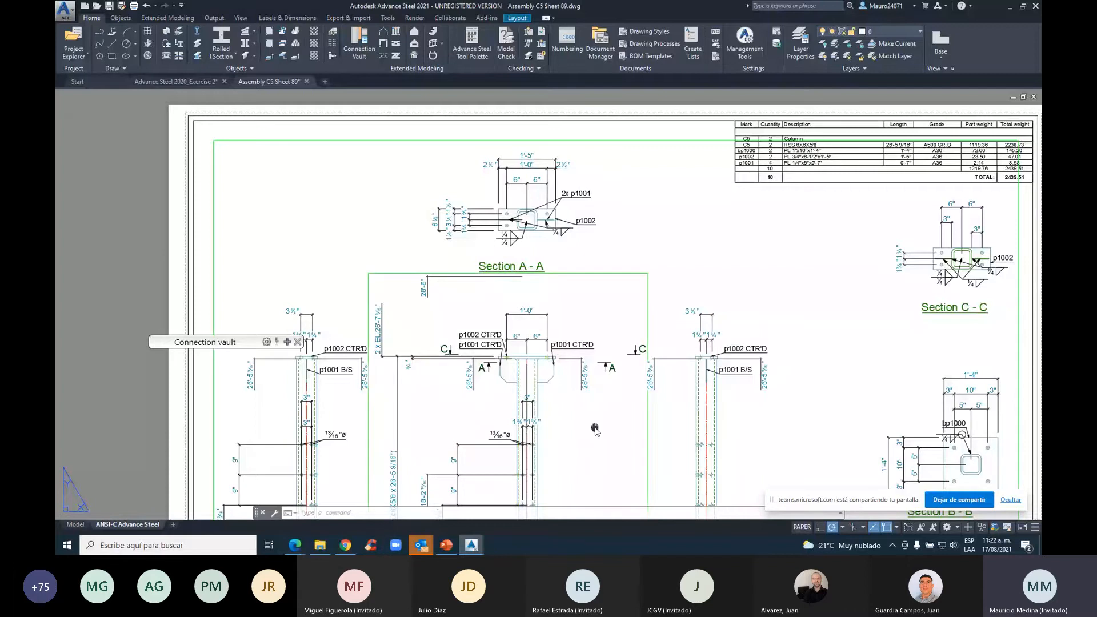
Close the C5 column sheet without saving its changes and return to the Advance Steel 2020_Exercise 2 model
middle_click_drag(594, 427, 624, 362)
scroll(624, 369, "down", 2)
middle_click_drag(640, 460, 526, 348)
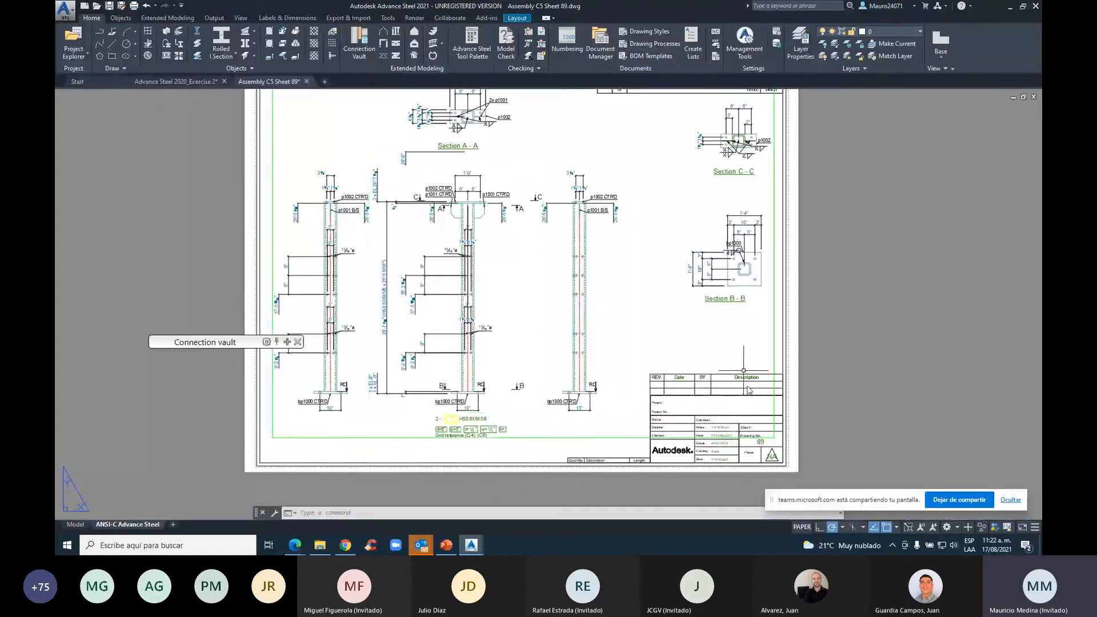
middle_click_drag(743, 371, 797, 374)
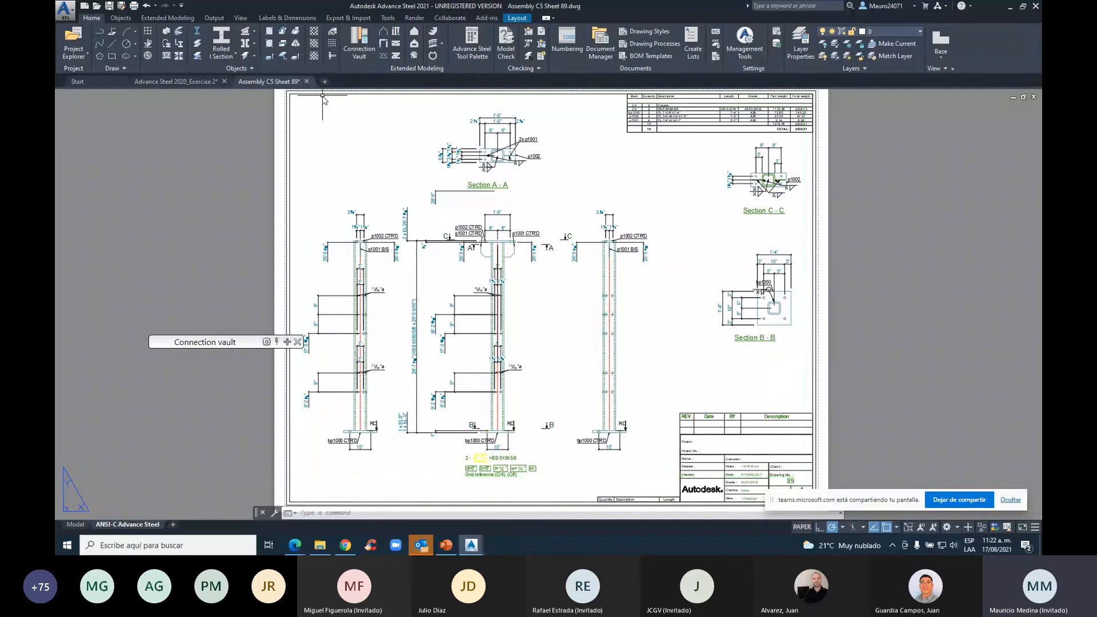
key("Escape")
key("Escape")
key("Escape")
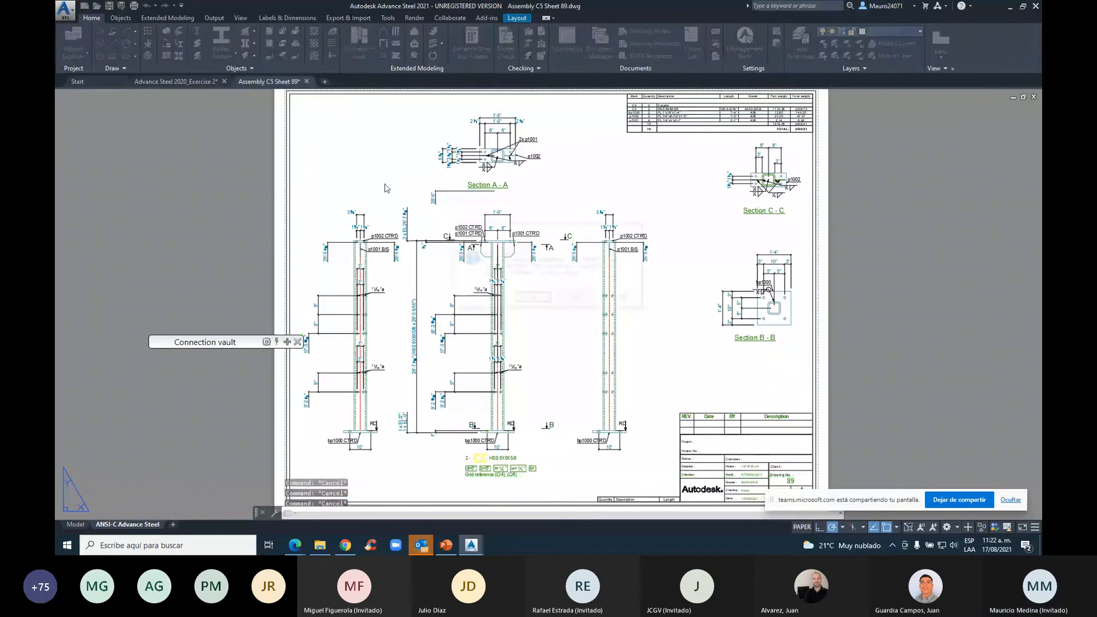
left_click(575, 298)
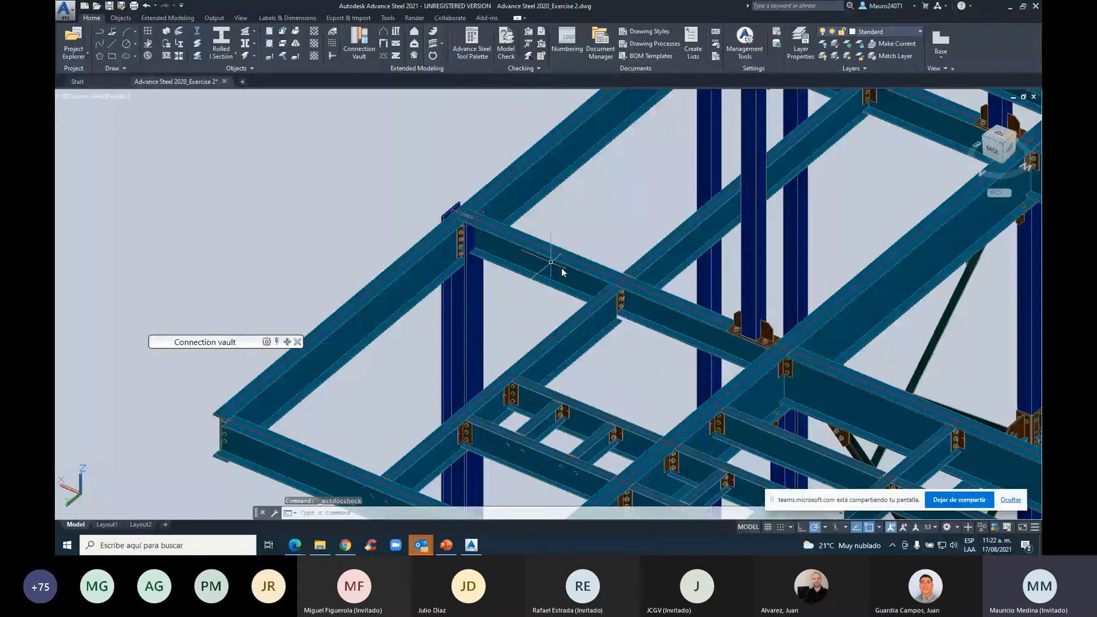
Set the vertical bolts of the shear plate joint at the column's beam connection to 3 lines in Group 1
middle_click_drag(561, 267, 619, 296)
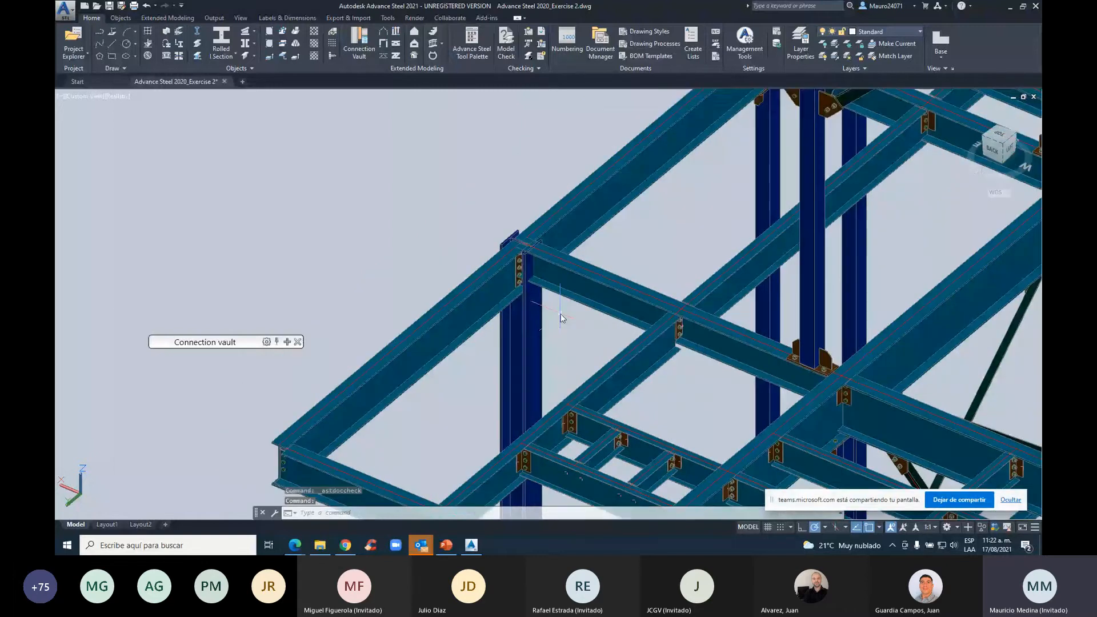
scroll(530, 279, "up", 5)
left_click(496, 276)
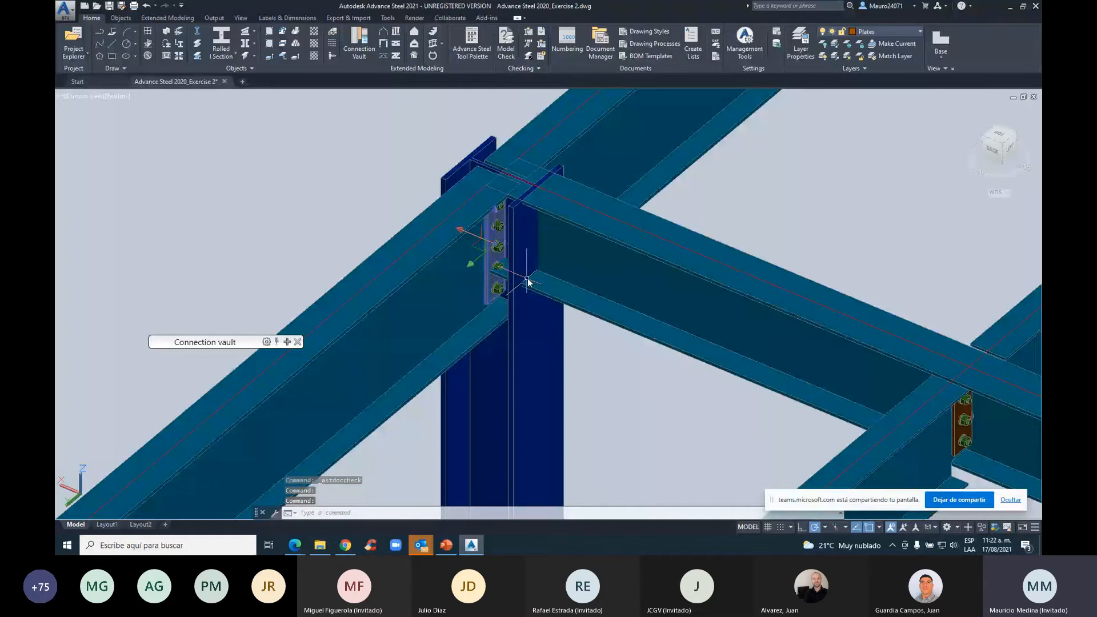
right_click(489, 256)
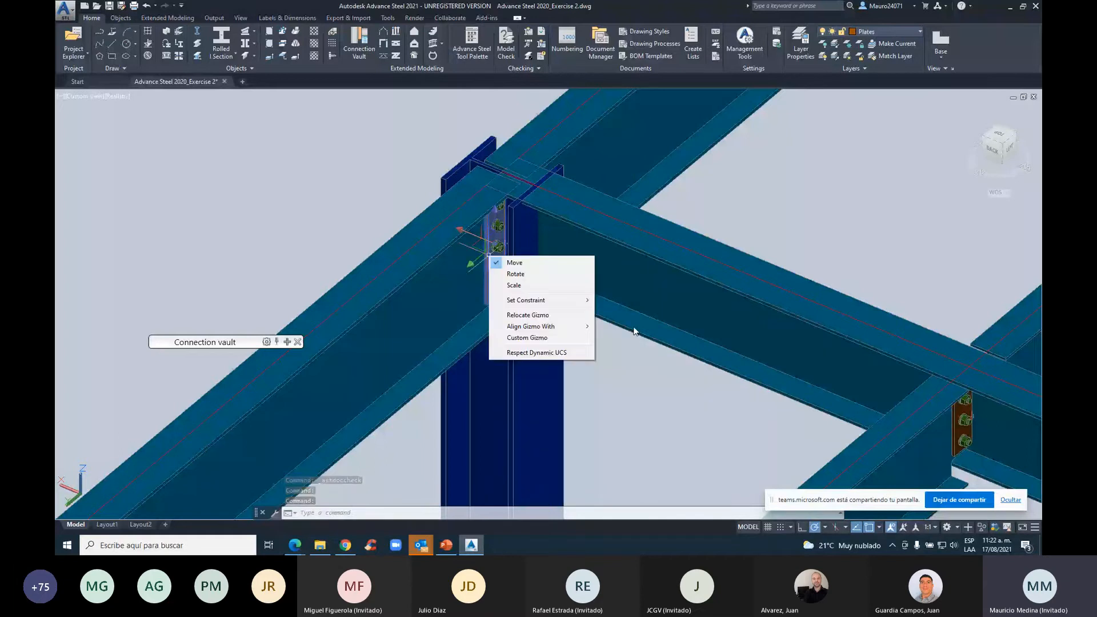
key("Escape")
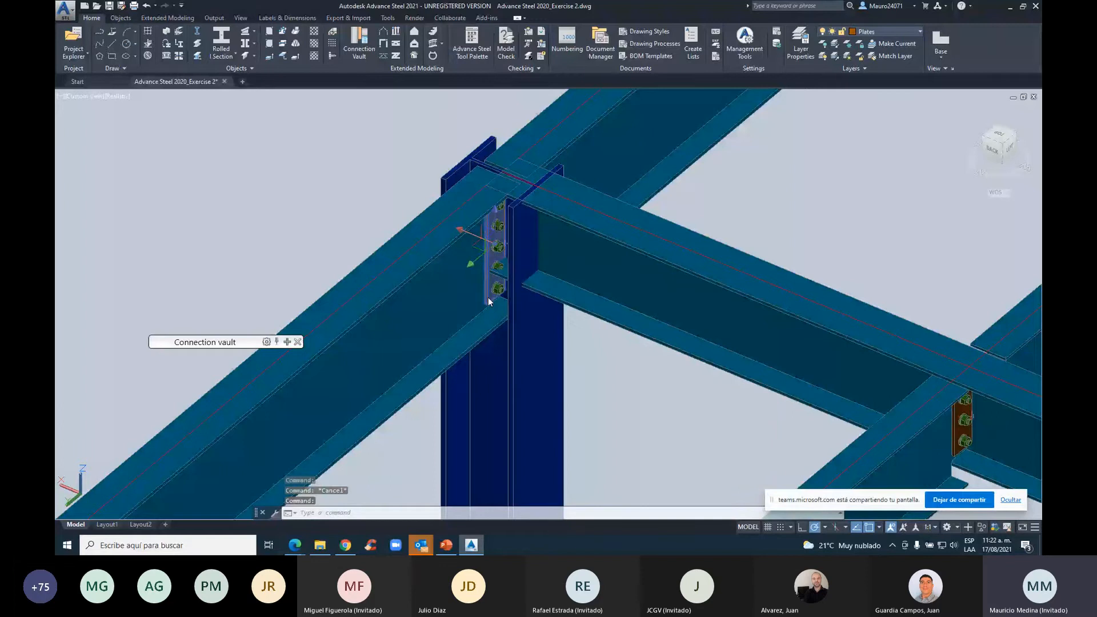
right_click(488, 302)
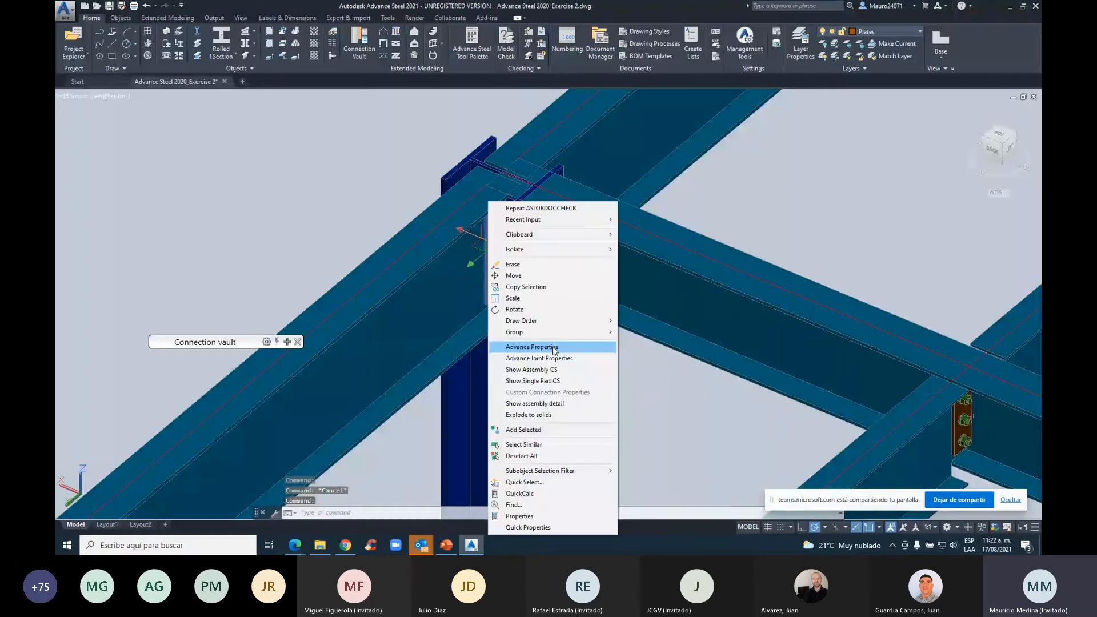
left_click(531, 347)
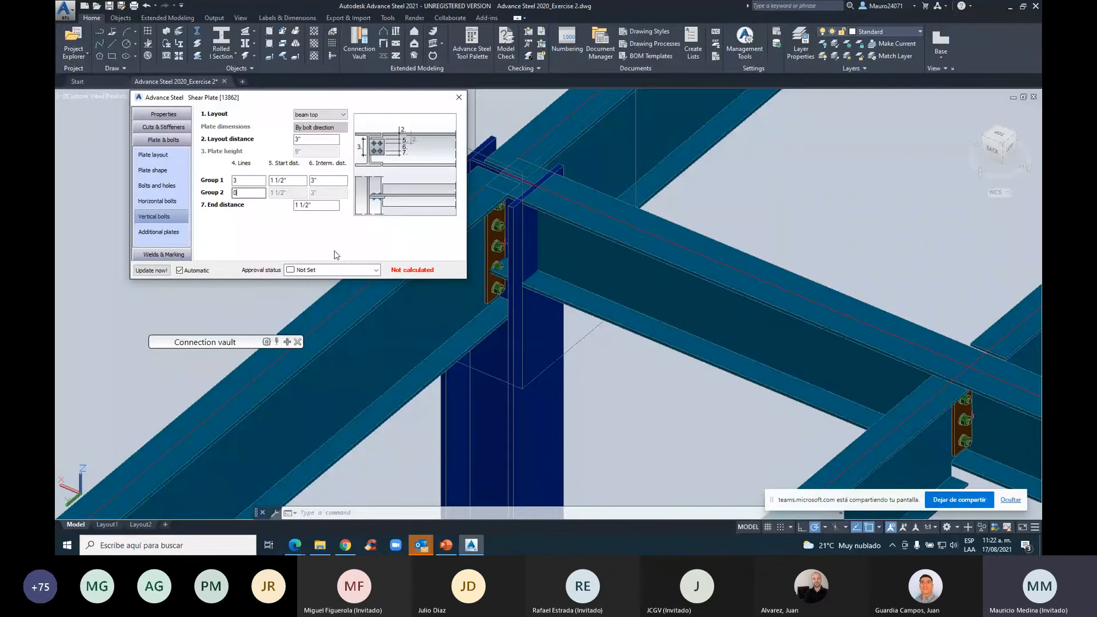
left_click(459, 98)
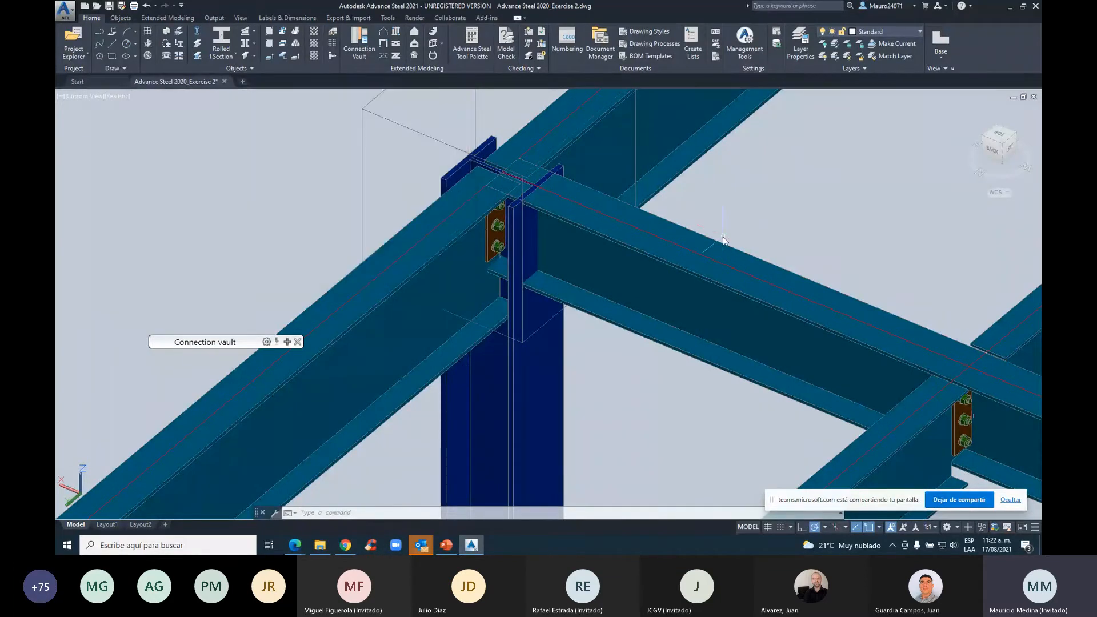
Reduce the number of vertical bolt lines in the shear plate joint on the opposite side of the same column
middle_click_drag(722, 240, 684, 278, "shift")
scroll(683, 278, "up", 2)
left_click(662, 275)
right_click(667, 275)
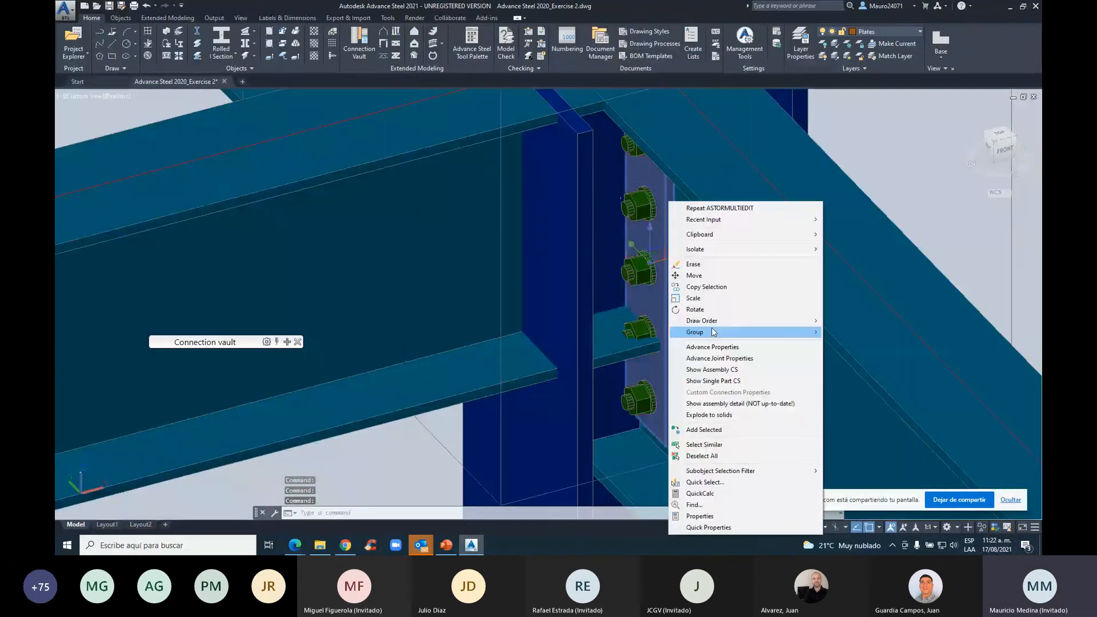
left_click(767, 358)
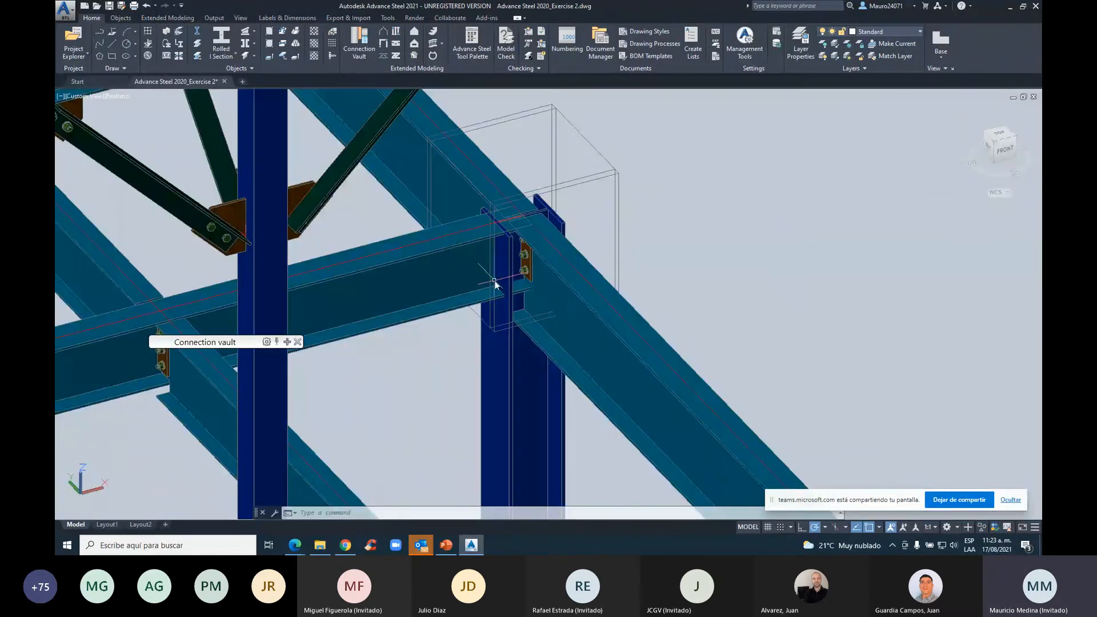
Renumber the model's single parts and assemblies with the existing numbering settings, starting at 1000 and 1, and close the results list
middle_click_drag(494, 280, 573, 301, "shift")
scroll(649, 286, "down", 3)
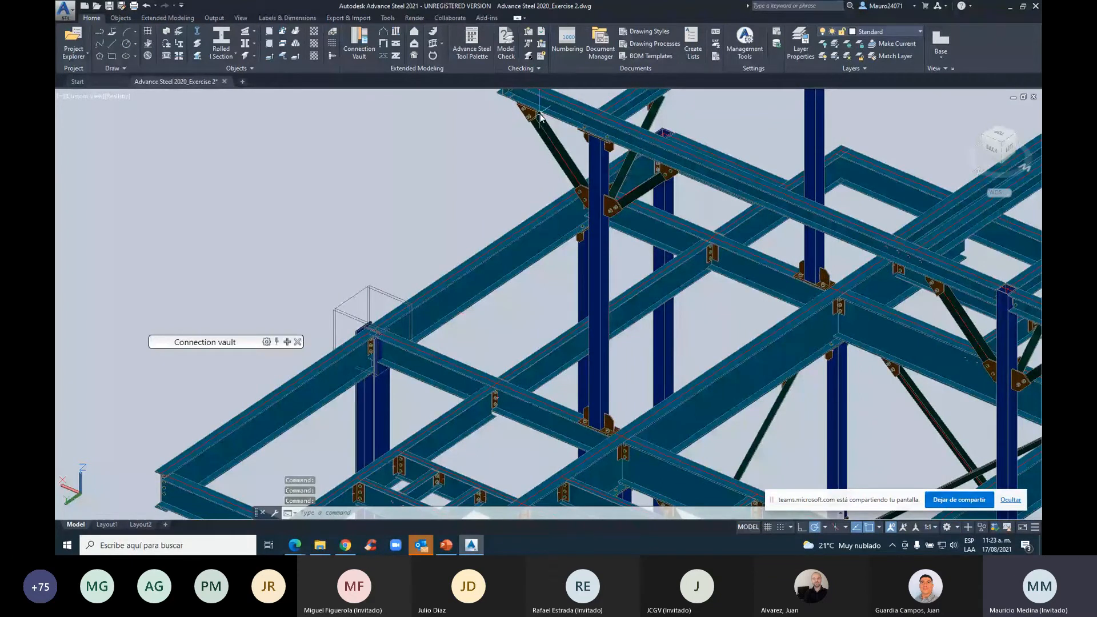
left_click(567, 43)
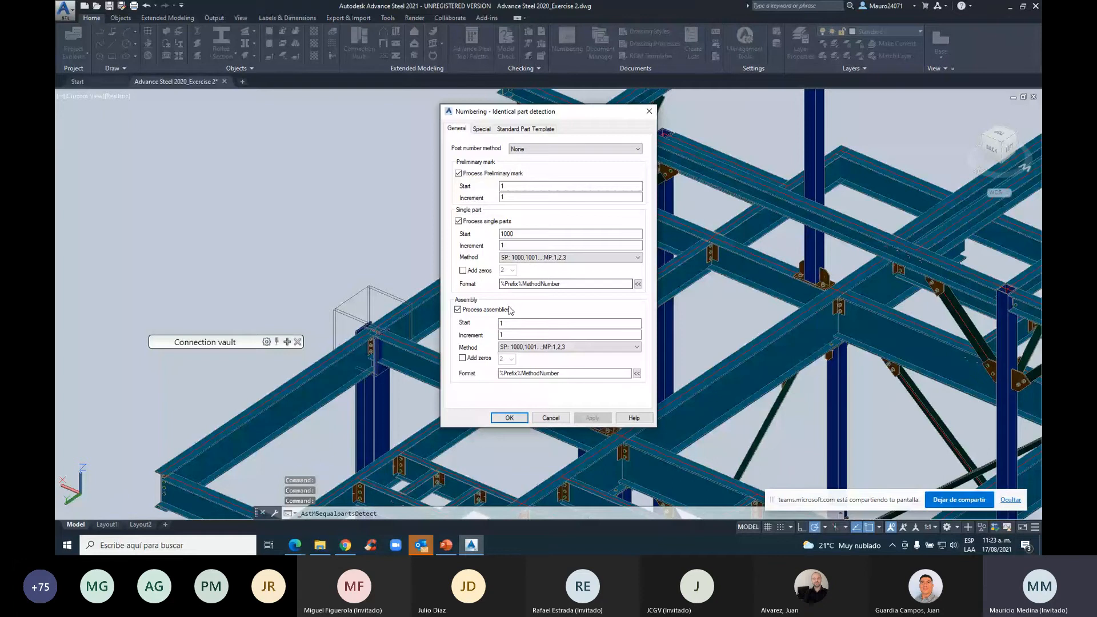
key("Return")
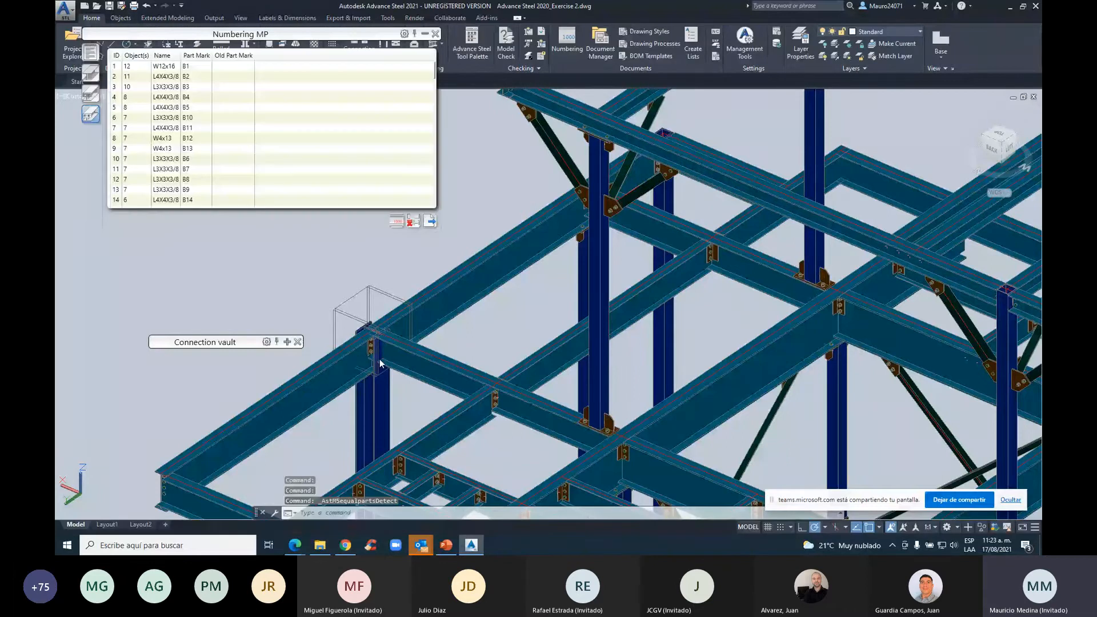
left_click(435, 33)
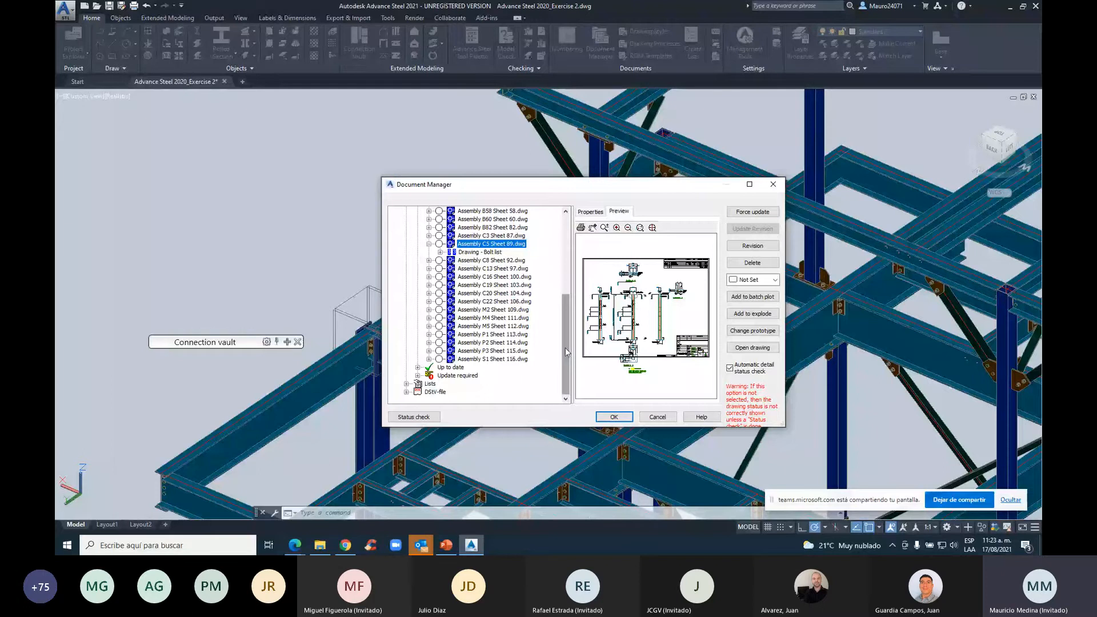
Check which detail drawings require an update in the Document Manager and examine the bolt layout in the Assembly C23 Sheet 107 preview
left_click_drag(565, 348, 565, 266)
left_click(418, 227)
left_click(418, 244)
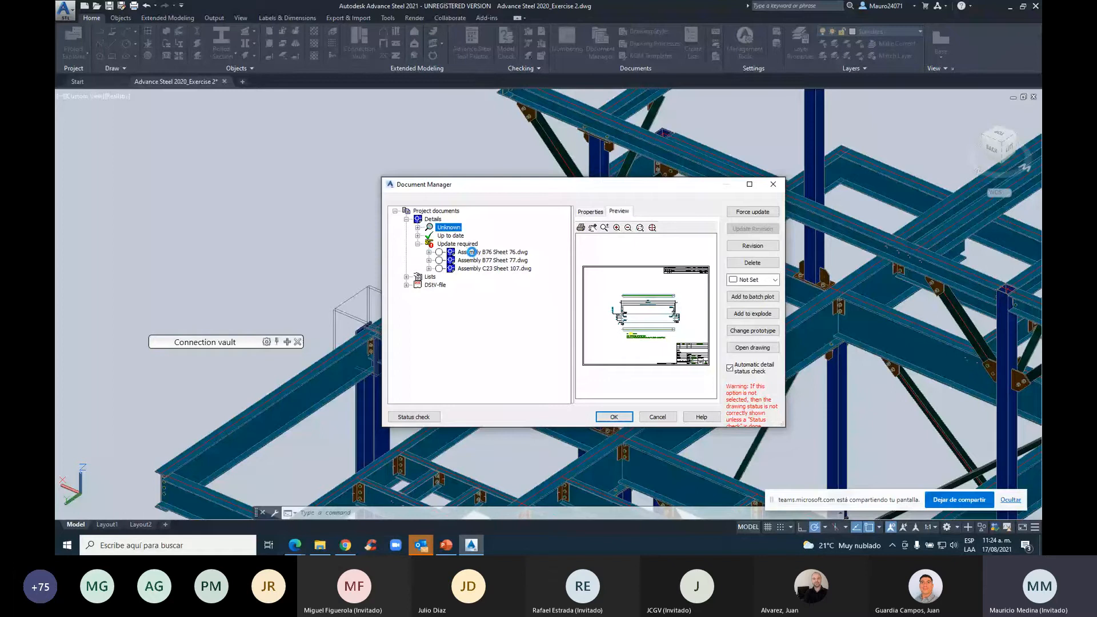
left_click(472, 252)
left_click(486, 260)
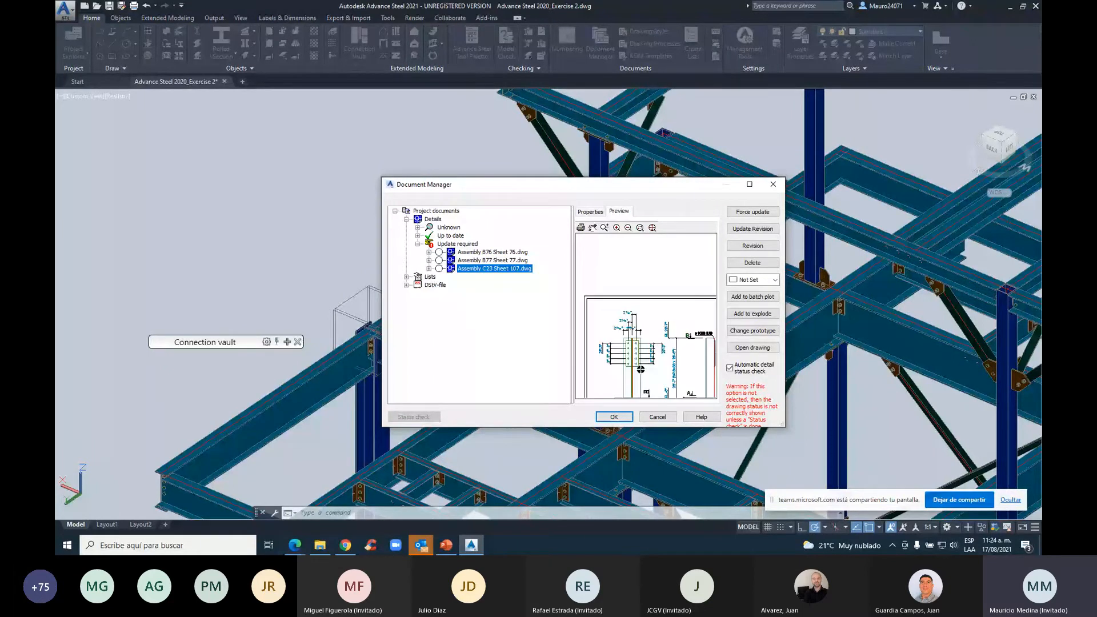
scroll(641, 370, "up", 1)
middle_click_drag(698, 392, 628, 308)
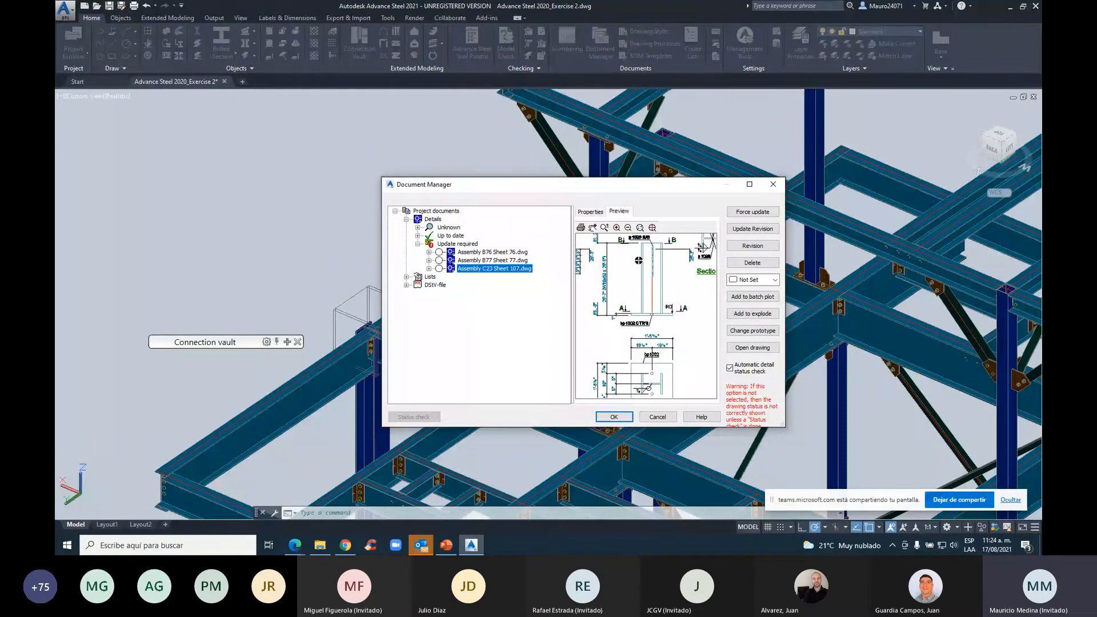
scroll(638, 260, "down", 2)
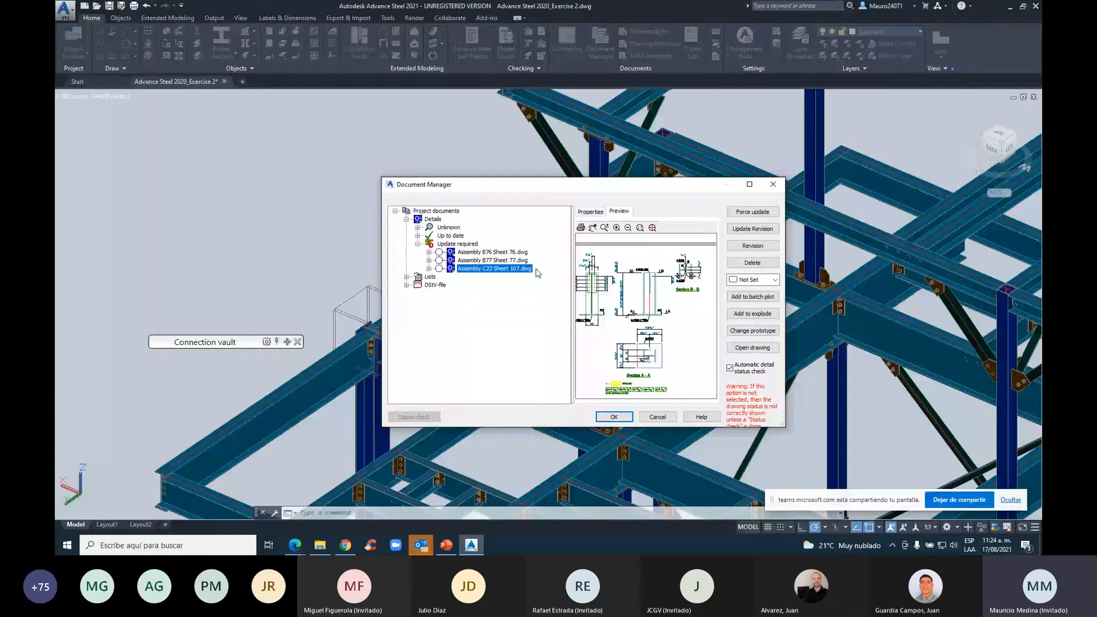
scroll(656, 273, "up", 3)
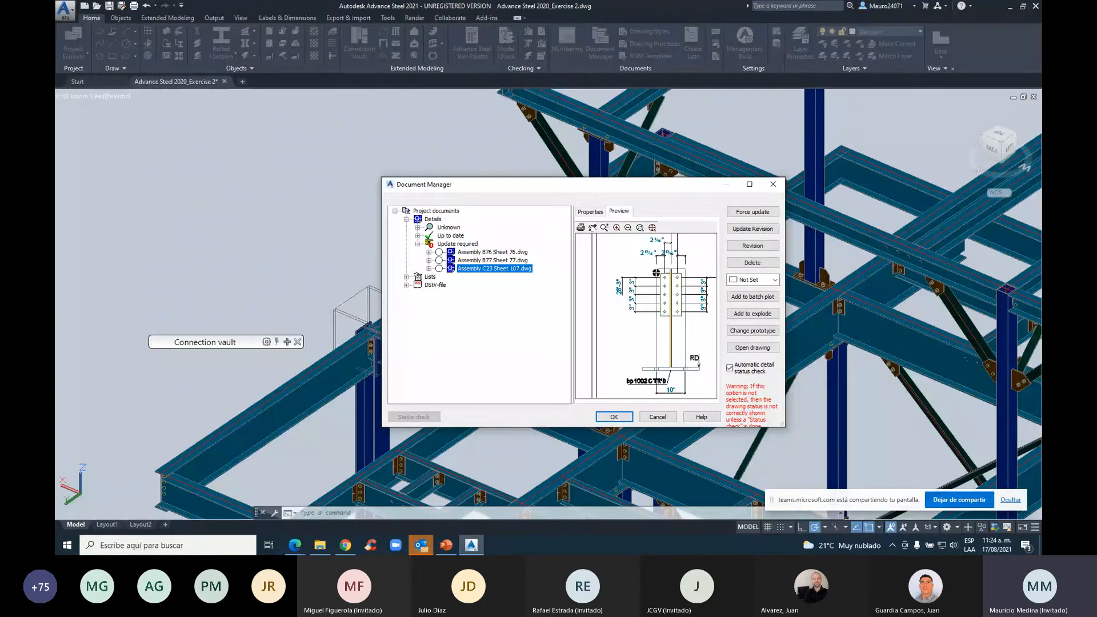
scroll(635, 305, "down", 3)
scroll(635, 305, "down", 3)
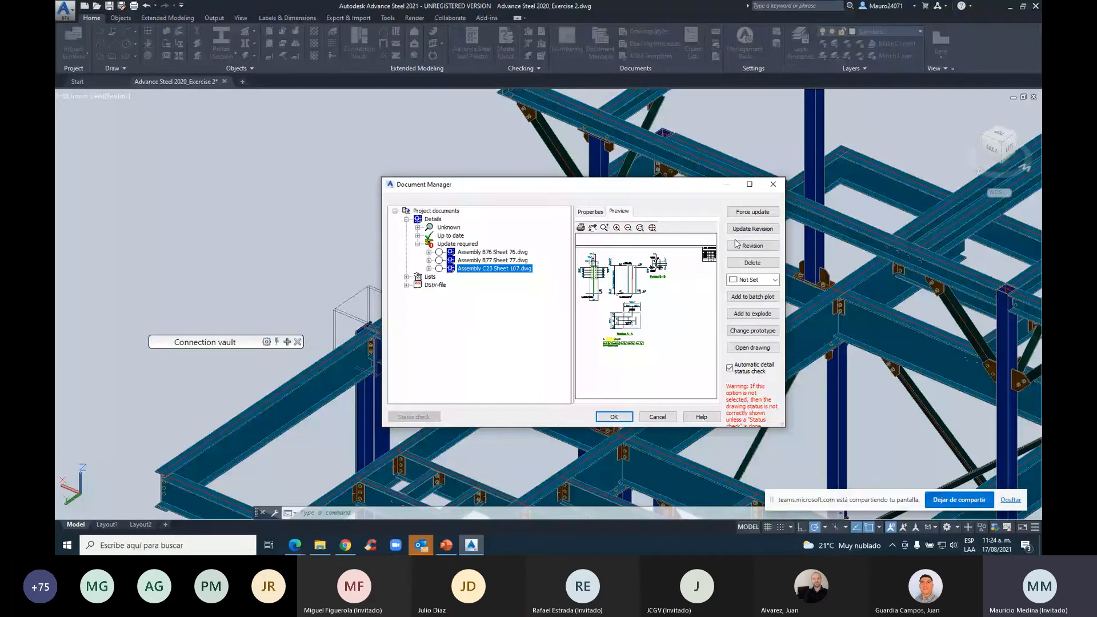
Set the status of Assembly C23 Sheet 107 to Revised and add revision mark A with the description "se modicaron pernos"
left_click(774, 280)
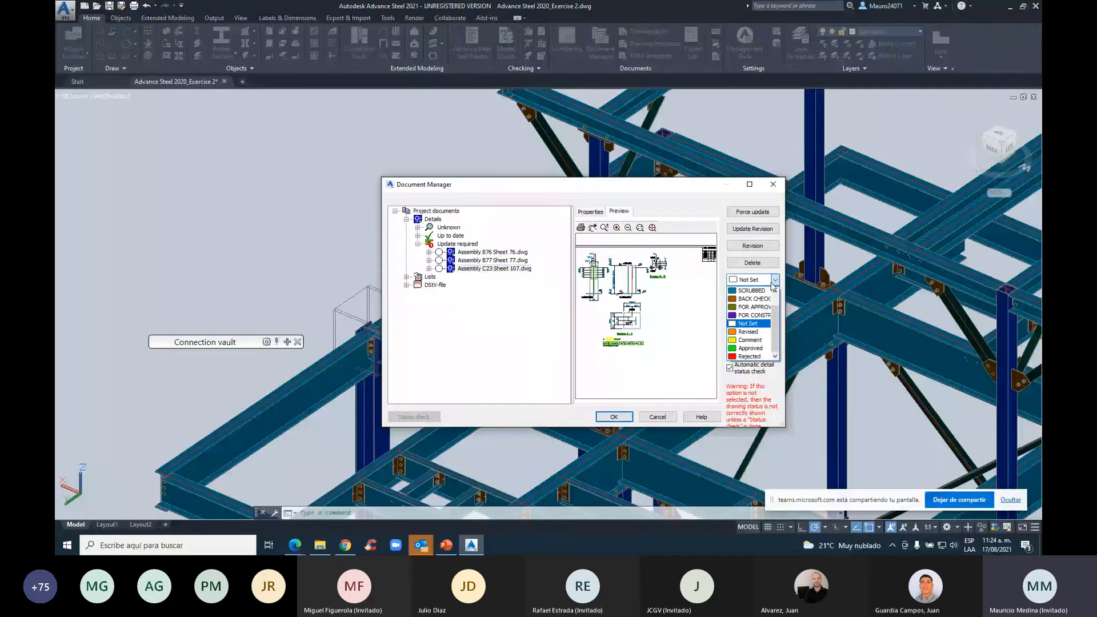
left_click(748, 331)
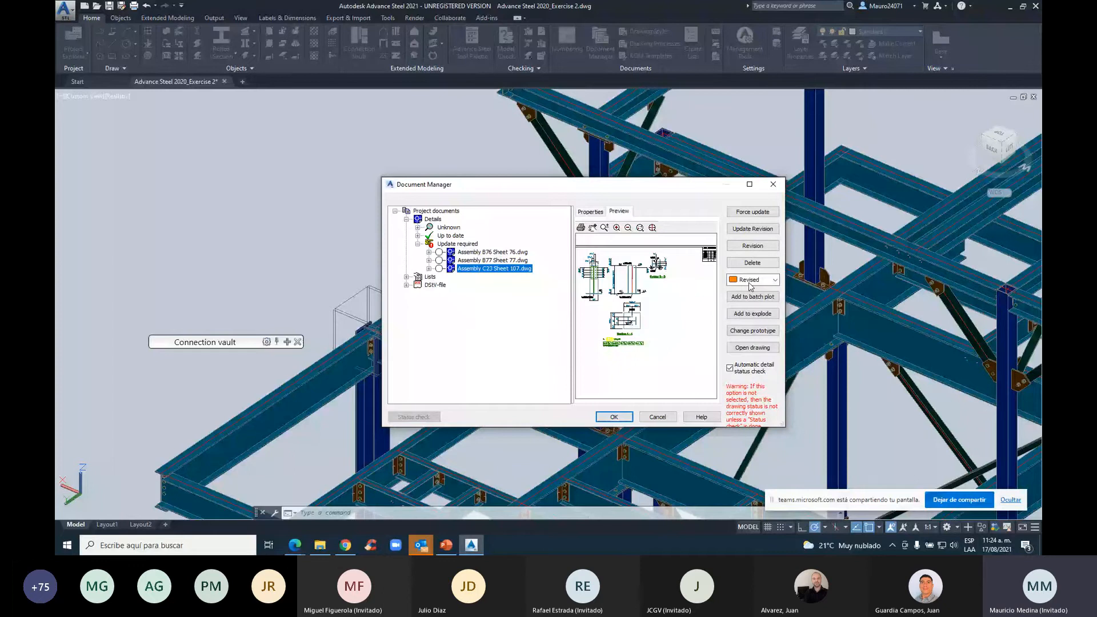
left_click(751, 248)
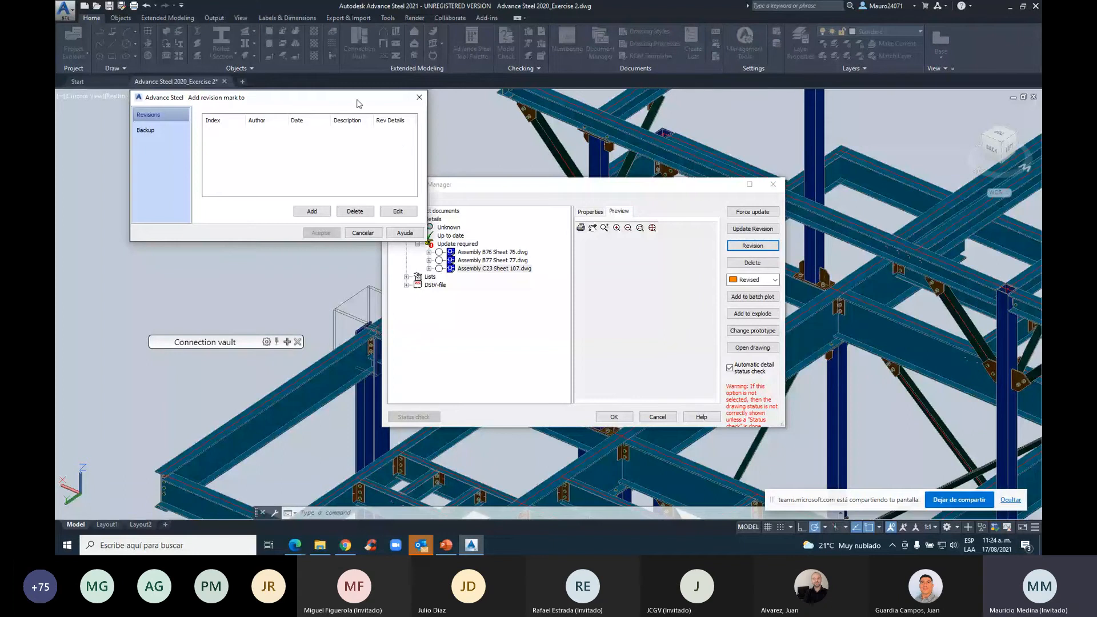
left_click_drag(358, 103, 392, 136)
left_click(346, 244)
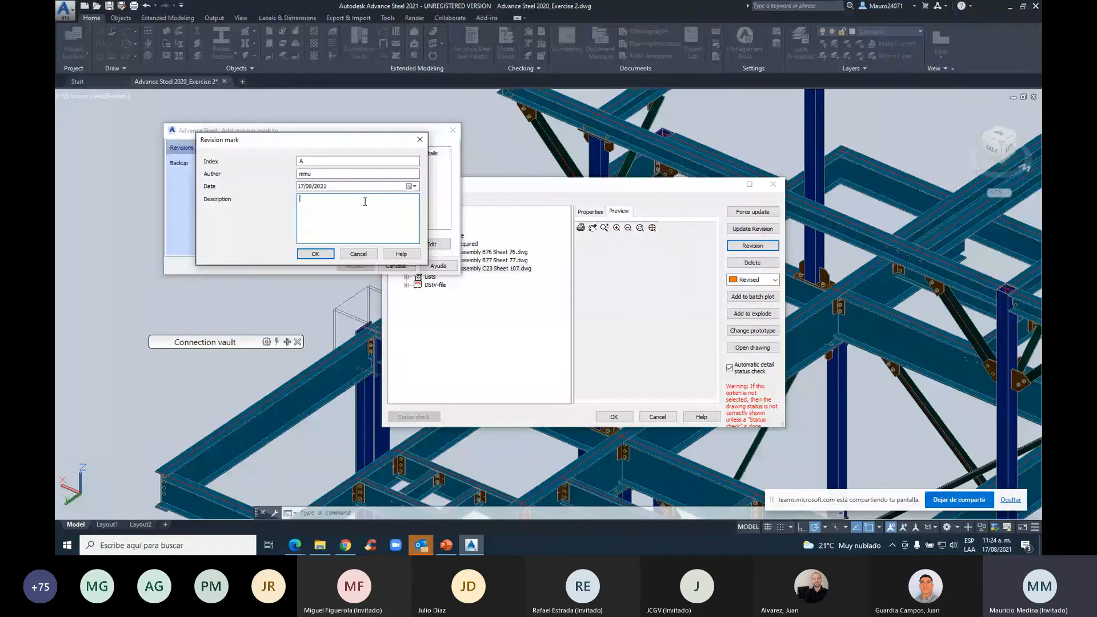
type("se modicaron")
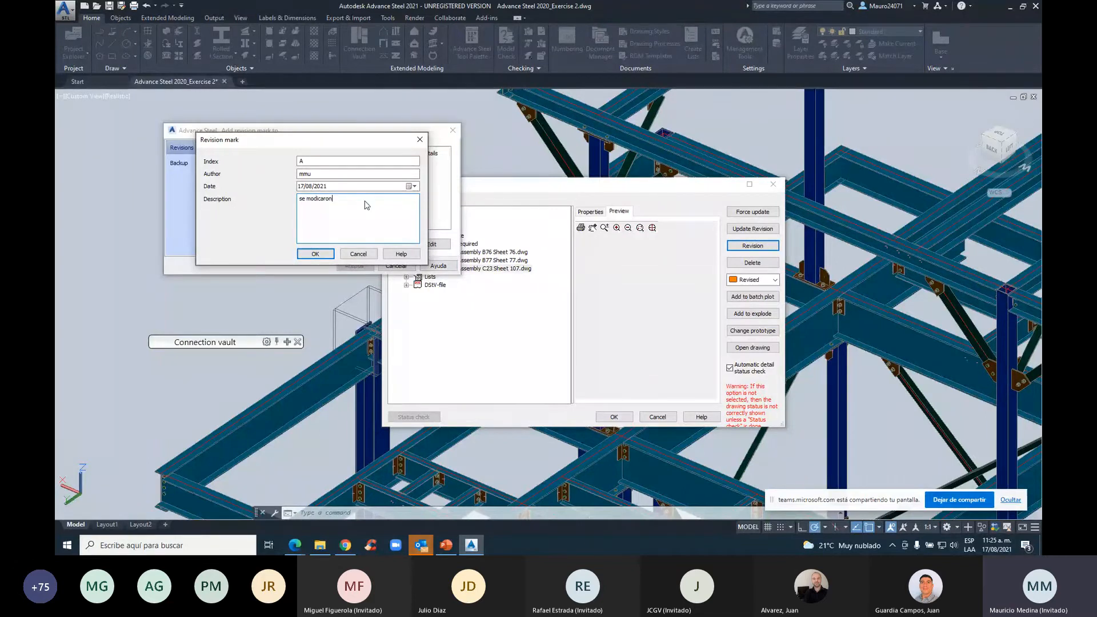
type(" pernos")
left_click(315, 254)
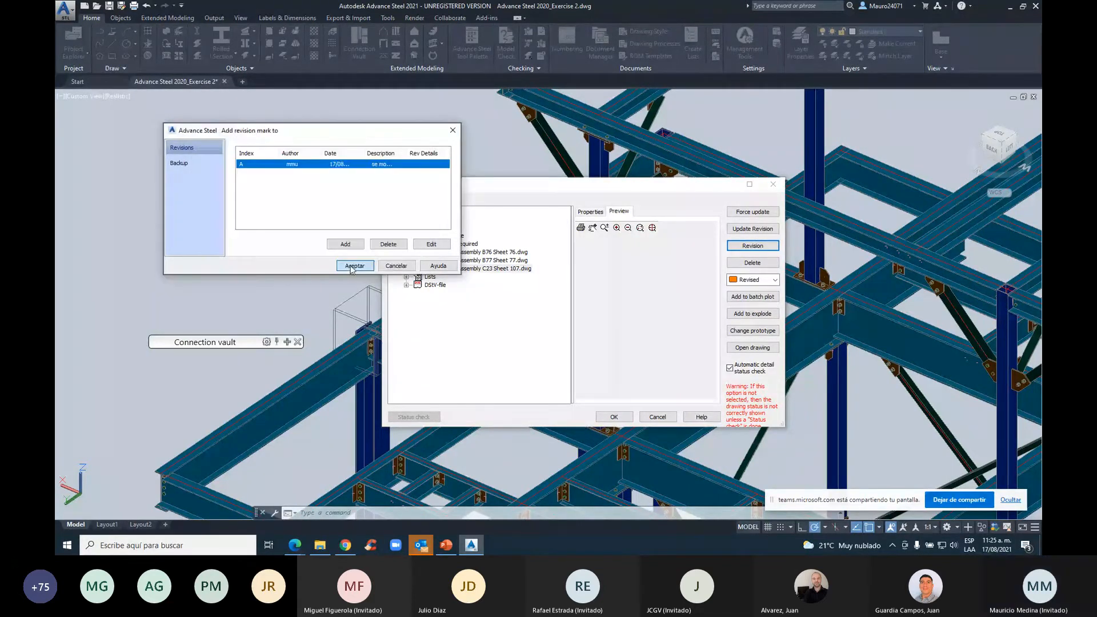
left_click(353, 266)
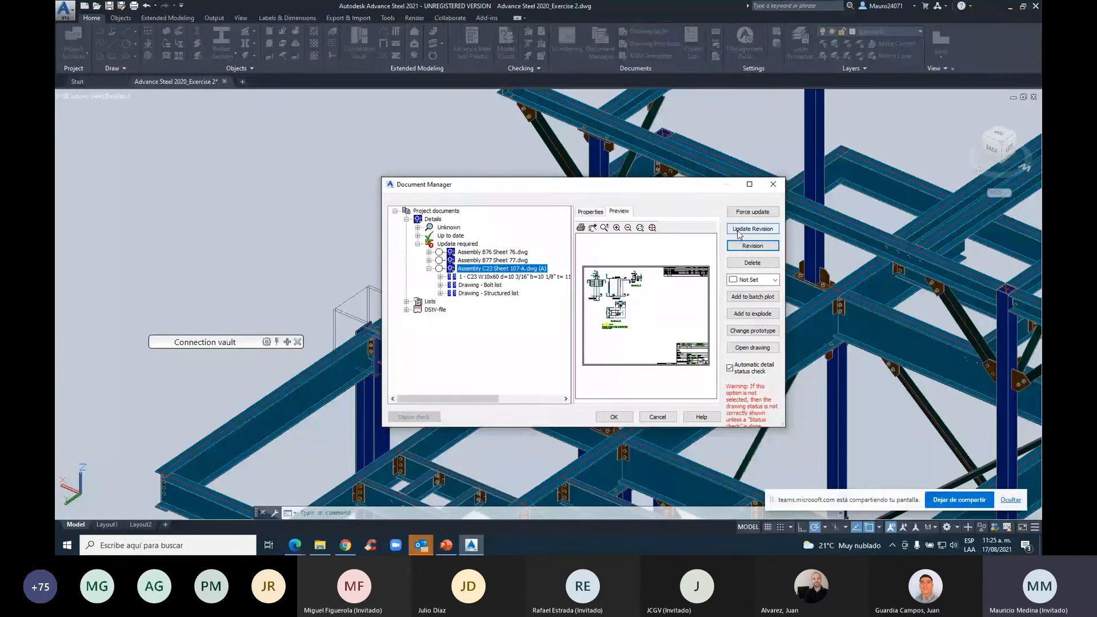
Force an update of Assembly C23 Sheet 107-A and examine the updated bolt layout in its preview
left_click(738, 214)
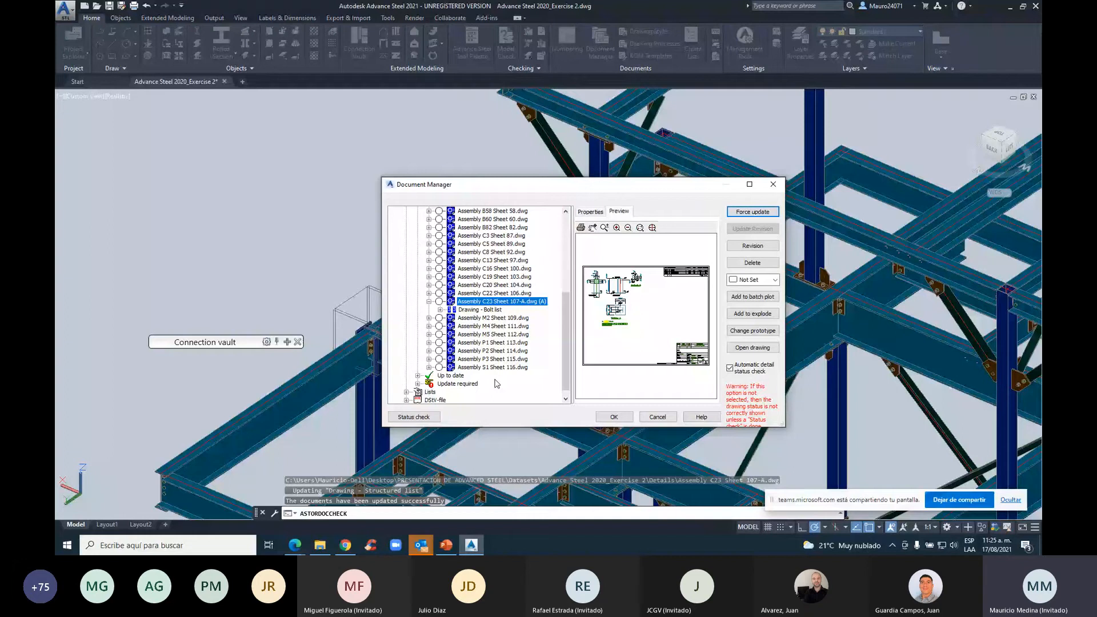
scroll(596, 287, "up", 4)
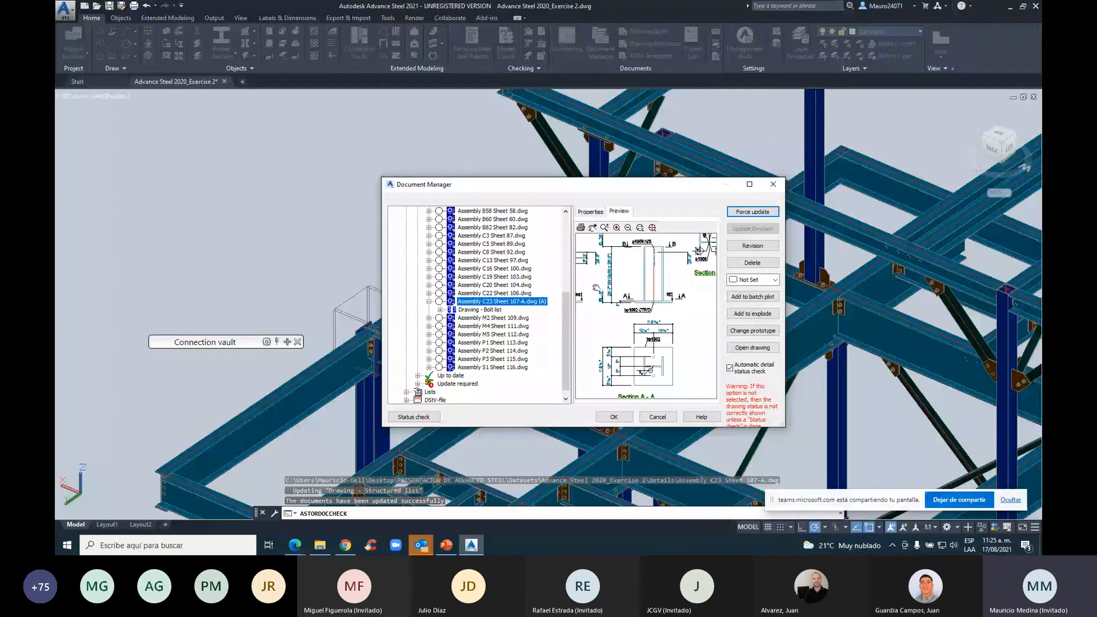
scroll(596, 287, "up", 2)
middle_click_drag(595, 287, 640, 333)
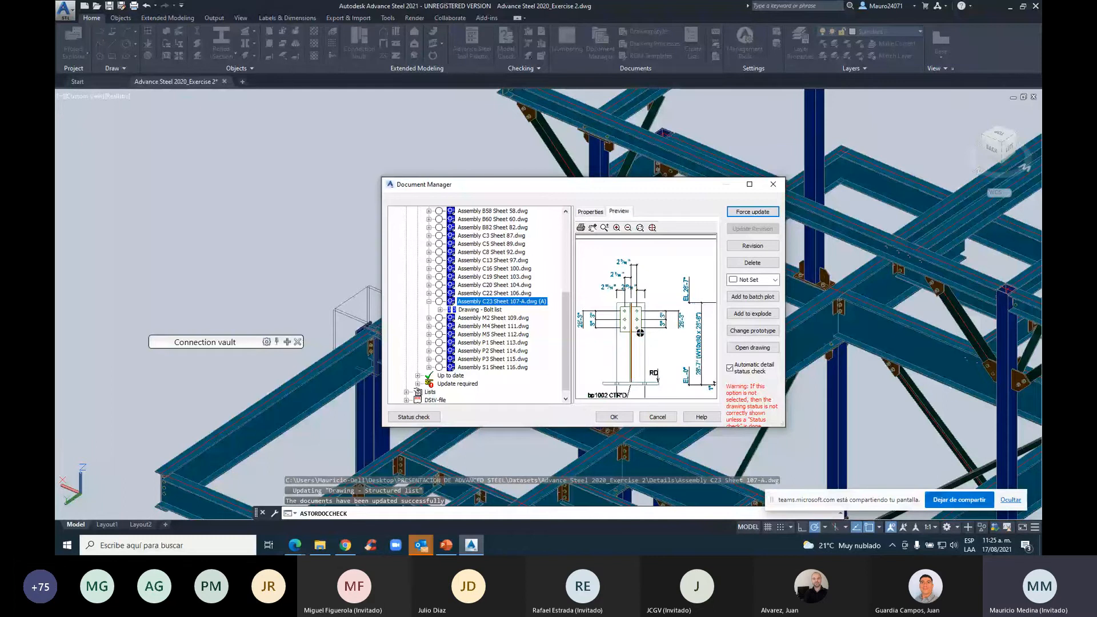
scroll(640, 332, "down", 4)
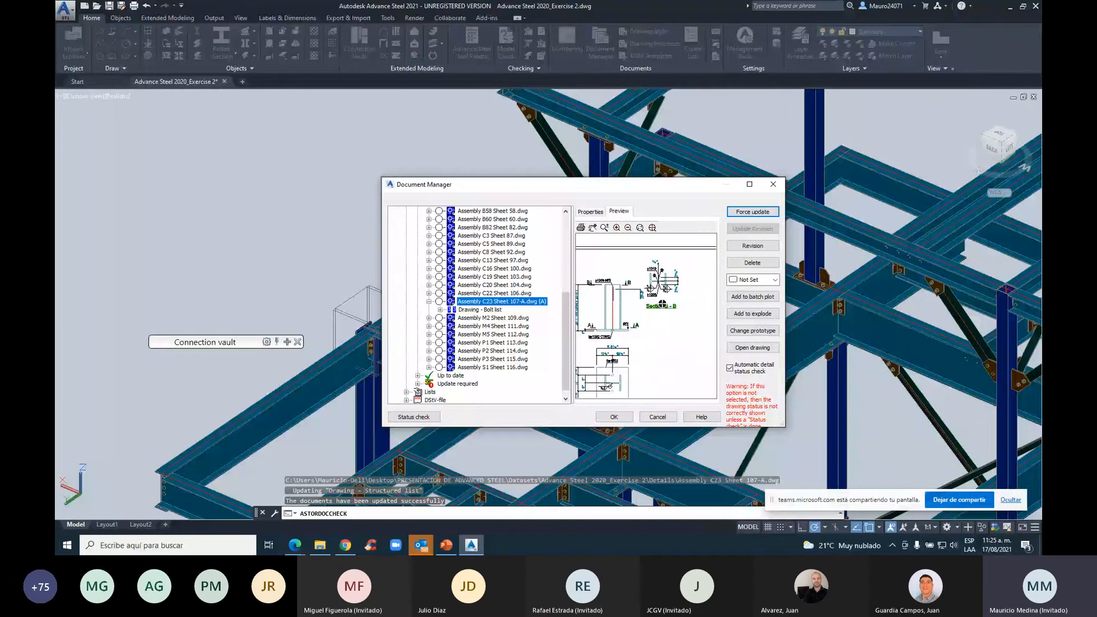
scroll(662, 303, "up", 2)
Preview Assembly B76 Sheet 76 among the drawings requiring an update, and open Assembly C23 Sheet 107-A to examine its revision table, closing it without saving
double_click(475, 383)
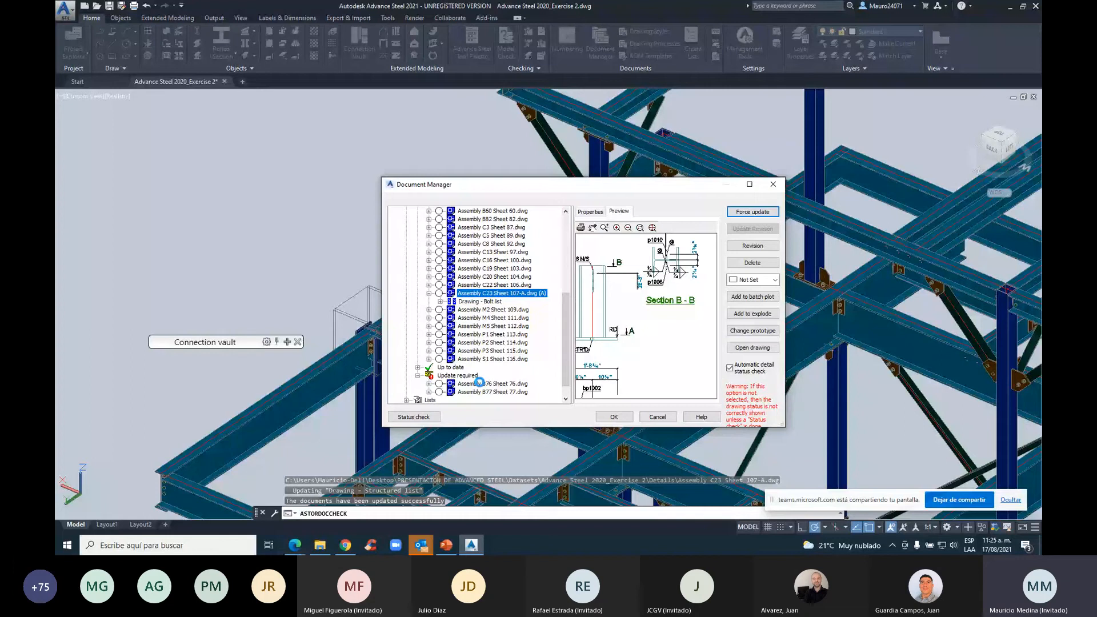
left_click(478, 383)
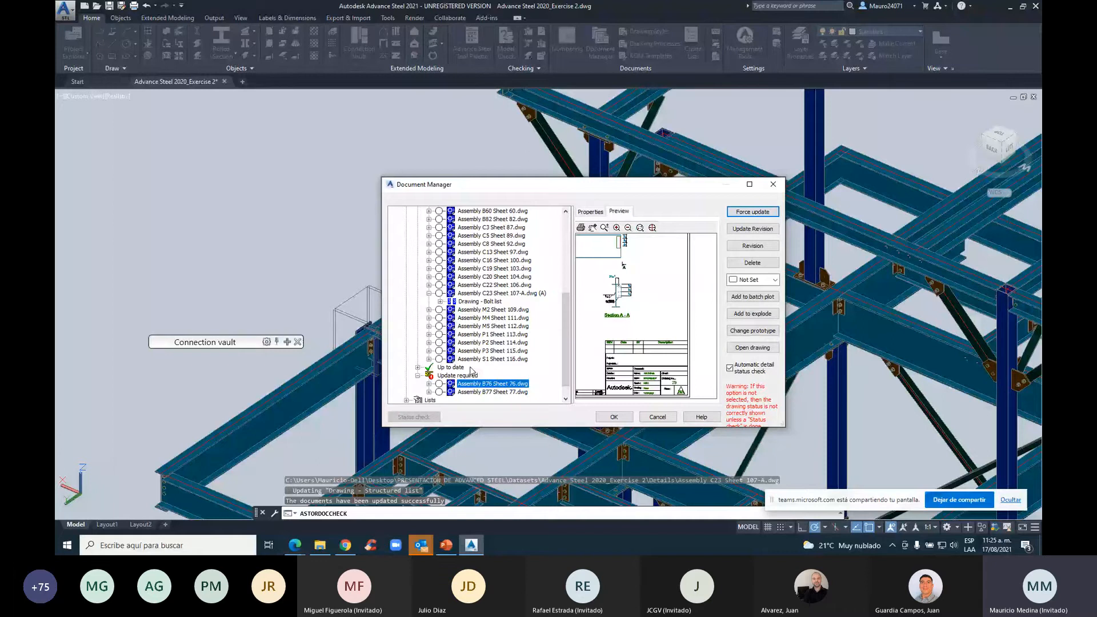
left_click(514, 293)
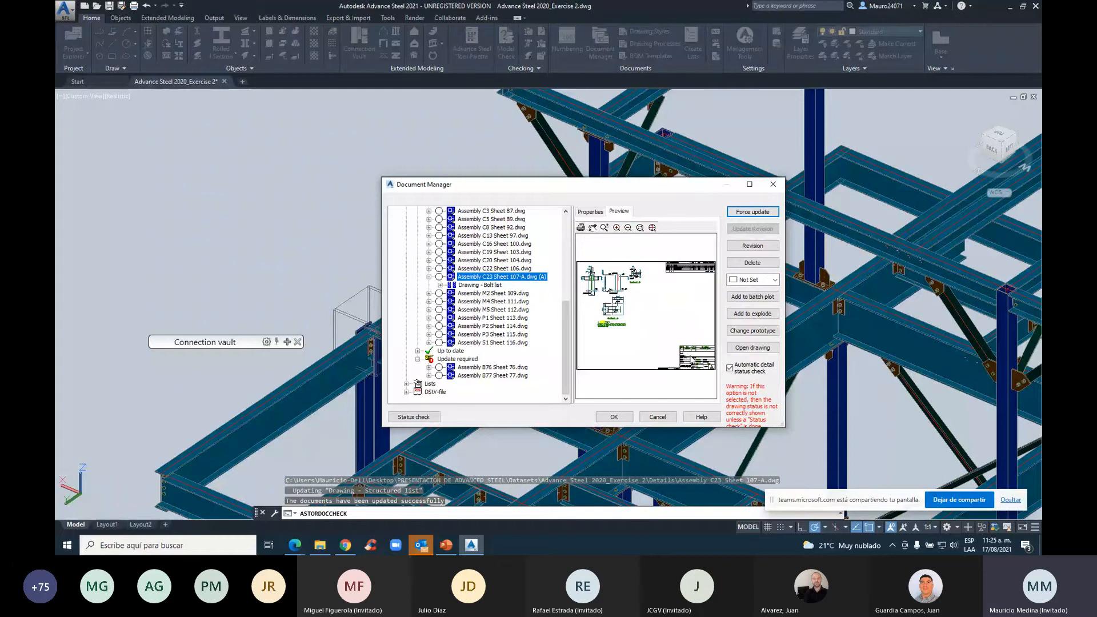
left_click(752, 347)
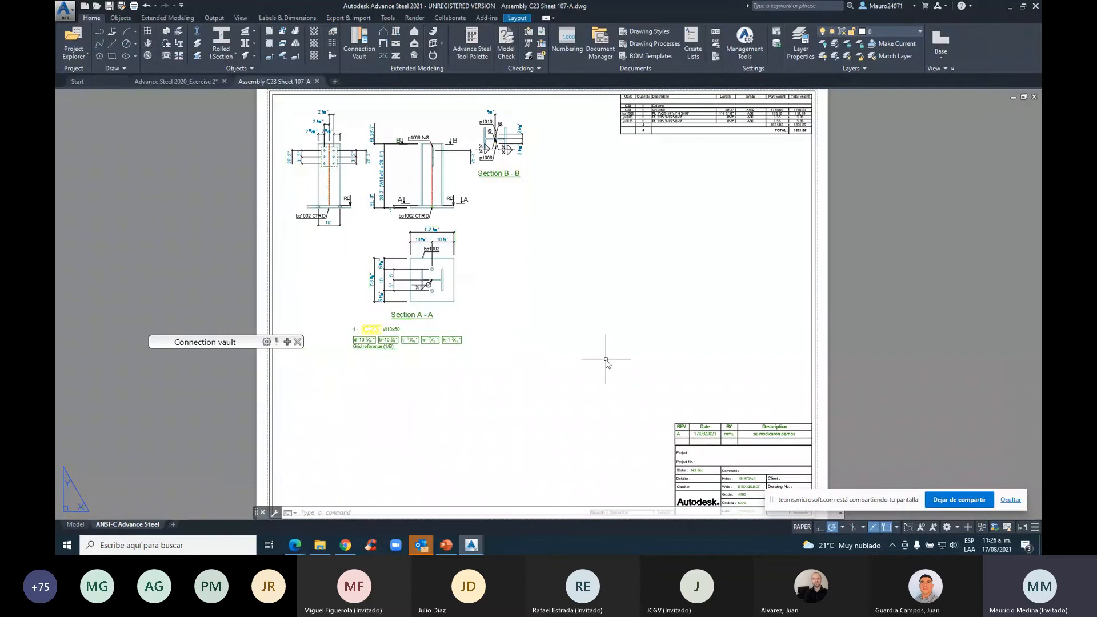
scroll(731, 451, "up", 5)
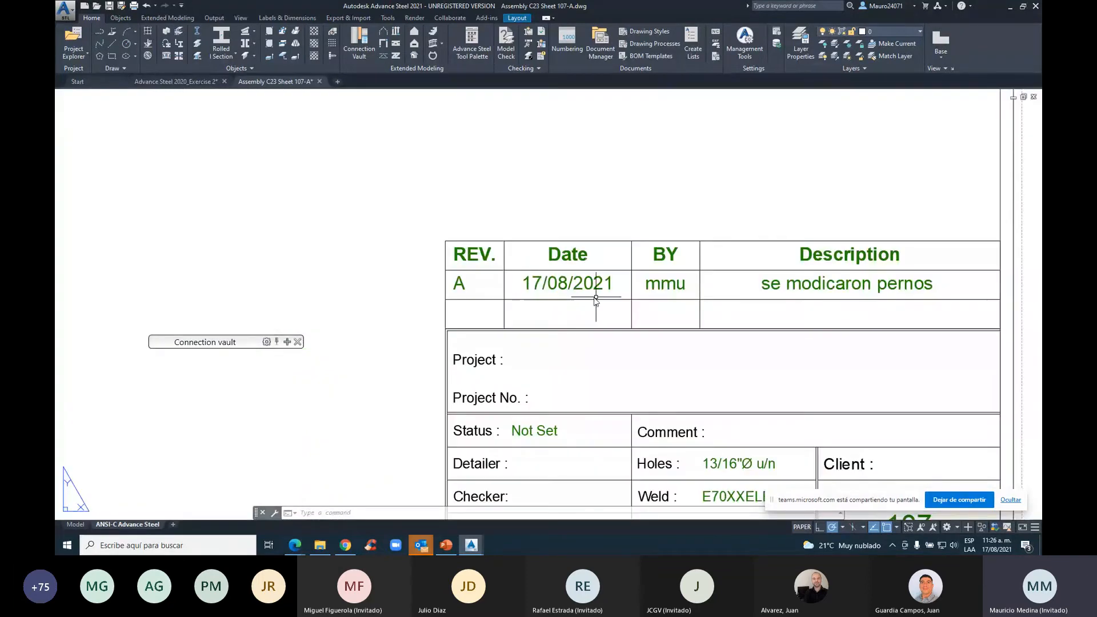
scroll(595, 301, "down", 6)
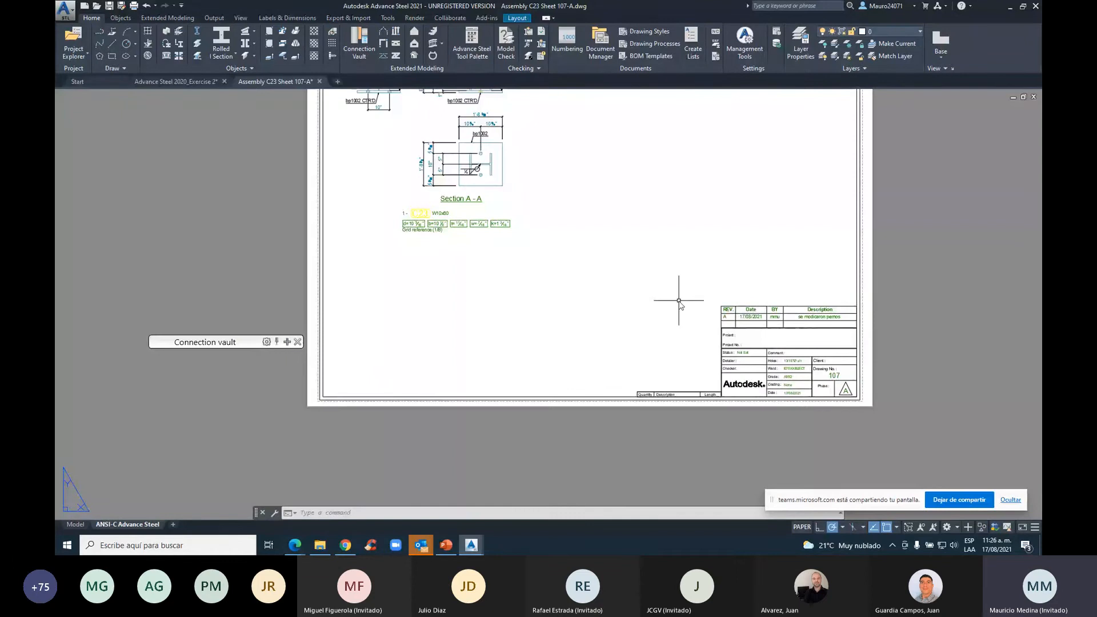
middle_click_drag(622, 252, 640, 324)
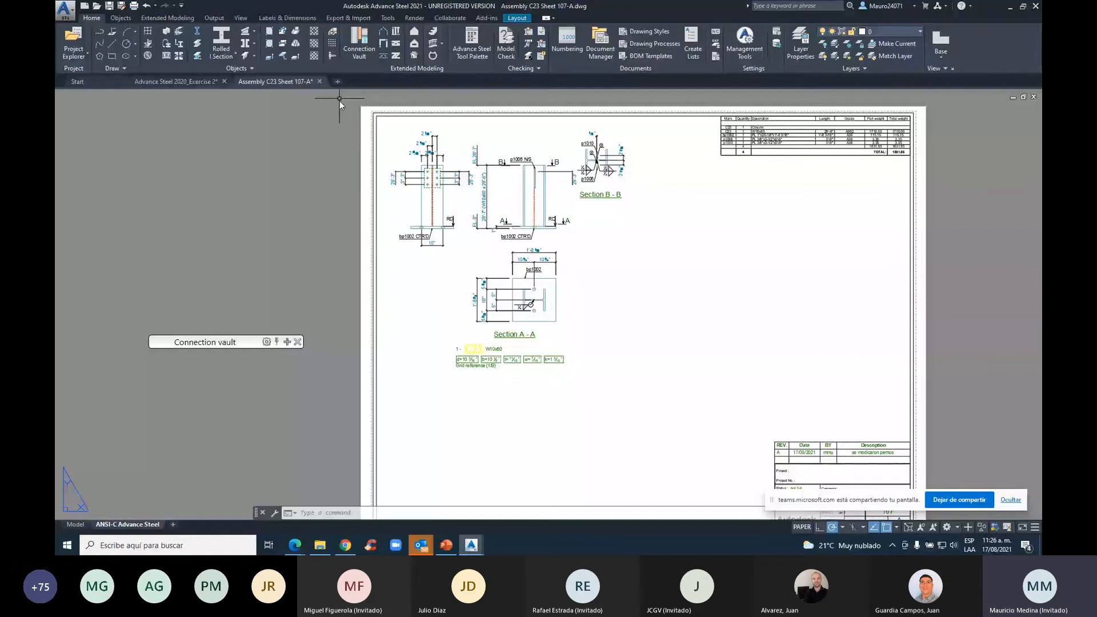
left_click(319, 82)
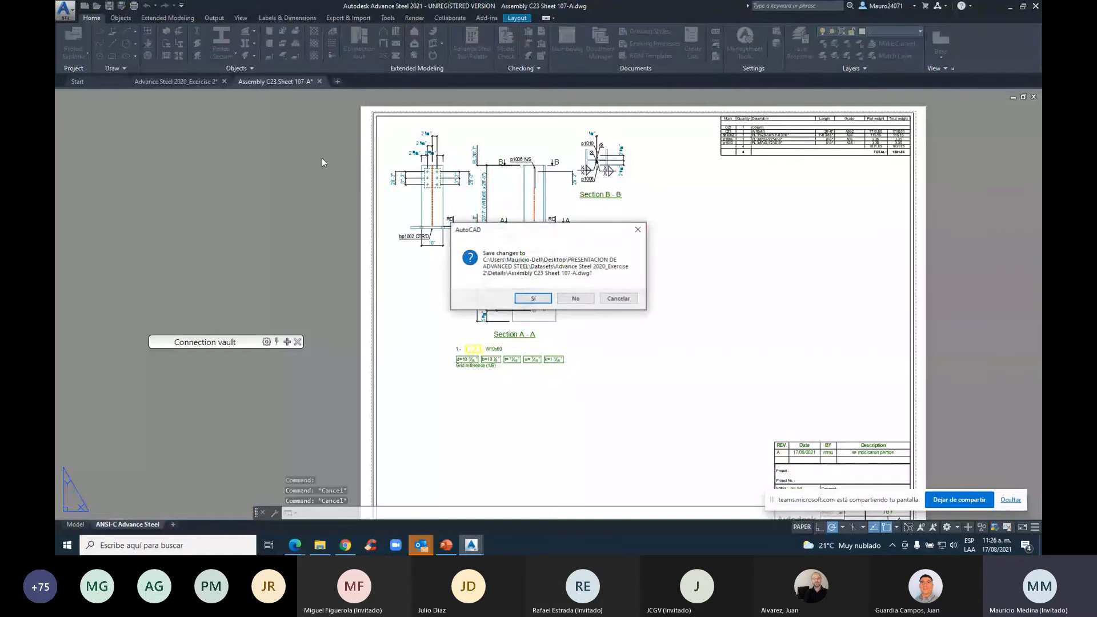
left_click(583, 299)
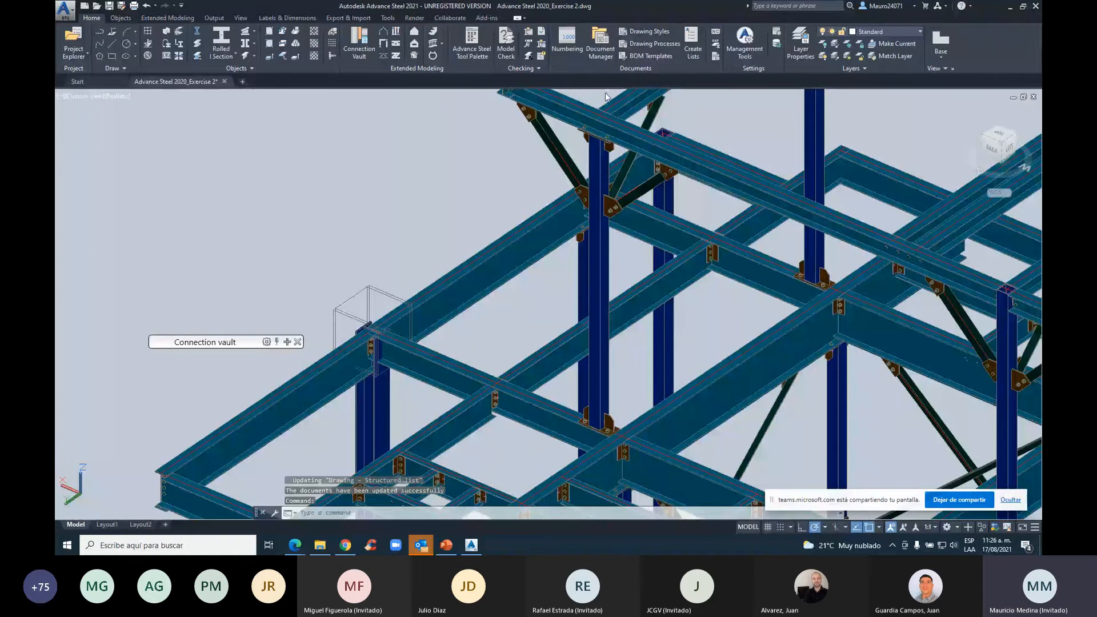
Reopen the Document Manager and force another update of Assembly C23 Sheet 107-A
left_click(610, 45)
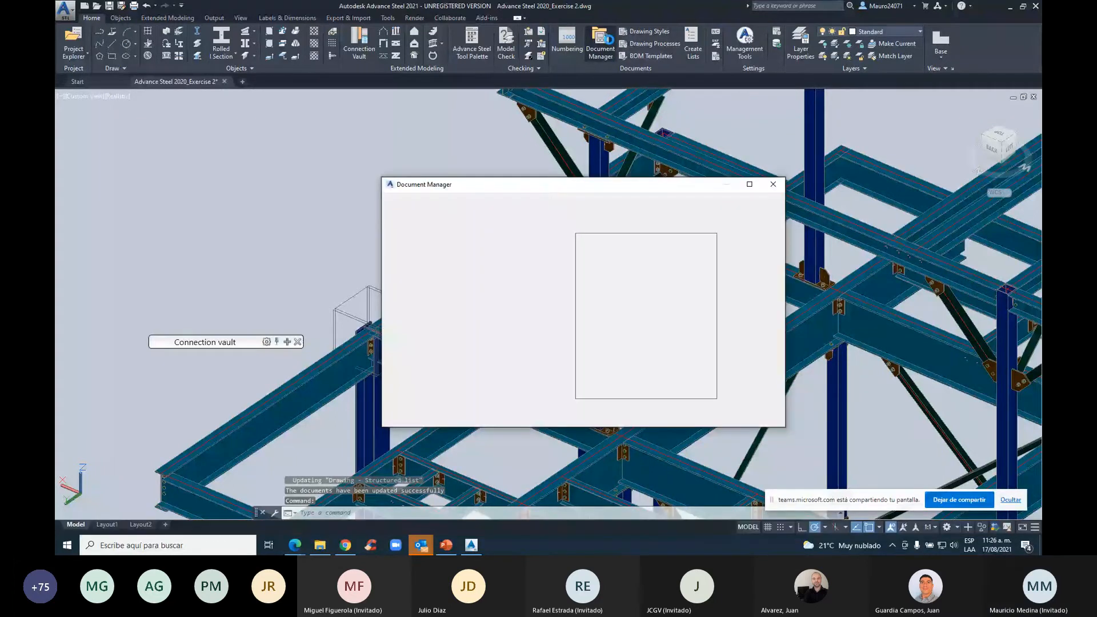
left_click(748, 213)
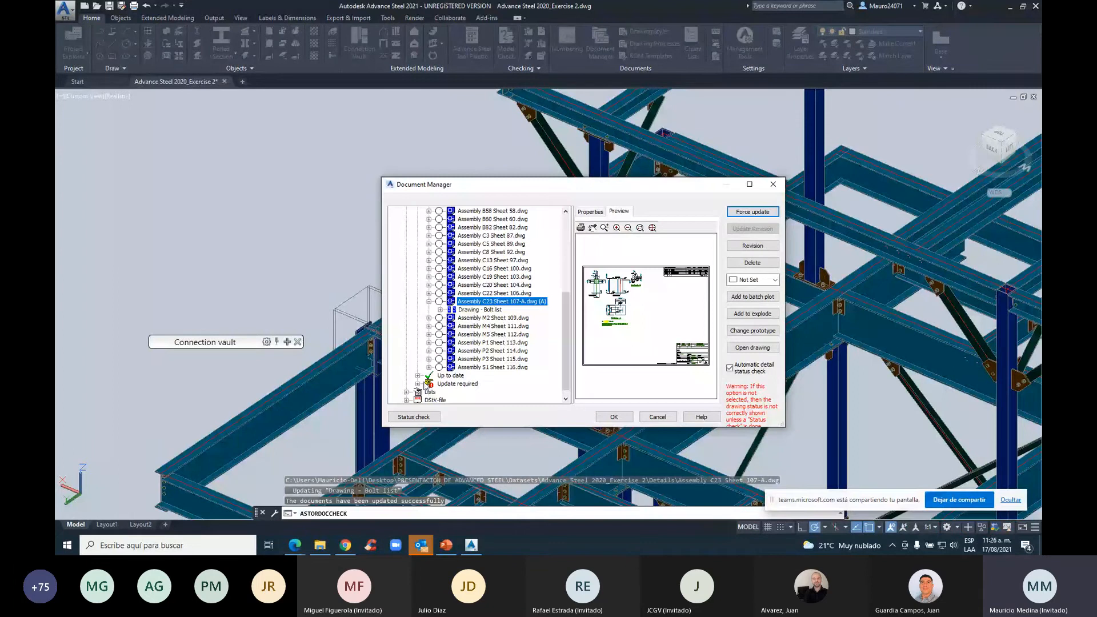
Add revision mark A to Assembly B76 Sheet 76 with the author's initials and the description "nn"
left_click(417, 383)
left_click(468, 384)
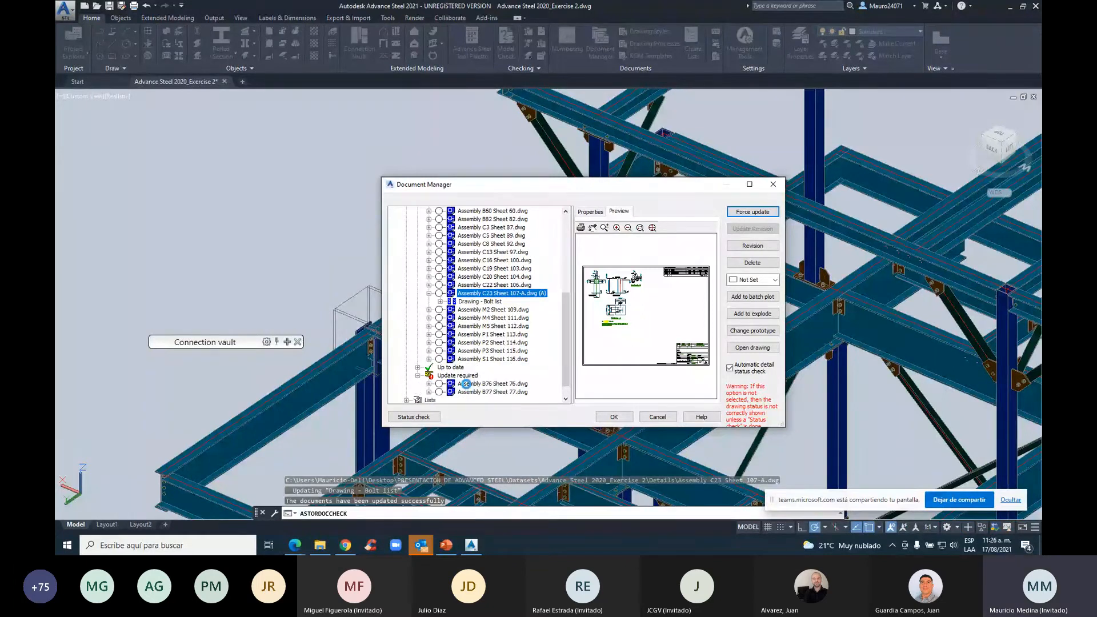
left_click(752, 247)
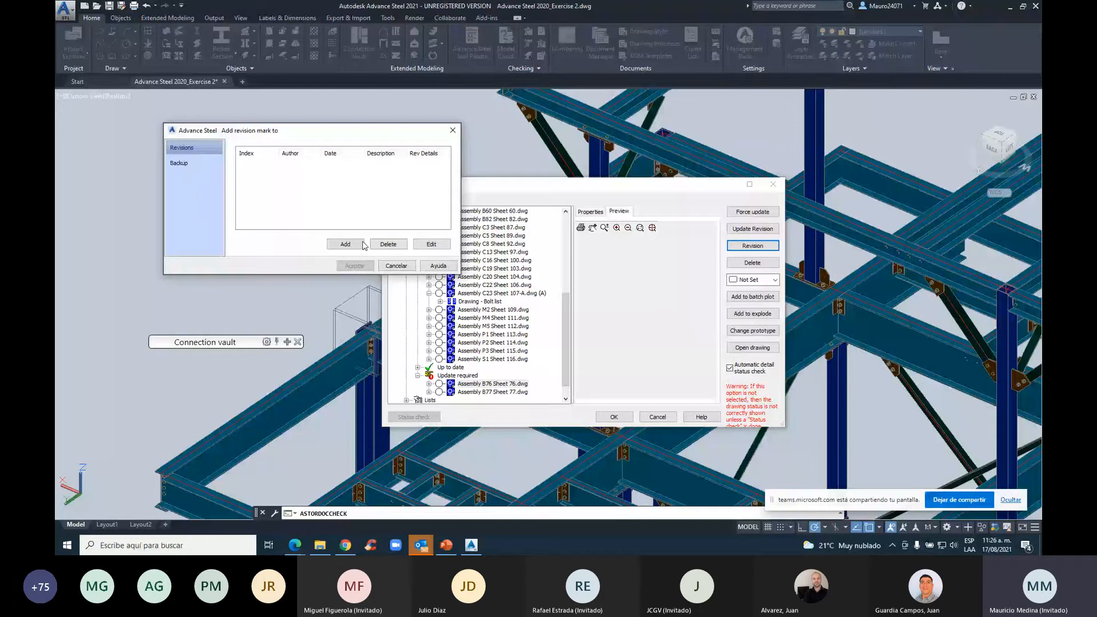
left_click(363, 245)
left_click(407, 174)
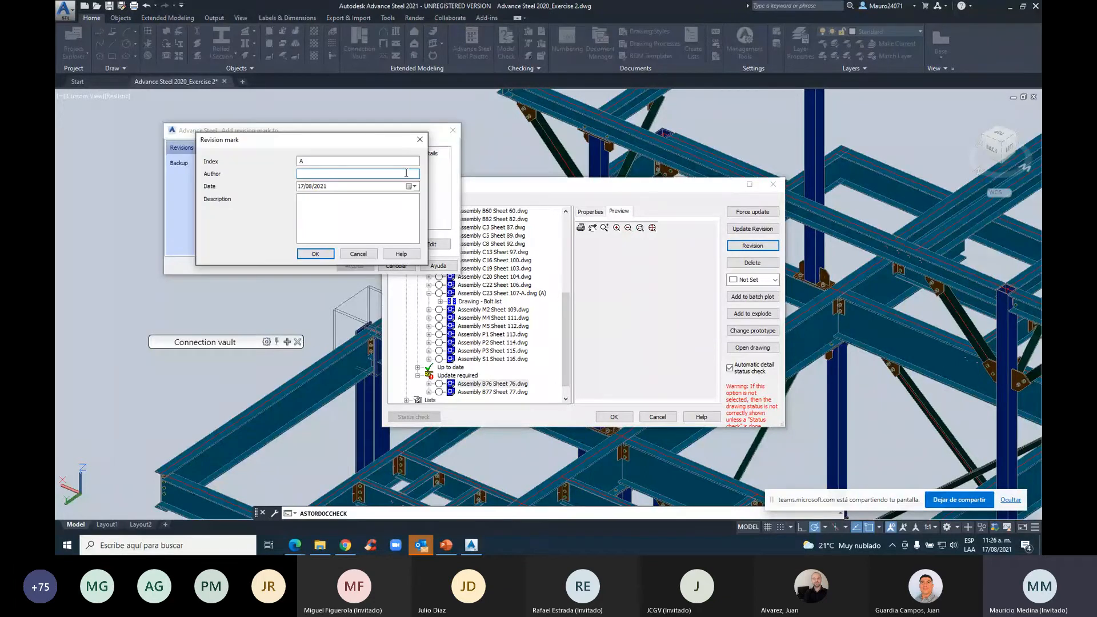
type("mu")
left_click(401, 208)
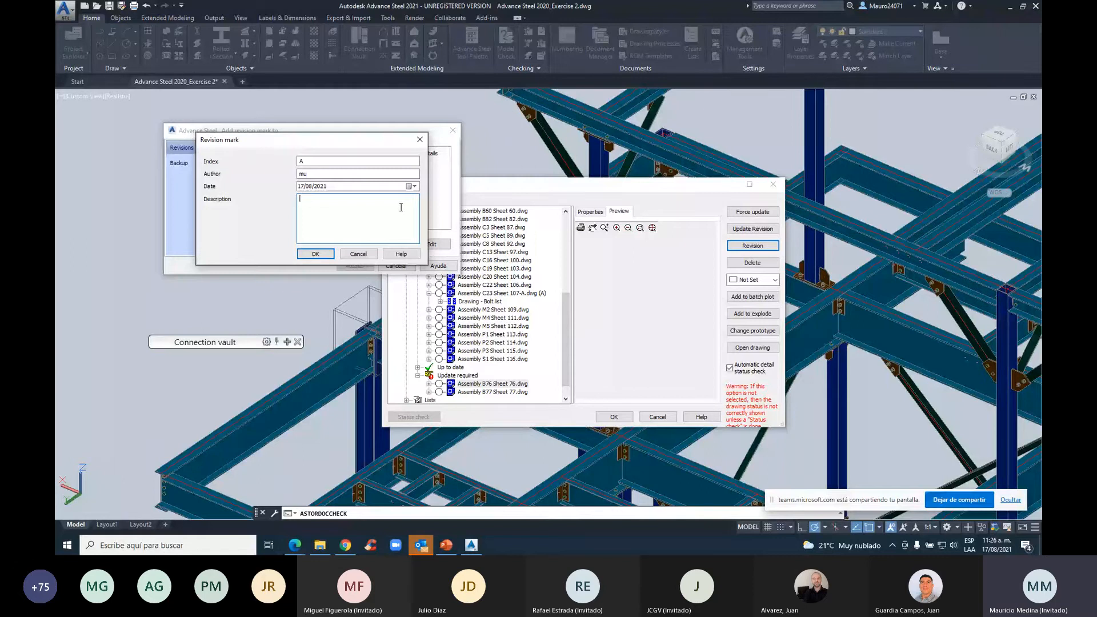
type("nn")
left_click(316, 254)
left_click(356, 266)
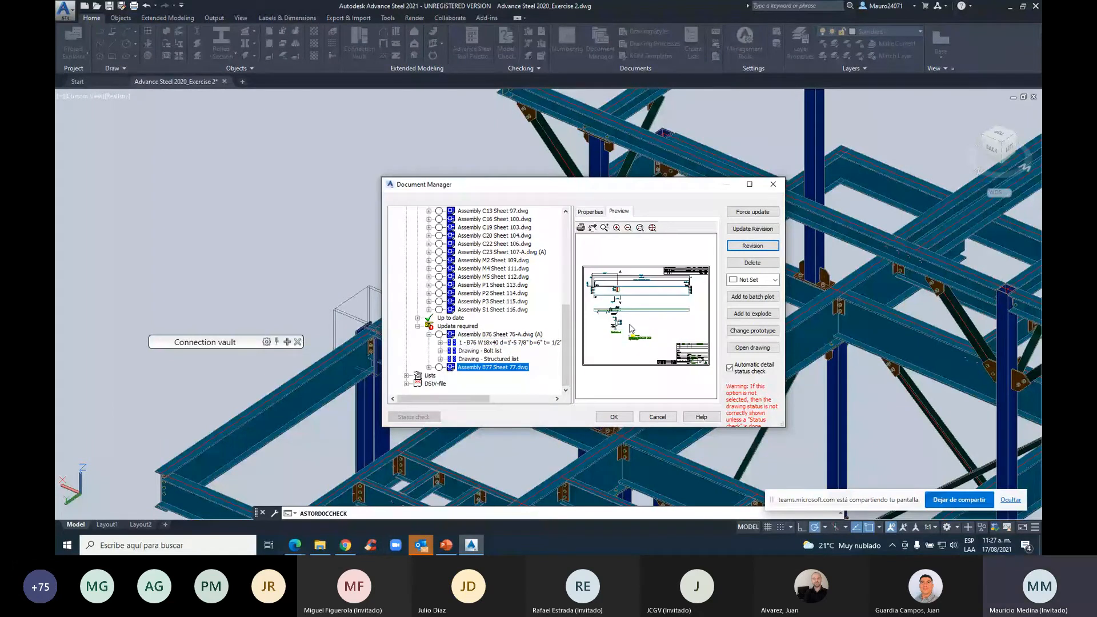
Add revision mark A with the author's initials and description "rev003" to Assembly B77 Sheet 77, update the drawing and examine its preview
left_click(753, 246)
left_click(315, 174)
type("mm")
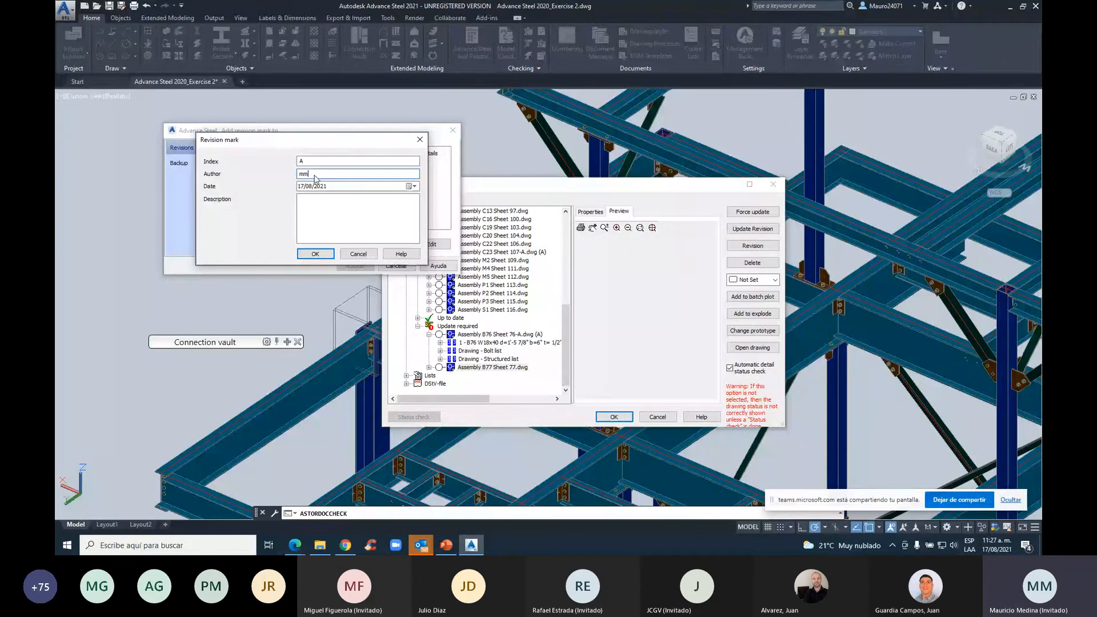
type("u")
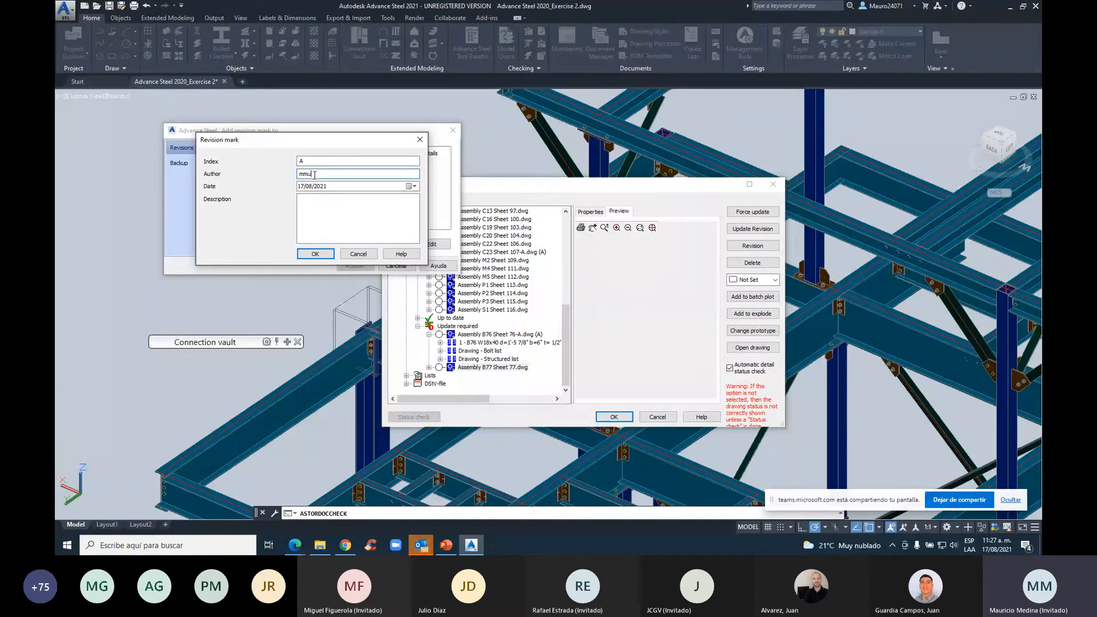
left_click(329, 213)
type("rev003")
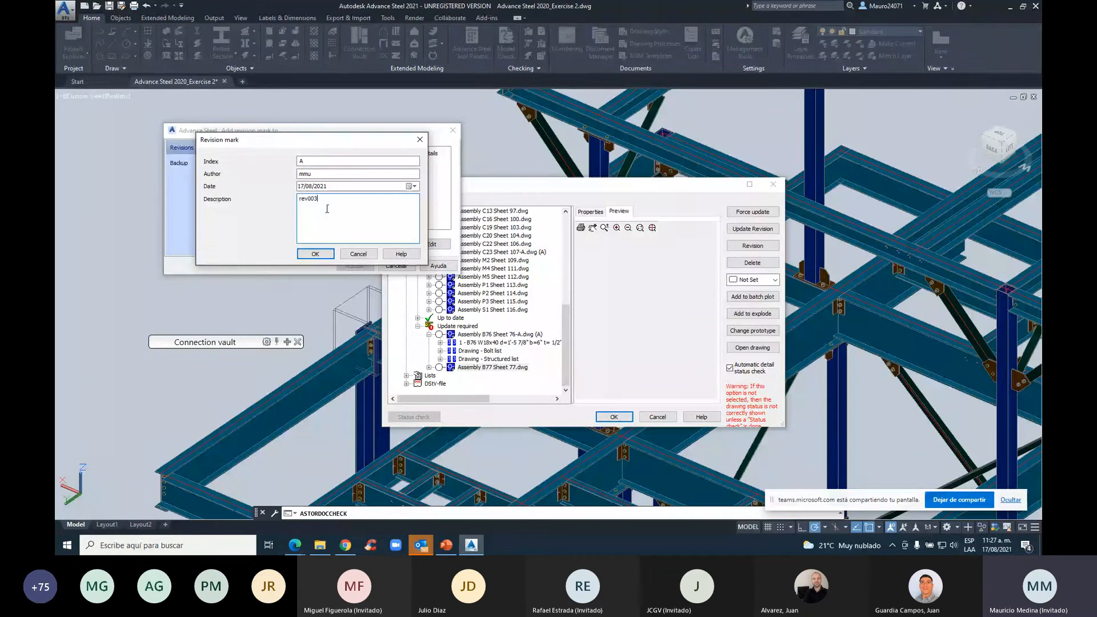
key("Return")
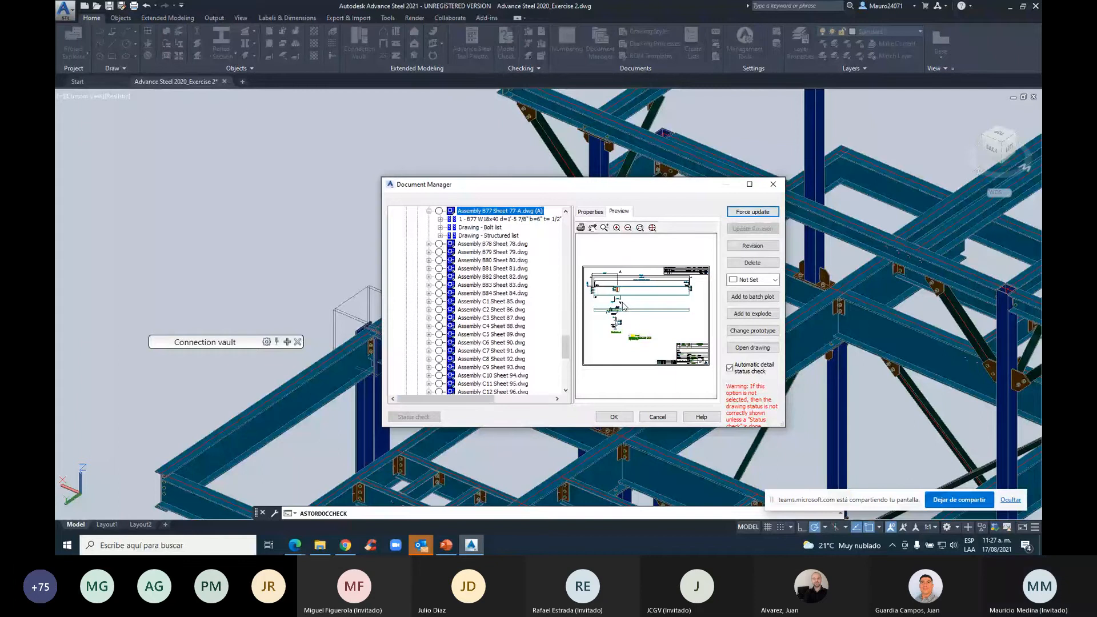
scroll(623, 305, "up", 3)
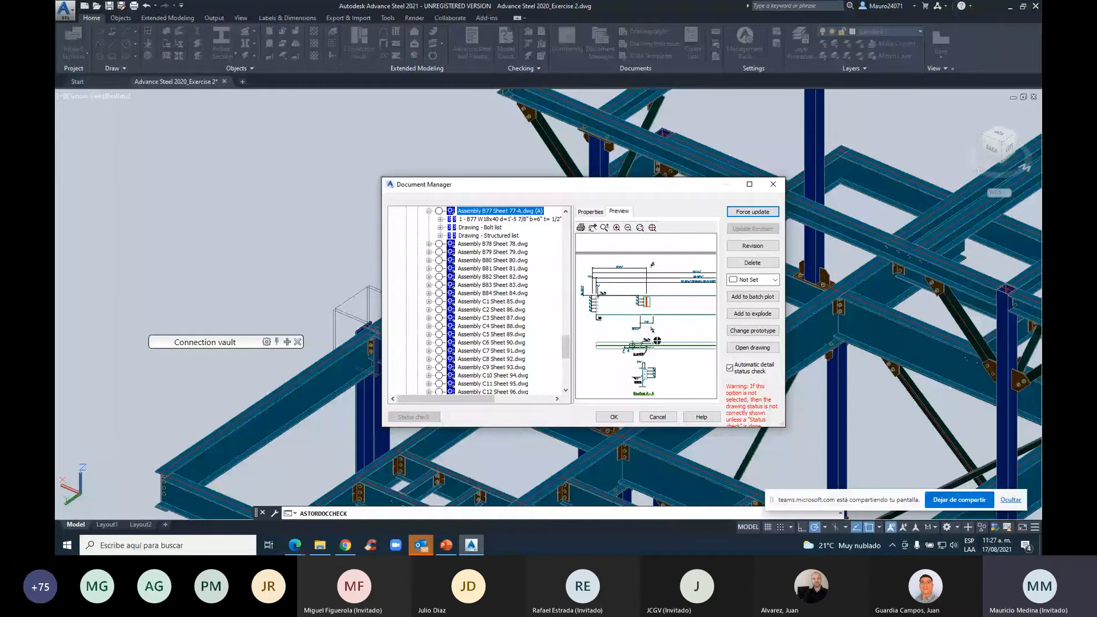
scroll(605, 315, "up", 3)
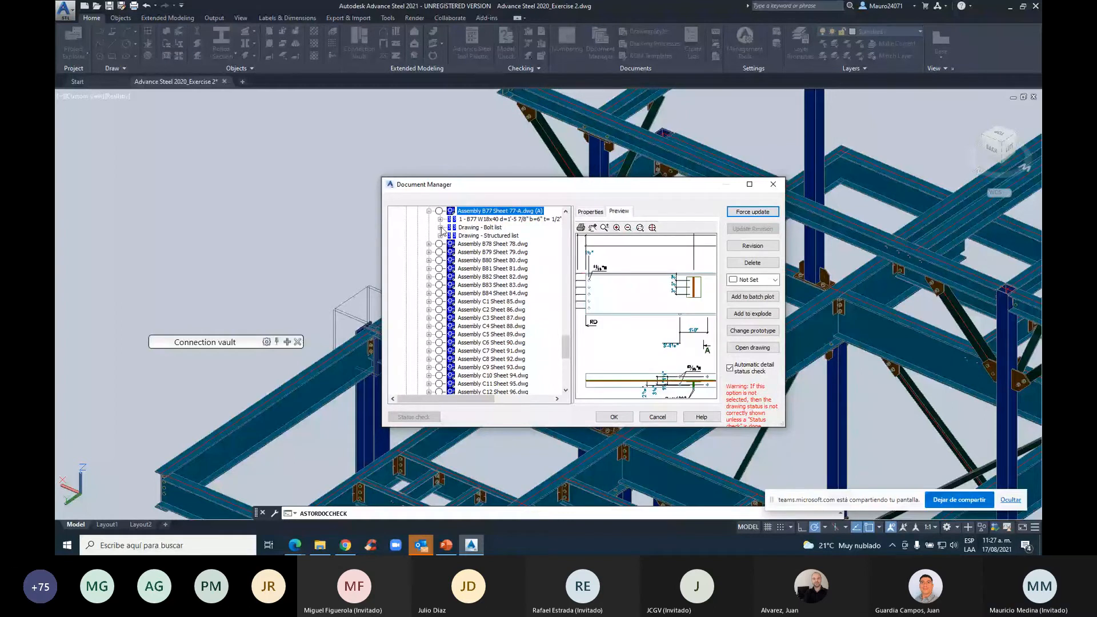
Update the revision of Assembly B76 Sheet 76-A, still listed as requiring an update, and close the Document Manager
scroll(479, 387, "down", 9)
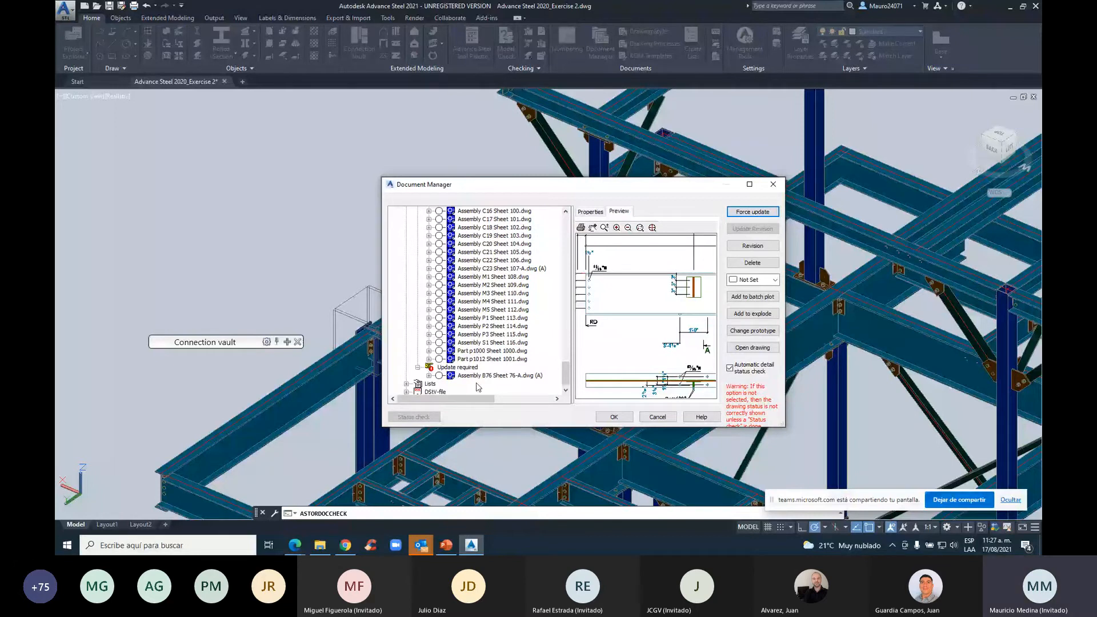
left_click(499, 375)
left_click(752, 229)
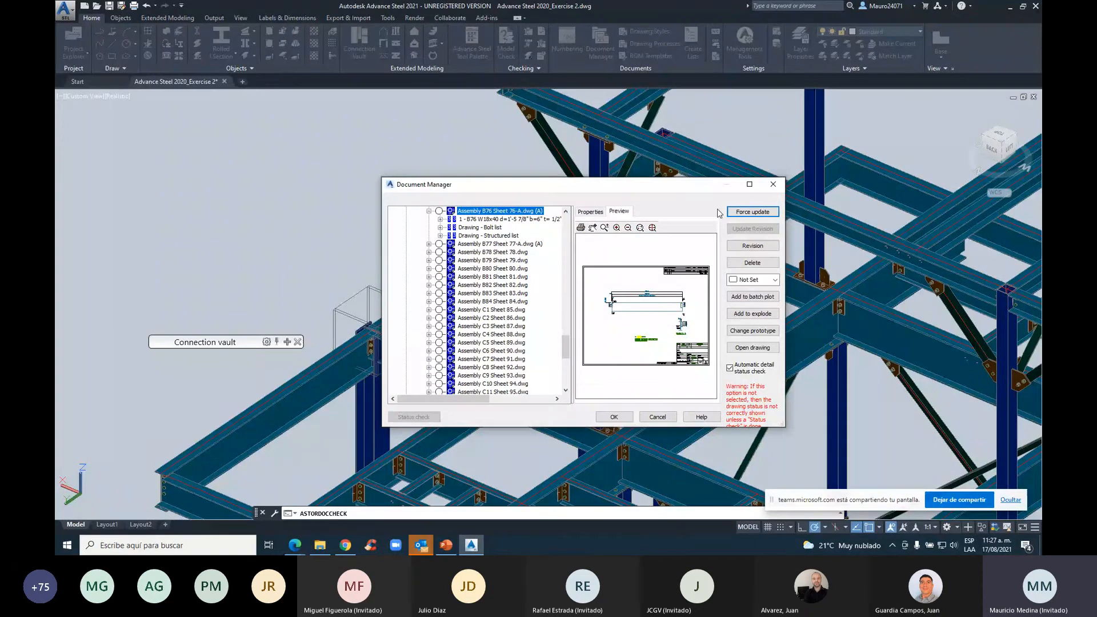
left_click(773, 184)
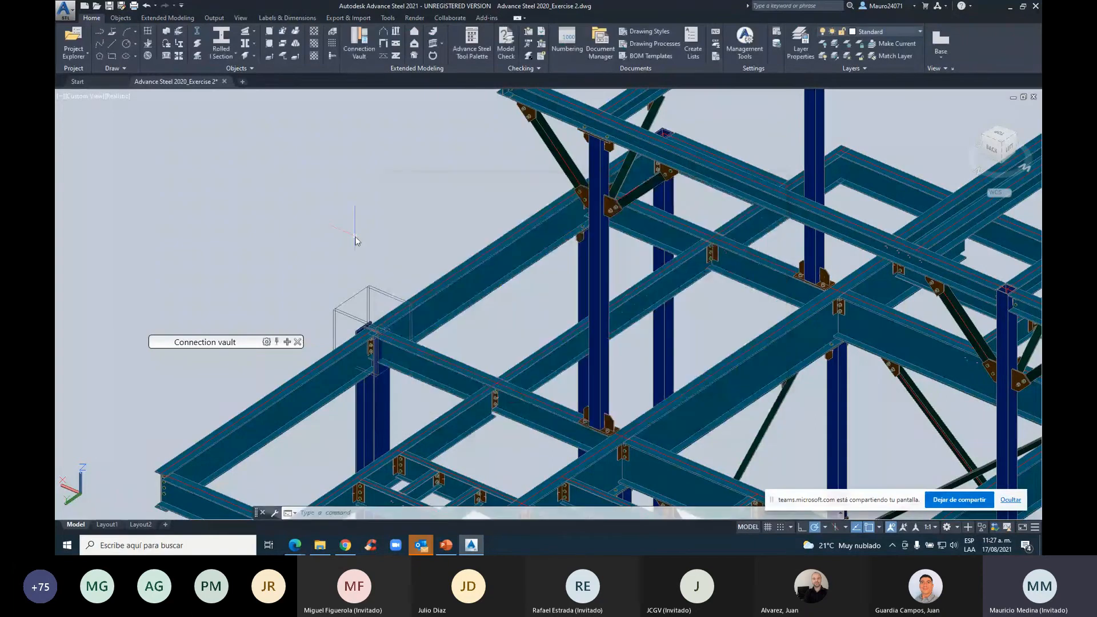
Bring the whole structure into view and review the NC settings for file name and piece identification without changing them
scroll(355, 237, "down", 7)
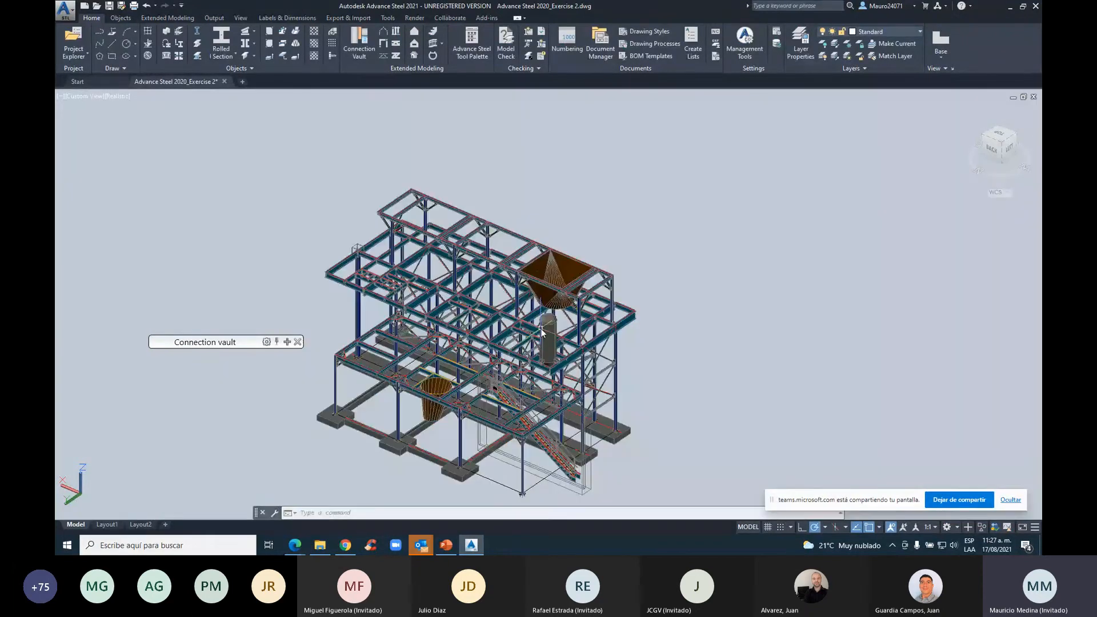
scroll(540, 329, "up", 2)
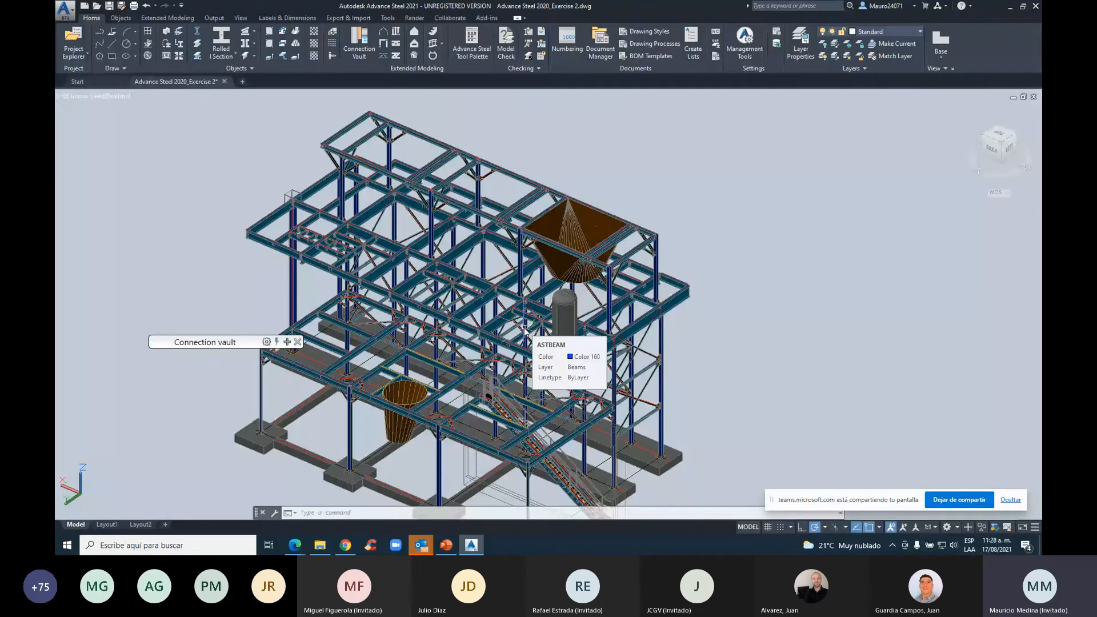
middle_click_drag(524, 330, 590, 324)
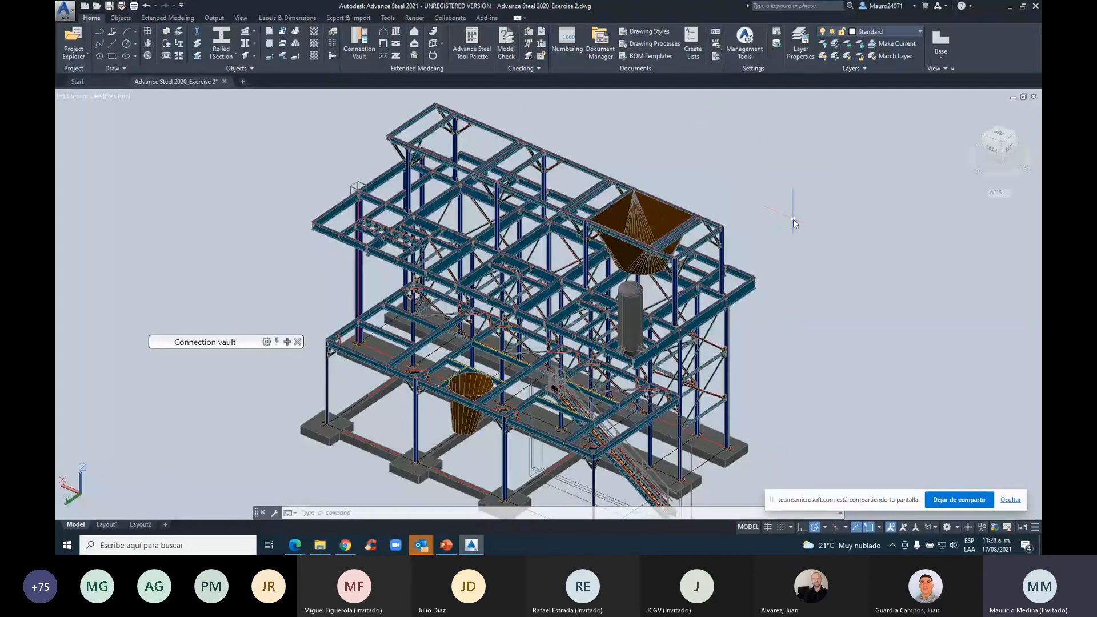
left_click(716, 57)
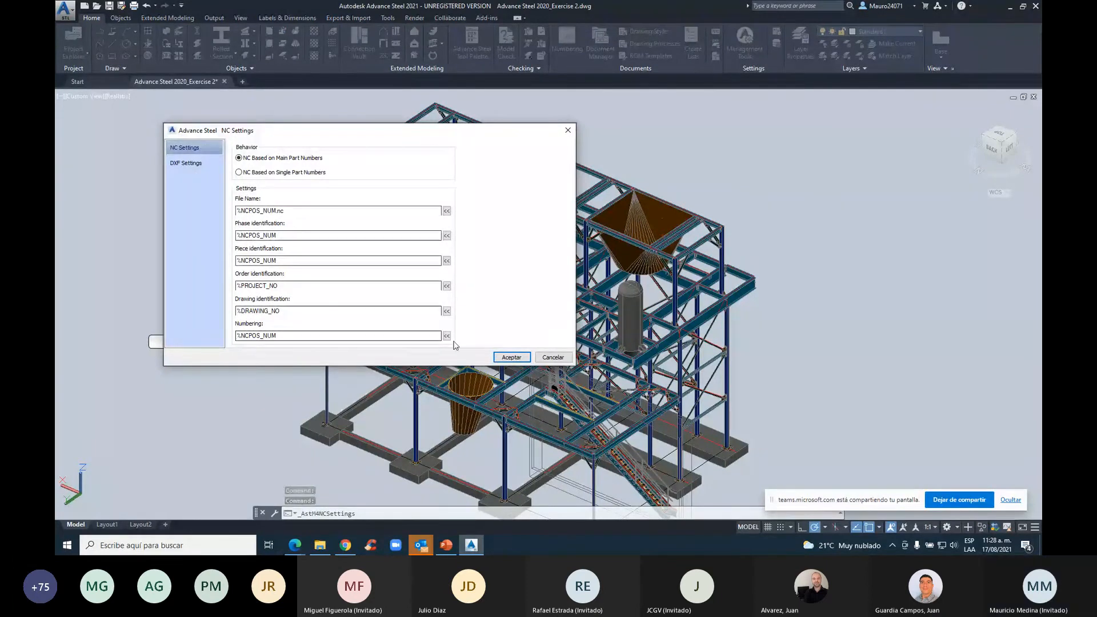
left_click(553, 357)
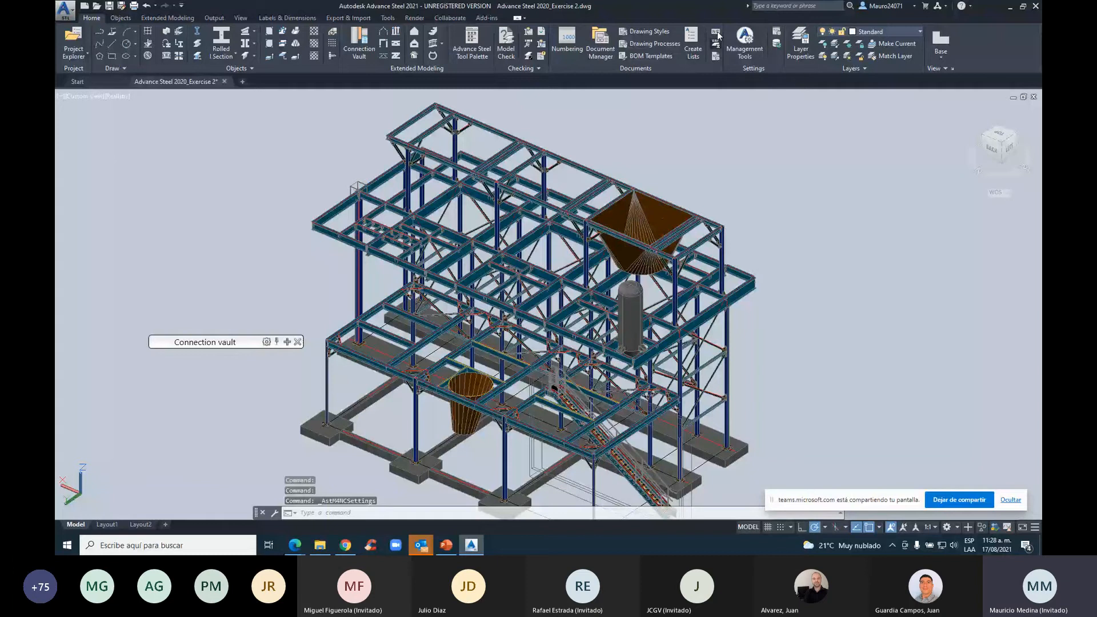
Create the model's NC DXF files and preview B1.nc.dxf, B6.nc.dxf and B2.nc.dxf in the Document Manager
left_click(715, 44)
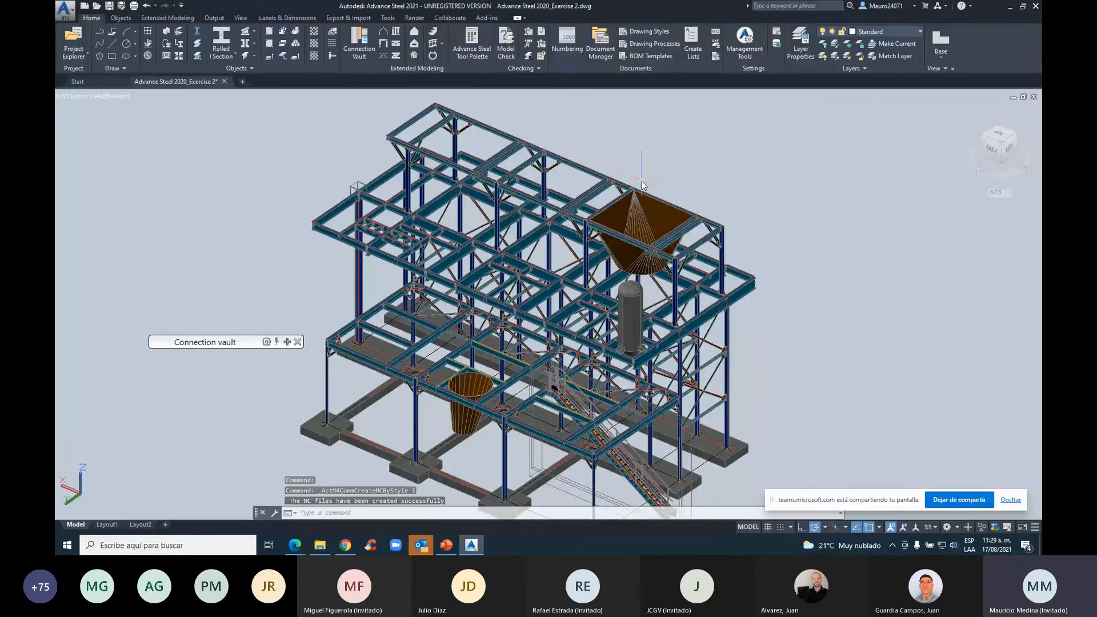
left_click(602, 43)
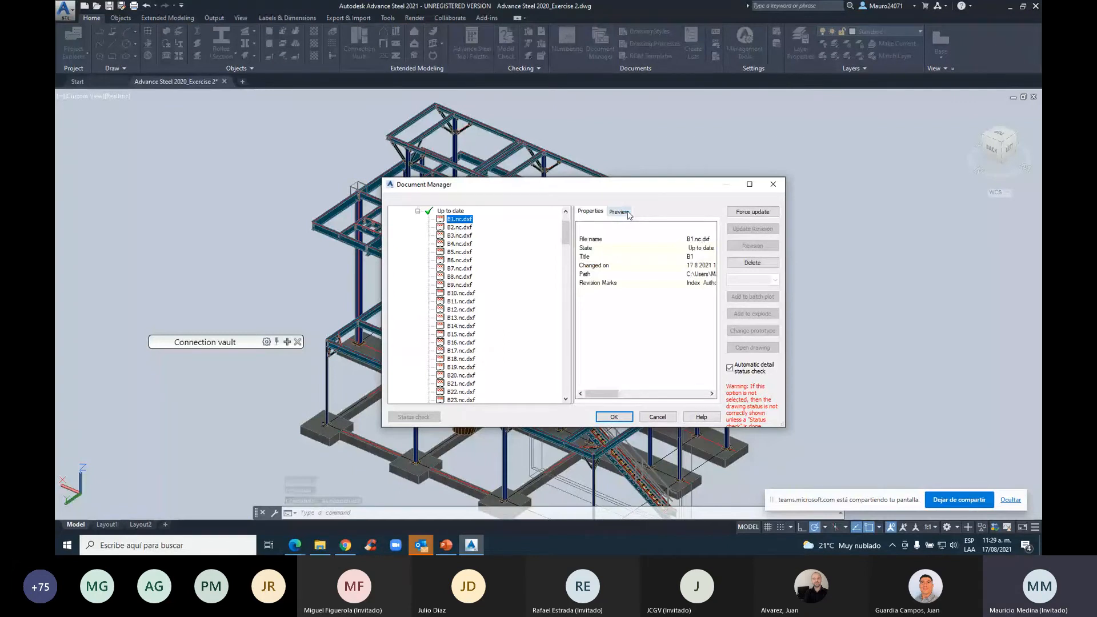
left_click(619, 212)
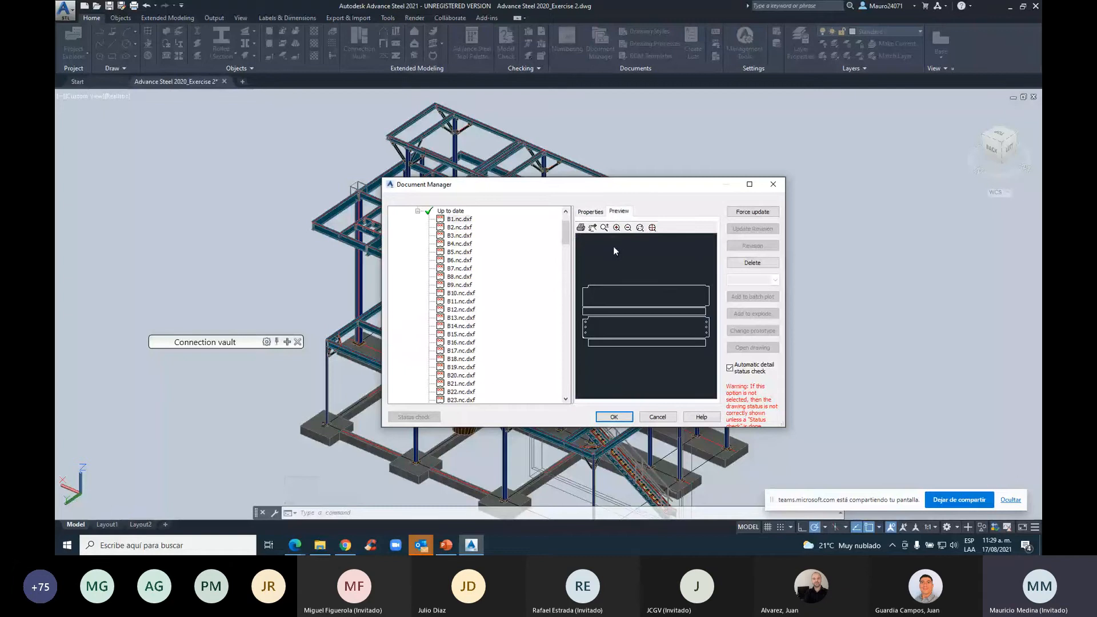
left_click(460, 260)
left_click(464, 228)
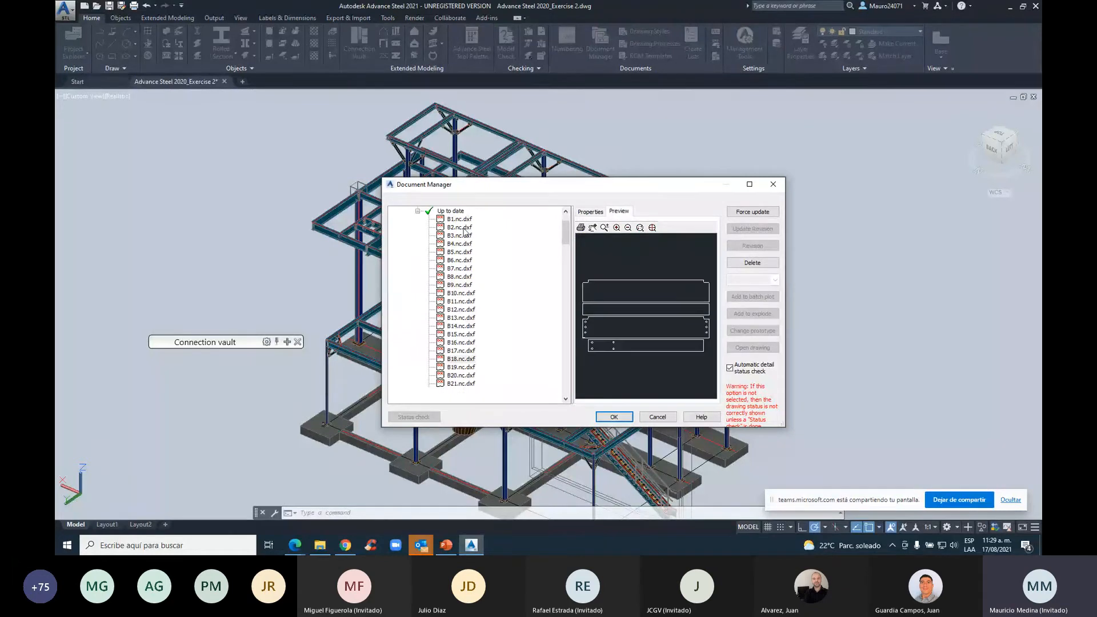
left_click(463, 228)
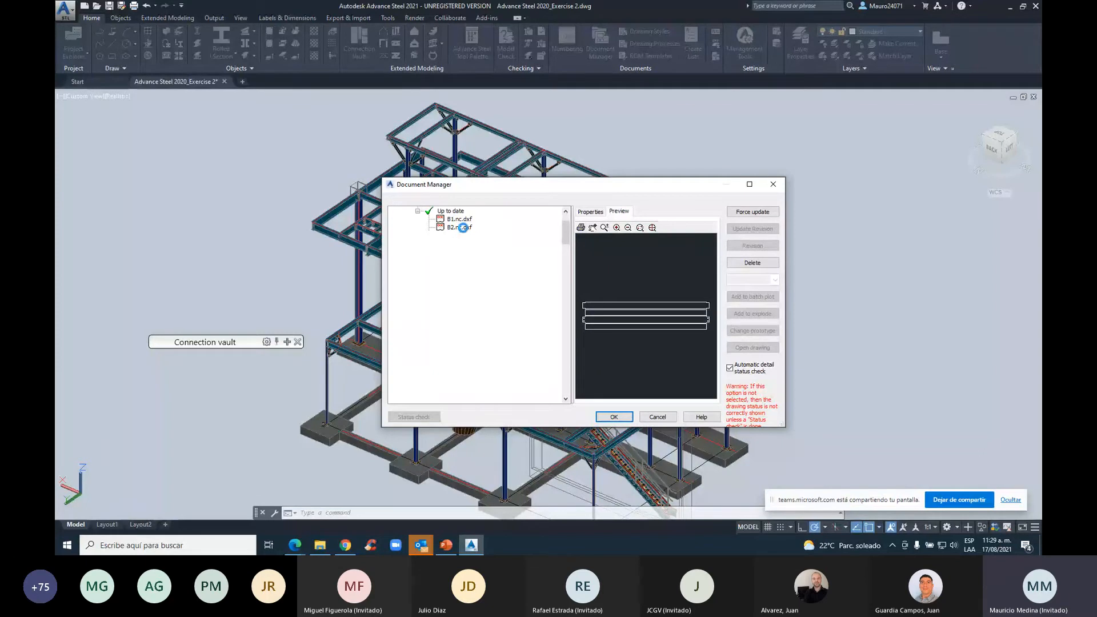
Browse the previews of the successive NC DXF files listed after B2.nc.dxf under DXF for all objects
key("Down")
key("Down")
key("Down")
key("Down")
key("Down")
key("Down")
key("Down")
key("Down")
key("Down")
key("Down")
key("Down")
key("Down")
key("Down")
key("Down")
key("Down")
key("Down")
key("Down")
key("Down")
key("Down")
key("Down")
scroll(417, 242, "up", 3)
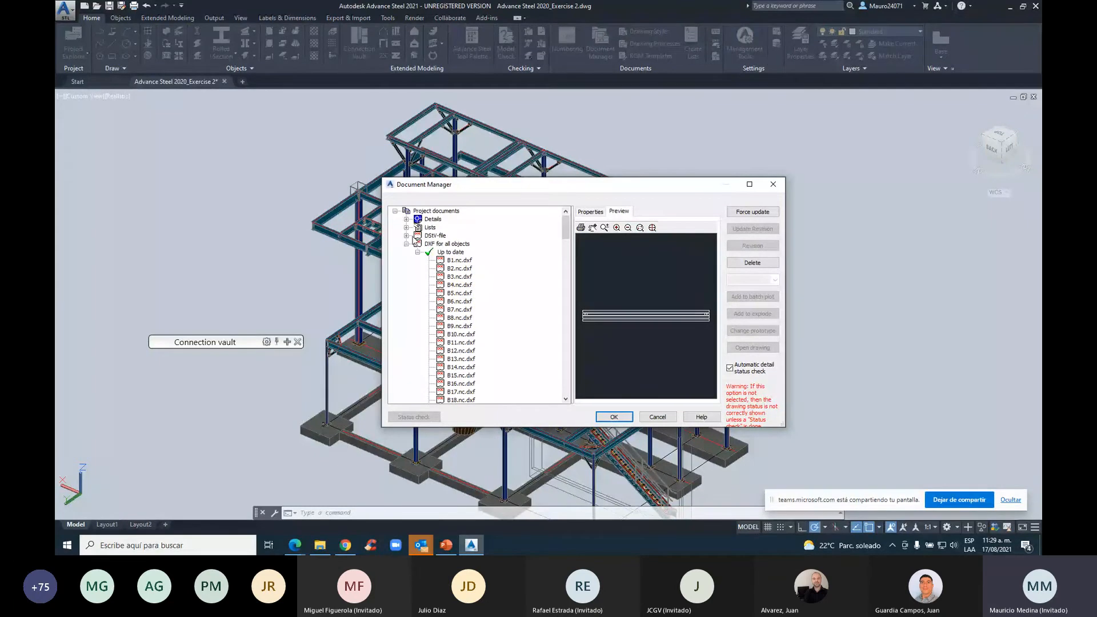
Examine the DStV NC files B1.nc, B2.nc and B4.nc and the DStV list, and close the Document Manager
left_click(407, 235)
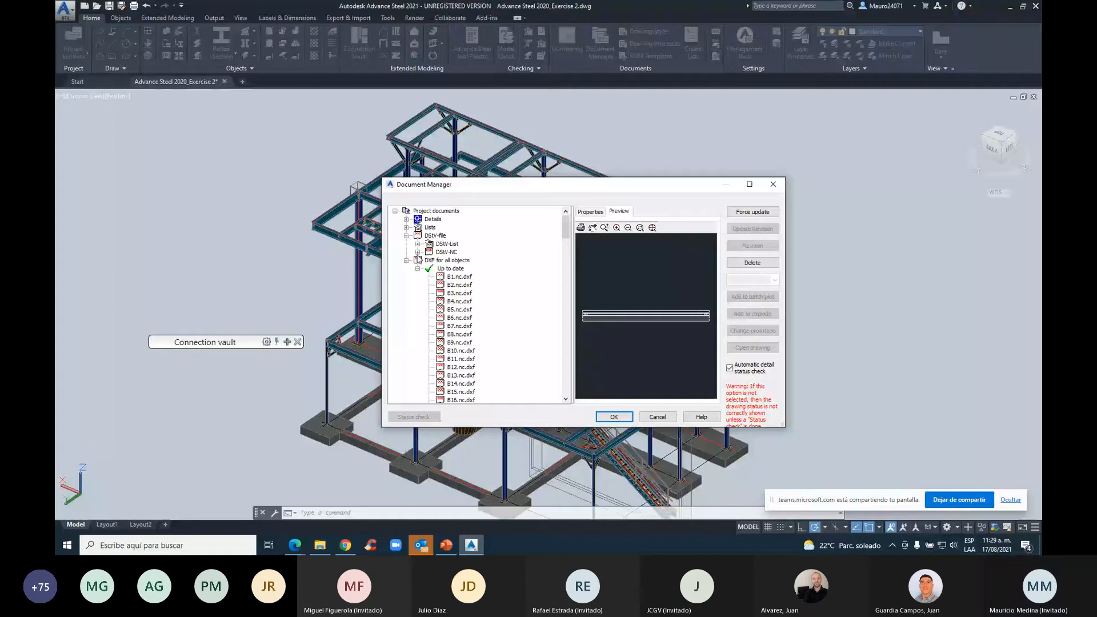
left_click(417, 252)
left_click(429, 260)
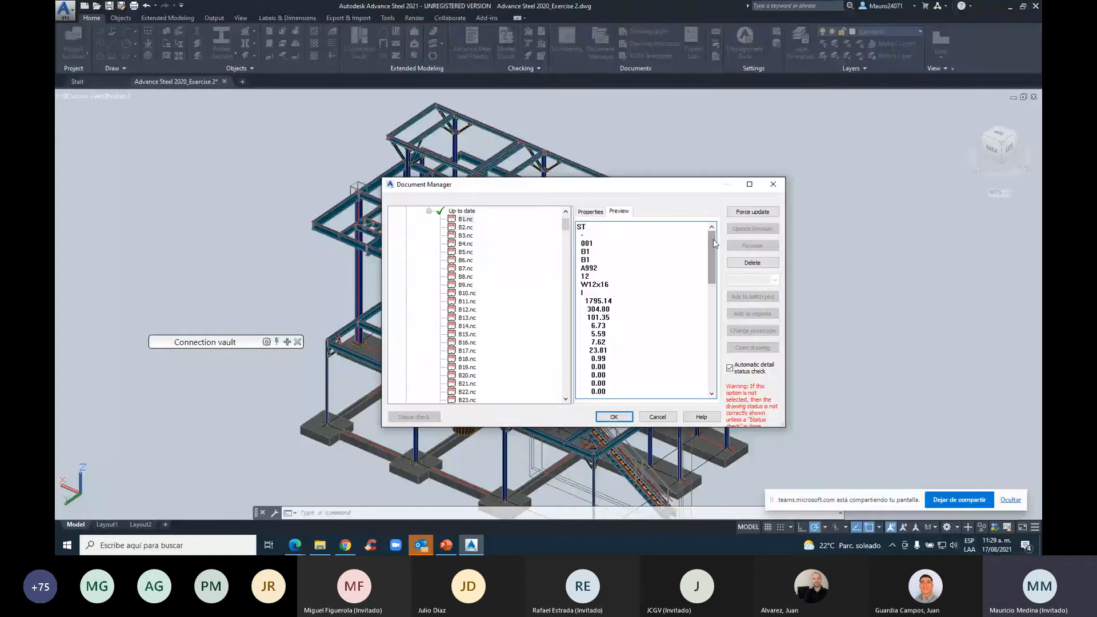
left_click(466, 227)
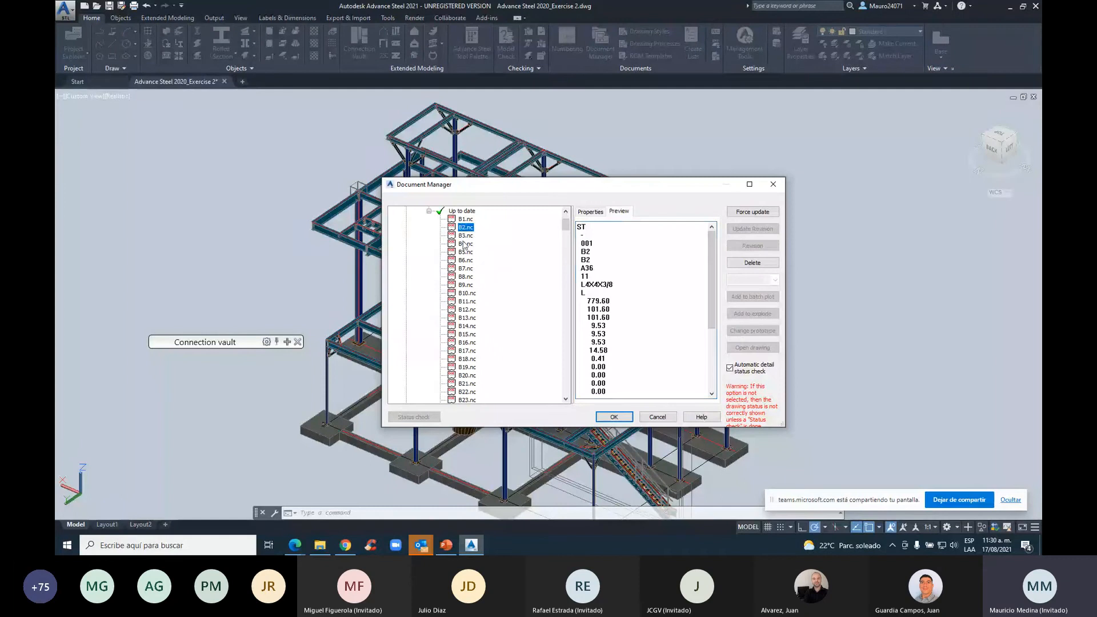
left_click(466, 244)
scroll(706, 365, "down", 4)
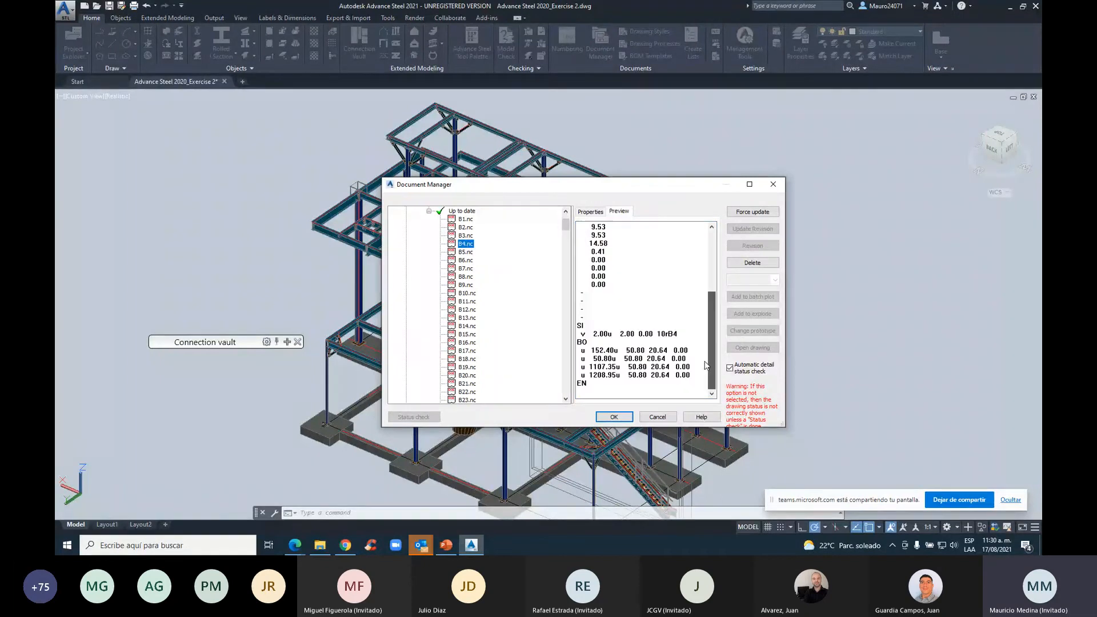
scroll(706, 365, "up", 4)
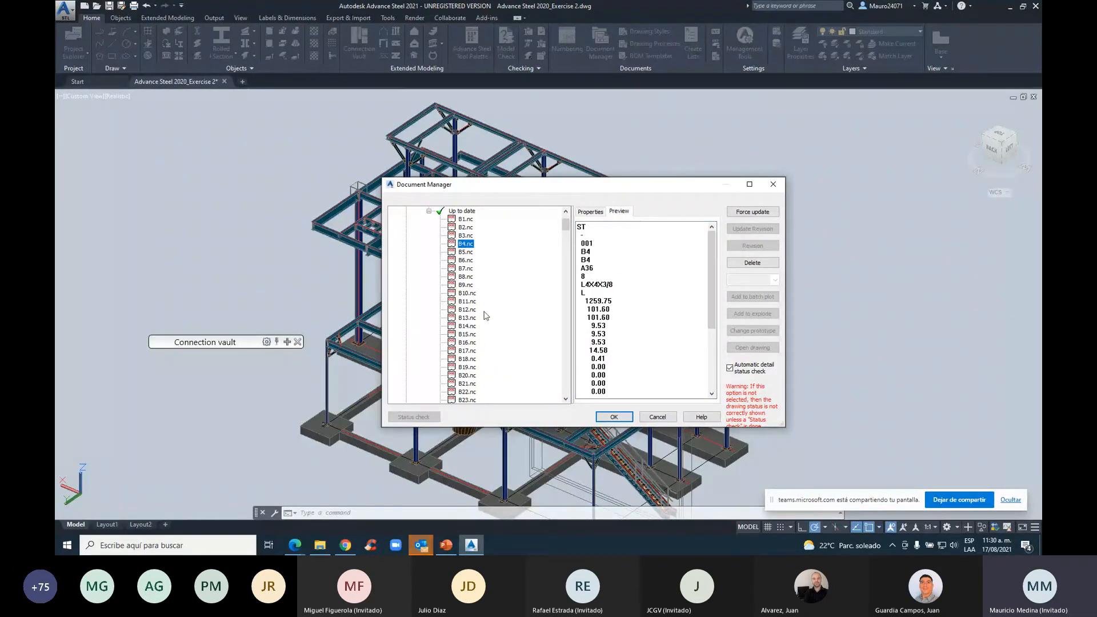
scroll(477, 303, "up", 2)
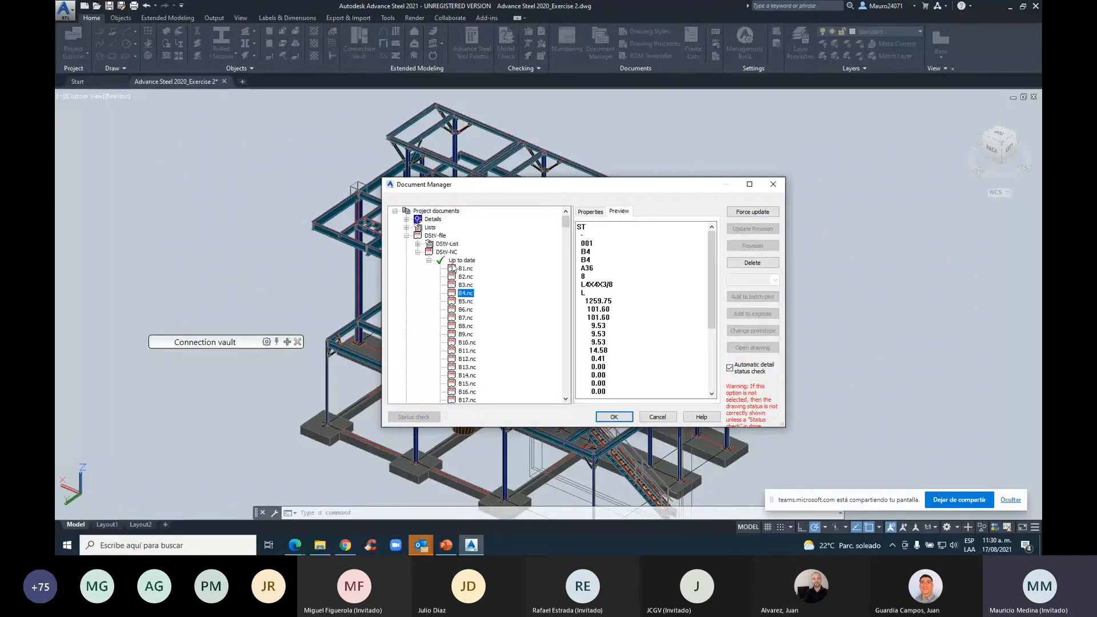
left_click(417, 244)
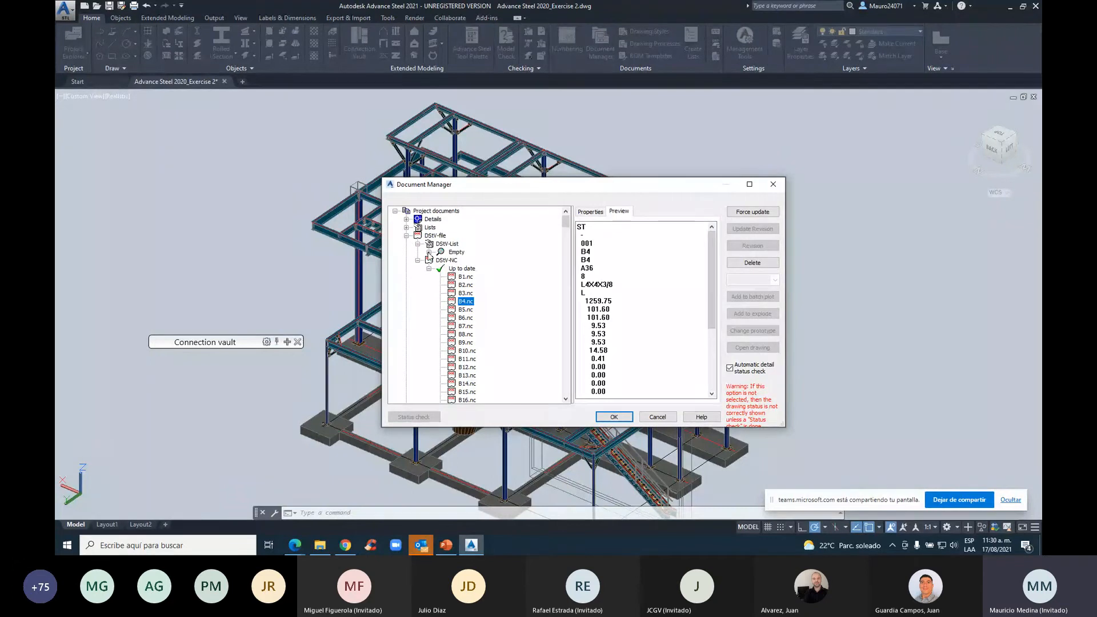
left_click(429, 252)
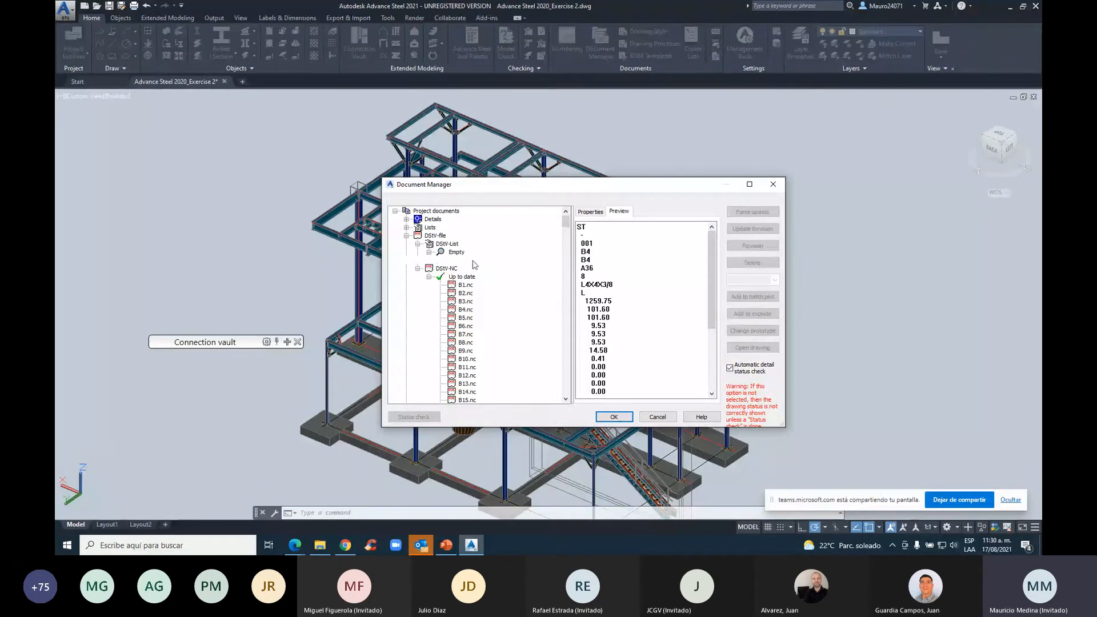
left_click(614, 417)
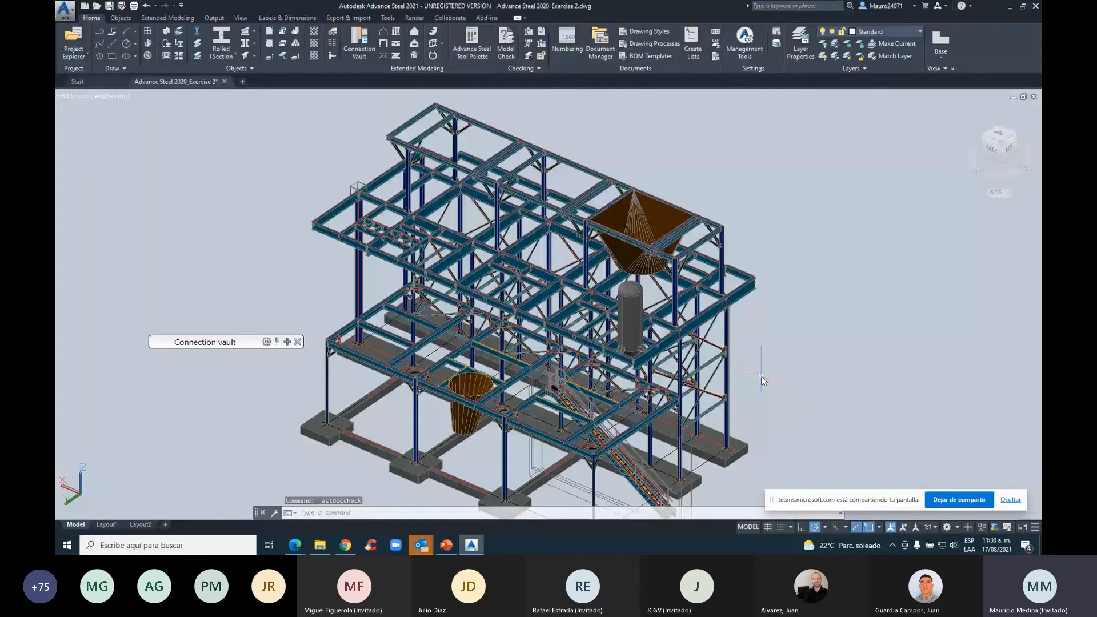
Create a "3 - Plan View - Full" general arrangement drawing of the structure with default settings, framing the model with the detail window
middle_click_drag(762, 381, 772, 321)
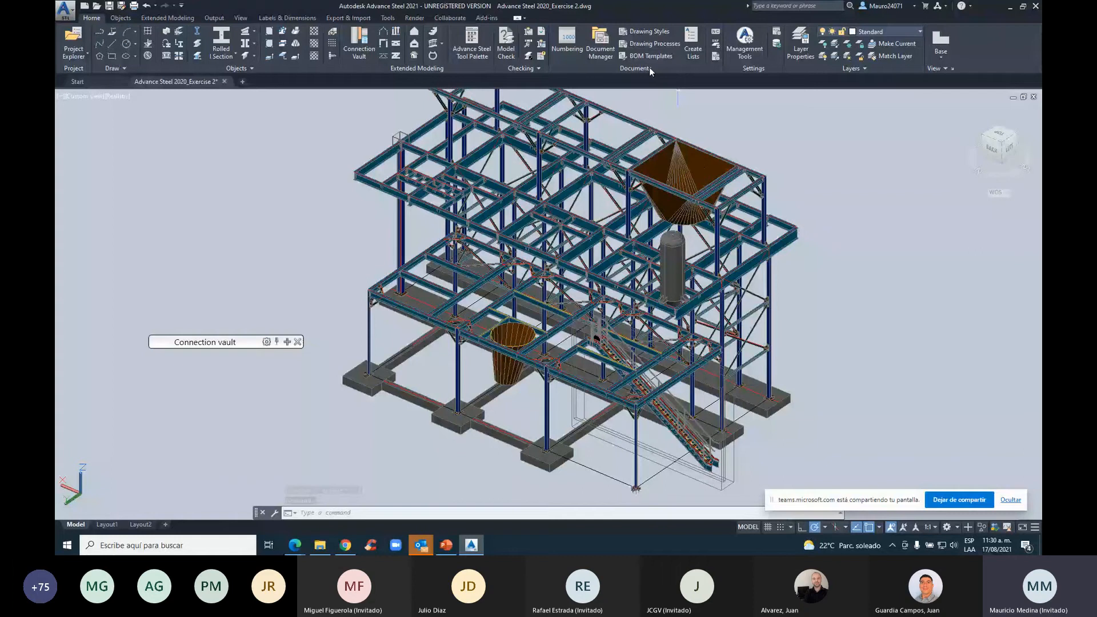
left_click(649, 31)
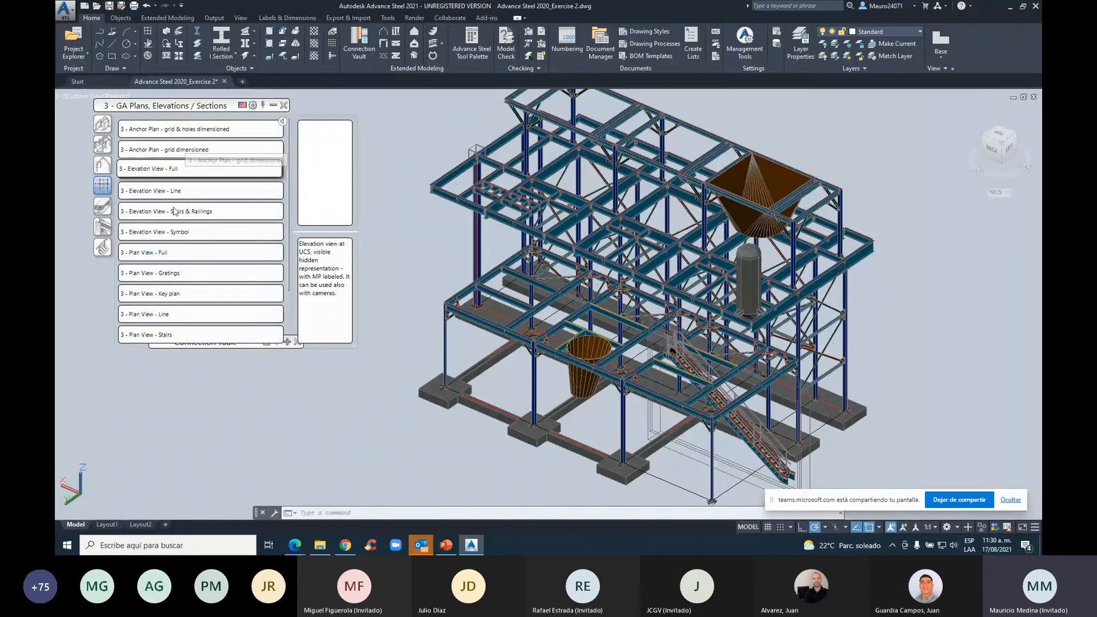
left_click(176, 255)
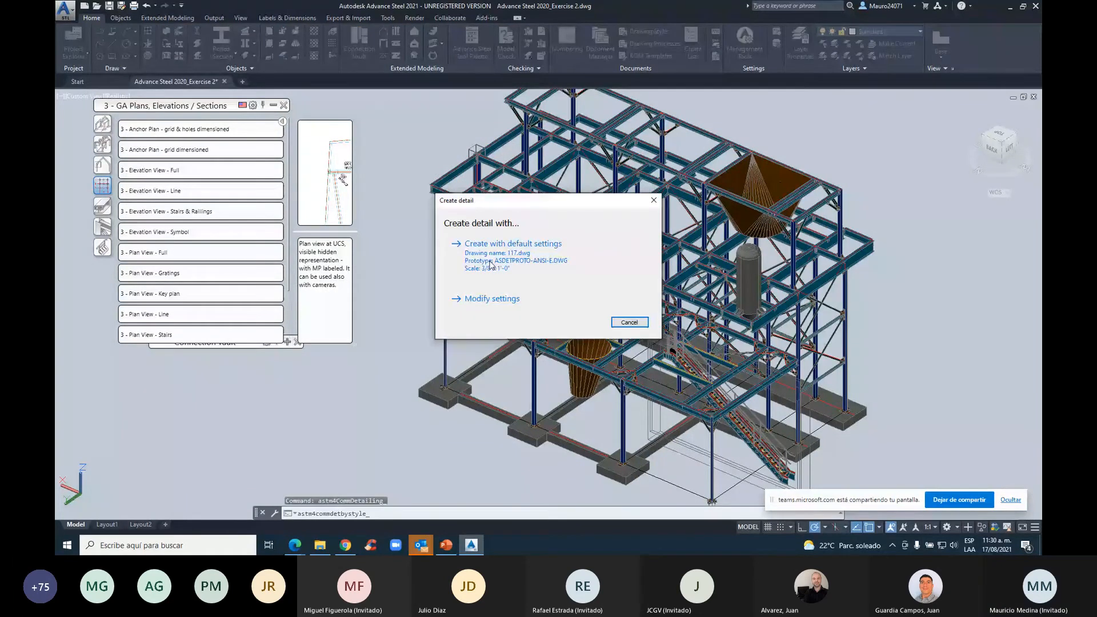
left_click(489, 264)
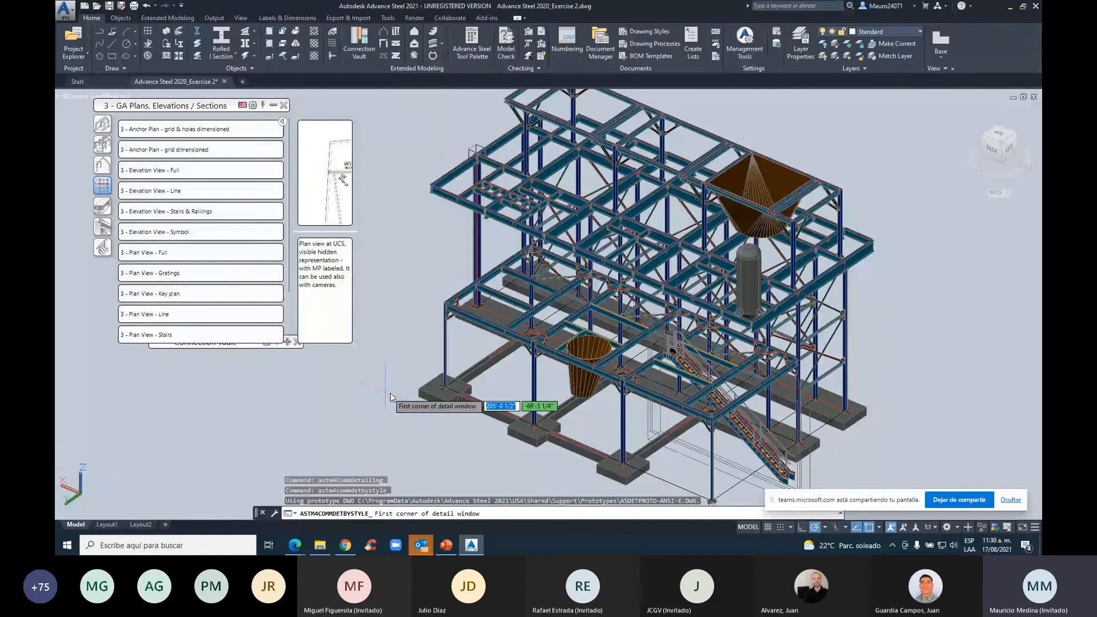
left_click(389, 393)
left_click(913, 378)
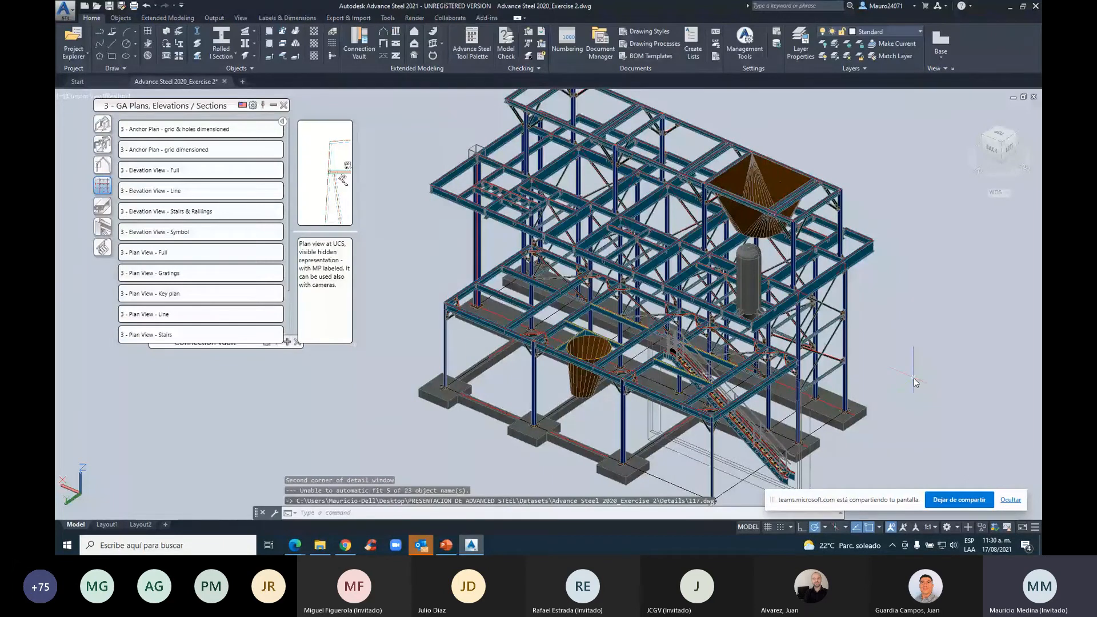
Move the UCS origin to the front corner of the base plate of the column beside the stairs
middle_click_drag(715, 498, 581, 421)
scroll(580, 422, "up", 2)
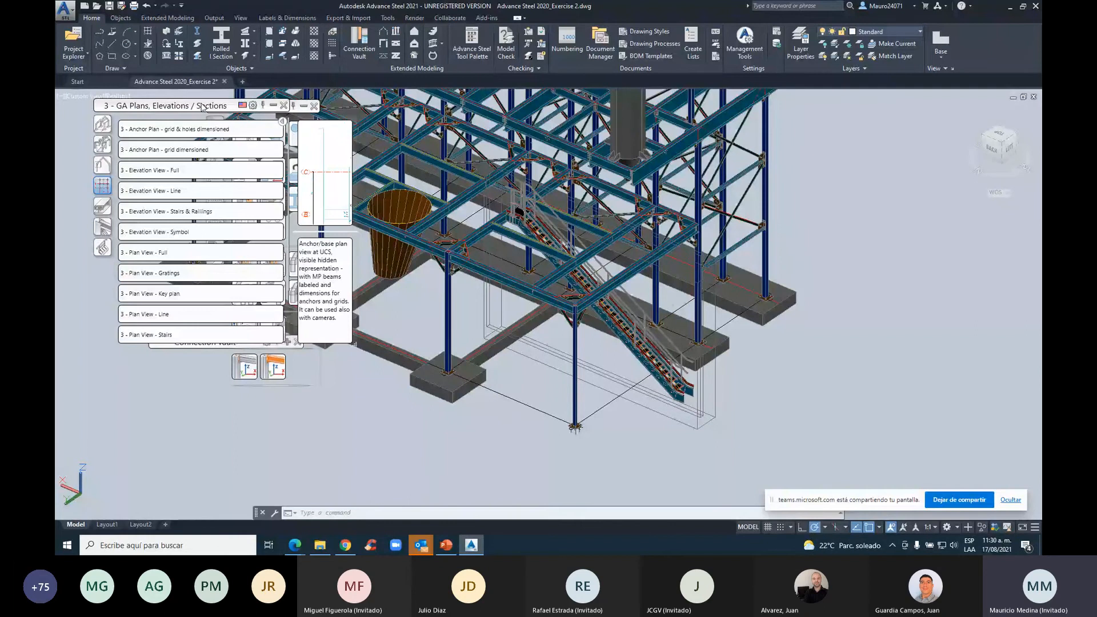
left_click_drag(203, 106, 180, 149)
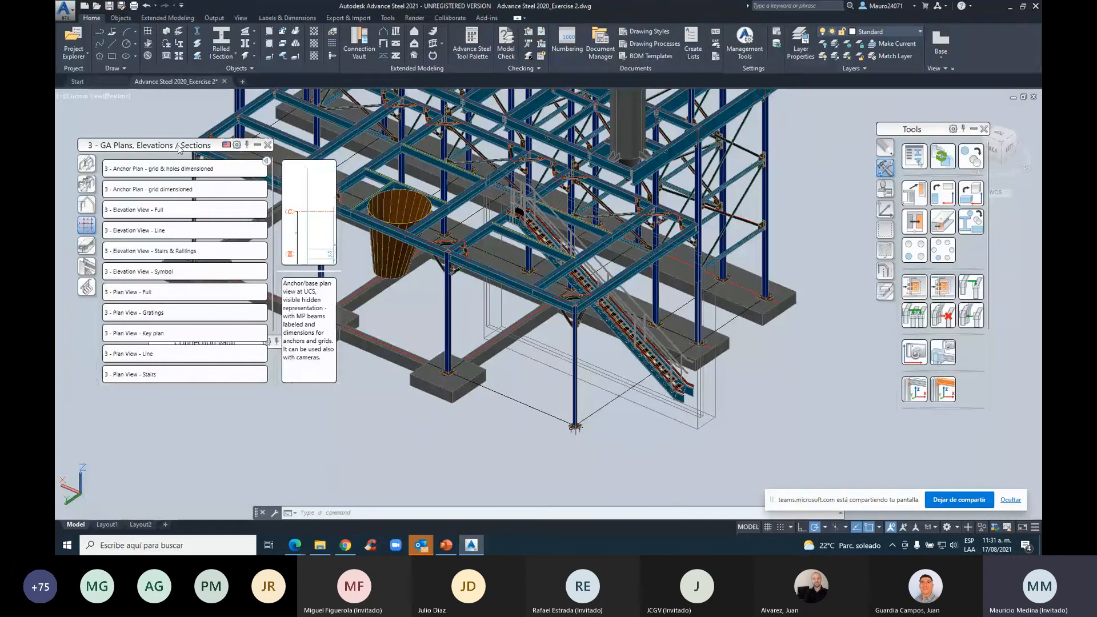
left_click_drag(178, 149, 176, 117)
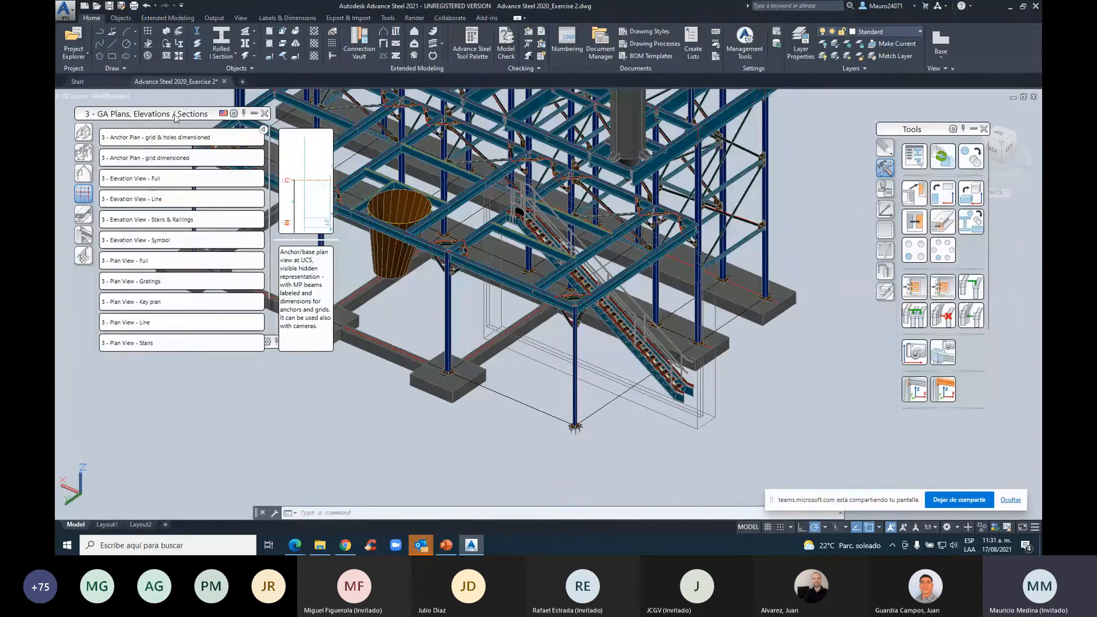
left_click(884, 209)
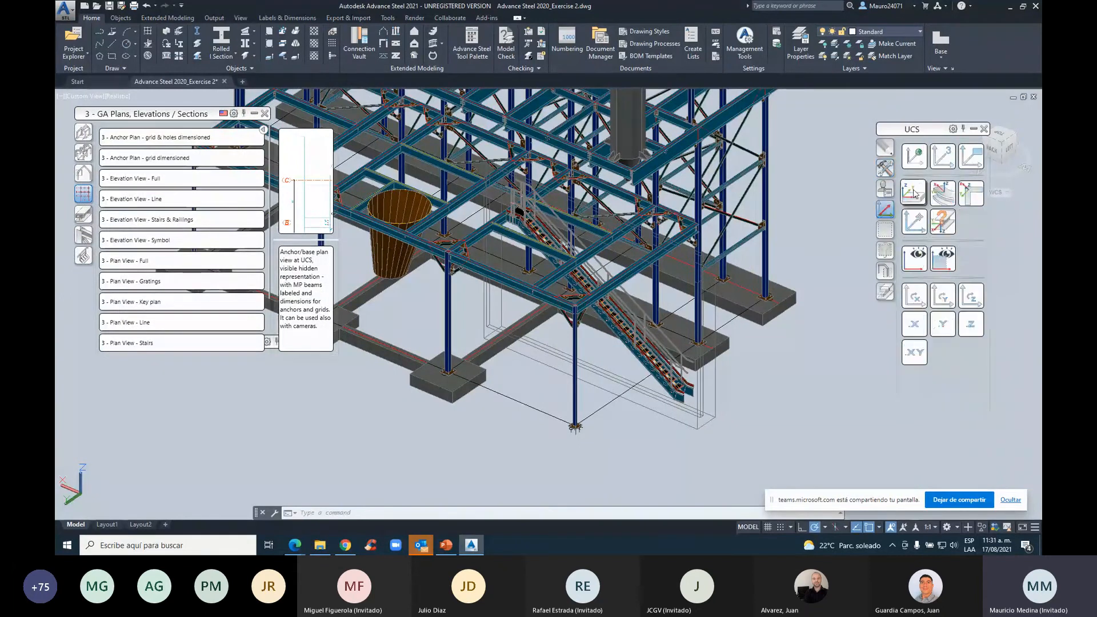
left_click(914, 193)
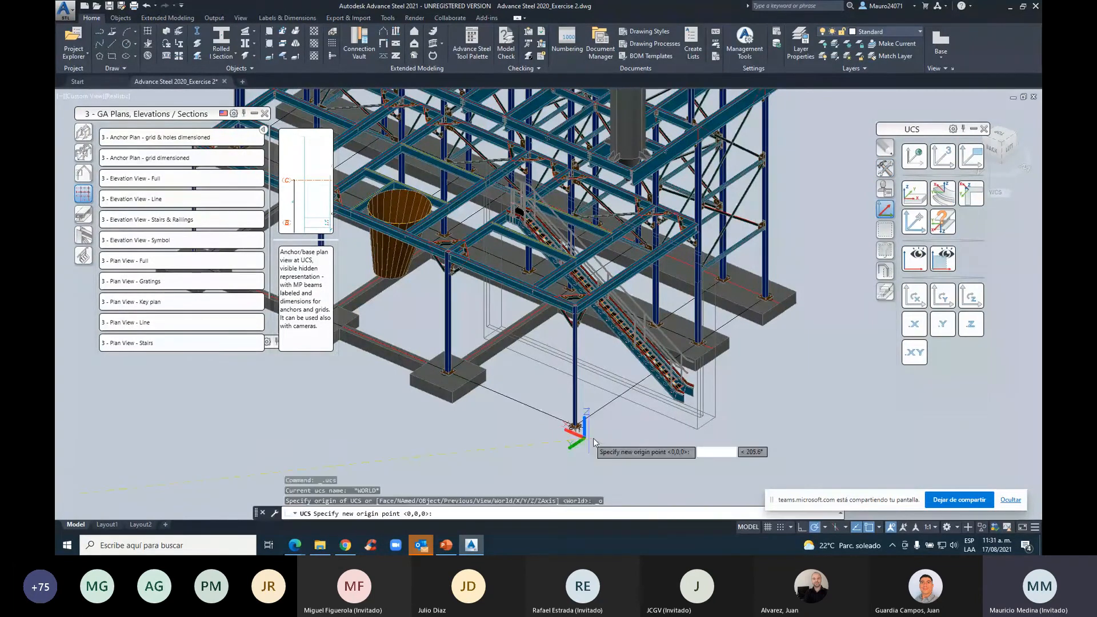
scroll(577, 434, "up", 5)
scroll(556, 407, "up", 6)
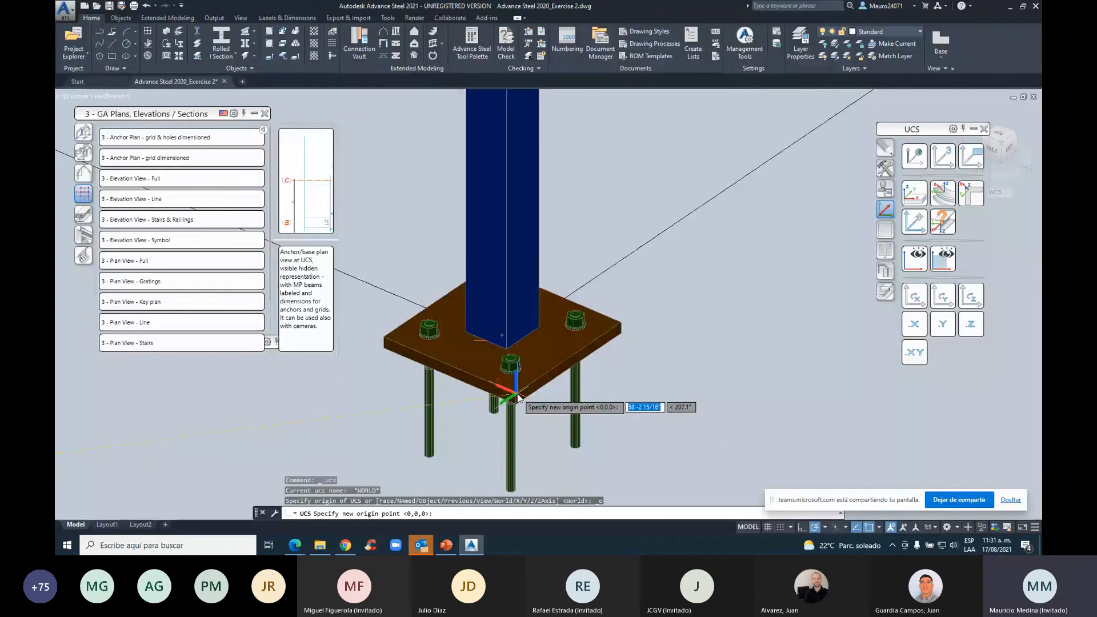
left_click(517, 396)
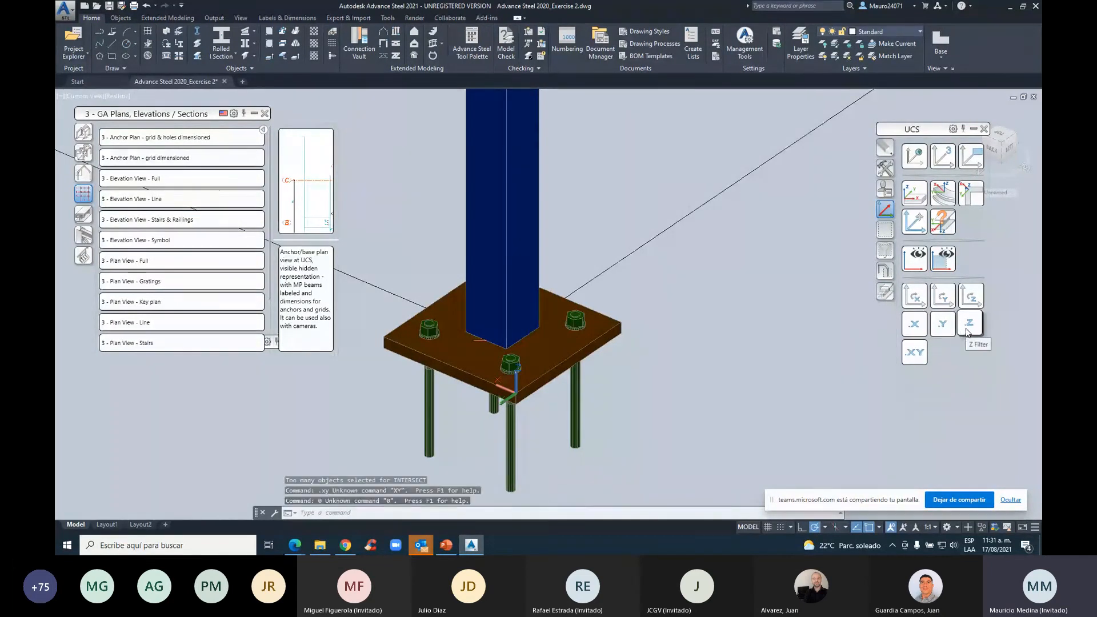
key("Escape")
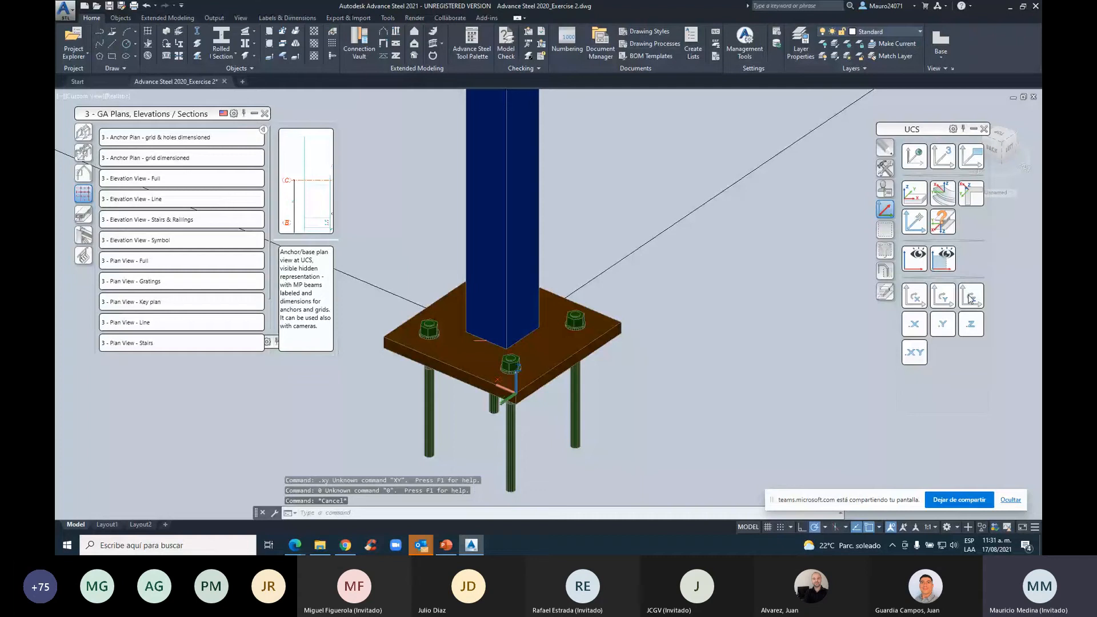
Rotate the UCS once around Z and three times around Y to orient it for an elevation
left_click(970, 298)
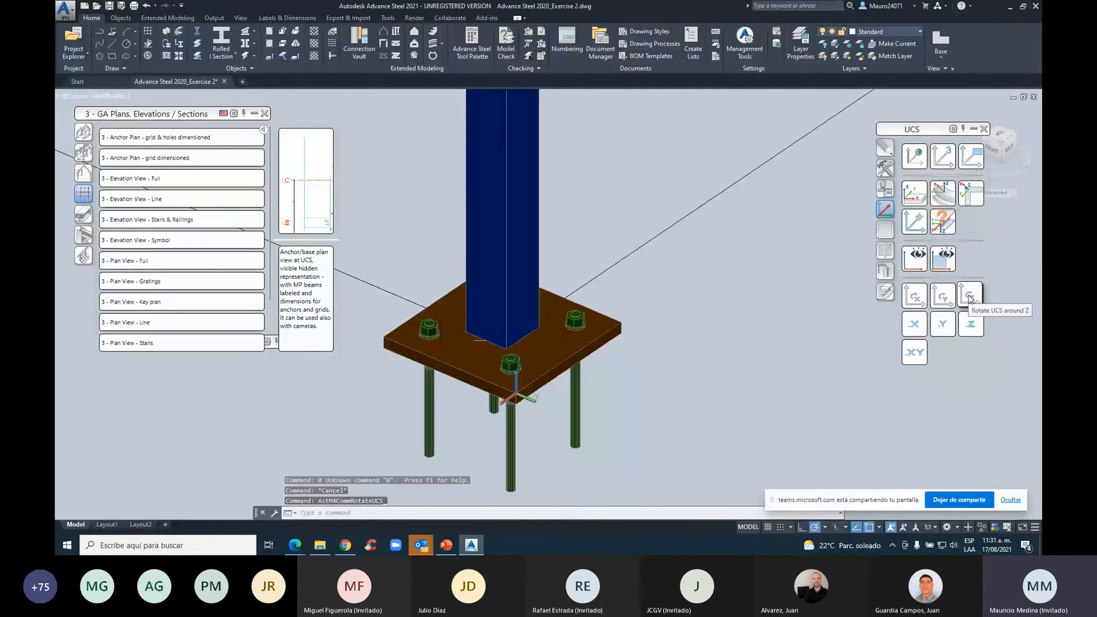
left_click(943, 296)
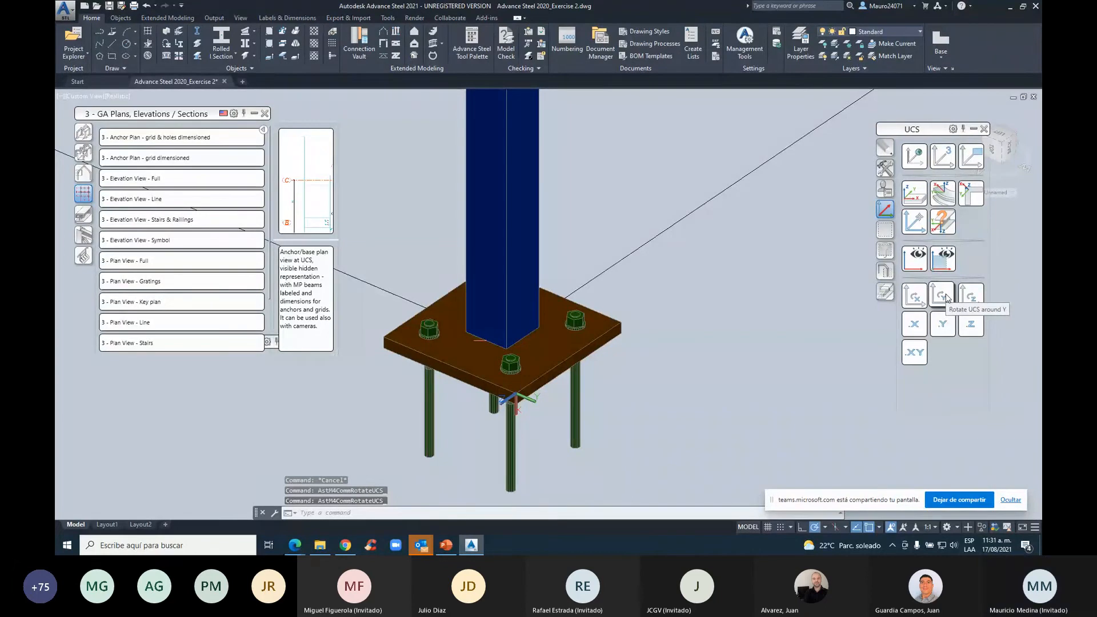
left_click(946, 298)
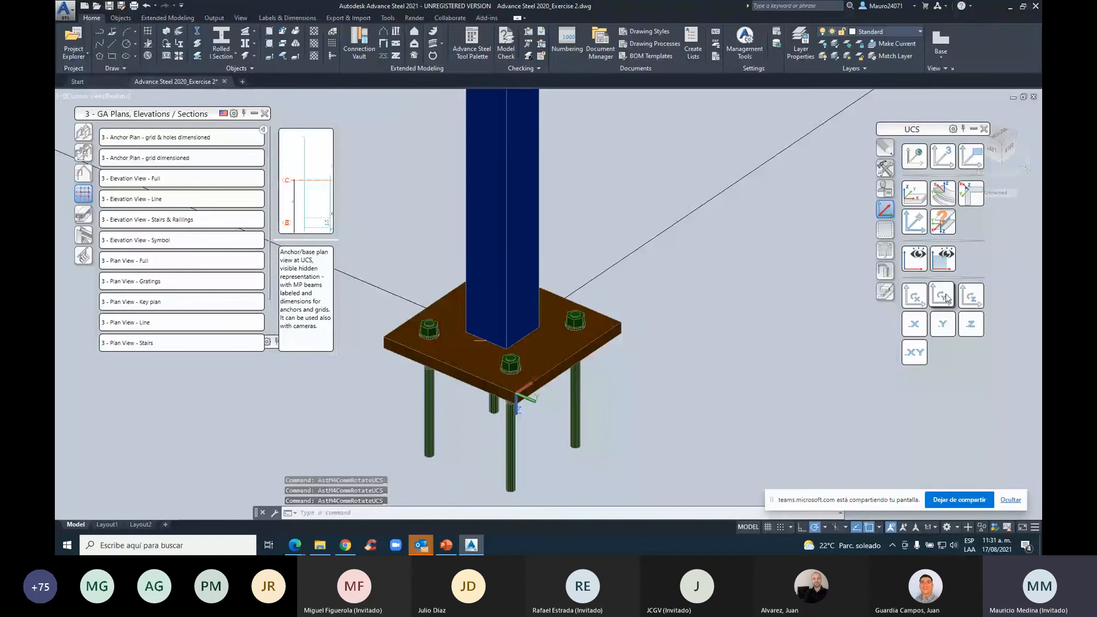
left_click(946, 297)
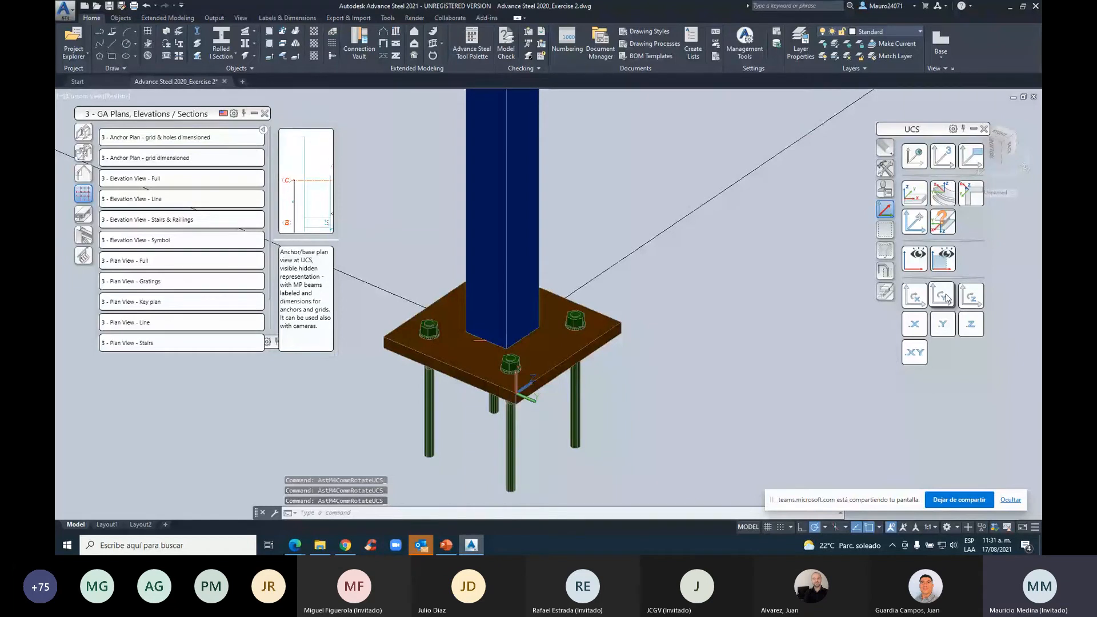
scroll(613, 365, "down", 3)
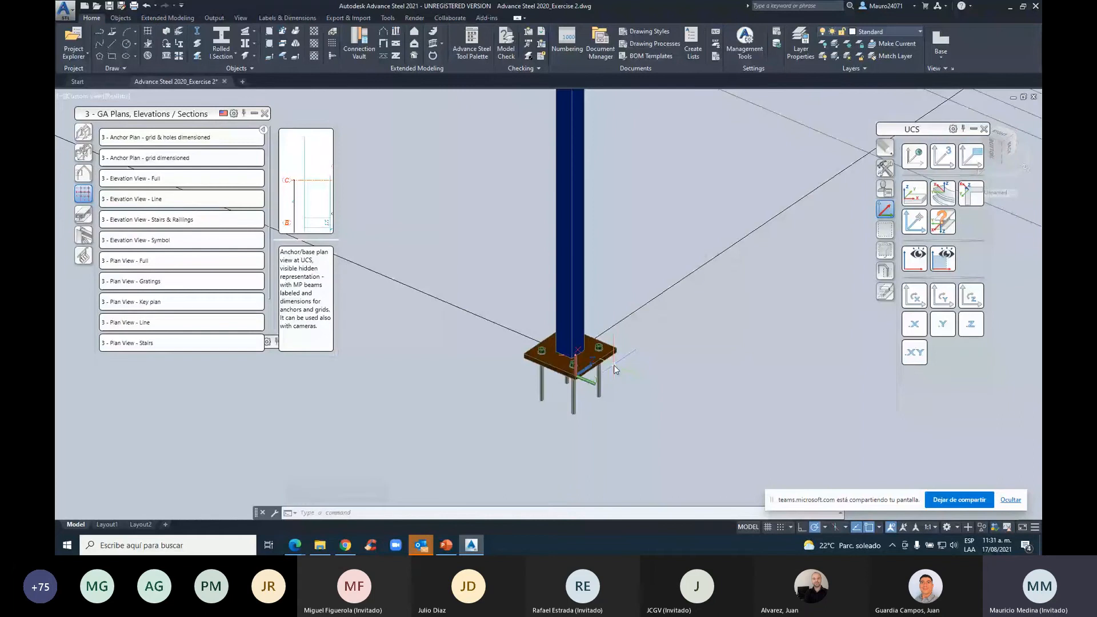
scroll(613, 365, "down", 6)
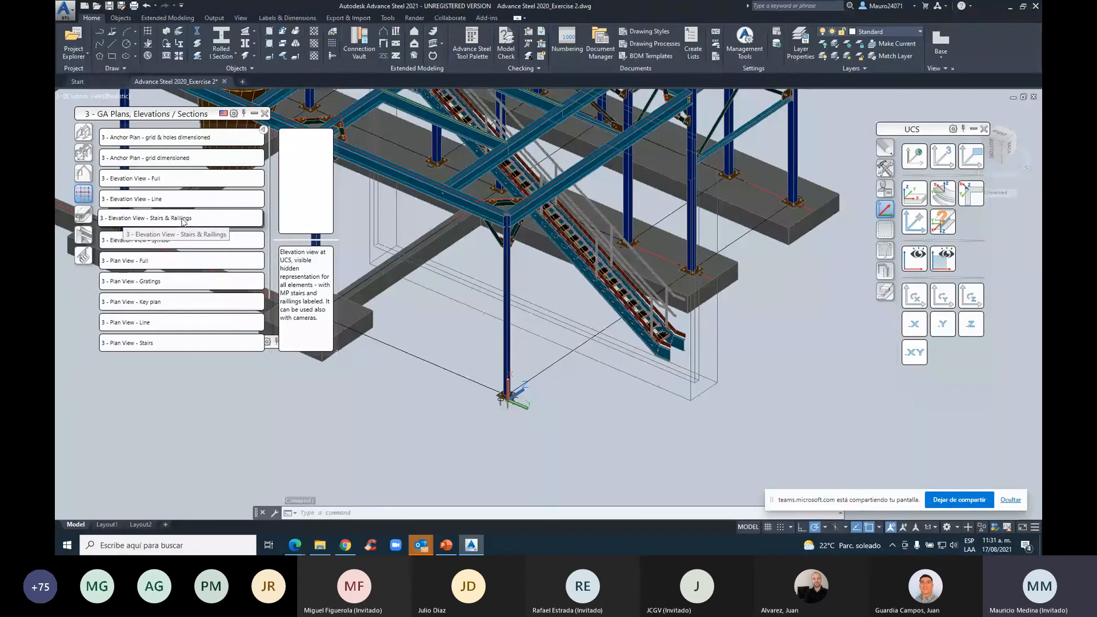
left_click(143, 182)
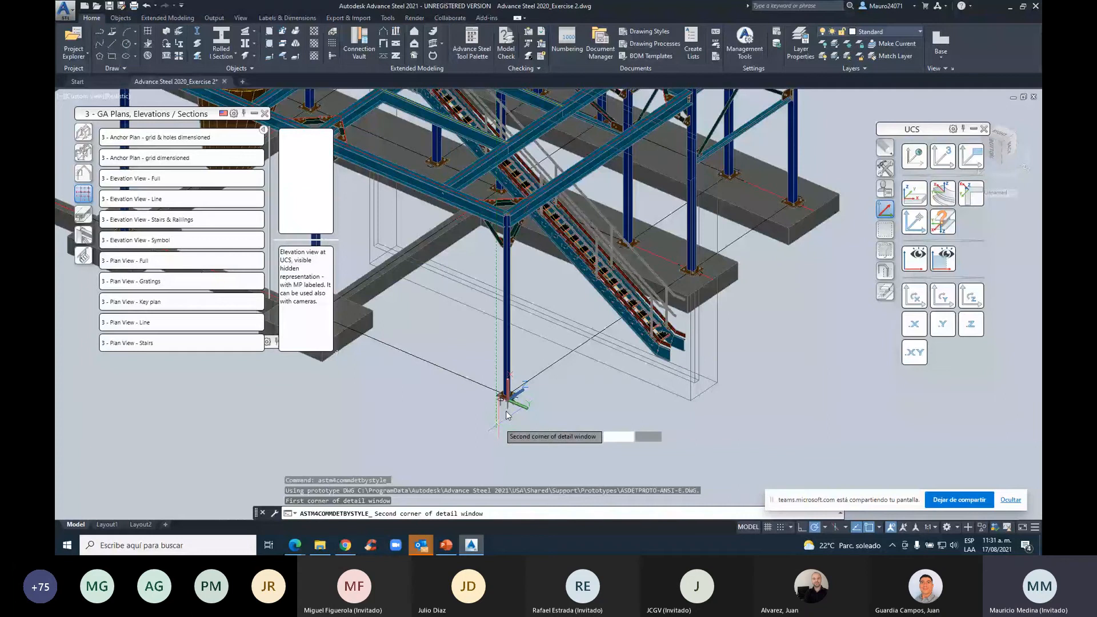
scroll(634, 219, "down", 4)
key("Escape")
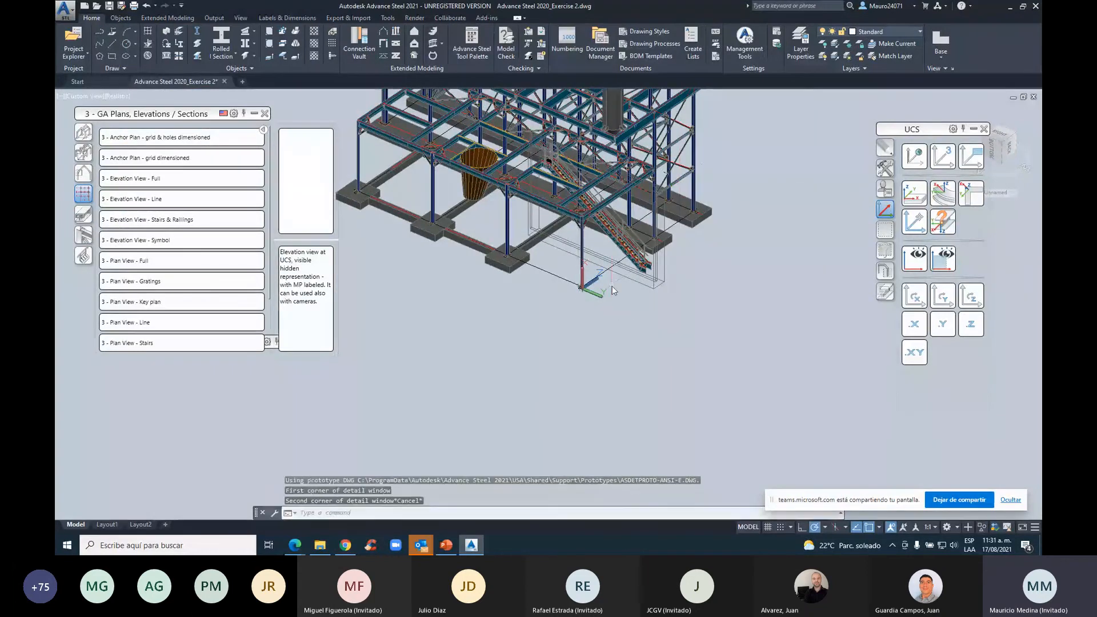
Create a "3 - Elevation View - Full" drawing at the current UCS with default settings, framing the structure's long side with the detail window
scroll(607, 287, "up", 5)
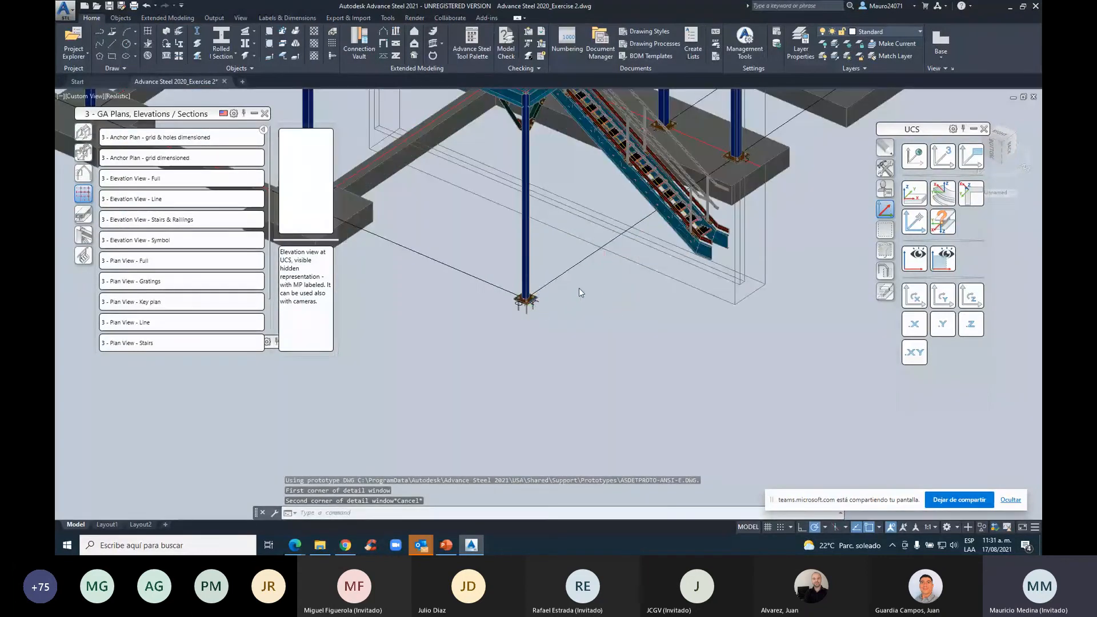
scroll(578, 288, "down", 5)
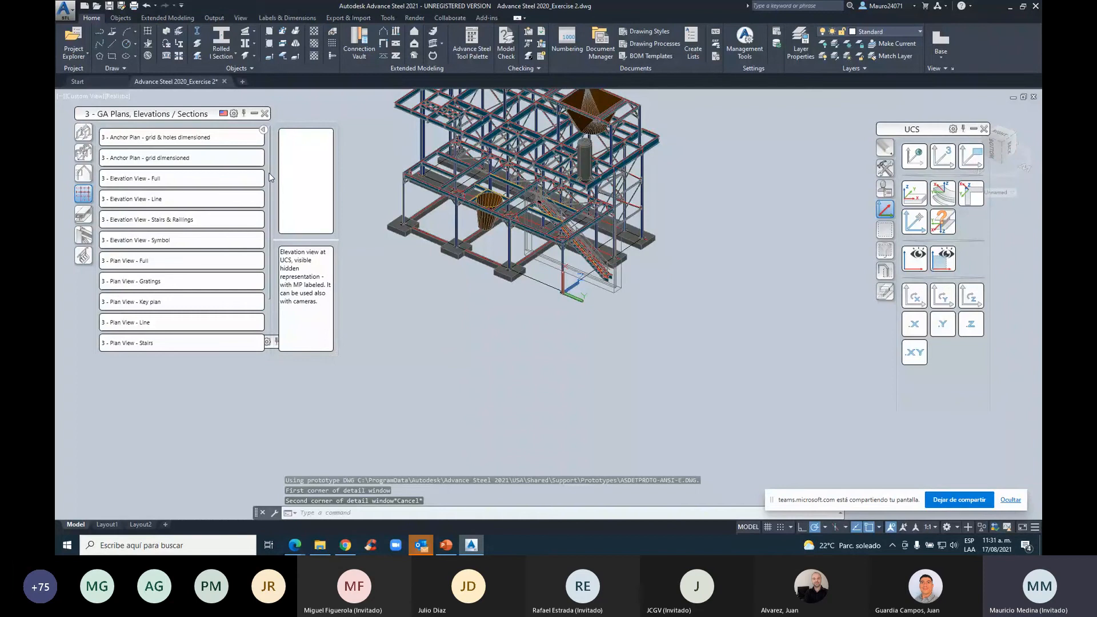
left_click(268, 172)
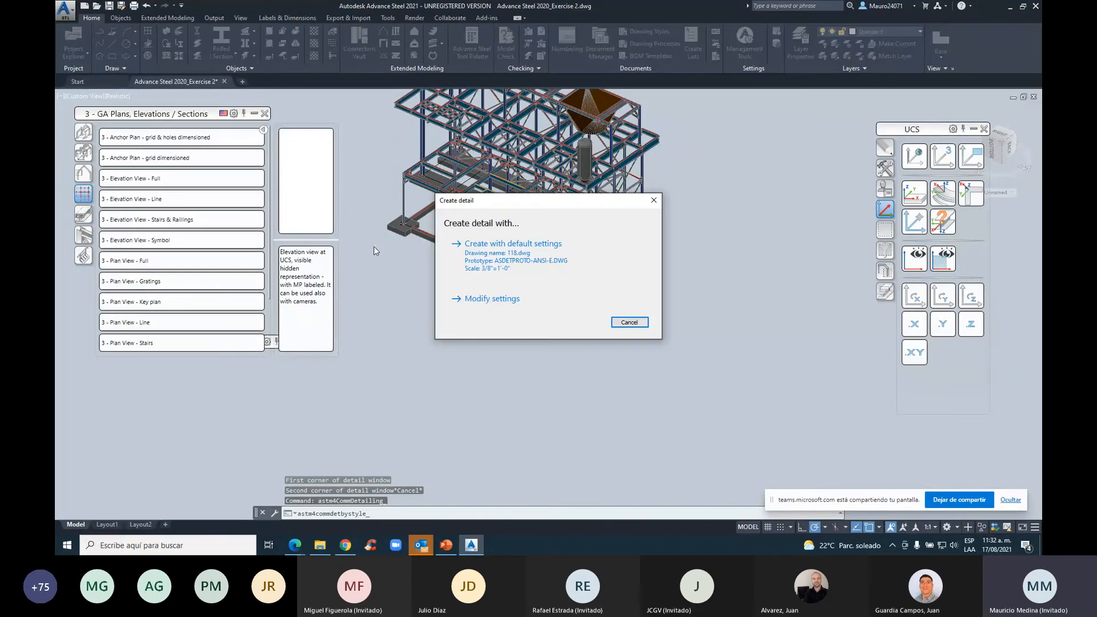
left_click(480, 253)
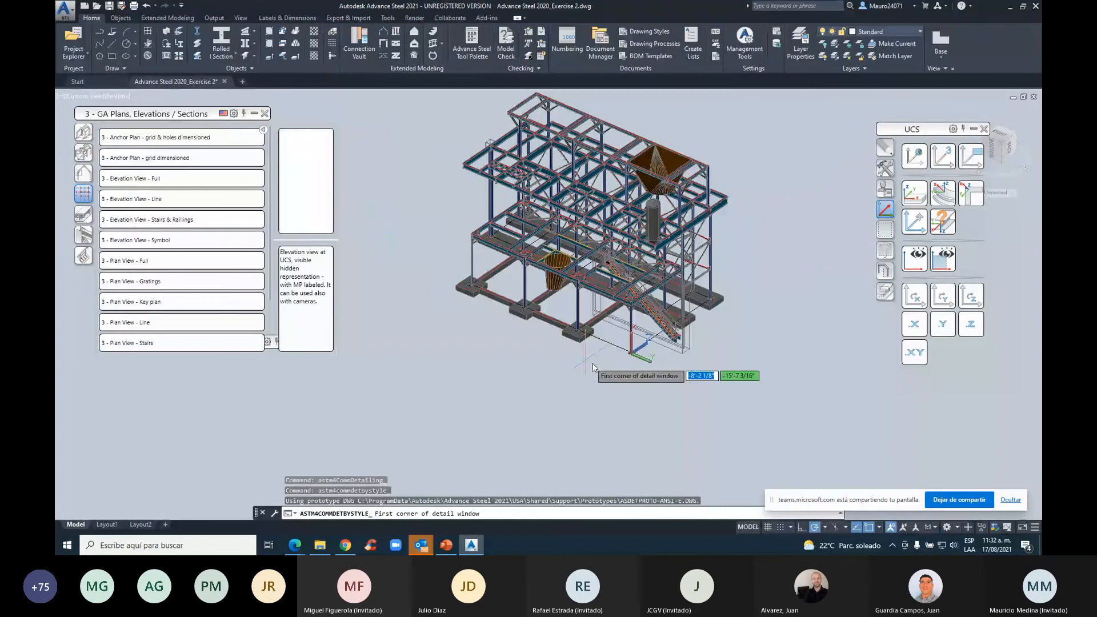
left_click(654, 379)
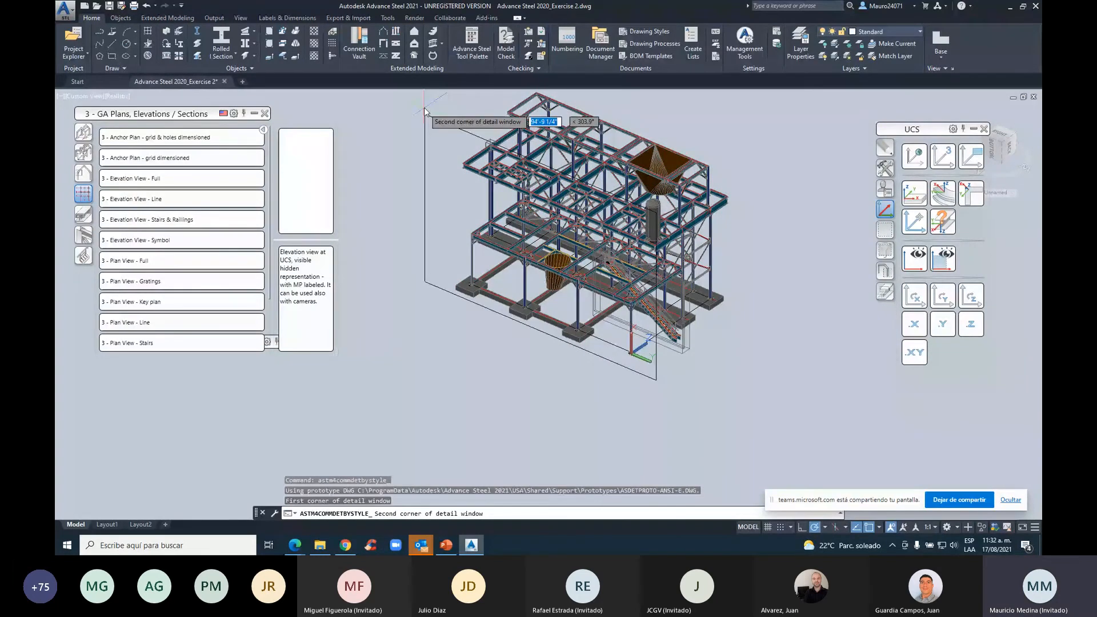
left_click(447, 107)
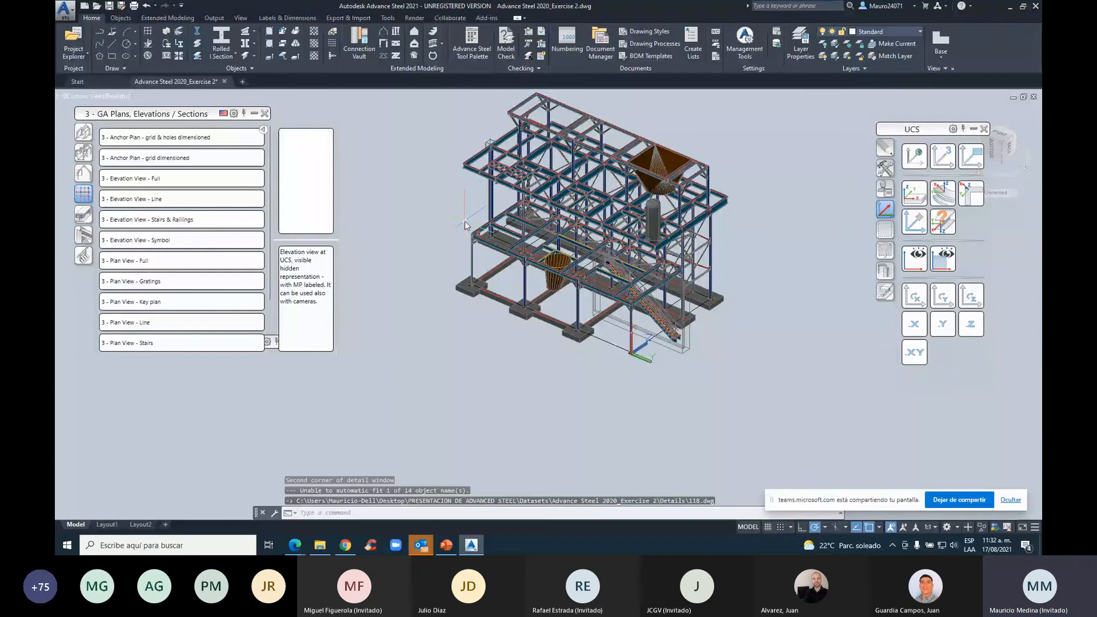
Rotate the UCS three times around X and twice around Z to orient it for the perpendicular end elevation
scroll(662, 365, "up", 3)
scroll(607, 346, "up", 3)
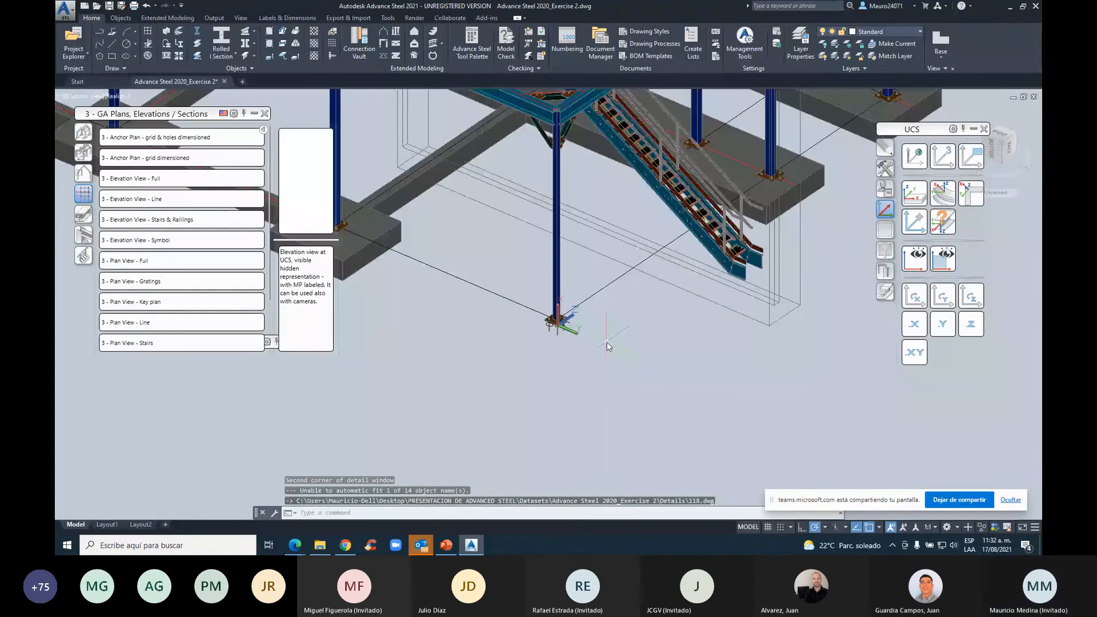
left_click(914, 297)
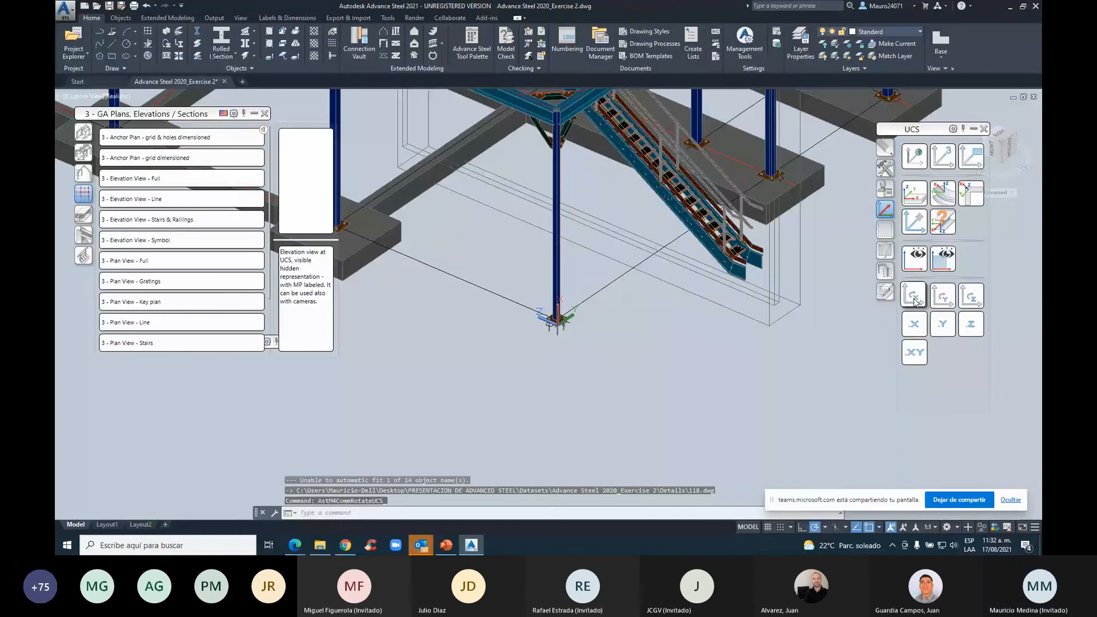
left_click(913, 298)
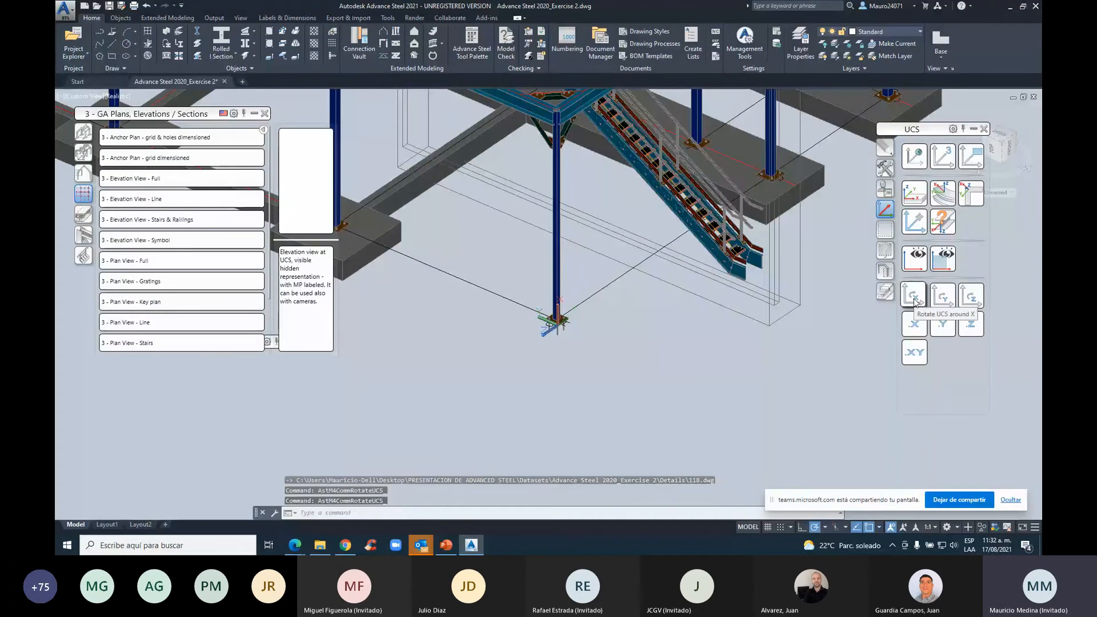
left_click(913, 298)
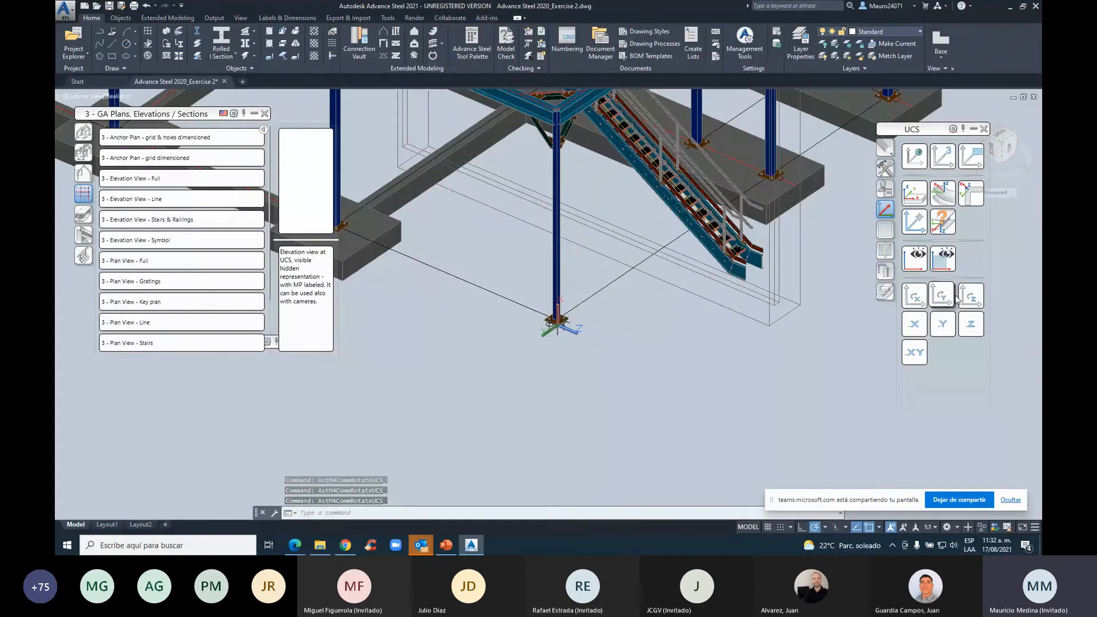
left_click(975, 297)
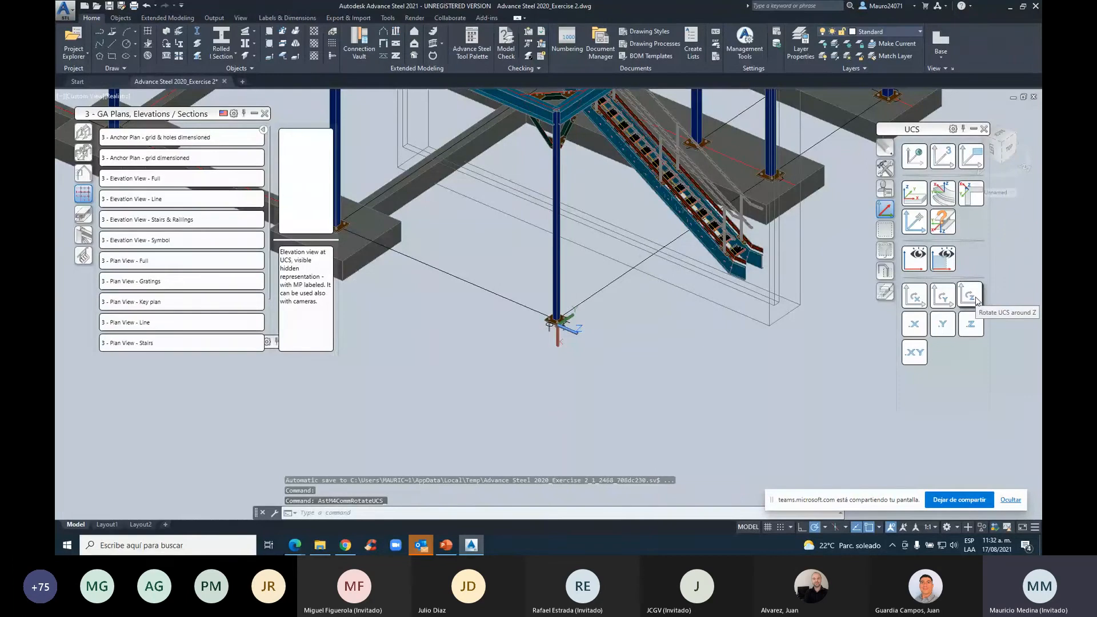
left_click(975, 297)
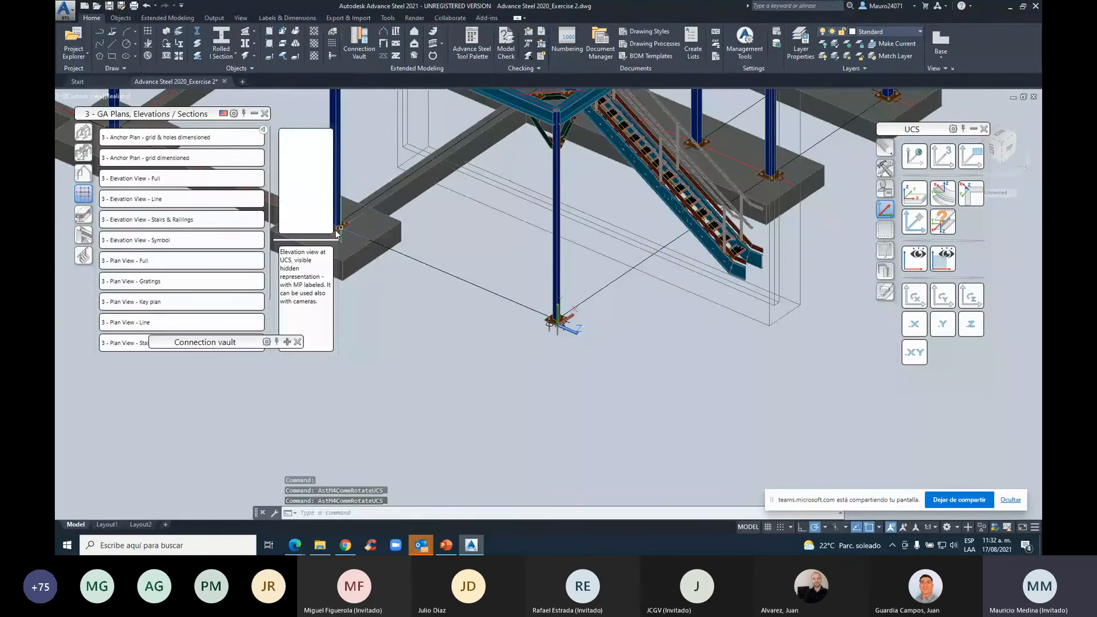
Create a full elevation view drawing of the structure's stair-side end, framing its width and height with the detail window
left_click(172, 199)
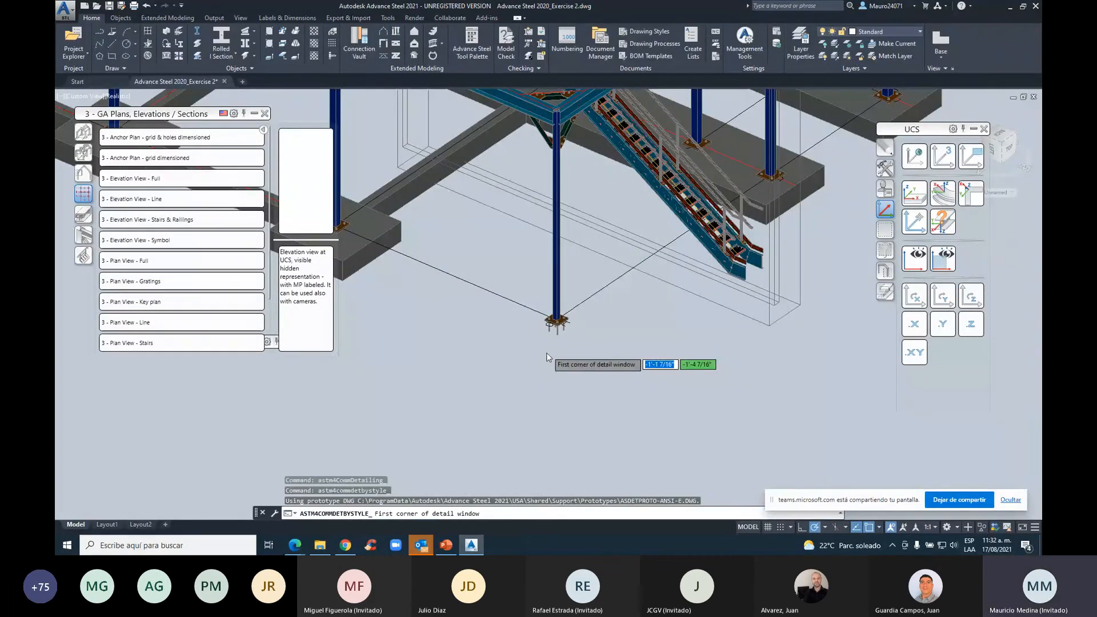
scroll(546, 352, "down", 6)
left_click(534, 361)
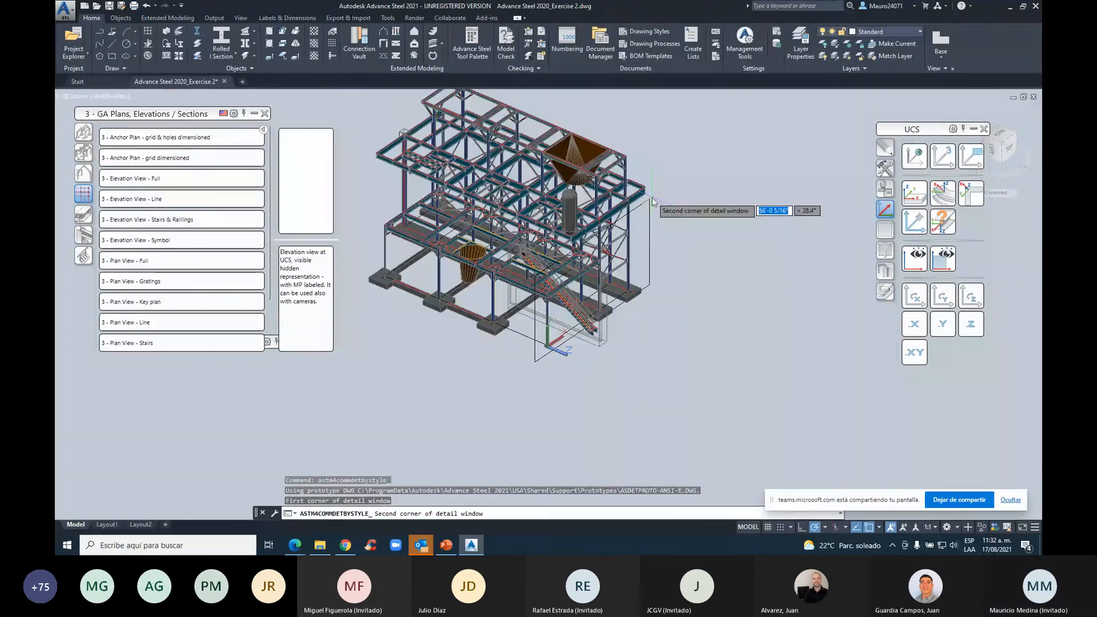
left_click(661, 119)
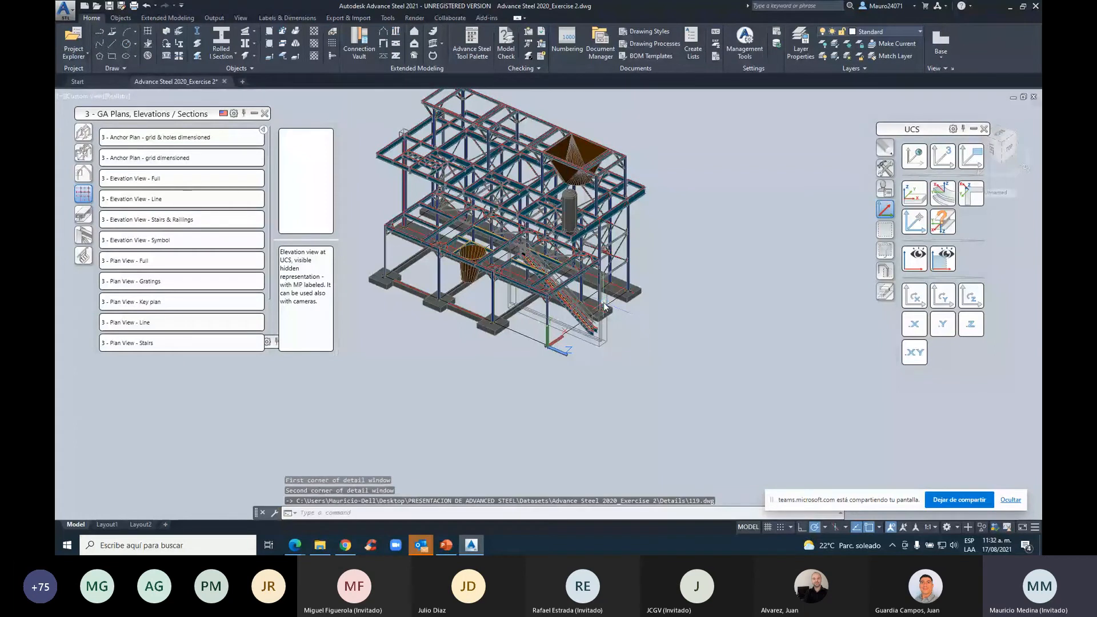
Open the Document Manager, look through the Unknown and Up to date details, and preview one of the assembly sheets
left_click(595, 42)
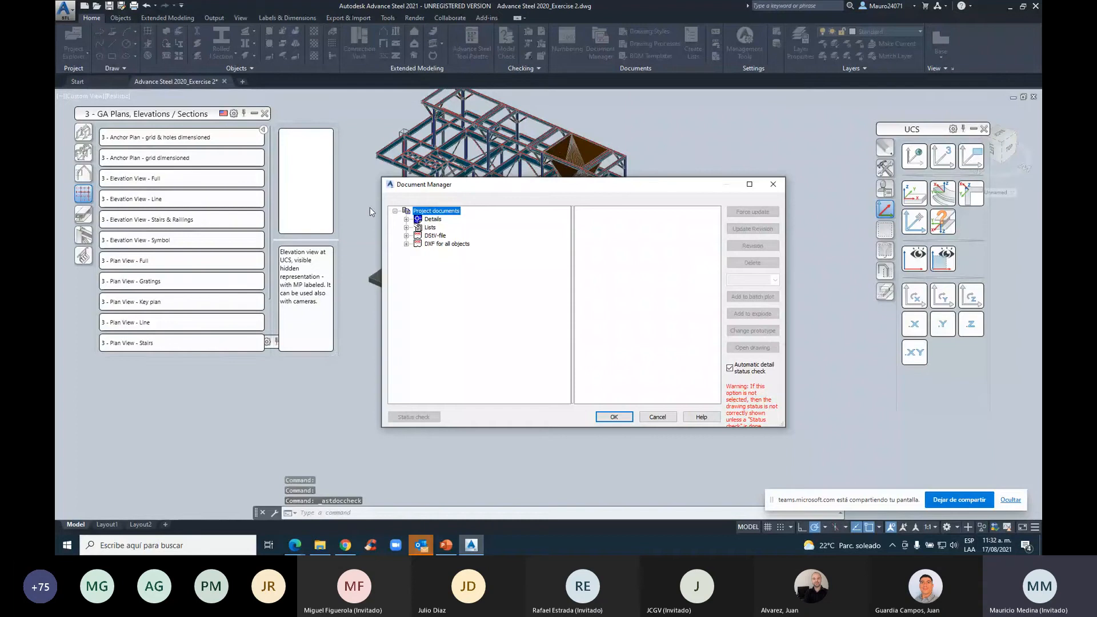
left_click(406, 219)
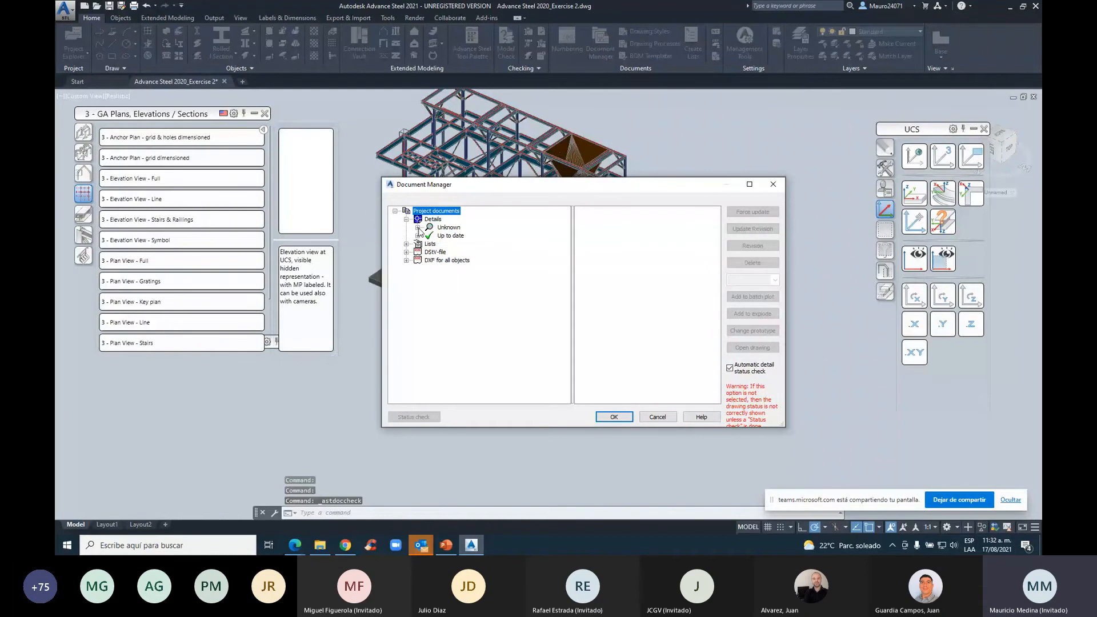
left_click(418, 227)
left_click_drag(565, 261, 564, 330)
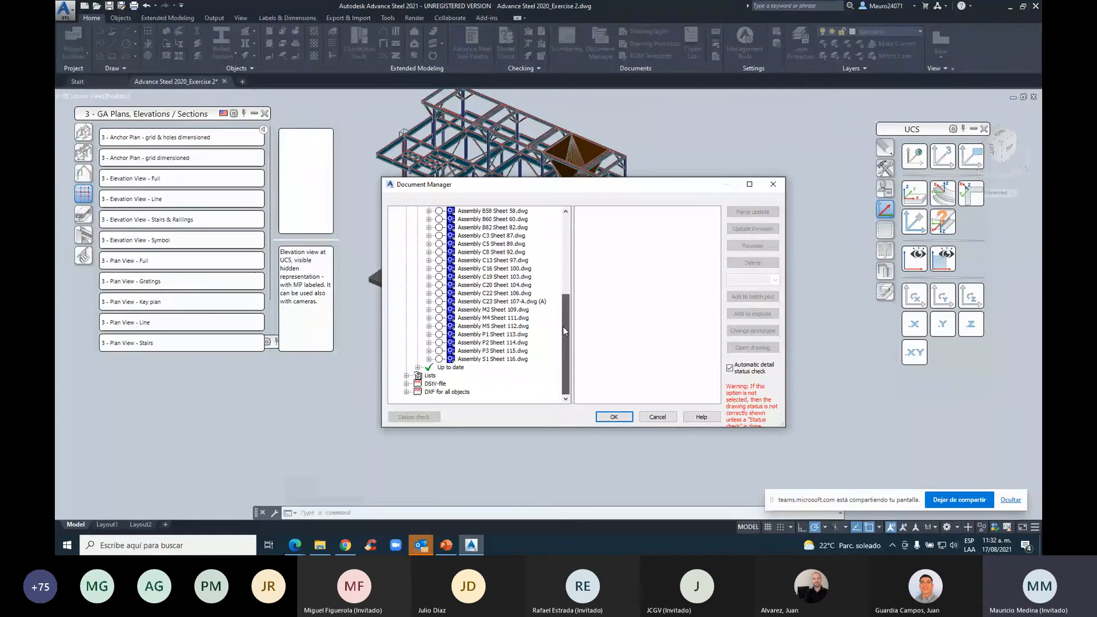
left_click(417, 367)
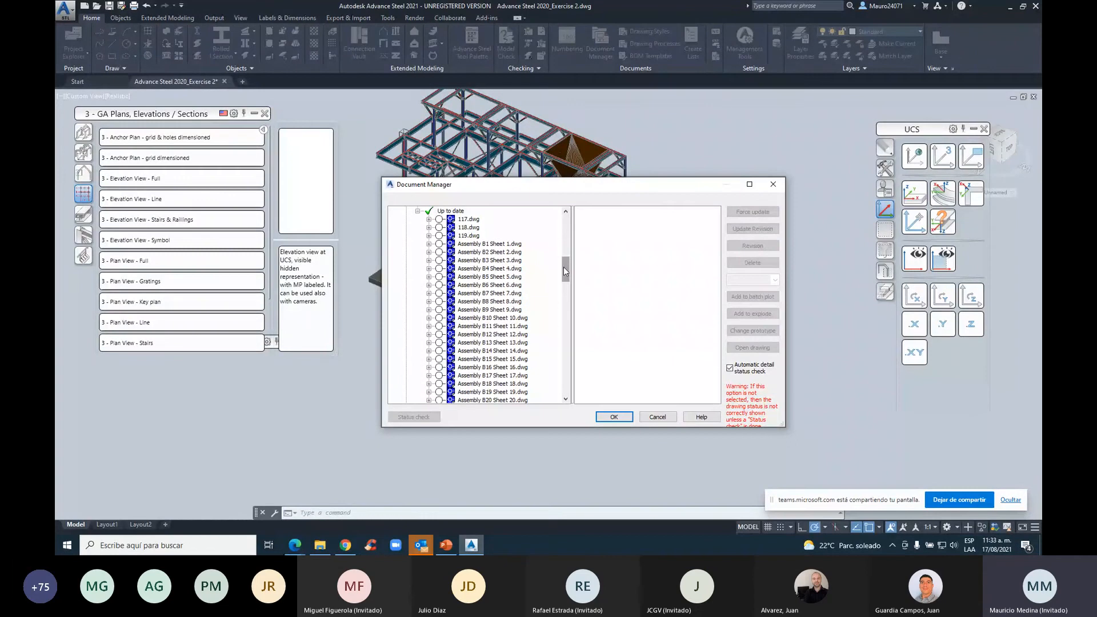
left_click_drag(563, 267, 568, 232)
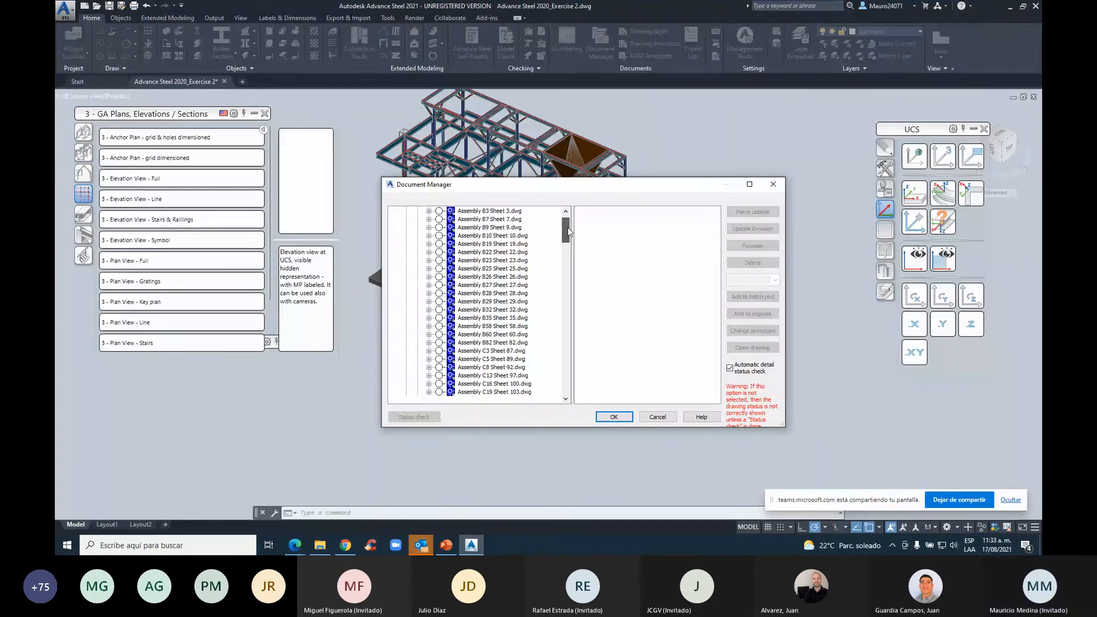
left_click_drag(569, 231, 568, 297)
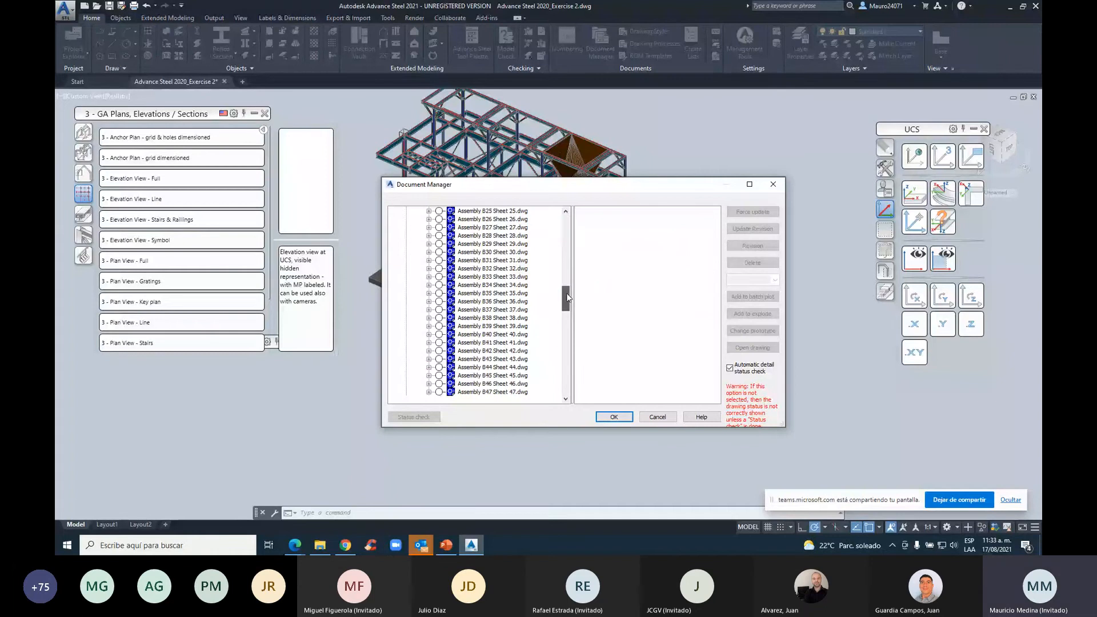
left_click_drag(567, 298, 567, 381)
left_click(491, 359)
left_click(612, 210)
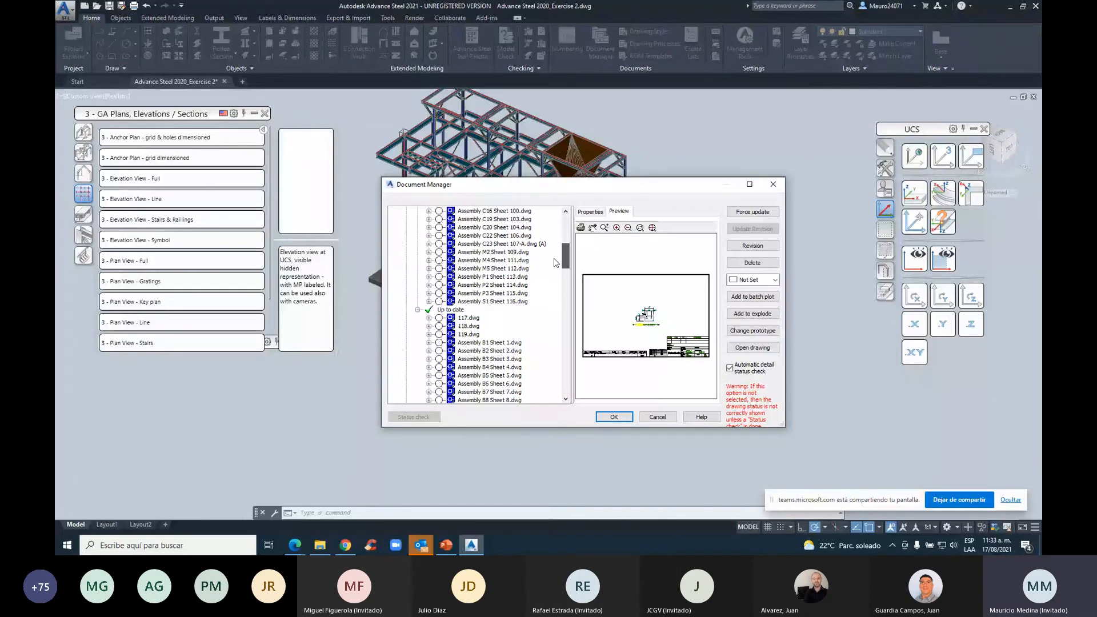
Preview the general arrangement drawings 117.dwg, 118.dwg and 119.dwg among the up-to-date details
left_click(465, 318)
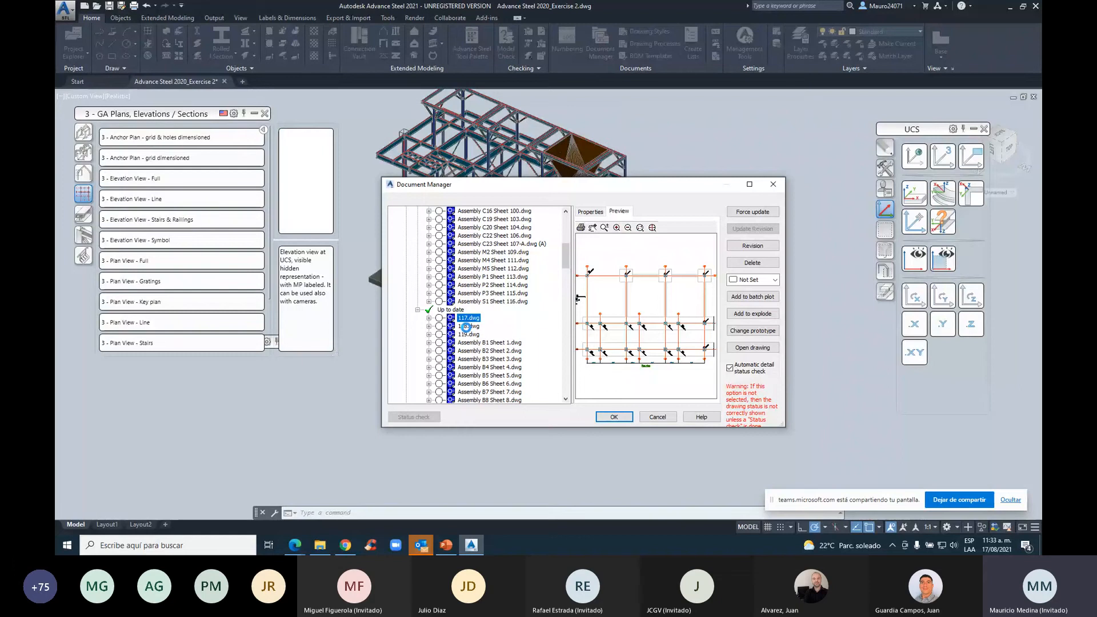
left_click(466, 327)
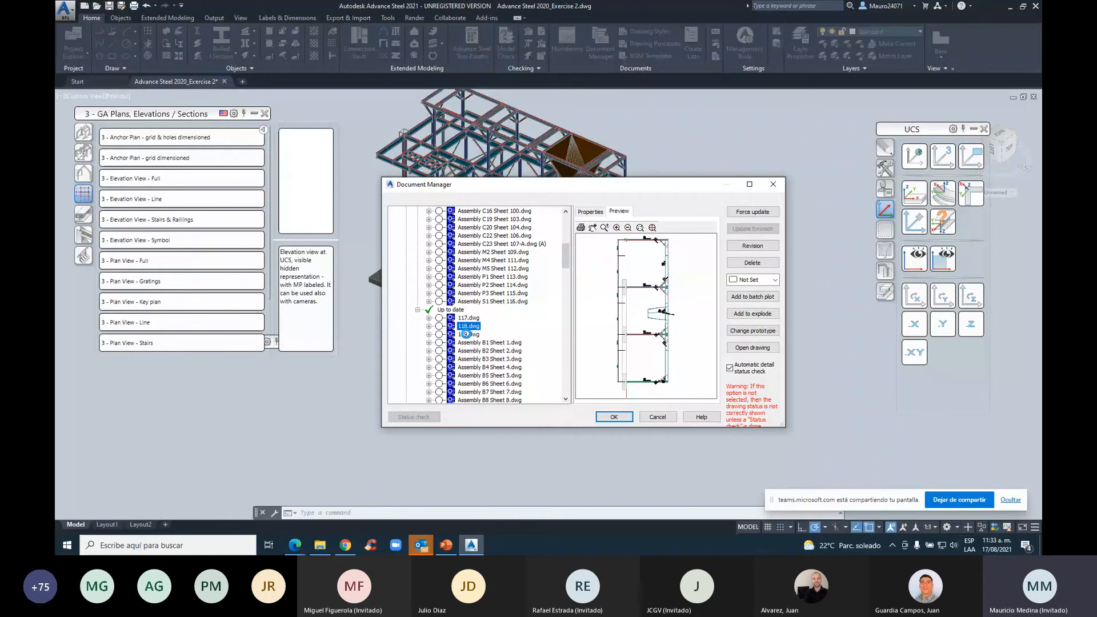
left_click(466, 334)
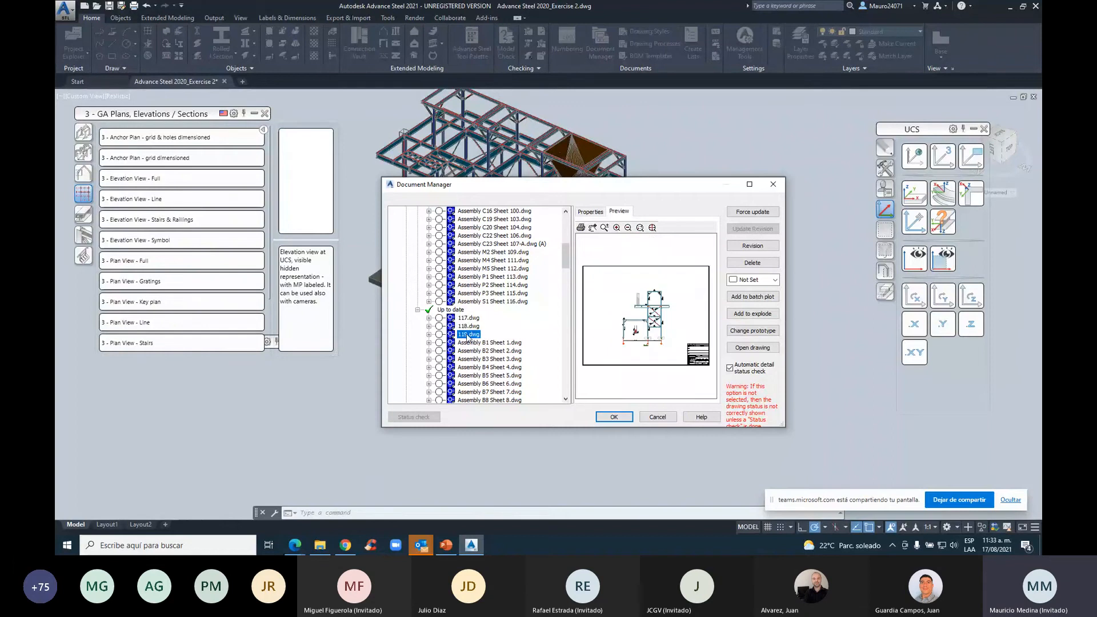
Open drawing 119.dwg, examine the elevation's member labels and bracing, and close it without saving
left_click(752, 347)
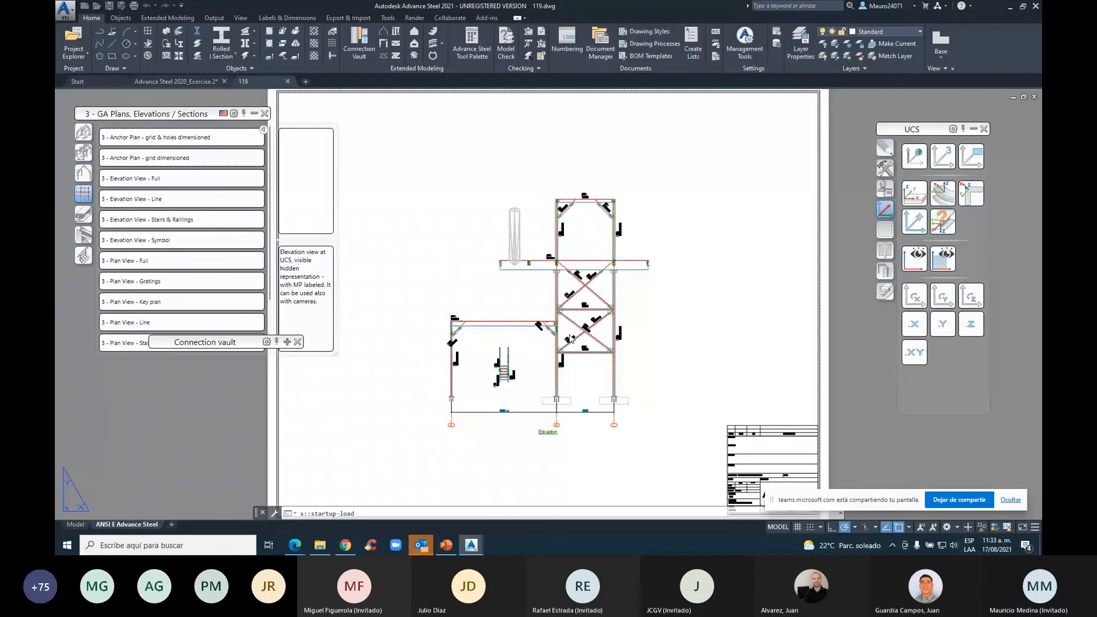
scroll(571, 339, "up", 8)
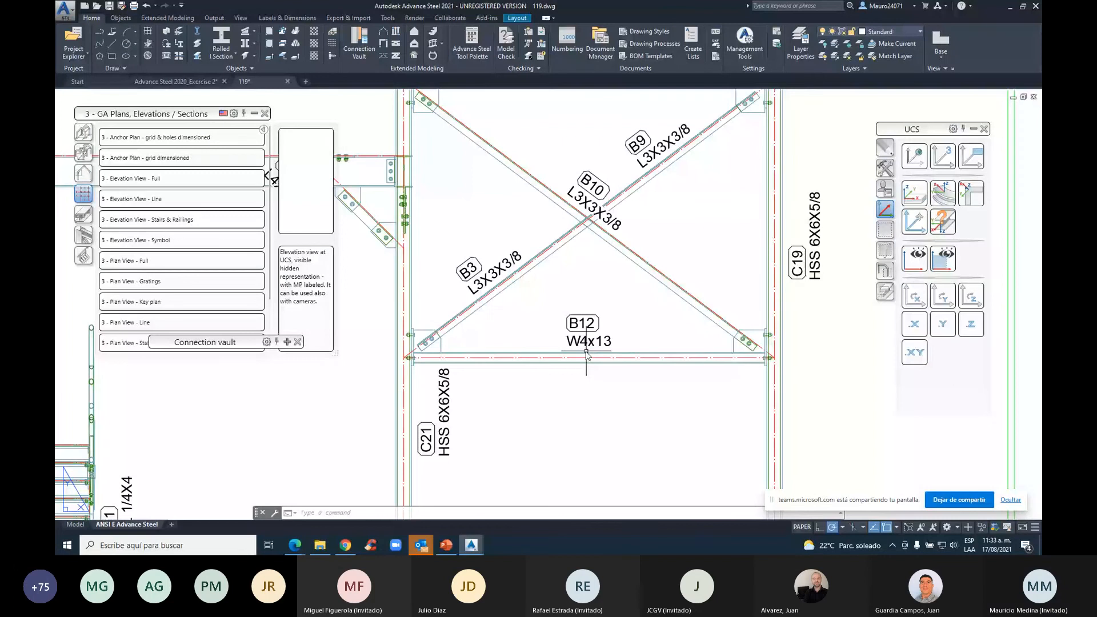
scroll(592, 350, "down", 2)
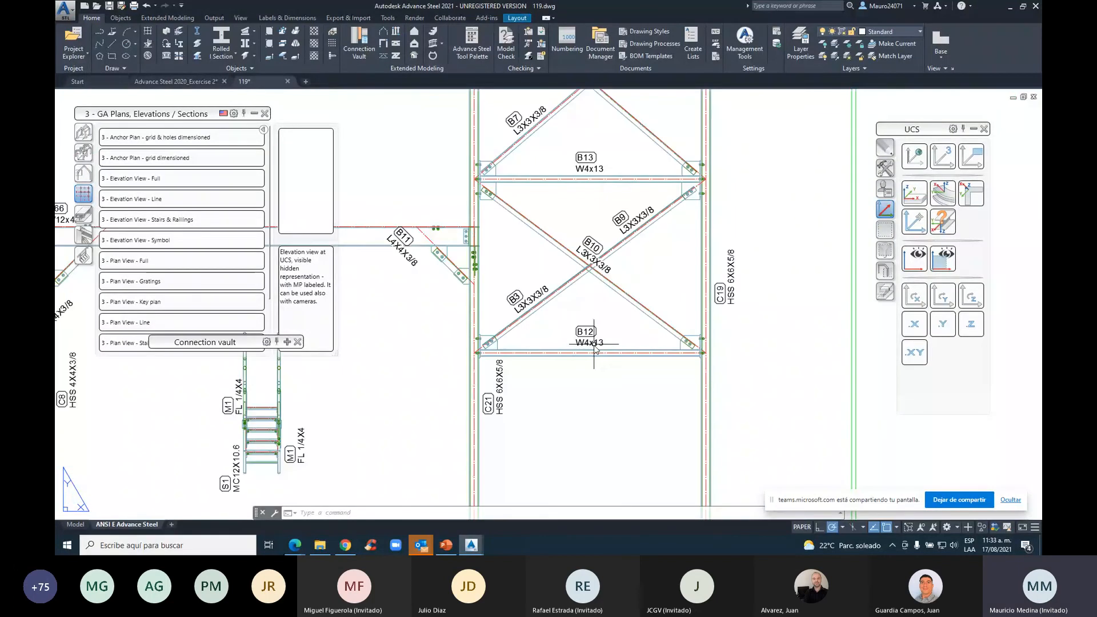
middle_click_drag(594, 345, 665, 378)
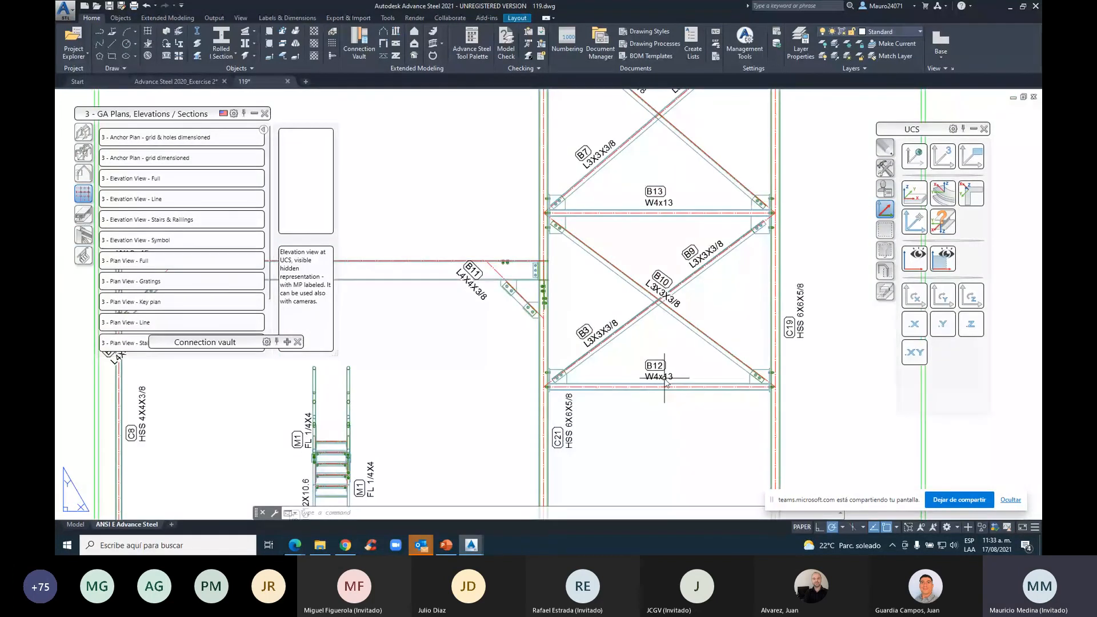
scroll(664, 378, "down", 6)
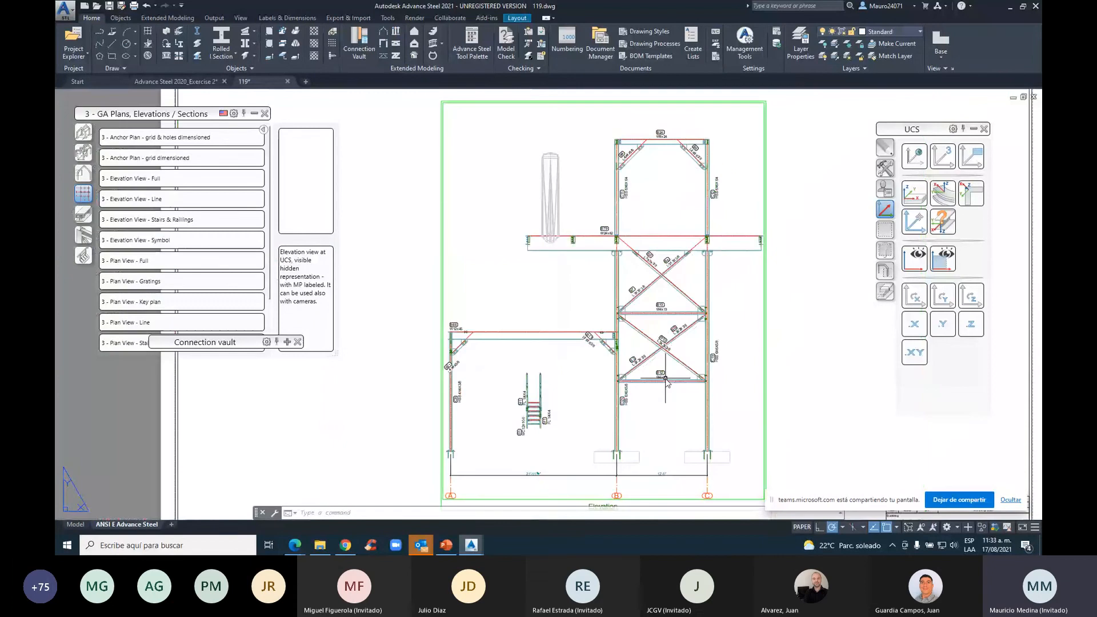
middle_click_drag(664, 378, 595, 344)
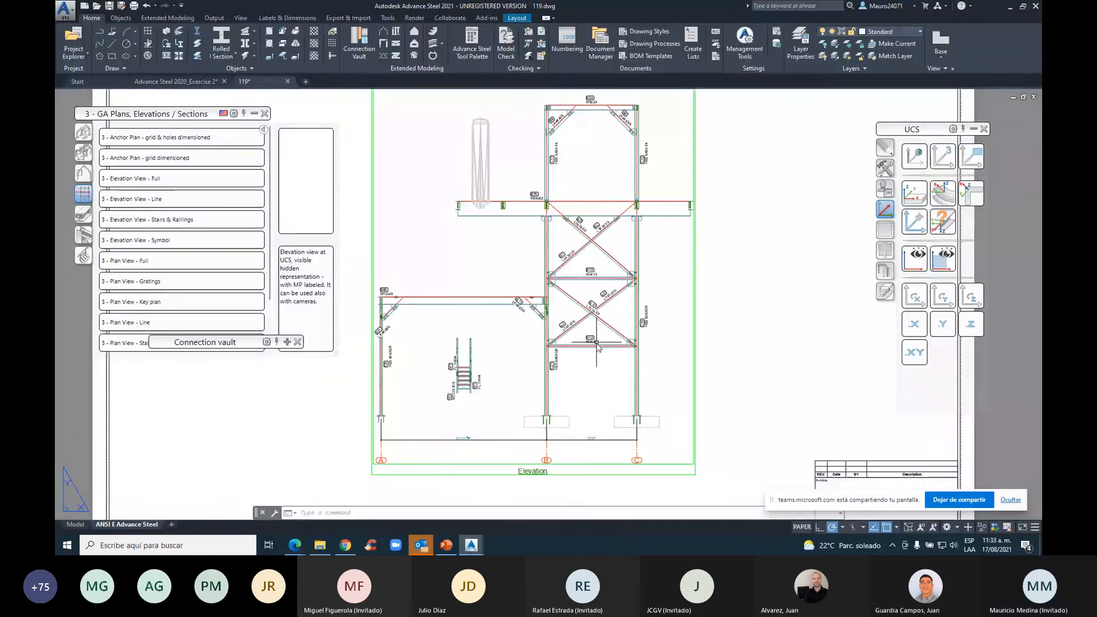
key("ctrl+F4")
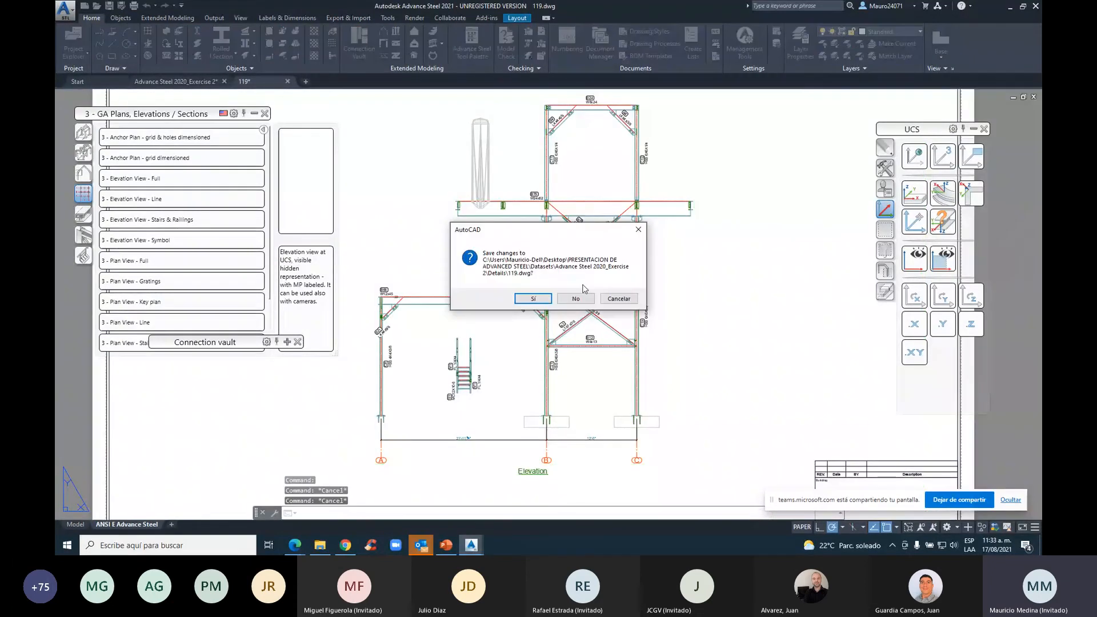
left_click(576, 297)
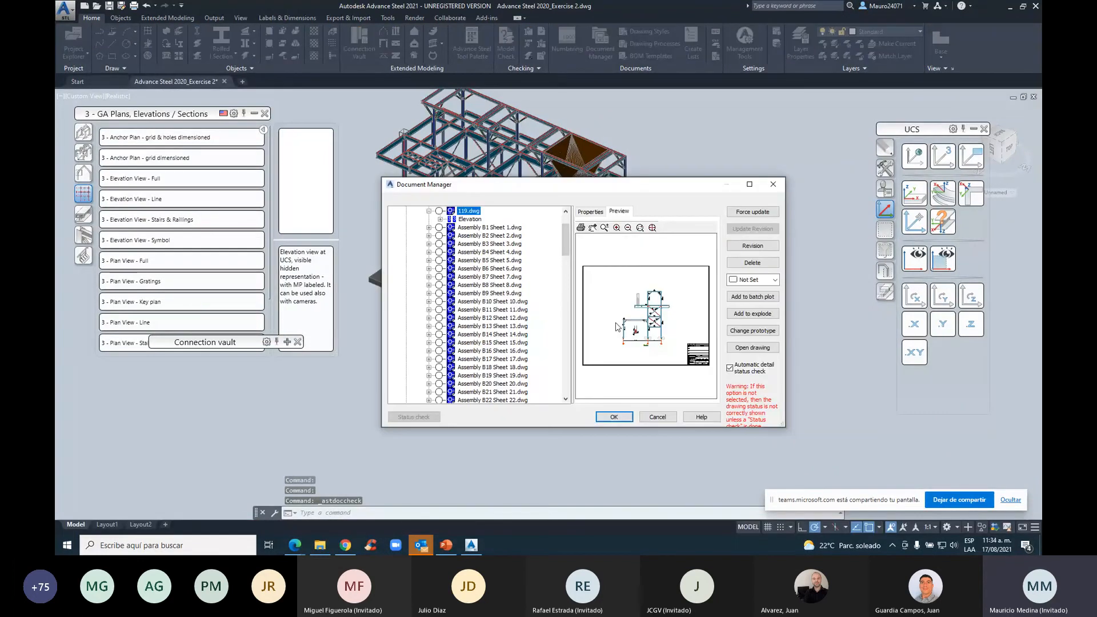
Preview drawings 118.dwg and 117.dwg among the up-to-date details, and close the Document Manager
scroll(485, 265, "up", 2)
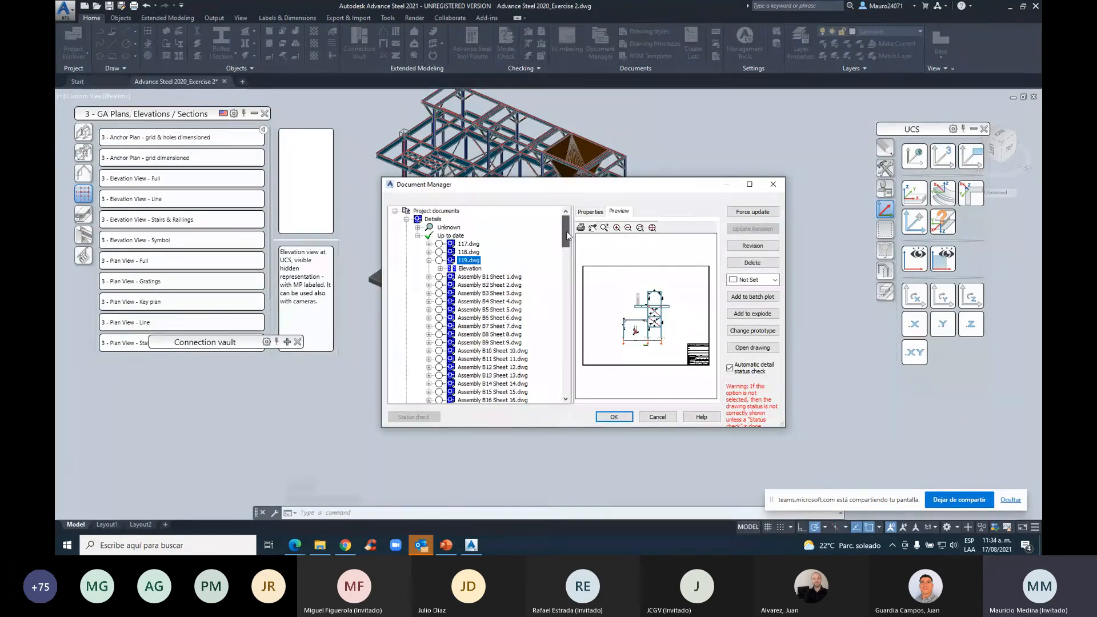
left_click(468, 252)
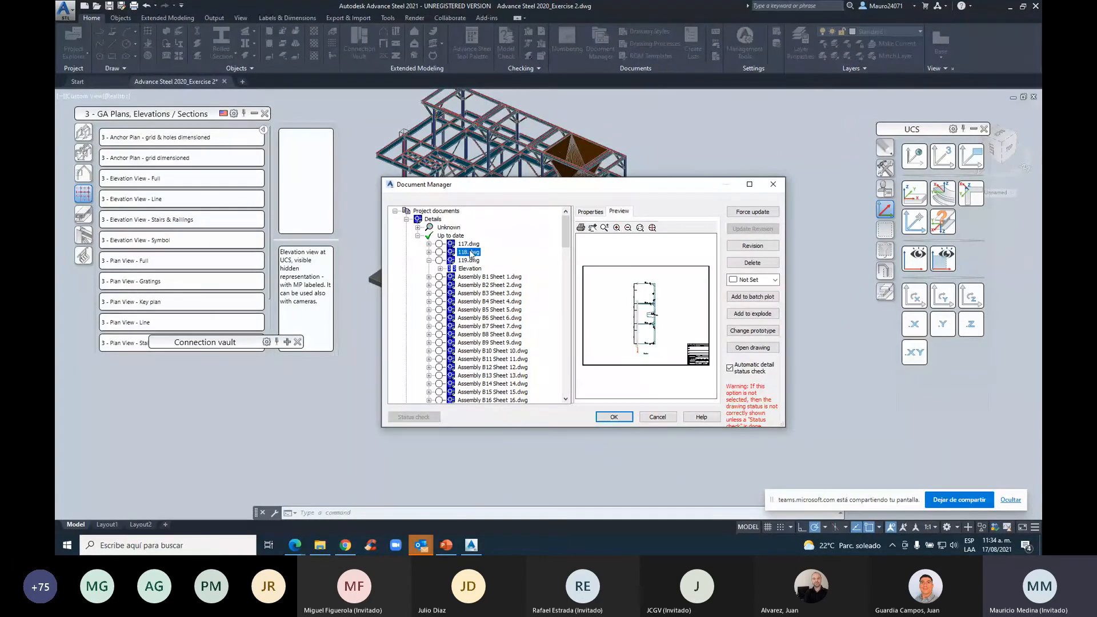
left_click(473, 244)
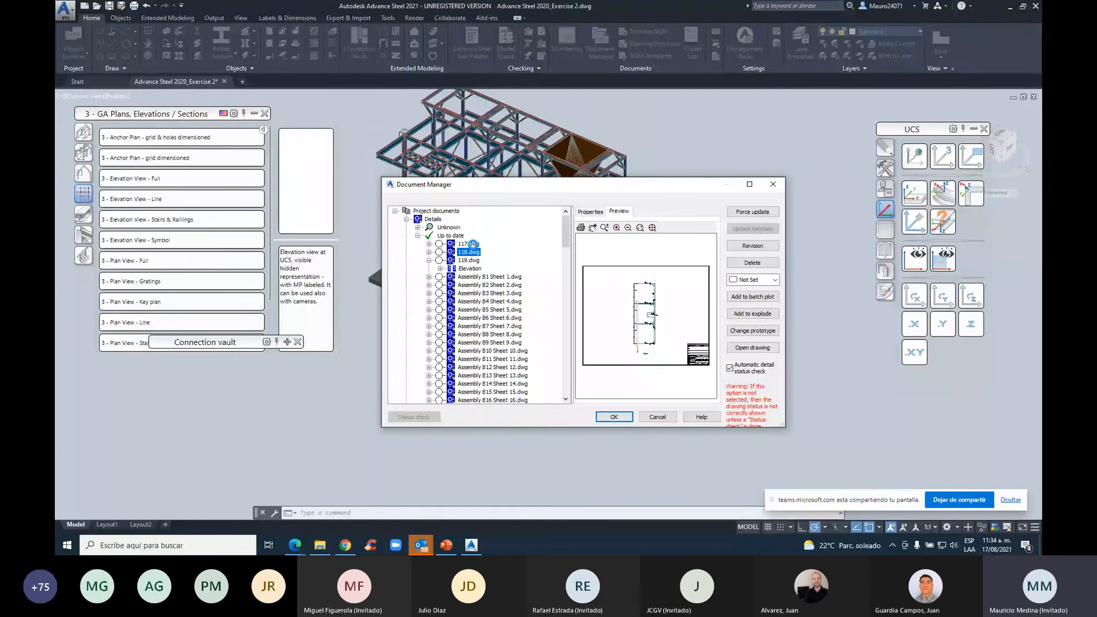
left_click(619, 416)
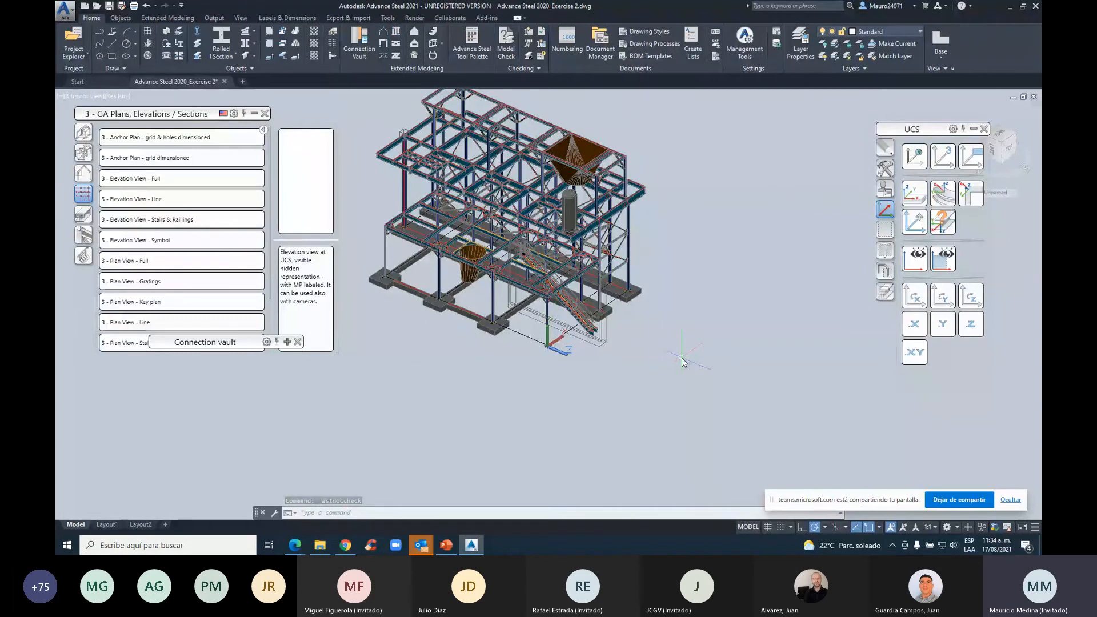
Review the exchange formats available for exporting and importing the steel model
middle_click_drag(681, 358, 715, 341)
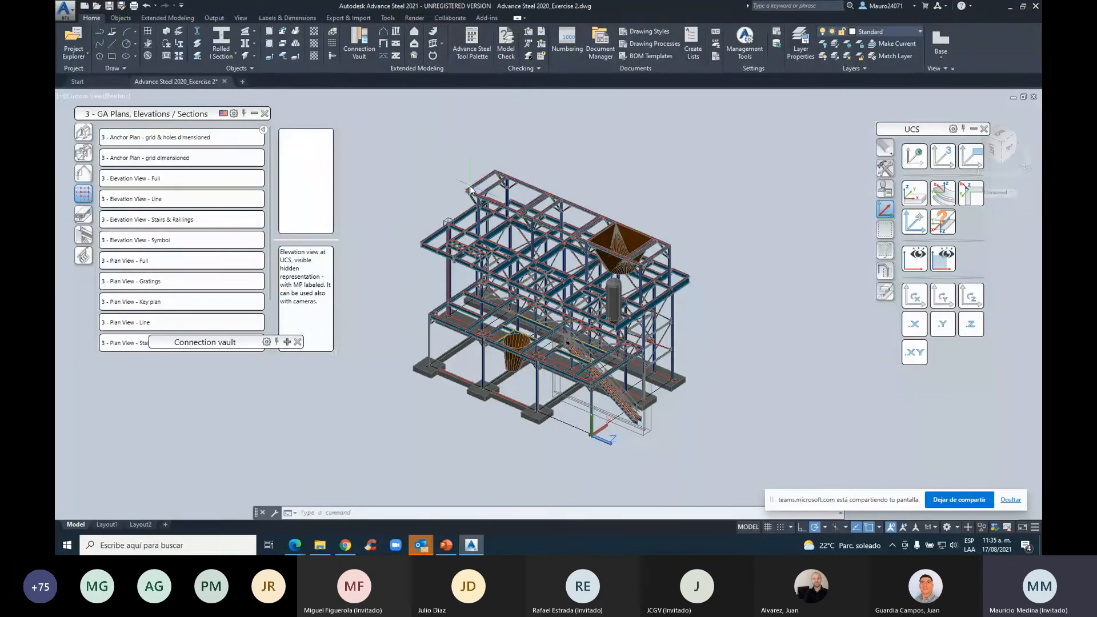
left_click(347, 18)
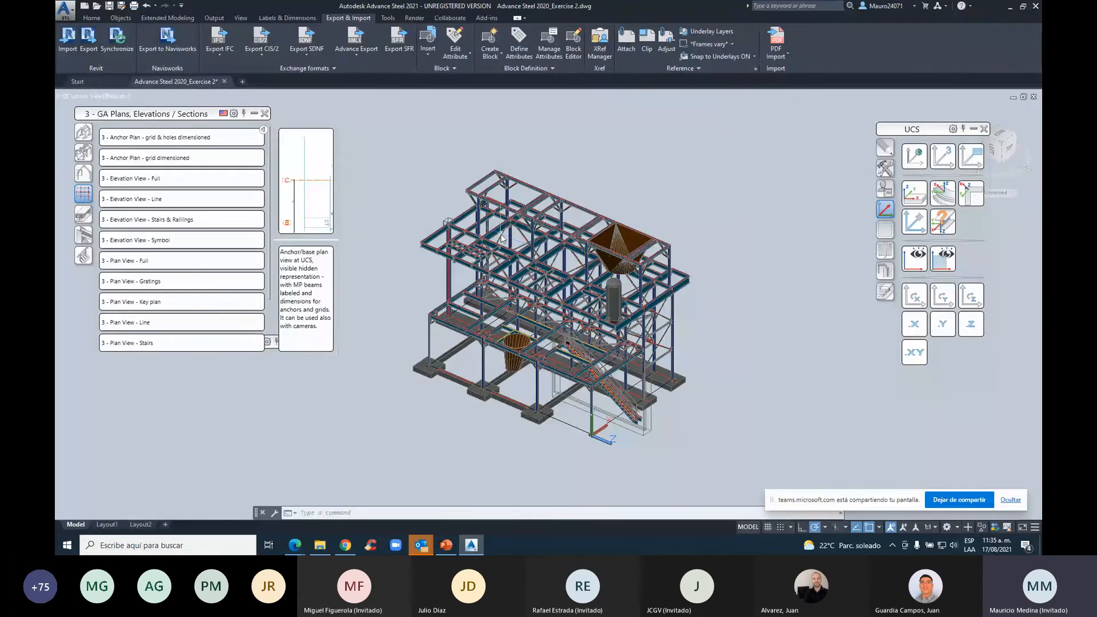
mouse_move(502, 239)
left_click(272, 342)
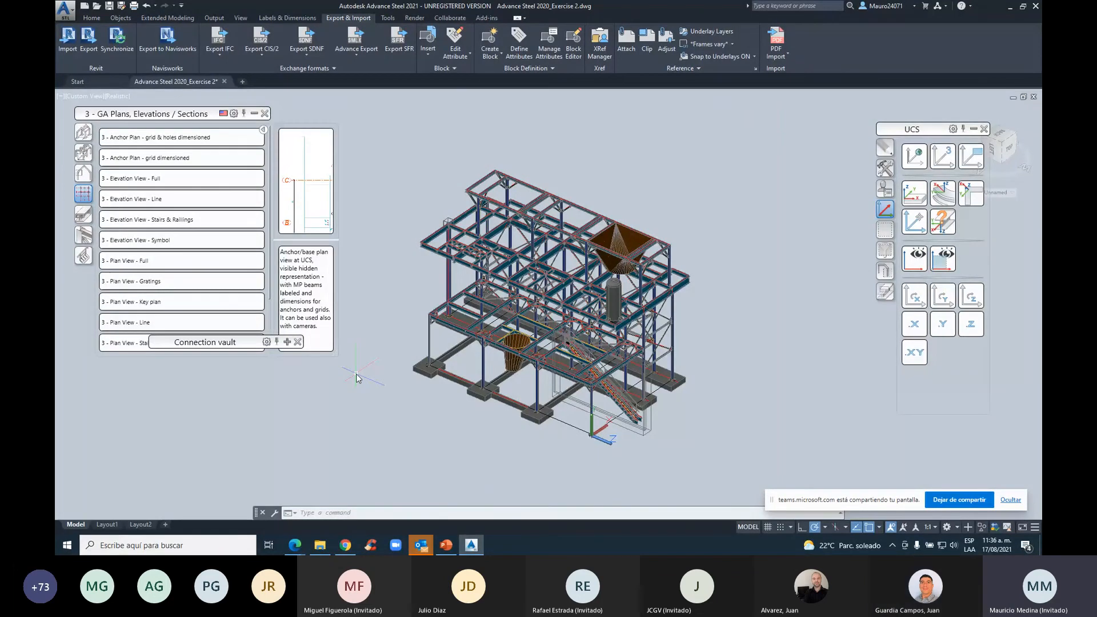
left_click(173, 114)
Set the length scale unit to Millimeter in the project data and accept regenerating the model
left_click(92, 18)
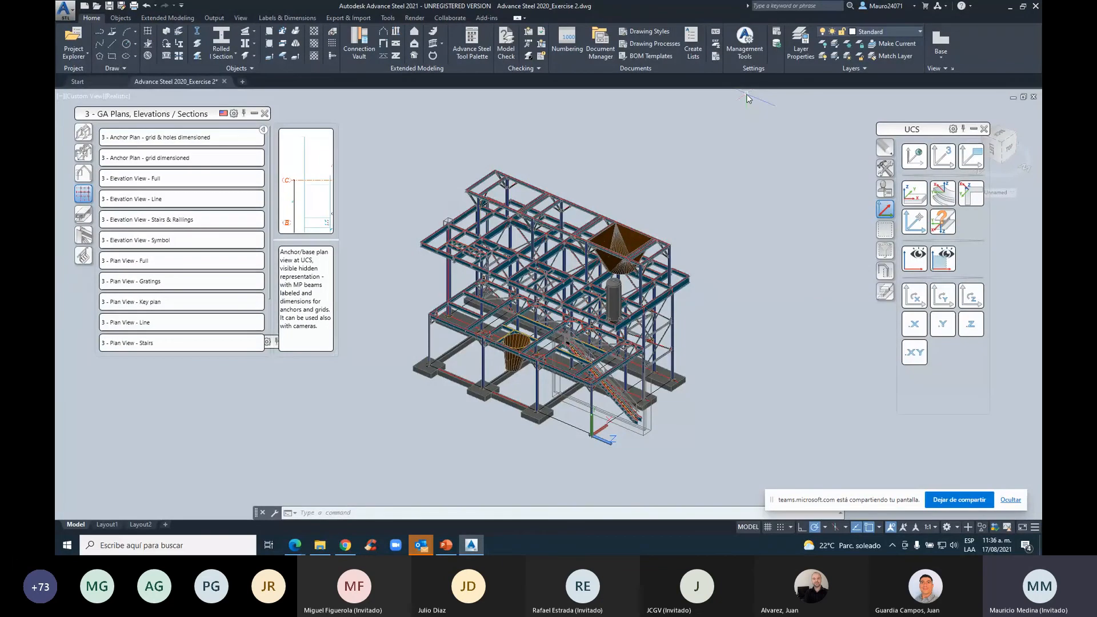
left_click(776, 32)
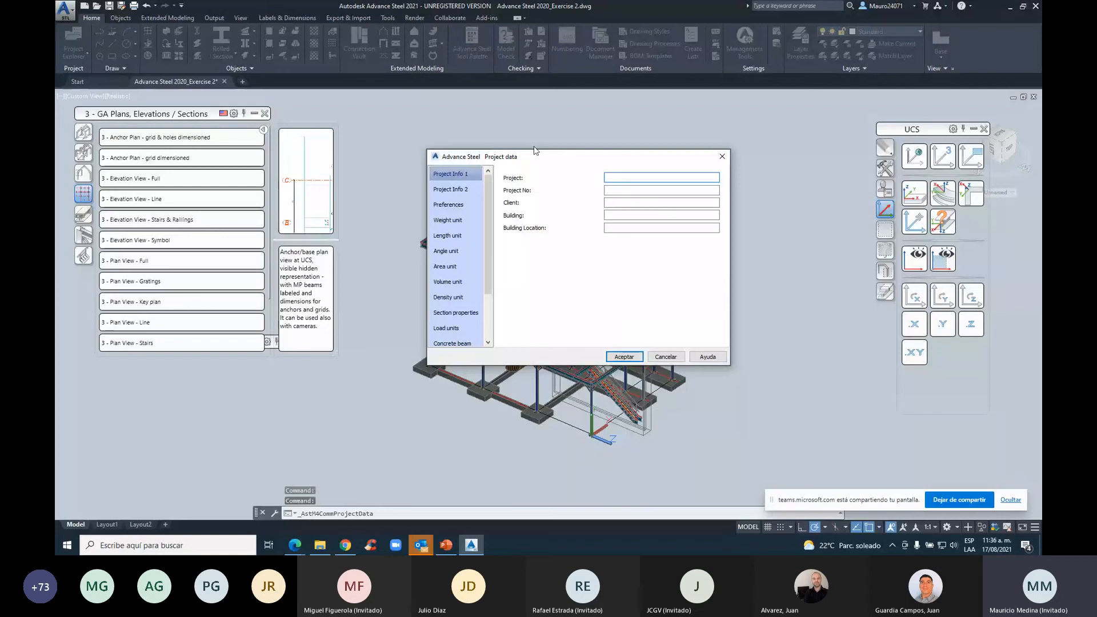
left_click(451, 236)
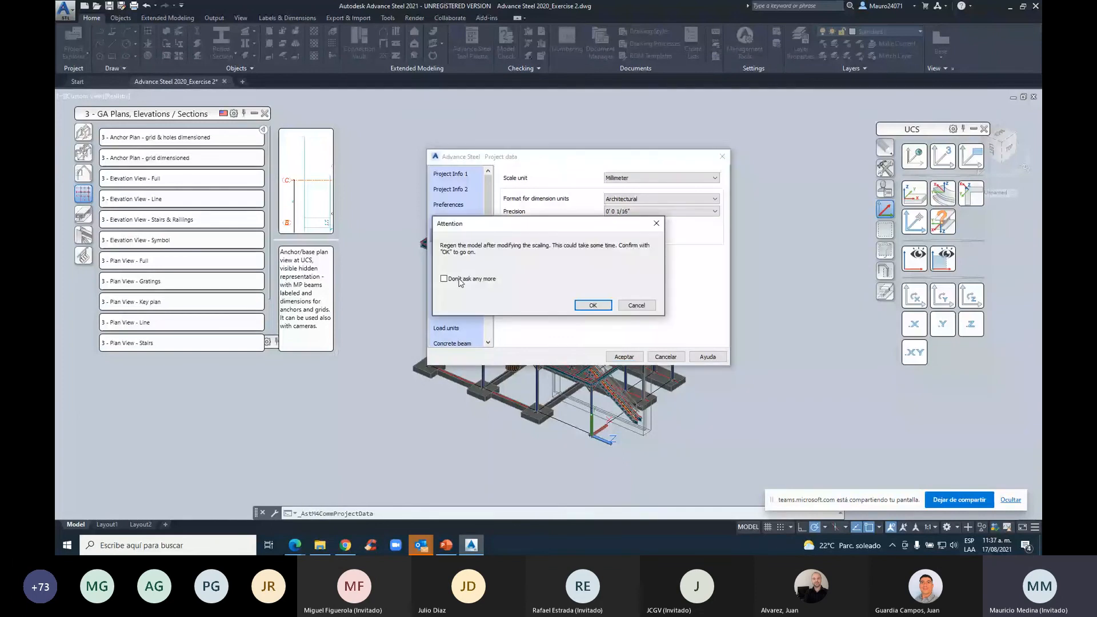
left_click(593, 305)
left_click(621, 359)
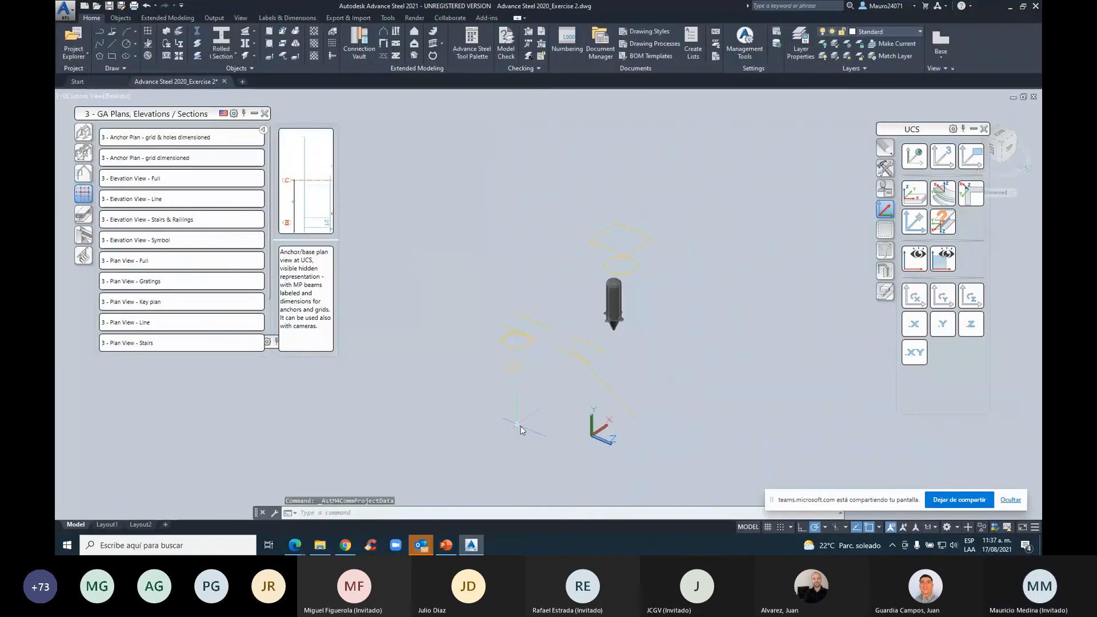
Examine the model's display and size around the UCS origin after the unit change
scroll(484, 411, "down", 4)
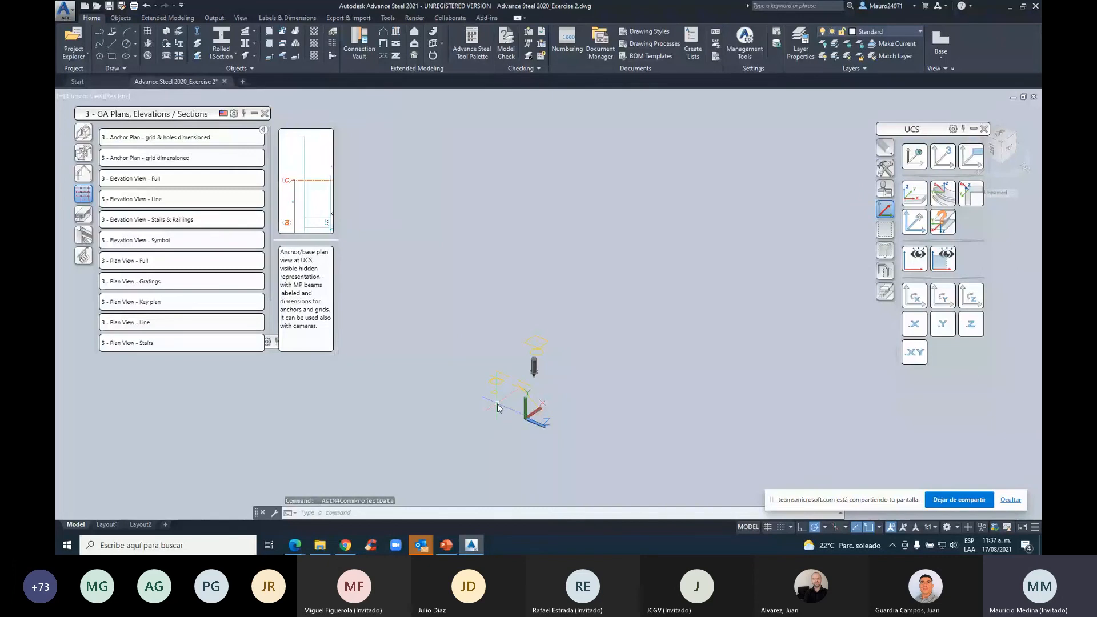
scroll(529, 414, "up", 4)
middle_click_drag(529, 414, 519, 463)
scroll(541, 427, "up", 6)
scroll(514, 426, "up", 5)
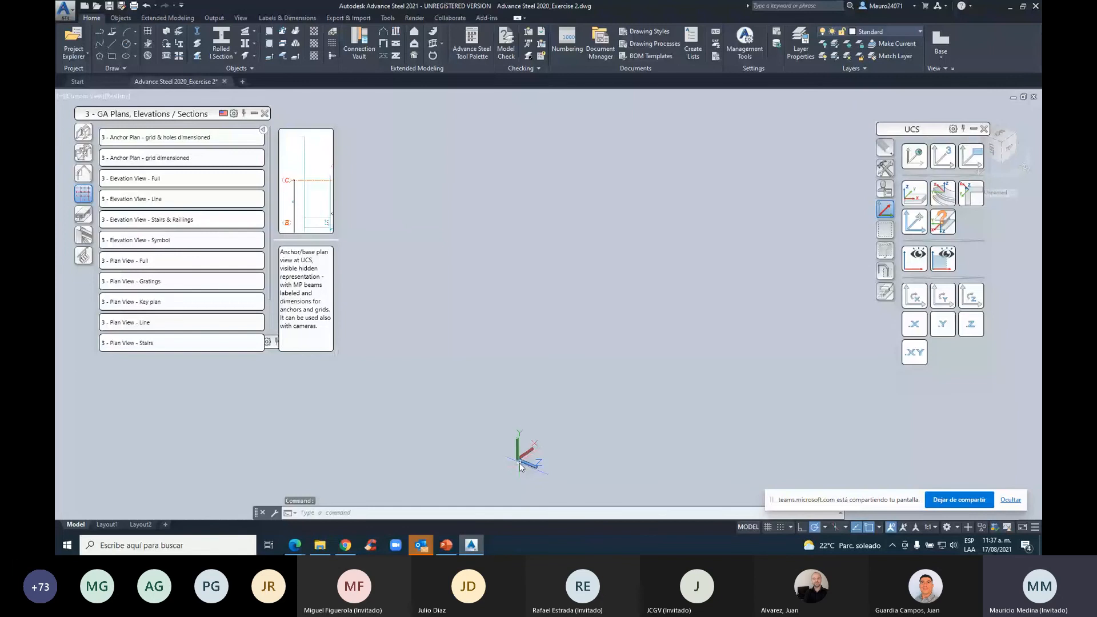
scroll(522, 441, "down", 3)
scroll(521, 423, "down", 6)
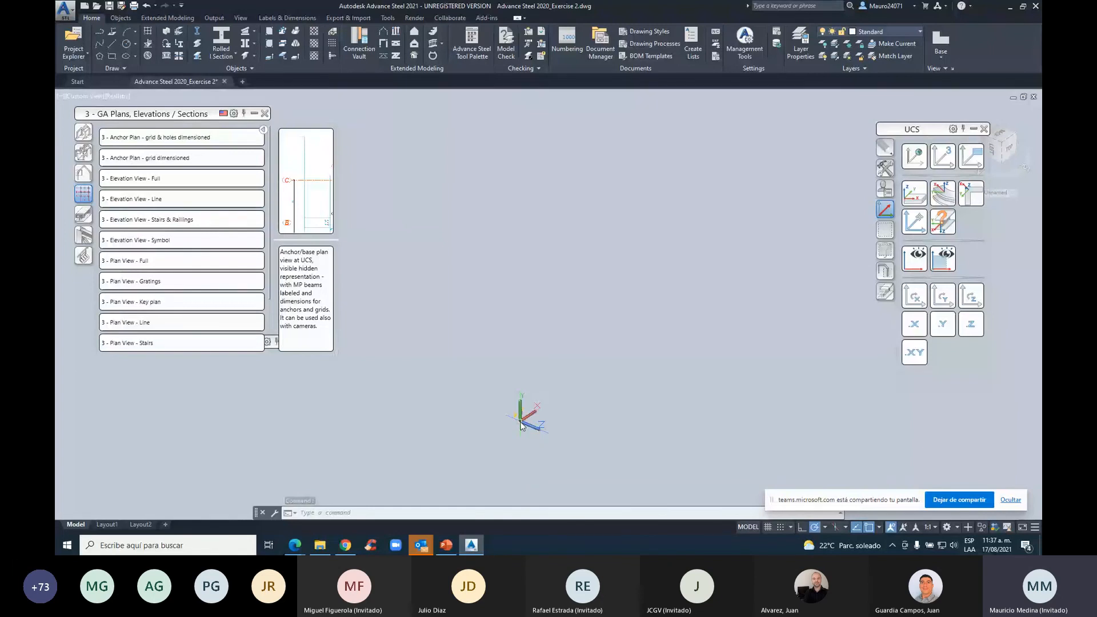
scroll(520, 421, "down", 5)
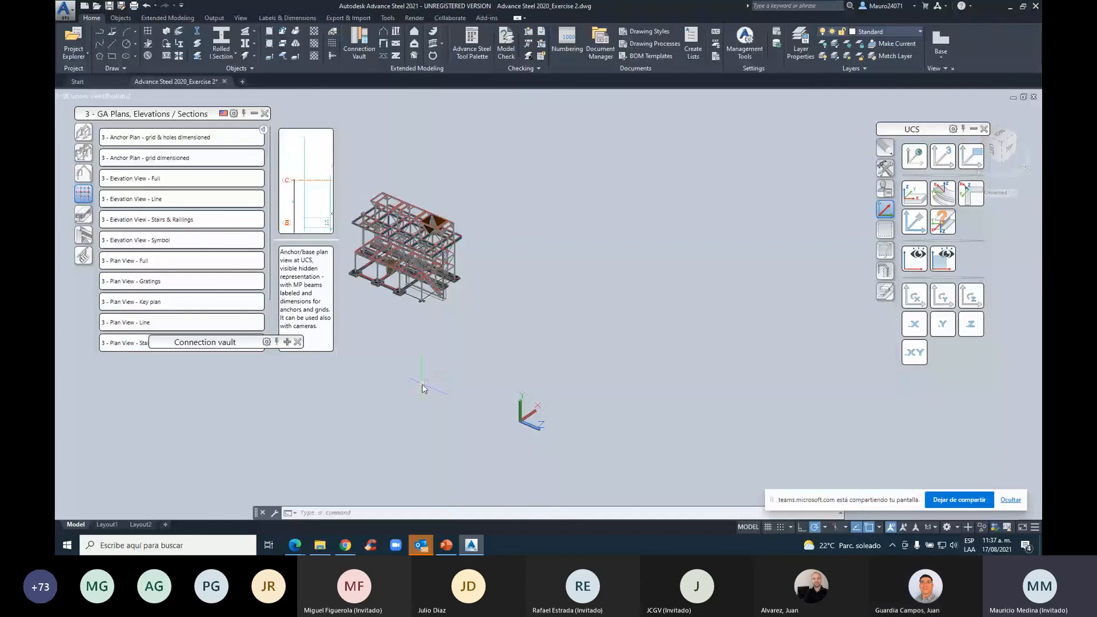
Undo the view movements and the project's length unit change
key("ctrl+z")
key("ctrl+z")
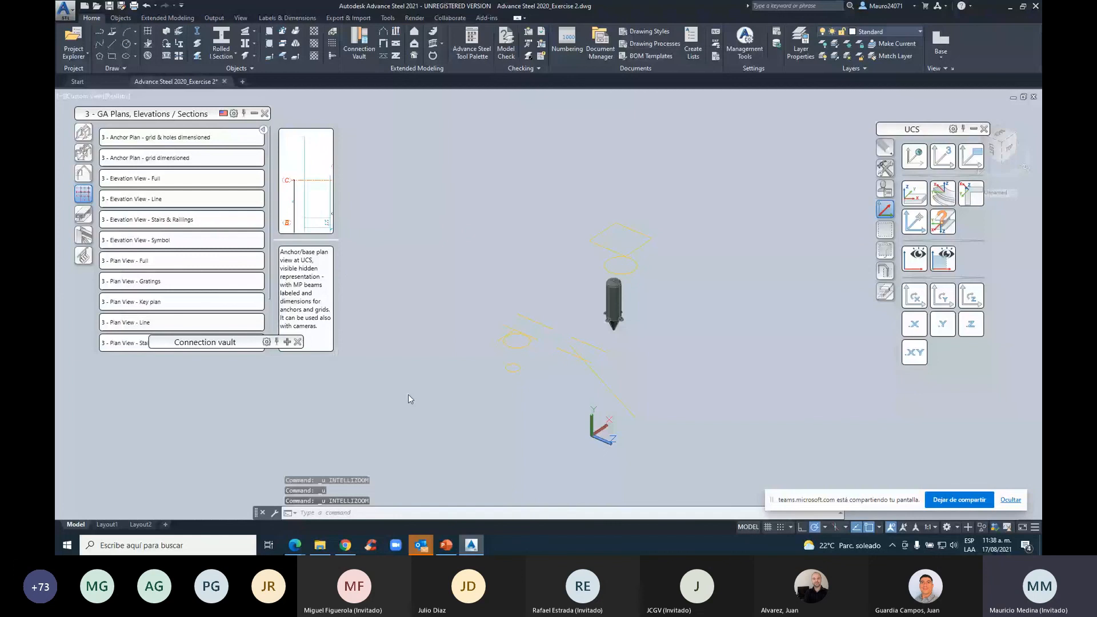
key("ctrl+z")
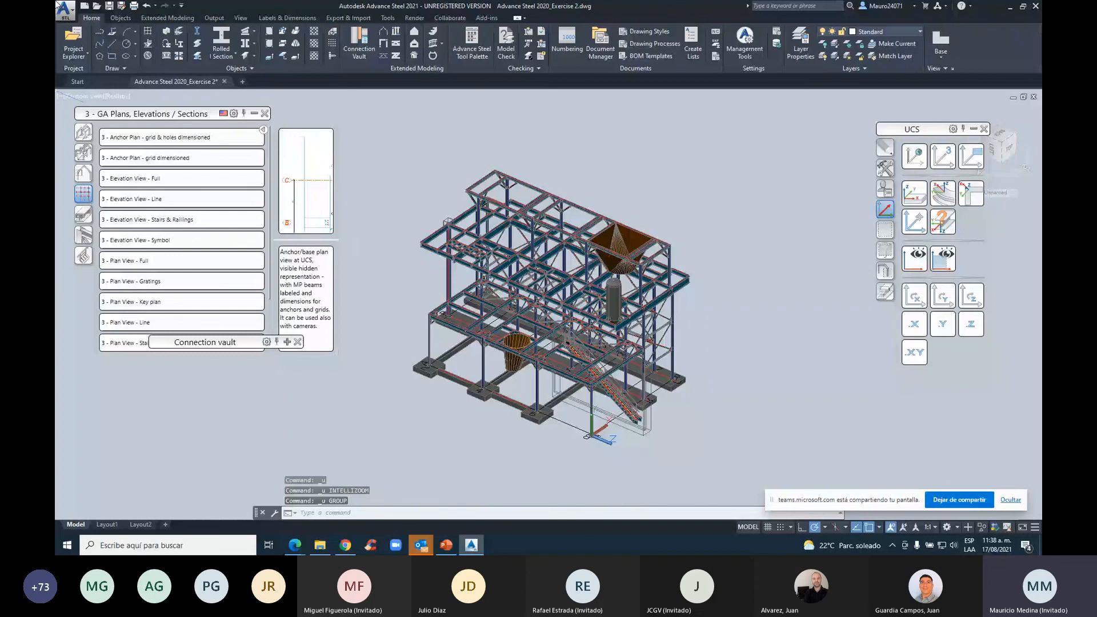
Create a 3D view drawing of the entire model with beam labels, using the Engineering drawing style
left_click(83, 132)
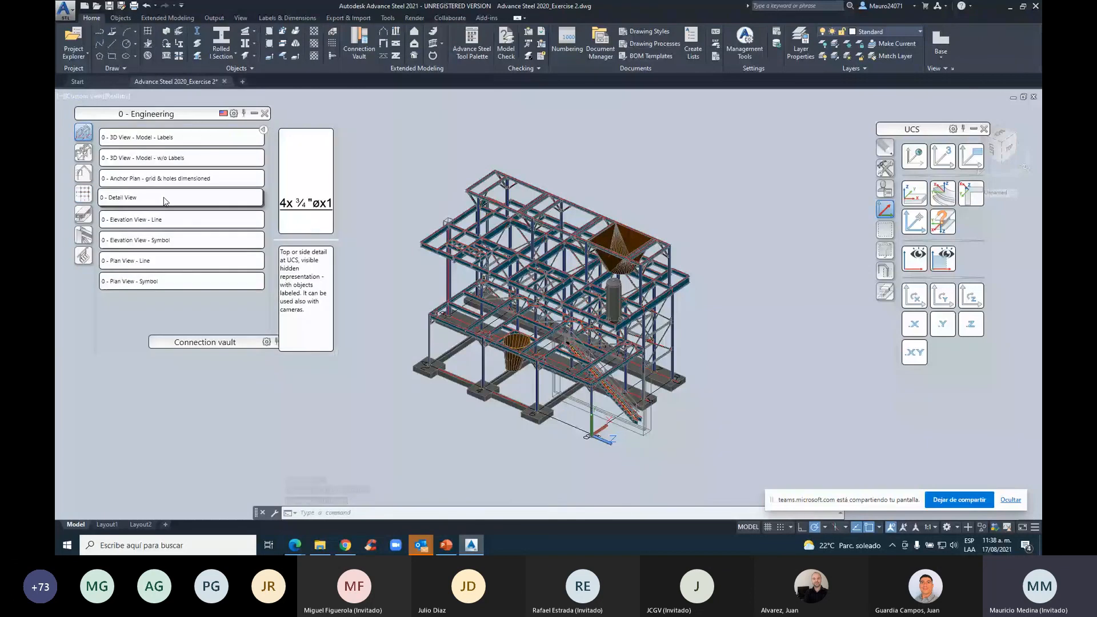
left_click(83, 153)
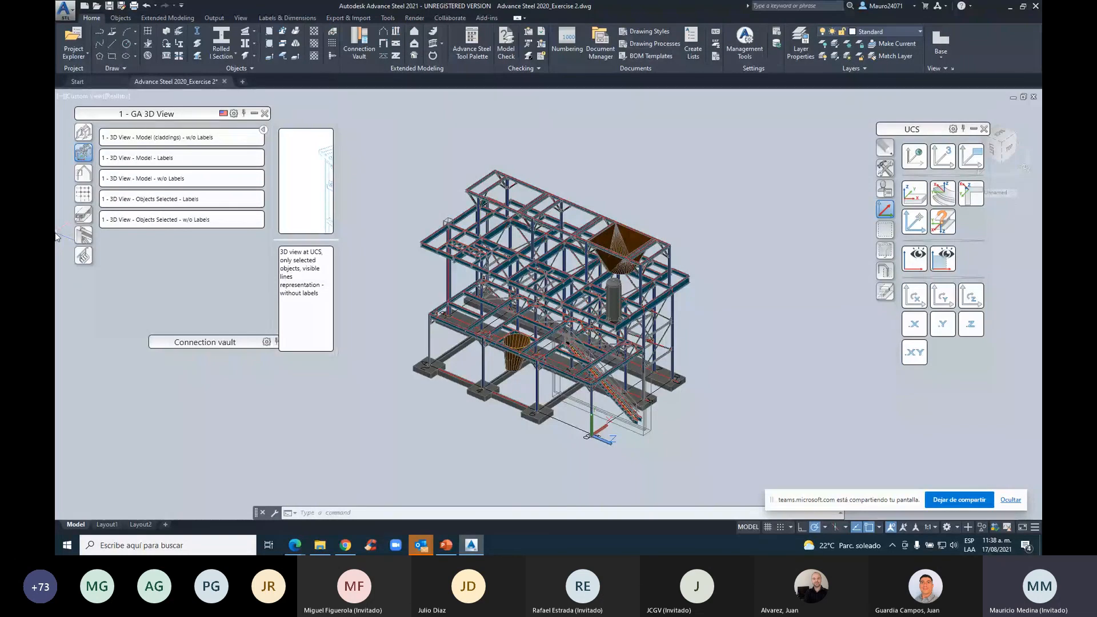
left_click(83, 256)
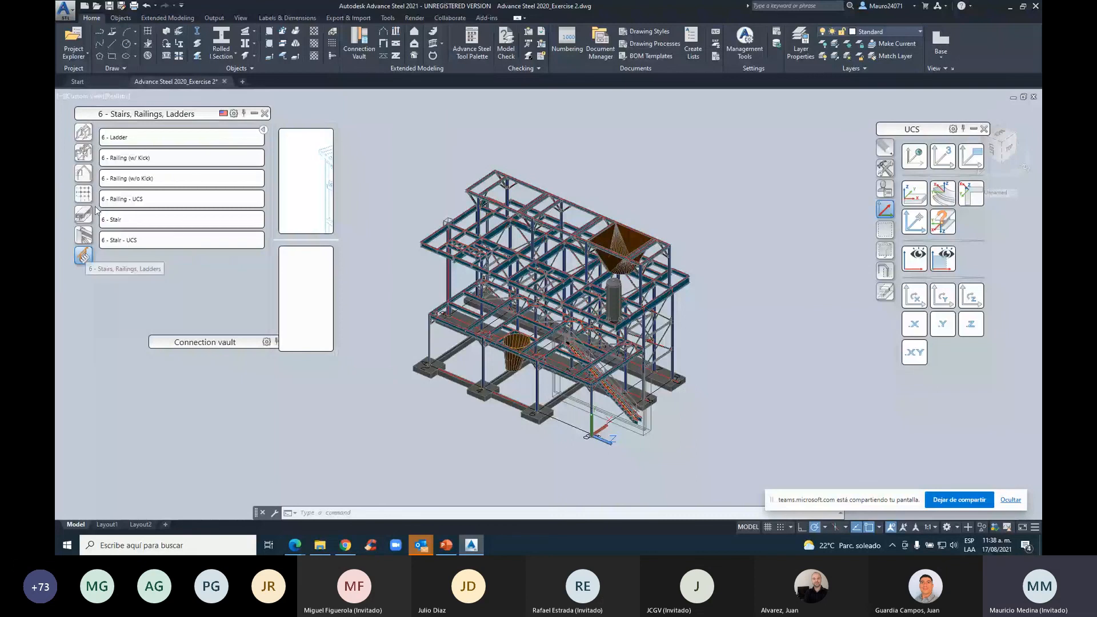
left_click(83, 132)
left_click(171, 137)
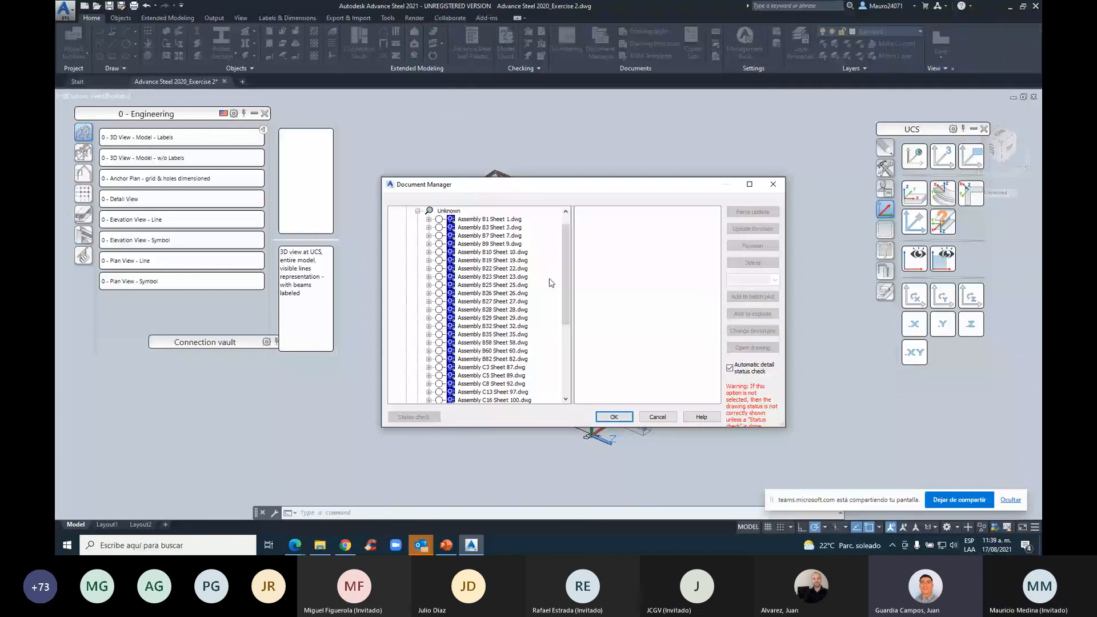
Preview Assembly C23 Sheet 107-A.dwg among the Unknown details and drawing 120.dwg among the up-to-date details
scroll(548, 297, "down", 5)
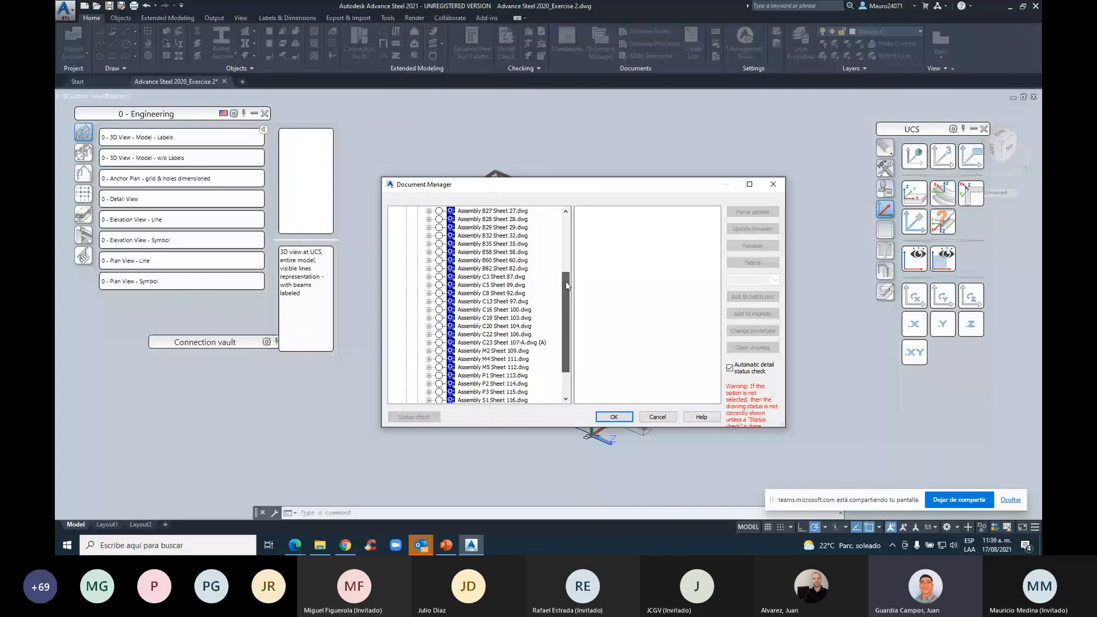
left_click(514, 301)
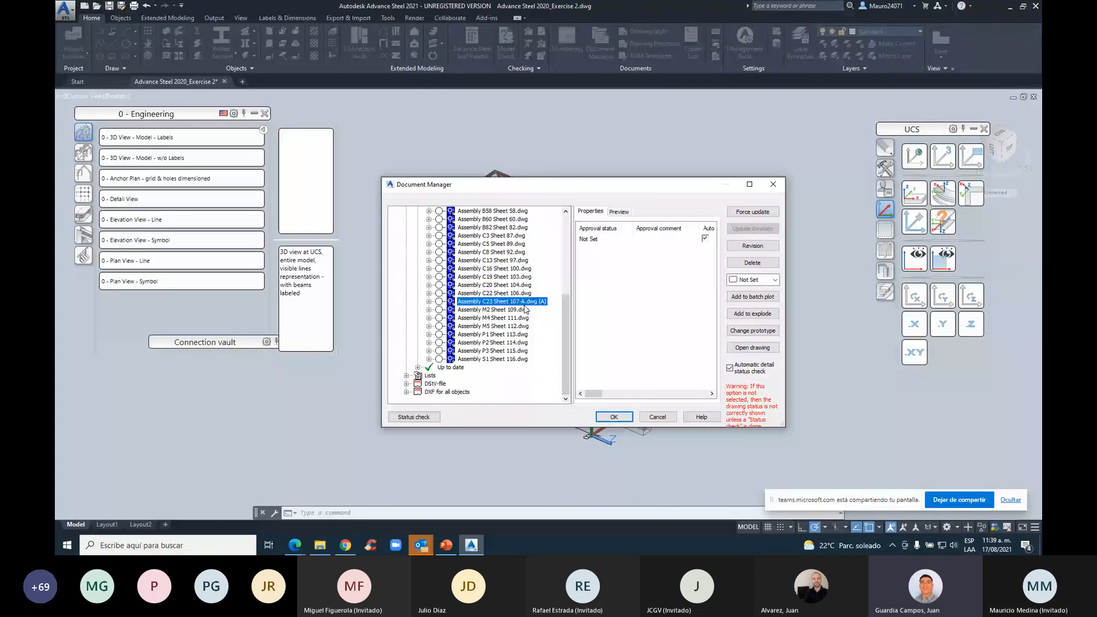
left_click(619, 211)
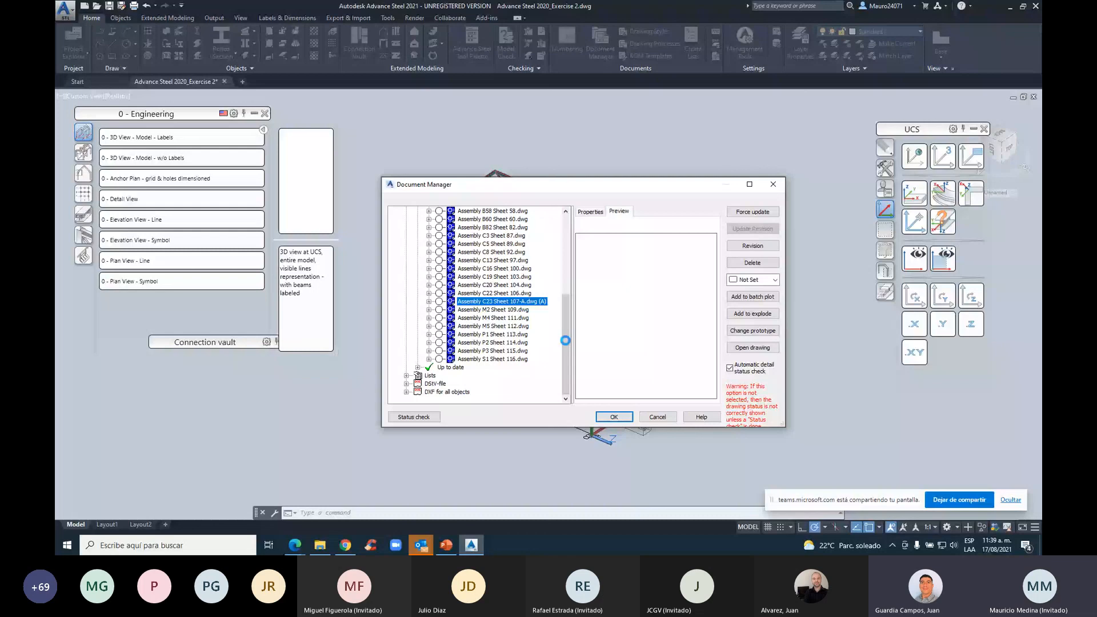
scroll(565, 343, "up", 6)
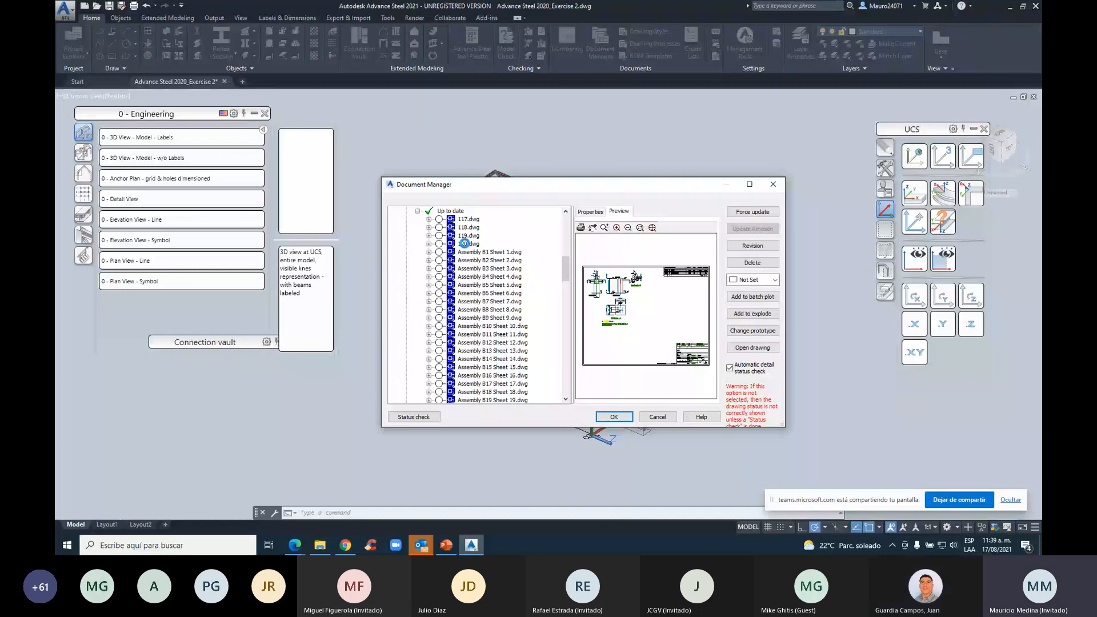
left_click_drag(564, 269, 565, 292)
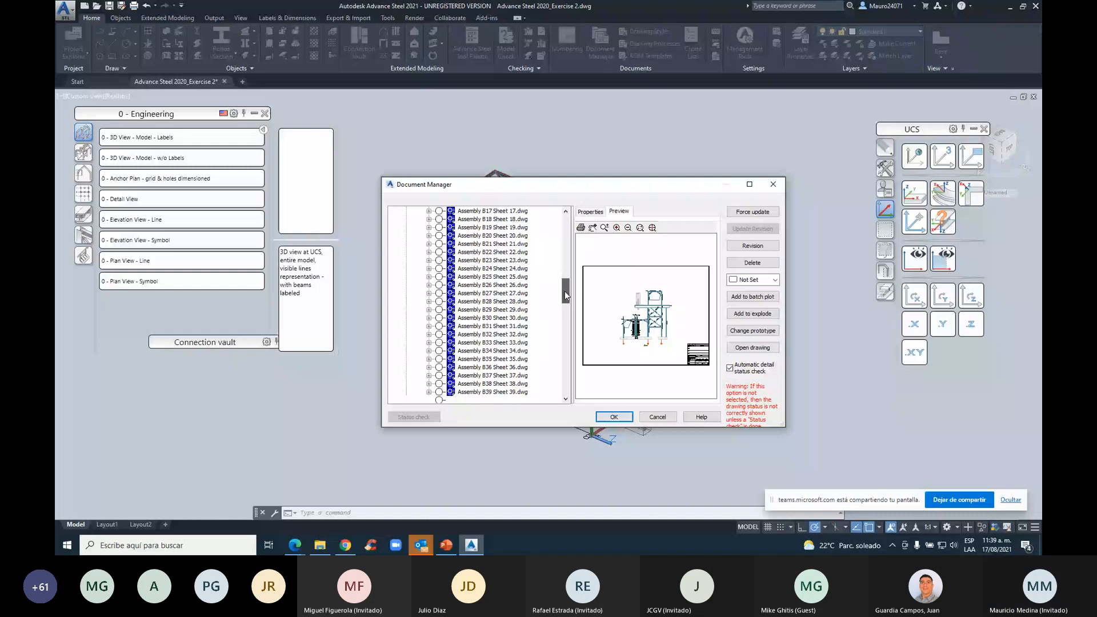
left_click_drag(564, 291, 406, 463)
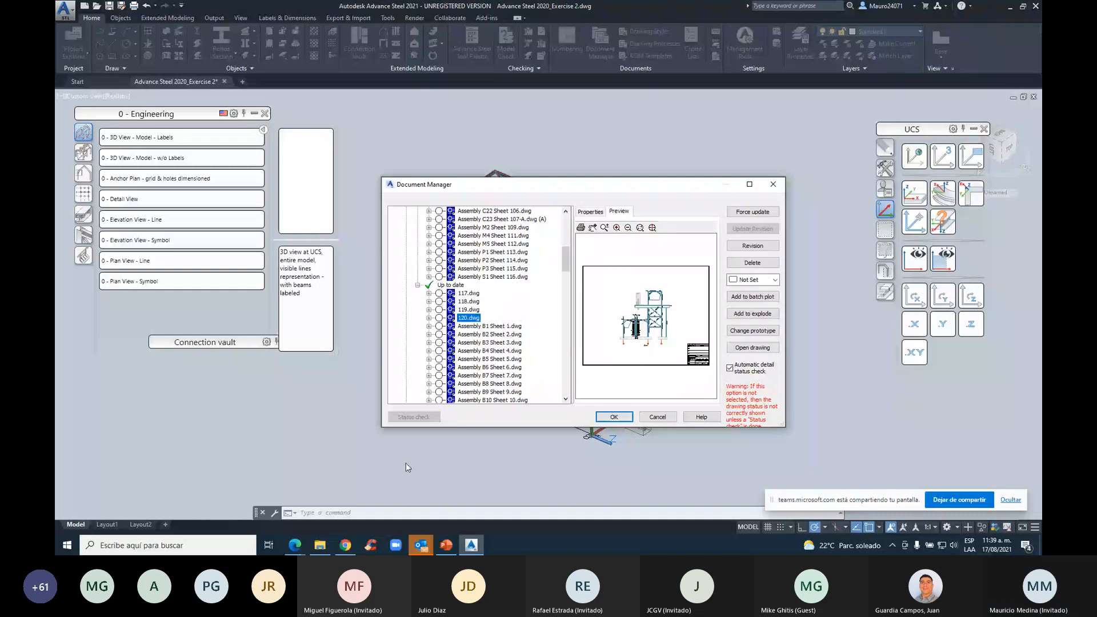